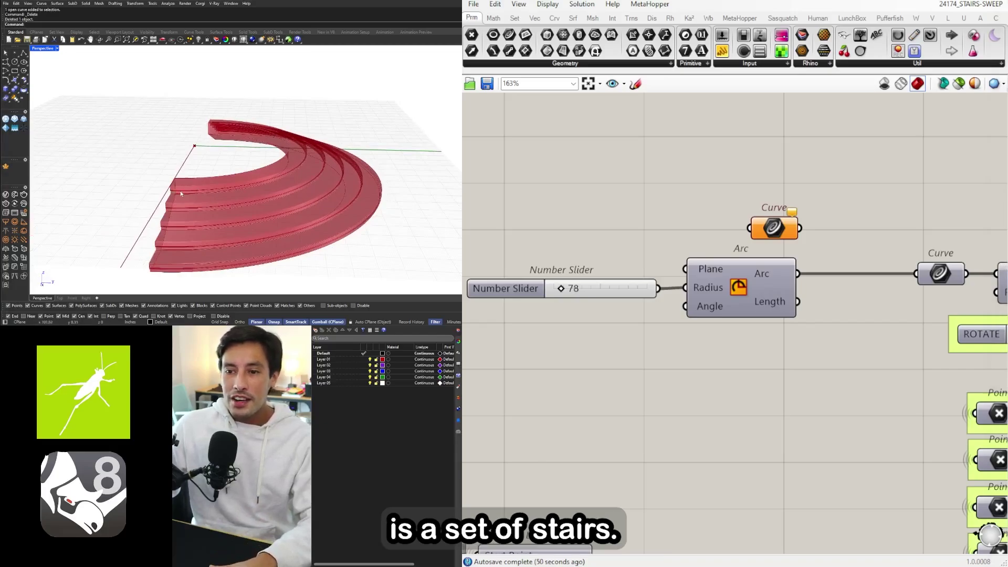
Step: Shift the Number Slider and Arc components closer to the Curve component and set the arc's radius slider to 99
{"action": "mouse_move", "coordinate": [179, 192]}
{"action": "right_mouse_down"}
{"action": "mouse_move", "coordinate": [227, 191]}
{"action": "mouse_move", "coordinate": [212, 164]}
{"action": "mouse_move", "coordinate": [270, 172]}
{"action": "mouse_move", "coordinate": [179, 192]}
{"action": "right_mouse_up"}
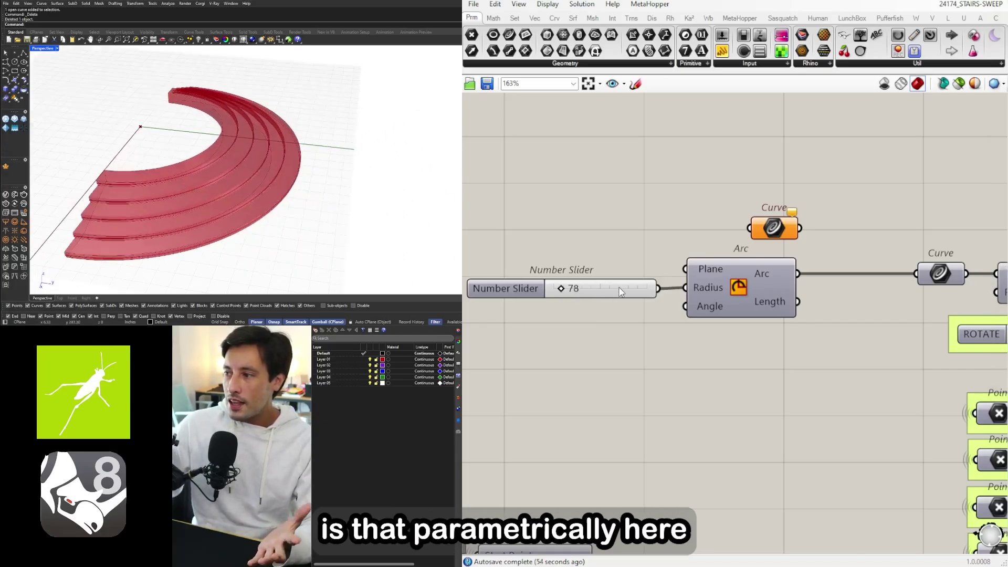
{"action": "left_click_drag", "start_coordinate": [740, 348], "coordinate": [609, 279]}
{"action": "left_click_drag", "start_coordinate": [752, 283], "coordinate": [775, 283]}
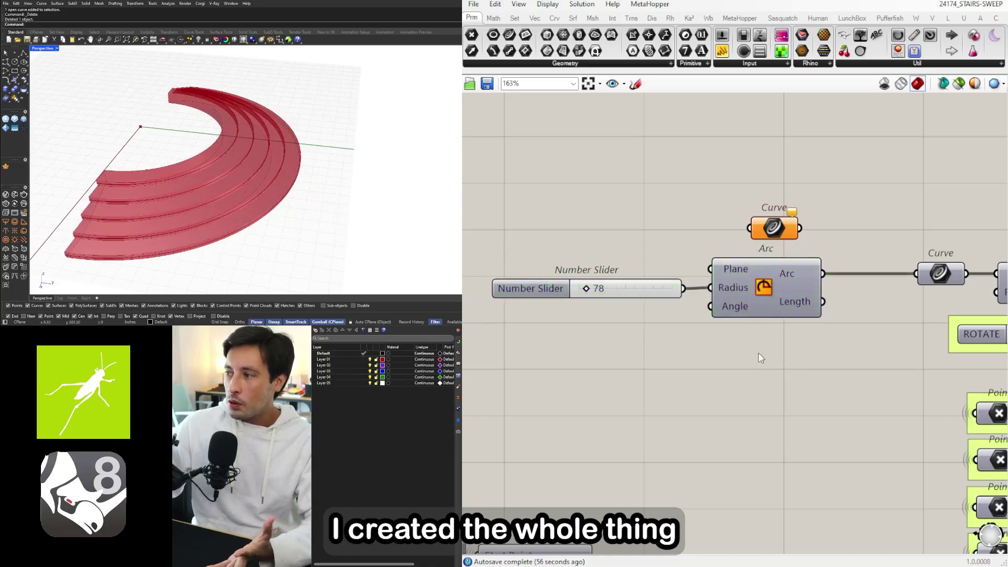
{"action": "scroll", "coordinate": [639, 305], "scroll_direction": "up", "scroll_amount": 5}
{"action": "mouse_move", "coordinate": [593, 302]}
{"action": "left_mouse_down"}
{"action": "mouse_move", "coordinate": [622, 305]}
{"action": "mouse_move", "coordinate": [602, 301]}
{"action": "left_mouse_up"}
{"action": "scroll", "coordinate": [304, 185], "scroll_direction": "down", "scroll_amount": 5}
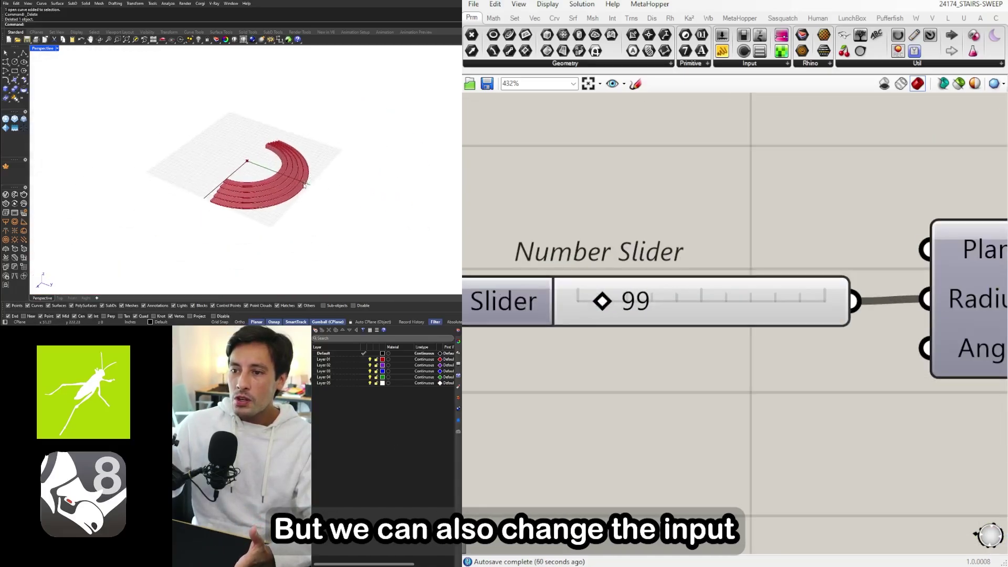
Step: Draw a single-segment polyline in the Rhino viewport, beside the outer side of the curved stairs
{"action": "left_click", "coordinate": [327, 184]}
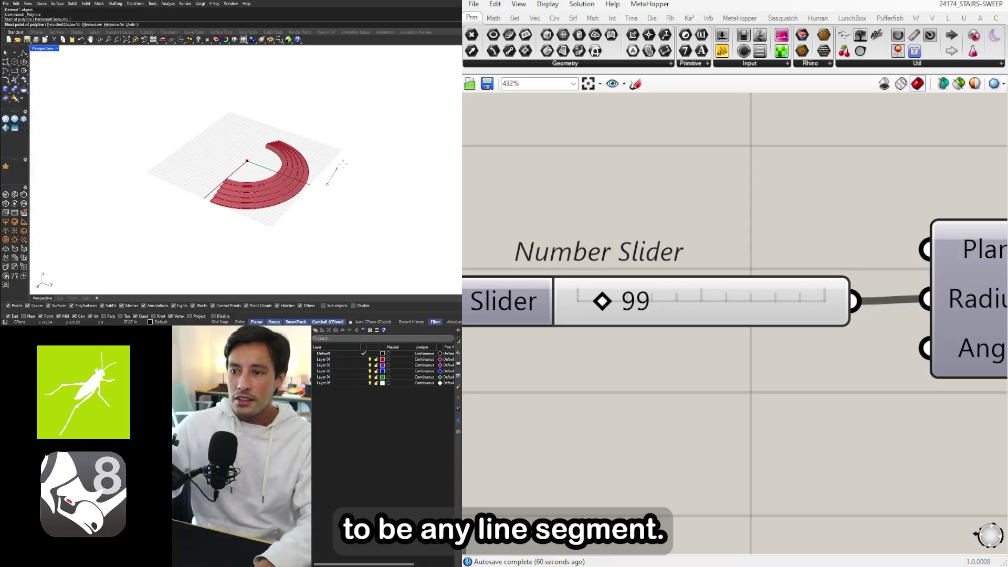
{"action": "left_click", "coordinate": [370, 138]}
{"action": "key", "text": "Return"}
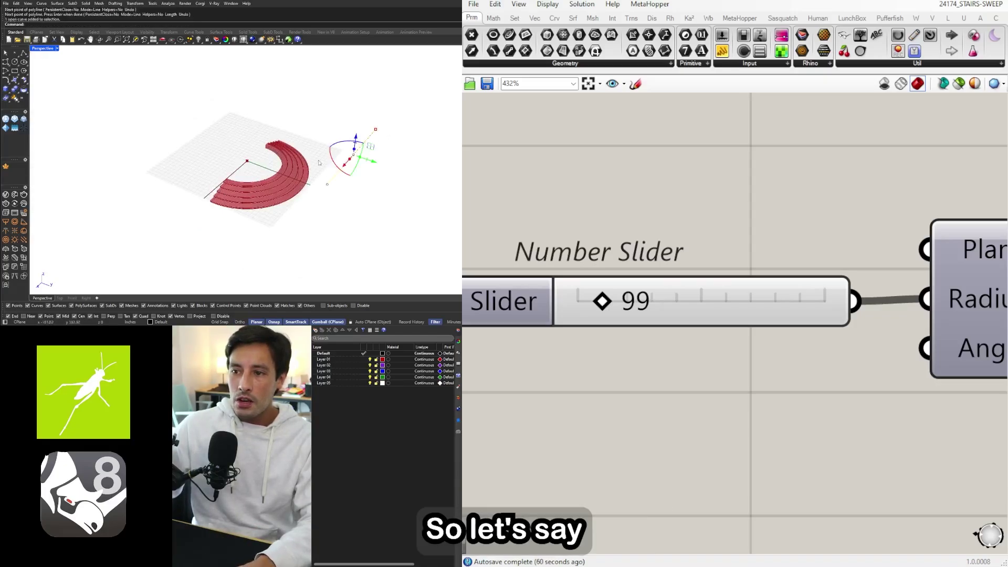
Step: Reference the new line in the unconnected Curve component and wire it into the path Curve component in place of the arc
{"action": "scroll", "coordinate": [759, 208], "scroll_direction": "down", "scroll_amount": 3}
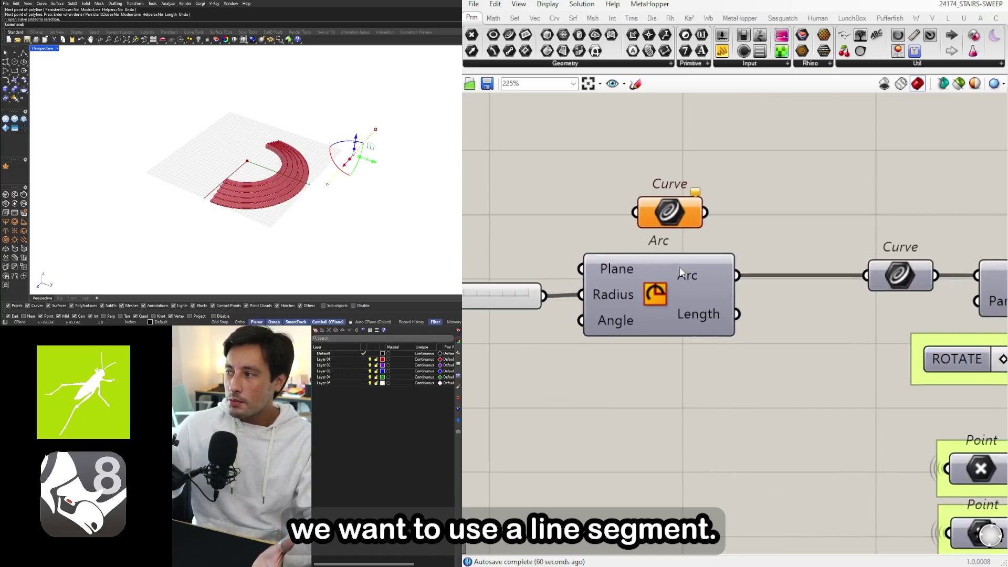
{"action": "right_click", "coordinate": [681, 208]}
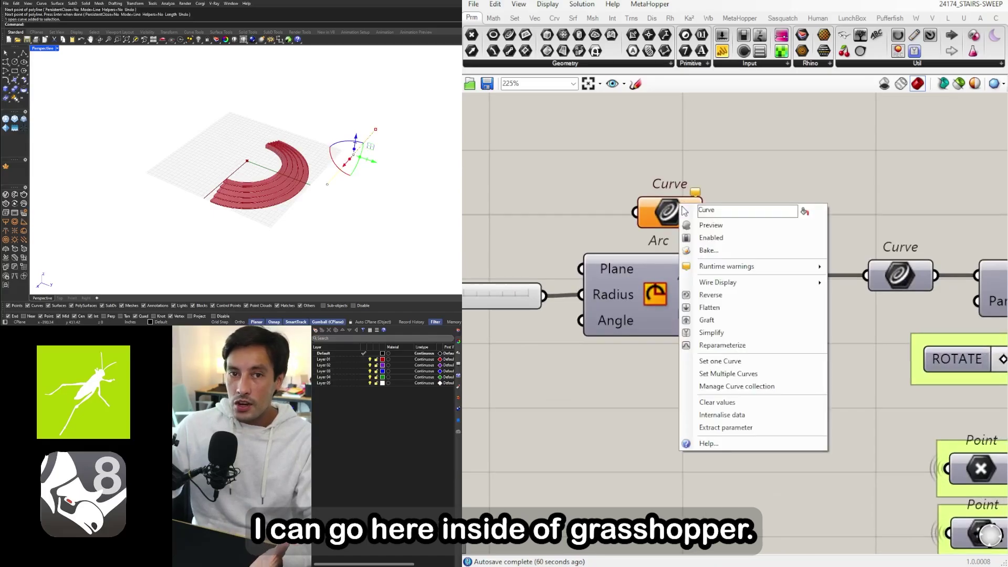
{"action": "left_click", "coordinate": [720, 360]}
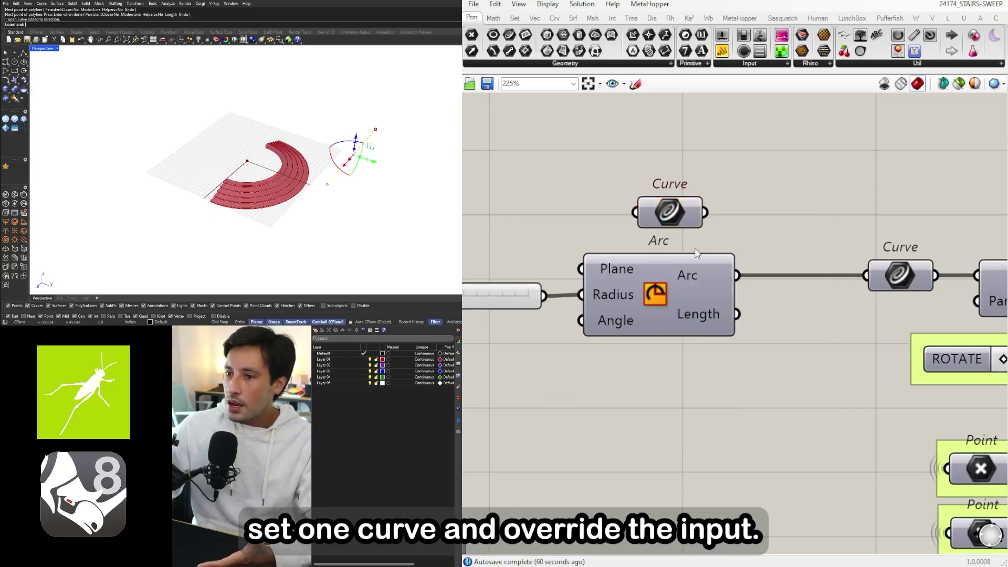
{"action": "left_click_drag", "start_coordinate": [851, 276], "coordinate": [865, 275]}
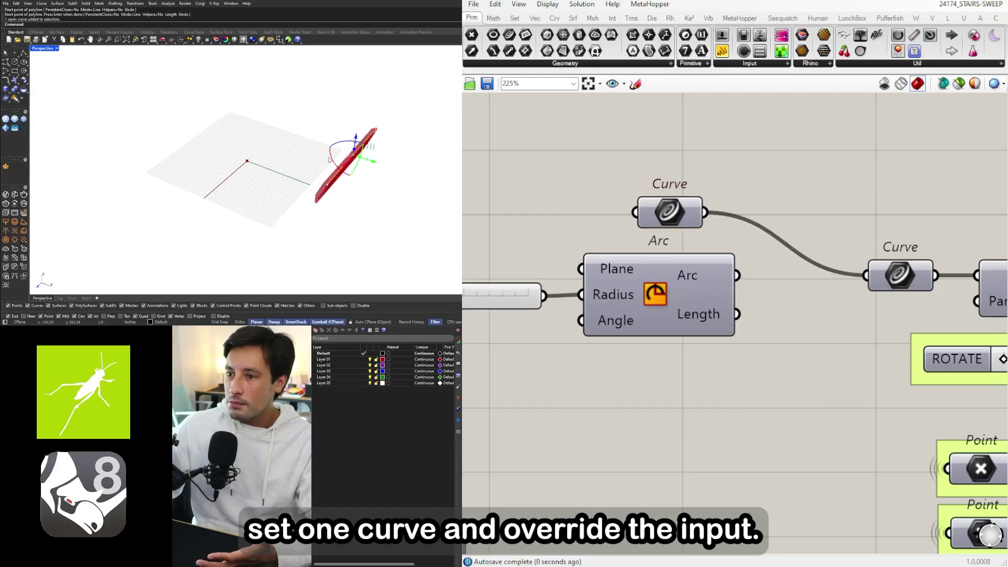
Step: Set the ROTATE slider to 270 so the straight stairs lie in the correct orientation
{"action": "right_click_drag", "start_coordinate": [329, 160], "coordinate": [276, 164]}
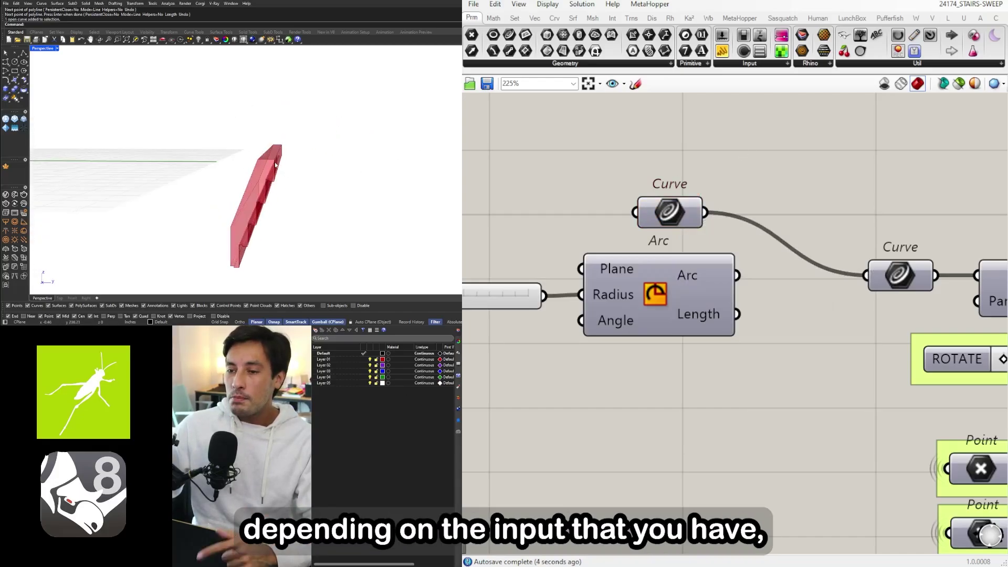
{"action": "scroll", "coordinate": [682, 231], "scroll_direction": "down", "scroll_amount": 3}
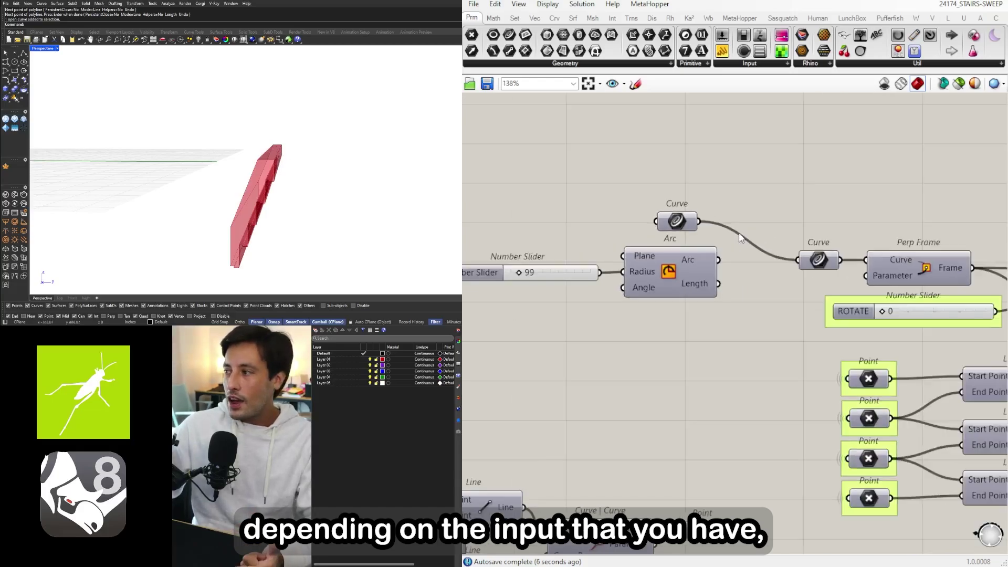
{"action": "right_click_drag", "start_coordinate": [869, 256], "coordinate": [738, 267]}
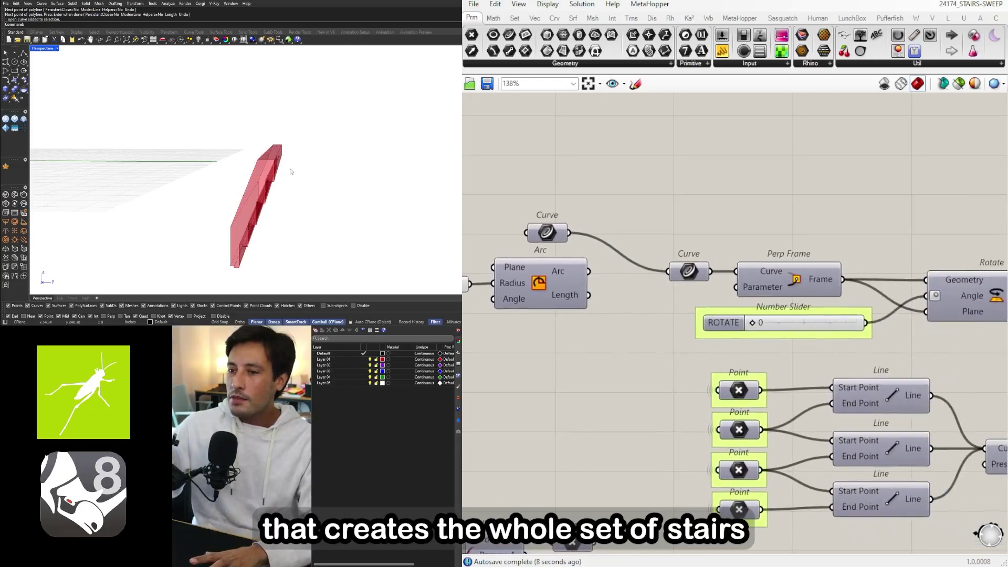
{"action": "right_click_drag", "start_coordinate": [320, 200], "coordinate": [298, 201]}
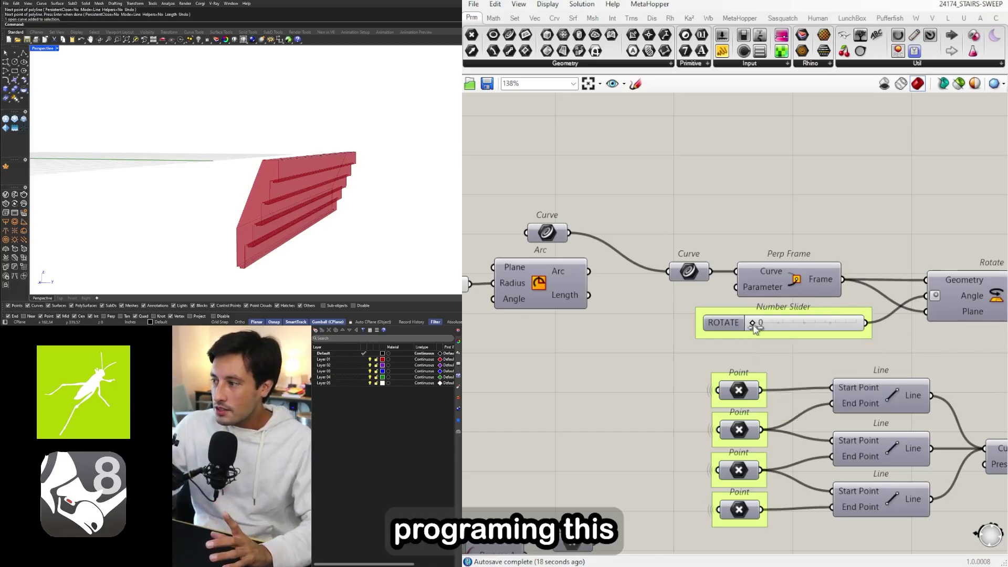
{"action": "left_click_drag", "start_coordinate": [754, 328], "coordinate": [813, 328]}
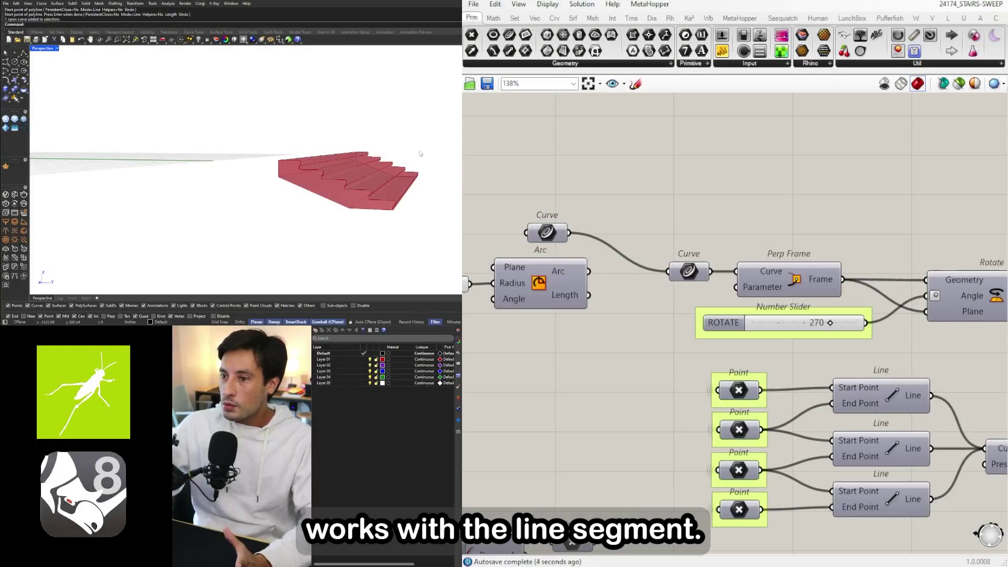
{"action": "right_click_drag", "start_coordinate": [420, 154], "coordinate": [364, 186]}
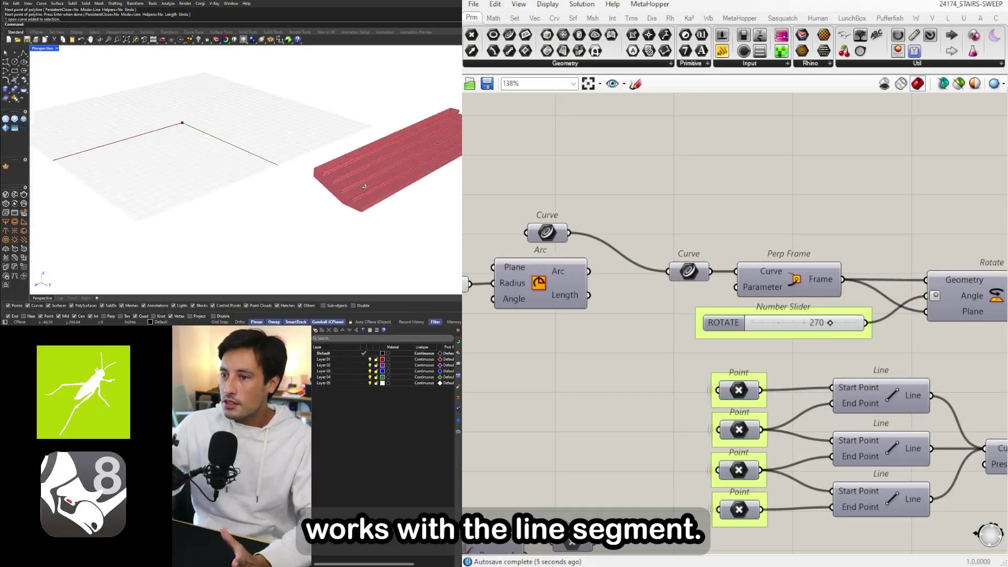
Step: Review the snapping values of the ROTATE slider and close their dialog
{"action": "right_click", "coordinate": [733, 326]}
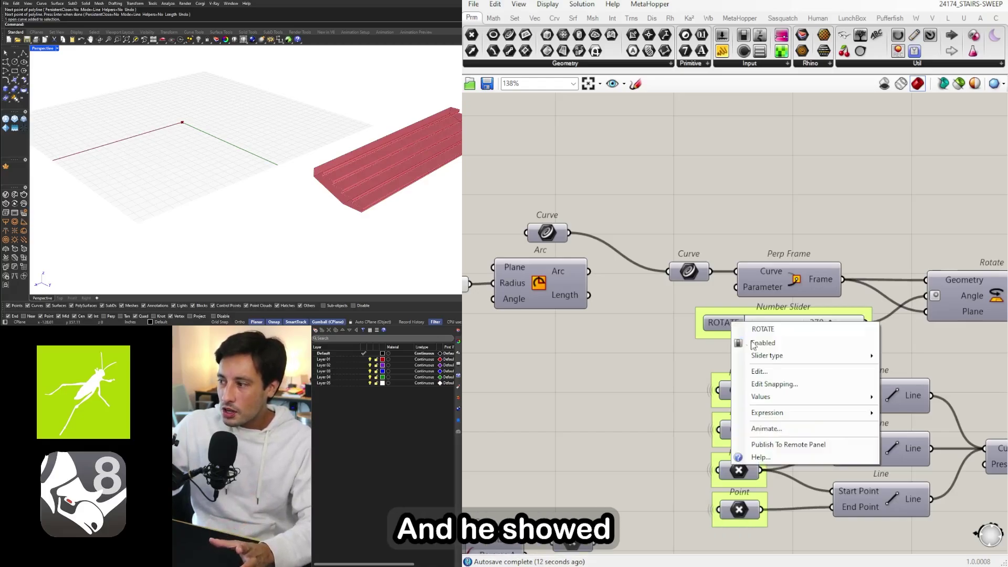
{"action": "left_click", "coordinate": [776, 385]}
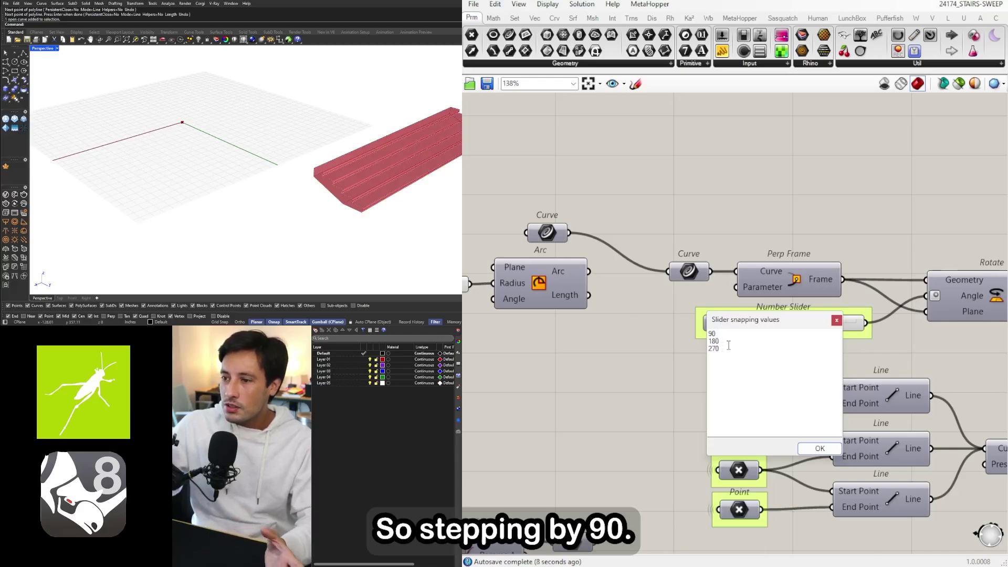
{"action": "left_click", "coordinate": [820, 448]}
Step: Try the ROTATE slider around its snap position, return it to 270 and inspect the stairs
{"action": "scroll", "coordinate": [769, 330], "scroll_direction": "up", "scroll_amount": 4}
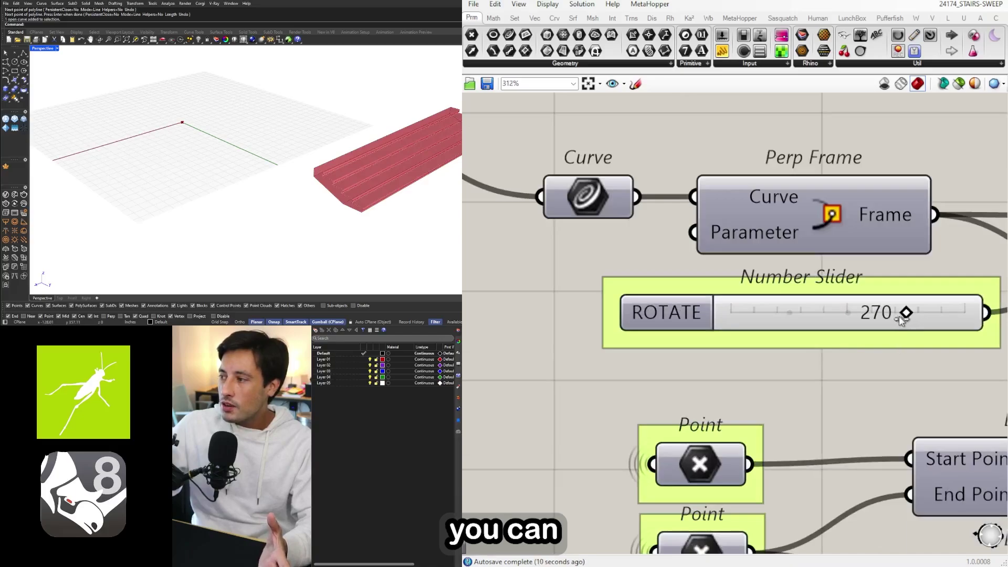
{"action": "mouse_move", "coordinate": [899, 316]}
{"action": "left_mouse_down"}
{"action": "mouse_move", "coordinate": [840, 319]}
{"action": "mouse_move", "coordinate": [969, 312]}
{"action": "mouse_move", "coordinate": [907, 314]}
{"action": "left_mouse_up"}
{"action": "right_click_drag", "start_coordinate": [370, 196], "coordinate": [413, 175]}
{"action": "scroll", "coordinate": [335, 162], "scroll_direction": "up", "scroll_amount": 4}
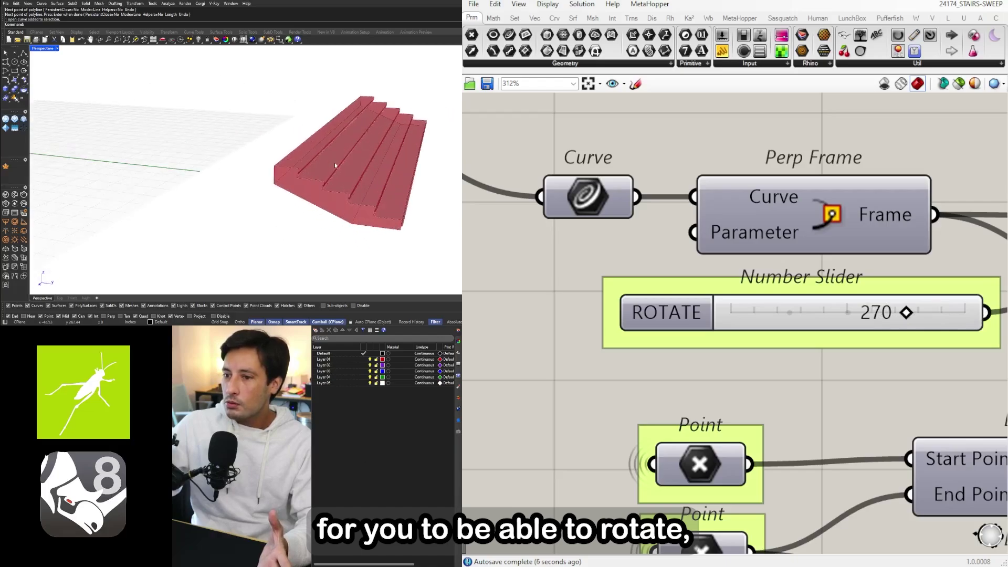
{"action": "right_click_drag", "start_coordinate": [260, 215], "coordinate": [273, 177]}
{"action": "scroll", "coordinate": [273, 176], "scroll_direction": "down", "scroll_amount": 2}
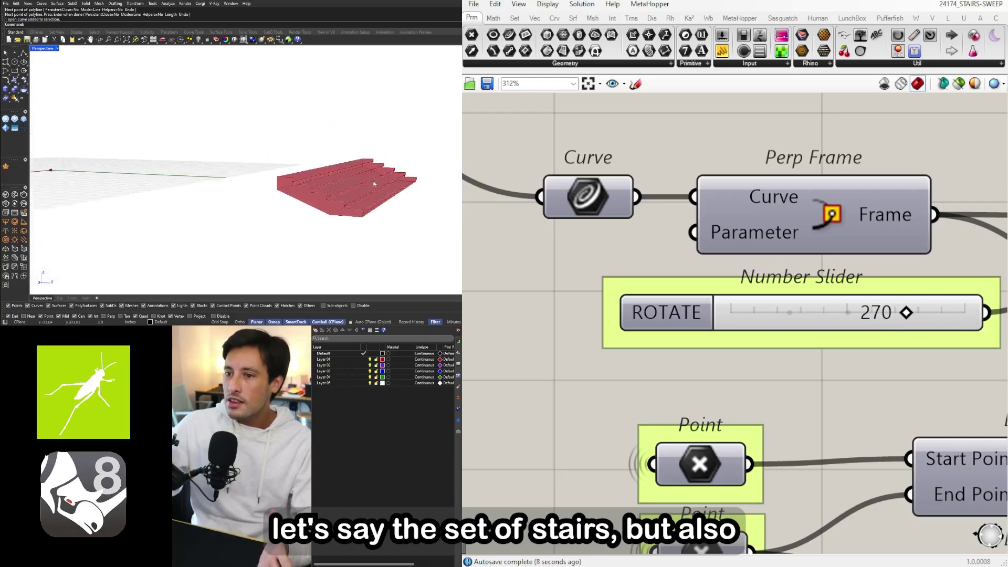
Step: Try option 2 of the FLIP DIRECTION value list on the stairs and restore it to 1
{"action": "scroll", "coordinate": [768, 297], "scroll_direction": "down", "scroll_amount": 5}
{"action": "right_click_drag", "start_coordinate": [604, 312], "coordinate": [835, 324]}
{"action": "scroll", "coordinate": [835, 325], "scroll_direction": "down", "scroll_amount": 3}
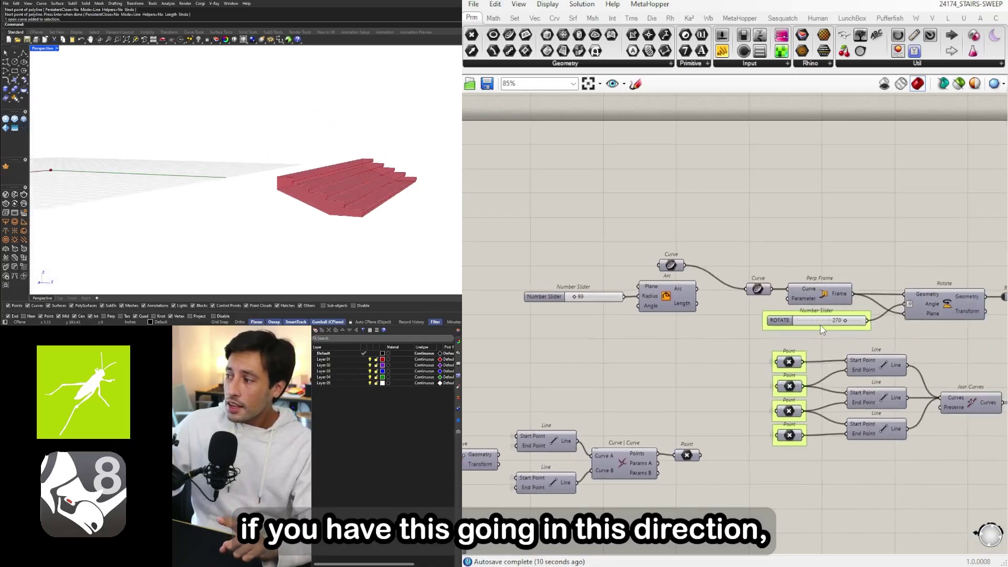
{"action": "scroll", "coordinate": [283, 185], "scroll_direction": "up", "scroll_amount": 3}
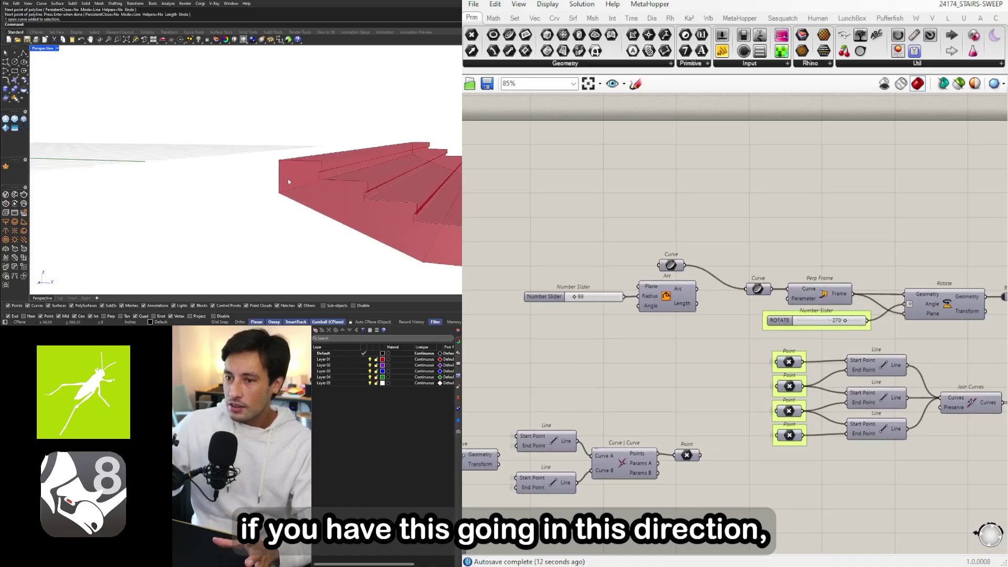
{"action": "scroll", "coordinate": [848, 370], "scroll_direction": "down", "scroll_amount": 7}
{"action": "right_click_drag", "start_coordinate": [625, 328], "coordinate": [803, 322]}
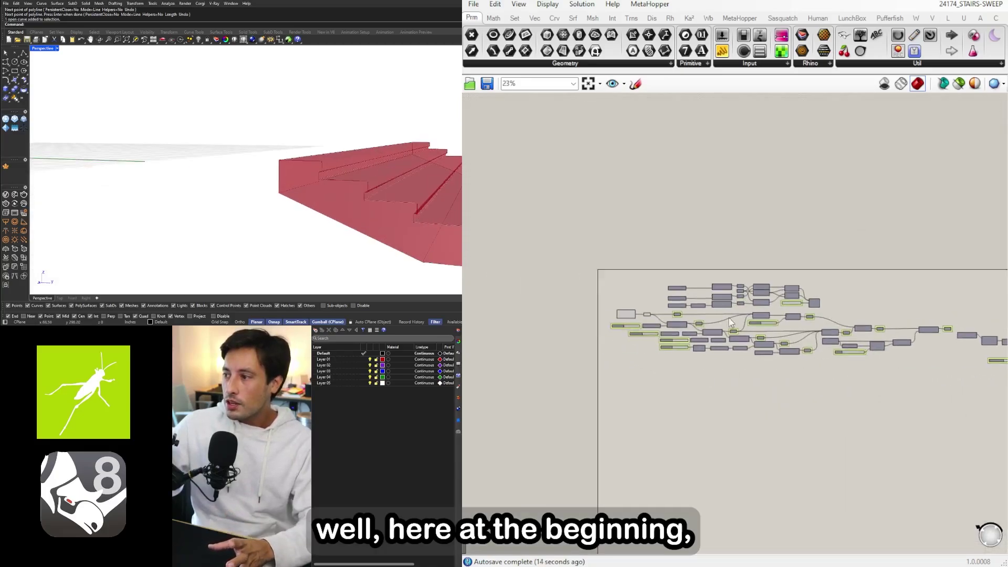
{"action": "scroll", "coordinate": [803, 318], "scroll_direction": "up", "scroll_amount": 9}
{"action": "right_click_drag", "start_coordinate": [912, 307], "coordinate": [842, 282]}
{"action": "scroll", "coordinate": [842, 282], "scroll_direction": "up", "scroll_amount": 5}
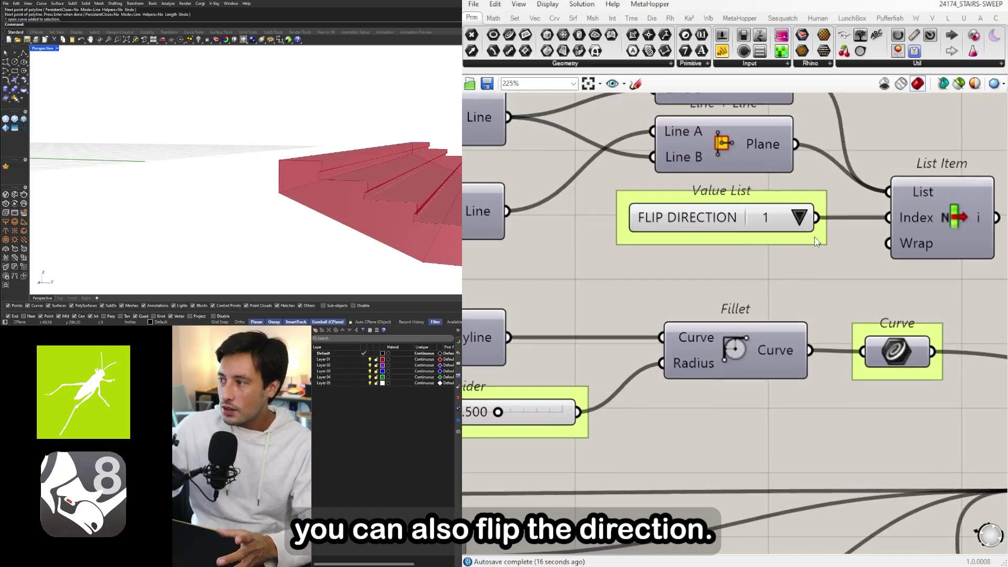
{"action": "left_click", "coordinate": [798, 216]}
{"action": "left_click", "coordinate": [814, 243]}
{"action": "right_click_drag", "start_coordinate": [278, 197], "coordinate": [336, 128]}
{"action": "scroll", "coordinate": [248, 200], "scroll_direction": "up", "scroll_amount": 5}
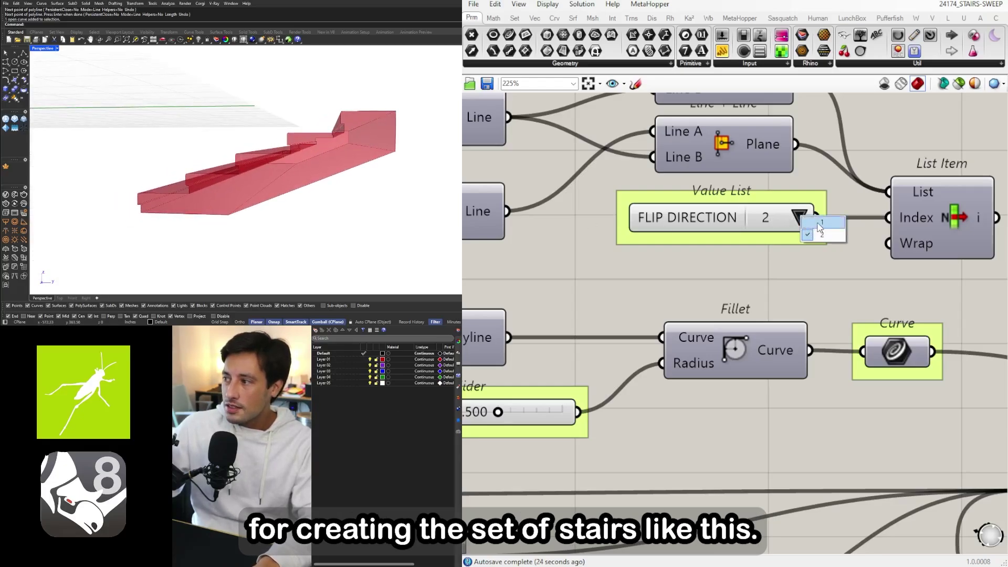
{"action": "left_click", "coordinate": [820, 225]}
Step: Move one end point of the stairs' path line inward and across to shorten and reorient the straight flight
{"action": "scroll", "coordinate": [261, 174], "scroll_direction": "down", "scroll_amount": 5}
{"action": "right_click_drag", "start_coordinate": [261, 173], "coordinate": [281, 219]}
{"action": "scroll", "coordinate": [282, 220], "scroll_direction": "down", "scroll_amount": 3}
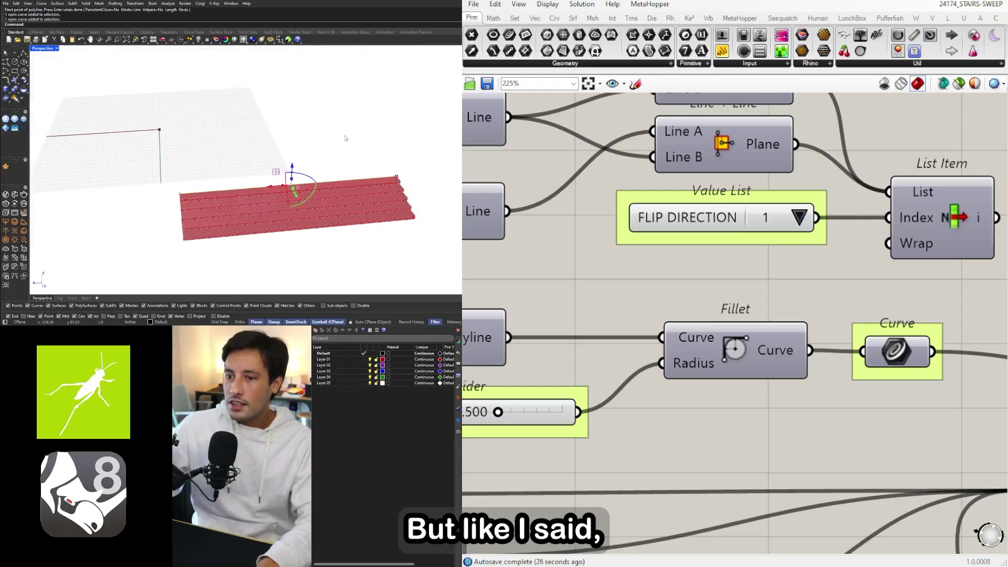
{"action": "left_click", "coordinate": [397, 179]}
{"action": "left_click_drag", "start_coordinate": [371, 181], "coordinate": [286, 193]}
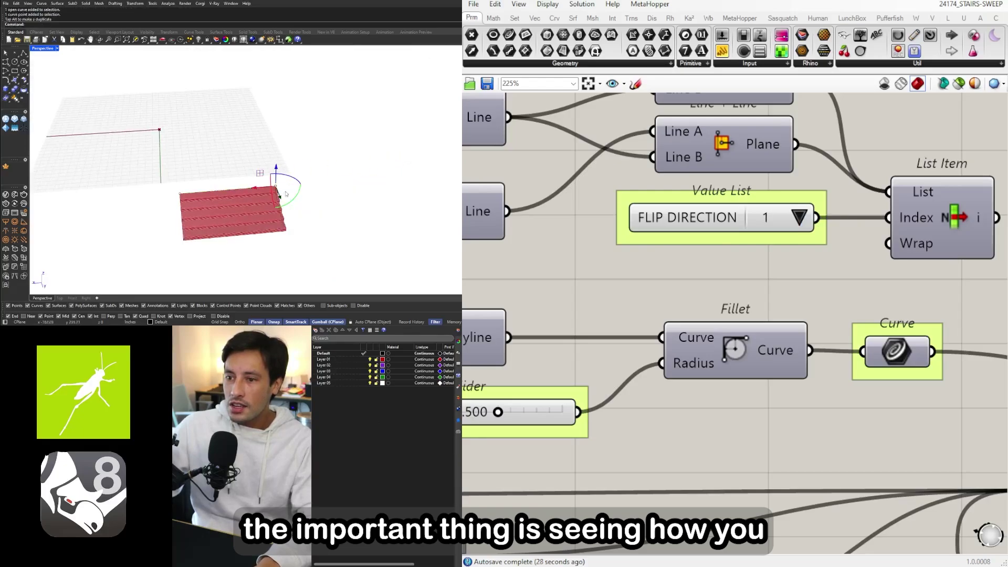
{"action": "right_click_drag", "start_coordinate": [278, 196], "coordinate": [304, 157]}
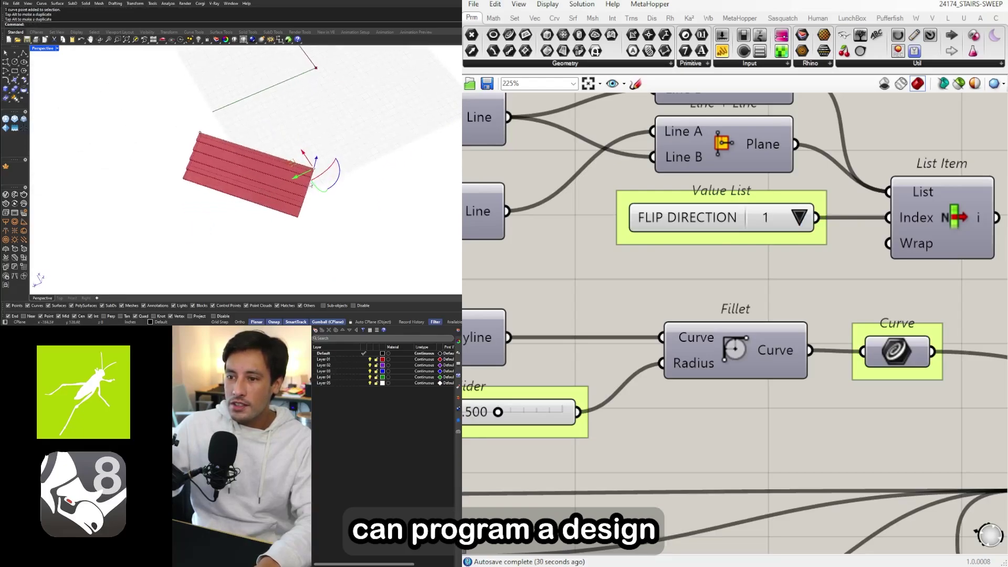
{"action": "left_click_drag", "start_coordinate": [307, 159], "coordinate": [320, 107]}
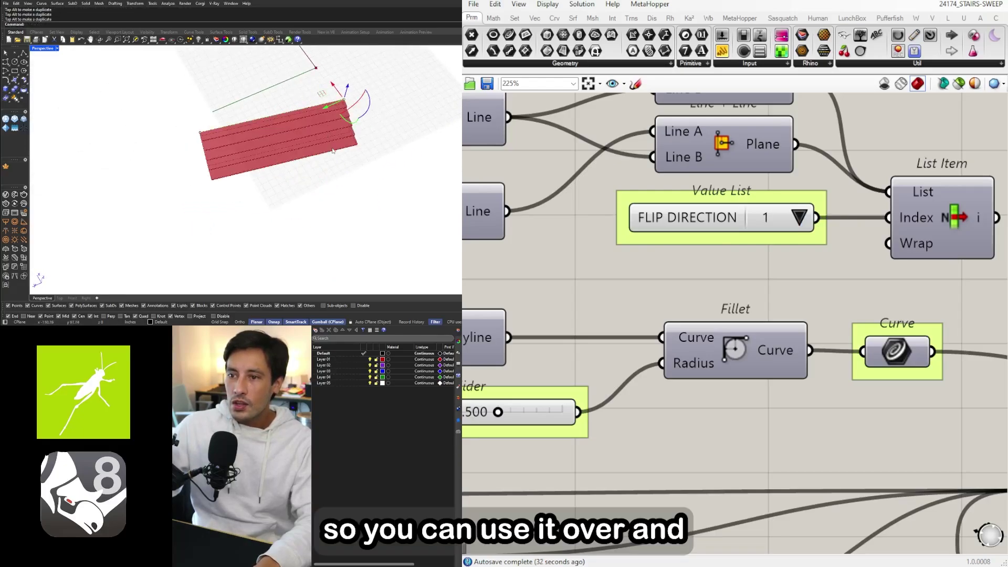
Step: Draw an S-shaped degree 3 control-point curve starting on the grid and winding past the straight stairs
{"action": "scroll", "coordinate": [334, 165], "scroll_direction": "down", "scroll_amount": 7}
{"action": "right_click_drag", "start_coordinate": [333, 165], "coordinate": [290, 180], "text": "shift"}
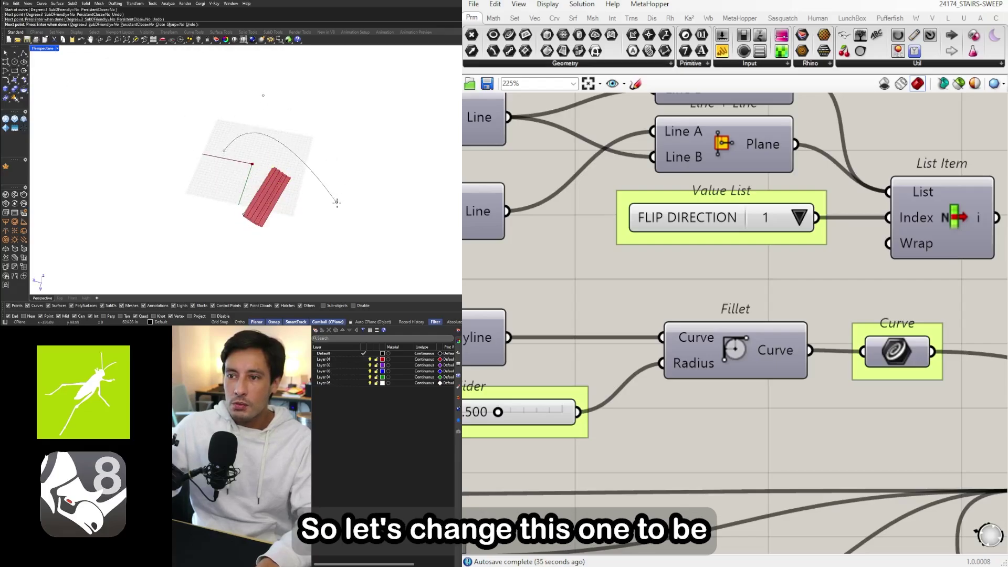
{"action": "key", "text": "Return"}
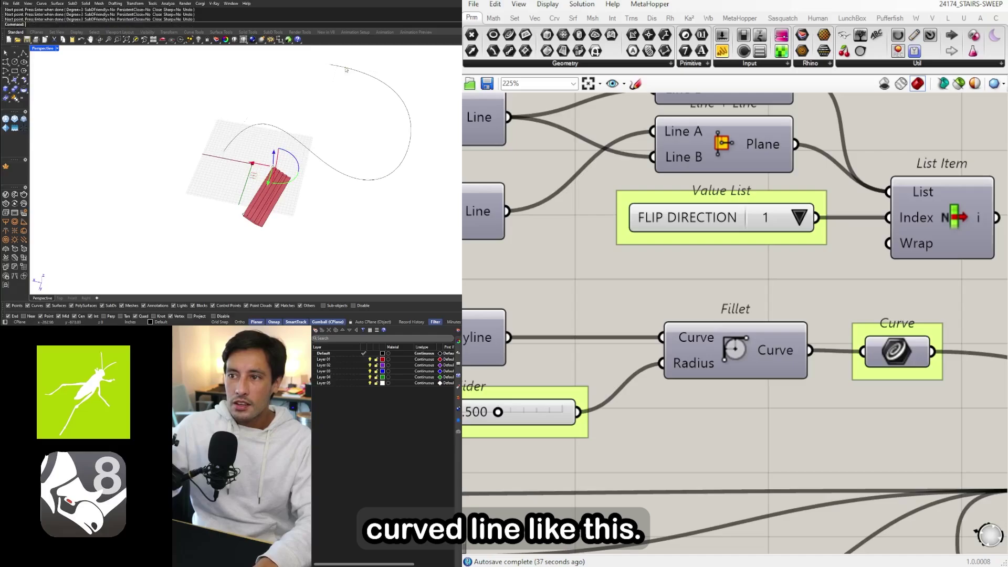
Step: Set the new S-shaped curve as the reference of the Curve component above Arc and inspect the swept stairs
{"action": "scroll", "coordinate": [662, 166], "scroll_direction": "down", "scroll_amount": 5}
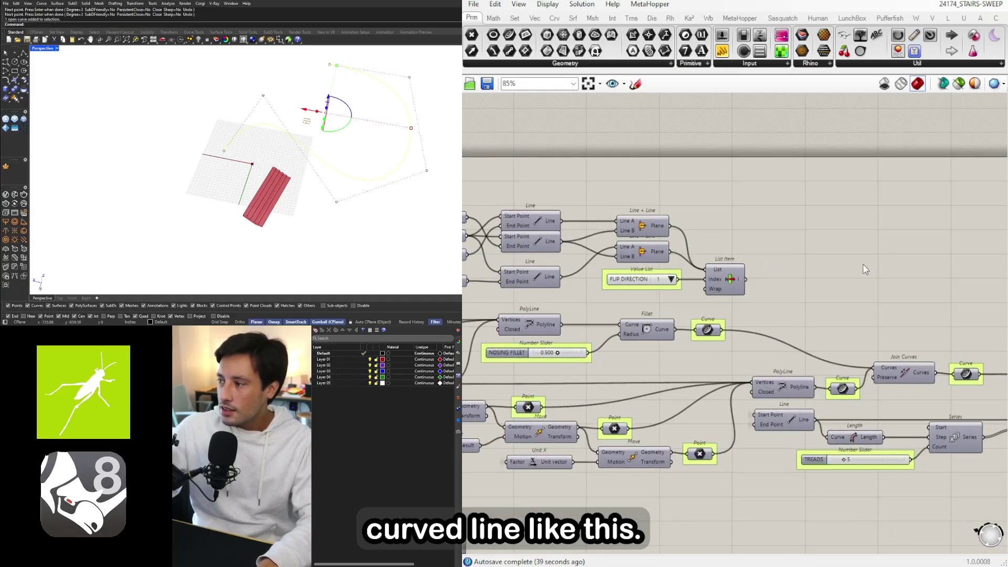
{"action": "scroll", "coordinate": [865, 269], "scroll_direction": "down", "scroll_amount": 3}
{"action": "right_click_drag", "start_coordinate": [863, 270], "coordinate": [688, 266]}
{"action": "right_click_drag", "start_coordinate": [887, 289], "coordinate": [604, 260]}
{"action": "right_click_drag", "start_coordinate": [765, 286], "coordinate": [587, 283]}
{"action": "right_click_drag", "start_coordinate": [835, 252], "coordinate": [666, 254]}
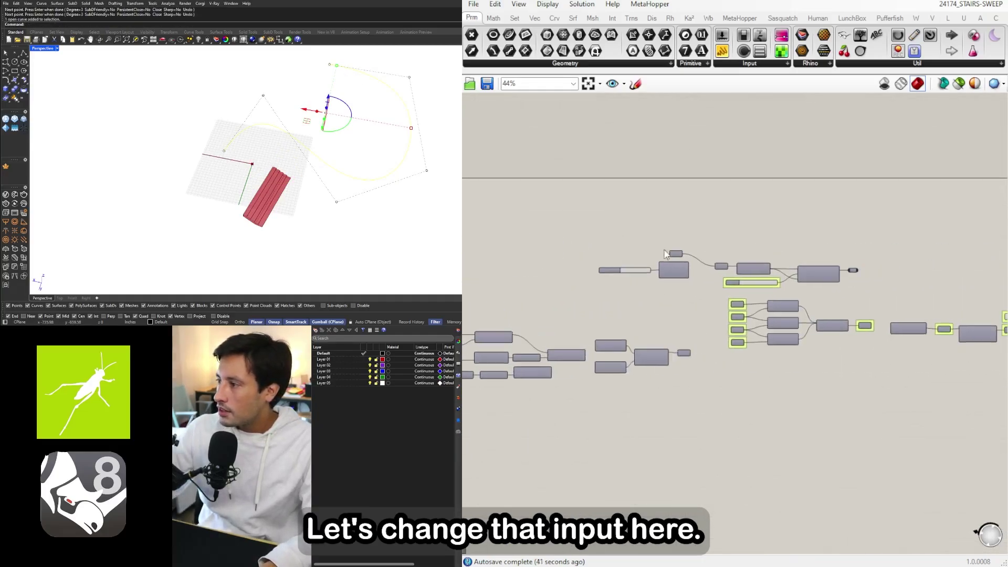
{"action": "scroll", "coordinate": [665, 254], "scroll_direction": "up", "scroll_amount": 5}
{"action": "right_click", "coordinate": [683, 272]}
{"action": "left_click", "coordinate": [735, 428]}
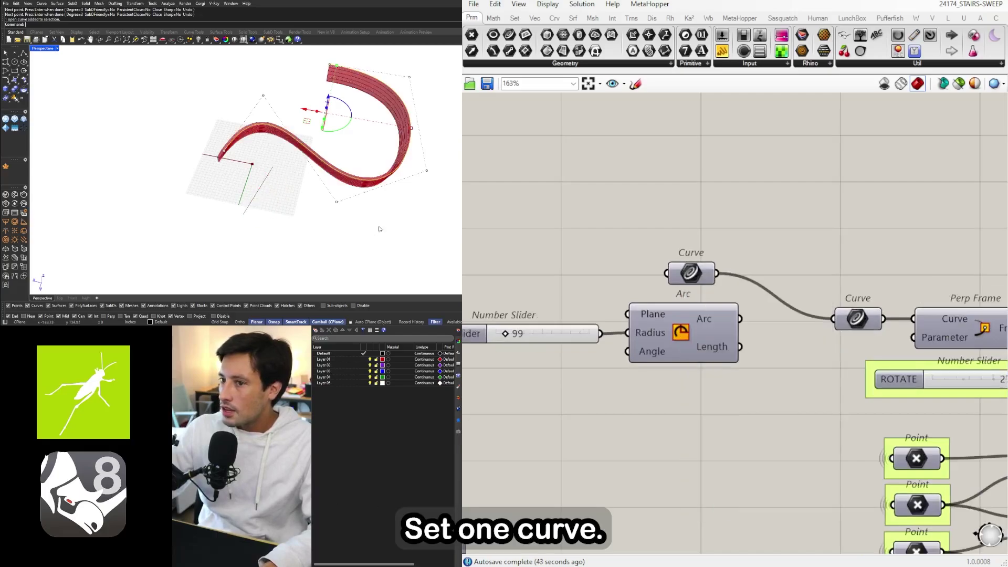
{"action": "right_click_drag", "start_coordinate": [380, 229], "coordinate": [297, 199]}
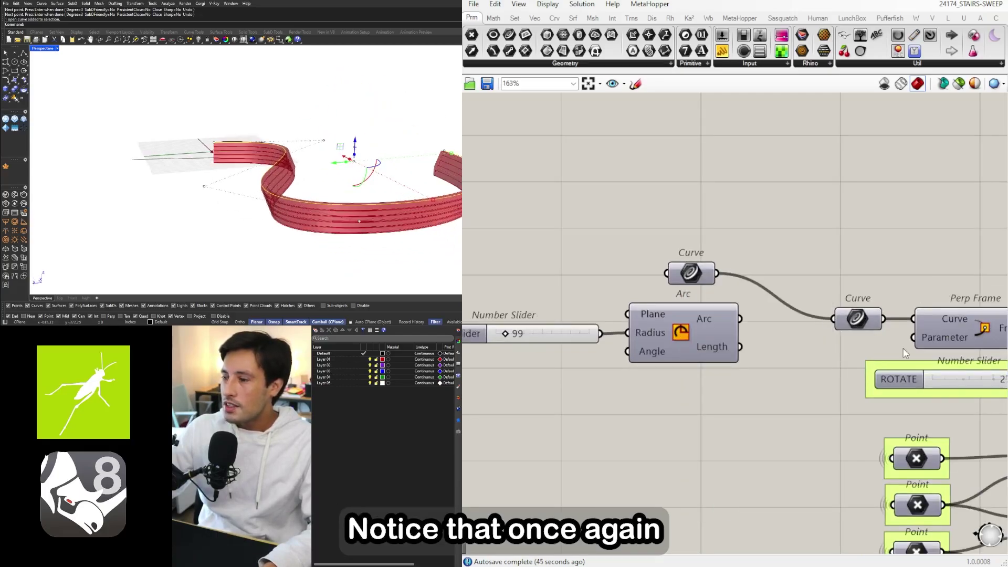
Step: Set the ROTATE slider below Perp Frame to 180 and inspect the stepped end of the curved stairs
{"action": "right_click_drag", "start_coordinate": [905, 352], "coordinate": [695, 322]}
{"action": "scroll", "coordinate": [810, 377], "scroll_direction": "up", "scroll_amount": 2}
{"action": "left_click_drag", "start_coordinate": [824, 335], "coordinate": [769, 341]}
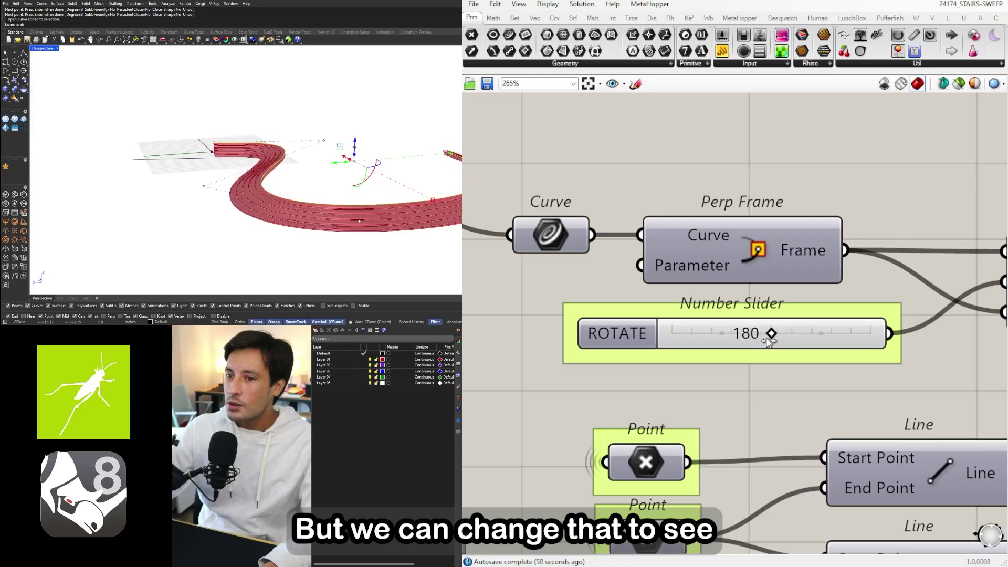
{"action": "right_click_drag", "start_coordinate": [365, 229], "coordinate": [159, 181]}
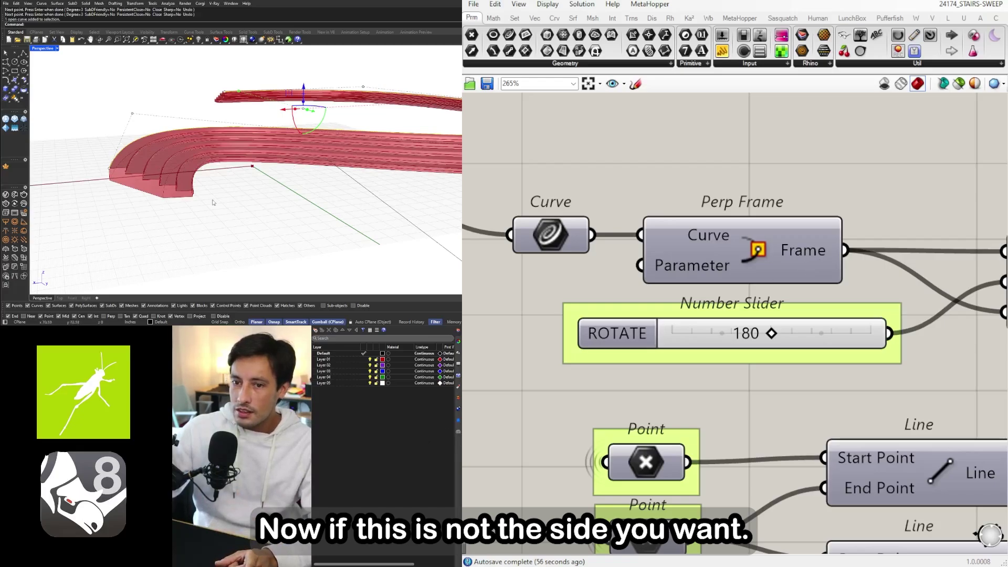
Step: Set the FLIP DIRECTION value list feeding List Item to 2
{"action": "scroll", "coordinate": [651, 241], "scroll_direction": "down", "scroll_amount": 6}
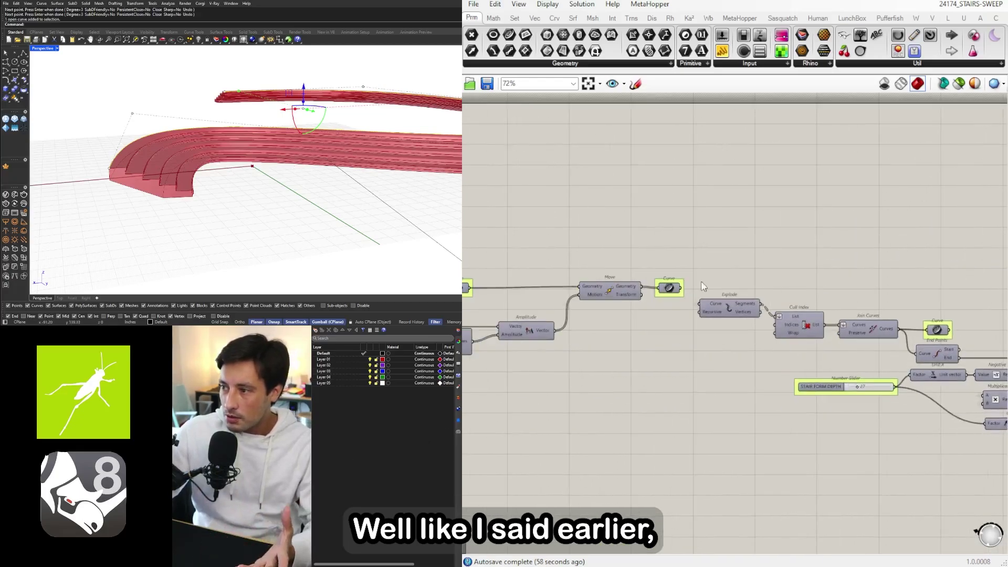
{"action": "right_click_drag", "start_coordinate": [470, 264], "coordinate": [839, 267]}
{"action": "right_click_drag", "start_coordinate": [608, 201], "coordinate": [772, 231]}
{"action": "scroll", "coordinate": [772, 231], "scroll_direction": "up", "scroll_amount": 4}
{"action": "left_click", "coordinate": [784, 255]}
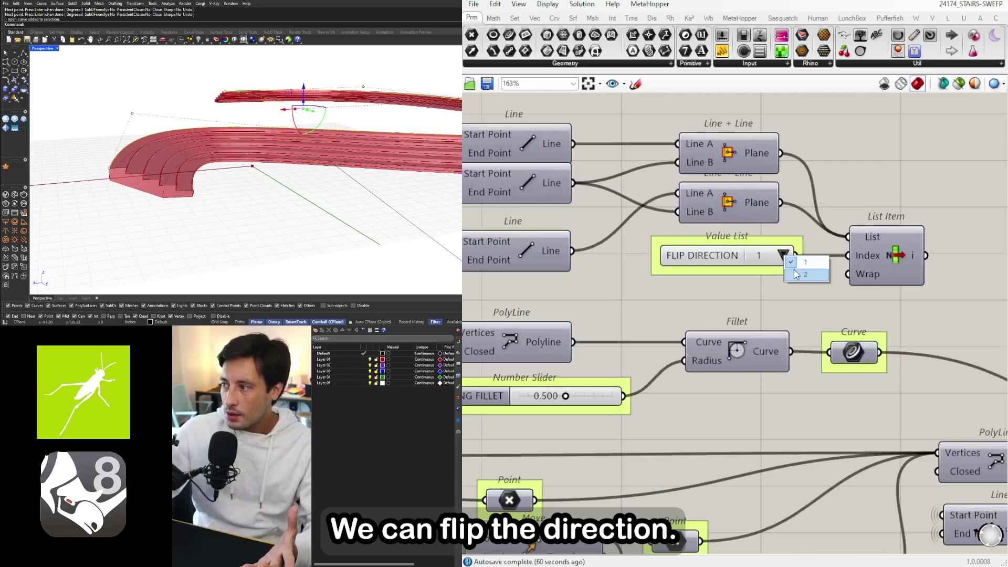
Step: Examine the direction of the flipped stairs along the S-shaped curve from several angles
{"action": "scroll", "coordinate": [139, 180], "scroll_direction": "up", "scroll_amount": 3}
{"action": "right_click_drag", "start_coordinate": [90, 181], "coordinate": [326, 195]}
{"action": "scroll", "coordinate": [253, 185], "scroll_direction": "down", "scroll_amount": 3}
{"action": "scroll", "coordinate": [719, 309], "scroll_direction": "down", "scroll_amount": 3}
{"action": "right_click_drag", "start_coordinate": [225, 184], "coordinate": [362, 181]}
{"action": "right_click_drag", "start_coordinate": [362, 181], "coordinate": [198, 205], "text": "shift"}
{"action": "scroll", "coordinate": [385, 176], "scroll_direction": "down", "scroll_amount": 5}
{"action": "scroll", "coordinate": [147, 184], "scroll_direction": "up", "scroll_amount": 4}
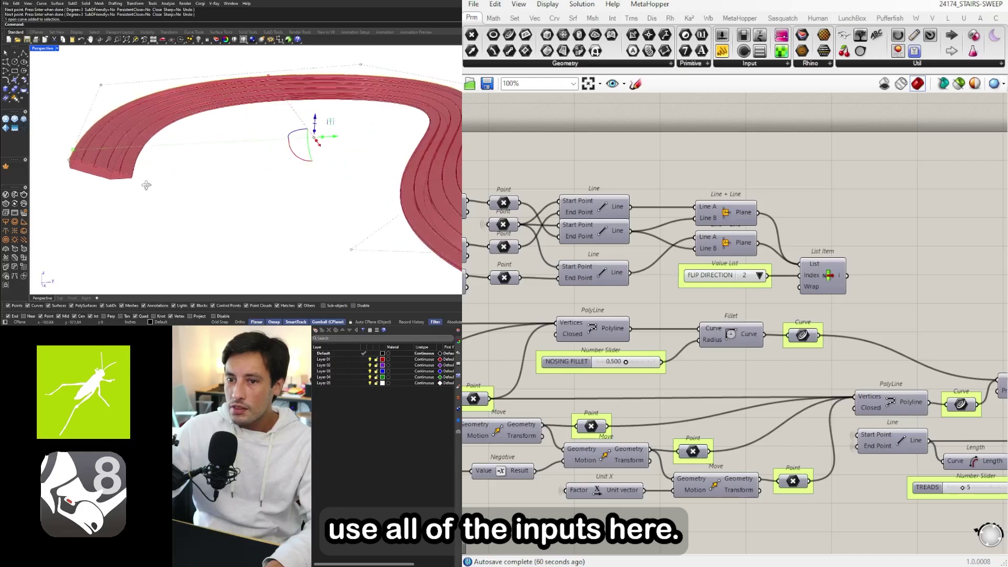
{"action": "right_click_drag", "start_coordinate": [147, 184], "coordinate": [161, 184]}
Step: Increase the TREAD LENGTH slider to make every tread of the swept stairs deeper
{"action": "scroll", "coordinate": [729, 330], "scroll_direction": "down", "scroll_amount": 1}
{"action": "right_click_drag", "start_coordinate": [728, 329], "coordinate": [982, 278]}
{"action": "right_click_drag", "start_coordinate": [485, 354], "coordinate": [733, 351]}
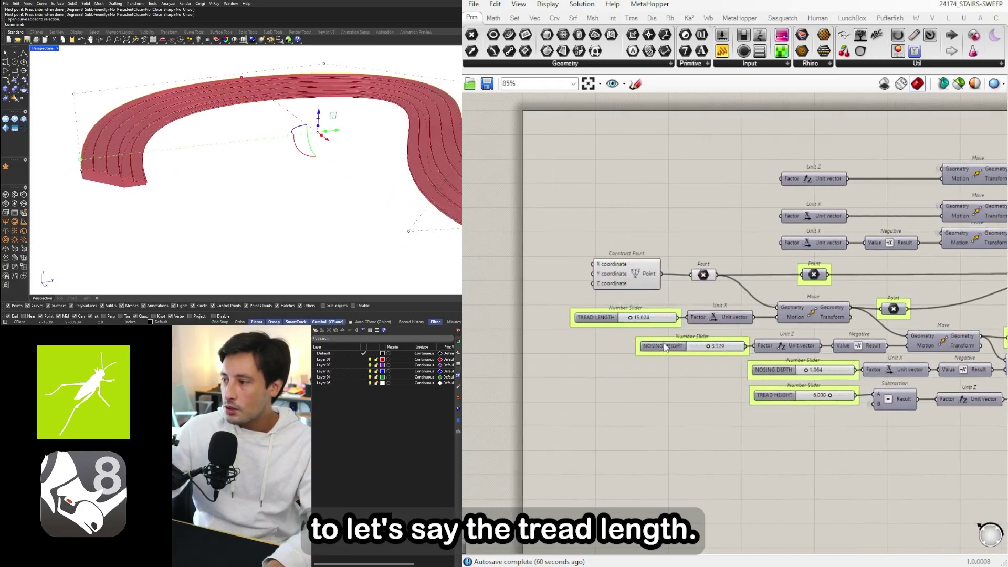
{"action": "scroll", "coordinate": [616, 321], "scroll_direction": "up", "scroll_amount": 4}
{"action": "scroll", "coordinate": [662, 323], "scroll_direction": "up", "scroll_amount": 2}
{"action": "left_click_drag", "start_coordinate": [662, 318], "coordinate": [677, 319]}
Step: Lower the NOSING HEIGHT slider to 2.888 while viewing the stair edges up close
{"action": "right_click_drag", "start_coordinate": [819, 379], "coordinate": [573, 310]}
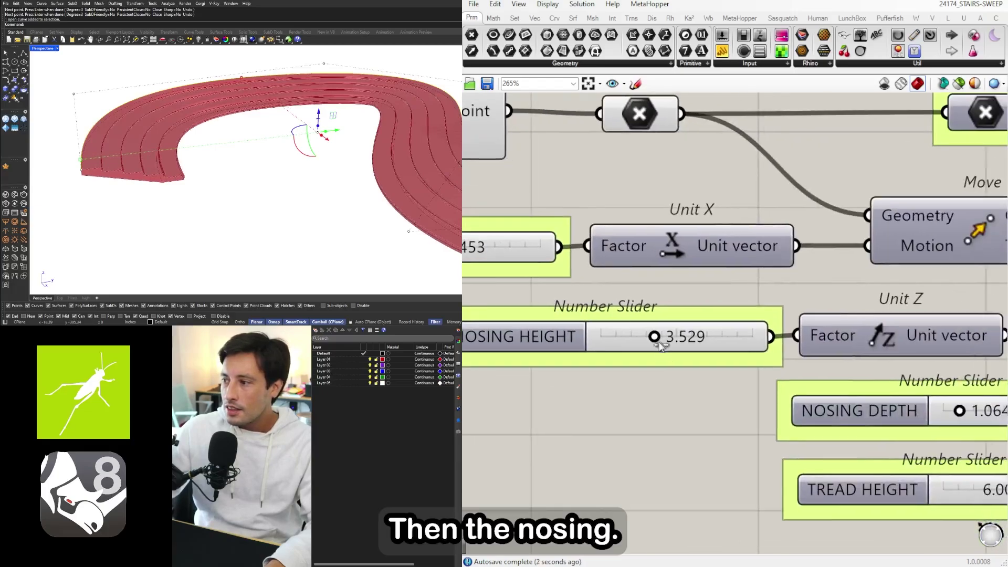
{"action": "scroll", "coordinate": [147, 195], "scroll_direction": "up", "scroll_amount": 5}
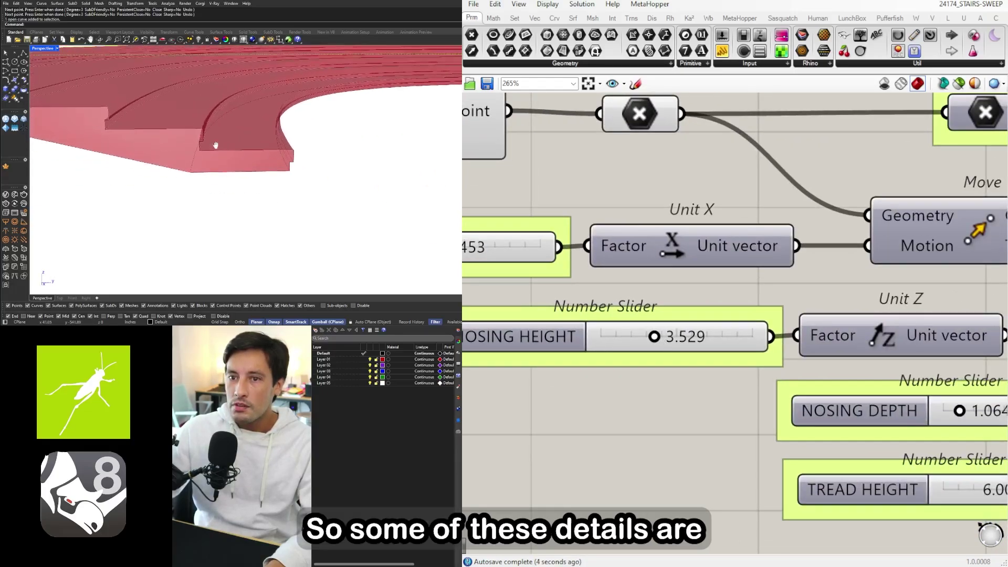
{"action": "left_click_drag", "start_coordinate": [654, 337], "coordinate": [645, 339]}
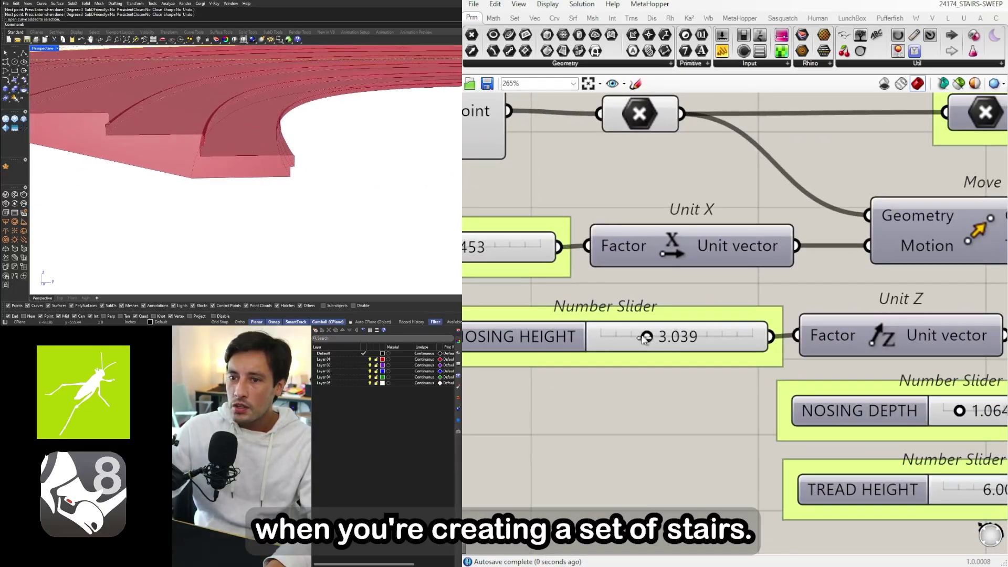
Step: Try a NOSING DEPTH of 2.158 for the tread overhang and set it to 1.026
{"action": "scroll", "coordinate": [943, 373], "scroll_direction": "down", "scroll_amount": 2}
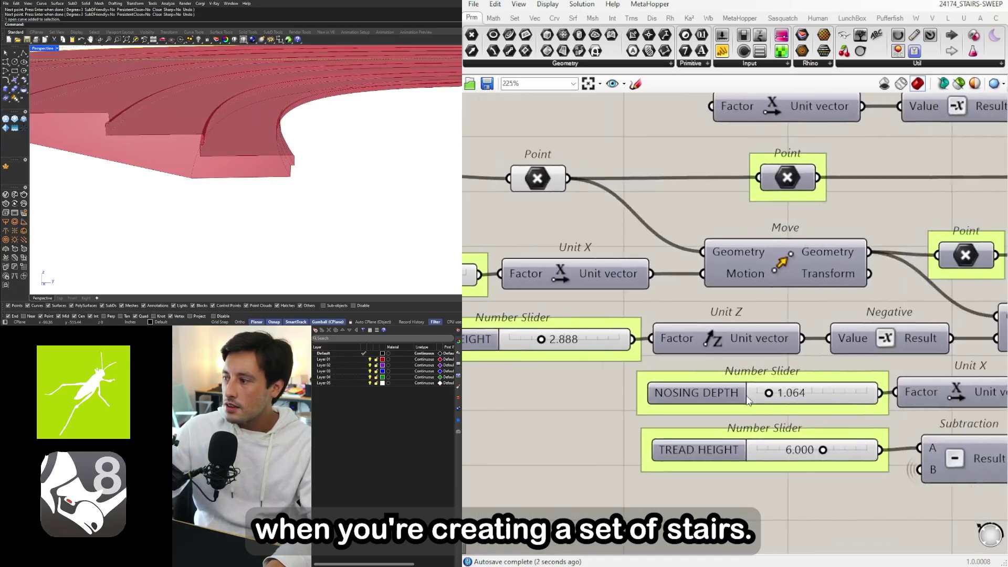
{"action": "scroll", "coordinate": [777, 399], "scroll_direction": "up", "scroll_amount": 2}
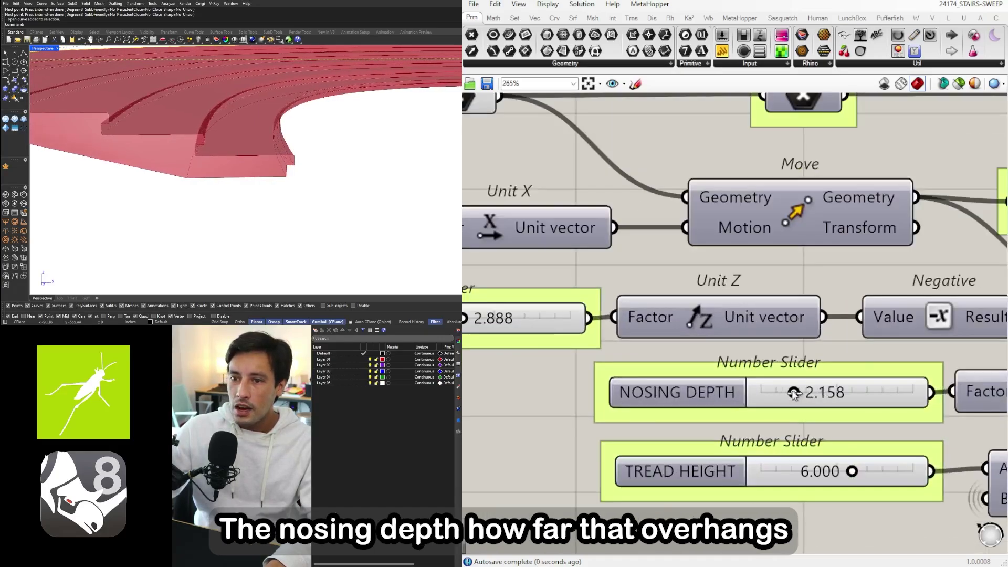
{"action": "scroll", "coordinate": [776, 394], "scroll_direction": "down", "scroll_amount": 3}
Step: Try a TREAD HEIGHT of 6.321 and restore the slider to 6
{"action": "scroll", "coordinate": [699, 423], "scroll_direction": "up", "scroll_amount": 3}
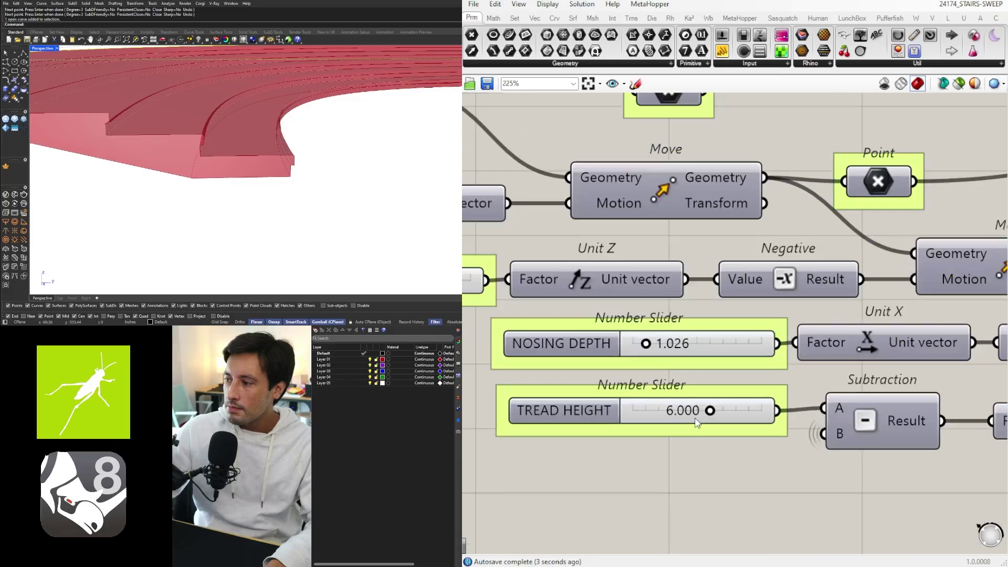
{"action": "scroll", "coordinate": [718, 412], "scroll_direction": "up", "scroll_amount": 1}
{"action": "left_click_drag", "start_coordinate": [715, 406], "coordinate": [722, 409]}
{"action": "double_click", "coordinate": [701, 409]}
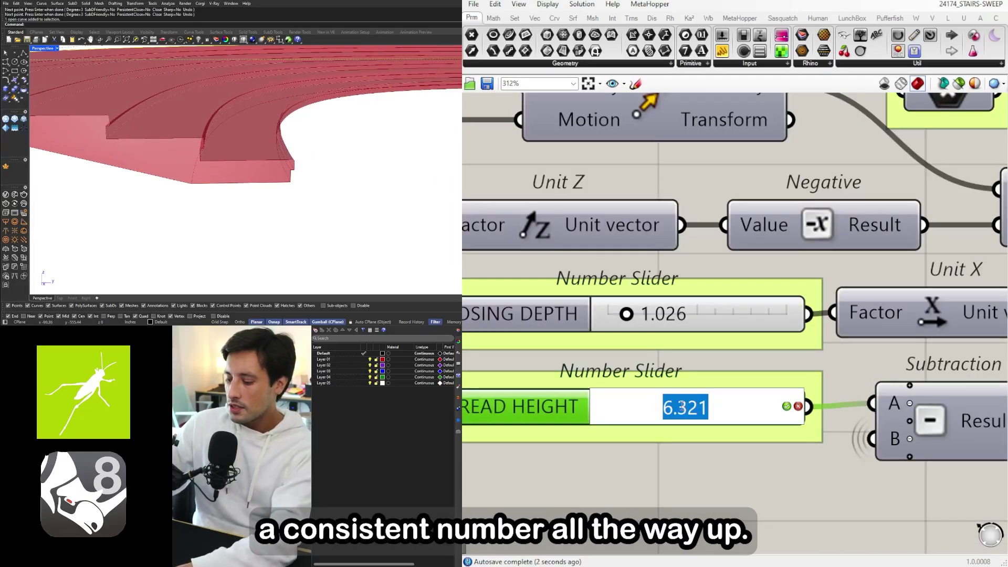
{"action": "type", "text": "6"}
{"action": "key", "text": "Return"}
Step: Try a NOSING FILLET of 0.396 and return the slider to about 0.5
{"action": "scroll", "coordinate": [715, 385], "scroll_direction": "down", "scroll_amount": 10}
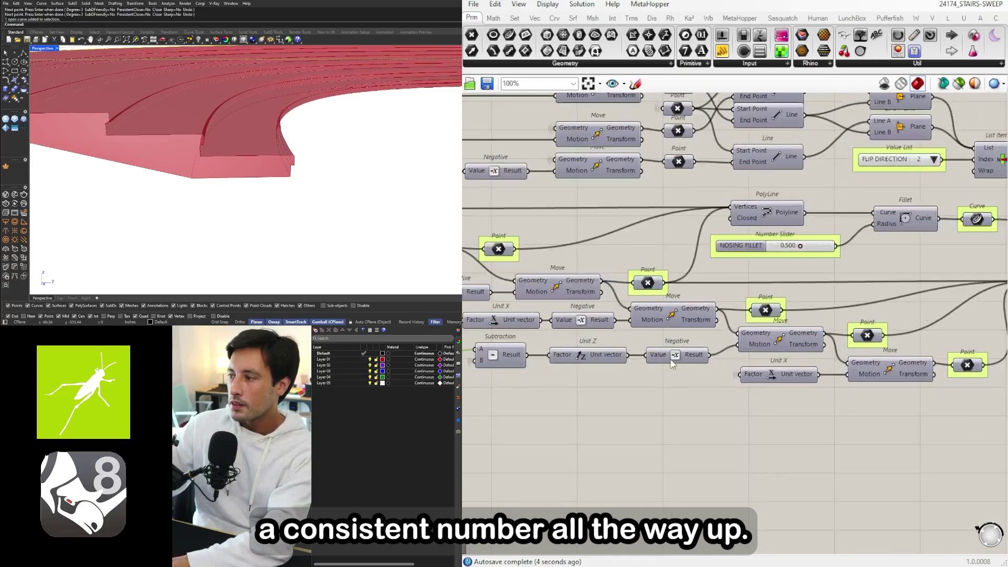
{"action": "scroll", "coordinate": [753, 329], "scroll_direction": "up", "scroll_amount": 6}
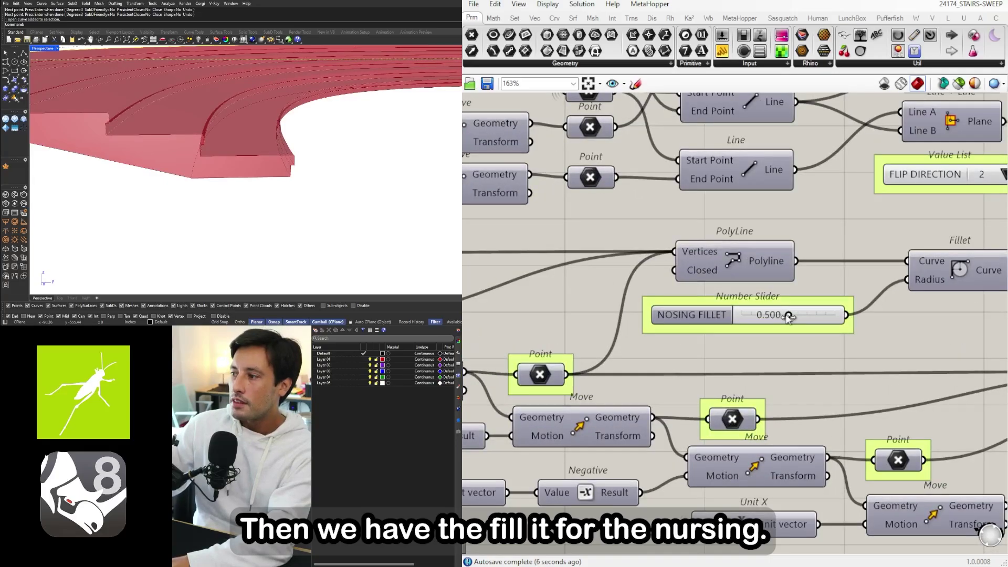
{"action": "left_click_drag", "start_coordinate": [762, 316], "coordinate": [779, 317]}
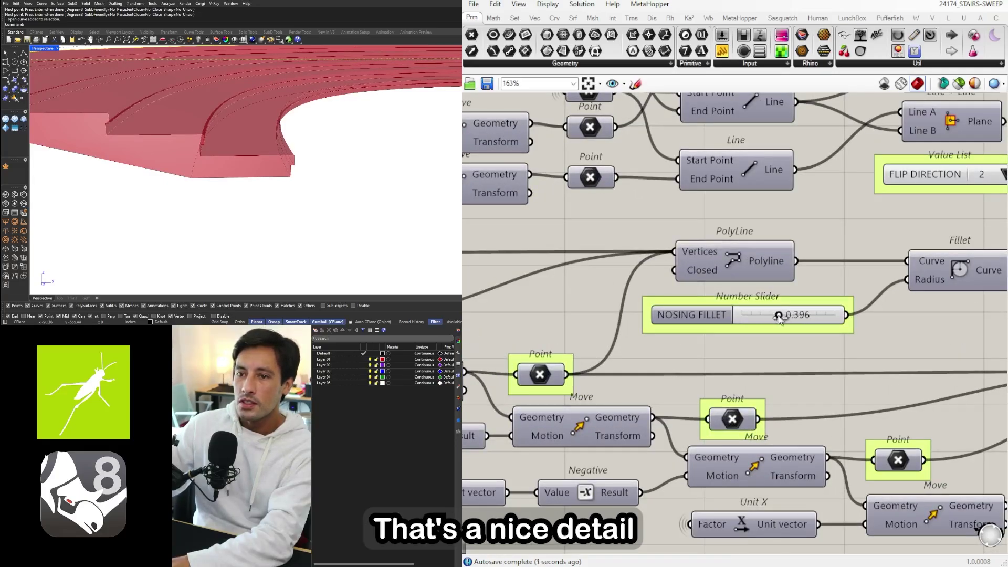
Step: Set the TREADS slider feeding the Series count to 7, viewing the tight bends of the stairs
{"action": "scroll", "coordinate": [868, 313], "scroll_direction": "down", "scroll_amount": 5}
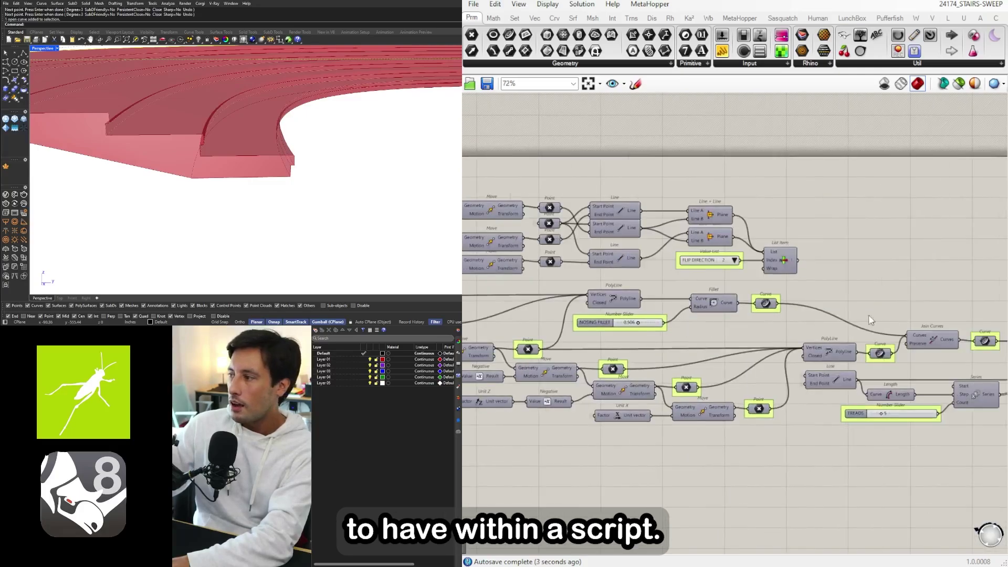
{"action": "scroll", "coordinate": [658, 379], "scroll_direction": "up", "scroll_amount": 5}
{"action": "scroll", "coordinate": [657, 377], "scroll_direction": "up", "scroll_amount": 2}
{"action": "scroll", "coordinate": [371, 198], "scroll_direction": "down", "scroll_amount": 9}
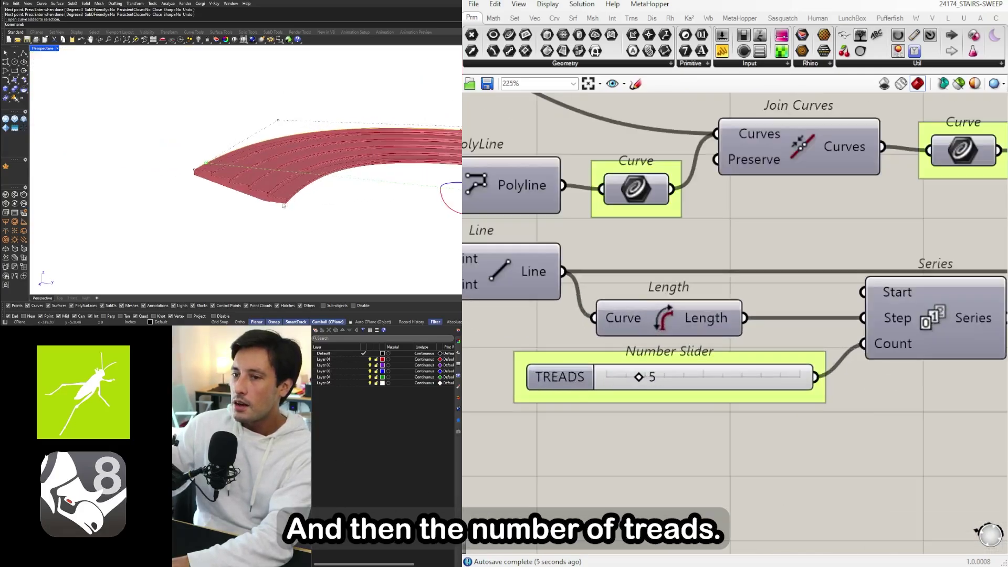
{"action": "right_click_drag", "start_coordinate": [326, 209], "coordinate": [379, 228]}
{"action": "scroll", "coordinate": [364, 145], "scroll_direction": "up", "scroll_amount": 5}
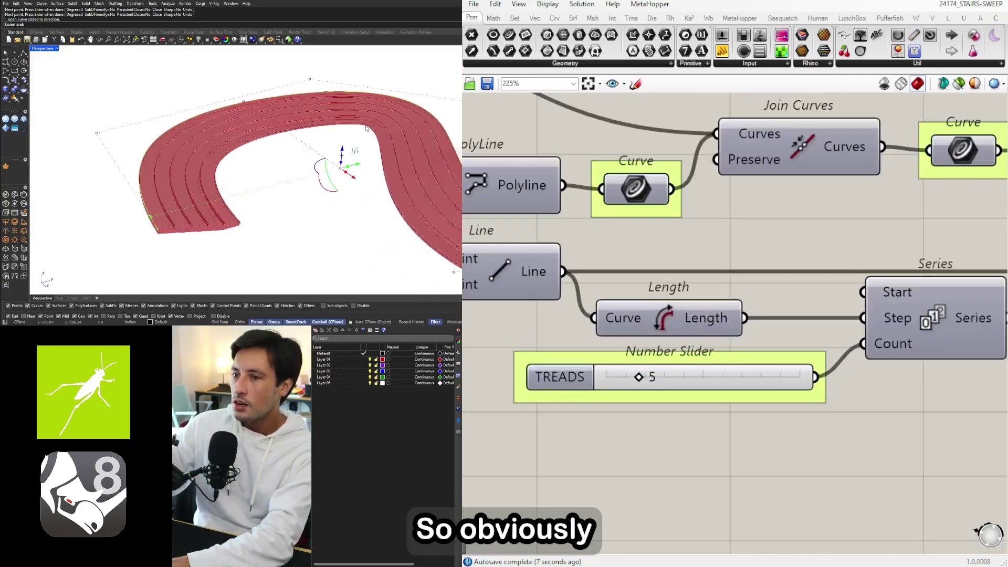
{"action": "scroll", "coordinate": [348, 109], "scroll_direction": "down", "scroll_amount": 4}
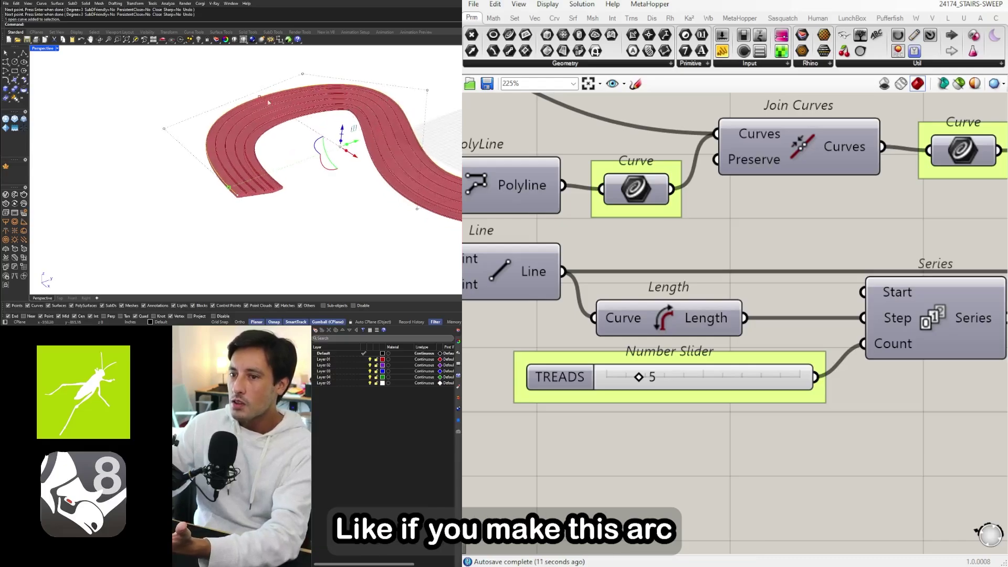
{"action": "scroll", "coordinate": [641, 382], "scroll_direction": "up", "scroll_amount": 2}
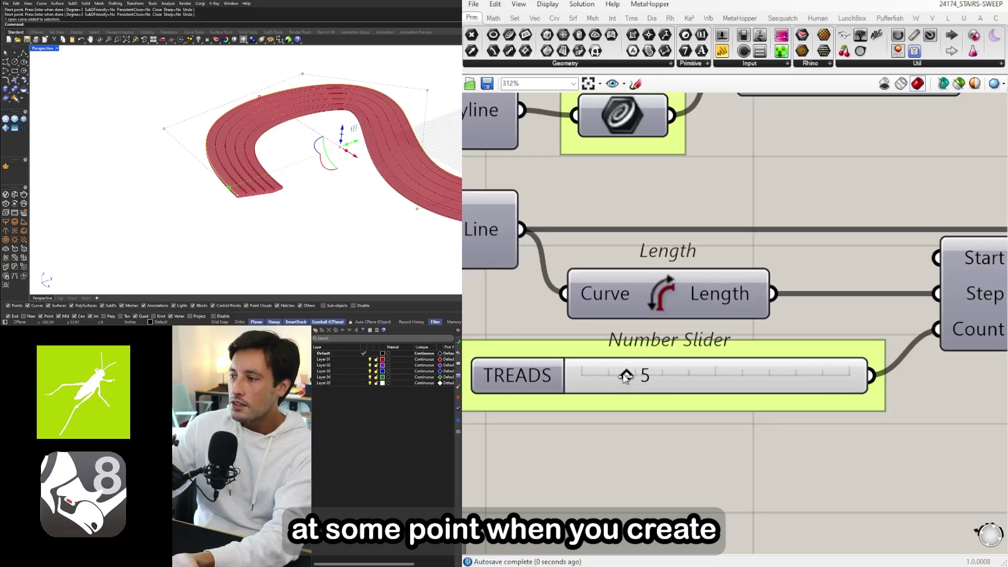
{"action": "left_click_drag", "start_coordinate": [628, 375], "coordinate": [644, 376]}
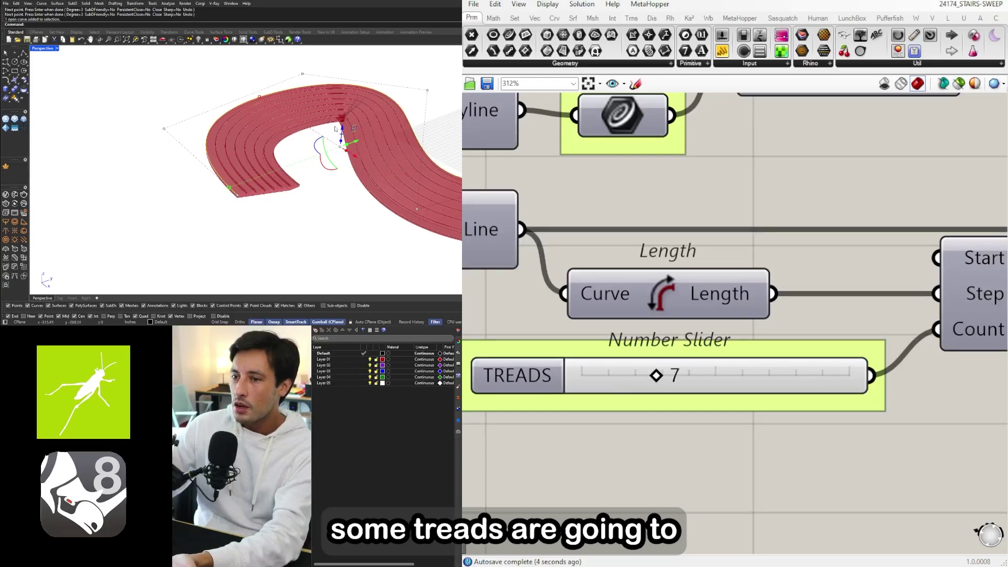
Step: Select three control points at the far bend of the S-shaped curve and move them outward to loosen the bend
{"action": "scroll", "coordinate": [335, 127], "scroll_direction": "down", "scroll_amount": 2}
{"action": "scroll", "coordinate": [363, 140], "scroll_direction": "down", "scroll_amount": 2}
{"action": "right_click_drag", "start_coordinate": [356, 126], "coordinate": [374, 152]}
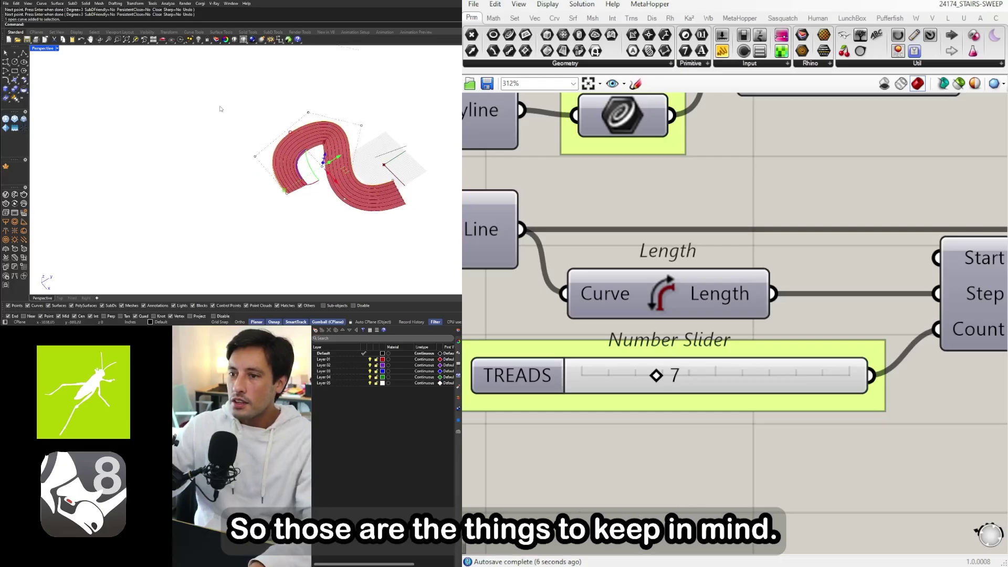
{"action": "left_click_drag", "start_coordinate": [221, 105], "coordinate": [328, 218]}
{"action": "right_click_drag", "start_coordinate": [325, 202], "coordinate": [294, 187]}
{"action": "left_click_drag", "start_coordinate": [316, 134], "coordinate": [243, 160]}
{"action": "right_click_drag", "start_coordinate": [314, 135], "coordinate": [344, 170]}
{"action": "scroll", "coordinate": [314, 134], "scroll_direction": "up", "scroll_amount": 5}
{"action": "scroll", "coordinate": [613, 385], "scroll_direction": "down", "scroll_amount": 3}
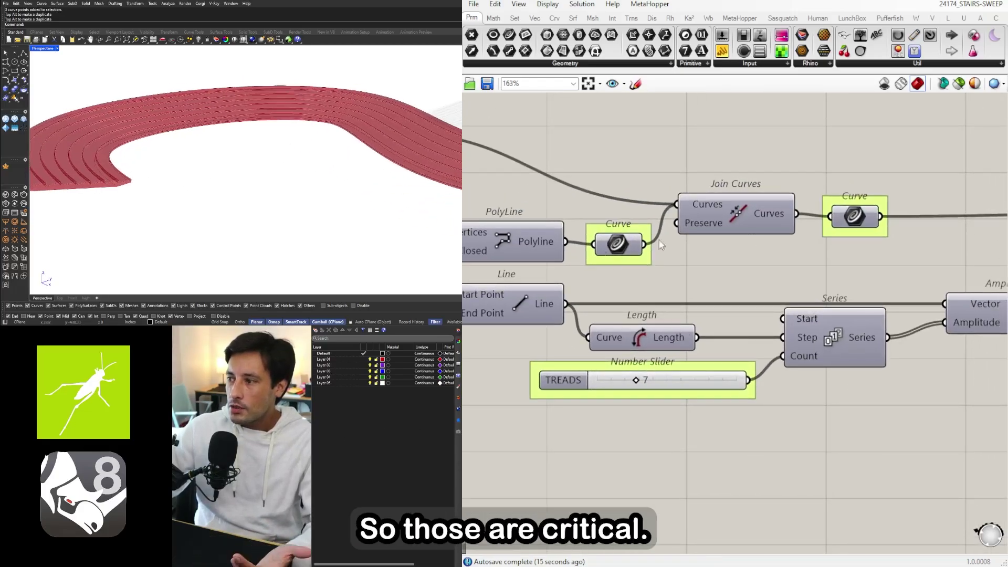
Step: Raise STAIR FORM DEPTH to 52 and reduce it again to thin the solid form beneath the treads
{"action": "scroll", "coordinate": [920, 279], "scroll_direction": "down", "scroll_amount": 4}
{"action": "right_click_drag", "start_coordinate": [932, 325], "coordinate": [638, 342]}
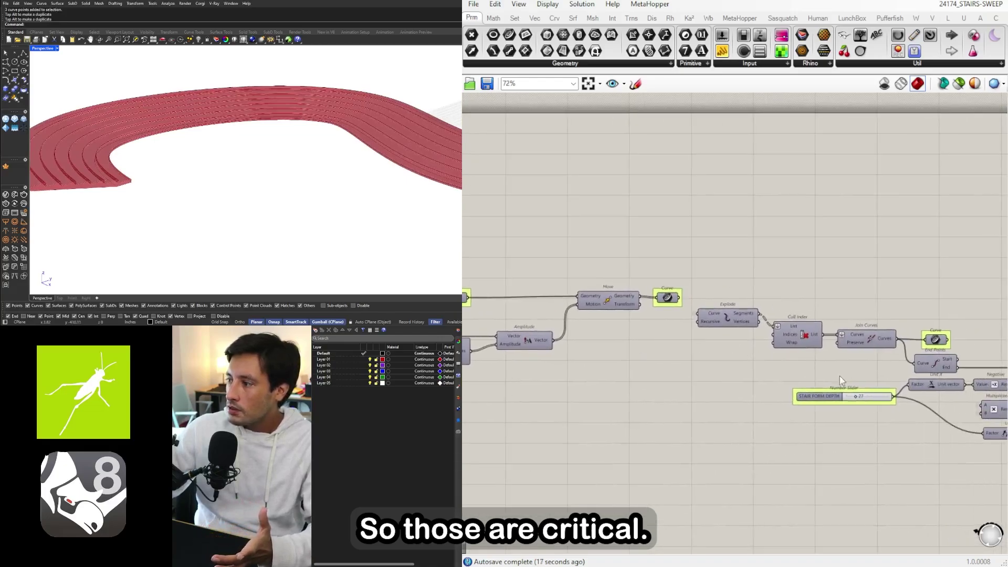
{"action": "right_click_drag", "start_coordinate": [839, 376], "coordinate": [689, 339]}
{"action": "scroll", "coordinate": [638, 328], "scroll_direction": "up", "scroll_amount": 2}
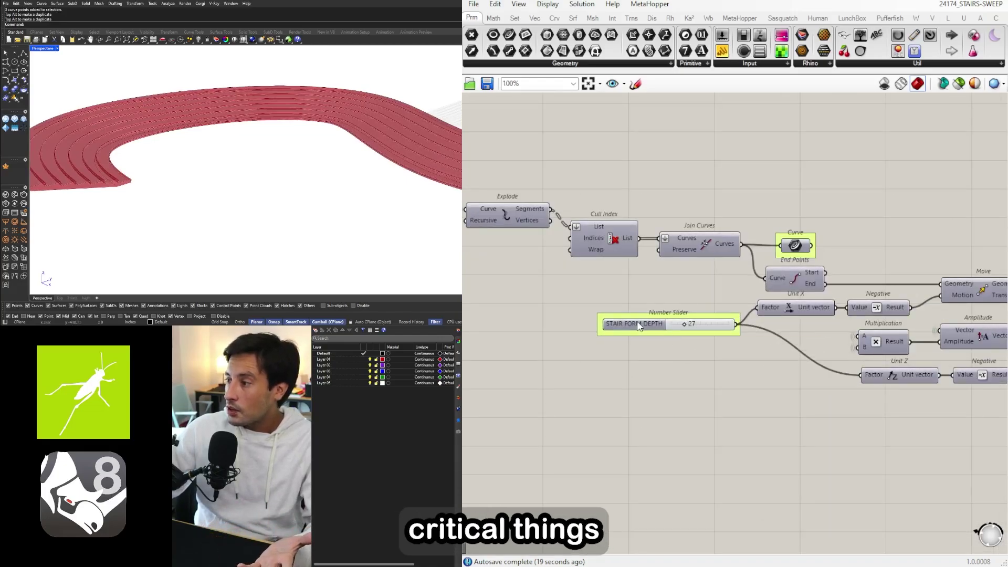
{"action": "scroll", "coordinate": [674, 324], "scroll_direction": "up", "scroll_amount": 3}
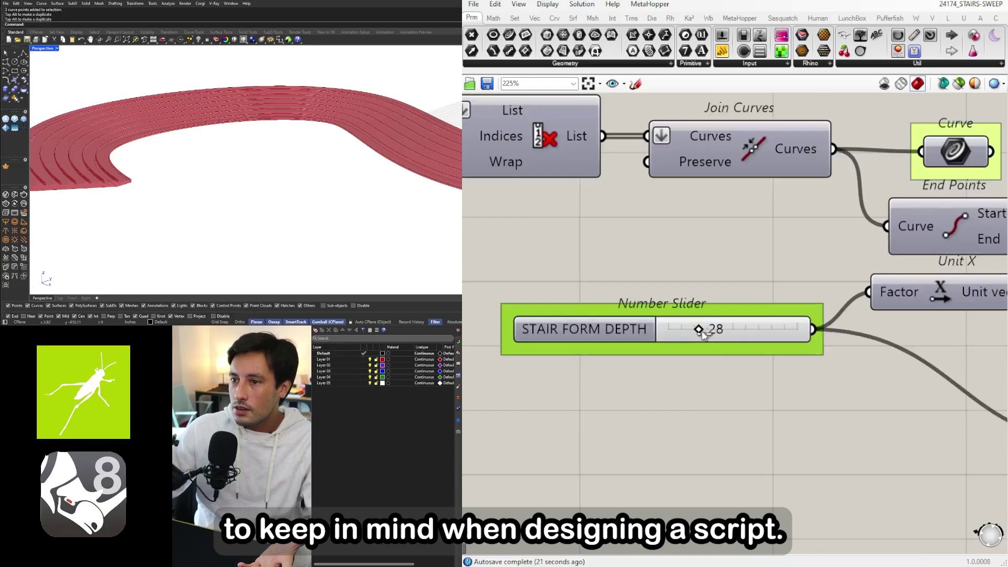
{"action": "left_click_drag", "start_coordinate": [724, 331], "coordinate": [732, 332]}
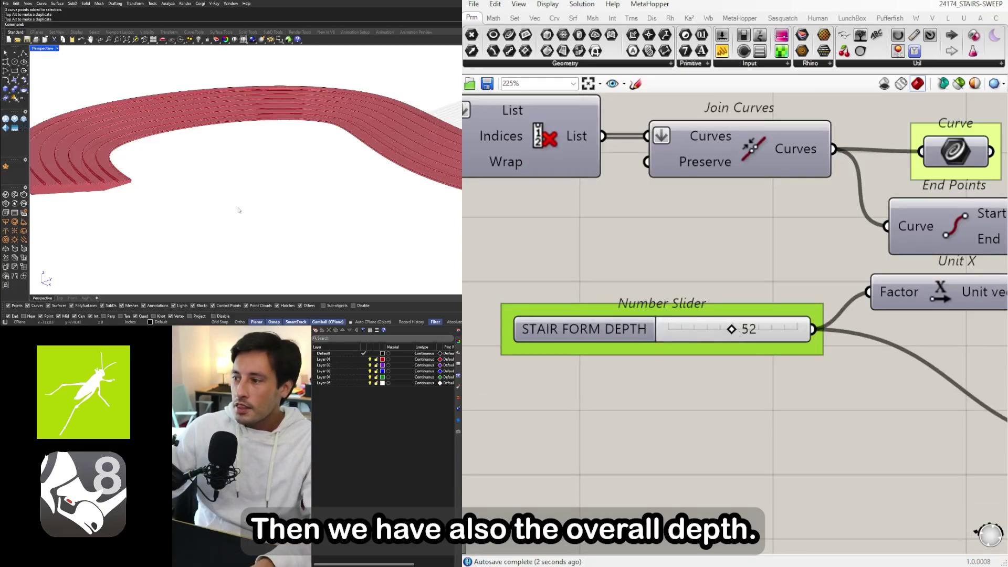
{"action": "right_click_drag", "start_coordinate": [241, 210], "coordinate": [247, 166], "text": "shift"}
{"action": "scroll", "coordinate": [273, 184], "scroll_direction": "up", "scroll_amount": 2}
{"action": "scroll", "coordinate": [174, 153], "scroll_direction": "up", "scroll_amount": 2}
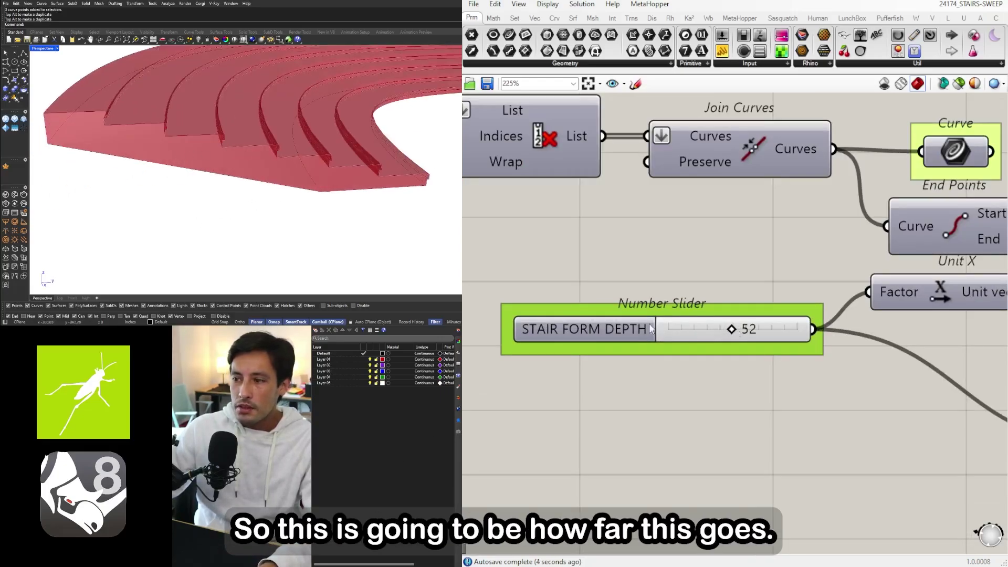
{"action": "left_click_drag", "start_coordinate": [709, 330], "coordinate": [712, 296]}
Step: Connect the Arc output to the Curve component before Perp Frame and disconnect the freeform Curve input from it
{"action": "scroll", "coordinate": [734, 241], "scroll_direction": "down", "scroll_amount": 5}
{"action": "right_click_drag", "start_coordinate": [735, 242], "coordinate": [595, 273]}
{"action": "right_click_drag", "start_coordinate": [959, 329], "coordinate": [630, 344]}
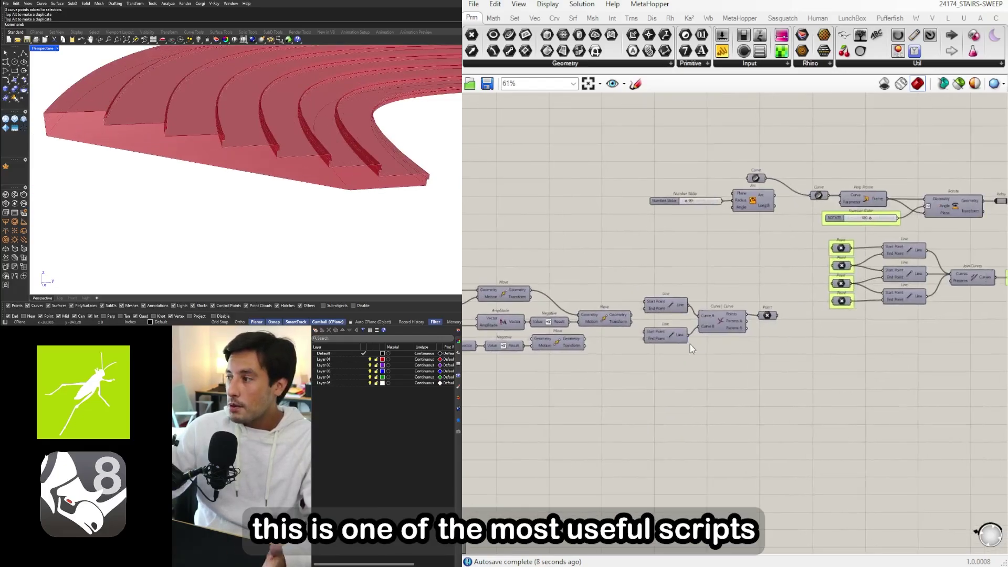
{"action": "right_click_drag", "start_coordinate": [693, 244], "coordinate": [643, 351]}
{"action": "scroll", "coordinate": [677, 305], "scroll_direction": "up", "scroll_amount": 3}
{"action": "right_click_drag", "start_coordinate": [677, 305], "coordinate": [736, 313]}
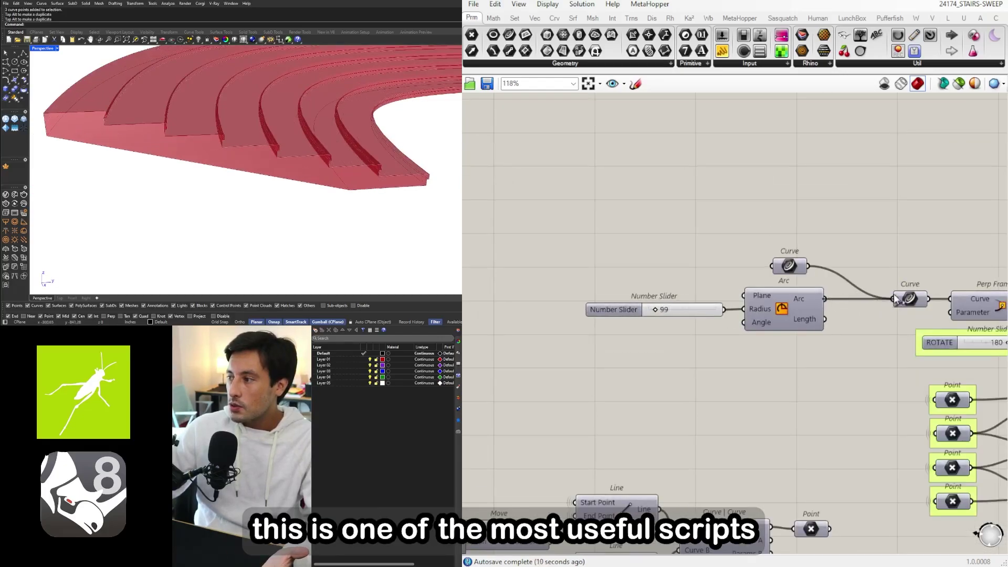
{"action": "left_click_drag", "start_coordinate": [896, 298], "coordinate": [896, 298], "text": "ctrl"}
{"action": "scroll", "coordinate": [277, 166], "scroll_direction": "down", "scroll_amount": 5}
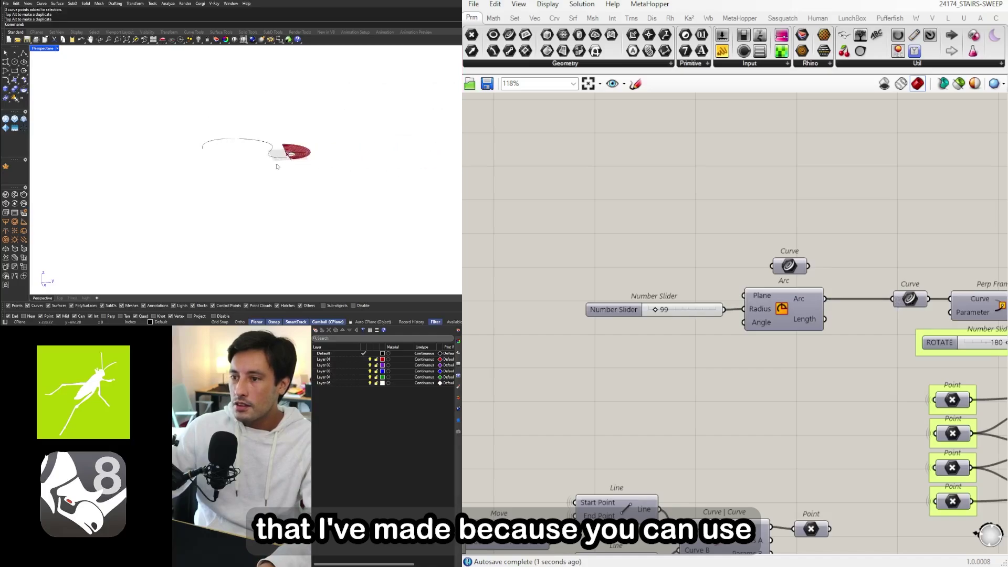
{"action": "scroll", "coordinate": [277, 167], "scroll_direction": "up", "scroll_amount": 5}
{"action": "right_click_drag", "start_coordinate": [277, 166], "coordinate": [412, 180]}
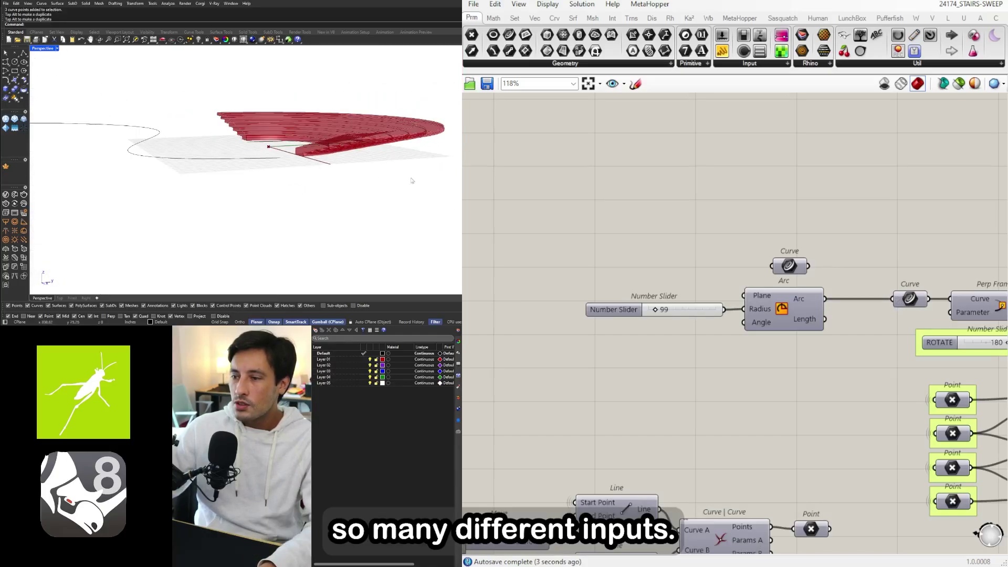
Step: Set the ROTATE slider to 0 and inspect the arc stairs turned towards the inside
{"action": "scroll", "coordinate": [782, 337], "scroll_direction": "up", "scroll_amount": 3}
{"action": "left_click_drag", "start_coordinate": [798, 337], "coordinate": [732, 342]}
{"action": "scroll", "coordinate": [115, 166], "scroll_direction": "up", "scroll_amount": 5}
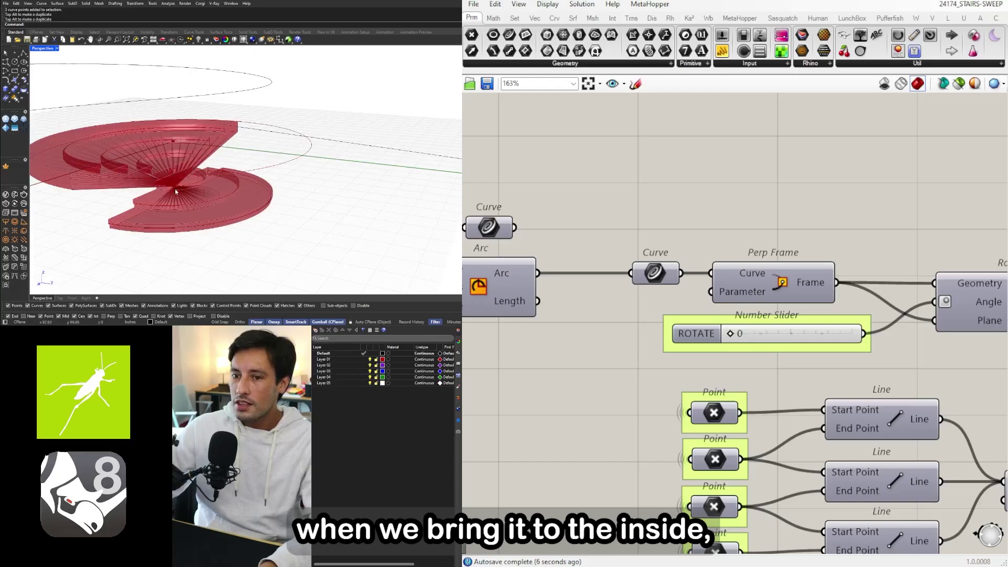
Step: Increase the slider that feeds the Arc component's Radius to widen the path of the arc stairs
{"action": "scroll", "coordinate": [782, 288], "scroll_direction": "down", "scroll_amount": 3}
{"action": "right_click_drag", "start_coordinate": [668, 349], "coordinate": [788, 296]}
{"action": "scroll", "coordinate": [788, 296], "scroll_direction": "up", "scroll_amount": 4}
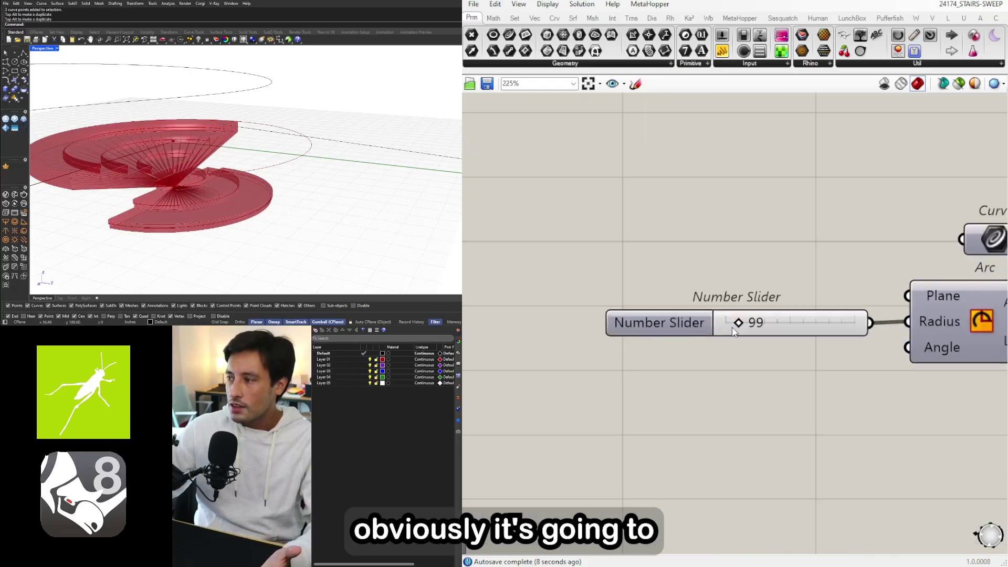
{"action": "left_click_drag", "start_coordinate": [741, 328], "coordinate": [769, 328]}
{"action": "right_click_drag", "start_coordinate": [299, 194], "coordinate": [420, 196]}
Step: Try the other FLIP DIRECTION option on the arc stairs and return the value list to 2
{"action": "scroll", "coordinate": [830, 337], "scroll_direction": "down", "scroll_amount": 3}
{"action": "right_click_drag", "start_coordinate": [830, 338], "coordinate": [893, 326]}
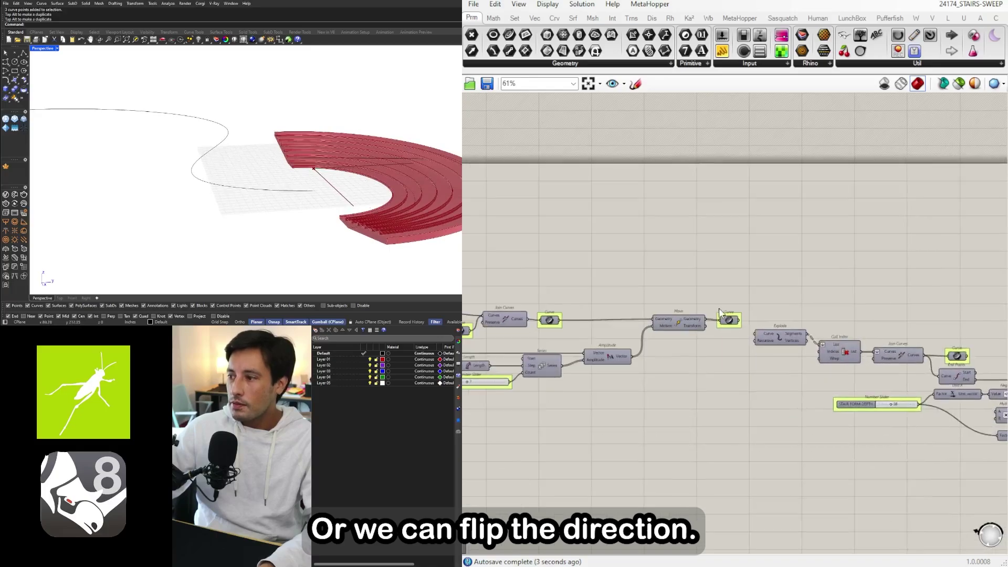
{"action": "scroll", "coordinate": [929, 318], "scroll_direction": "up", "scroll_amount": 2}
{"action": "scroll", "coordinate": [929, 318], "scroll_direction": "down", "scroll_amount": 2}
{"action": "scroll", "coordinate": [683, 231], "scroll_direction": "up", "scroll_amount": 3}
{"action": "left_click", "coordinate": [665, 222]}
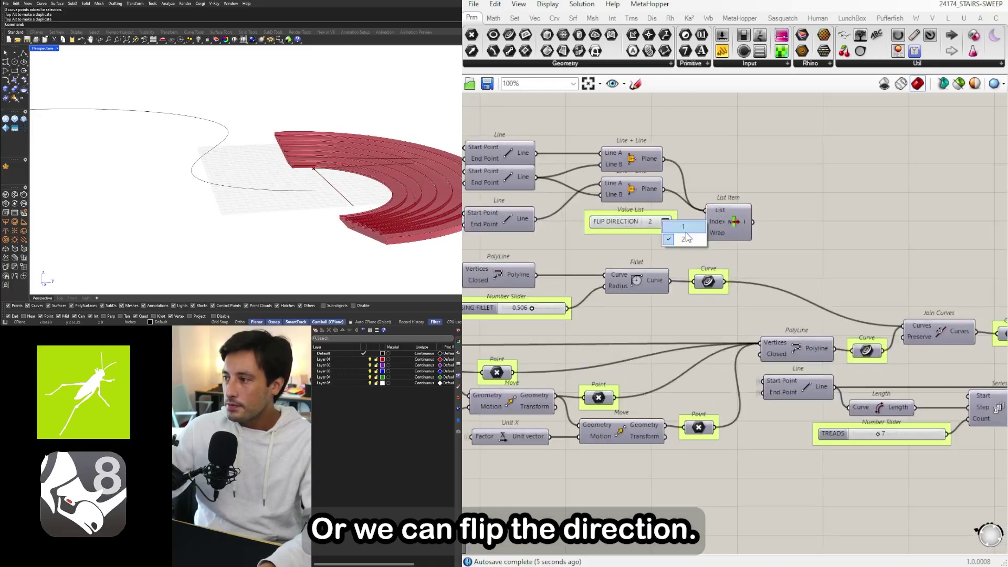
{"action": "left_click", "coordinate": [683, 234]}
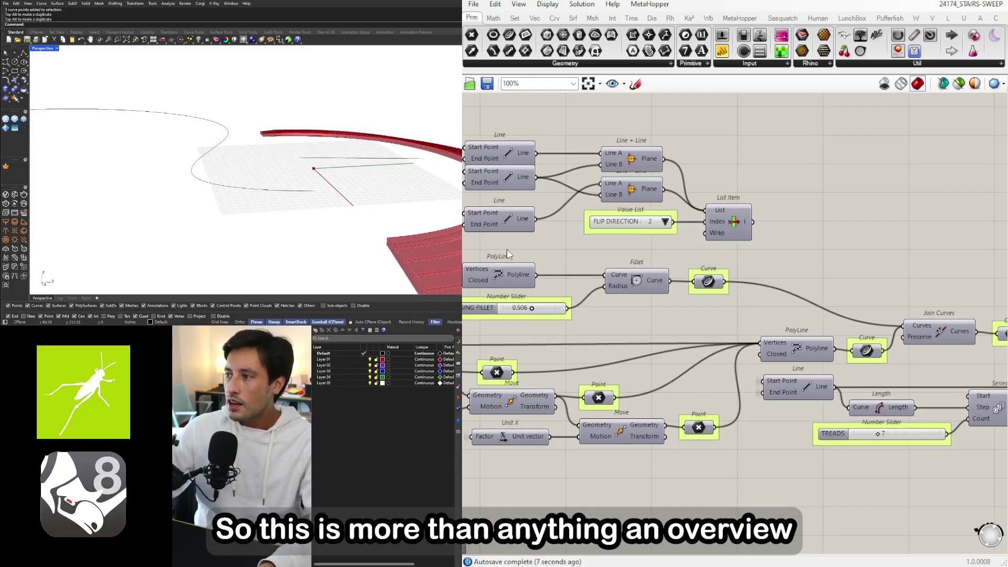
{"action": "mouse_move", "coordinate": [325, 157]}
{"action": "right_mouse_down"}
{"action": "mouse_move", "coordinate": [273, 154]}
{"action": "mouse_move", "coordinate": [321, 160]}
{"action": "right_mouse_up"}
{"action": "scroll", "coordinate": [278, 153], "scroll_direction": "up", "scroll_amount": 3}
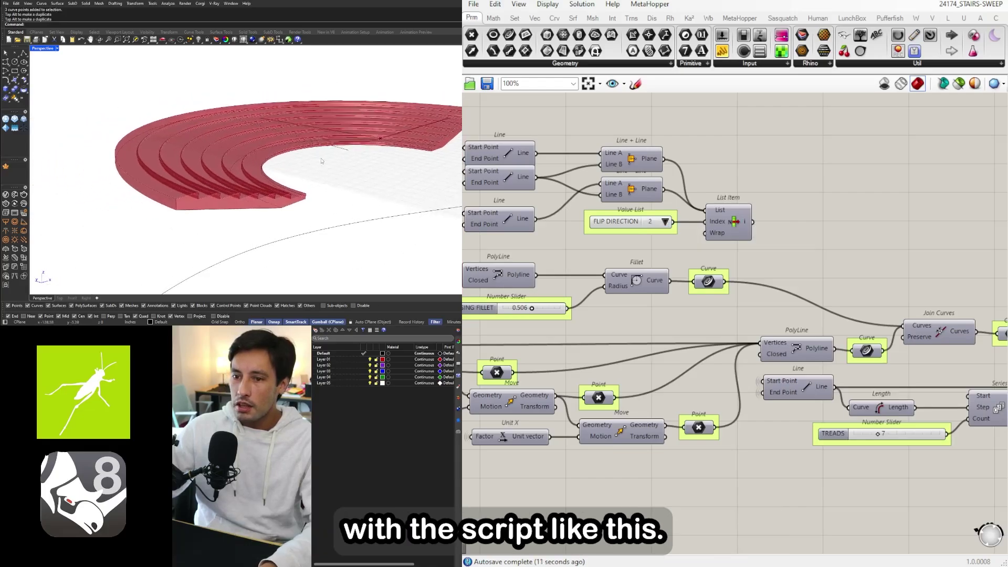
Step: Select the freeform curve together with the other drawn curve and delete both from the model
{"action": "scroll", "coordinate": [841, 229], "scroll_direction": "down", "scroll_amount": 5}
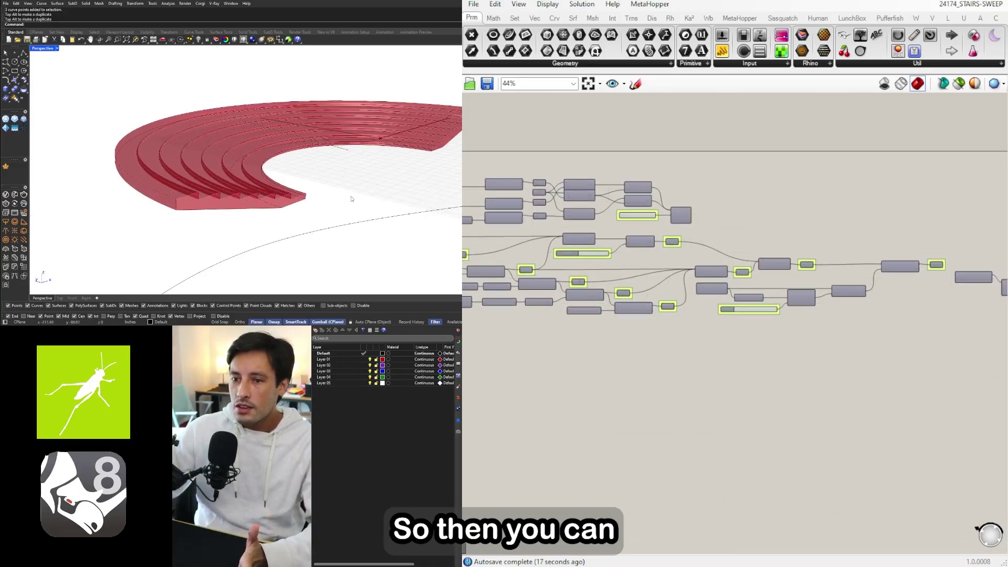
{"action": "right_click_drag", "start_coordinate": [178, 197], "coordinate": [202, 206]}
{"action": "scroll", "coordinate": [215, 203], "scroll_direction": "down", "scroll_amount": 3}
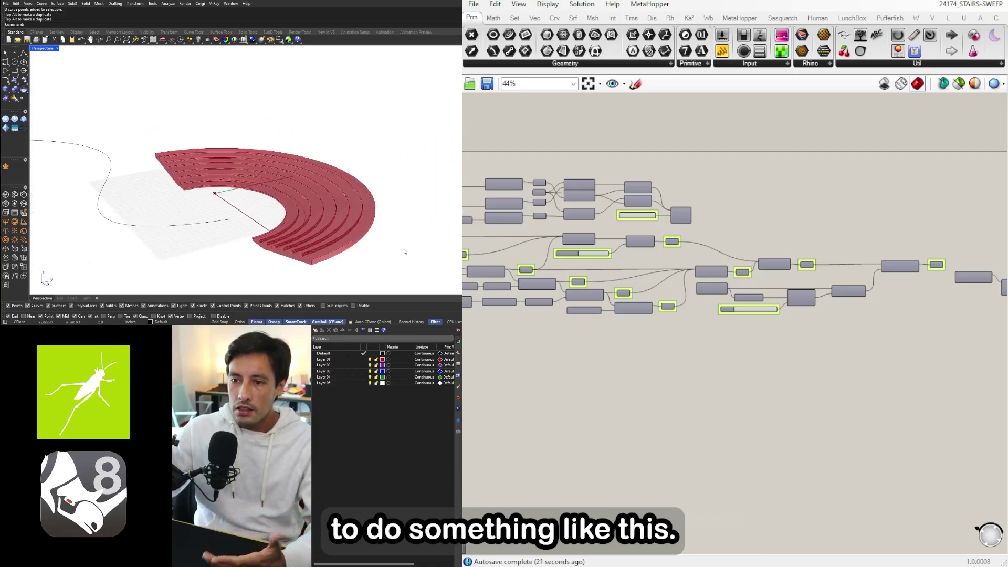
{"action": "left_click_drag", "start_coordinate": [404, 249], "coordinate": [107, 133]}
{"action": "scroll", "coordinate": [126, 144], "scroll_direction": "down", "scroll_amount": 5}
{"action": "right_click_drag", "start_coordinate": [153, 187], "coordinate": [280, 192], "text": "shift"}
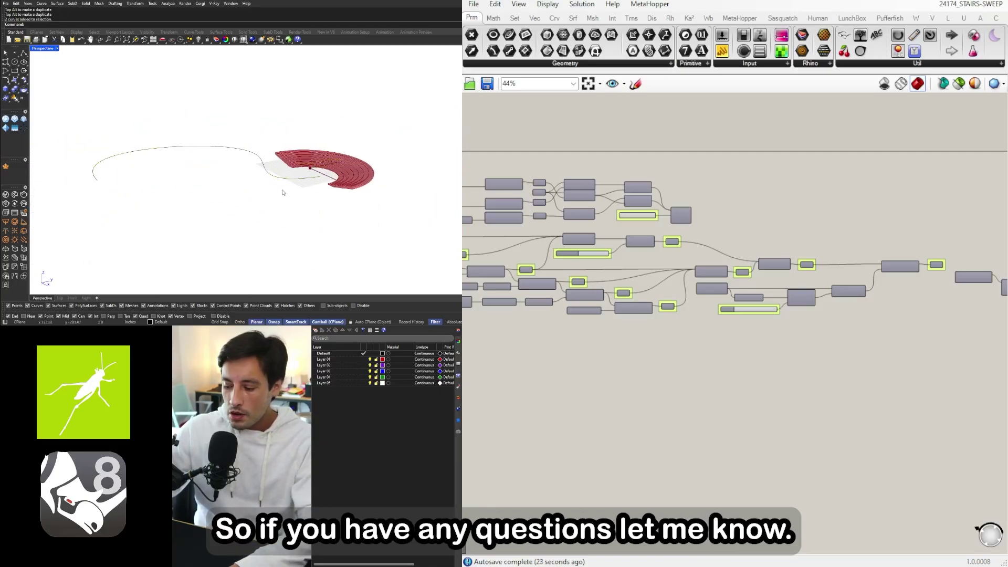
{"action": "right_click_drag", "start_coordinate": [409, 223], "coordinate": [339, 155]}
{"action": "key", "text": "Delete"}
{"action": "scroll", "coordinate": [294, 150], "scroll_direction": "up", "scroll_amount": 6}
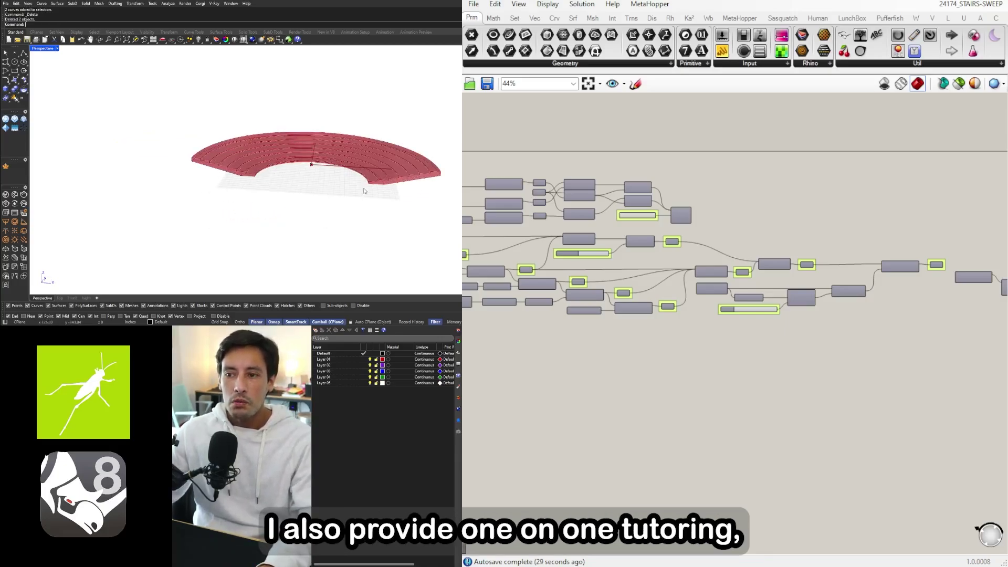
{"action": "right_click_drag", "start_coordinate": [343, 188], "coordinate": [310, 181]}
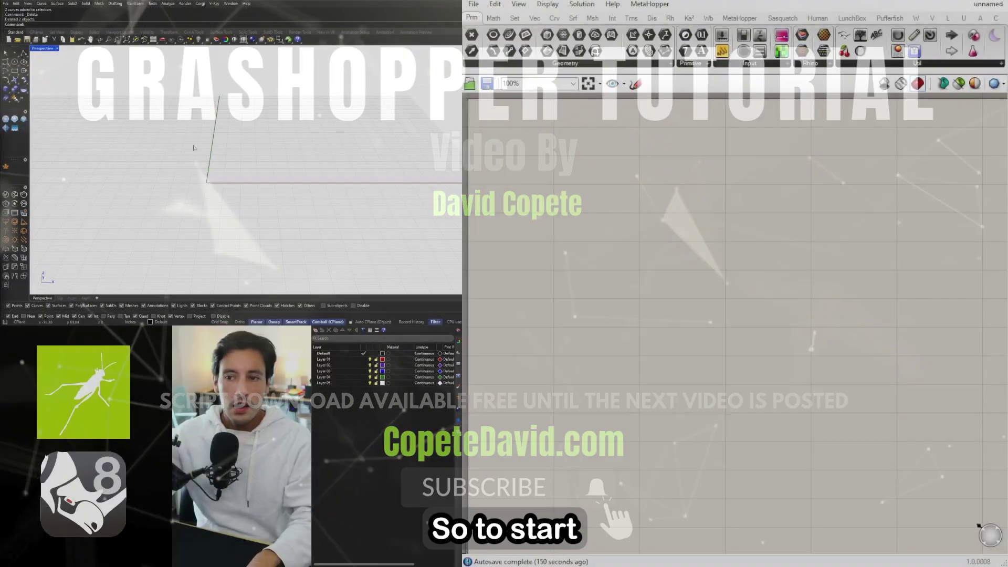
Step: Check the display options Draw Icons, Draw Fancy Wires and Draw Full Names for the new Grasshopper file
{"action": "right_click_drag", "start_coordinate": [193, 148], "coordinate": [253, 165]}
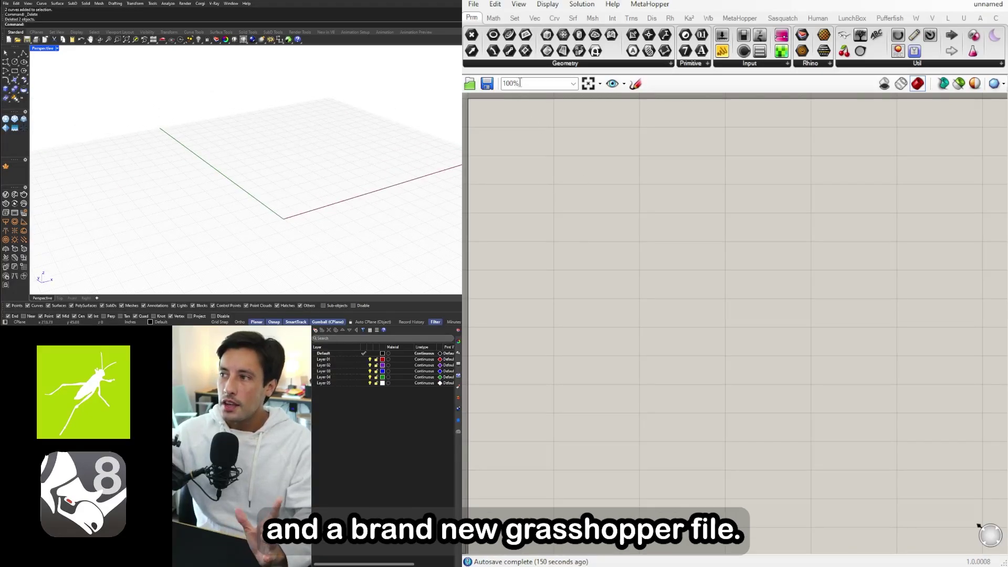
{"action": "left_click", "coordinate": [547, 4]}
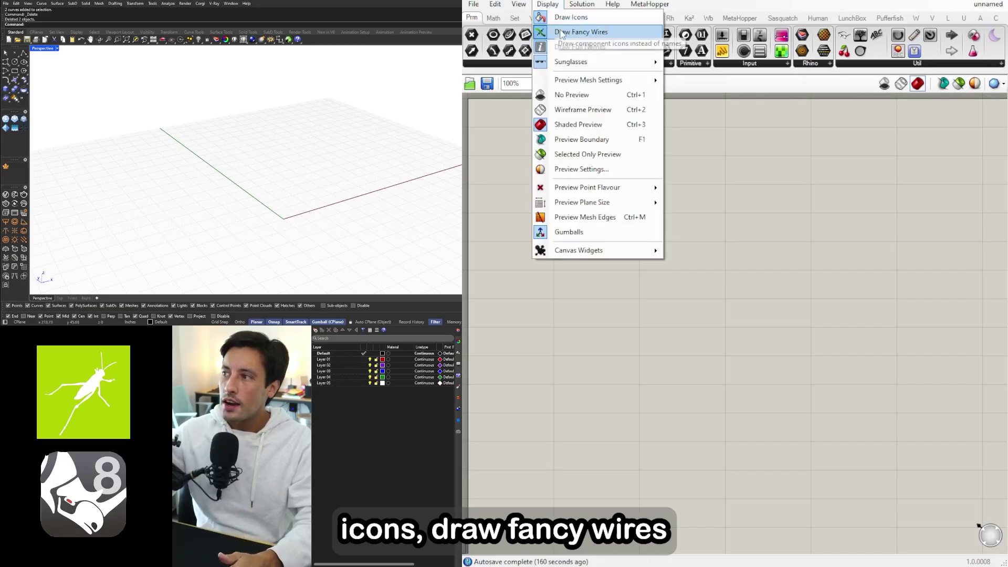
{"action": "left_click", "coordinate": [545, 266]}
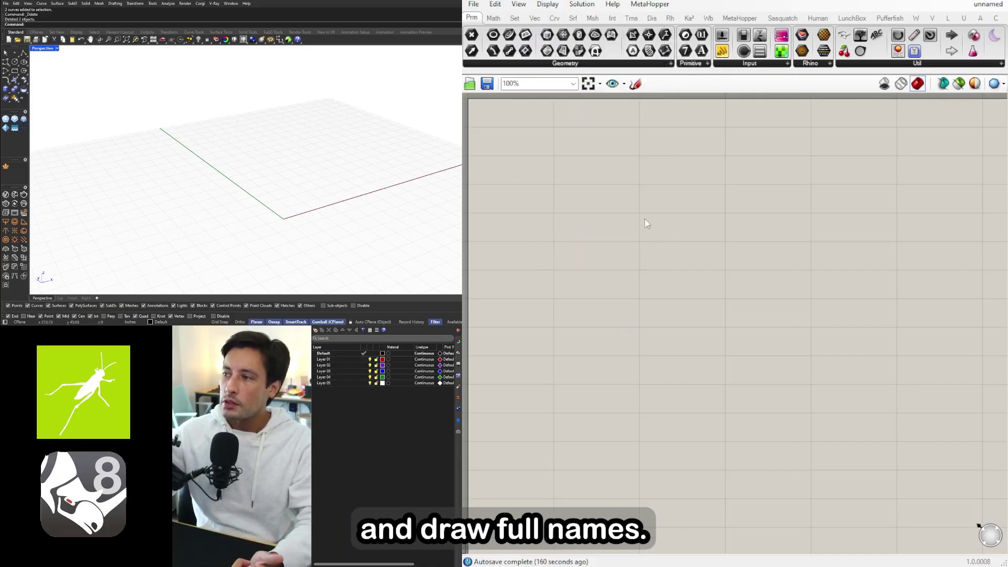
Step: Add a Construct Point component to the empty canvas as the base point for the stair geometry
{"action": "double_click", "coordinate": [623, 188]}
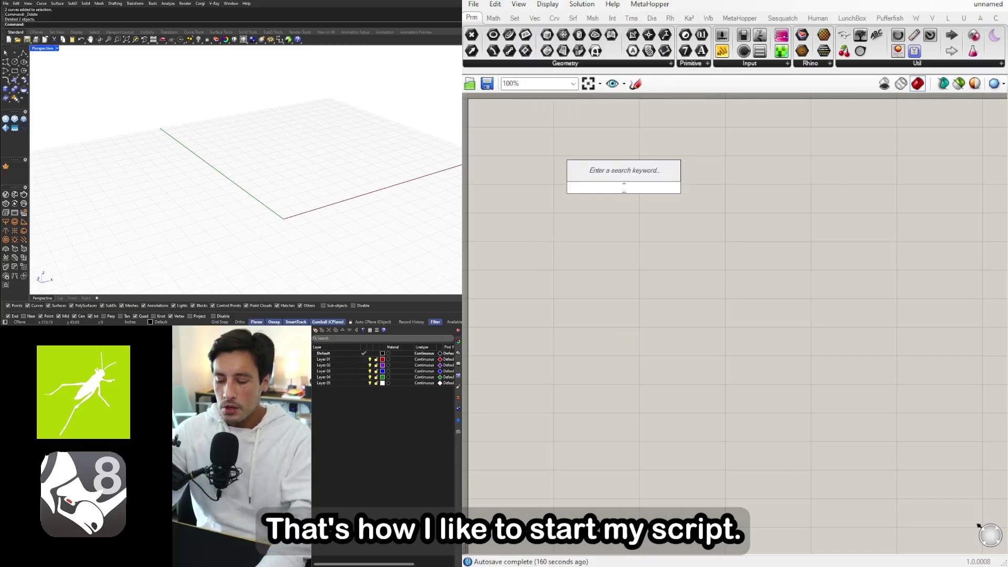
{"action": "type", "text": "con"}
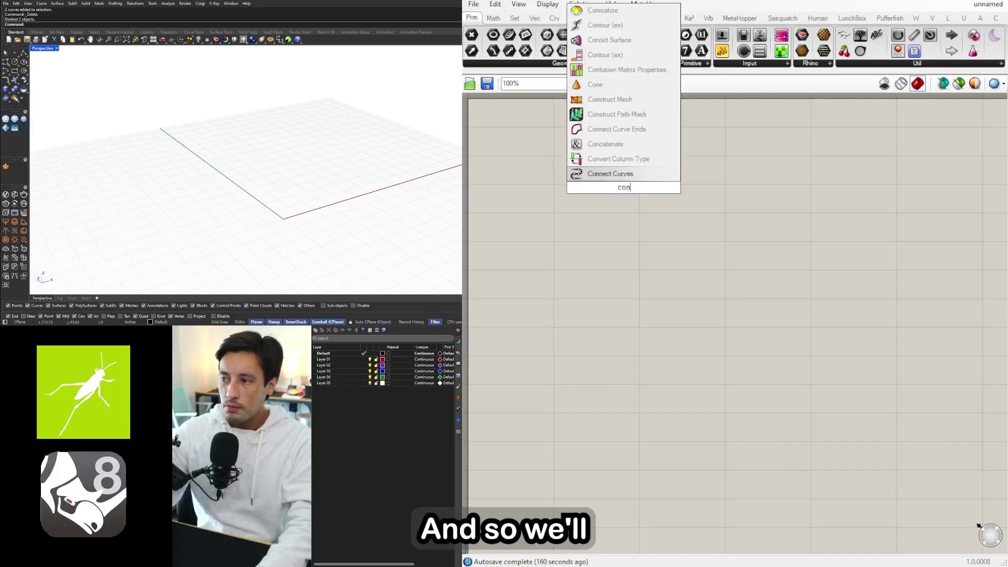
{"action": "type", "text": "struc"}
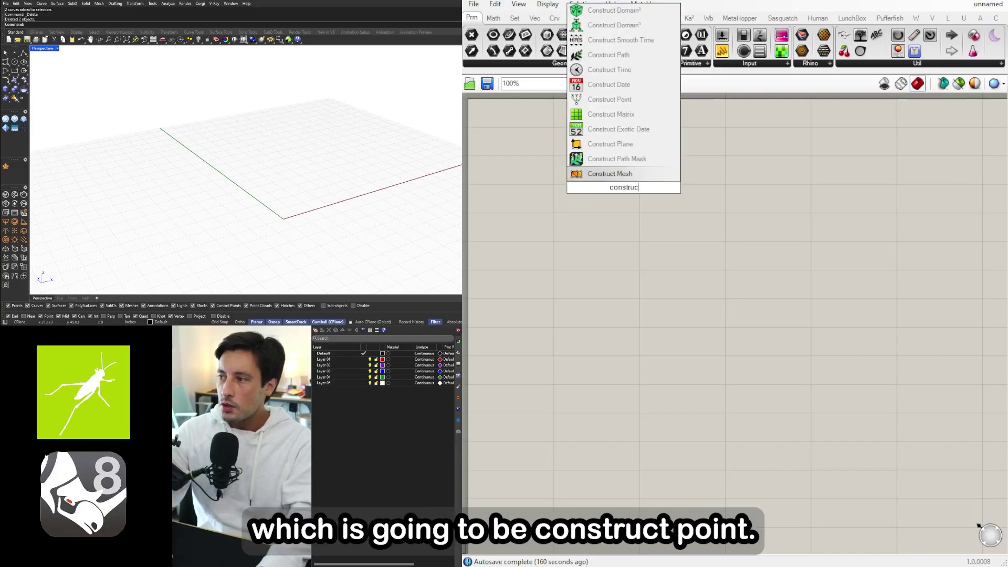
{"action": "type", "text": "t"}
{"action": "key", "text": "Up"}
{"action": "key", "text": "Up"}
{"action": "key", "text": "Up"}
{"action": "key", "text": "Up"}
{"action": "key", "text": "Up"}
{"action": "key", "text": "Up"}
{"action": "key", "text": "Up"}
{"action": "key", "text": "Up"}
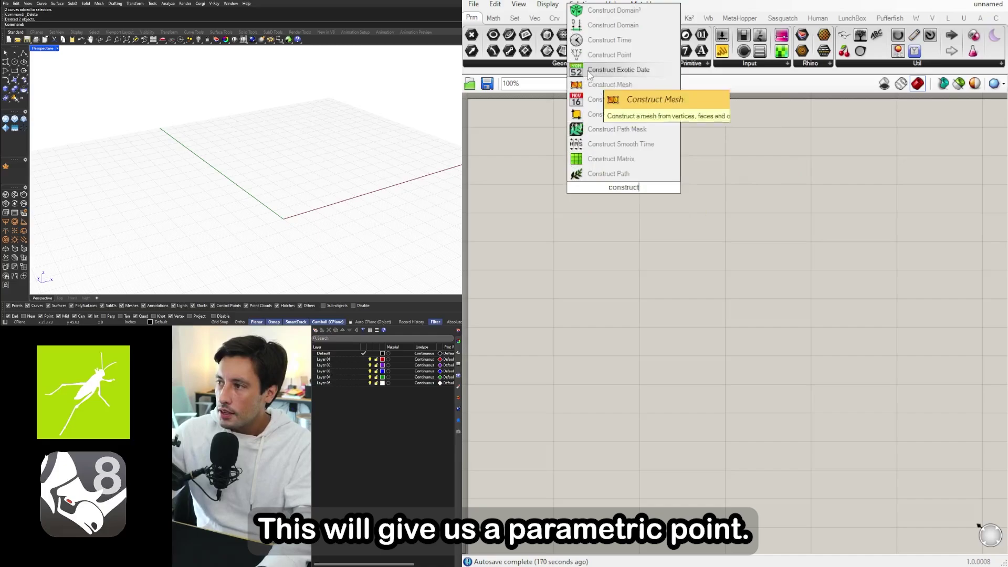
{"action": "key", "text": "Return"}
{"action": "left_click_drag", "start_coordinate": [631, 186], "coordinate": [646, 206]}
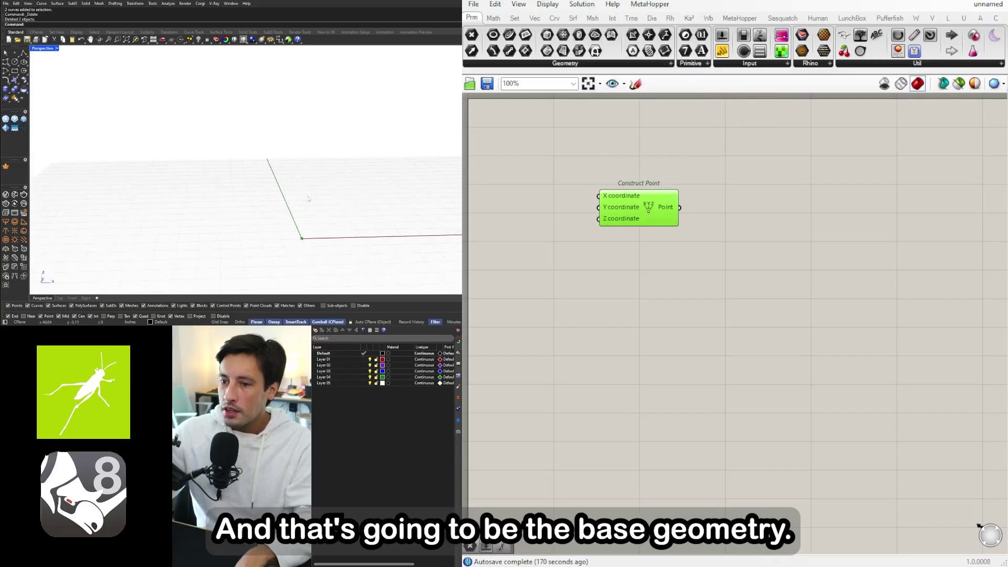
{"action": "right_click_drag", "start_coordinate": [240, 176], "coordinate": [233, 190]}
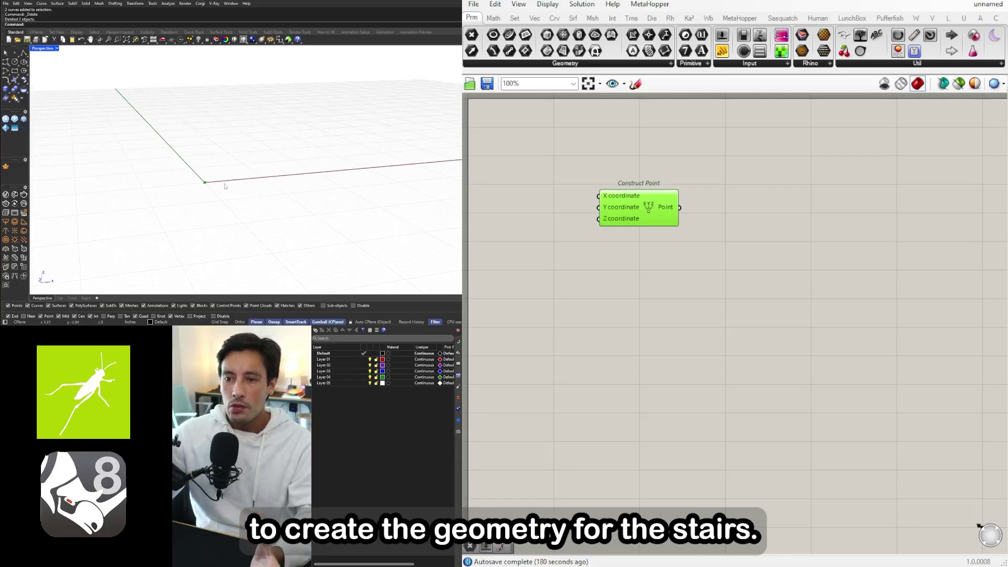
{"action": "left_click_drag", "start_coordinate": [647, 218], "coordinate": [635, 212]}
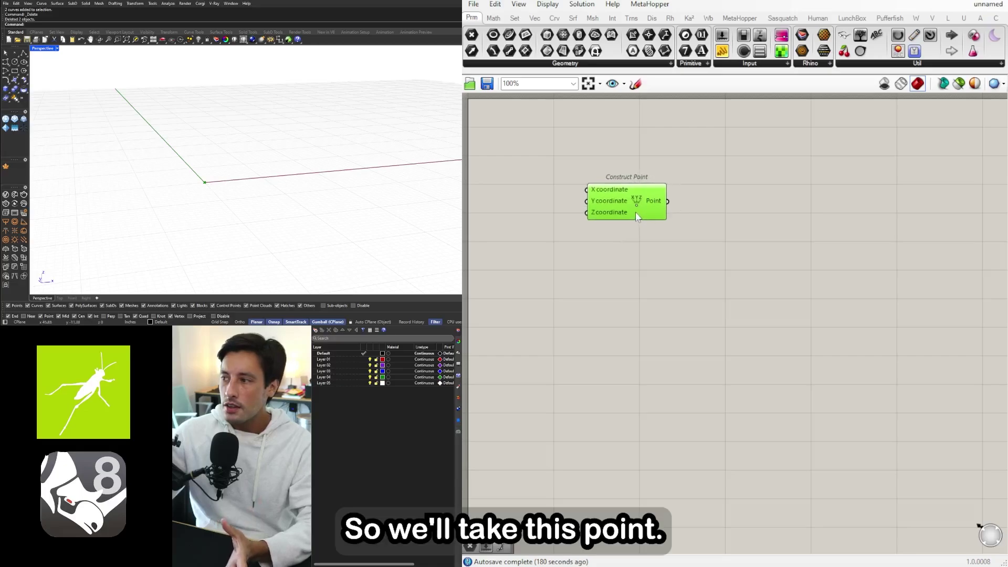
Step: Add a Point component beside Construct Point and connect the Construct Point output to it
{"action": "double_click", "coordinate": [731, 202]}
{"action": "type", "text": "p"}
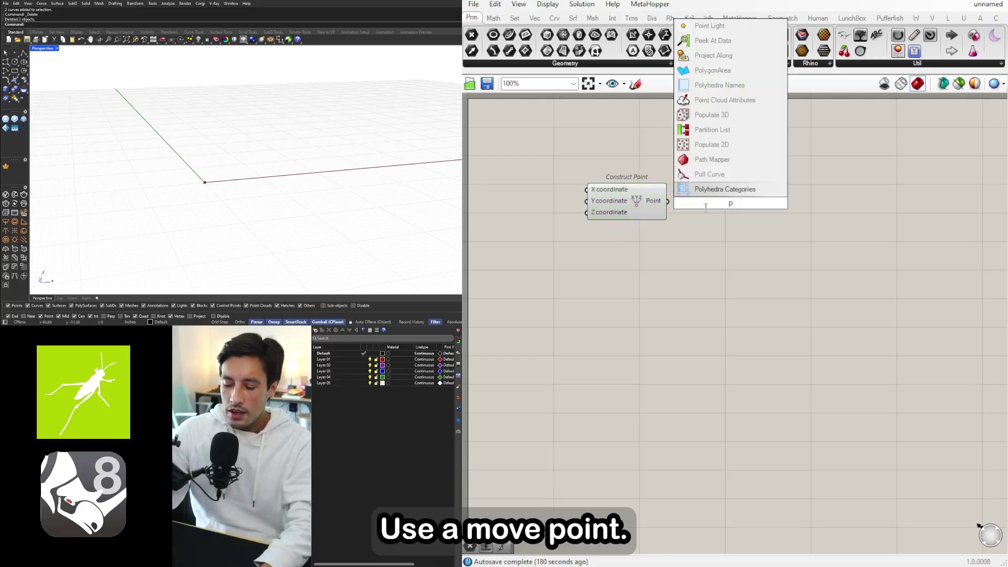
{"action": "key", "text": "BackSpace"}
{"action": "type", "text": "point"}
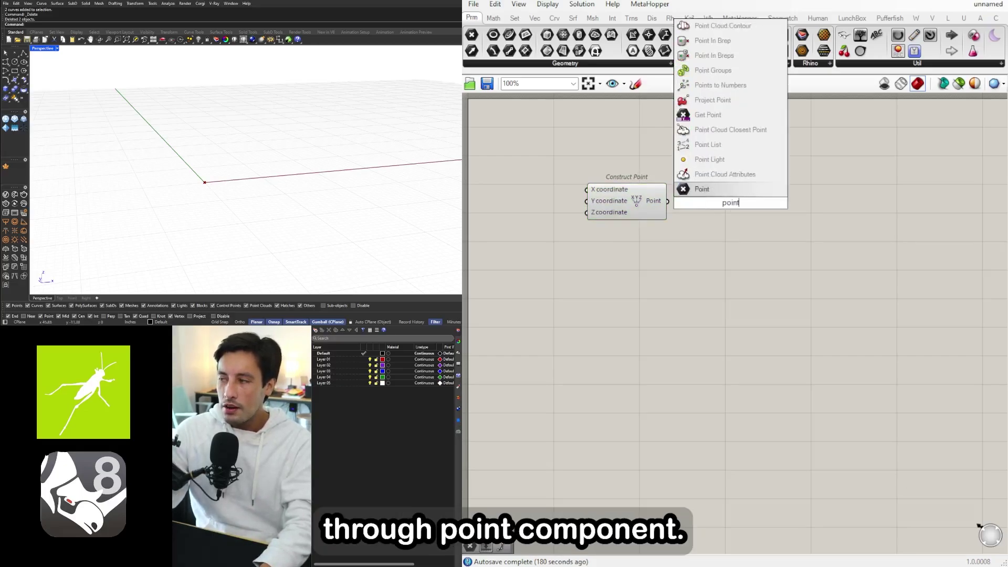
{"action": "left_click", "coordinate": [703, 188]}
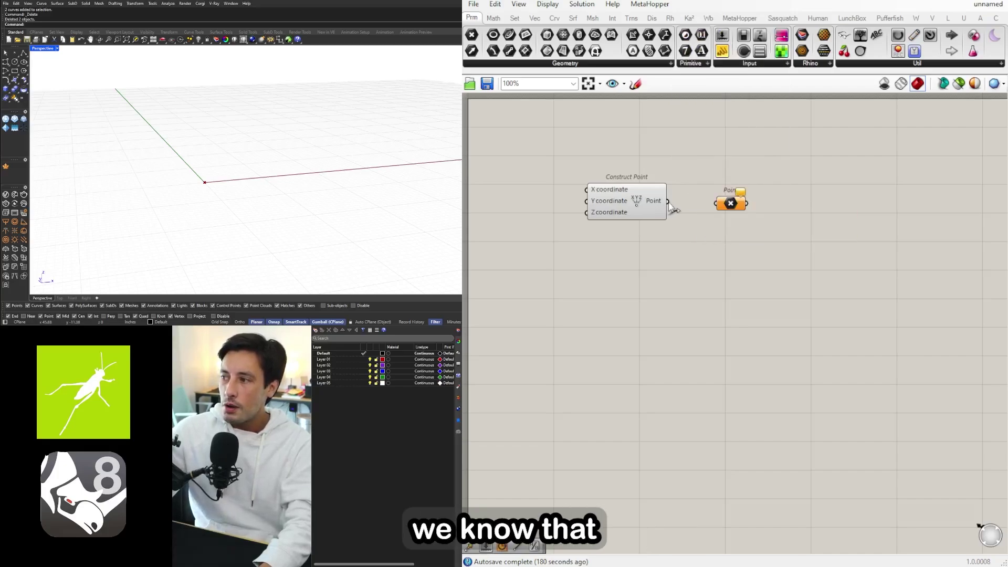
{"action": "left_click_drag", "start_coordinate": [717, 204], "coordinate": [717, 203]}
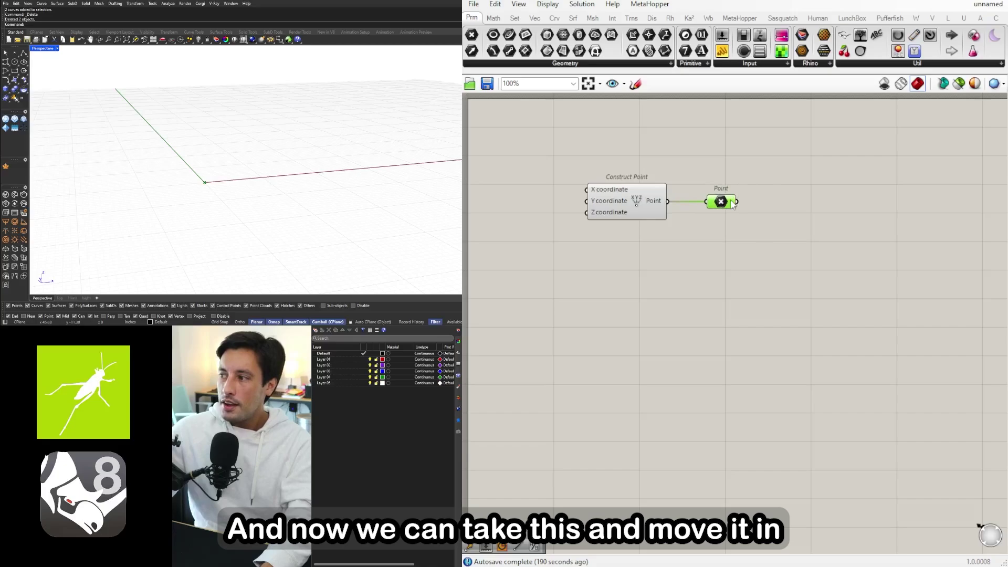
Step: Add a Move component after the Point component and connect the point to its Geometry input
{"action": "double_click", "coordinate": [763, 229]}
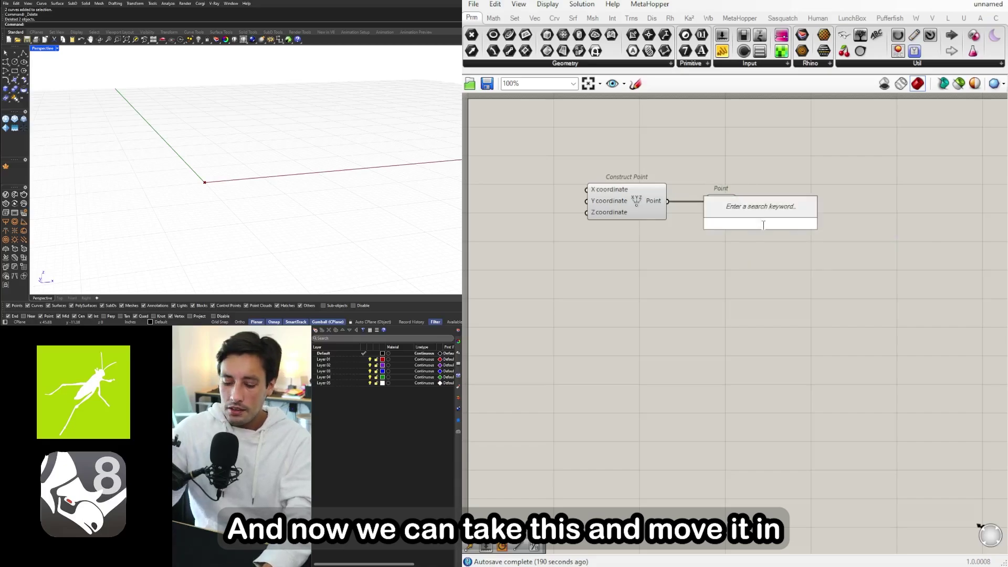
{"action": "type", "text": "move"}
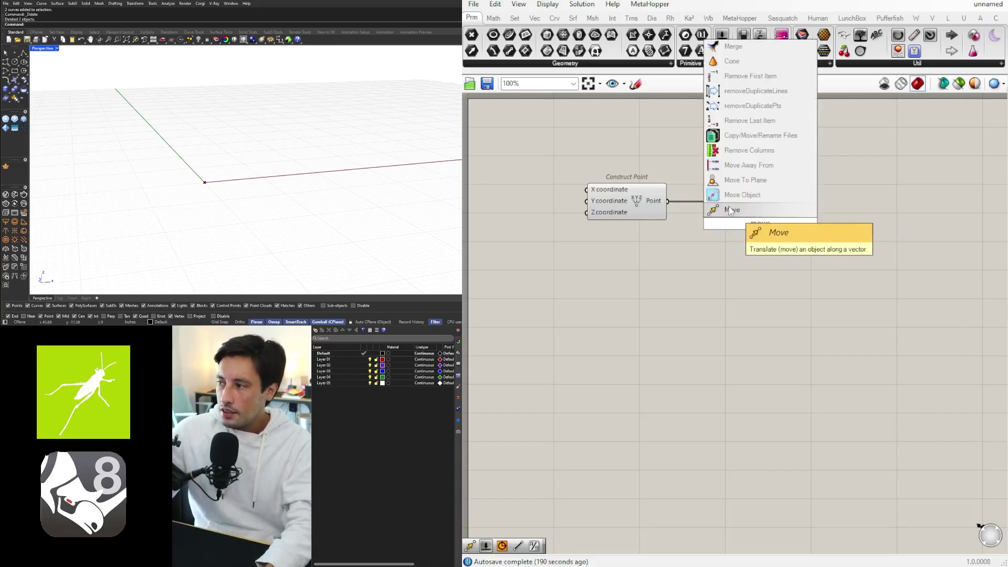
{"action": "key", "text": "Return"}
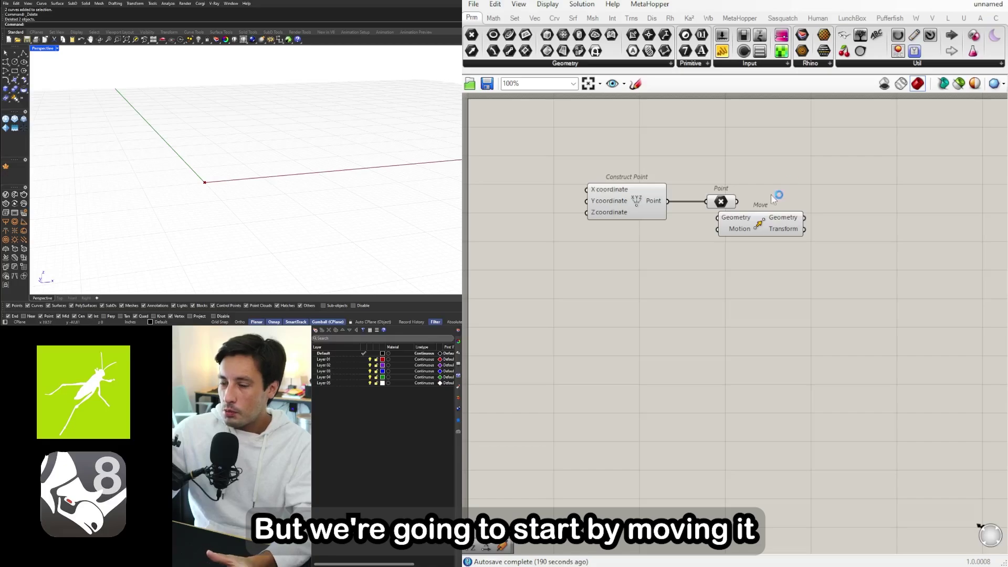
{"action": "left_click_drag", "start_coordinate": [754, 226], "coordinate": [808, 226]}
{"action": "left_click_drag", "start_coordinate": [737, 201], "coordinate": [769, 218]}
{"action": "left_click_drag", "start_coordinate": [804, 227], "coordinate": [828, 228]}
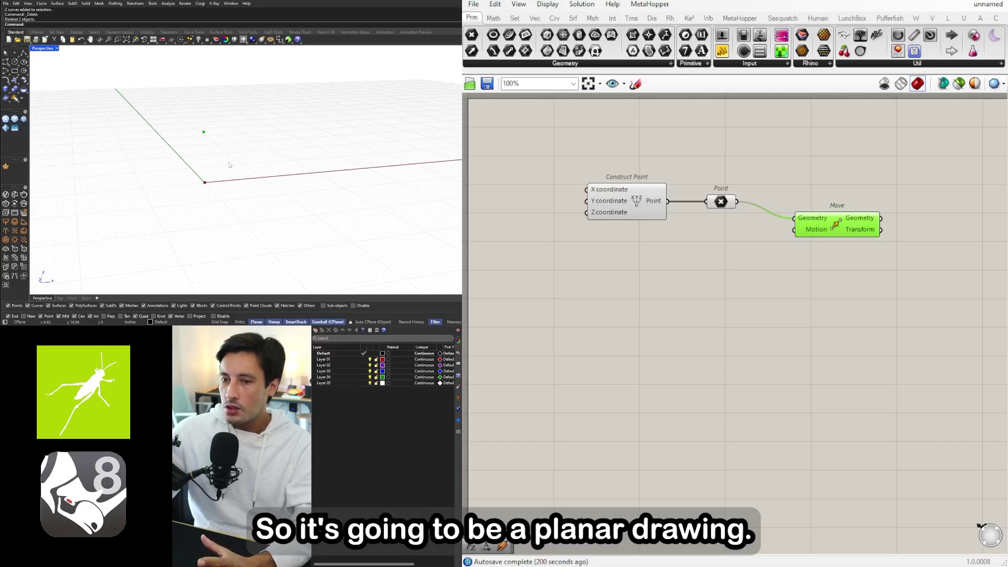
Step: Add a Unit X component below the Point component and connect its vector to the Motion input of Move
{"action": "left_click", "coordinate": [720, 201]}
{"action": "double_click", "coordinate": [732, 236]}
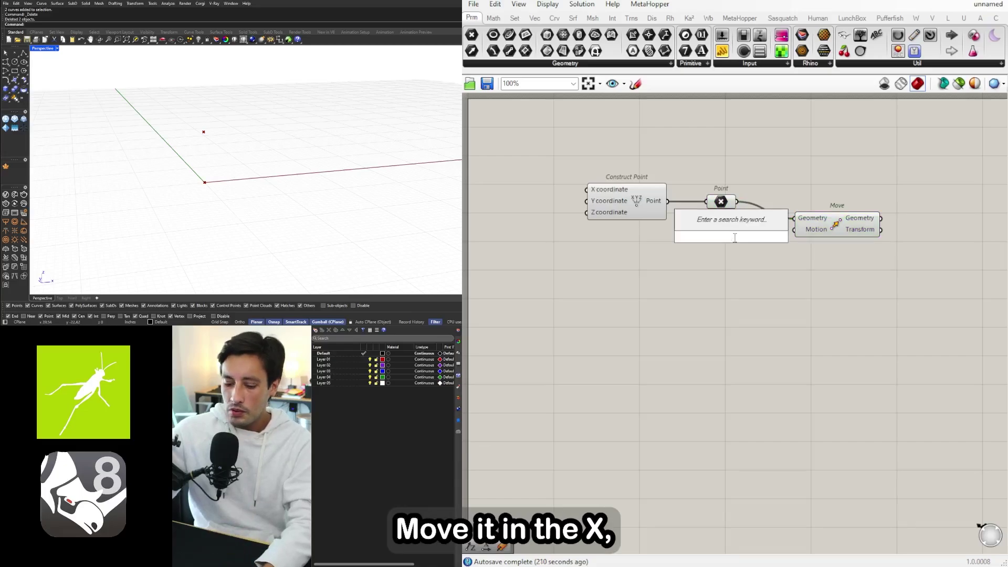
{"action": "type", "text": "unit x"}
{"action": "key", "text": "Return"}
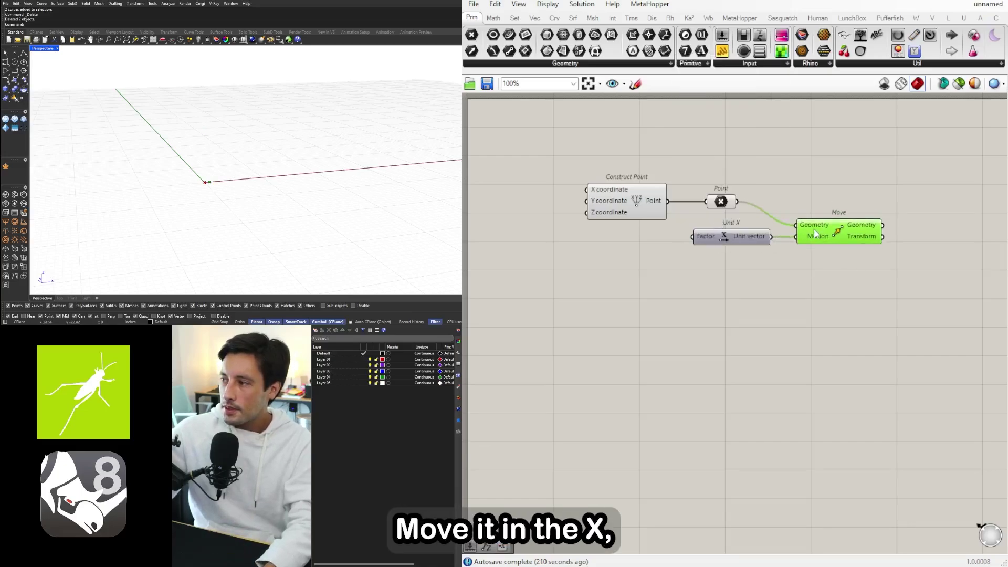
Step: Create a number slider set to 15.000 and connect it to the Factor input of Unit X
{"action": "double_click", "coordinate": [567, 255]}
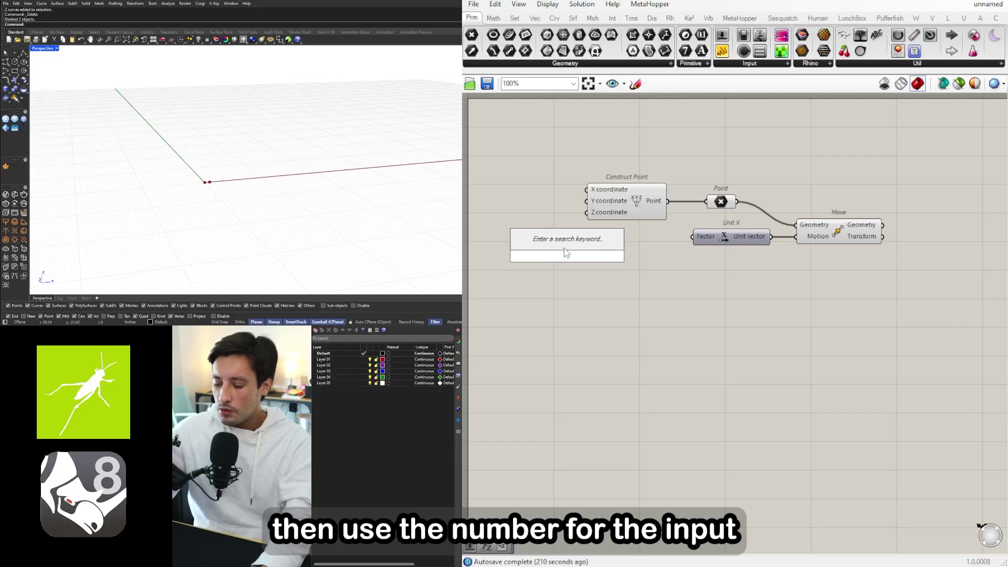
{"action": "type", "text": "15.00"}
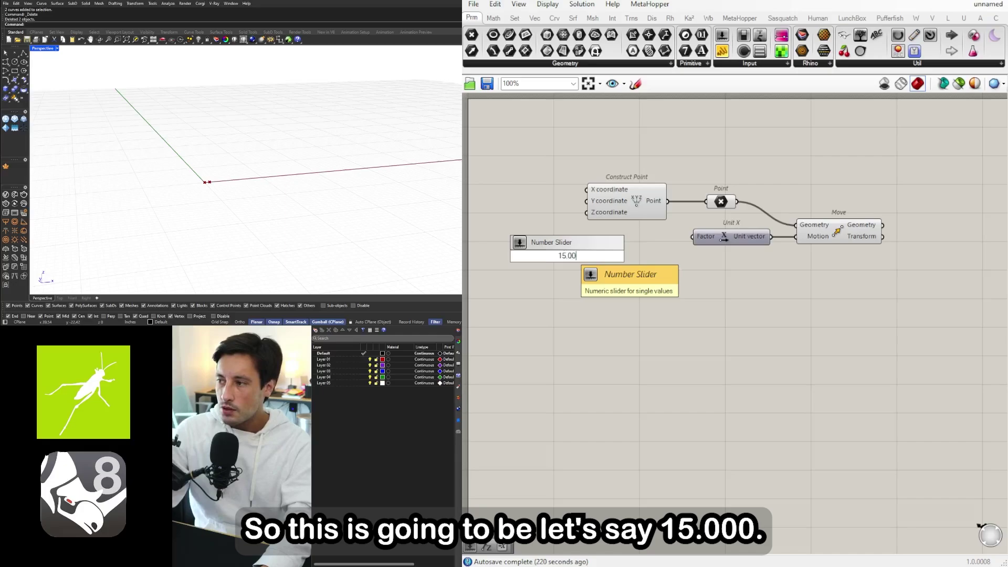
{"action": "key", "text": "Return"}
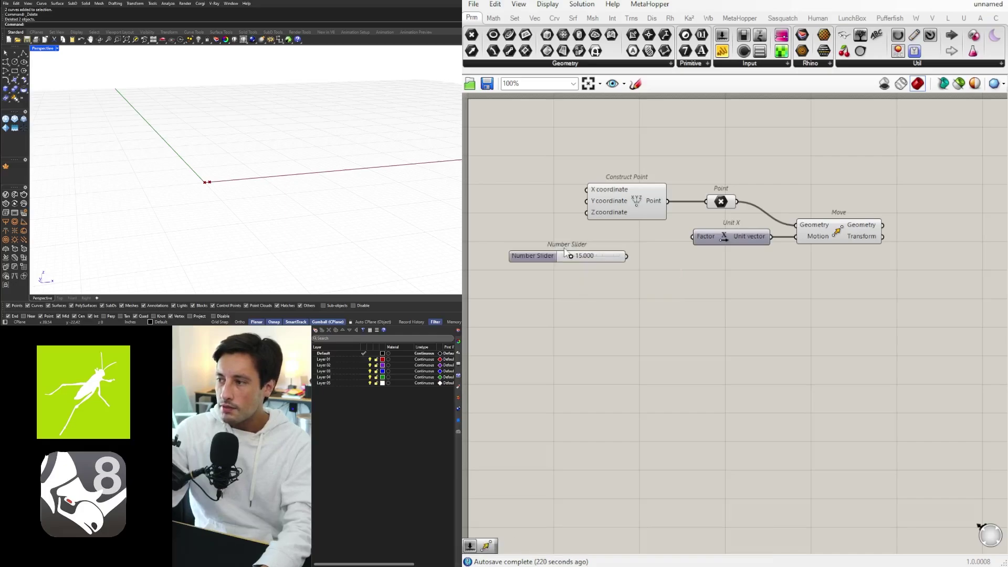
{"action": "scroll", "coordinate": [565, 251], "scroll_direction": "up", "scroll_amount": 3}
{"action": "left_click_drag", "start_coordinate": [649, 263], "coordinate": [813, 227]}
{"action": "left_click_drag", "start_coordinate": [834, 226], "coordinate": [831, 228]}
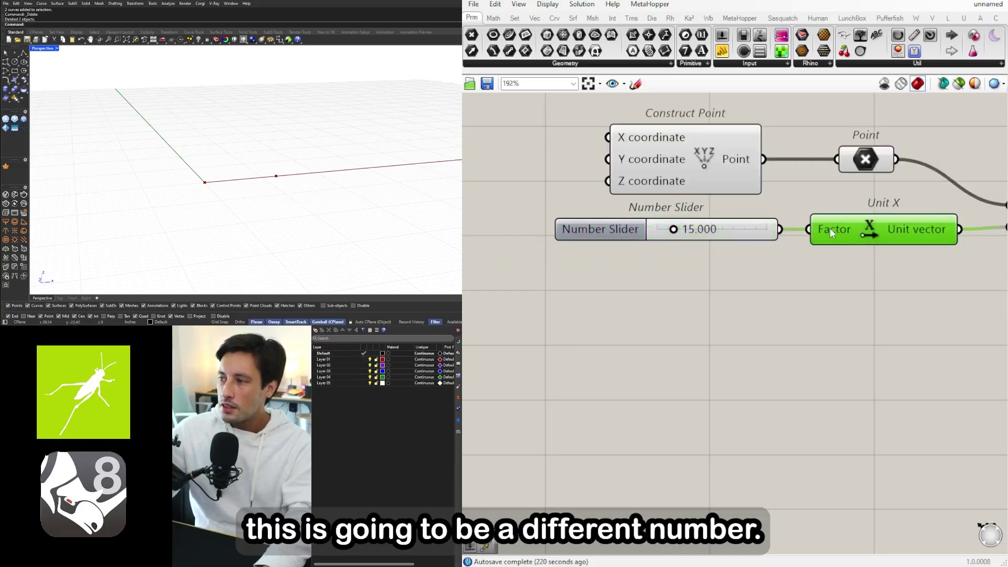
Step: Select the Move component and inspect its shifted point along the X axis in the viewport
{"action": "scroll", "coordinate": [829, 227], "scroll_direction": "down", "scroll_amount": 3}
{"action": "right_click_drag", "start_coordinate": [839, 234], "coordinate": [787, 239]}
{"action": "left_click", "coordinate": [922, 234]}
{"action": "right_click_drag", "start_coordinate": [956, 254], "coordinate": [749, 250]}
{"action": "right_click_drag", "start_coordinate": [277, 187], "coordinate": [252, 176]}
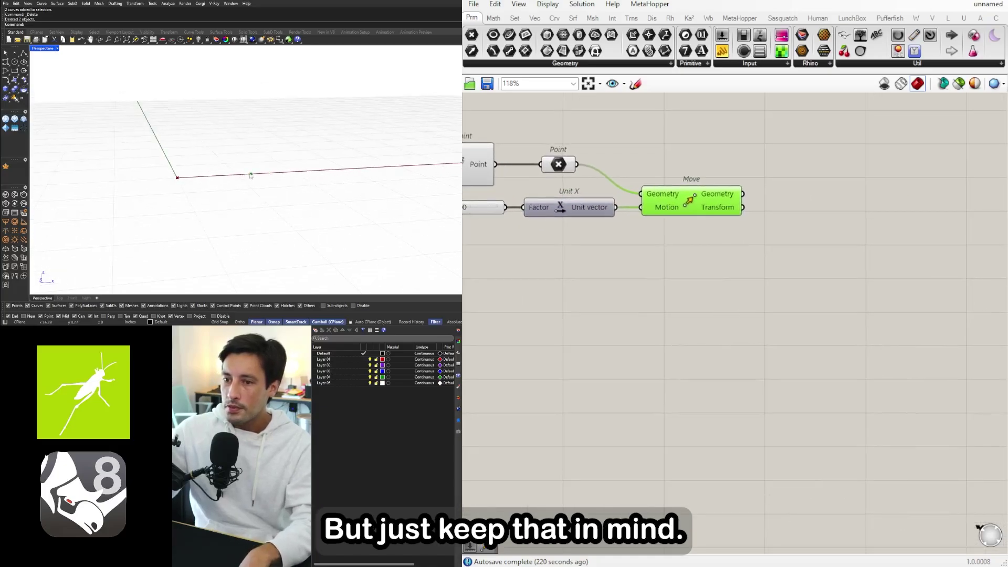
{"action": "double_click", "coordinate": [746, 300]}
{"action": "type", "text": "move"}
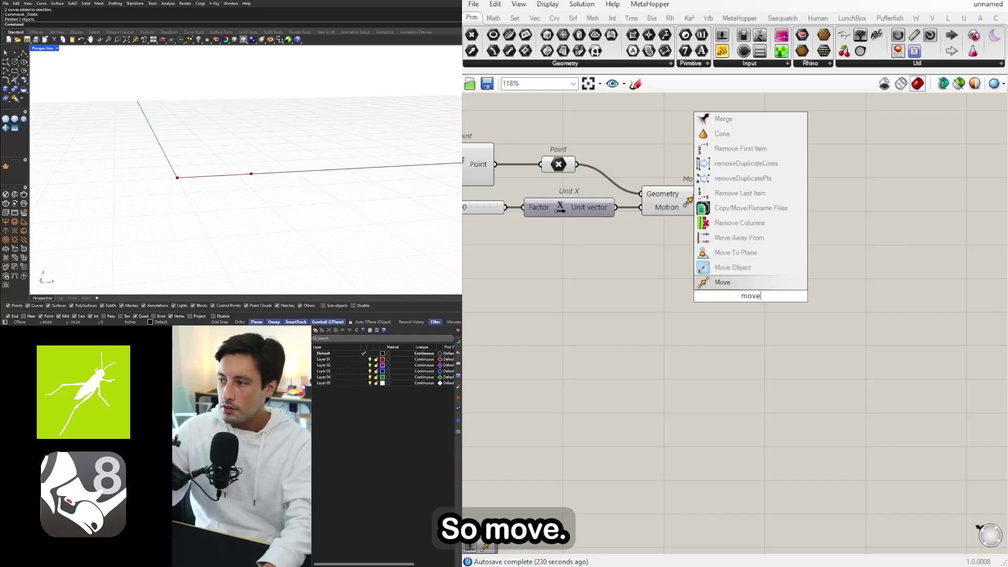
{"action": "left_click", "coordinate": [732, 284]}
Step: Copy the number slider, Unit X and Move as a group, and connect the first Move's Geometry output to the copied Move's Geometry input
{"action": "left_click_drag", "start_coordinate": [731, 301], "coordinate": [493, 239]}
{"action": "scroll", "coordinate": [802, 300], "scroll_direction": "down", "scroll_amount": 2}
{"action": "key", "text": "Delete"}
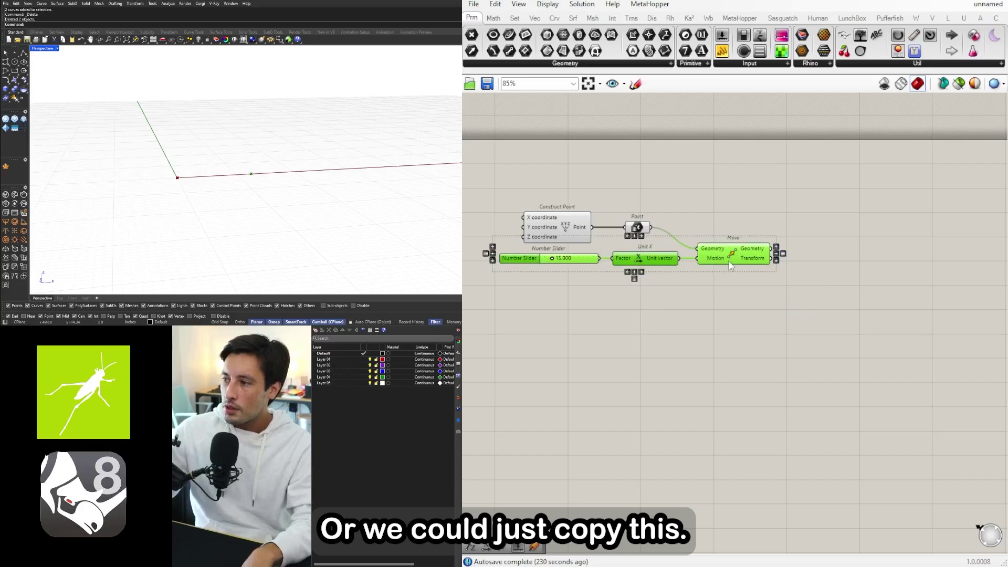
{"action": "left_click_drag", "start_coordinate": [742, 261], "coordinate": [837, 284], "text": "alt"}
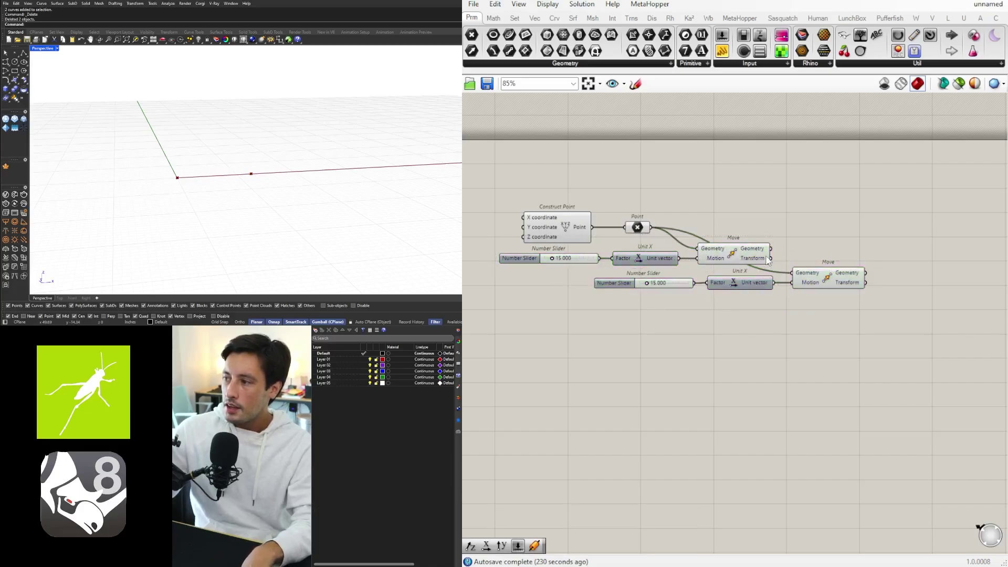
{"action": "left_click_drag", "start_coordinate": [770, 248], "coordinate": [793, 272]}
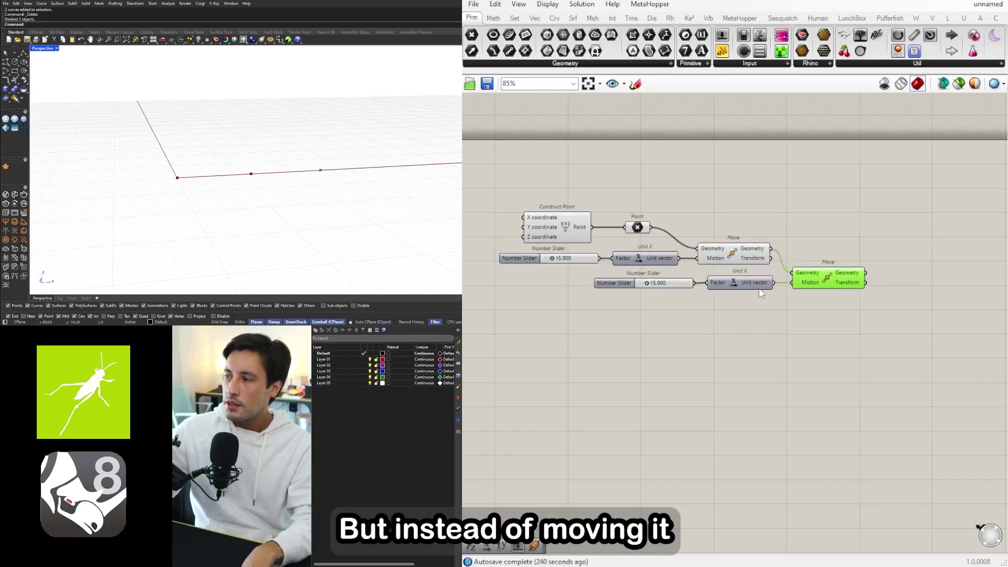
Step: Replace the copied Unit X with a Unit Z component whose Factor comes from the copied number slider
{"action": "left_click", "coordinate": [758, 287]}
{"action": "key", "text": "Delete"}
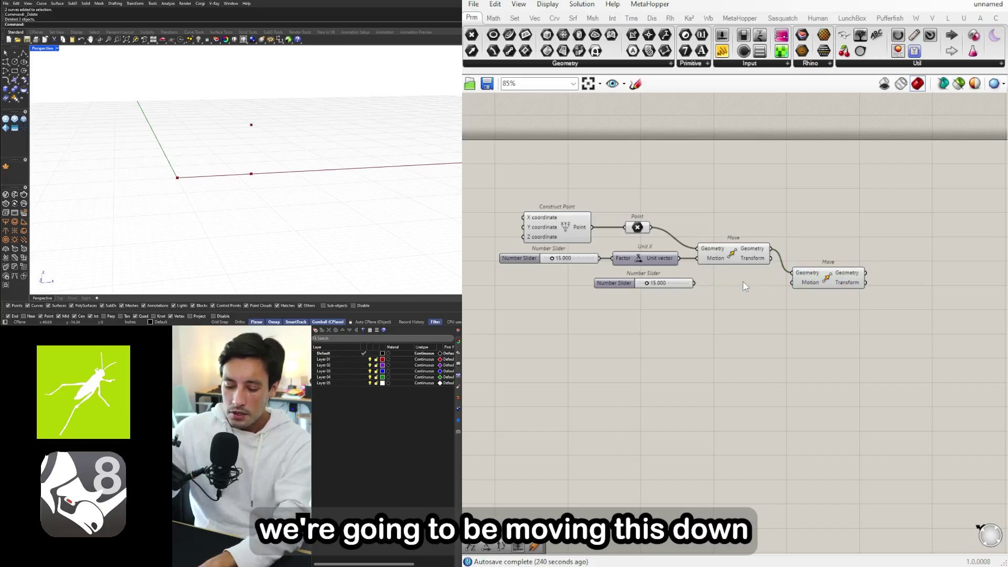
{"action": "double_click", "coordinate": [729, 283]}
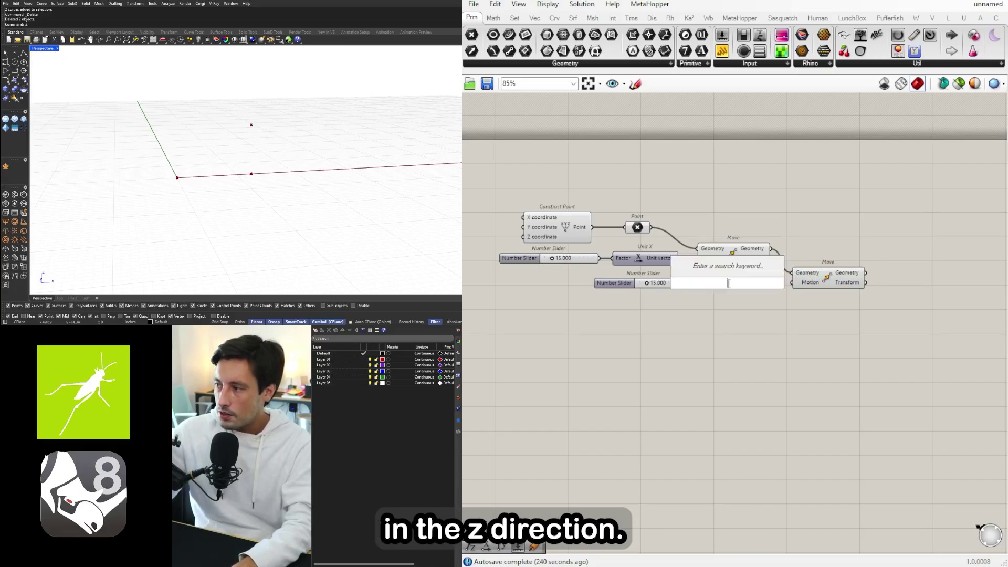
{"action": "double_click", "coordinate": [736, 291]}
{"action": "type", "text": "z"}
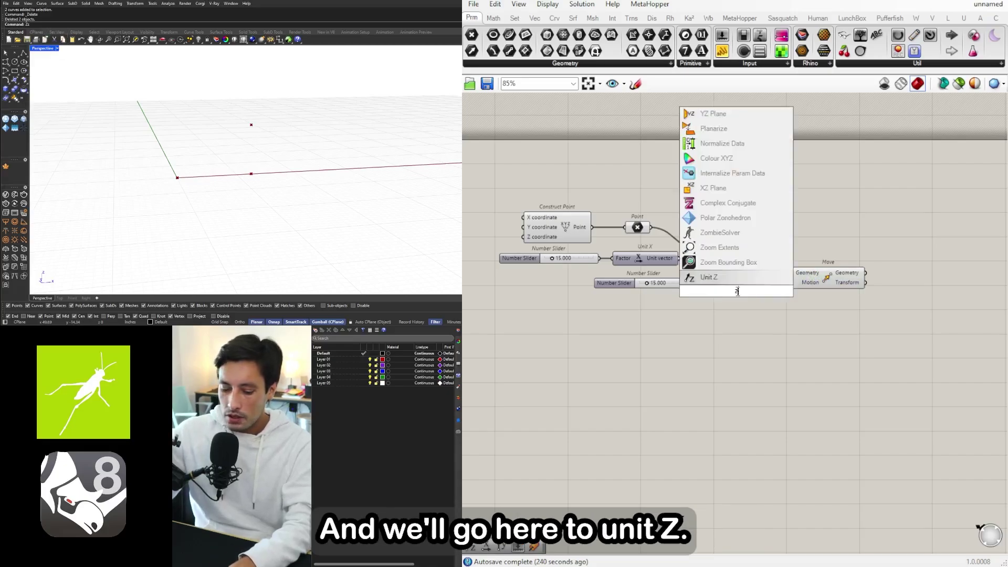
{"action": "left_click", "coordinate": [706, 277]}
{"action": "scroll", "coordinate": [700, 283], "scroll_direction": "up", "scroll_amount": 1}
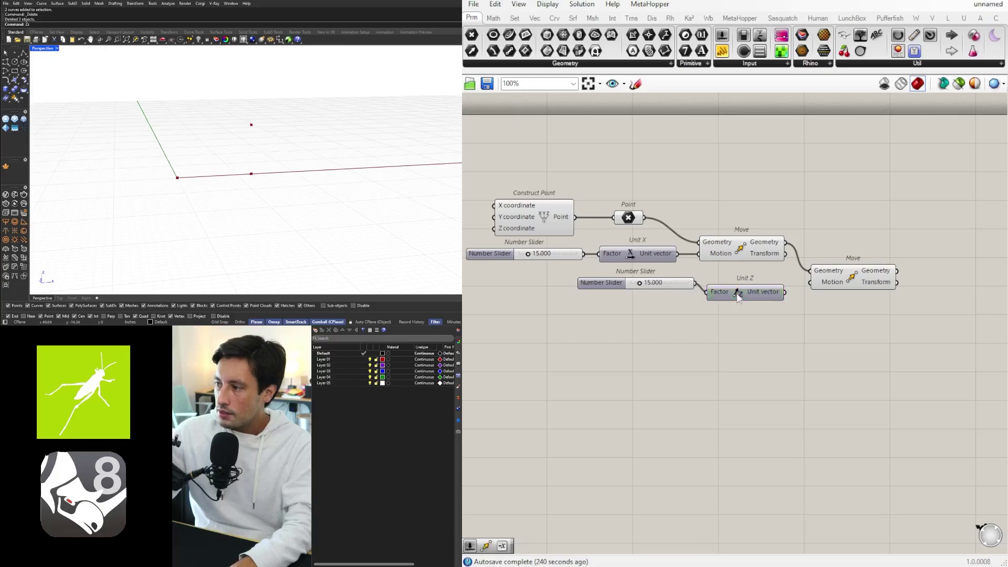
{"action": "left_click_drag", "start_coordinate": [739, 297], "coordinate": [740, 289]}
Step: Insert a Negative component between Unit Z and the second Move, feeding its Result into the Motion input
{"action": "left_click_drag", "start_coordinate": [841, 278], "coordinate": [925, 275]}
{"action": "left_click", "coordinate": [846, 294]}
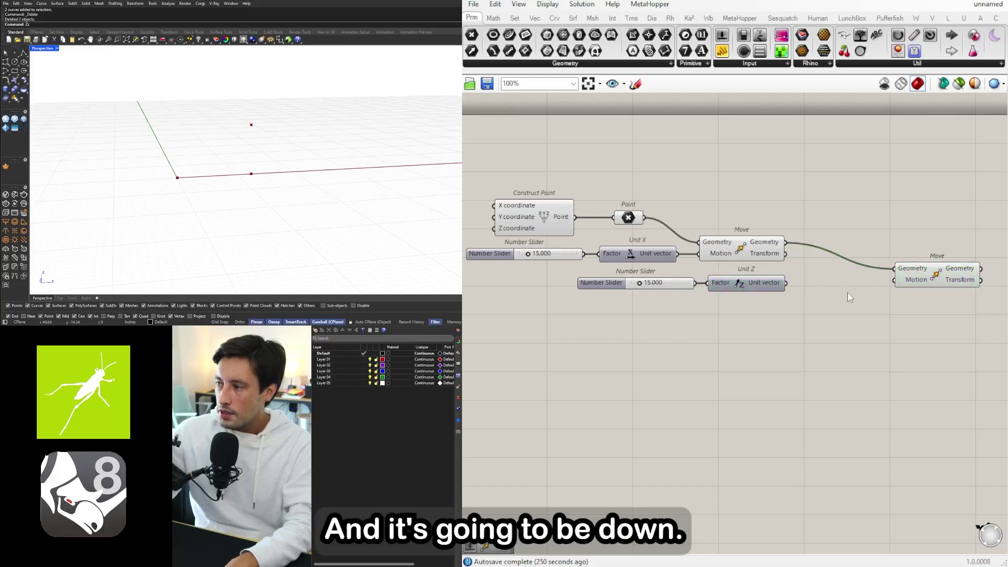
{"action": "double_click", "coordinate": [833, 292]}
{"action": "type", "text": "neg"}
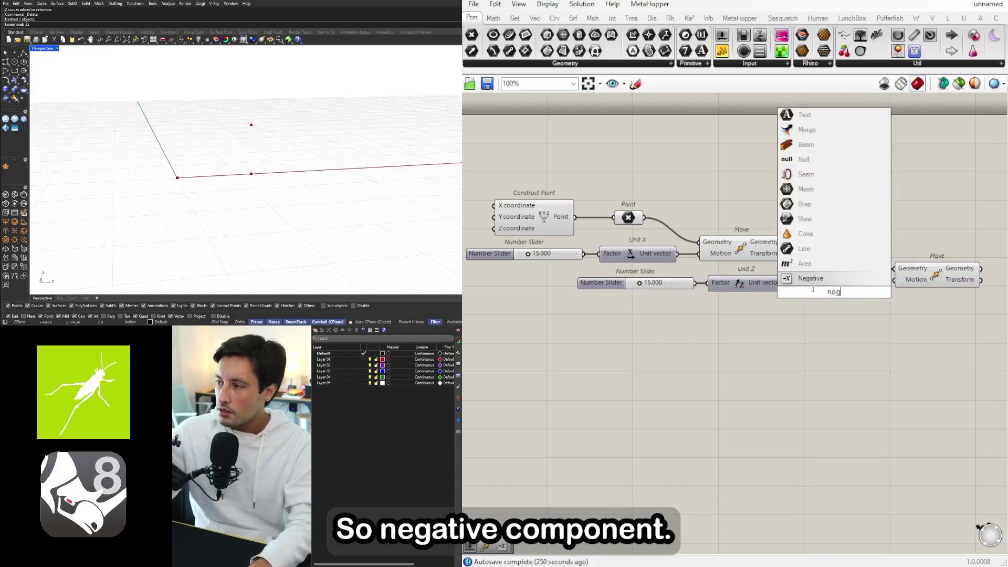
{"action": "left_click", "coordinate": [812, 283]}
{"action": "left_click_drag", "start_coordinate": [821, 295], "coordinate": [817, 286]}
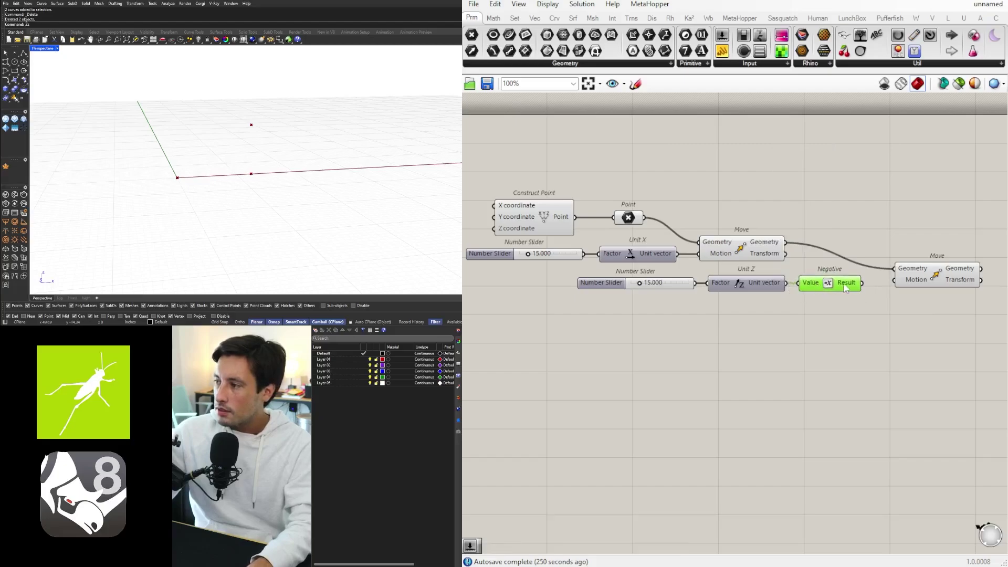
{"action": "left_click_drag", "start_coordinate": [902, 278], "coordinate": [904, 278]}
{"action": "left_click_drag", "start_coordinate": [933, 276], "coordinate": [918, 279]}
{"action": "left_click", "coordinate": [858, 302]}
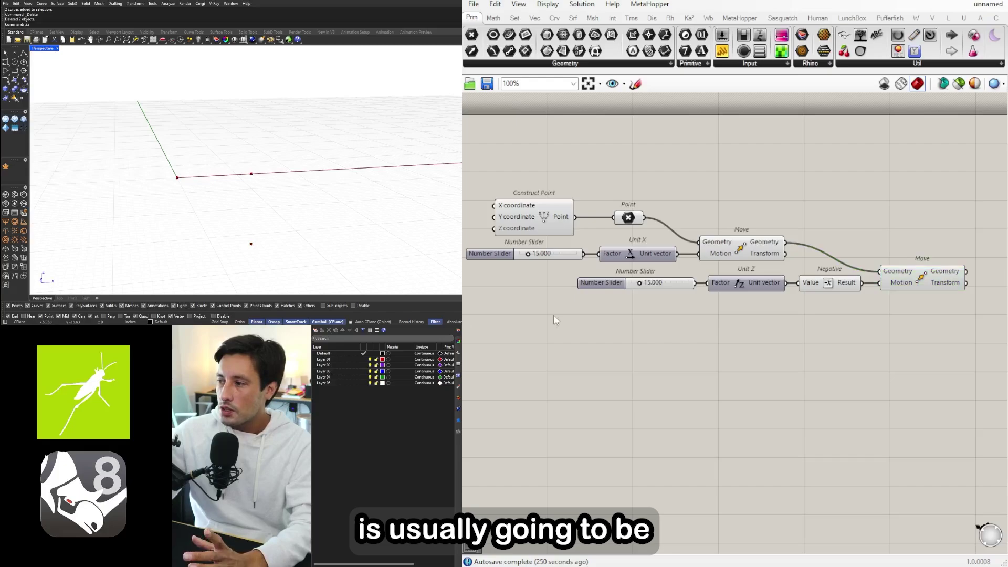
Step: Set the number slider feeding Unit Z to 6.000
{"action": "double_click", "coordinate": [652, 287]}
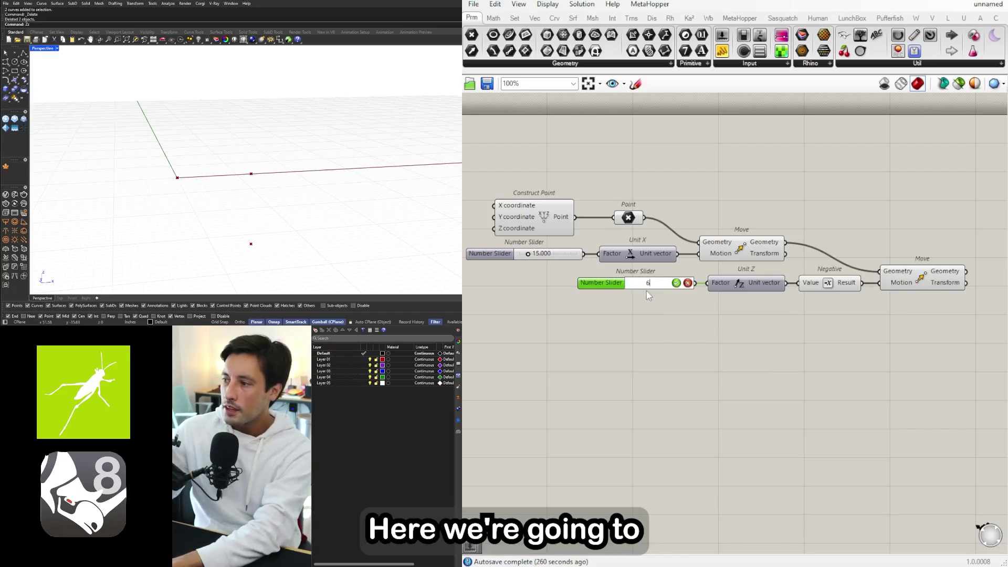
{"action": "key", "text": "Return"}
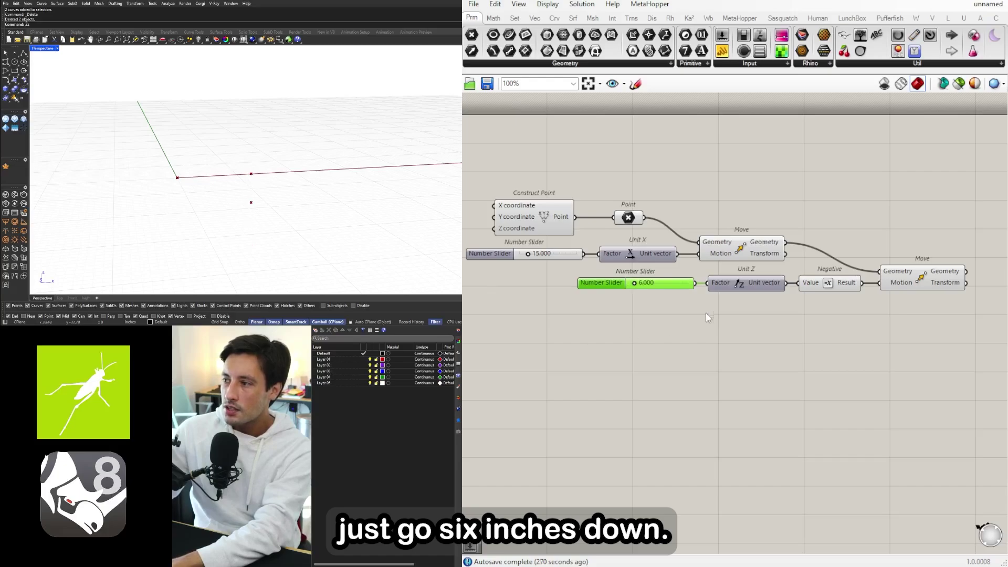
{"action": "scroll", "coordinate": [708, 317], "scroll_direction": "down", "scroll_amount": 1}
{"action": "right_click_drag", "start_coordinate": [783, 336], "coordinate": [887, 329]}
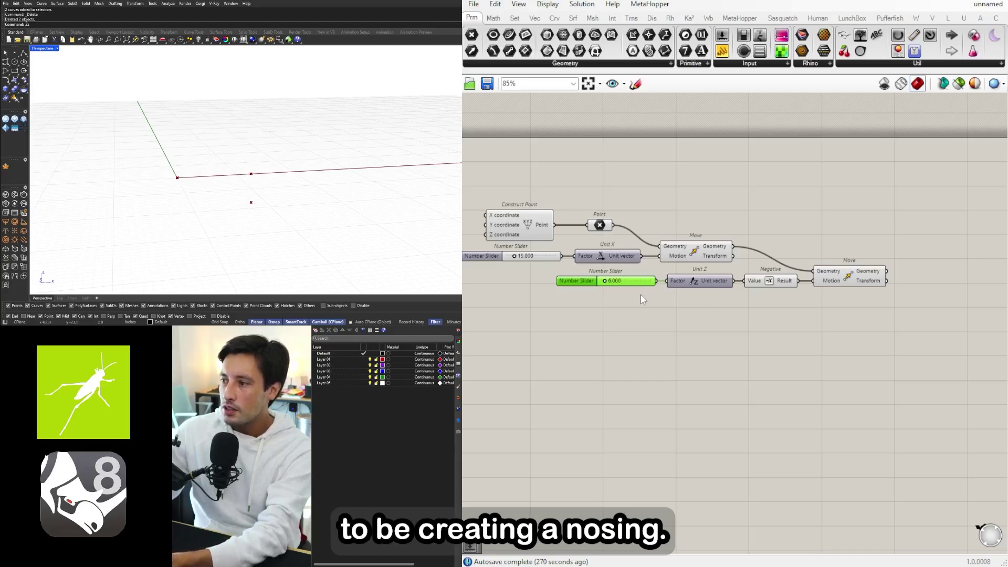
Step: Set the number slider feeding Unit Z to 2.000 for the nosing height
{"action": "scroll", "coordinate": [616, 282], "scroll_direction": "up", "scroll_amount": 2}
{"action": "double_click", "coordinate": [618, 281]}
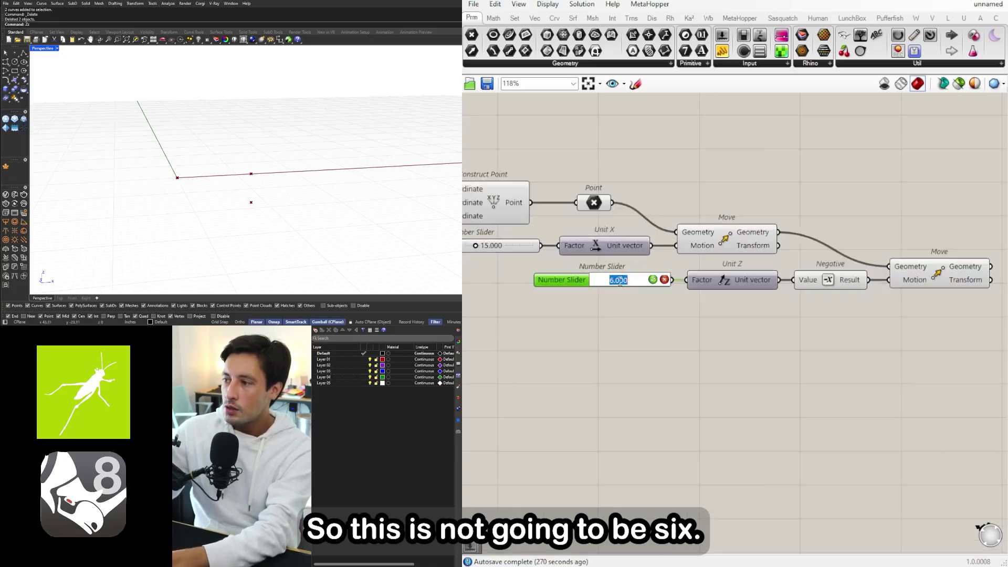
{"action": "type", "text": "2"}
{"action": "key", "text": "Return"}
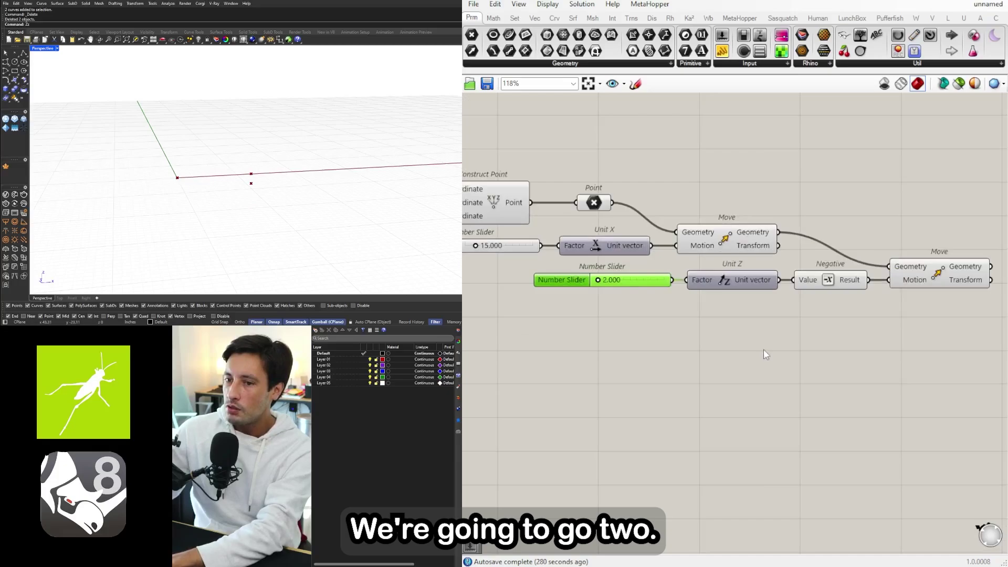
{"action": "scroll", "coordinate": [764, 354], "scroll_direction": "down", "scroll_amount": 2}
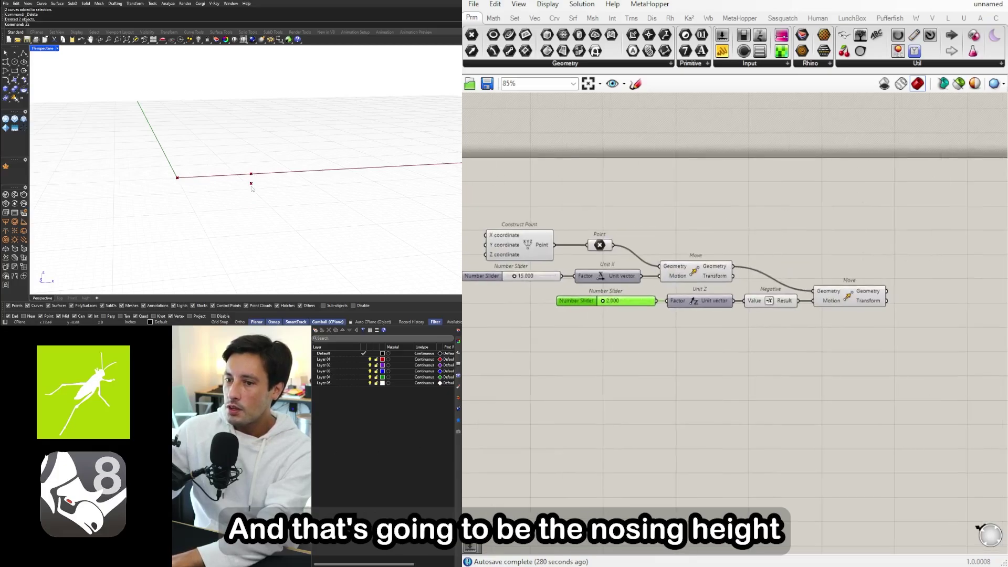
{"action": "scroll", "coordinate": [601, 301], "scroll_direction": "up", "scroll_amount": 6}
{"action": "scroll", "coordinate": [683, 314], "scroll_direction": "down", "scroll_amount": 4}
Step: Select the second Move component and check its lowered point in the viewport
{"action": "right_click_drag", "start_coordinate": [833, 345], "coordinate": [634, 345]}
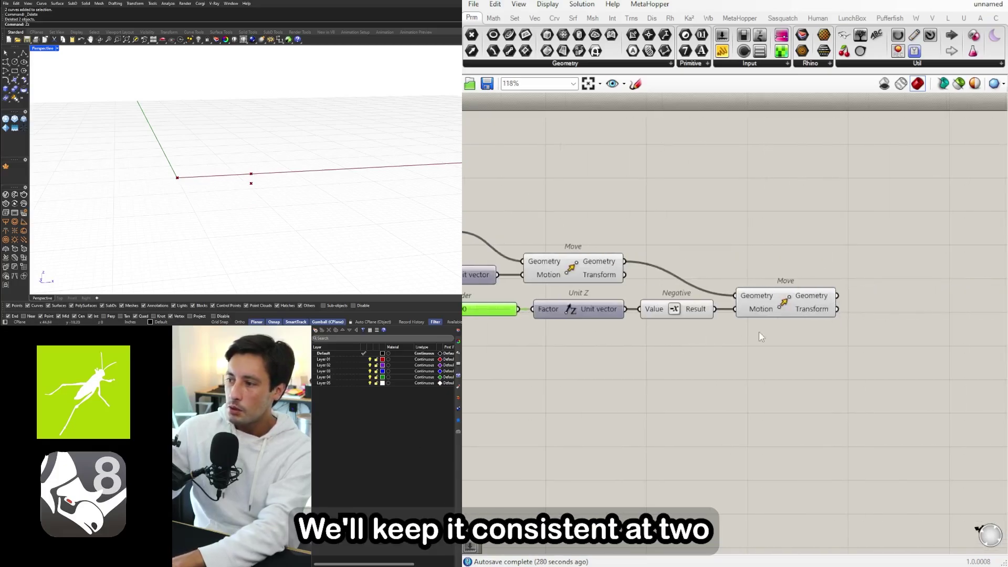
{"action": "right_click_drag", "start_coordinate": [761, 336], "coordinate": [715, 337]}
{"action": "left_click", "coordinate": [743, 305]}
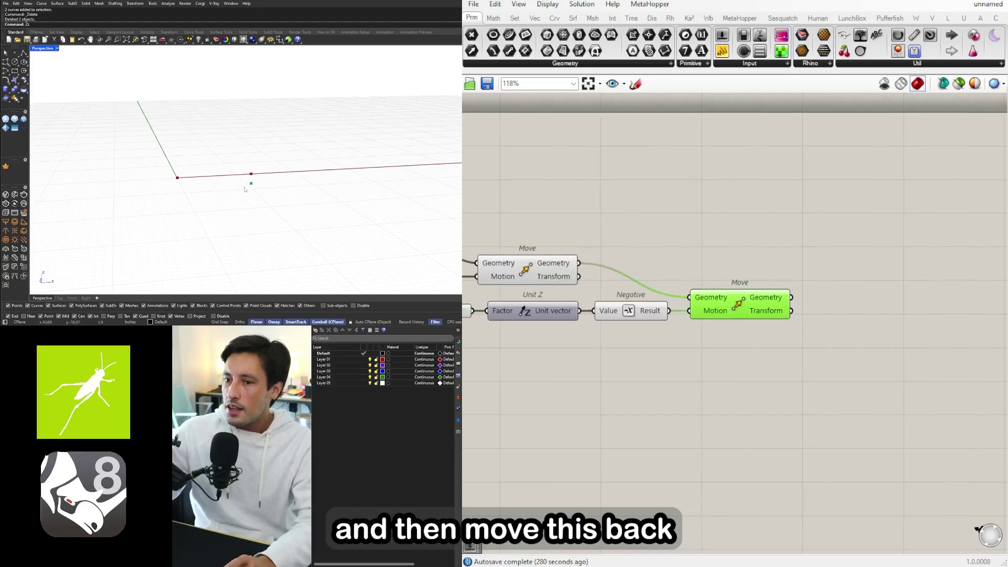
{"action": "scroll", "coordinate": [498, 366], "scroll_direction": "down", "scroll_amount": 1}
{"action": "right_click_drag", "start_coordinate": [498, 366], "coordinate": [689, 359]}
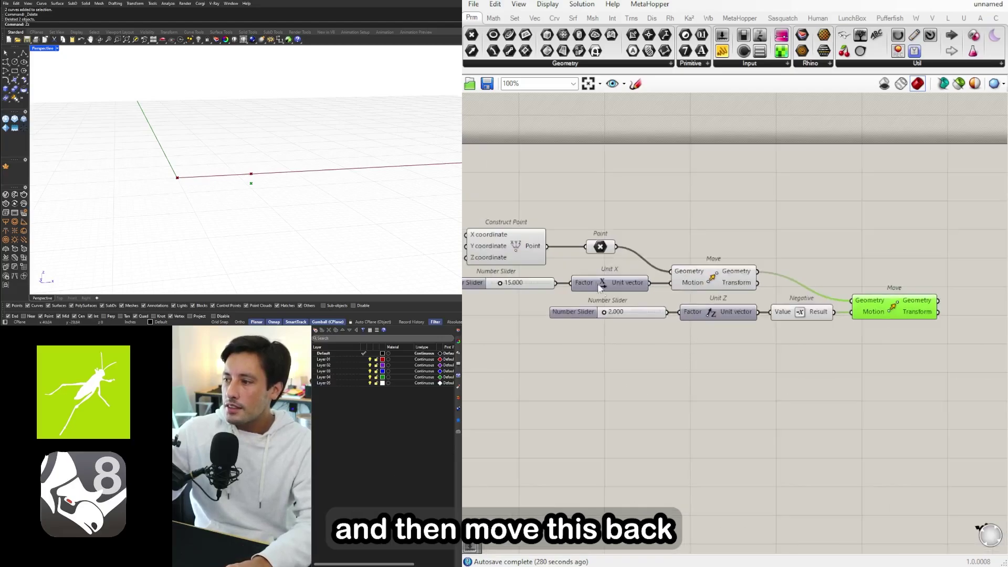
{"action": "double_click", "coordinate": [702, 375]}
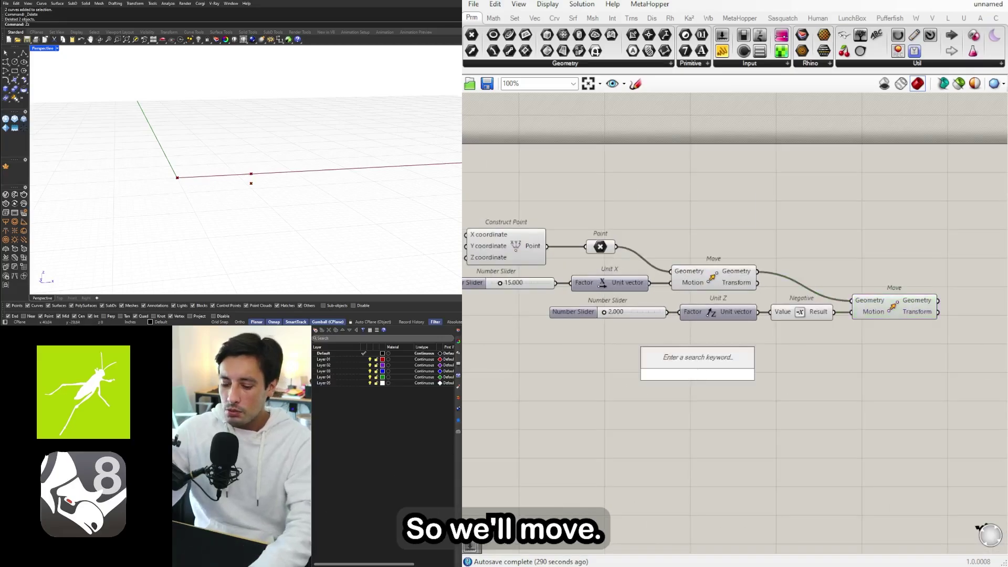
{"action": "type", "text": "move"}
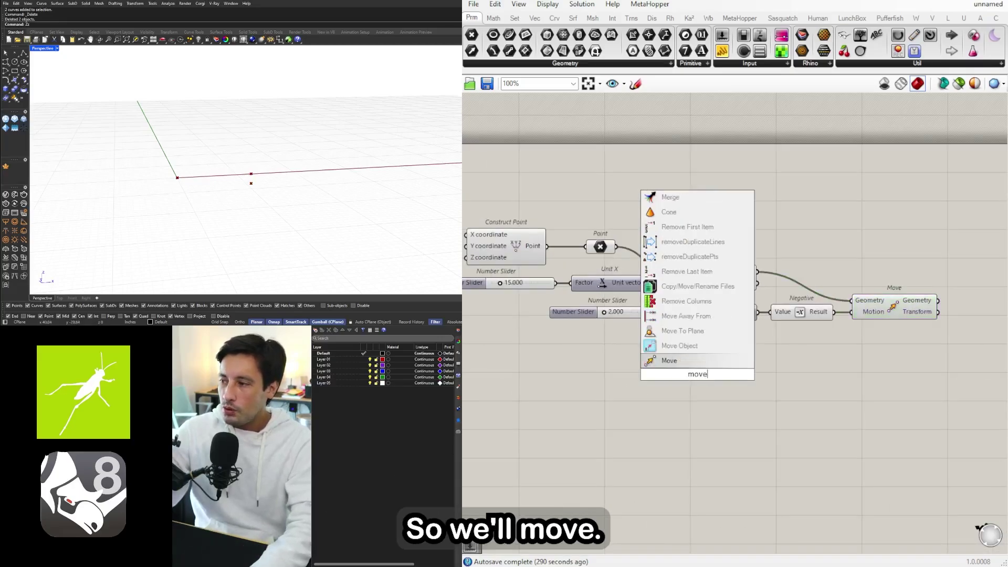
{"action": "left_click", "coordinate": [685, 360]}
Step: Copy the 15.000 slider, Unit X and first Move to a spot after the second Move
{"action": "left_click_drag", "start_coordinate": [751, 243], "coordinate": [622, 284]}
{"action": "left_click", "coordinate": [520, 282], "text": "shift"}
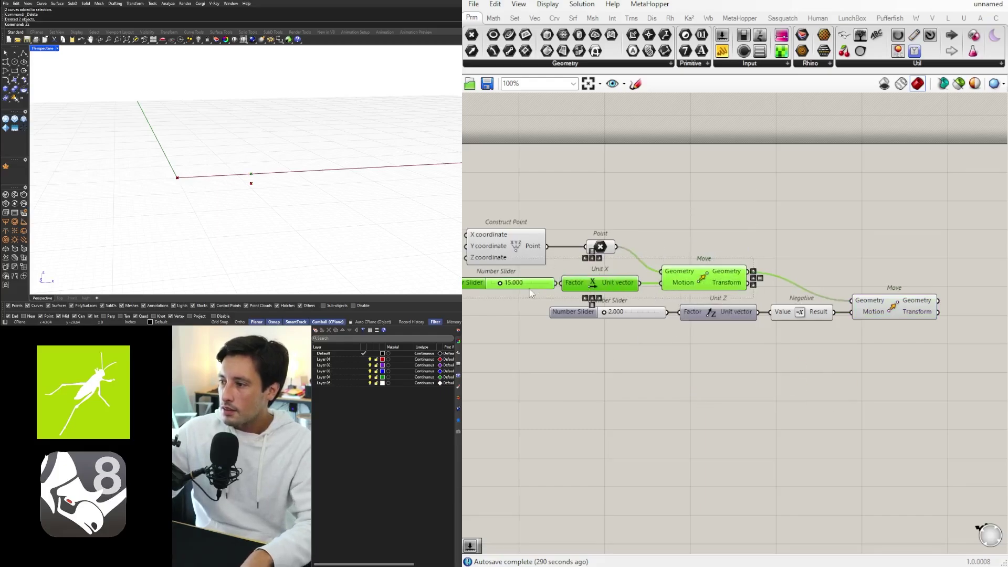
{"action": "scroll", "coordinate": [603, 278], "scroll_direction": "down", "scroll_amount": 1}
{"action": "scroll", "coordinate": [604, 279], "scroll_direction": "down", "scroll_amount": 1}
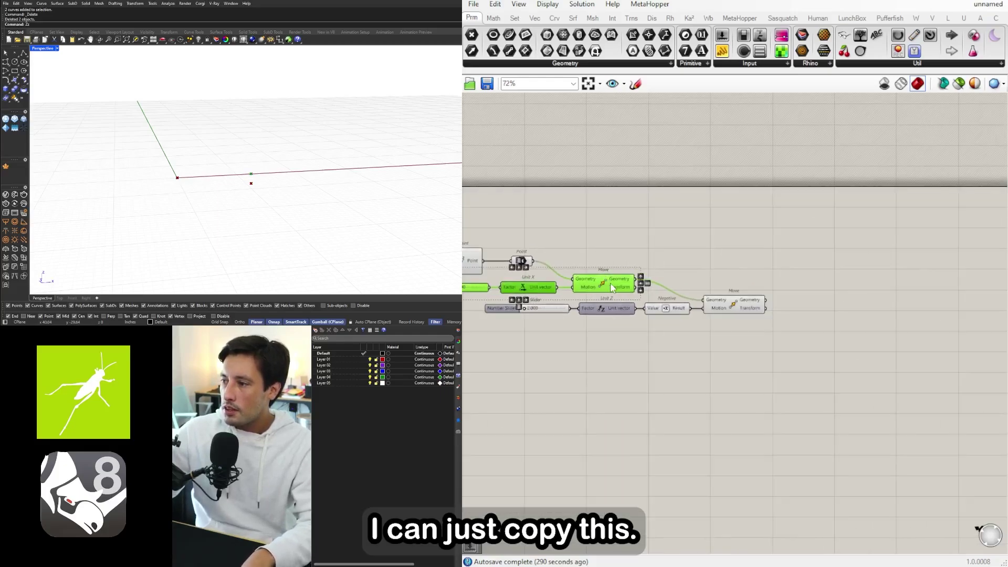
{"action": "left_click_drag", "start_coordinate": [604, 278], "coordinate": [856, 324], "text": "alt"}
{"action": "left_click", "coordinate": [822, 298]}
Step: Connect the second Move's Geometry output to the third Move's Geometry input and select the third Move to see its point
{"action": "scroll", "coordinate": [809, 320], "scroll_direction": "up", "scroll_amount": 2}
{"action": "left_click", "coordinate": [743, 291]}
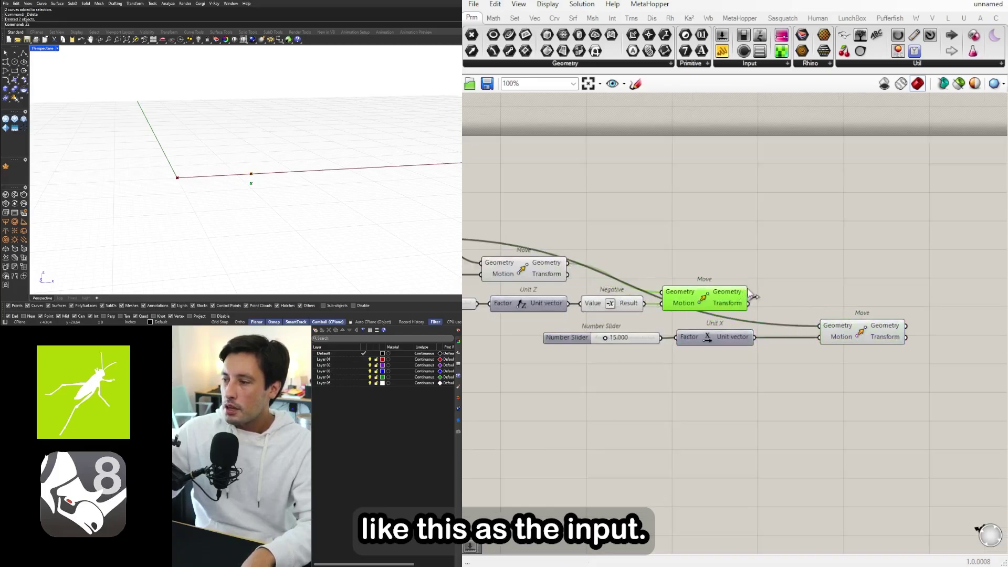
{"action": "left_click_drag", "start_coordinate": [748, 292], "coordinate": [818, 325]}
{"action": "left_click", "coordinate": [866, 335]}
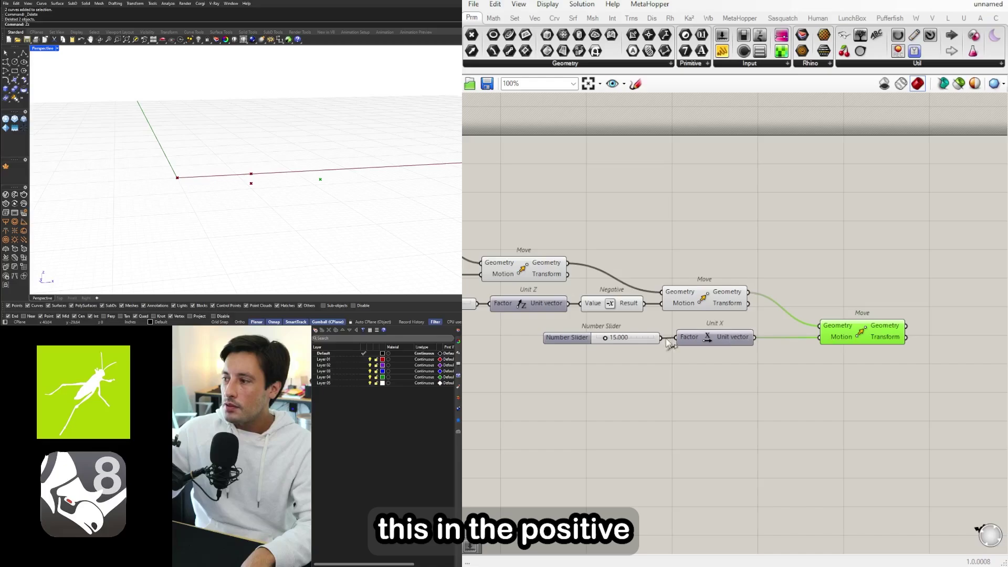
Step: Insert a Negative component between the copied Unit X and the third Move so its motion runs along negative X
{"action": "left_click_drag", "start_coordinate": [646, 342], "coordinate": [642, 341]}
{"action": "left_click_drag", "start_coordinate": [860, 330], "coordinate": [902, 331]}
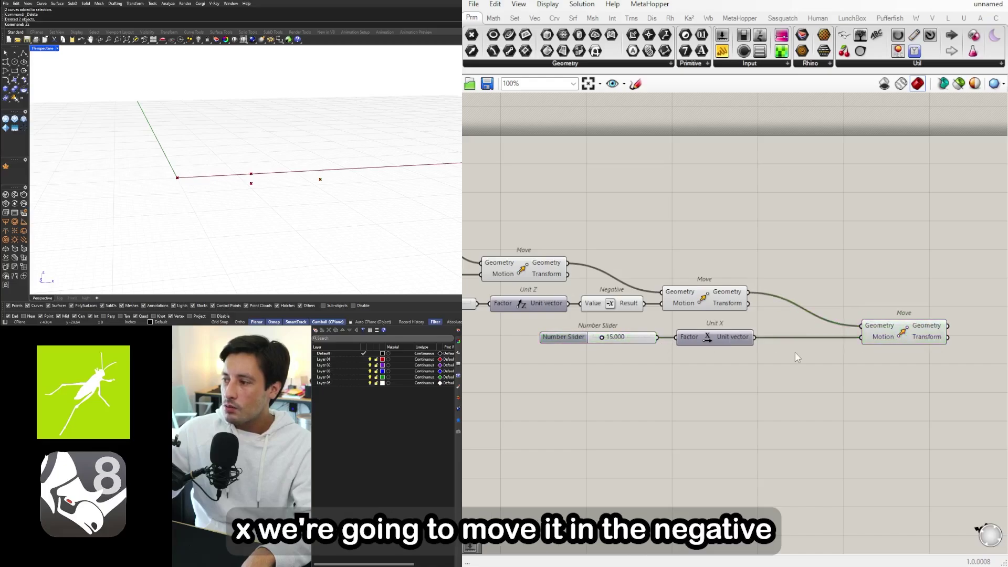
{"action": "double_click", "coordinate": [795, 352]}
{"action": "type", "text": "neg"}
{"action": "key", "text": "Return"}
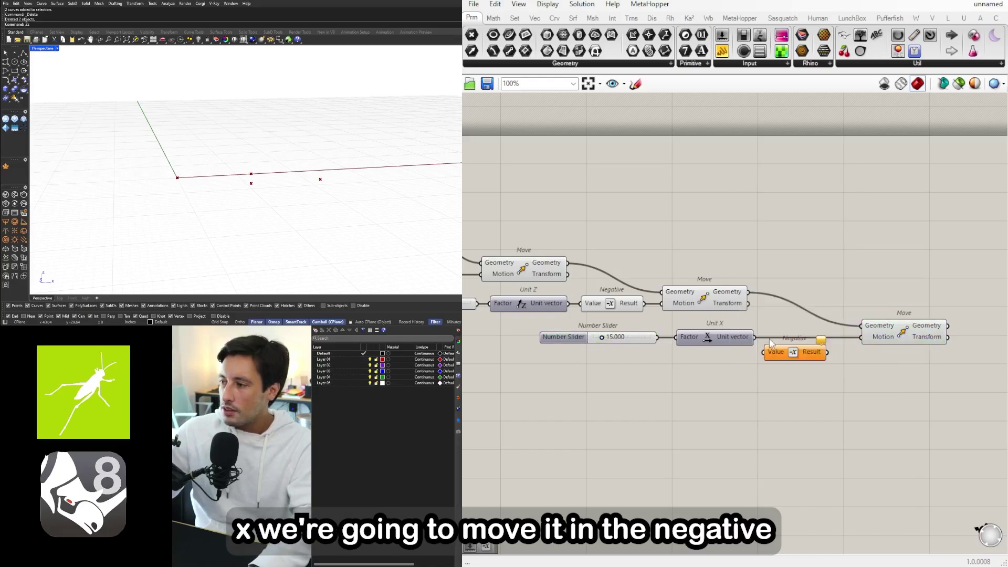
{"action": "left_click_drag", "start_coordinate": [793, 357], "coordinate": [791, 339]}
{"action": "left_click_drag", "start_coordinate": [894, 327], "coordinate": [901, 327]}
{"action": "left_click", "coordinate": [855, 366]}
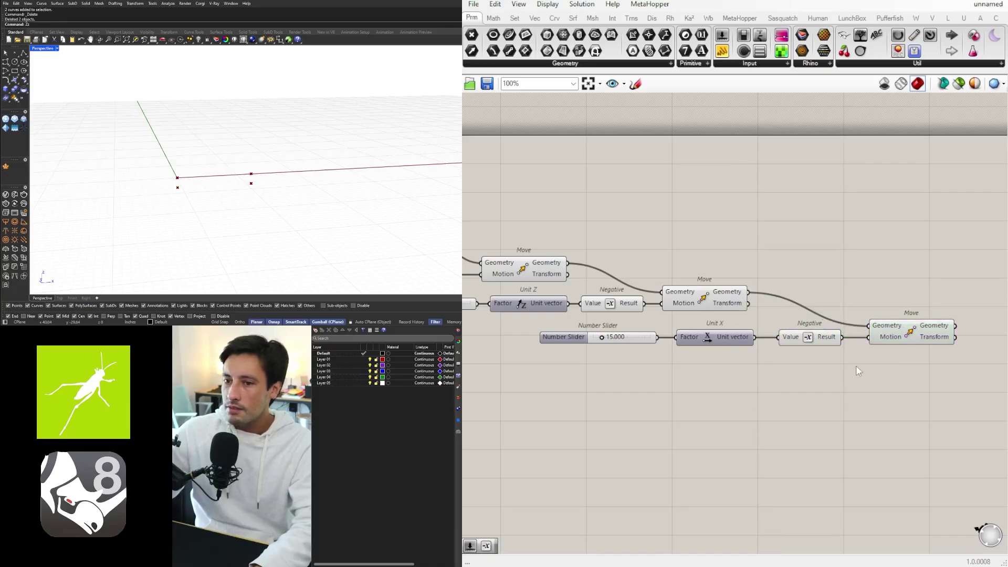
Step: Set the number slider feeding the copied Unit X to 2.000
{"action": "right_click_drag", "start_coordinate": [660, 349], "coordinate": [728, 347]}
{"action": "scroll", "coordinate": [688, 332], "scroll_direction": "up", "scroll_amount": 3}
{"action": "double_click", "coordinate": [674, 336]}
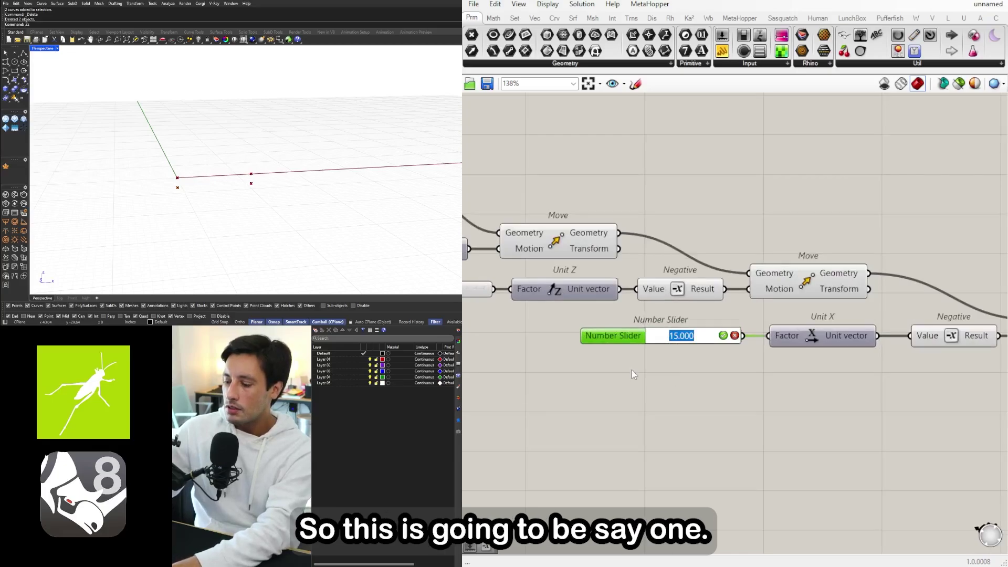
{"action": "type", "text": "1"}
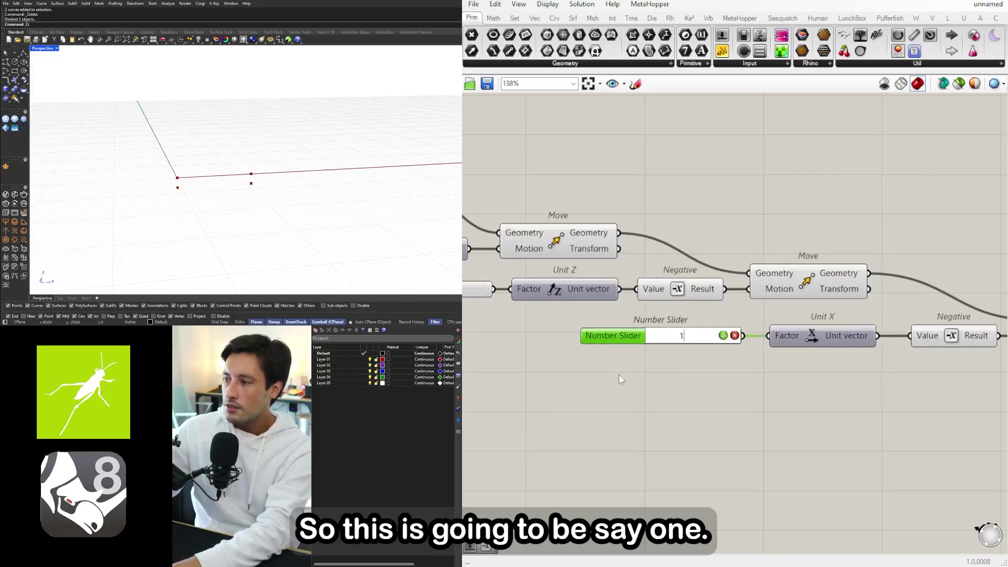
{"action": "key", "text": "BackSpace"}
{"action": "type", "text": "2"}
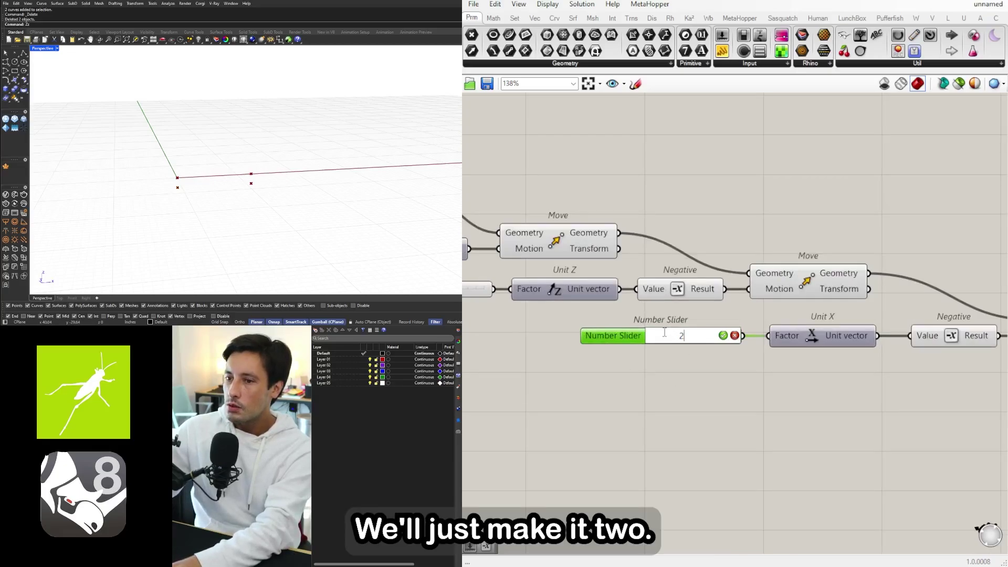
{"action": "key", "text": "Return"}
Step: Set the number slider feeding the copied Unit X to 1.000 for the nosing depth
{"action": "scroll", "coordinate": [853, 336], "scroll_direction": "down", "scroll_amount": 2}
{"action": "scroll", "coordinate": [716, 343], "scroll_direction": "up", "scroll_amount": 3}
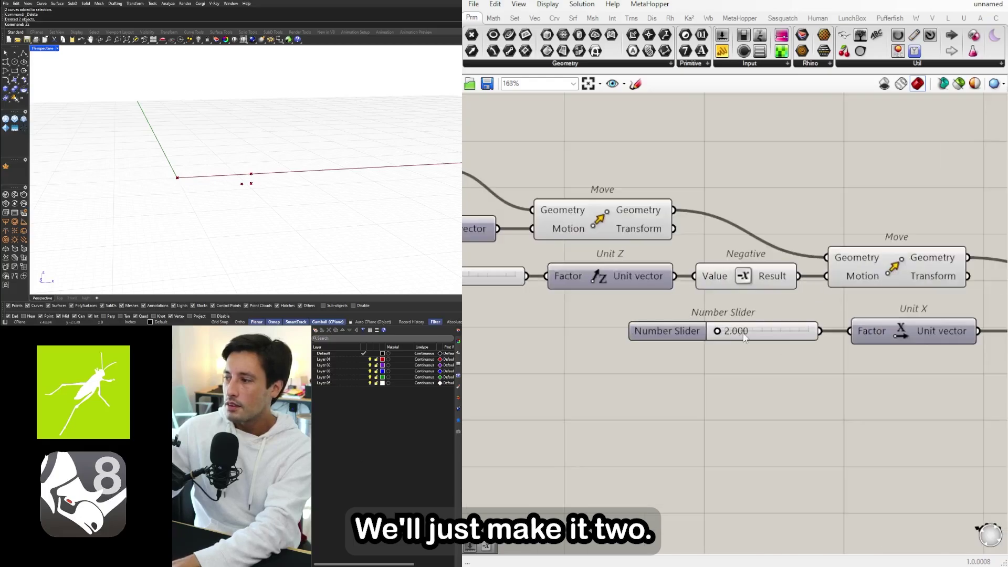
{"action": "double_click", "coordinate": [747, 331]}
{"action": "type", "text": "1"}
{"action": "key", "text": "Return"}
{"action": "scroll", "coordinate": [716, 410], "scroll_direction": "down", "scroll_amount": 2}
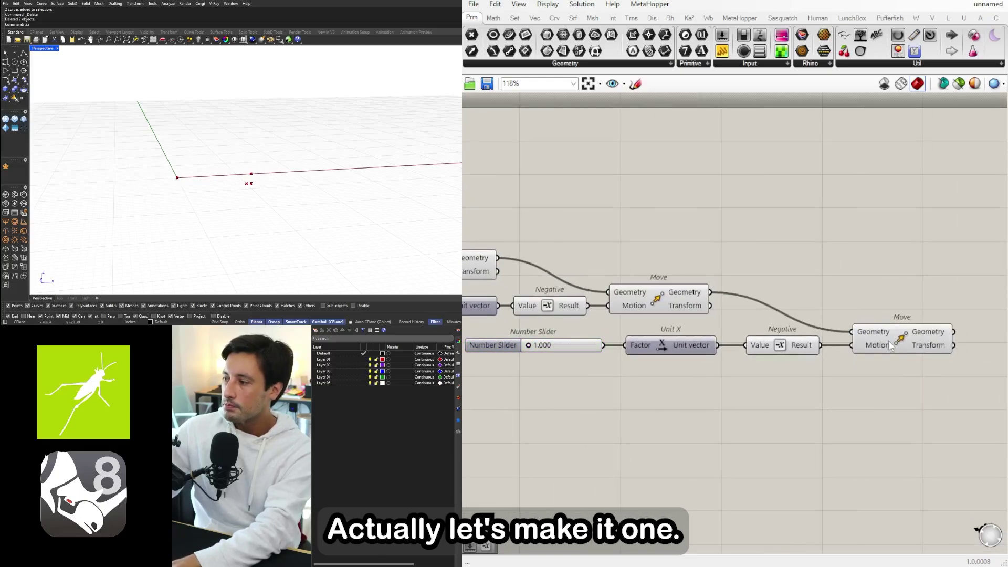
Step: Duplicate the Number Slider, Unit Z, Negative and second Move group and place the copy below the third Move
{"action": "left_click", "coordinate": [887, 340]}
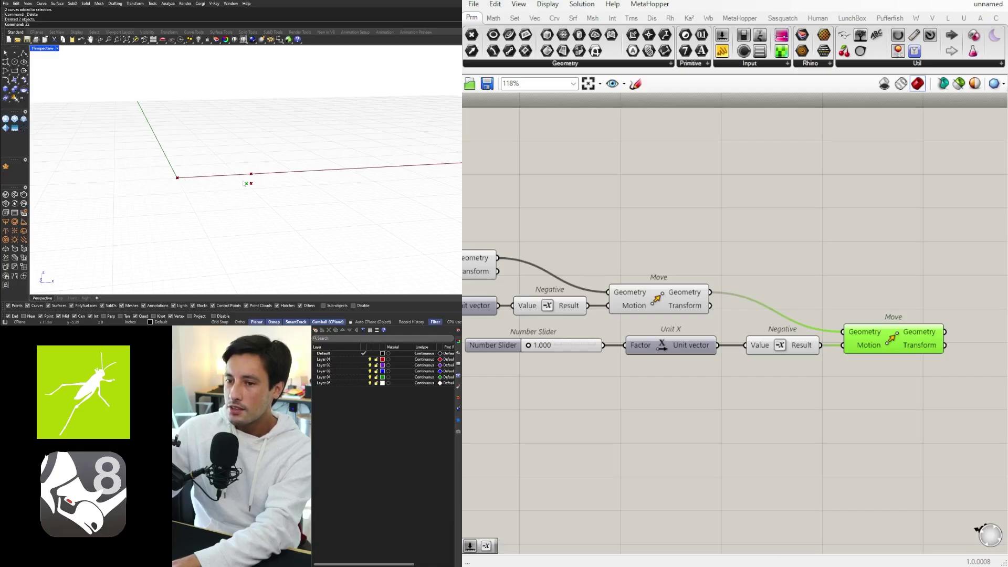
{"action": "right_click_drag", "start_coordinate": [501, 326], "coordinate": [738, 310]}
{"action": "scroll", "coordinate": [738, 310], "scroll_direction": "down", "scroll_amount": 1}
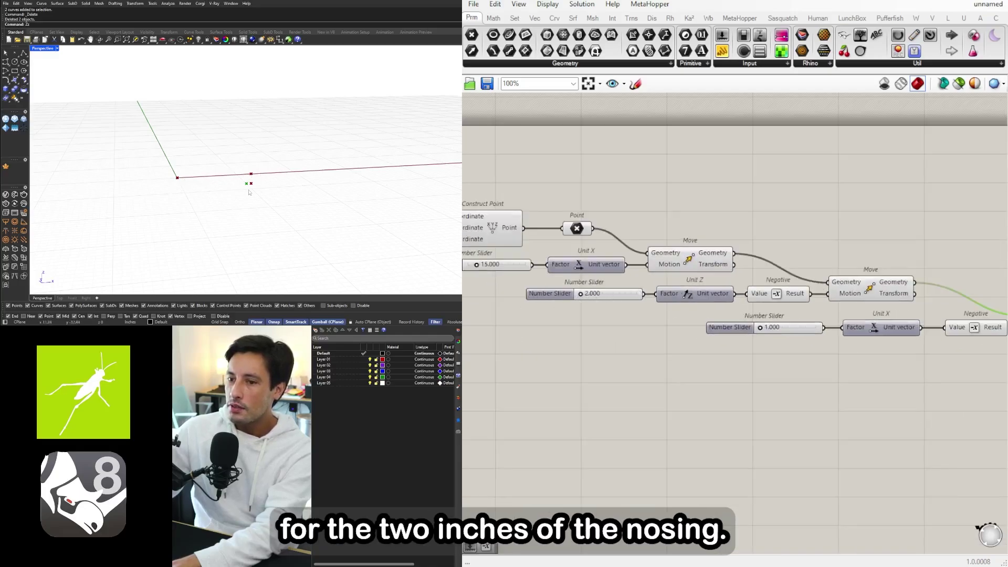
{"action": "right_click_drag", "start_coordinate": [778, 375], "coordinate": [726, 341]}
{"action": "scroll", "coordinate": [725, 341], "scroll_direction": "down", "scroll_amount": 1}
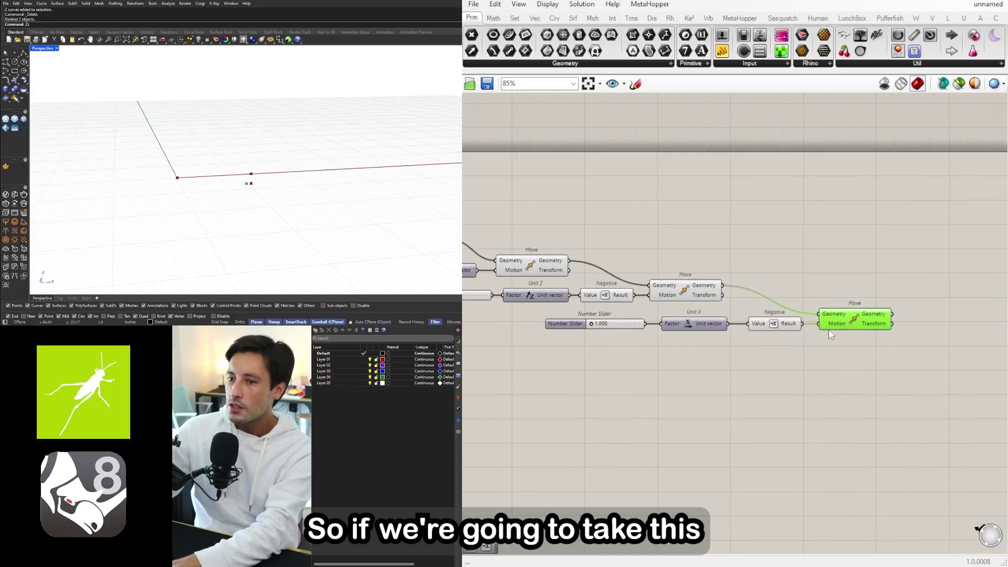
{"action": "left_click", "coordinate": [870, 336]}
{"action": "right_click_drag", "start_coordinate": [937, 363], "coordinate": [880, 345]}
{"action": "right_click_drag", "start_coordinate": [669, 285], "coordinate": [810, 293]}
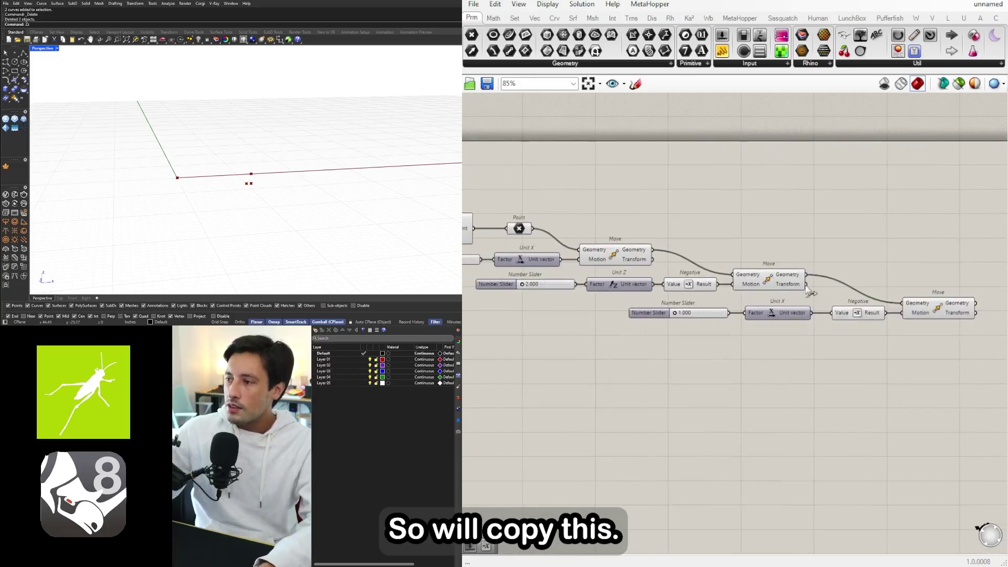
{"action": "left_click_drag", "start_coordinate": [833, 297], "coordinate": [470, 266]}
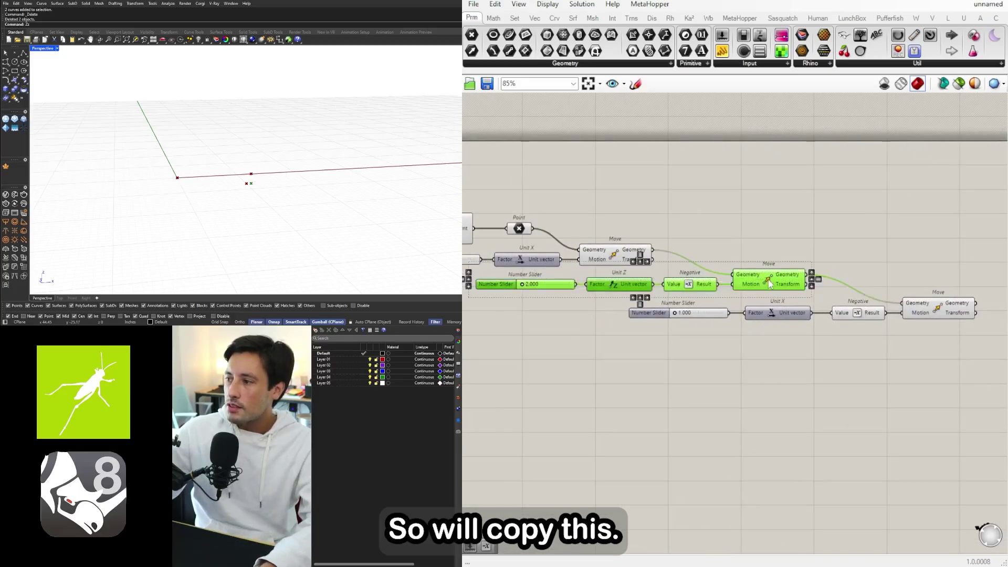
{"action": "scroll", "coordinate": [769, 284], "scroll_direction": "down", "scroll_amount": 1}
{"action": "left_click_drag", "start_coordinate": [768, 284], "coordinate": [950, 309], "text": "alt"}
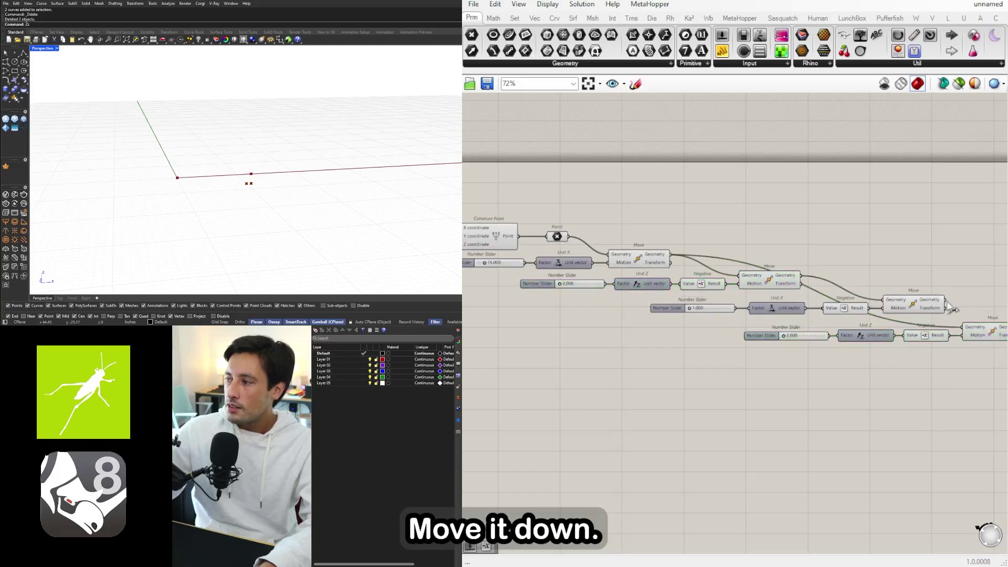
Step: Connect the third Move's Geometry output to the copied Move's Geometry input and line the copied Move up beside it
{"action": "scroll", "coordinate": [950, 309], "scroll_direction": "up", "scroll_amount": 1}
{"action": "left_click", "coordinate": [971, 331]}
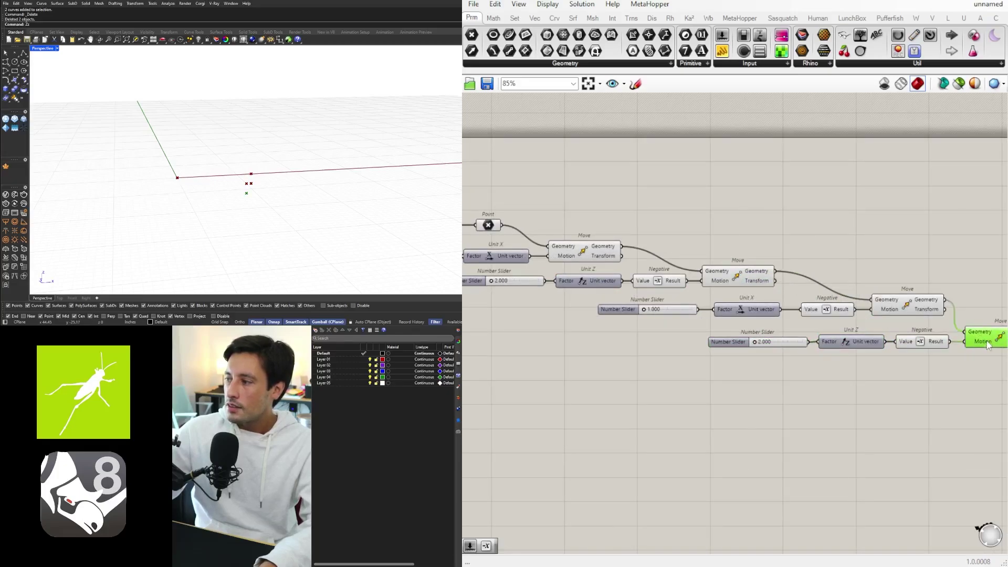
{"action": "scroll", "coordinate": [727, 336], "scroll_direction": "up", "scroll_amount": 1}
{"action": "right_click_drag", "start_coordinate": [727, 336], "coordinate": [680, 325]}
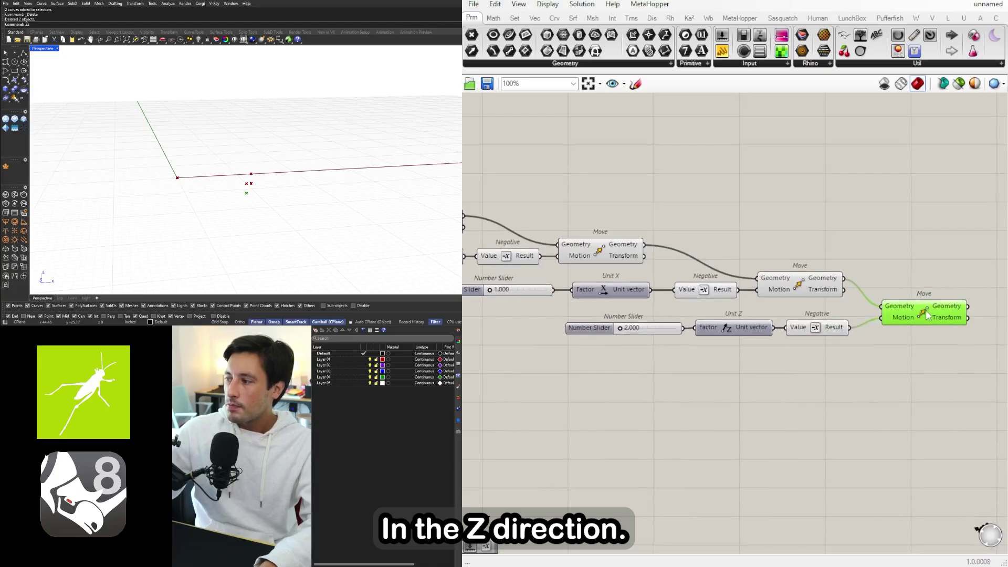
{"action": "left_click_drag", "start_coordinate": [926, 311], "coordinate": [937, 284]}
Step: Set the number slider feeding the copied Unit Z to 6.000
{"action": "double_click", "coordinate": [634, 329]}
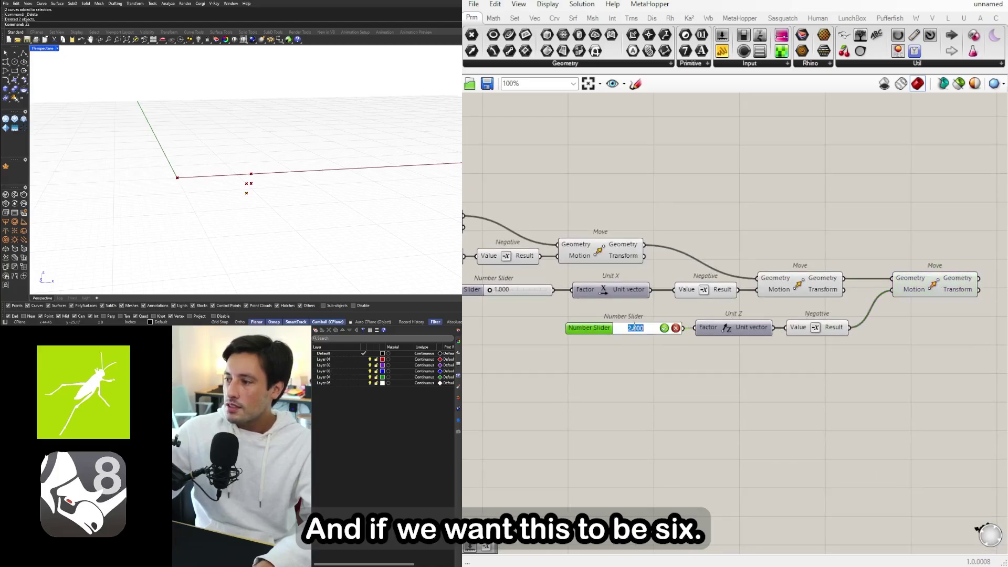
{"action": "type", "text": "6"}
{"action": "key", "text": "Return"}
Step: Reposition the 6.000 slider at the start of the definition, below the other number sliders
{"action": "right_click_drag", "start_coordinate": [644, 362], "coordinate": [778, 368]}
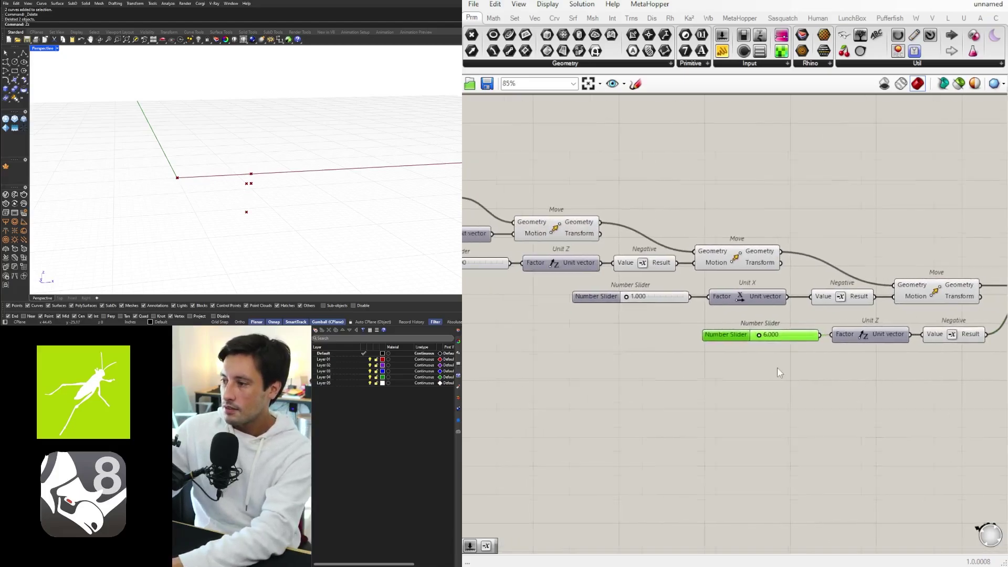
{"action": "scroll", "coordinate": [776, 368], "scroll_direction": "down", "scroll_amount": 2}
{"action": "left_click_drag", "start_coordinate": [745, 345], "coordinate": [488, 344]}
{"action": "right_click_drag", "start_coordinate": [653, 355], "coordinate": [780, 353]}
{"action": "left_click_drag", "start_coordinate": [625, 345], "coordinate": [572, 343]}
Step: Add a Subtraction component between the 2.000 and 6.000 number sliders and the components they feed
{"action": "left_click", "coordinate": [686, 366]}
{"action": "double_click", "coordinate": [688, 369]}
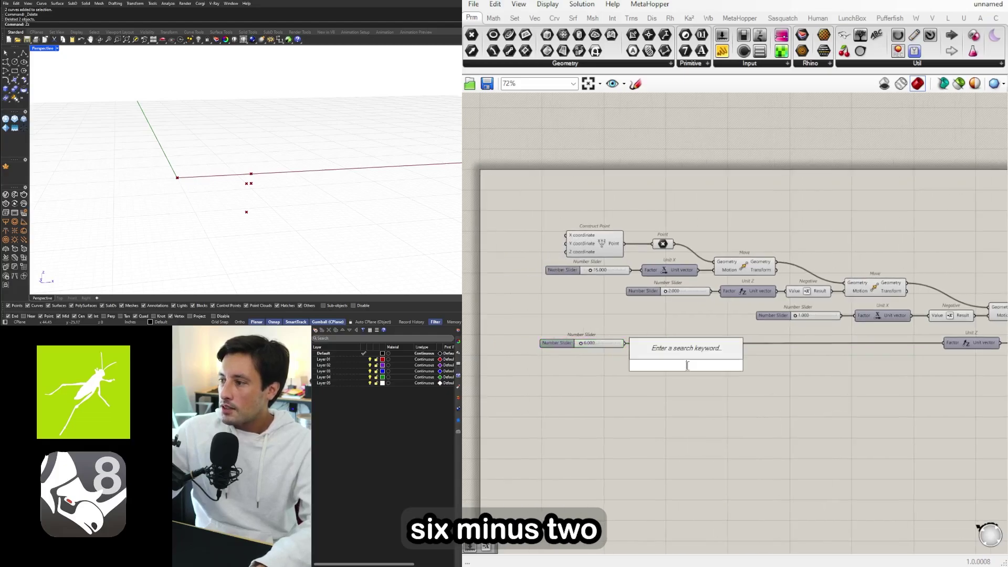
{"action": "left_click", "coordinate": [656, 295]}
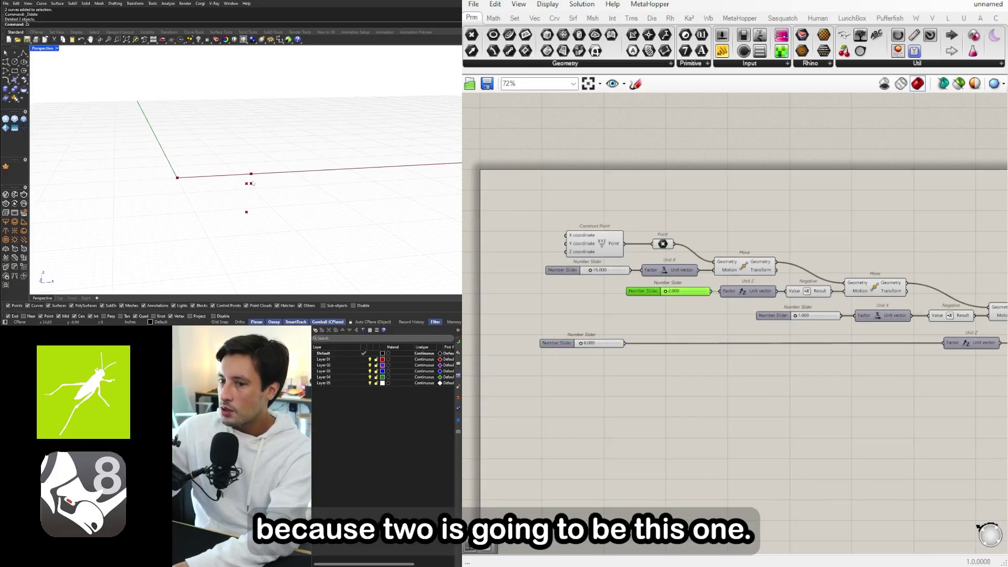
{"action": "scroll", "coordinate": [692, 339], "scroll_direction": "up", "scroll_amount": 2}
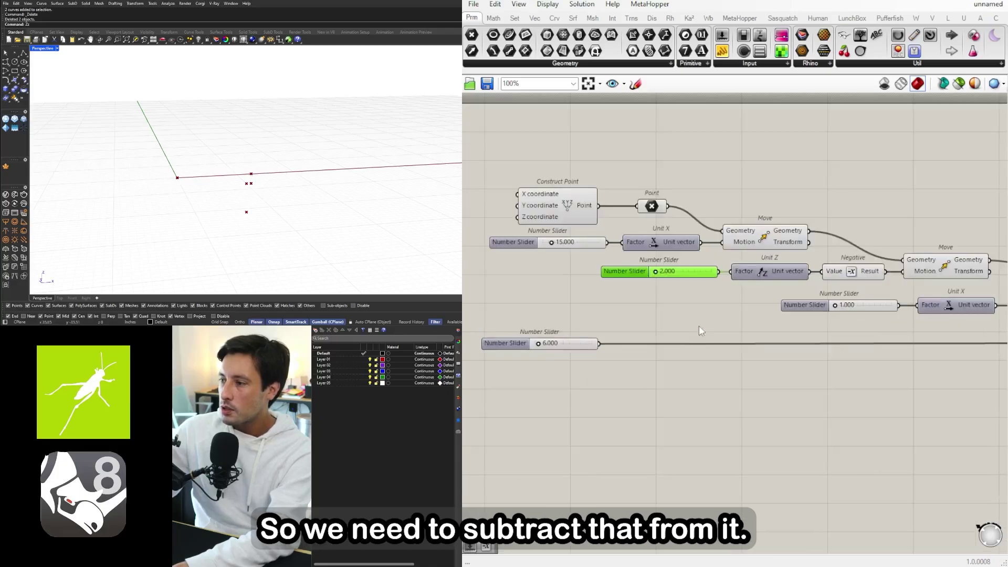
{"action": "double_click", "coordinate": [701, 326]}
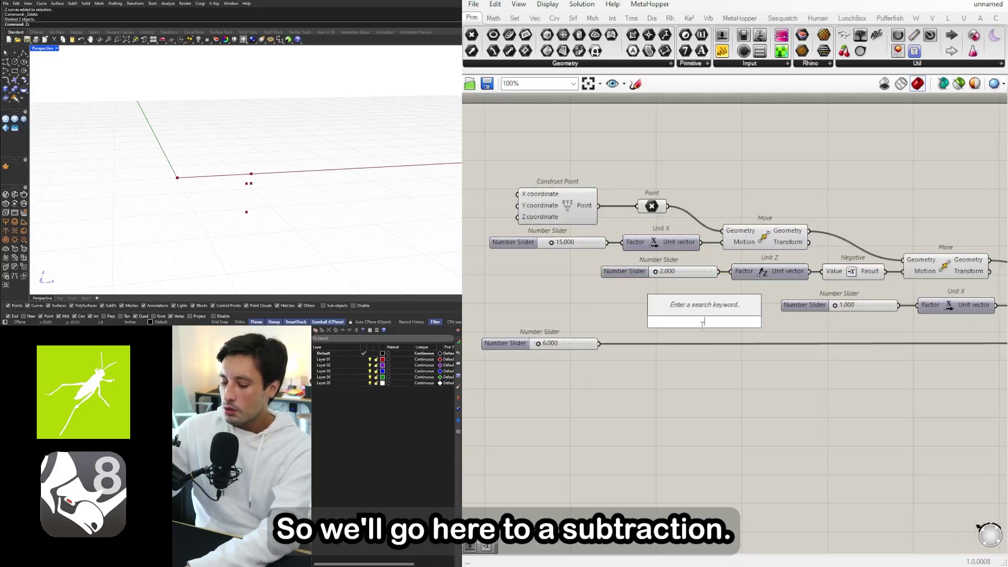
{"action": "type", "text": "subtraction"}
{"action": "key", "text": "Return"}
{"action": "left_click_drag", "start_coordinate": [701, 331], "coordinate": [738, 331]}
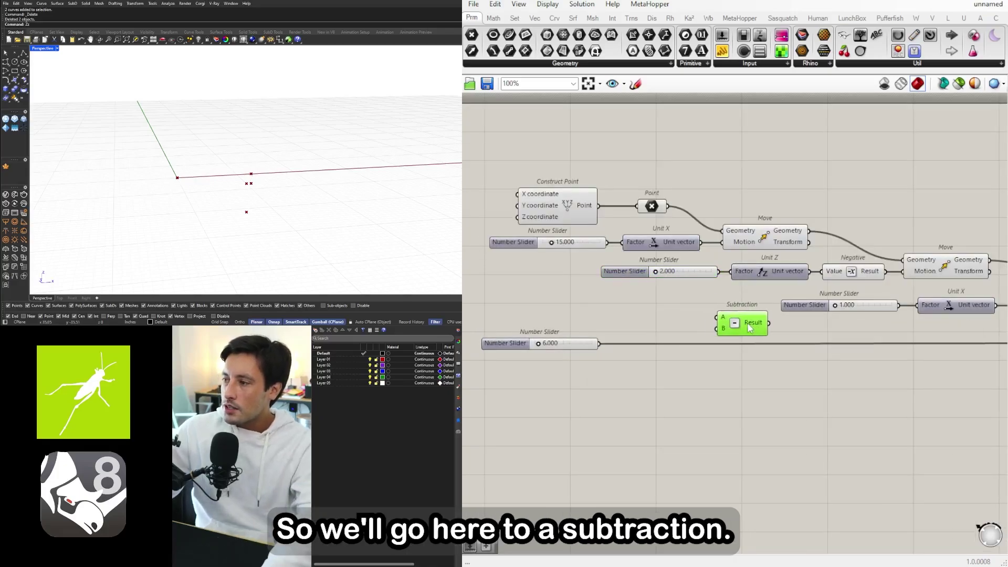
Step: Wire the 6.000 slider into Subtraction's A and the 2.000 slider into B, and feed Result into the copied Unit Z's Factor
{"action": "scroll", "coordinate": [743, 317], "scroll_direction": "down", "scroll_amount": 2}
{"action": "scroll", "coordinate": [741, 317], "scroll_direction": "up", "scroll_amount": 2}
{"action": "left_click", "coordinate": [615, 283]}
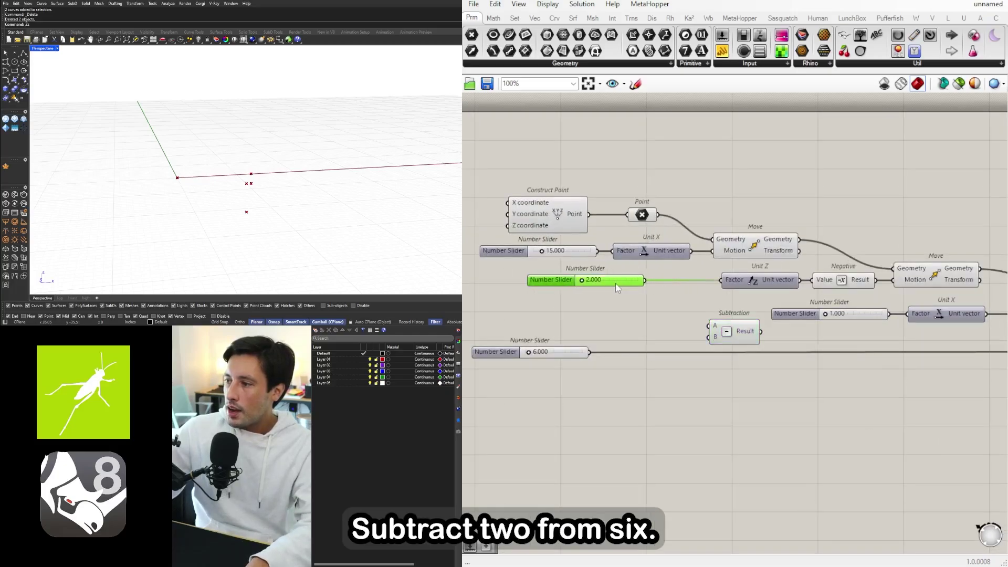
{"action": "left_click_drag", "start_coordinate": [592, 352], "coordinate": [711, 326]}
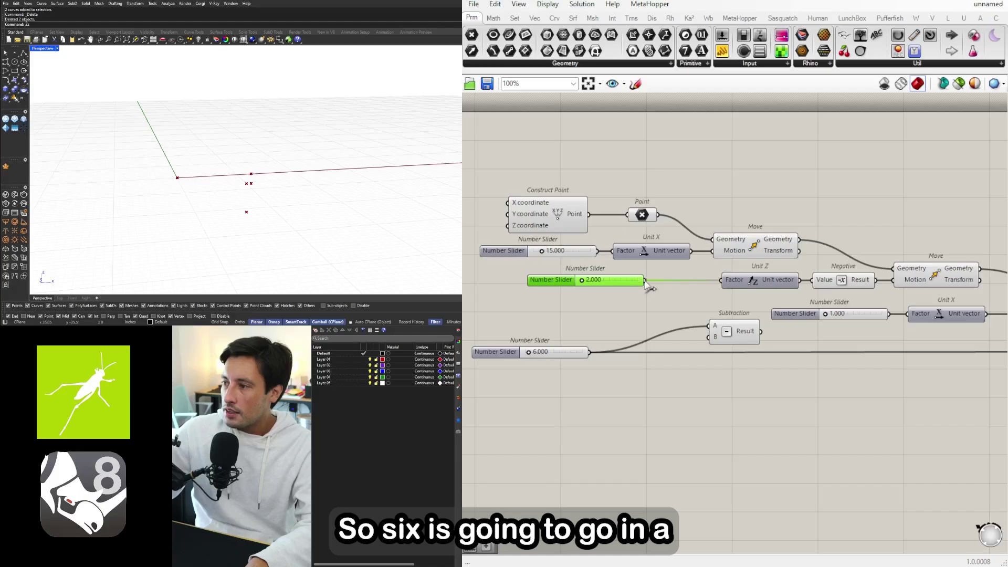
{"action": "left_click_drag", "start_coordinate": [677, 322], "coordinate": [887, 359]}
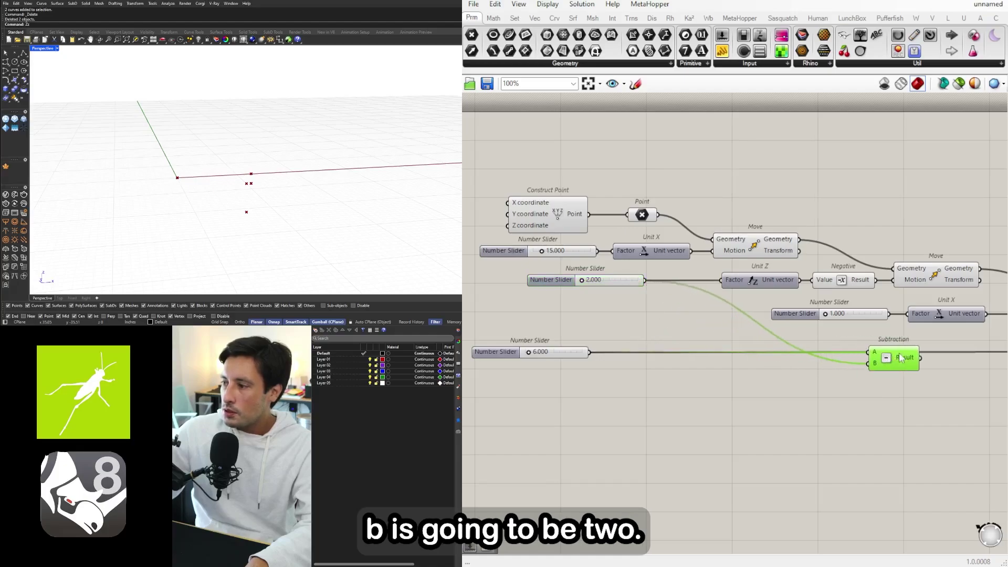
{"action": "right_click_drag", "start_coordinate": [923, 357], "coordinate": [710, 360]}
{"action": "left_click_drag", "start_coordinate": [688, 363], "coordinate": [759, 359]}
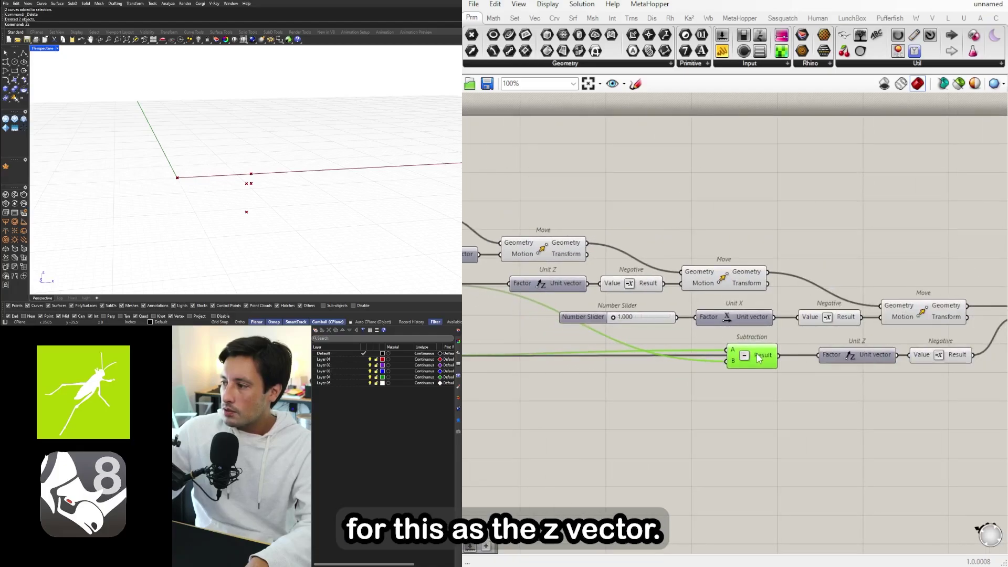
Step: Set the overall height slider feeding Subtraction's A input to 10.000
{"action": "right_click_drag", "start_coordinate": [819, 358], "coordinate": [967, 358]}
{"action": "left_click_drag", "start_coordinate": [486, 357], "coordinate": [636, 349]}
{"action": "scroll", "coordinate": [632, 361], "scroll_direction": "up", "scroll_amount": 3}
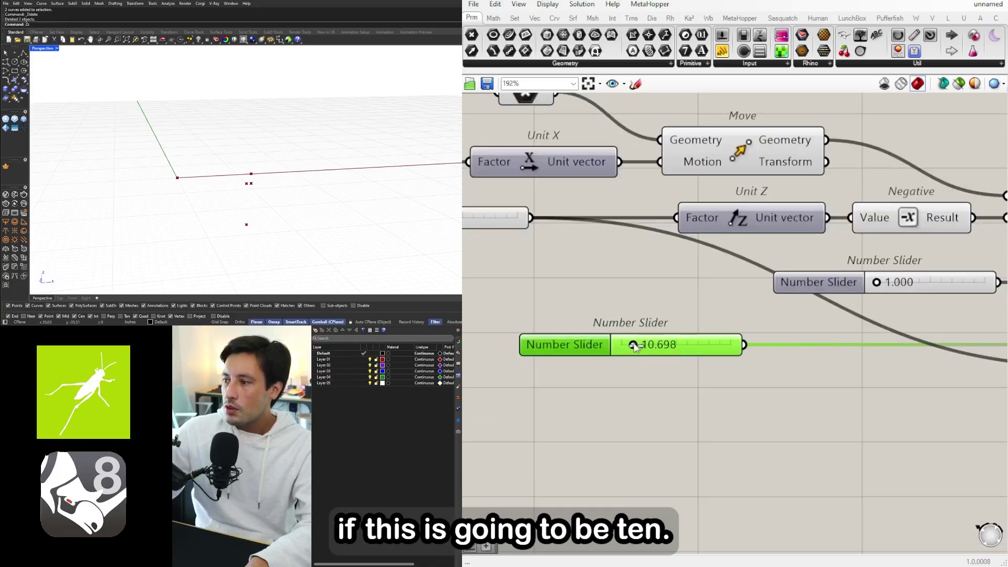
{"action": "double_click", "coordinate": [660, 345]}
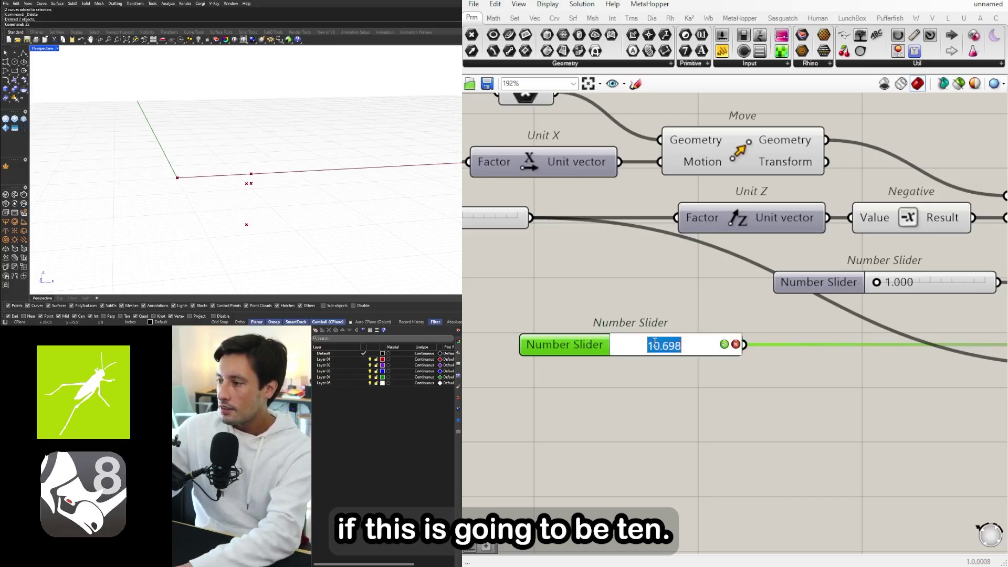
{"action": "type", "text": "10"}
{"action": "key", "text": "Return"}
Step: Try a nosing height of 4.640 on the slider shared by the first Unit Z and Subtraction's B input
{"action": "right_click_drag", "start_coordinate": [657, 344], "coordinate": [846, 382]}
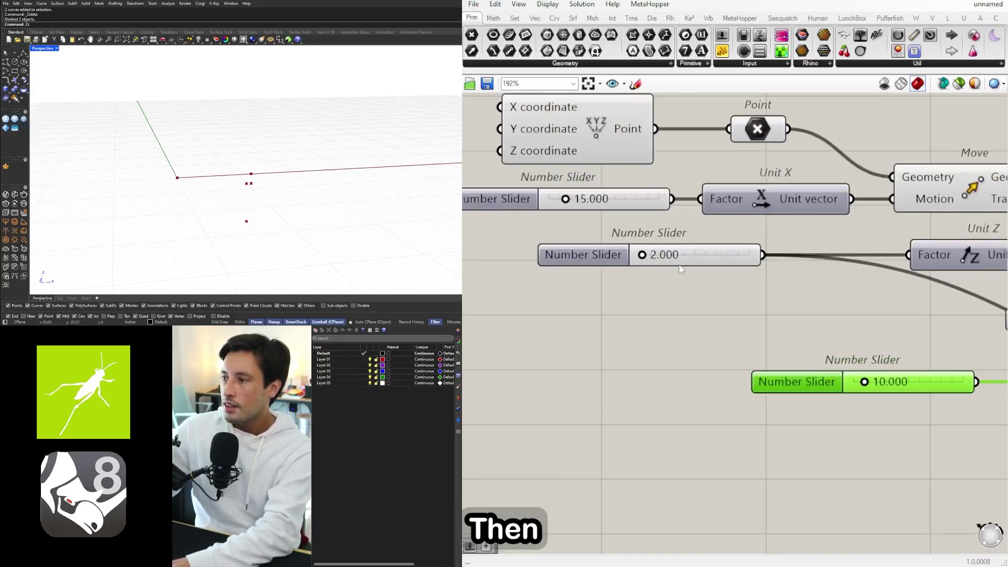
{"action": "scroll", "coordinate": [639, 263], "scroll_direction": "up", "scroll_amount": 2}
{"action": "left_click_drag", "start_coordinate": [639, 261], "coordinate": [640, 261]}
{"action": "double_click", "coordinate": [682, 266]}
{"action": "left_click", "coordinate": [906, 365]}
{"action": "right_click_drag", "start_coordinate": [906, 365], "coordinate": [766, 337]}
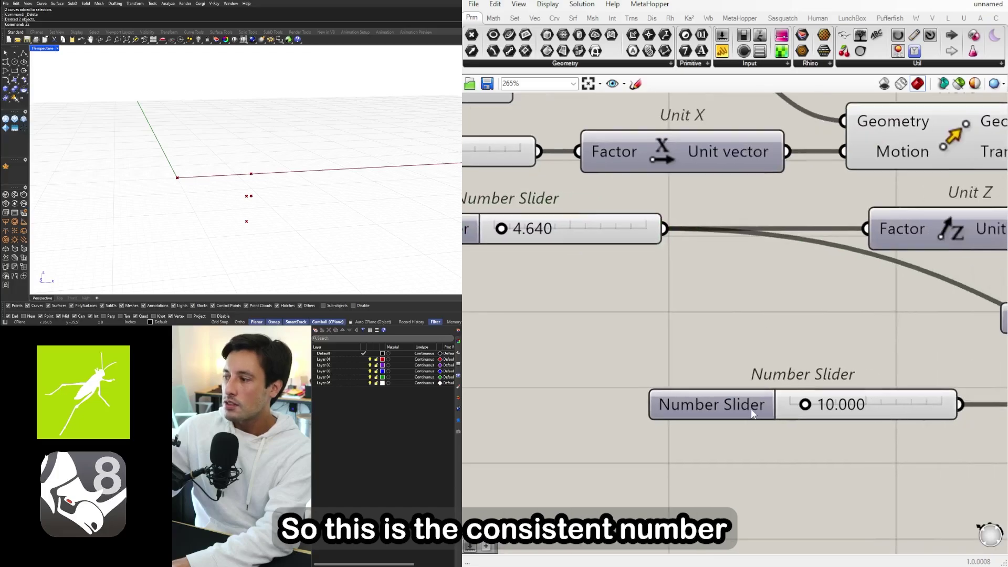
Step: Set the overall height slider feeding Subtraction's A input to 6.000
{"action": "left_click", "coordinate": [750, 408]}
{"action": "double_click", "coordinate": [842, 405]}
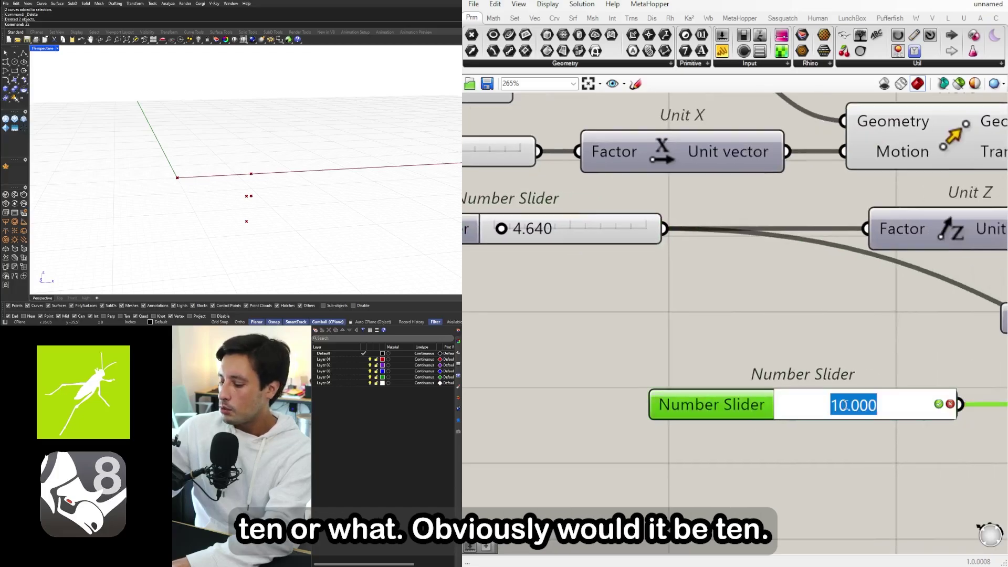
{"action": "type", "text": "6"}
{"action": "key", "text": "Return"}
Step: Set the nosing height slider feeding the first Unit Z and Subtraction's B input to 1.000
{"action": "right_click_drag", "start_coordinate": [696, 284], "coordinate": [907, 294]}
{"action": "scroll", "coordinate": [656, 236], "scroll_direction": "up", "scroll_amount": 3}
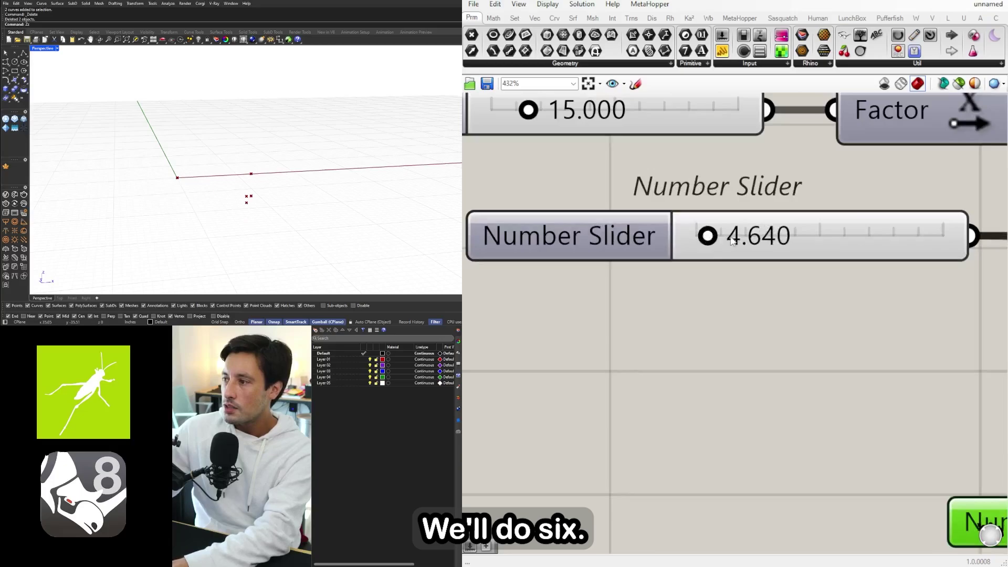
{"action": "double_click", "coordinate": [732, 237]}
{"action": "type", "text": "1"}
{"action": "key", "text": "Return"}
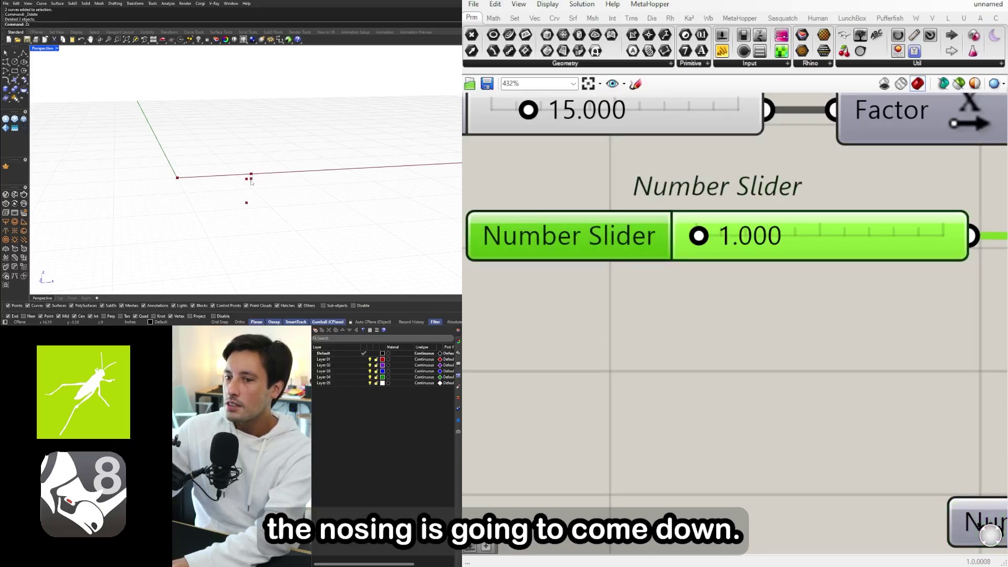
Step: Set the nosing height slider feeding the first Unit Z and Subtraction's B input to 2.000
{"action": "scroll", "coordinate": [797, 376], "scroll_direction": "down", "scroll_amount": 4}
{"action": "right_click_drag", "start_coordinate": [875, 405], "coordinate": [687, 403]}
{"action": "scroll", "coordinate": [802, 425], "scroll_direction": "down", "scroll_amount": 1}
{"action": "left_click", "coordinate": [793, 447]}
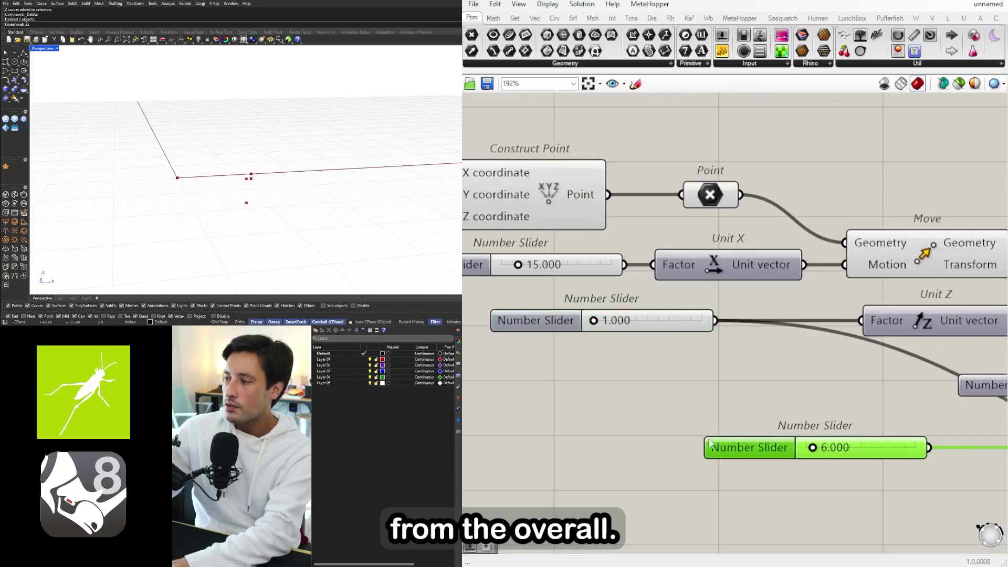
{"action": "scroll", "coordinate": [598, 339], "scroll_direction": "up", "scroll_amount": 9}
{"action": "double_click", "coordinate": [624, 324]}
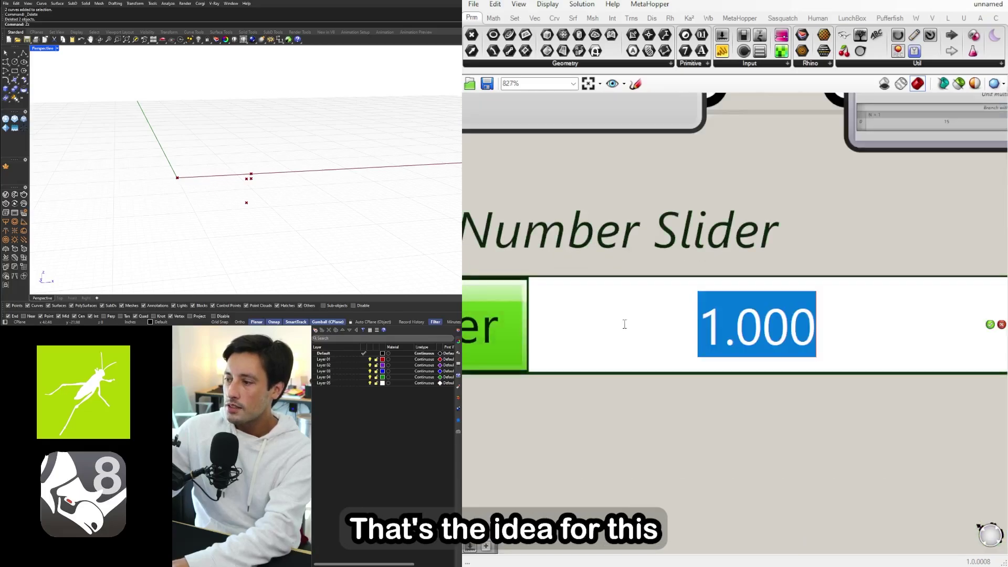
{"action": "type", "text": "2"}
{"action": "key", "text": "Return"}
{"action": "scroll", "coordinate": [739, 345], "scroll_direction": "down", "scroll_amount": 12}
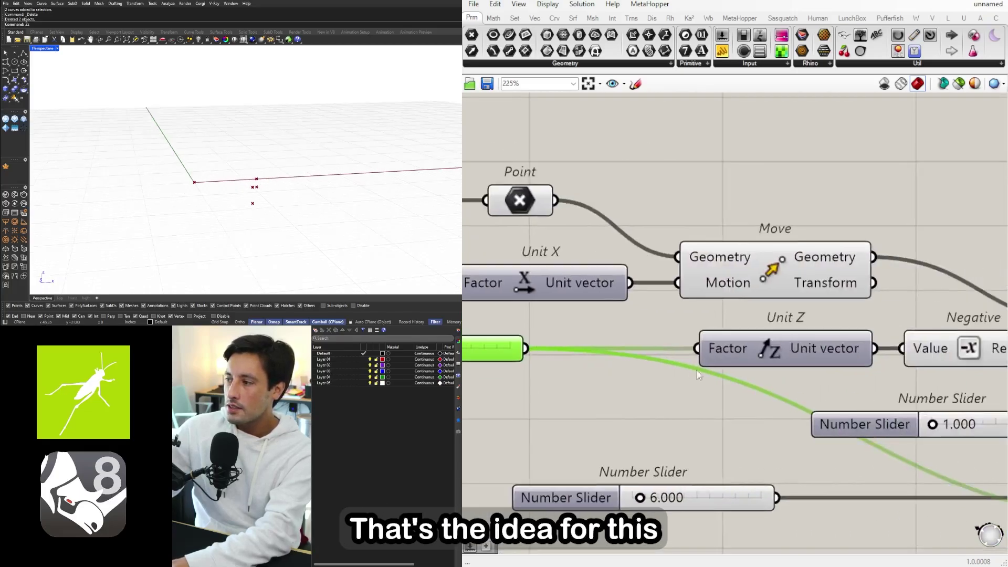
Step: Select the Move components along the chain to examine which profile point in the viewport each one produces
{"action": "right_click_drag", "start_coordinate": [989, 388], "coordinate": [823, 366]}
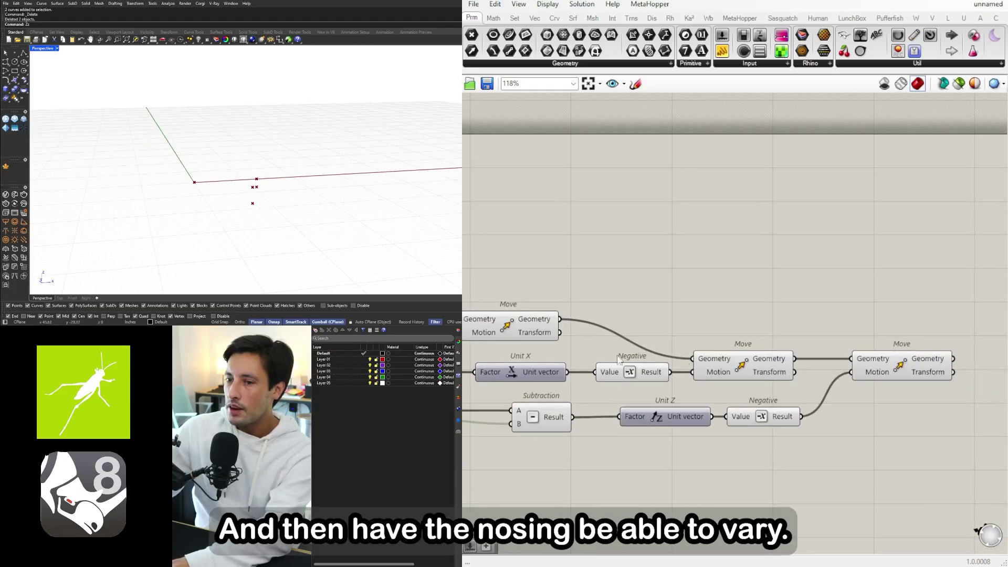
{"action": "left_click_drag", "start_coordinate": [872, 368], "coordinate": [881, 368]}
{"action": "left_click", "coordinate": [874, 323]}
{"action": "scroll", "coordinate": [792, 322], "scroll_direction": "down", "scroll_amount": 2}
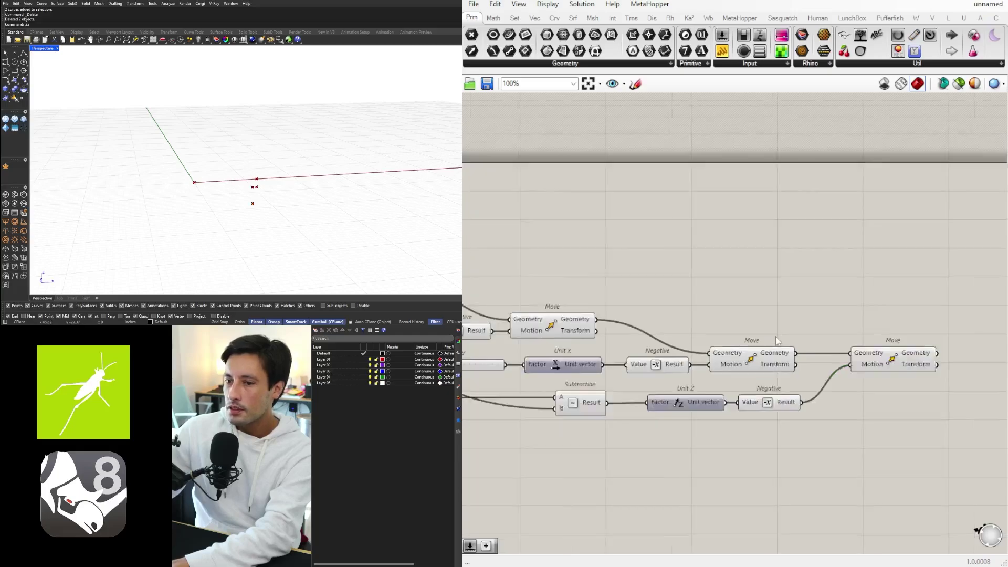
{"action": "left_click", "coordinate": [857, 351]}
{"action": "scroll", "coordinate": [230, 196], "scroll_direction": "up", "scroll_amount": 3}
{"action": "right_click_drag", "start_coordinate": [237, 198], "coordinate": [287, 199]}
{"action": "scroll", "coordinate": [300, 203], "scroll_direction": "up", "scroll_amount": 3}
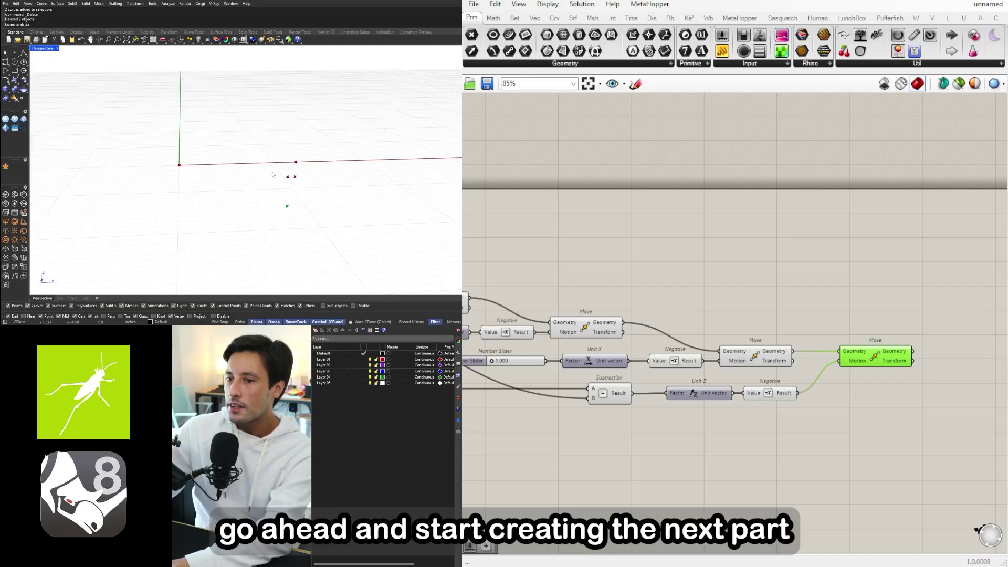
{"action": "scroll", "coordinate": [758, 346], "scroll_direction": "down", "scroll_amount": 2}
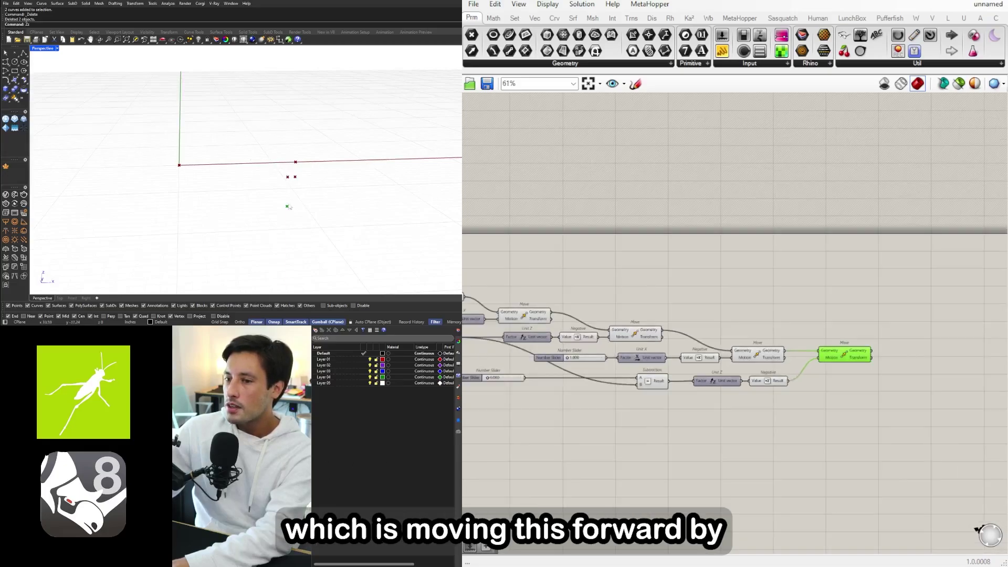
{"action": "scroll", "coordinate": [681, 389], "scroll_direction": "up", "scroll_amount": 3}
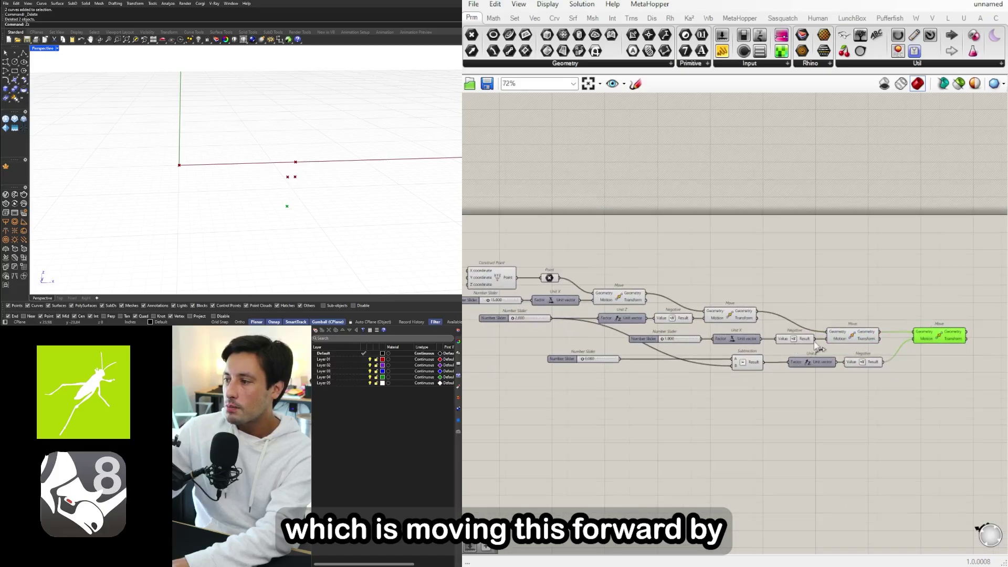
{"action": "left_click", "coordinate": [864, 338]}
{"action": "left_click", "coordinate": [679, 298]}
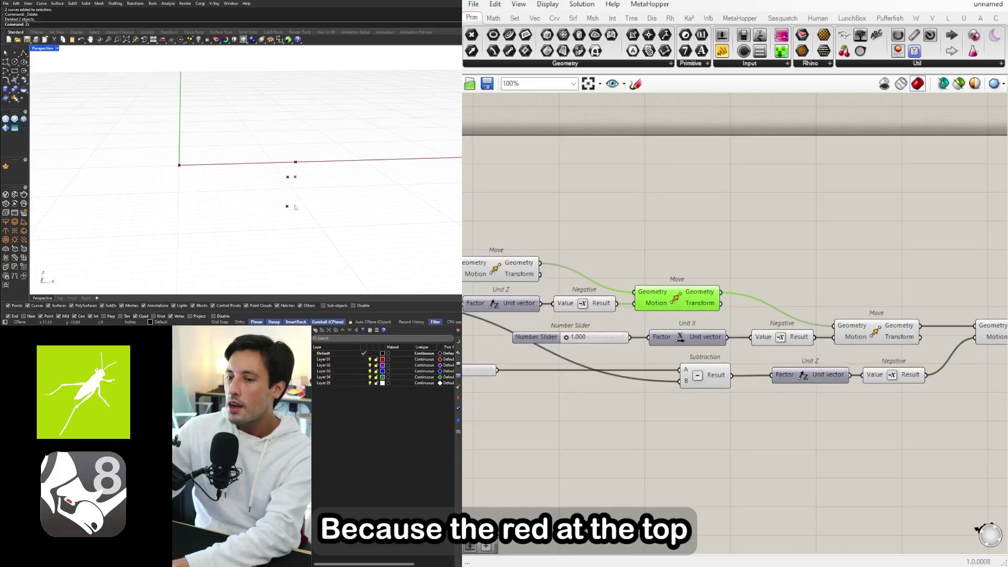
Step: Examine the tread and nosing sliders and the Moves they drive against the profile points in the viewport
{"action": "scroll", "coordinate": [293, 206], "scroll_direction": "down", "scroll_amount": 1}
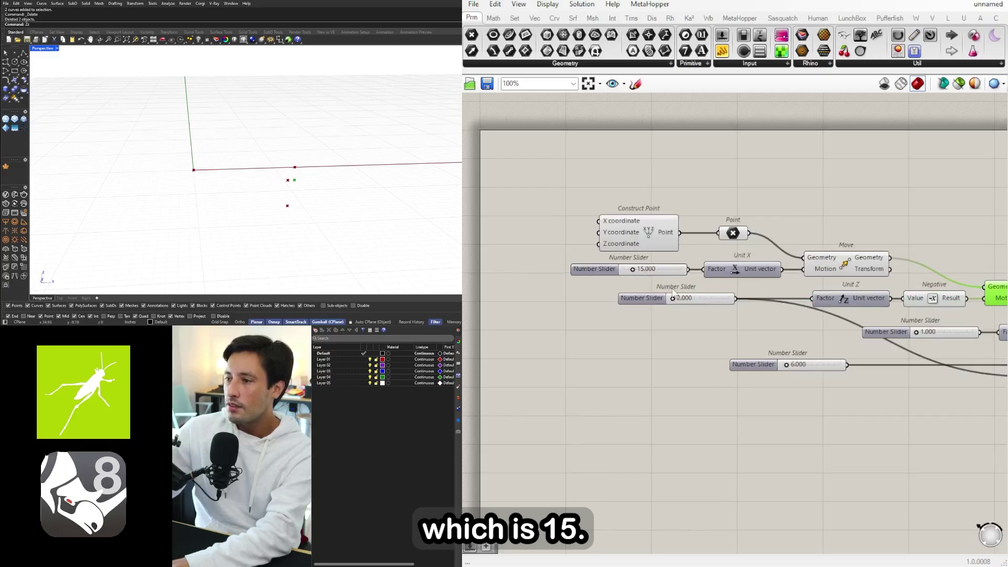
{"action": "right_click_drag", "start_coordinate": [672, 289], "coordinate": [609, 293]}
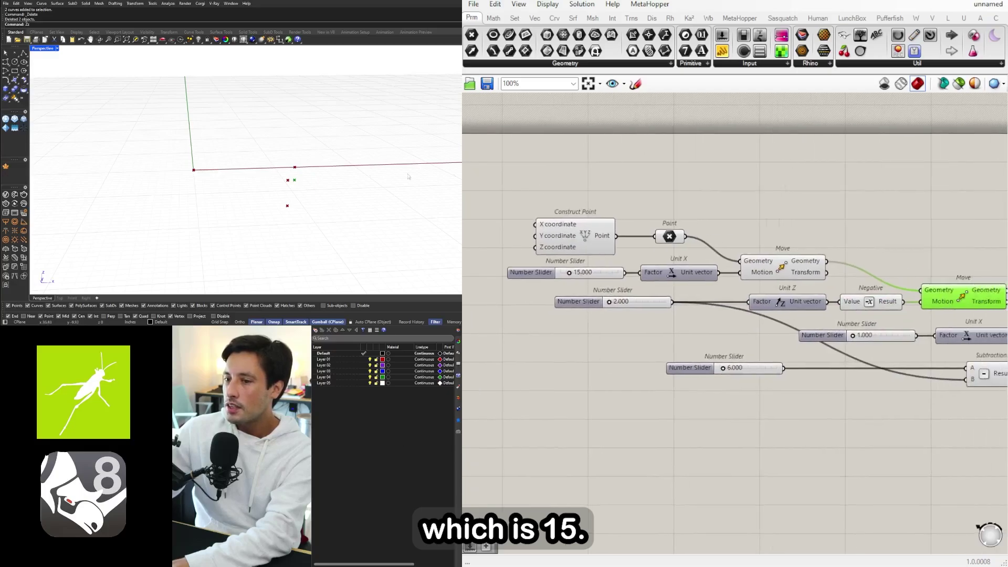
{"action": "right_click_drag", "start_coordinate": [331, 209], "coordinate": [301, 212]}
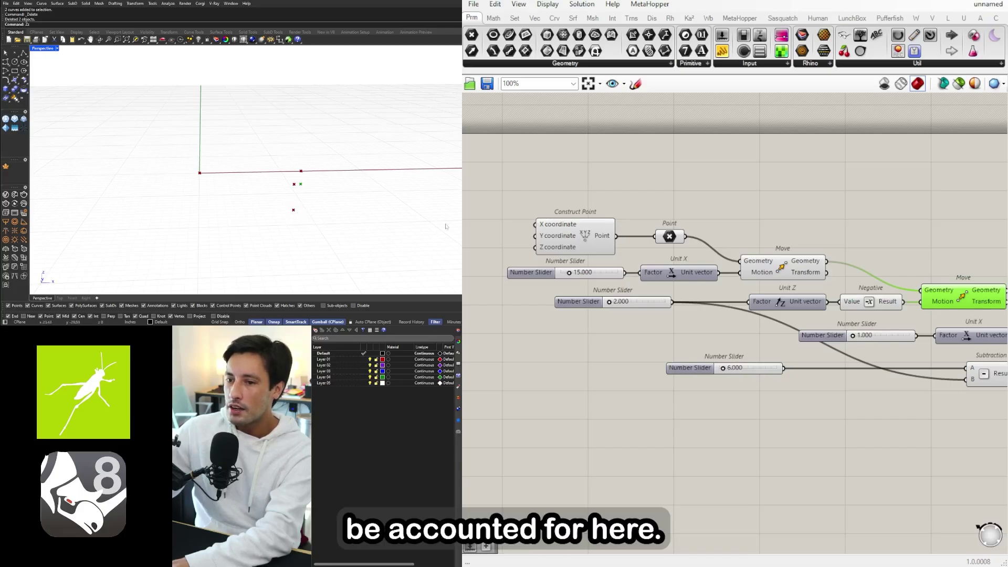
{"action": "scroll", "coordinate": [721, 331], "scroll_direction": "down", "scroll_amount": 2}
{"action": "right_click_drag", "start_coordinate": [997, 318], "coordinate": [721, 295]}
{"action": "left_click", "coordinate": [727, 301]}
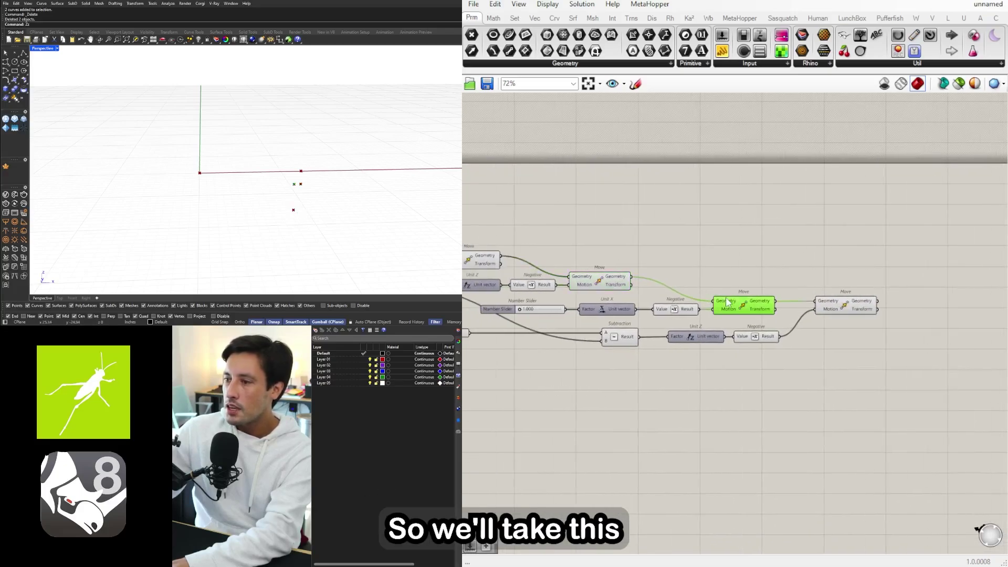
{"action": "right_click_drag", "start_coordinate": [612, 294], "coordinate": [736, 295]}
{"action": "scroll", "coordinate": [909, 331], "scroll_direction": "up", "scroll_amount": 1}
Step: Reposition the last Move component in the chain lower, level with its Unit Z and Negative components
{"action": "left_click", "coordinate": [963, 308]}
{"action": "right_click_drag", "start_coordinate": [915, 306], "coordinate": [725, 308]}
{"action": "left_click_drag", "start_coordinate": [790, 307], "coordinate": [772, 340]}
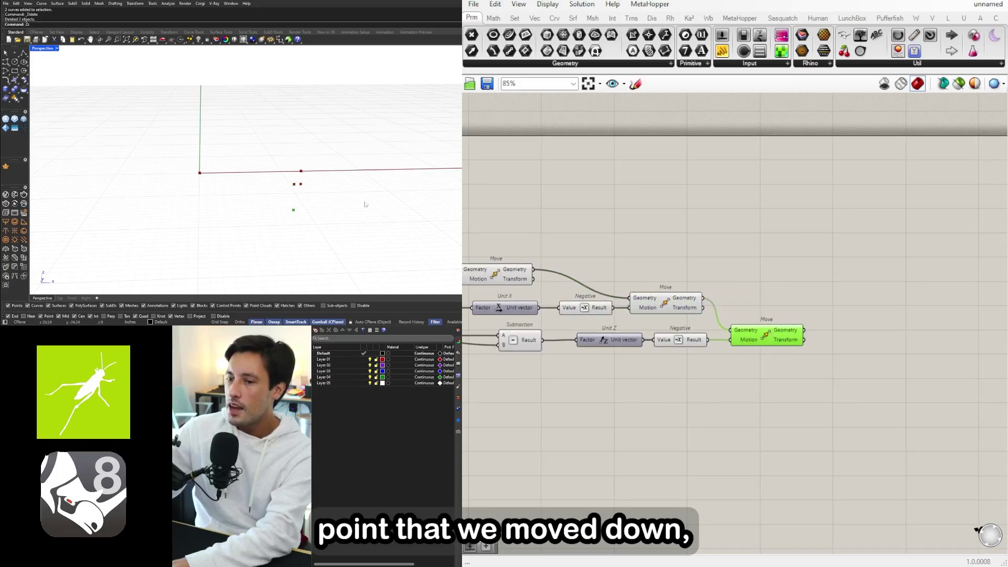
Step: Duplicate the nosing-depth Unit X, Negative and Move components without their slider, placing the copy below the end of the chain
{"action": "right_click_drag", "start_coordinate": [556, 320], "coordinate": [732, 295]}
{"action": "left_click", "coordinate": [831, 285]}
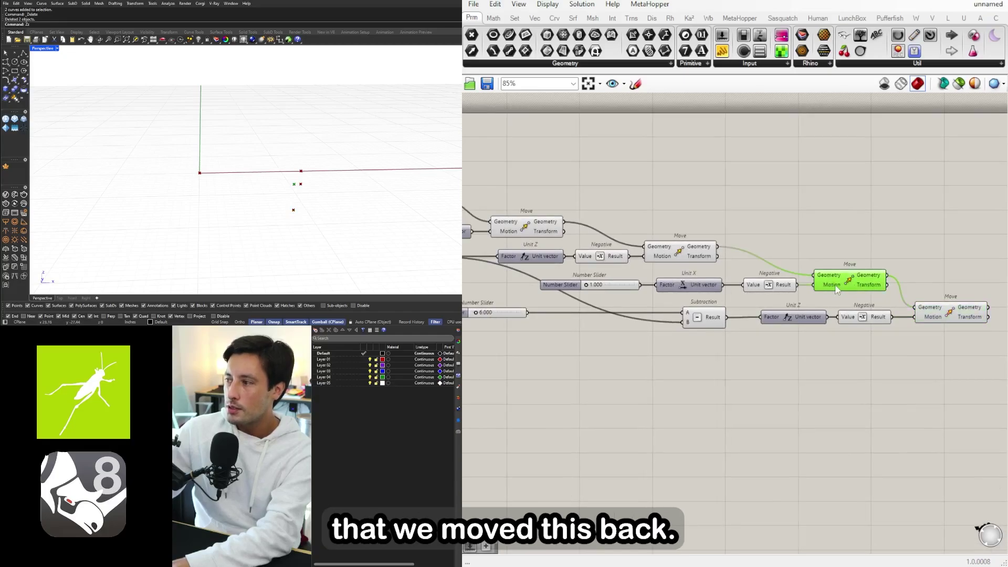
{"action": "right_click_drag", "start_coordinate": [835, 284], "coordinate": [809, 283]}
{"action": "left_click_drag", "start_coordinate": [842, 294], "coordinate": [632, 283]}
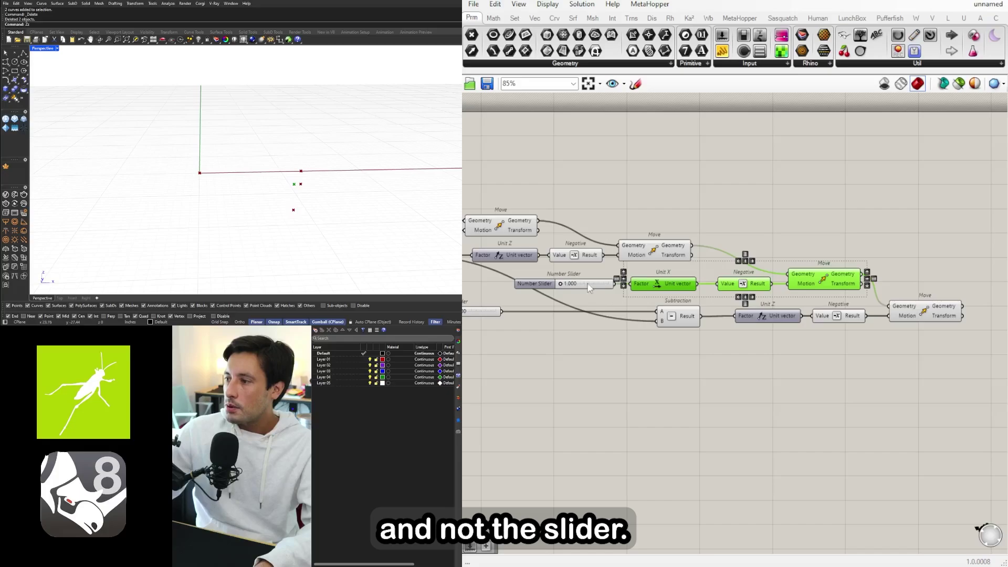
{"action": "right_click_drag", "start_coordinate": [761, 346], "coordinate": [698, 345]}
{"action": "left_click_drag", "start_coordinate": [752, 280], "coordinate": [954, 341], "text": "alt"}
{"action": "left_click", "coordinate": [935, 322]}
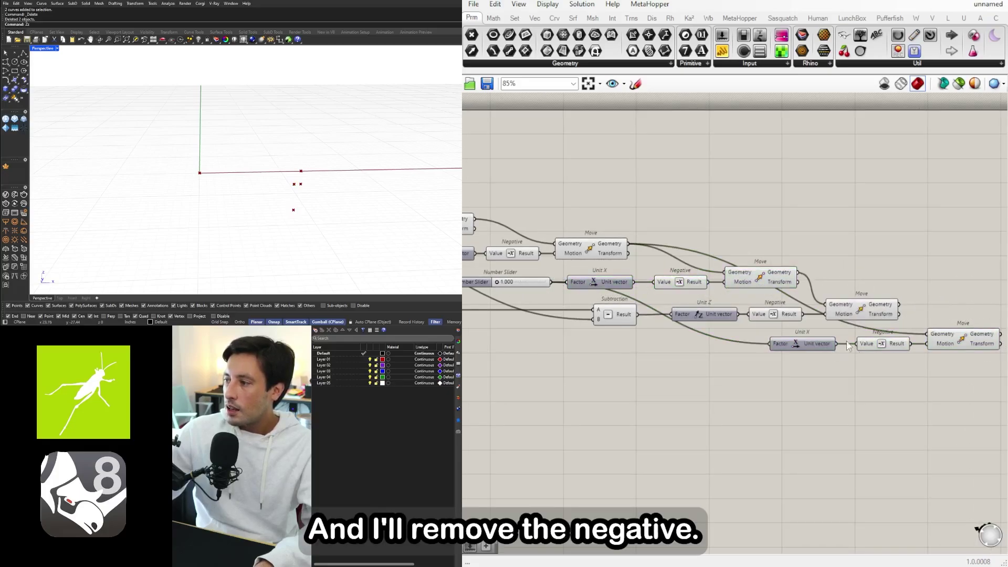
Step: Delete the copied Negative, wire the copied Unit X into the new Move's Motion, and feed its Geometry from the preceding Move
{"action": "left_click", "coordinate": [882, 344]}
{"action": "key", "text": "Delete"}
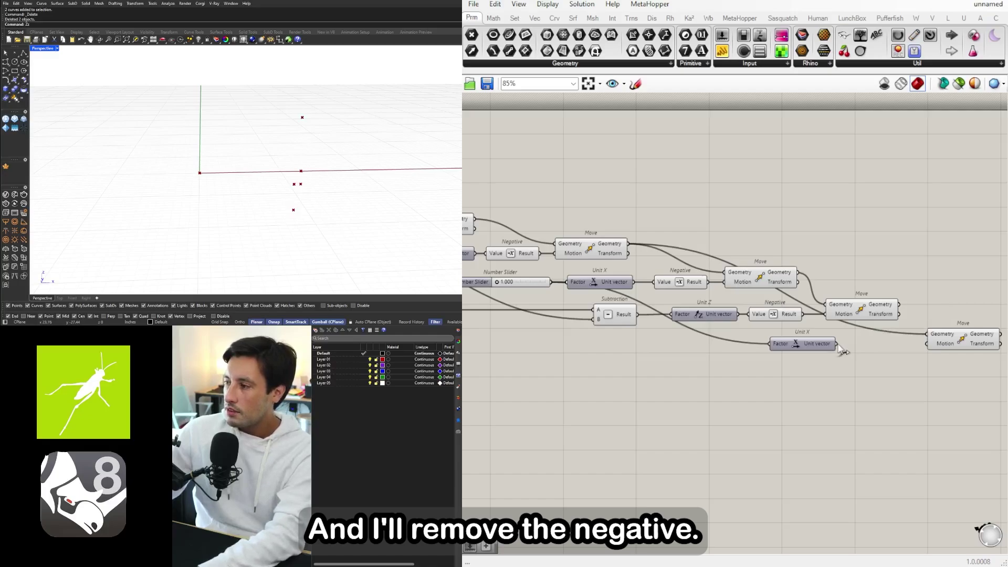
{"action": "left_click_drag", "start_coordinate": [835, 343], "coordinate": [927, 343]}
{"action": "left_click_drag", "start_coordinate": [798, 345], "coordinate": [850, 345]}
{"action": "left_click_drag", "start_coordinate": [899, 305], "coordinate": [954, 314]}
Step: Test the nosing depth slider feeding both Unit X components at 2.603 and restore it to 1.000
{"action": "scroll", "coordinate": [576, 300], "scroll_direction": "up", "scroll_amount": 5}
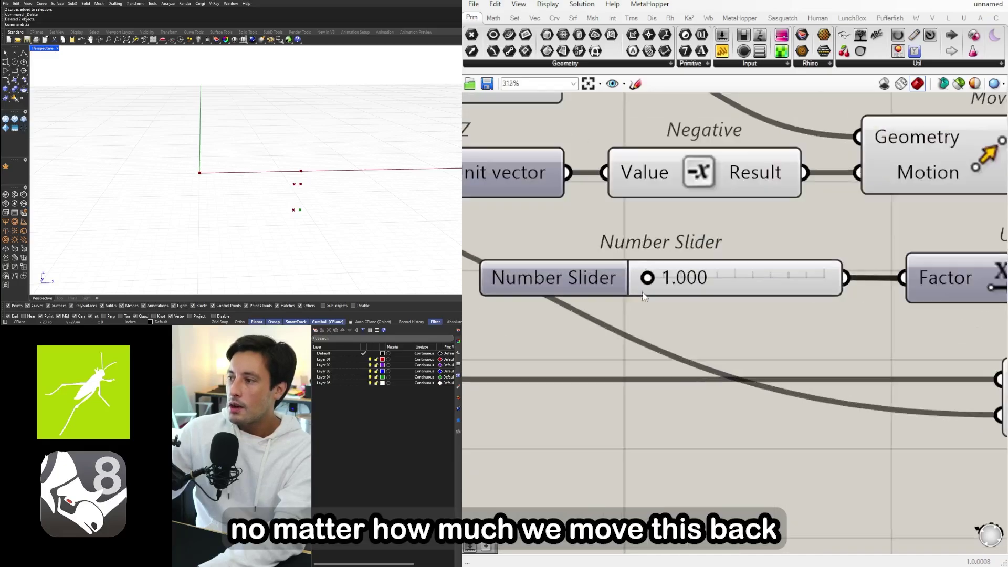
{"action": "left_click_drag", "start_coordinate": [648, 278], "coordinate": [649, 278]}
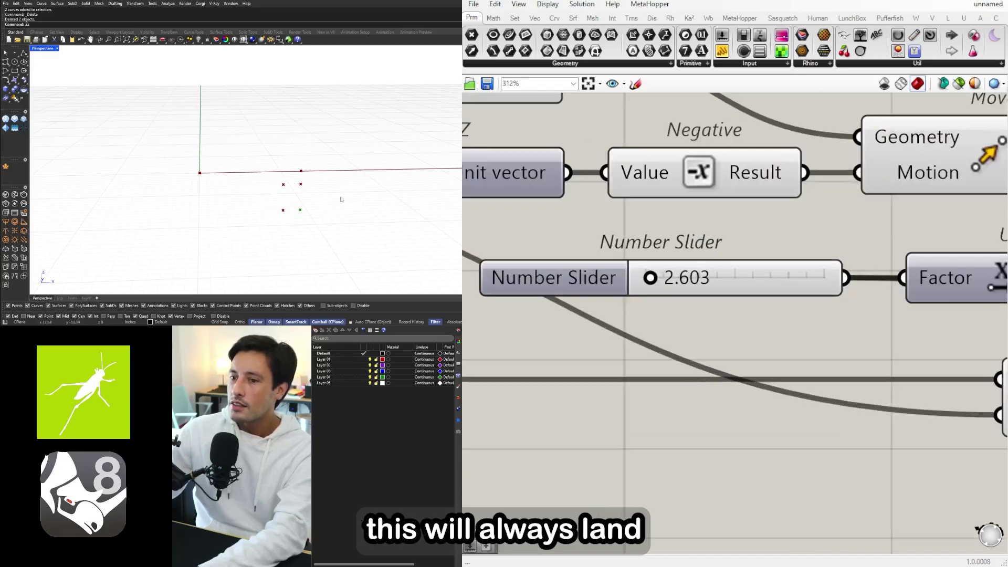
{"action": "double_click", "coordinate": [665, 286]}
{"action": "type", "text": "1"}
{"action": "key", "text": "Return"}
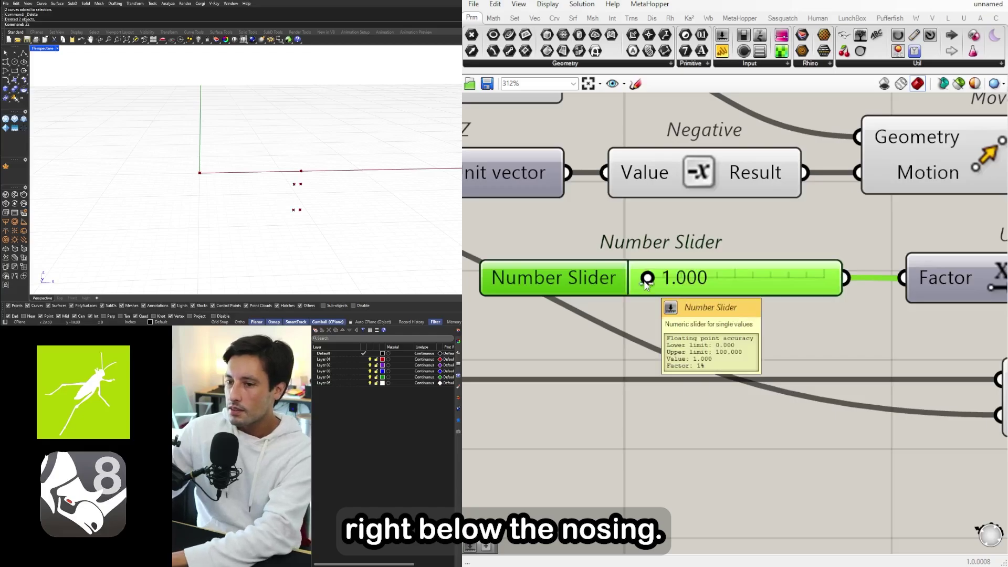
Step: Select the new last Move, the first Move and the starting Point to examine which viewport point each one produces
{"action": "scroll", "coordinate": [652, 278], "scroll_direction": "down", "scroll_amount": 6}
{"action": "left_click_drag", "start_coordinate": [759, 338], "coordinate": [757, 332]}
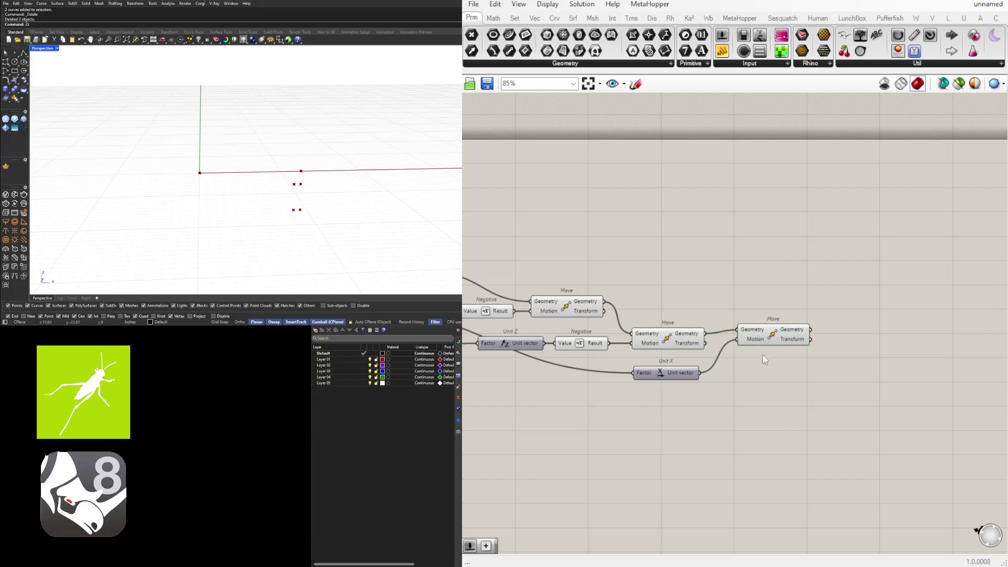
{"action": "left_click", "coordinate": [764, 340]}
{"action": "right_click_drag", "start_coordinate": [689, 322], "coordinate": [851, 317]}
{"action": "scroll", "coordinate": [851, 316], "scroll_direction": "down", "scroll_amount": 2}
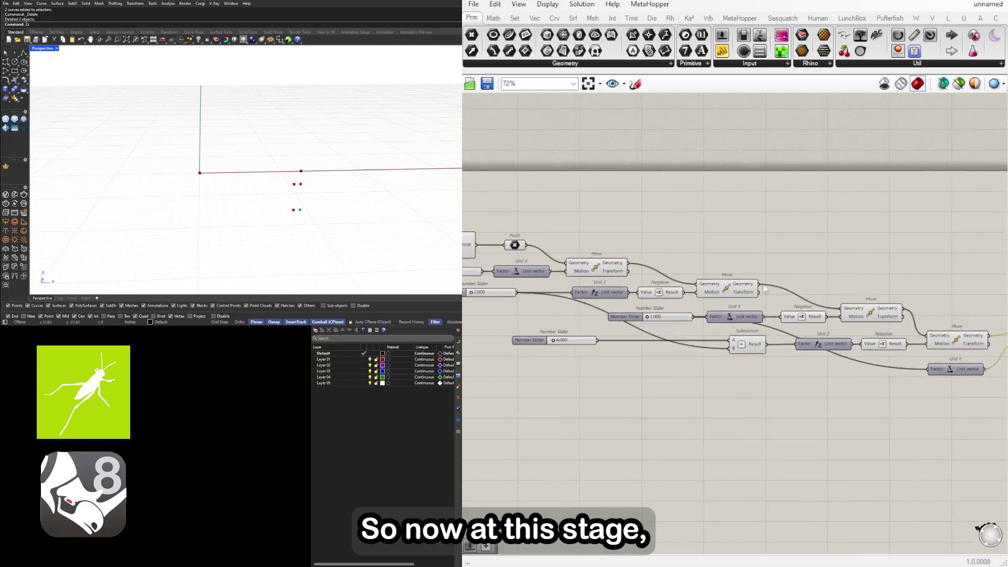
{"action": "left_click", "coordinate": [593, 269]}
{"action": "right_click_drag", "start_coordinate": [522, 251], "coordinate": [632, 251]}
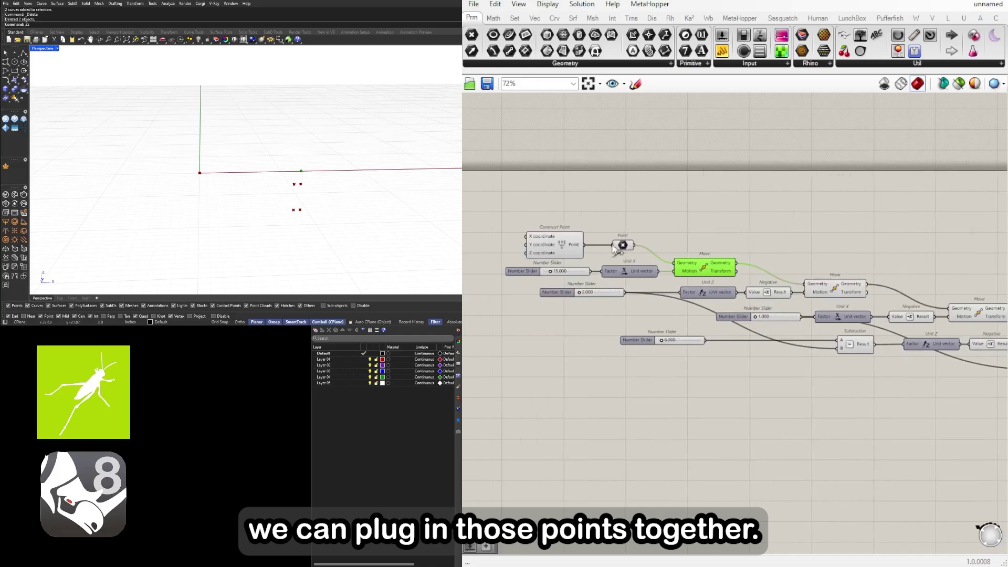
{"action": "left_click", "coordinate": [619, 245]}
{"action": "scroll", "coordinate": [619, 245], "scroll_direction": "up", "scroll_amount": 1}
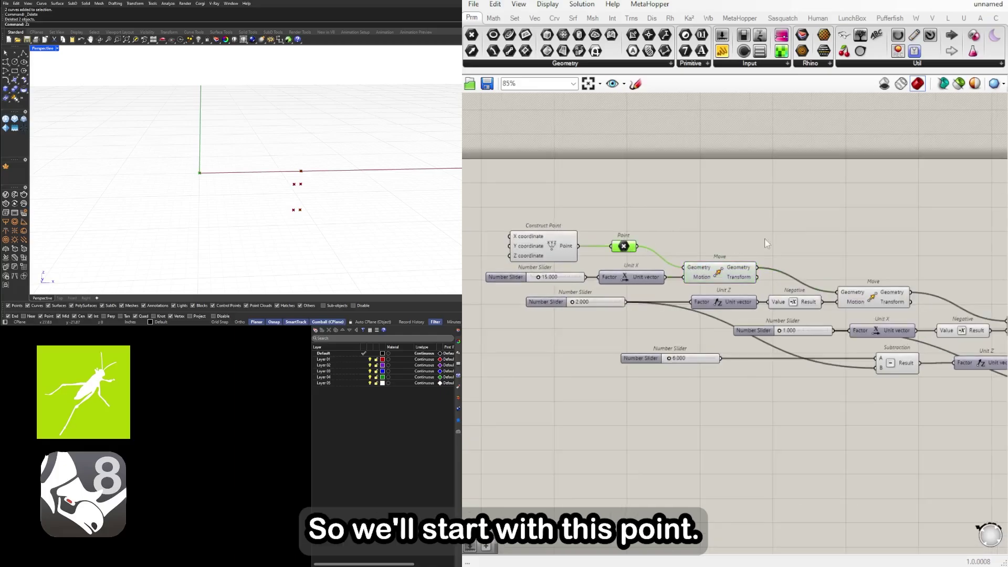
Step: Add a PolyLine component above the chain and connect the starting Point to its Vertices input
{"action": "double_click", "coordinate": [782, 248]}
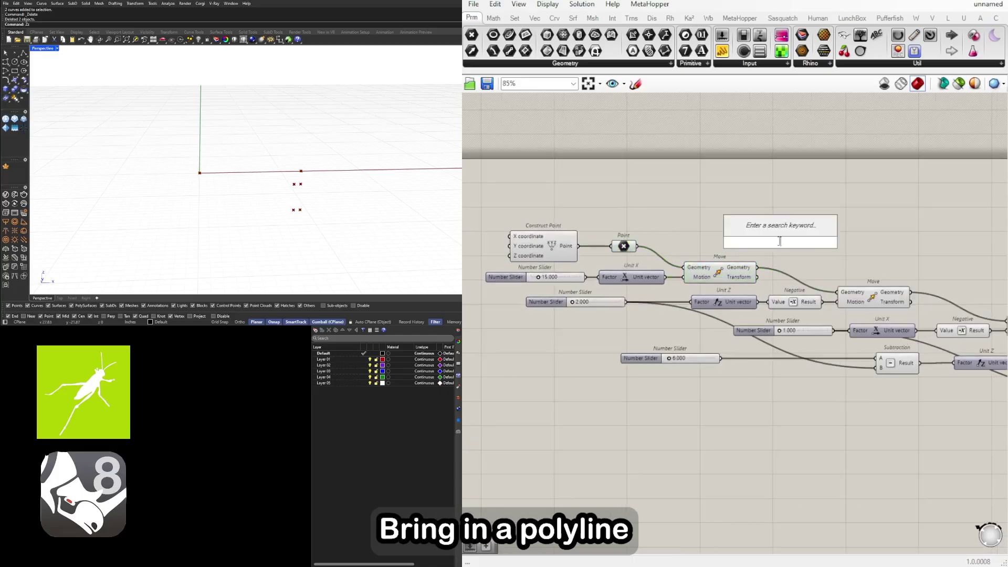
{"action": "type", "text": "polyl"}
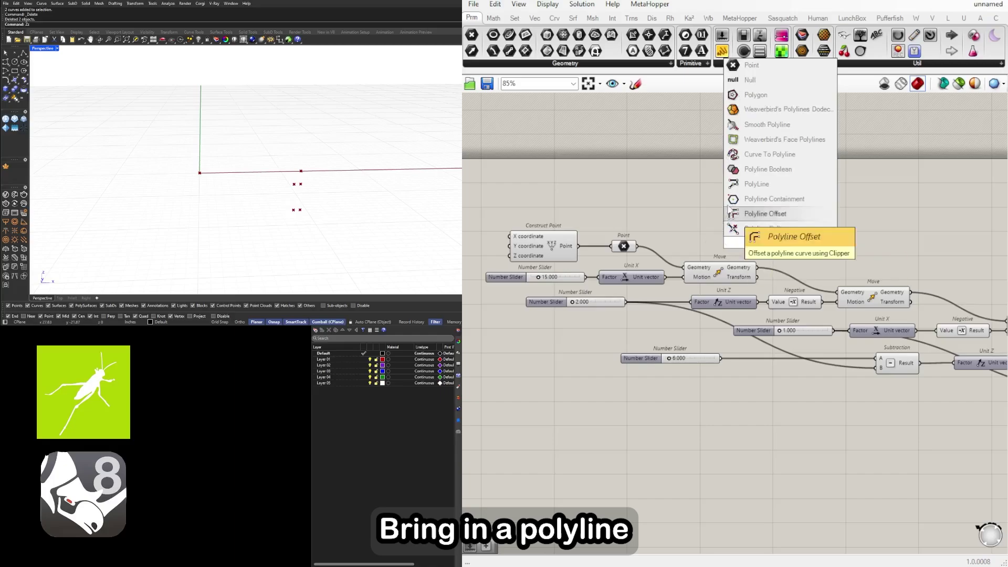
{"action": "left_click", "coordinate": [756, 183]}
{"action": "left_click_drag", "start_coordinate": [779, 240], "coordinate": [864, 242]}
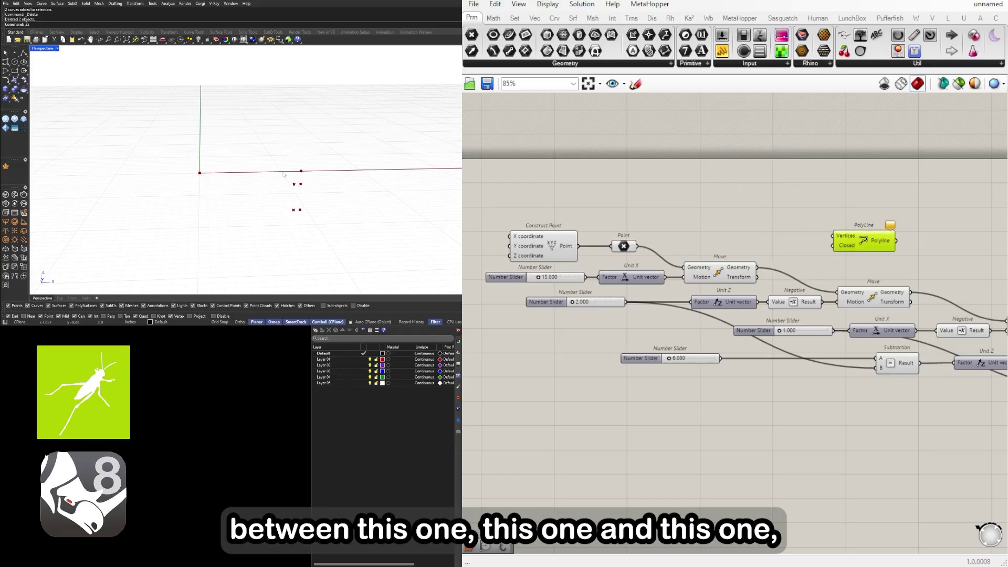
{"action": "left_click_drag", "start_coordinate": [637, 246], "coordinate": [942, 241]}
Step: Add the Geometry outputs of the first and second Moves to the PolyLine's Vertices input, after the starting Point
{"action": "left_click", "coordinate": [738, 272]}
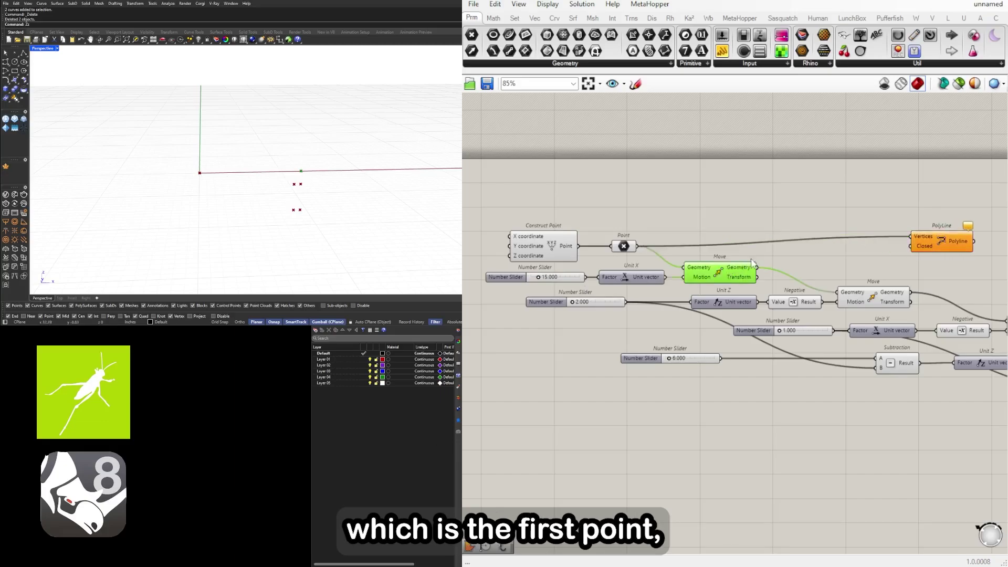
{"action": "left_click_drag", "start_coordinate": [883, 250], "coordinate": [979, 241], "text": "shift"}
{"action": "left_click_drag", "start_coordinate": [915, 297], "coordinate": [972, 248], "text": "shift"}
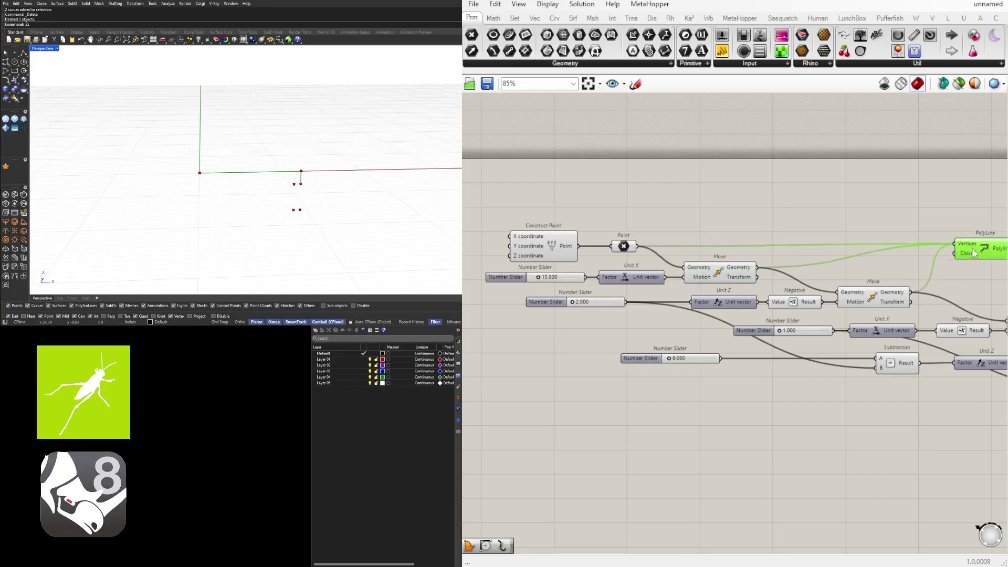
{"action": "right_click_drag", "start_coordinate": [946, 246], "coordinate": [699, 252]}
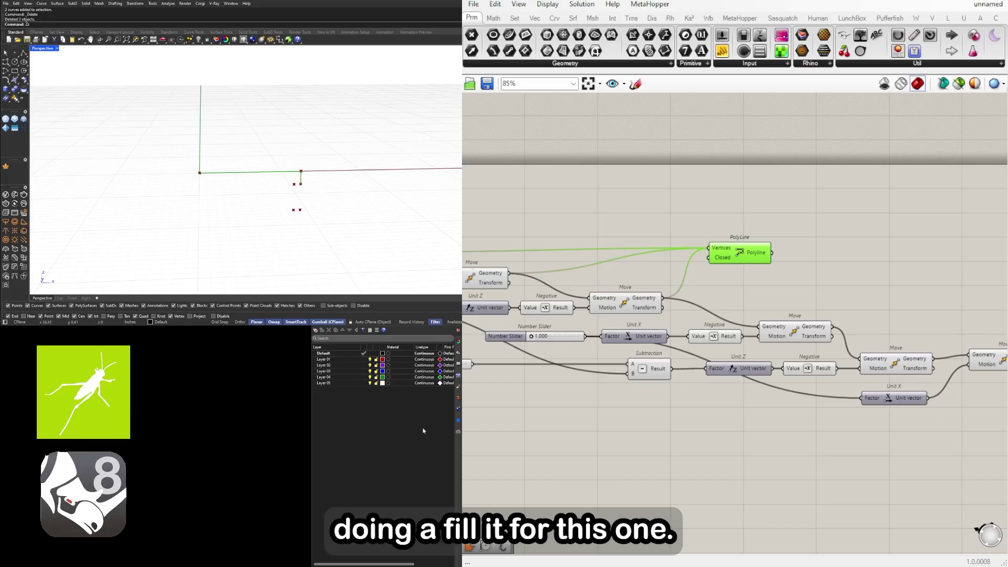
Step: Add a Fillet component beside the PolyLine and connect the Polyline output to its Curve input
{"action": "scroll", "coordinate": [826, 245], "scroll_direction": "up", "scroll_amount": 2}
{"action": "double_click", "coordinate": [797, 266]}
{"action": "type", "text": "fi"}
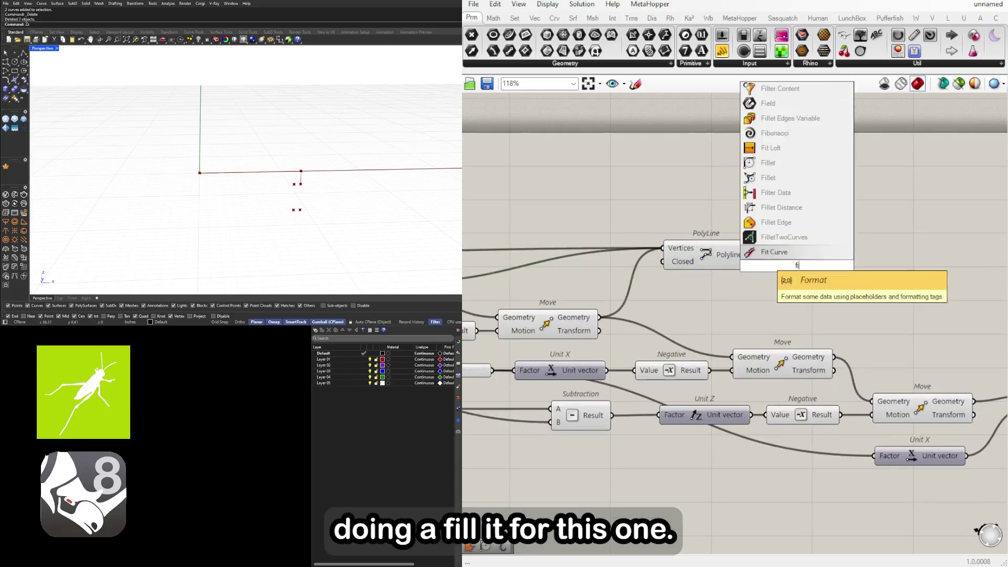
{"action": "type", "text": "llet"}
{"action": "key", "text": "Return"}
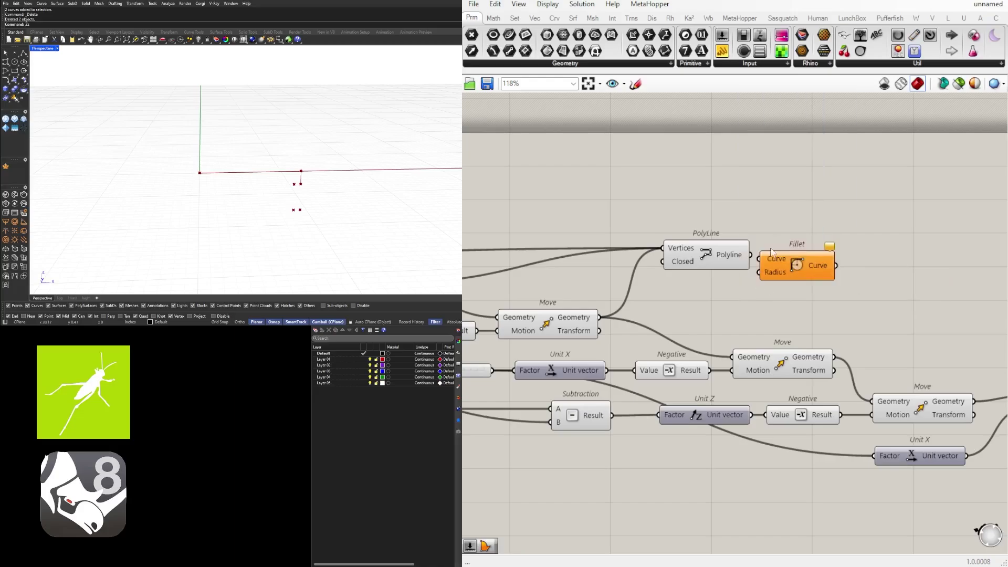
{"action": "left_click_drag", "start_coordinate": [791, 255], "coordinate": [836, 233]}
Step: Create a number slider set to 0.500 and connect it to the Fillet's Radius input
{"action": "double_click", "coordinate": [670, 227]}
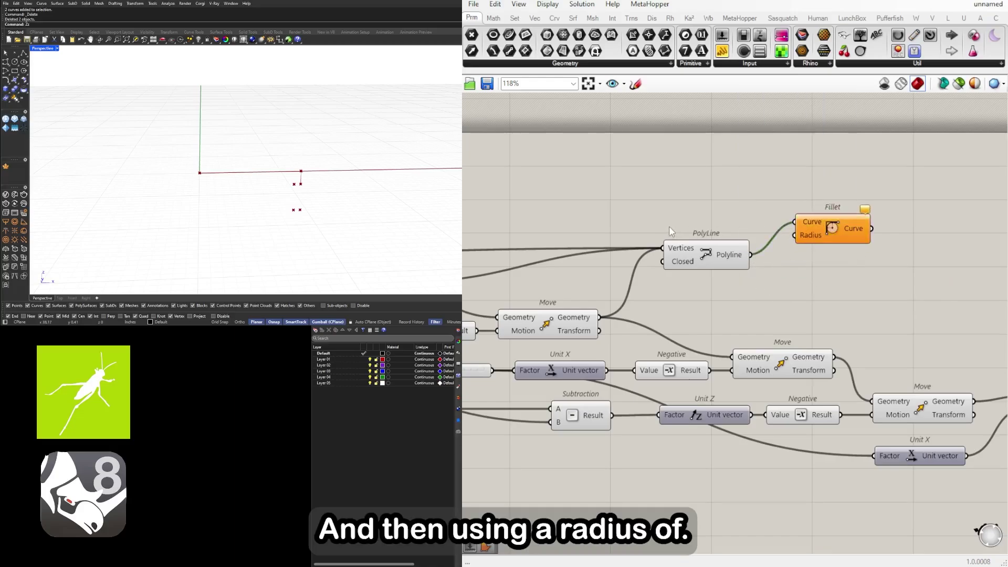
{"action": "type", "text": "0.5"}
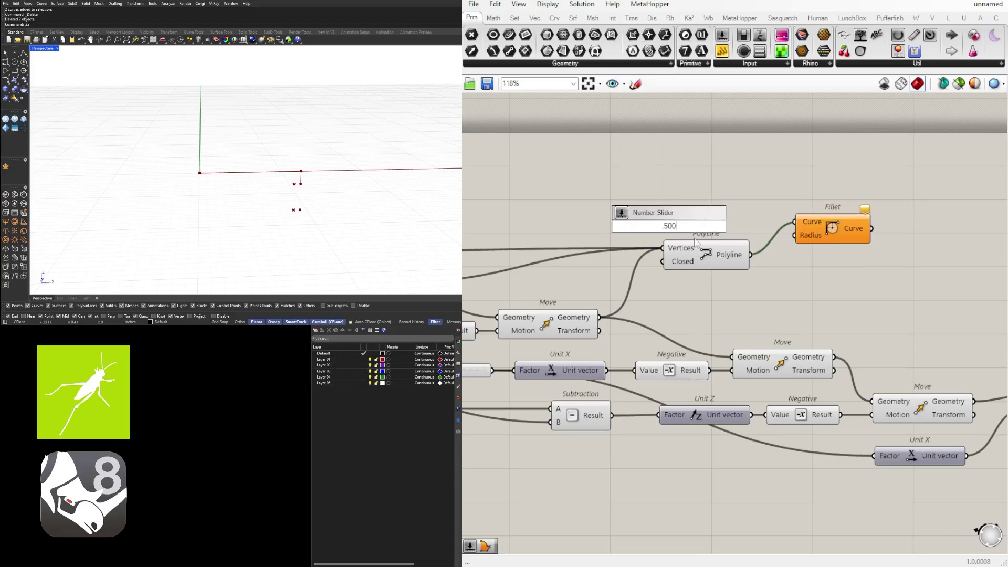
{"action": "key", "text": "Return"}
{"action": "scroll", "coordinate": [735, 226], "scroll_direction": "up", "scroll_amount": 2}
{"action": "left_click_drag", "start_coordinate": [760, 223], "coordinate": [819, 237]}
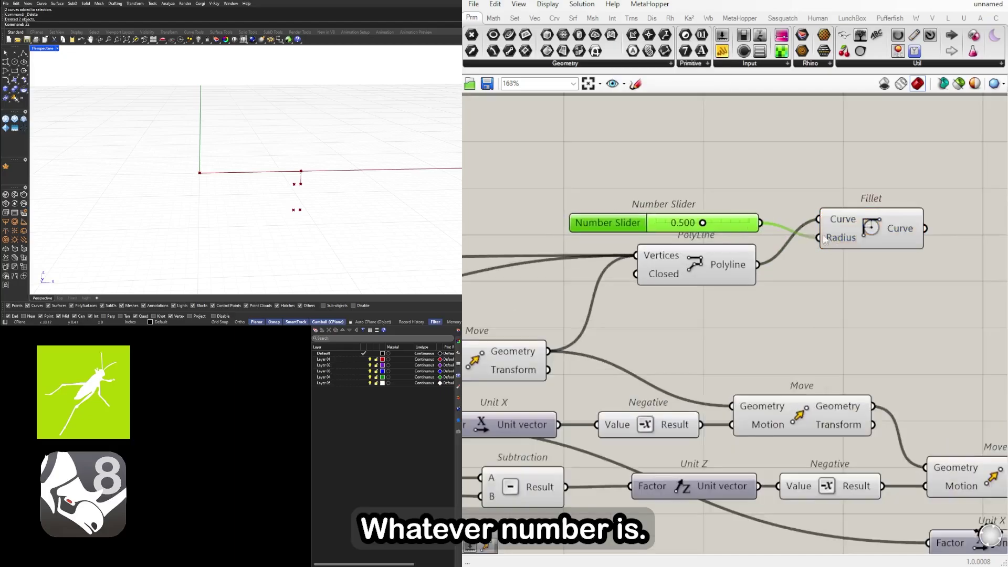
{"action": "left_click_drag", "start_coordinate": [882, 233], "coordinate": [901, 219]}
Step: Test the fillet radius slider at 0.715 and restore it to 0.500
{"action": "scroll", "coordinate": [678, 223], "scroll_direction": "up", "scroll_amount": 6}
{"action": "left_click_drag", "start_coordinate": [775, 227], "coordinate": [834, 227]}
{"action": "scroll", "coordinate": [785, 194], "scroll_direction": "down", "scroll_amount": 3}
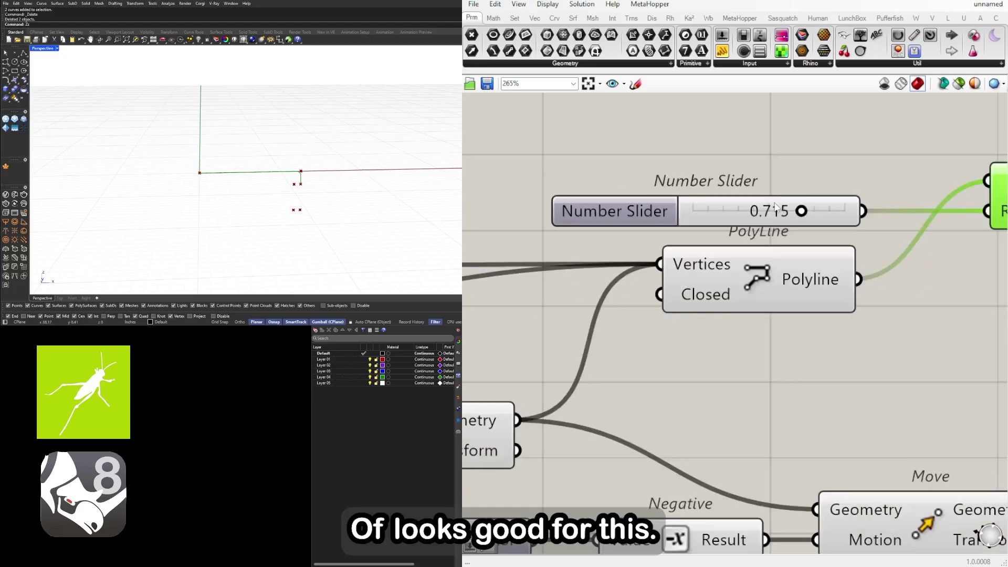
{"action": "double_click", "coordinate": [775, 208]}
{"action": "type", "text": ".5"}
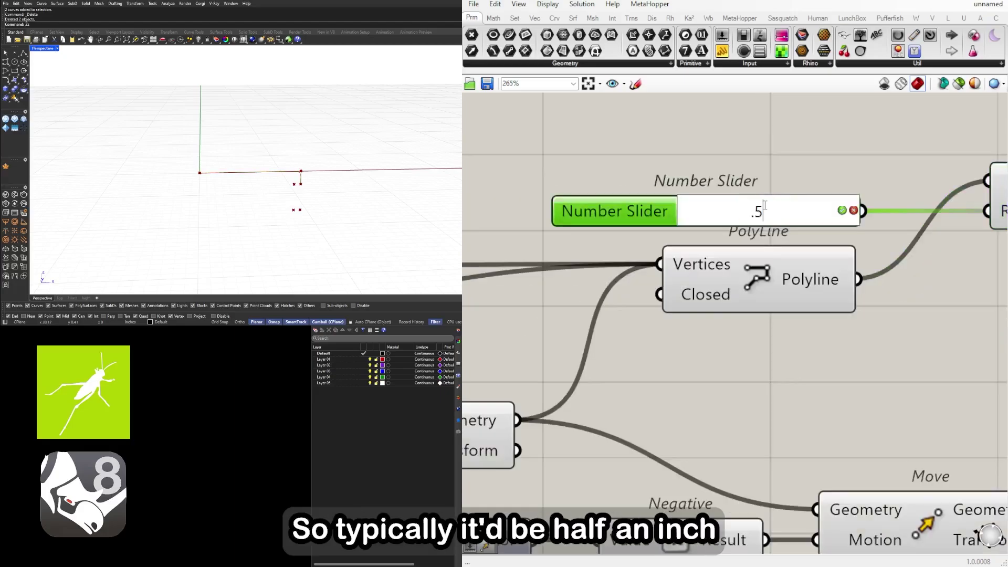
{"action": "key", "text": "Return"}
Step: Reposition the Fillet component closer to its radius slider and select it to inspect the rounded nosing corner in the viewport
{"action": "scroll", "coordinate": [774, 169], "scroll_direction": "down", "scroll_amount": 2}
{"action": "left_click_drag", "start_coordinate": [907, 260], "coordinate": [583, 225]}
{"action": "left_click", "coordinate": [838, 216]}
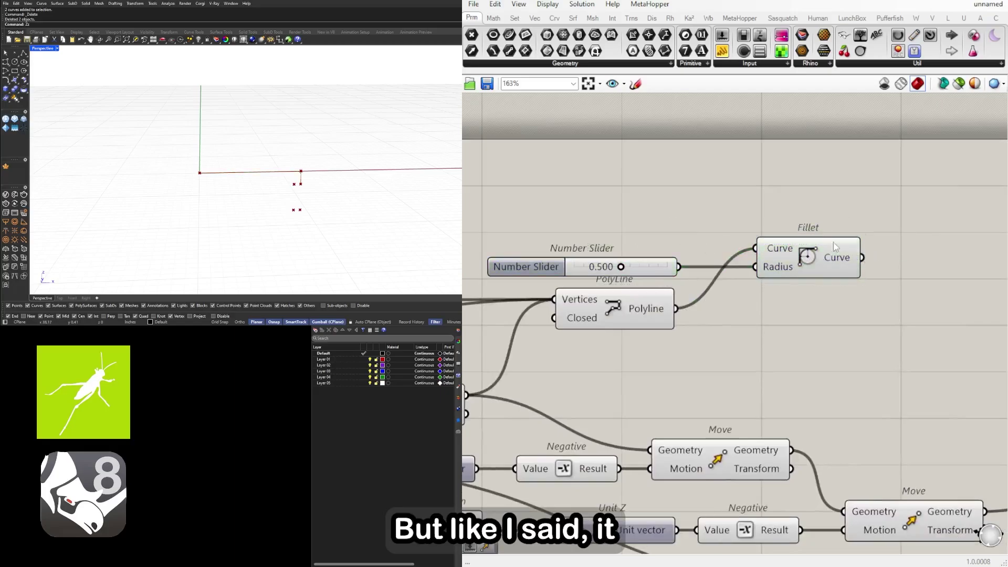
{"action": "left_click_drag", "start_coordinate": [827, 251], "coordinate": [806, 252]}
{"action": "left_click", "coordinate": [831, 219]}
{"action": "left_click", "coordinate": [811, 272]}
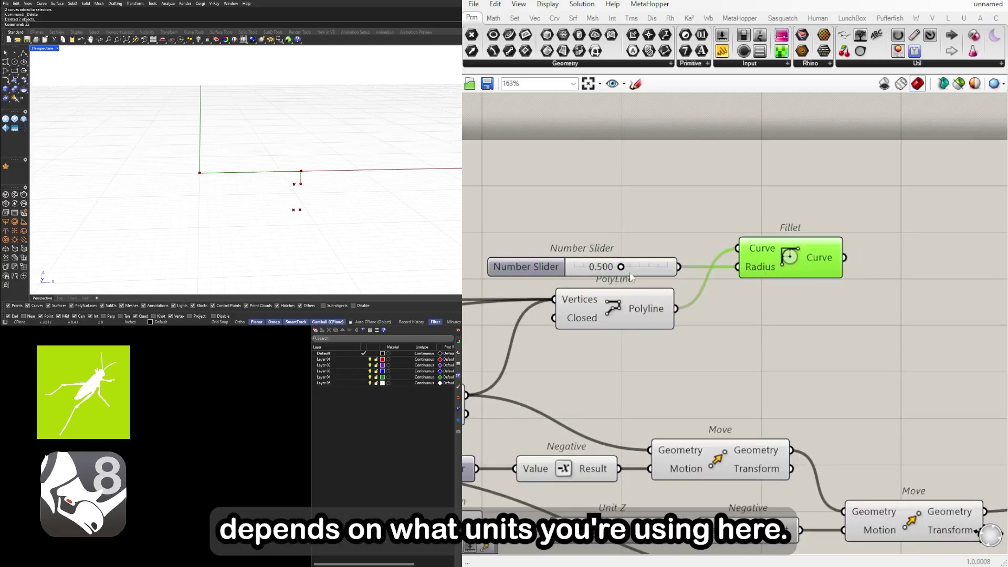
{"action": "scroll", "coordinate": [585, 272], "scroll_direction": "up", "scroll_amount": 3}
{"action": "right_click_drag", "start_coordinate": [326, 187], "coordinate": [338, 206]}
Step: Duplicate the PolyLine component and replace the copy's Vertices inputs with only the second Move's Geometry
{"action": "scroll", "coordinate": [631, 227], "scroll_direction": "down", "scroll_amount": 5}
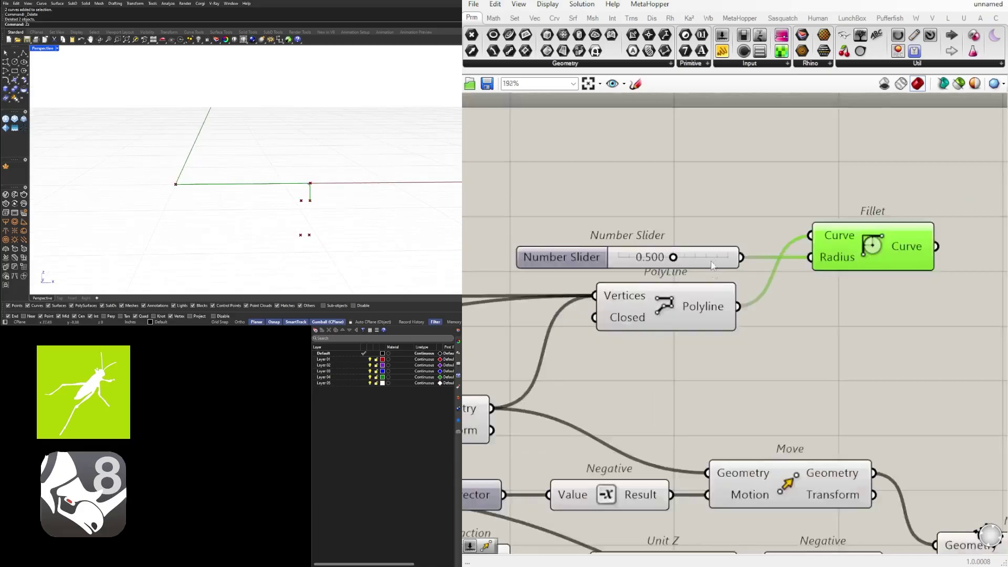
{"action": "left_click_drag", "start_coordinate": [625, 282], "coordinate": [800, 309], "text": "alt"}
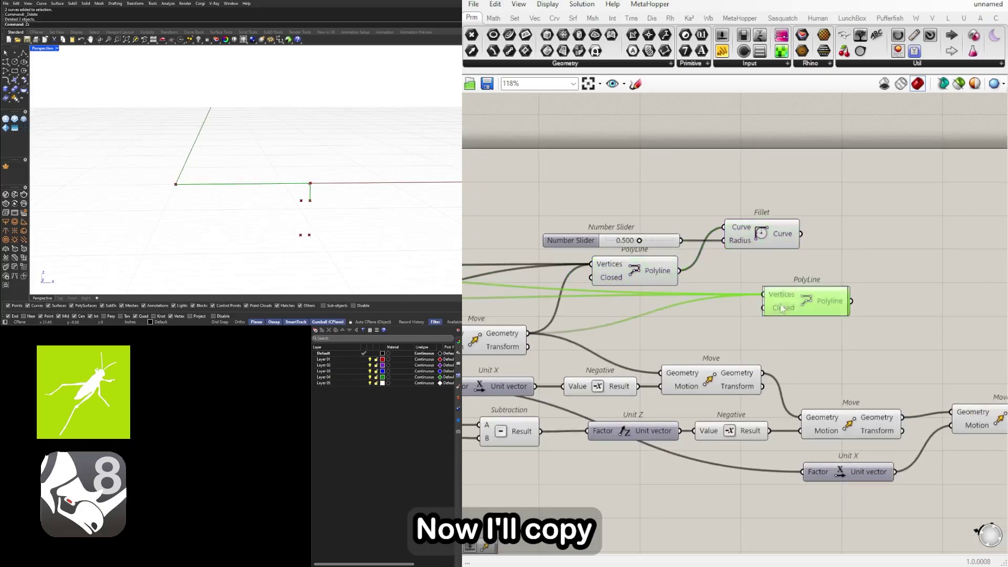
{"action": "right_click_drag", "start_coordinate": [564, 331], "coordinate": [653, 310]}
{"action": "left_click", "coordinate": [571, 321]}
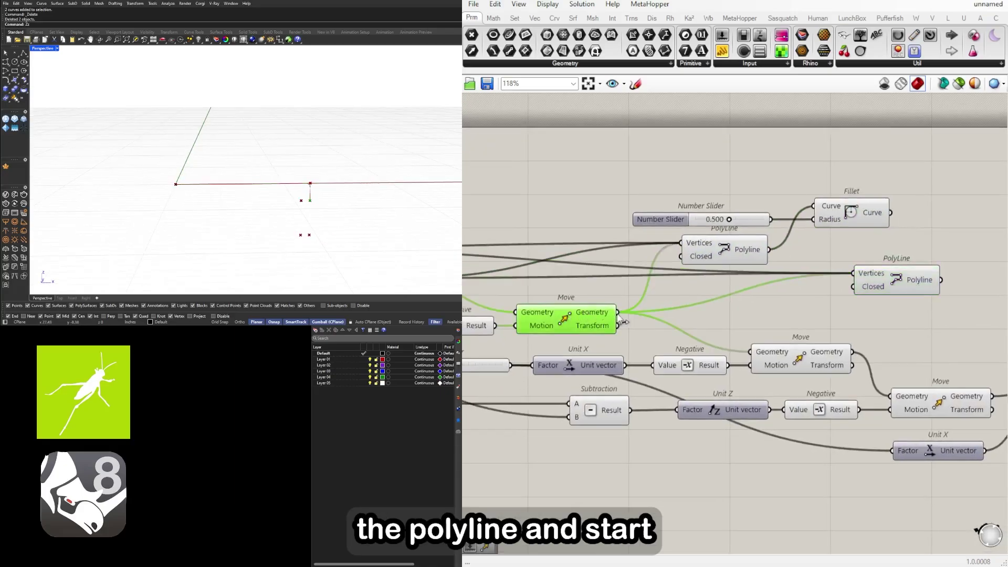
{"action": "left_click_drag", "start_coordinate": [747, 294], "coordinate": [982, 319]}
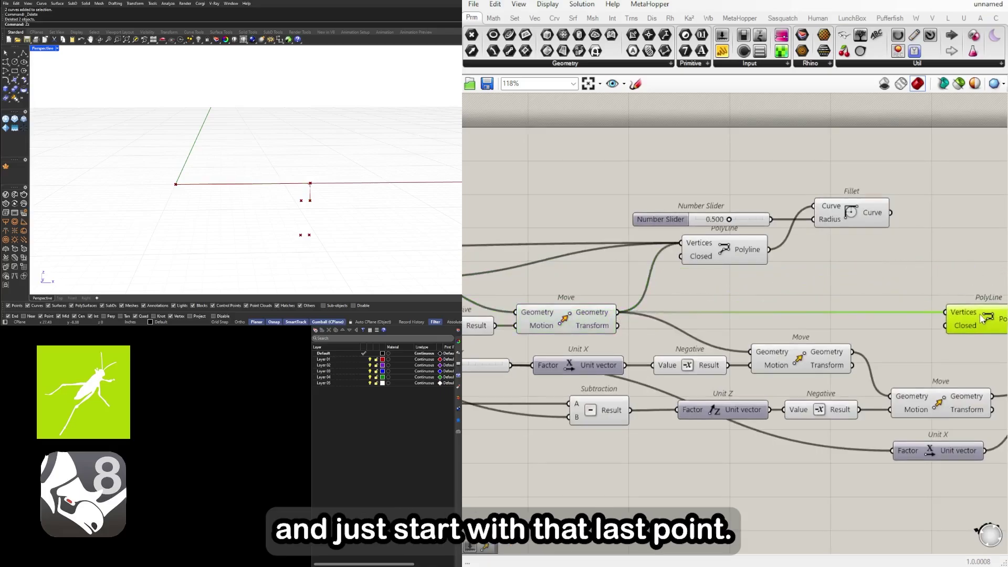
Step: Add the third and fourth Moves' Geometry outputs to the second PolyLine's Vertices input and shift the PolyLine clear of the Moves
{"action": "right_click_drag", "start_coordinate": [844, 362], "coordinate": [713, 352]}
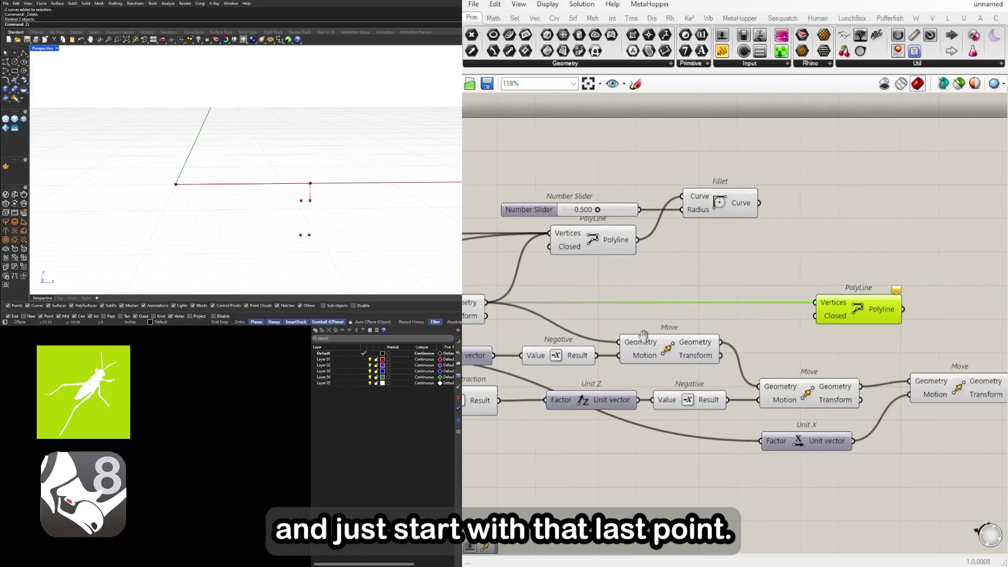
{"action": "left_click", "coordinate": [713, 353]}
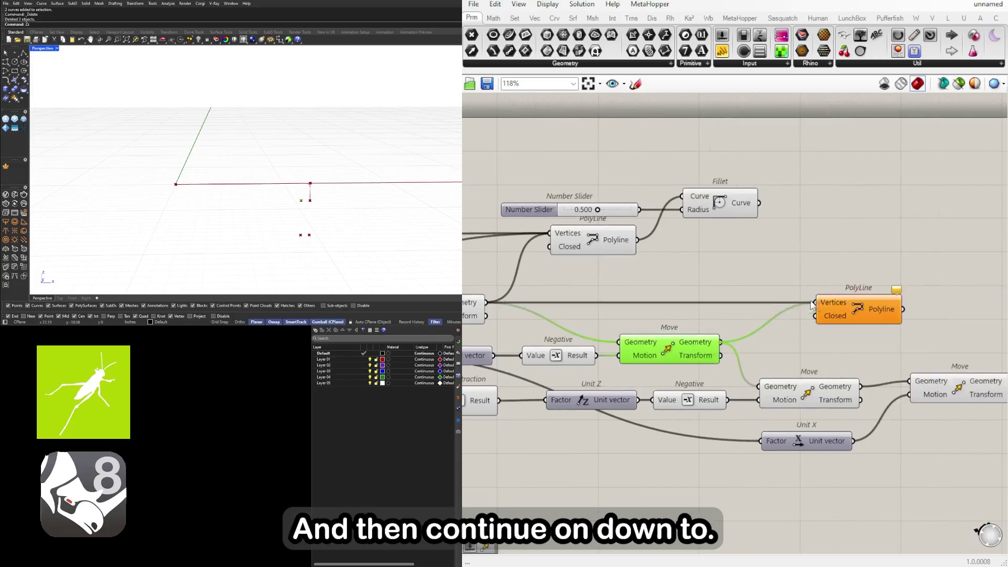
{"action": "left_click_drag", "start_coordinate": [812, 306], "coordinate": [813, 306], "text": "shift"}
{"action": "right_click_drag", "start_coordinate": [850, 312], "coordinate": [670, 325]}
{"action": "left_click_drag", "start_coordinate": [679, 318], "coordinate": [806, 320]}
{"action": "left_click", "coordinate": [636, 405]}
{"action": "left_click_drag", "start_coordinate": [687, 400], "coordinate": [755, 319], "text": "shift"}
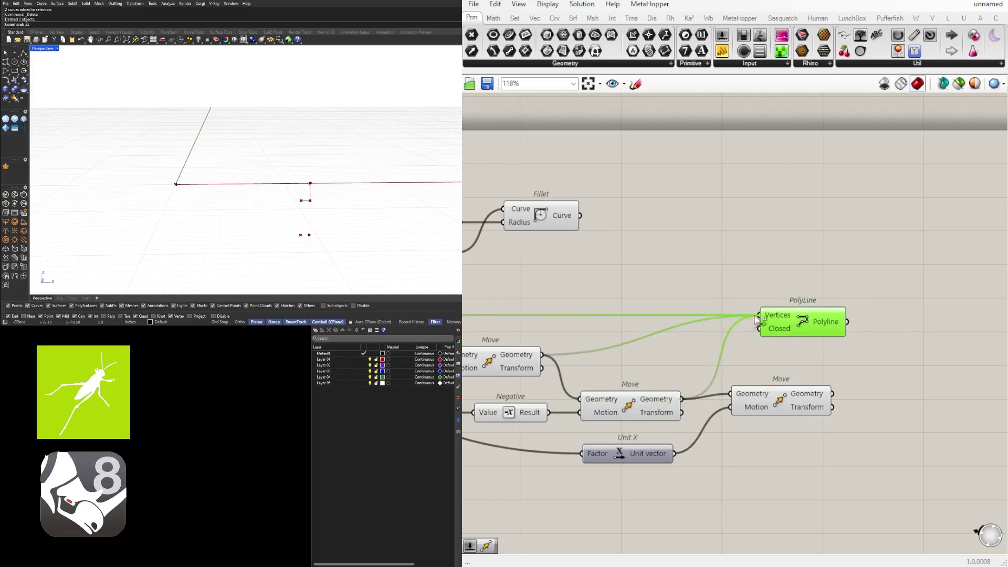
Step: Make room around the last Move and add its Geometry output to the second PolyLine's Vertices input
{"action": "right_click_drag", "start_coordinate": [731, 367], "coordinate": [655, 383]}
{"action": "left_click_drag", "start_coordinate": [728, 342], "coordinate": [875, 342]}
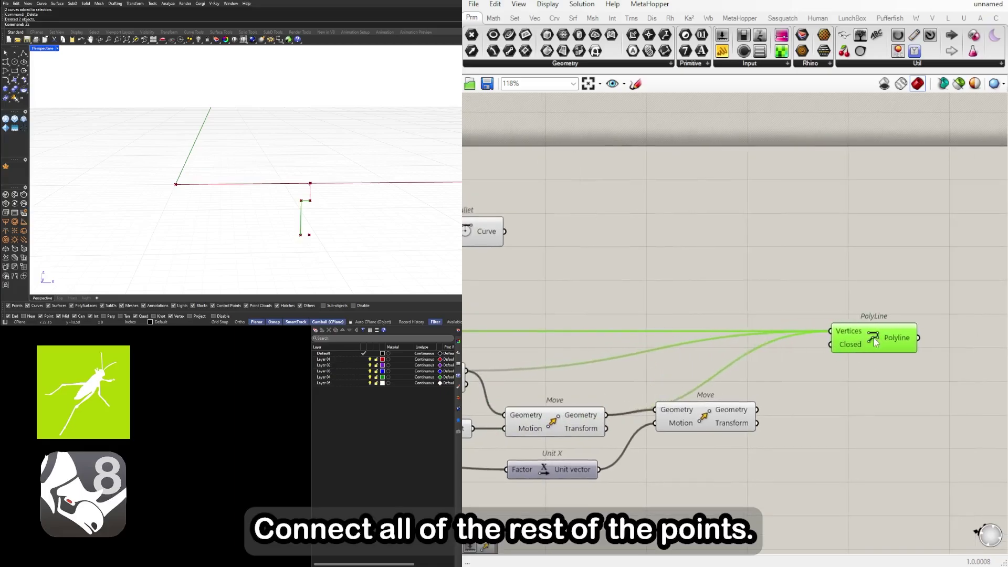
{"action": "left_click_drag", "start_coordinate": [718, 413], "coordinate": [713, 418]}
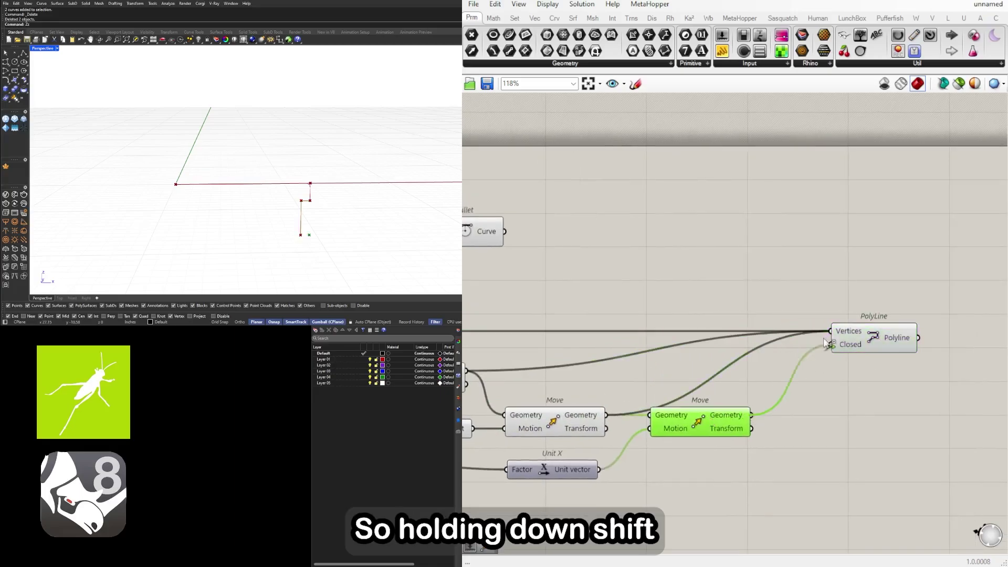
{"action": "left_click_drag", "start_coordinate": [826, 344], "coordinate": [859, 334], "text": "shift"}
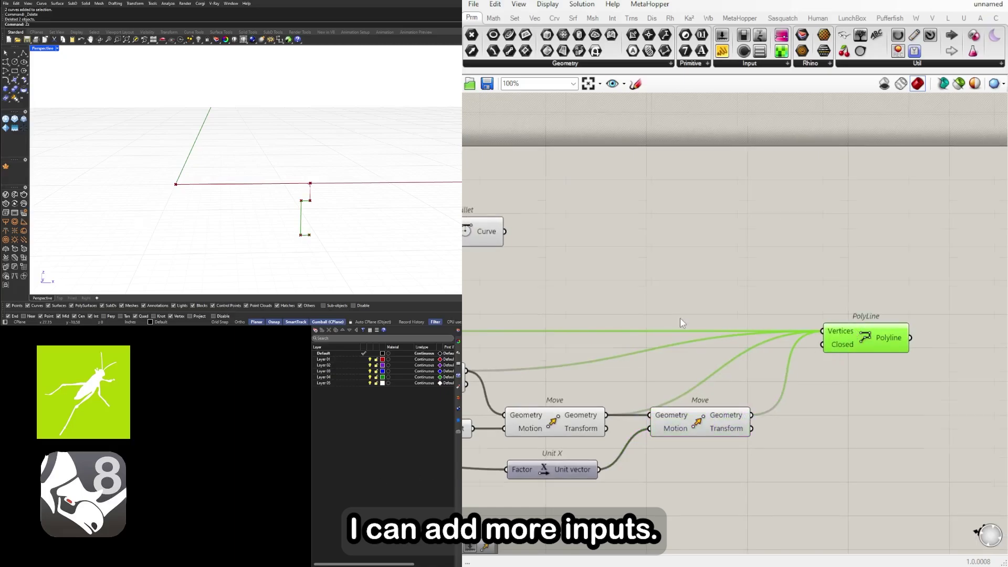
Step: Select the second PolyLine together with the Fillet and examine their combined step profile in the Rhino viewport
{"action": "scroll", "coordinate": [682, 322], "scroll_direction": "down", "scroll_amount": 2}
{"action": "left_click", "coordinate": [664, 292]}
{"action": "right_click_drag", "start_coordinate": [666, 292], "coordinate": [550, 285]}
{"action": "left_click", "coordinate": [742, 330]}
{"action": "right_click_drag", "start_coordinate": [537, 328], "coordinate": [829, 309]}
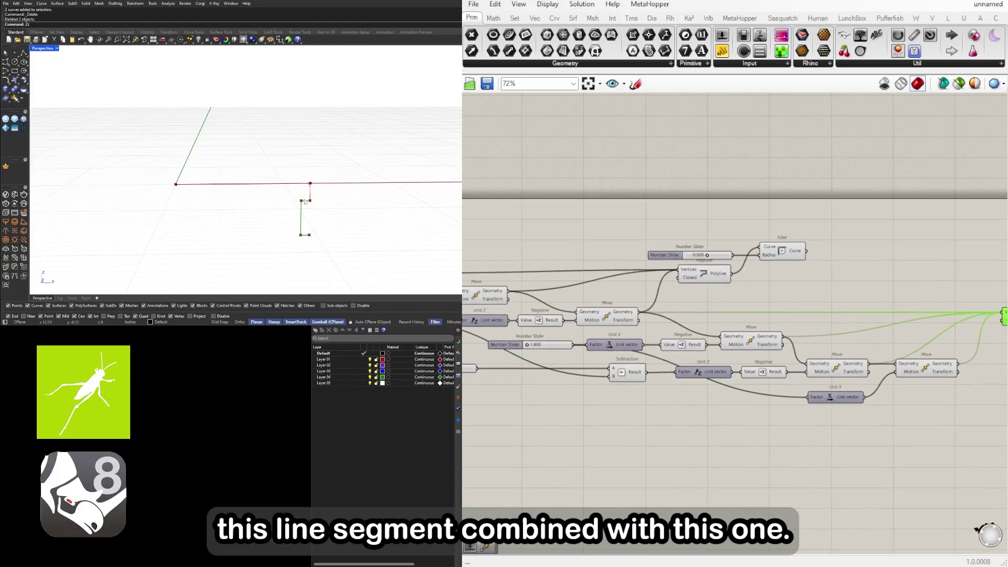
{"action": "scroll", "coordinate": [716, 270], "scroll_direction": "up", "scroll_amount": 4}
{"action": "left_click", "coordinate": [840, 233]}
{"action": "right_click_drag", "start_coordinate": [904, 280], "coordinate": [803, 300]}
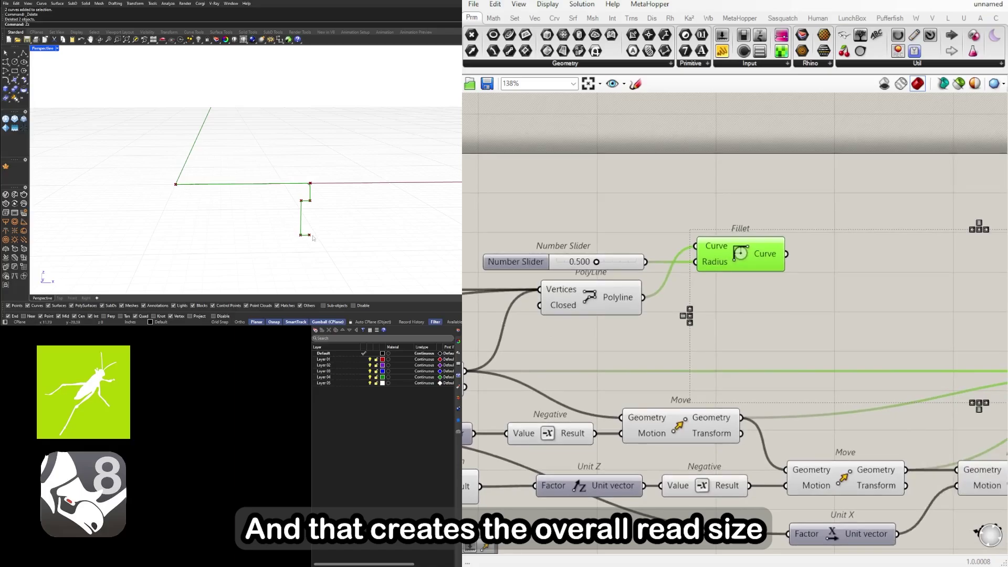
{"action": "scroll", "coordinate": [313, 238], "scroll_direction": "down", "scroll_amount": 1}
{"action": "right_click_drag", "start_coordinate": [313, 238], "coordinate": [190, 174], "text": "shift"}
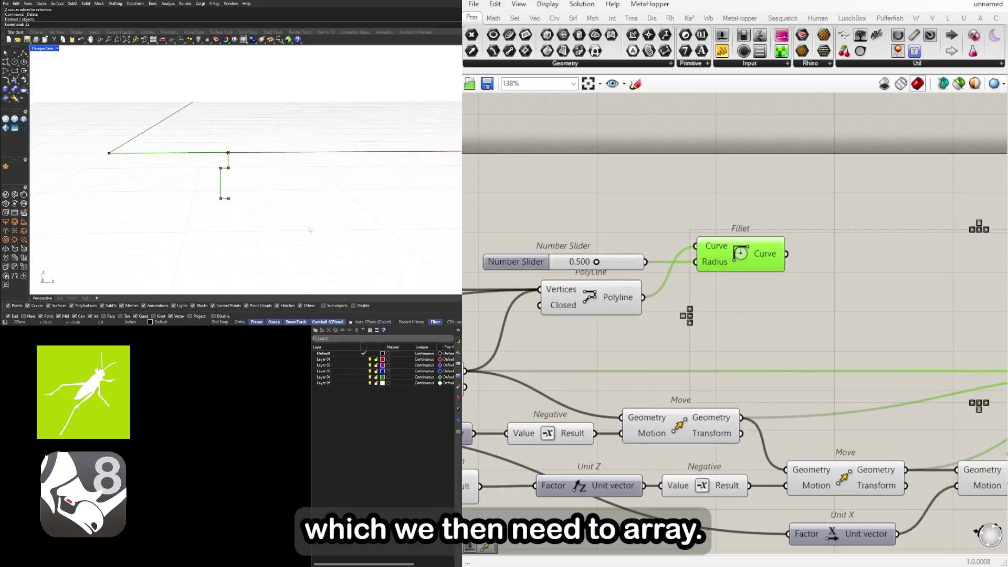
Step: Add a Join Curves component and feed both the Fillet's Curve and the second PolyLine's Polyline into its Curves input
{"action": "scroll", "coordinate": [791, 310], "scroll_direction": "down", "scroll_amount": 2}
{"action": "right_click_drag", "start_coordinate": [843, 321], "coordinate": [695, 321]}
{"action": "double_click", "coordinate": [696, 321]}
{"action": "type", "text": "j"}
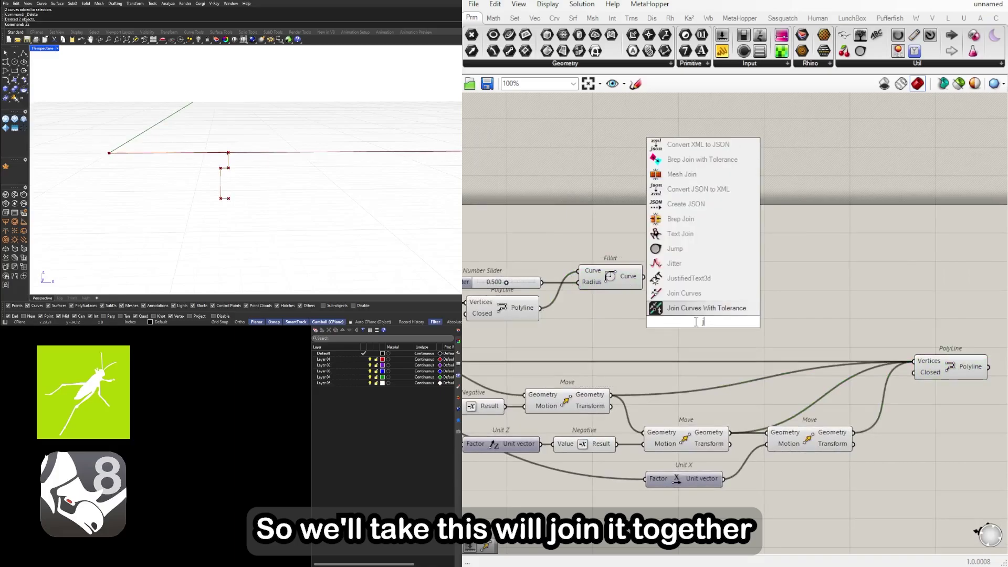
{"action": "type", "text": "oin"}
{"action": "left_click", "coordinate": [707, 293]}
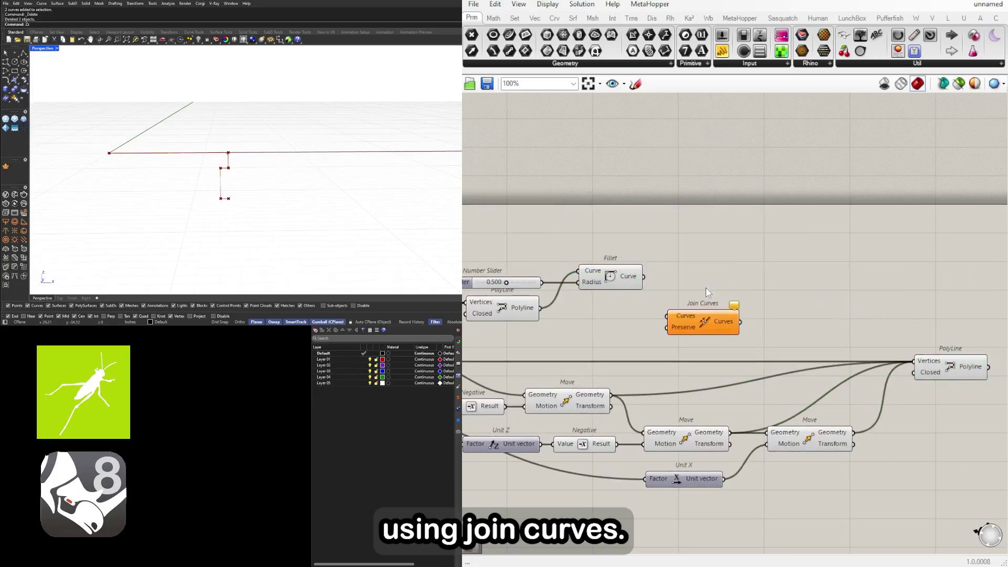
{"action": "left_click_drag", "start_coordinate": [644, 275], "coordinate": [666, 316]}
{"action": "right_click_drag", "start_coordinate": [706, 315], "coordinate": [568, 321]}
{"action": "left_click_drag", "start_coordinate": [568, 321], "coordinate": [944, 335]}
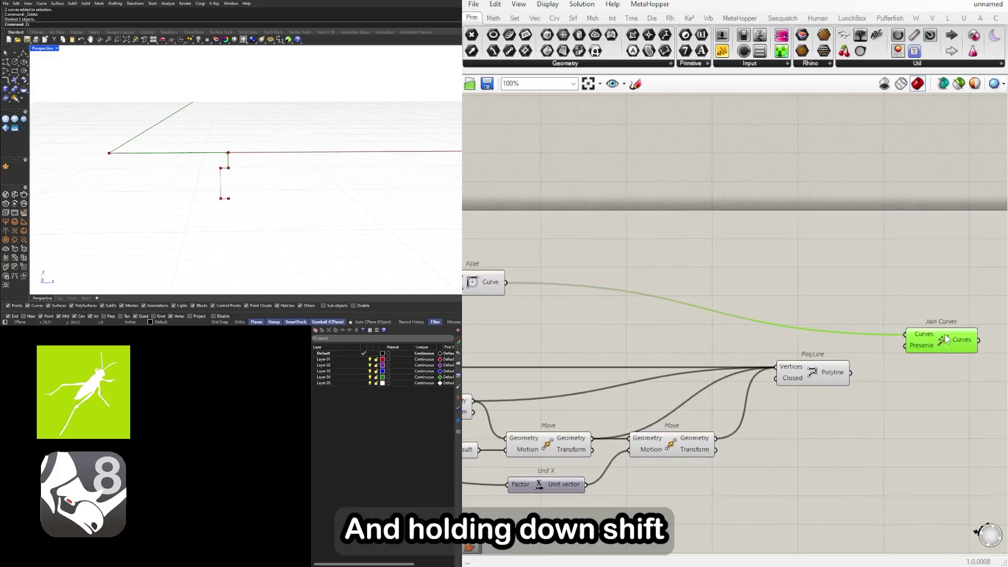
{"action": "left_click_drag", "start_coordinate": [850, 373], "coordinate": [913, 358], "text": "shift"}
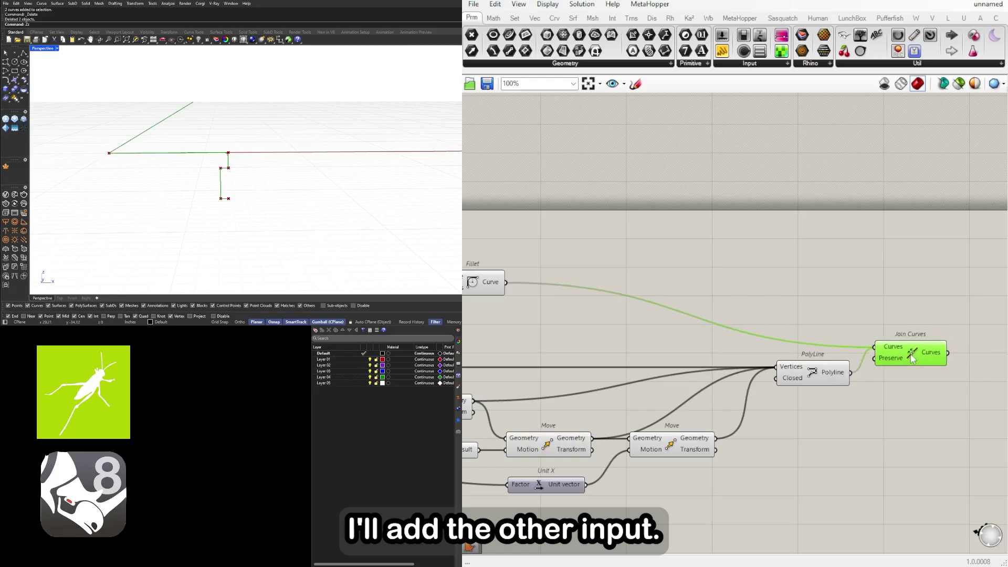
Step: Add a Curve parameter after Join Curves and connect the joined Curves output to it
{"action": "scroll", "coordinate": [827, 357], "scroll_direction": "down", "scroll_amount": 2}
{"action": "left_click", "coordinate": [827, 369]}
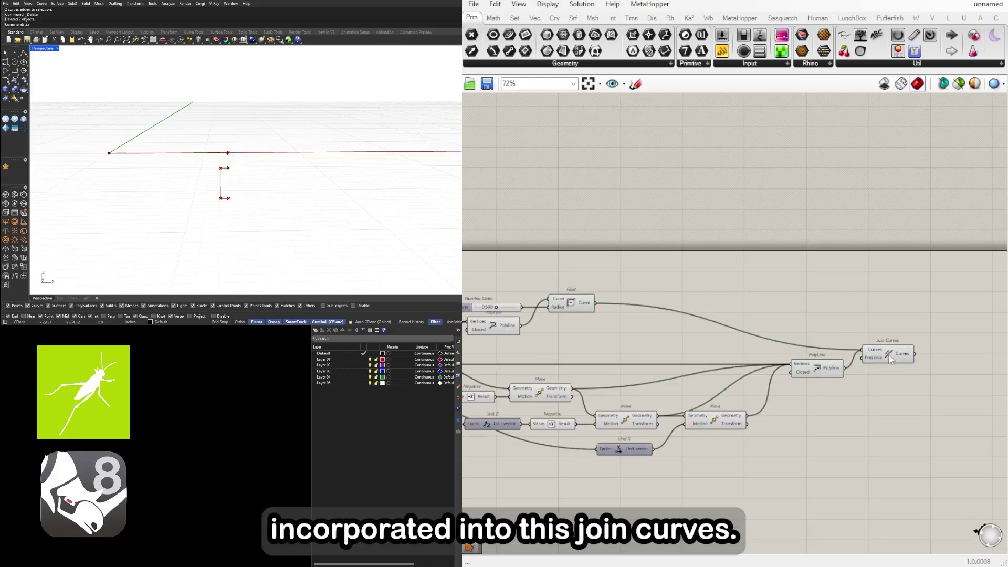
{"action": "left_click", "coordinate": [868, 359]}
{"action": "right_click_drag", "start_coordinate": [863, 362], "coordinate": [821, 364]}
{"action": "scroll", "coordinate": [819, 364], "scroll_direction": "up", "scroll_amount": 3}
{"action": "double_click", "coordinate": [820, 362]}
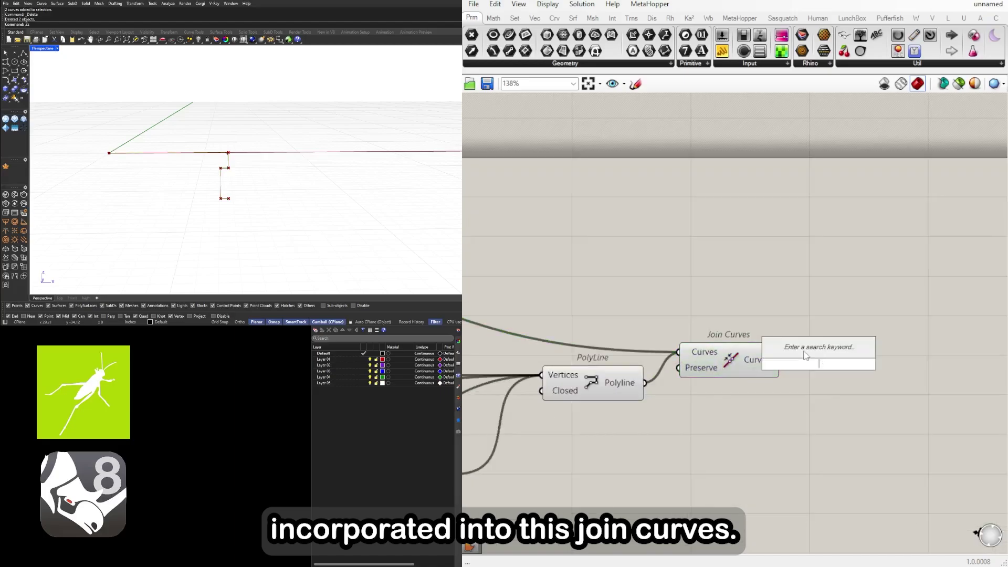
{"action": "type", "text": "curve"}
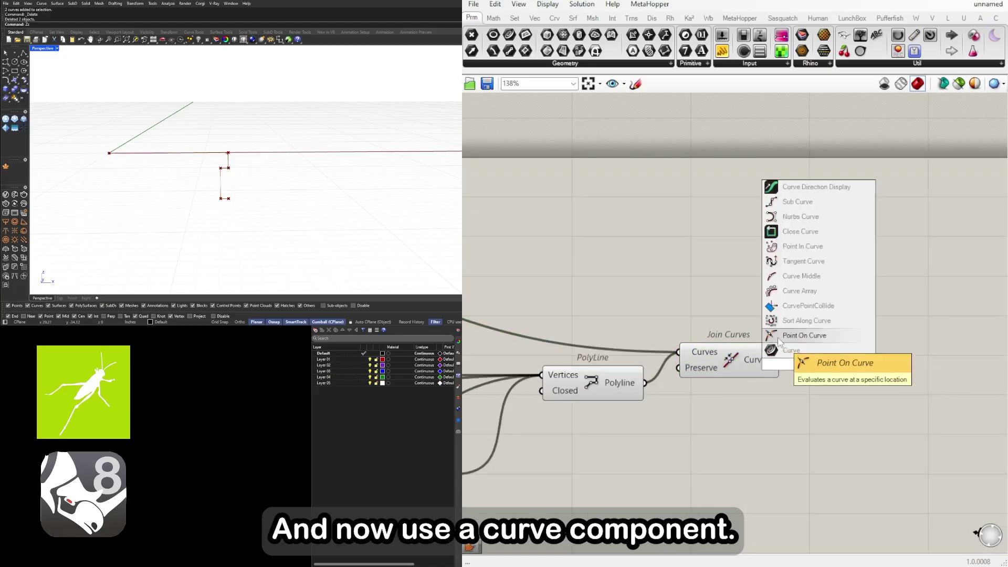
{"action": "key", "text": "Return"}
{"action": "left_click_drag", "start_coordinate": [781, 360], "coordinate": [827, 360]}
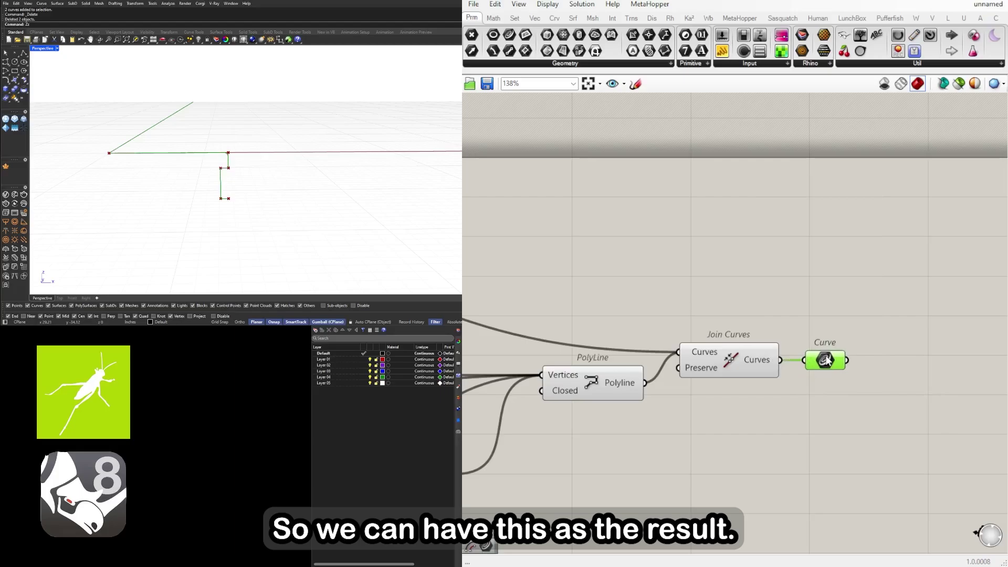
Step: Turn off the viewport preview for the point, vector, Move, PolyLine and Fillet components upstream of Join Curves
{"action": "scroll", "coordinate": [832, 357], "scroll_direction": "down", "scroll_amount": 5}
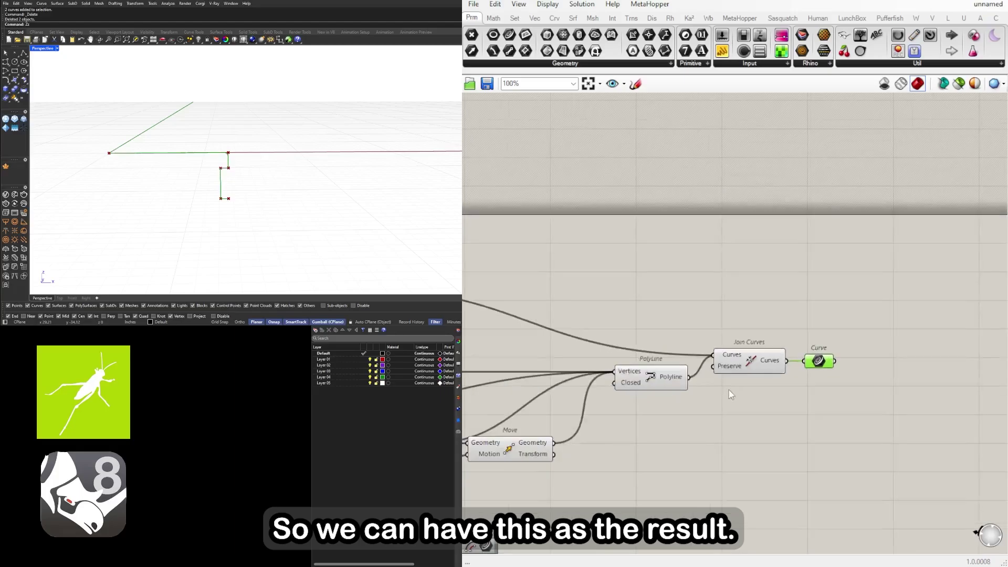
{"action": "left_click_drag", "start_coordinate": [921, 402], "coordinate": [557, 260]}
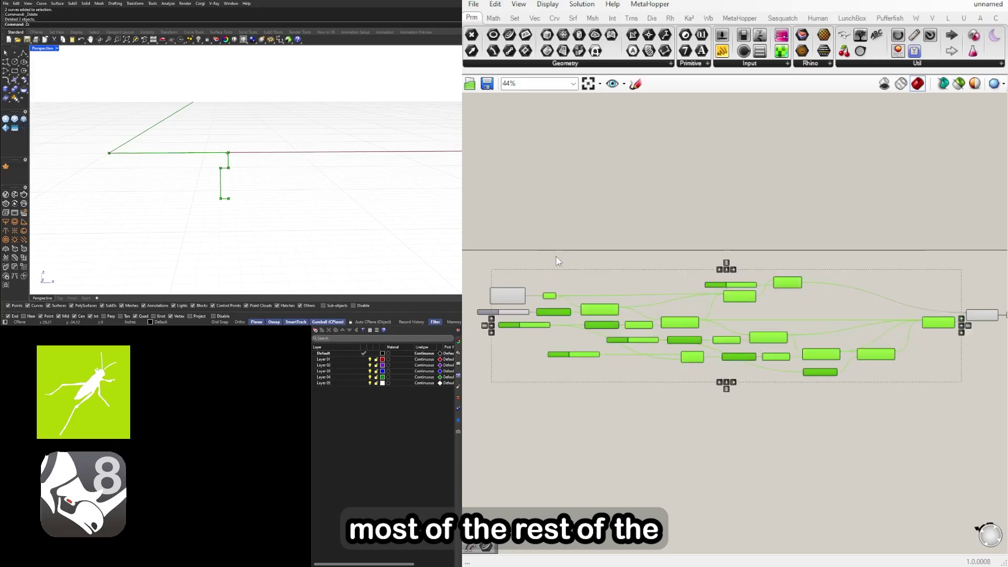
{"action": "middle_click", "coordinate": [624, 241]}
{"action": "left_click", "coordinate": [658, 205]}
{"action": "left_click", "coordinate": [636, 236]}
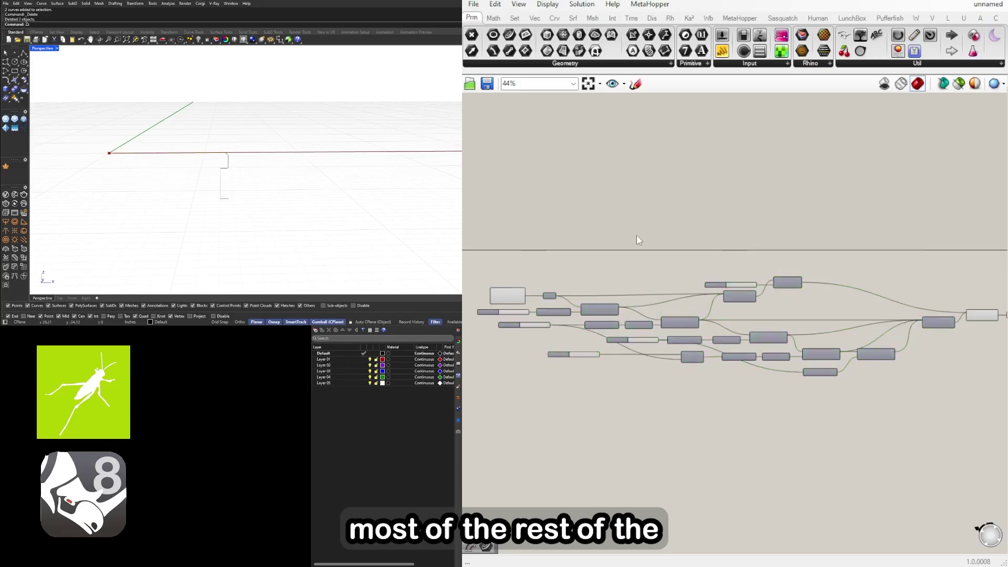
Step: Turn the preview back on for the last Move so that the profile's end point is displayed
{"action": "scroll", "coordinate": [850, 351], "scroll_direction": "up", "scroll_amount": 4}
{"action": "right_click_drag", "start_coordinate": [911, 381], "coordinate": [759, 391]}
{"action": "left_click", "coordinate": [750, 367]}
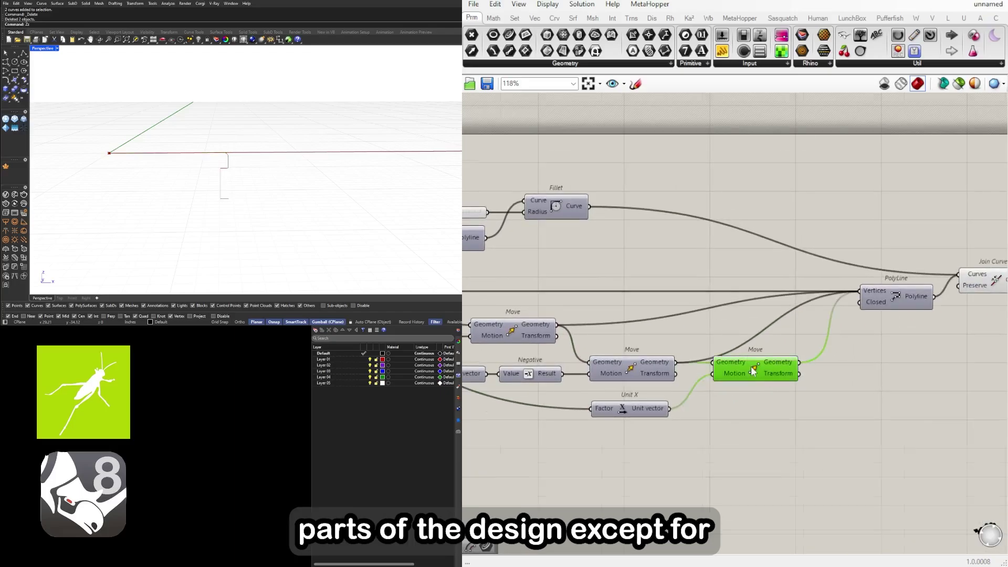
{"action": "scroll", "coordinate": [751, 367], "scroll_direction": "up", "scroll_amount": 1}
{"action": "middle_click", "coordinate": [745, 362]}
{"action": "left_click", "coordinate": [743, 403]}
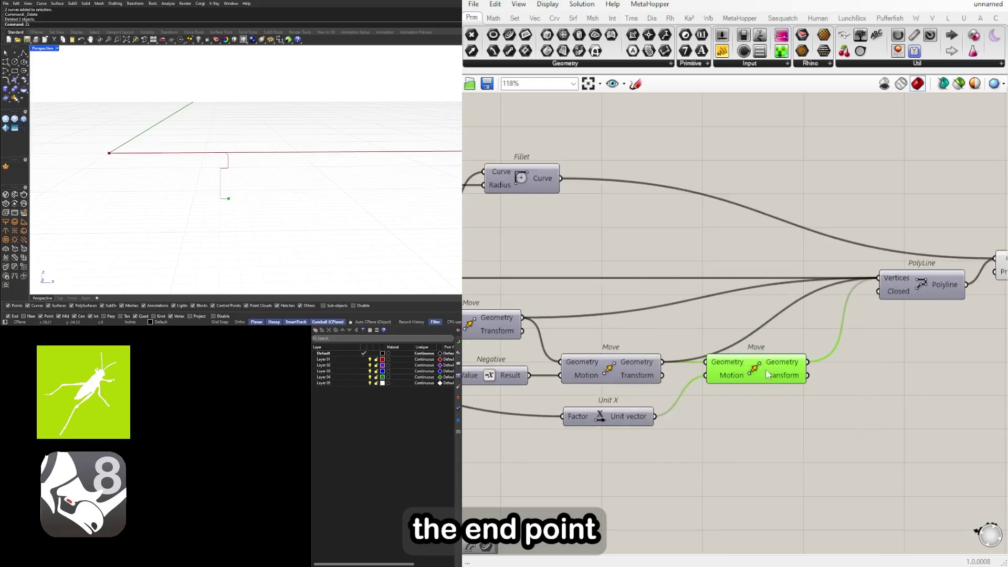
Step: Turn the preview back on for the Point parameter that holds the profile's start point
{"action": "scroll", "coordinate": [770, 374], "scroll_direction": "down", "scroll_amount": 4}
{"action": "right_click_drag", "start_coordinate": [479, 363], "coordinate": [803, 365]}
{"action": "scroll", "coordinate": [695, 313], "scroll_direction": "up", "scroll_amount": 5}
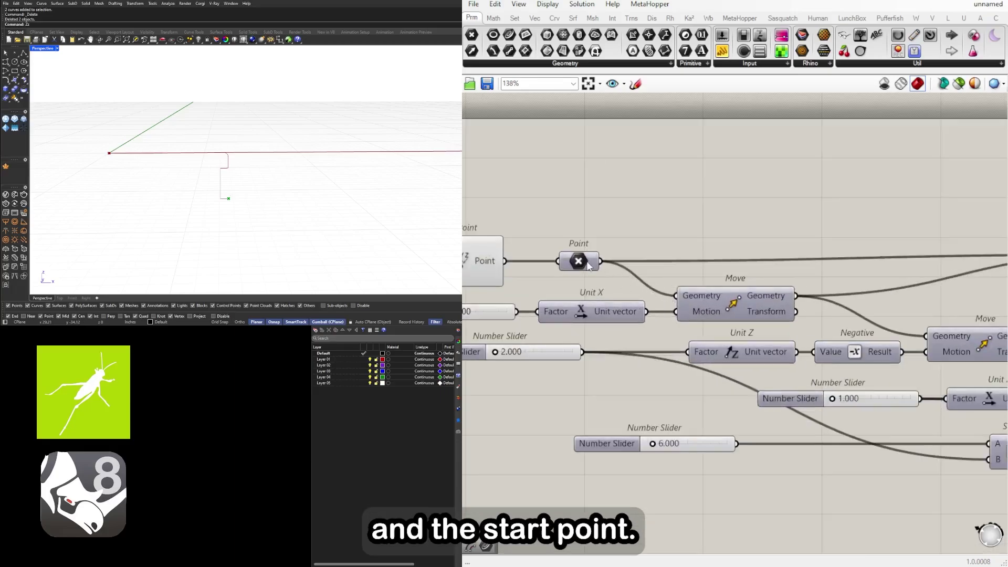
{"action": "left_click", "coordinate": [580, 263]}
{"action": "middle_click", "coordinate": [579, 263]}
{"action": "left_click", "coordinate": [606, 234]}
{"action": "left_click", "coordinate": [605, 230]}
Step: Turn off the preview of the Construct Point component and select the start Point parameter
{"action": "right_click_drag", "start_coordinate": [589, 239], "coordinate": [624, 264]}
{"action": "left_click", "coordinate": [734, 265]}
{"action": "middle_click", "coordinate": [692, 216]}
{"action": "left_click", "coordinate": [728, 183]}
{"action": "left_click", "coordinate": [619, 273]}
{"action": "scroll", "coordinate": [621, 284], "scroll_direction": "down", "scroll_amount": 4}
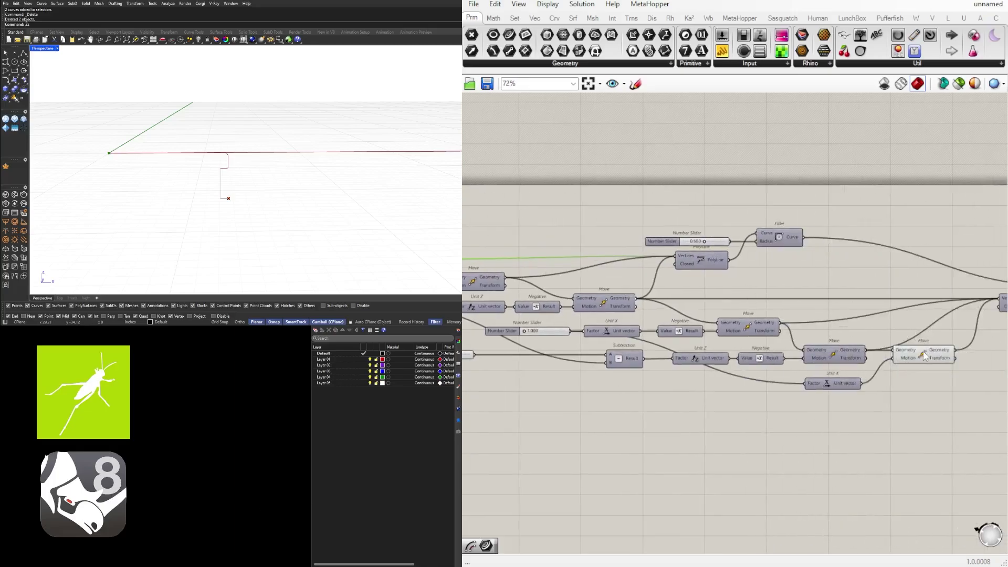
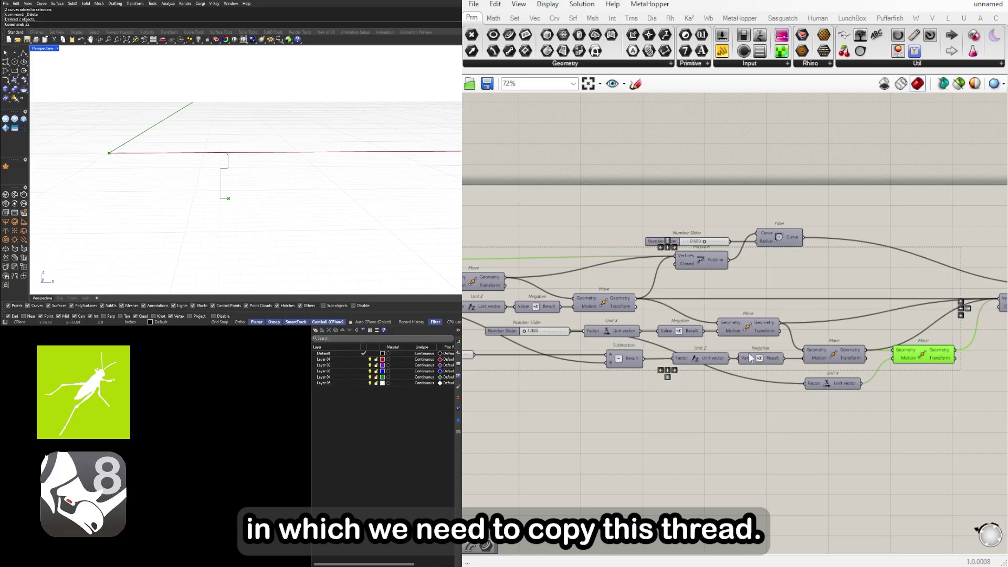
Step: Turn off the preview of Join Curves, leaving the final Curve parameter to display the profile
{"action": "right_click_drag", "start_coordinate": [1004, 332], "coordinate": [595, 316]}
{"action": "left_click", "coordinate": [729, 277]}
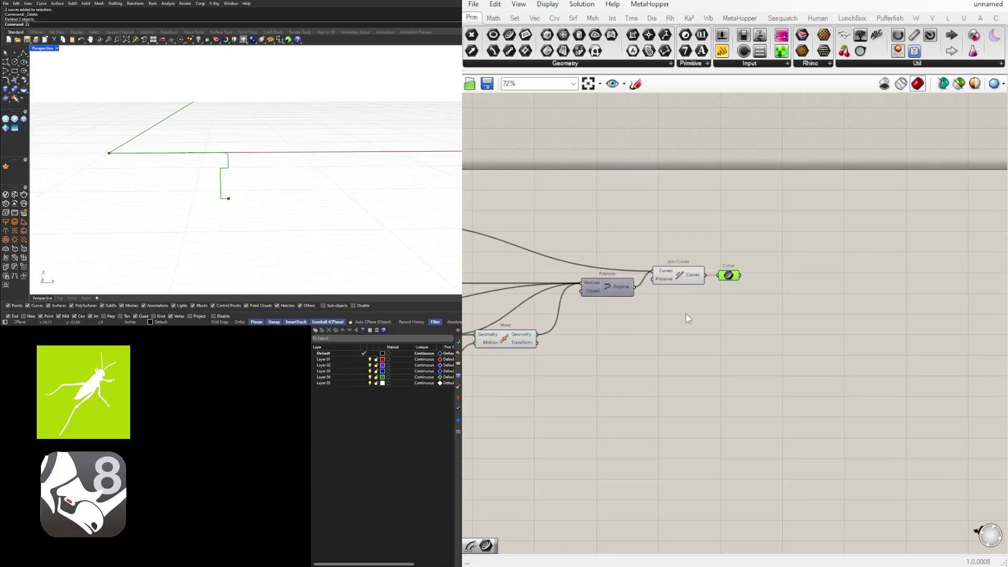
{"action": "left_click_drag", "start_coordinate": [647, 248], "coordinate": [646, 247]}
{"action": "middle_click", "coordinate": [668, 243]}
{"action": "left_click", "coordinate": [704, 206]}
{"action": "left_click", "coordinate": [731, 209]}
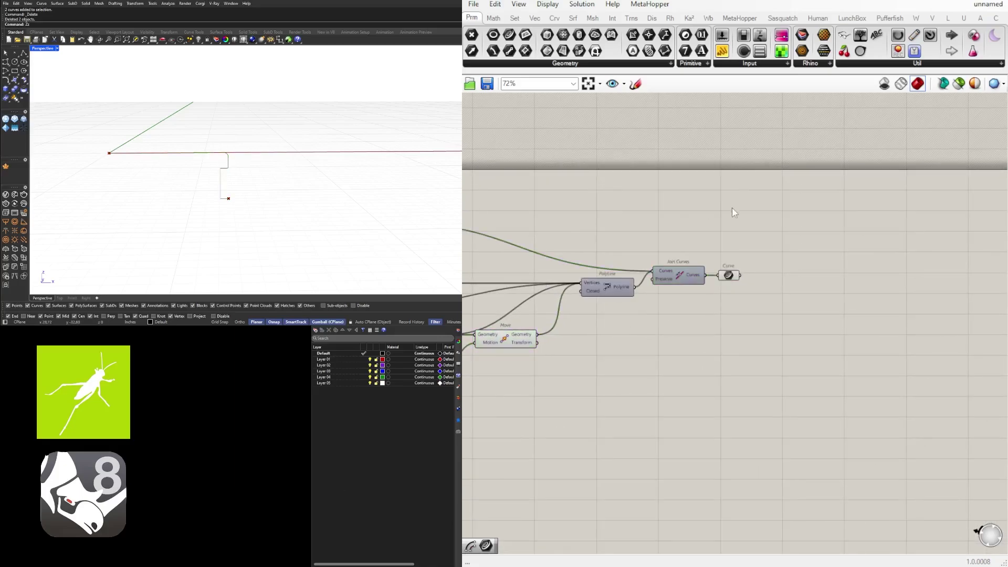
Step: Review the script's hidden and displayed components, with the final Curve parameter selected to highlight the stair profile
{"action": "scroll", "coordinate": [613, 311], "scroll_direction": "down", "scroll_amount": 3}
{"action": "right_click_drag", "start_coordinate": [592, 344], "coordinate": [924, 326]}
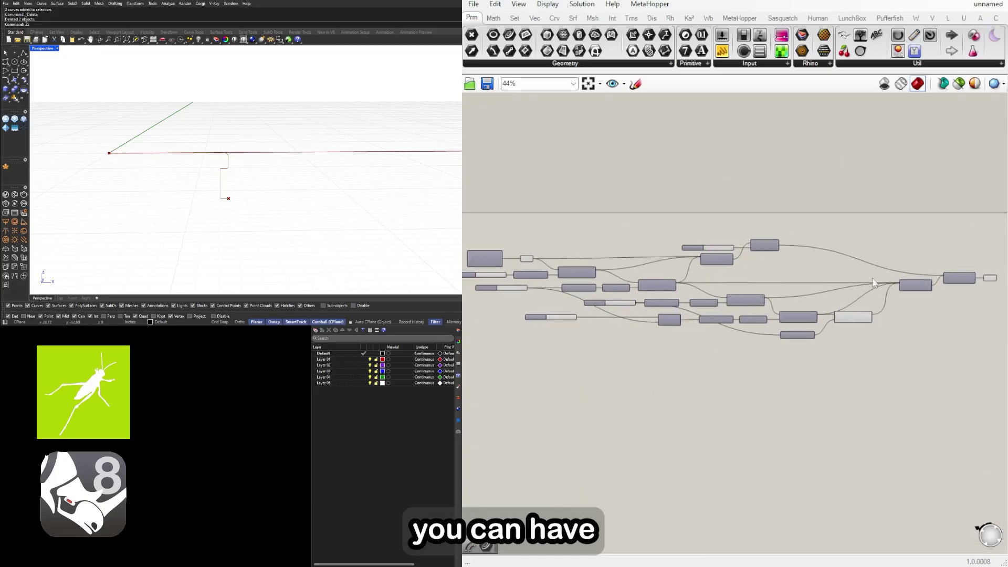
{"action": "scroll", "coordinate": [774, 263], "scroll_direction": "up", "scroll_amount": 3}
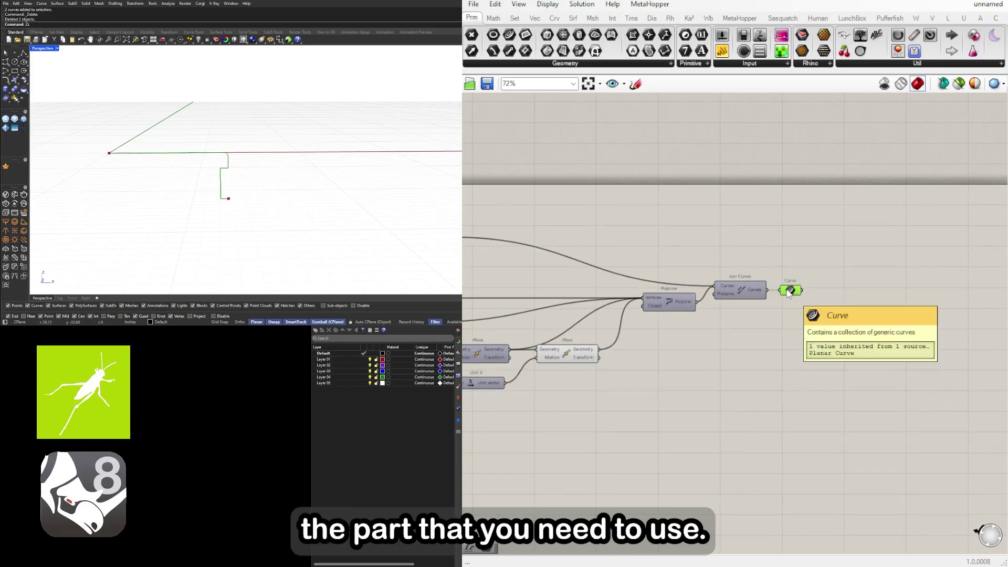
{"action": "right_click_drag", "start_coordinate": [760, 301], "coordinate": [865, 296]}
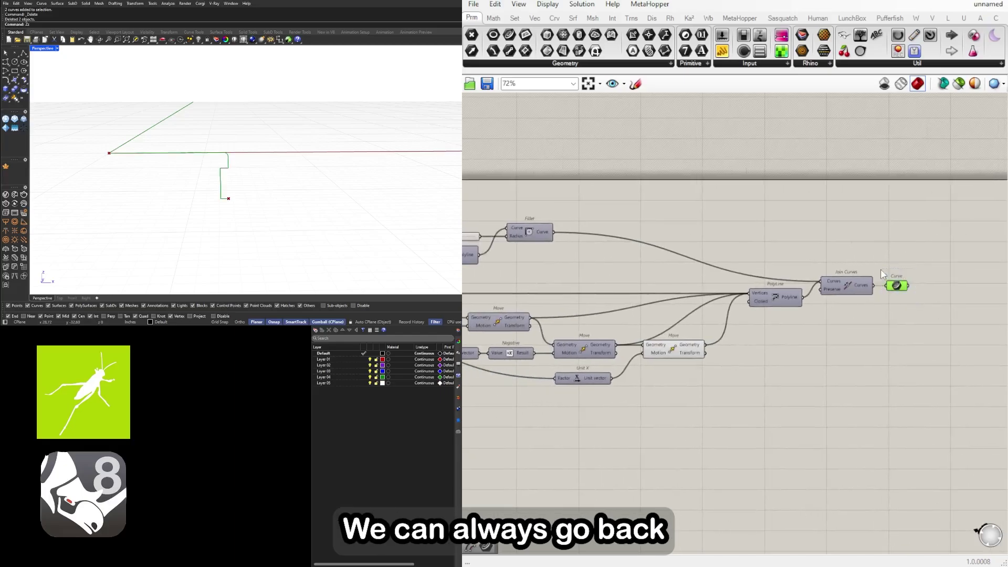
{"action": "scroll", "coordinate": [592, 300], "scroll_direction": "down", "scroll_amount": 3}
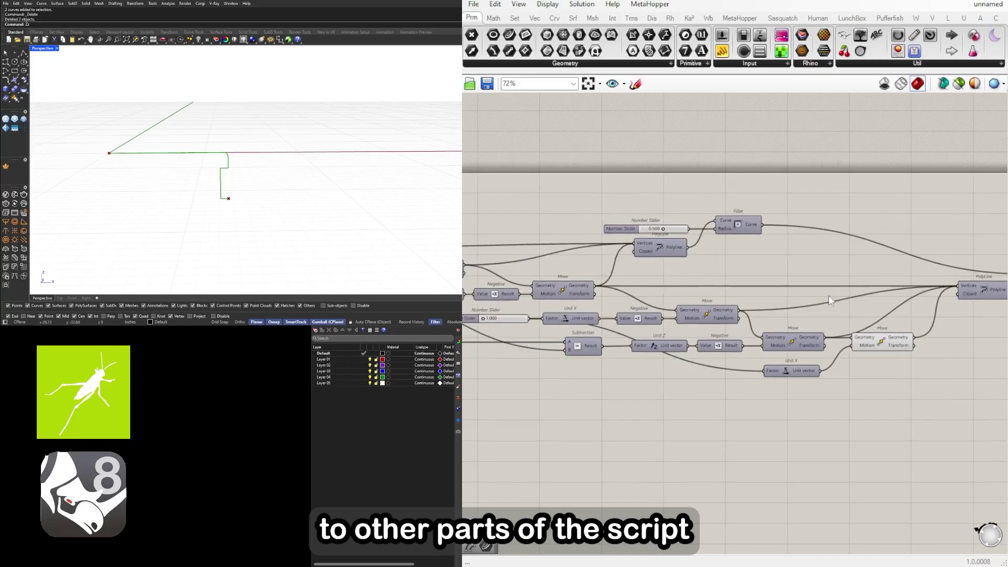
{"action": "scroll", "coordinate": [610, 294], "scroll_direction": "up", "scroll_amount": 5}
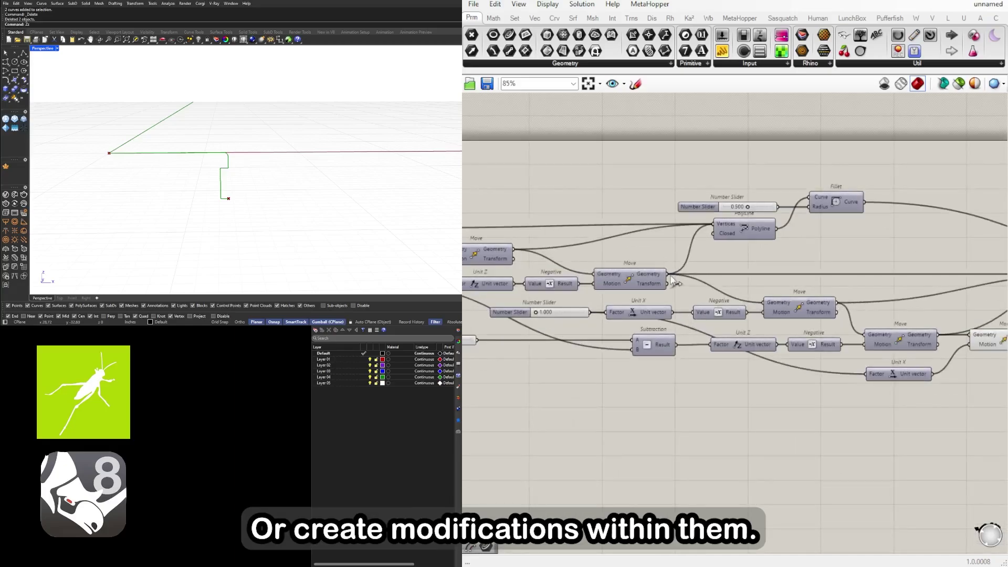
{"action": "scroll", "coordinate": [689, 274], "scroll_direction": "down", "scroll_amount": 2}
{"action": "right_click_drag", "start_coordinate": [774, 284], "coordinate": [477, 290]}
{"action": "scroll", "coordinate": [488, 291], "scroll_direction": "down", "scroll_amount": 2}
Step: Add a Line component and feed the start Point parameter into its Start Point input
{"action": "right_click_drag", "start_coordinate": [687, 360], "coordinate": [901, 318]}
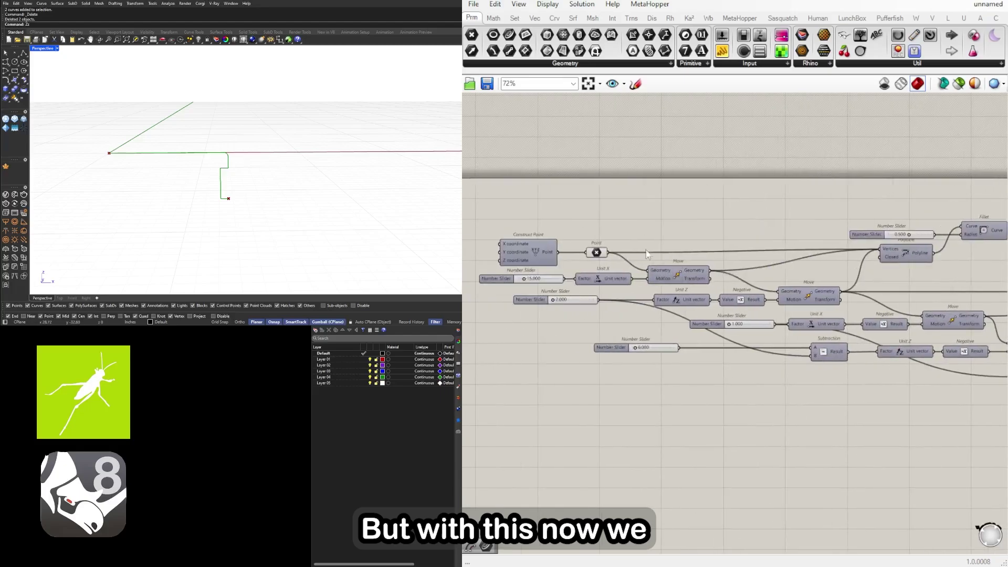
{"action": "double_click", "coordinate": [682, 225]}
{"action": "type", "text": "line"}
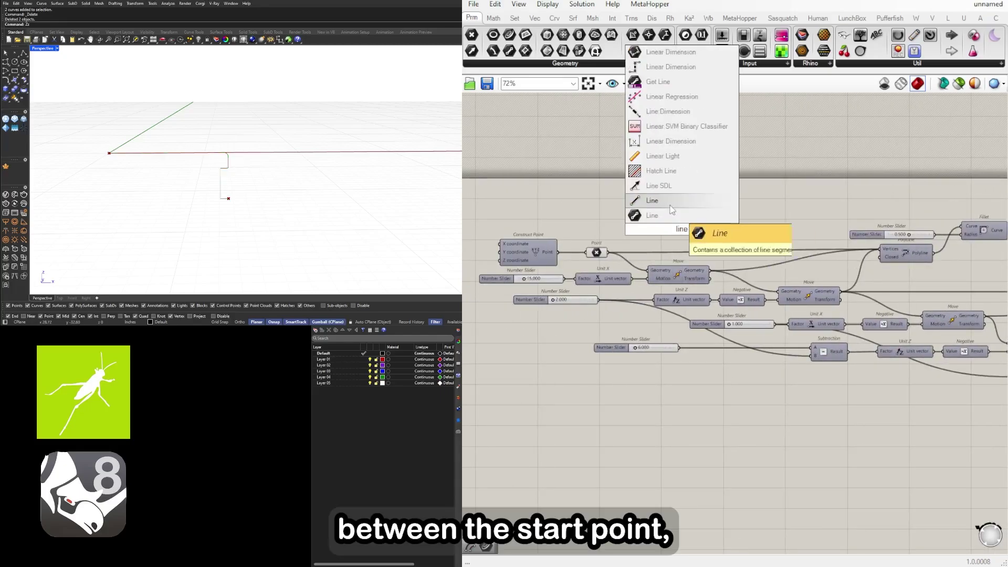
{"action": "left_click", "coordinate": [669, 205]}
{"action": "left_click", "coordinate": [597, 252]}
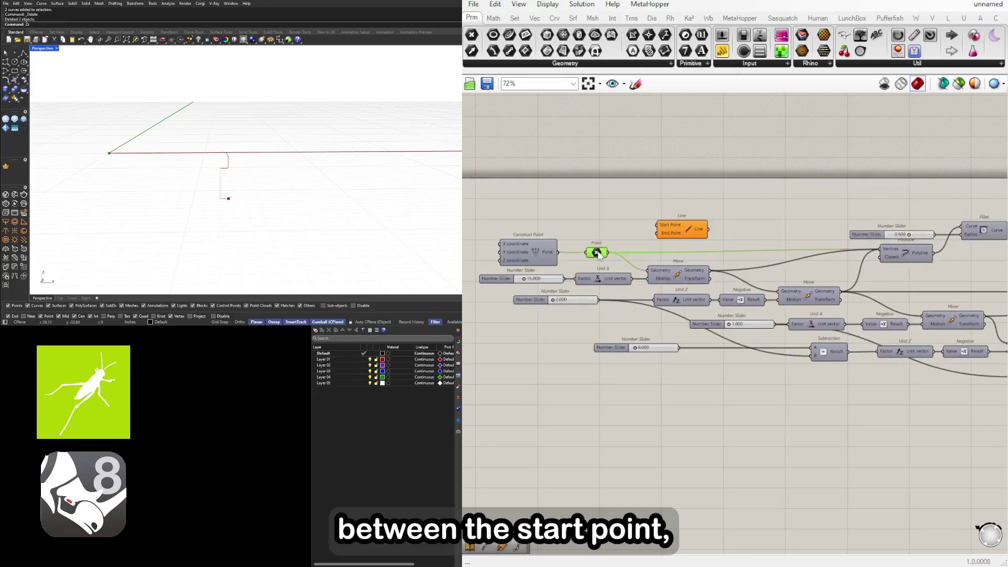
{"action": "left_click", "coordinate": [664, 231]}
Step: Feed the last Move component's geometry into the Line's End Point and place the Line component below Join Curves
{"action": "scroll", "coordinate": [625, 245], "scroll_direction": "down", "scroll_amount": 5}
{"action": "scroll", "coordinate": [625, 245], "scroll_direction": "up", "scroll_amount": 5}
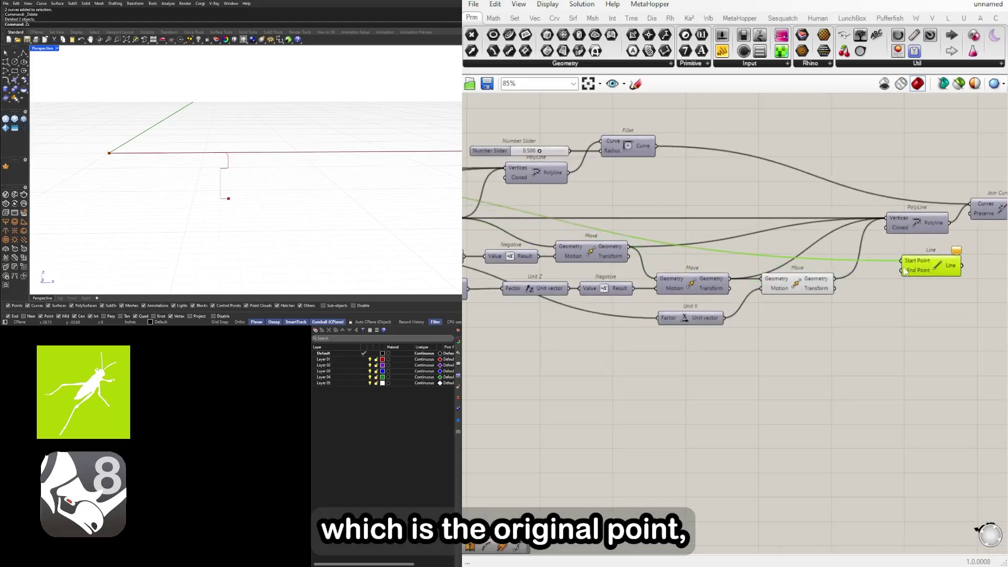
{"action": "scroll", "coordinate": [787, 296], "scroll_direction": "up", "scroll_amount": 3}
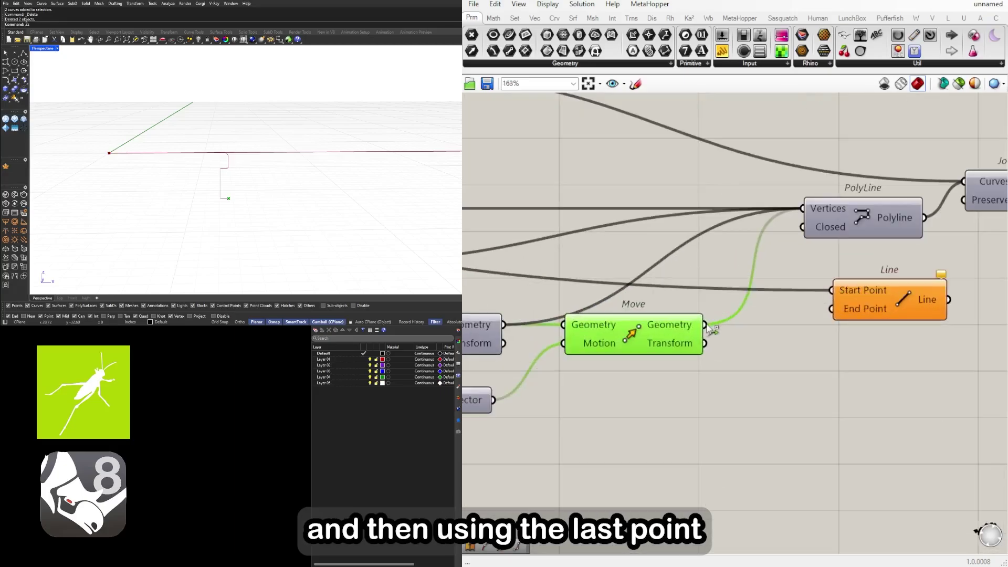
{"action": "left_click_drag", "start_coordinate": [706, 325], "coordinate": [834, 308]}
{"action": "left_click_drag", "start_coordinate": [895, 309], "coordinate": [866, 287]}
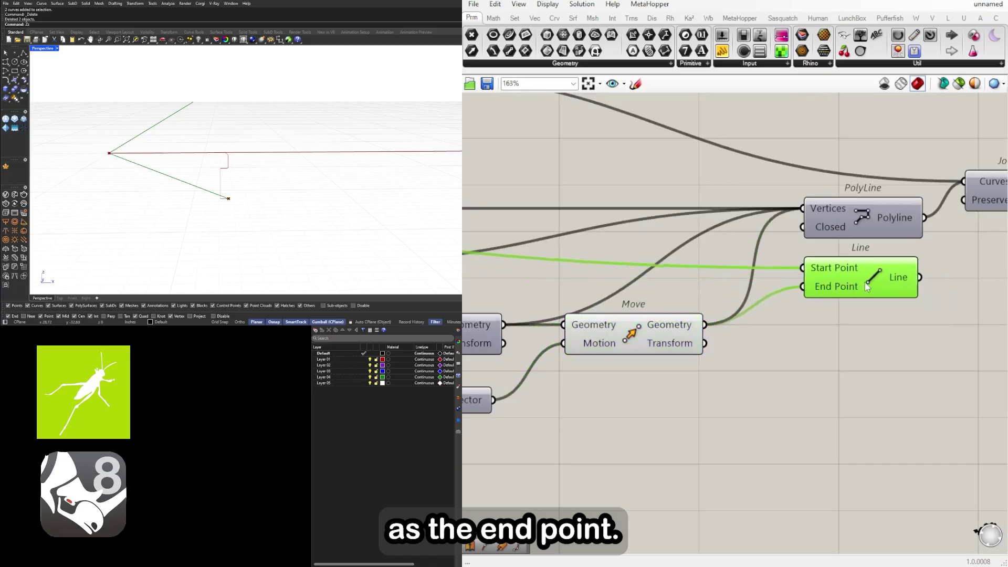
{"action": "scroll", "coordinate": [866, 287], "scroll_direction": "down", "scroll_amount": 3}
{"action": "scroll", "coordinate": [908, 310], "scroll_direction": "up", "scroll_amount": 3}
{"action": "left_click_drag", "start_coordinate": [596, 312], "coordinate": [723, 322]}
{"action": "right_click_drag", "start_coordinate": [808, 270], "coordinate": [777, 275]}
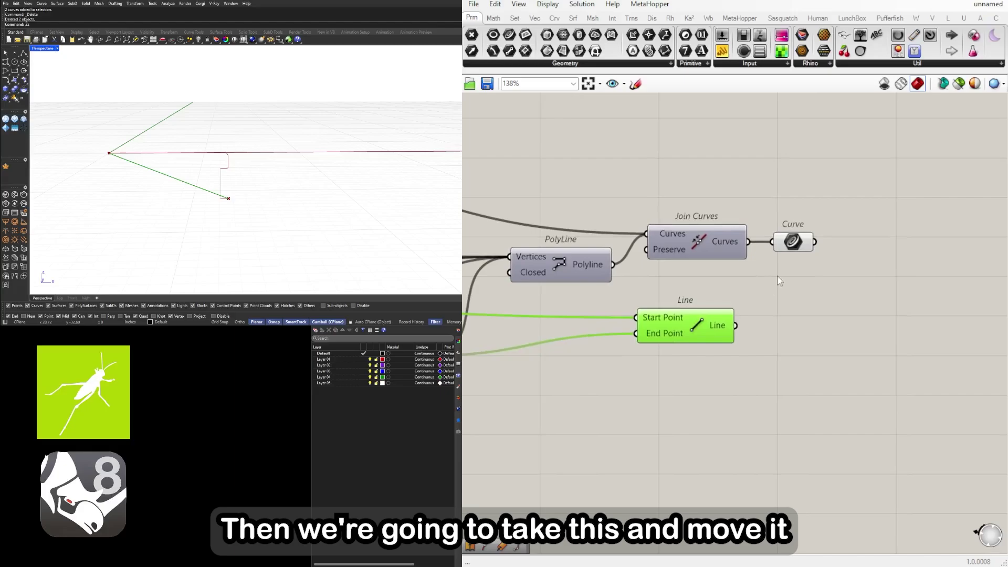
Step: Add an Amplitude component to the script and feed the Line output into its Vector input
{"action": "left_click", "coordinate": [793, 242]}
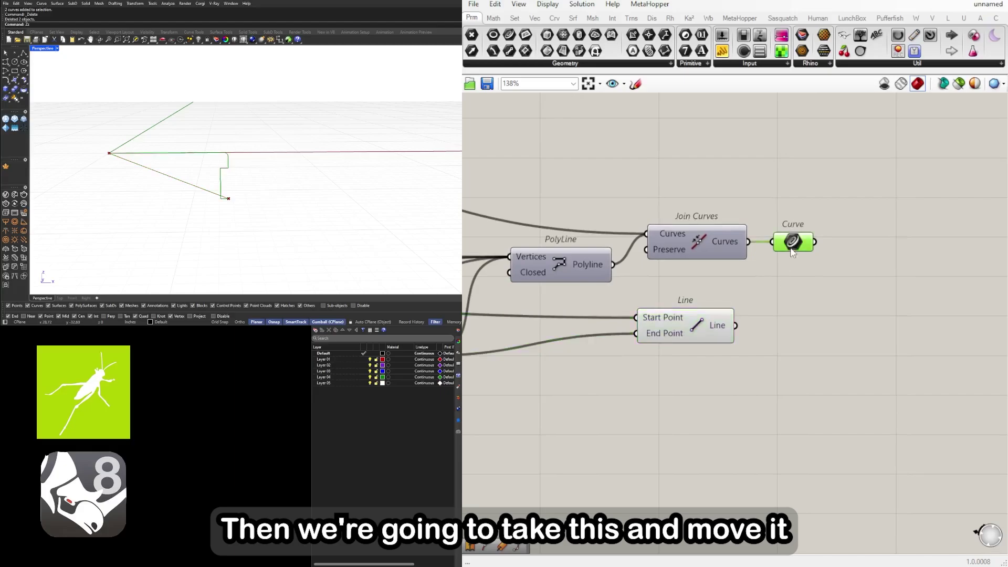
{"action": "left_click", "coordinate": [705, 327]}
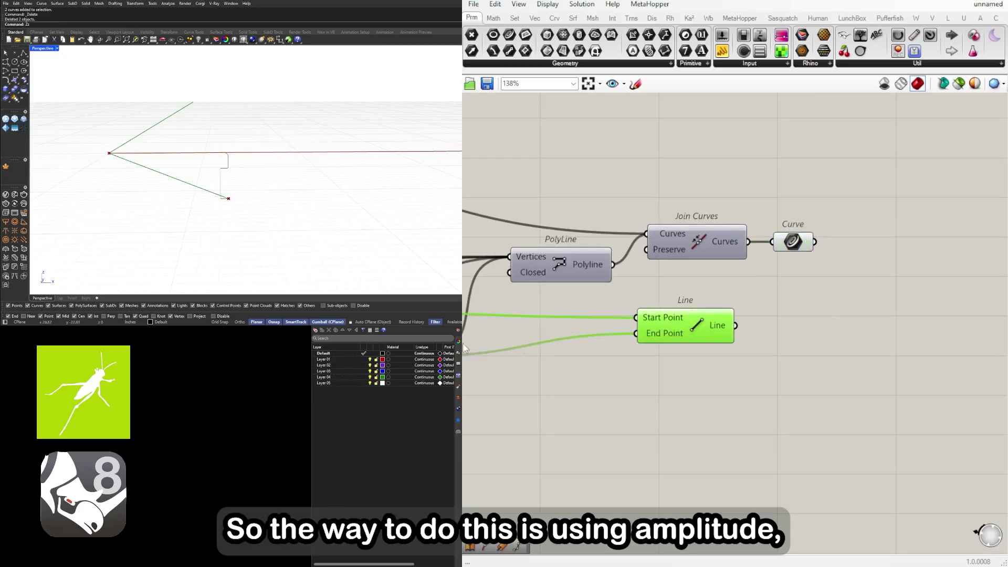
{"action": "double_click", "coordinate": [844, 338]}
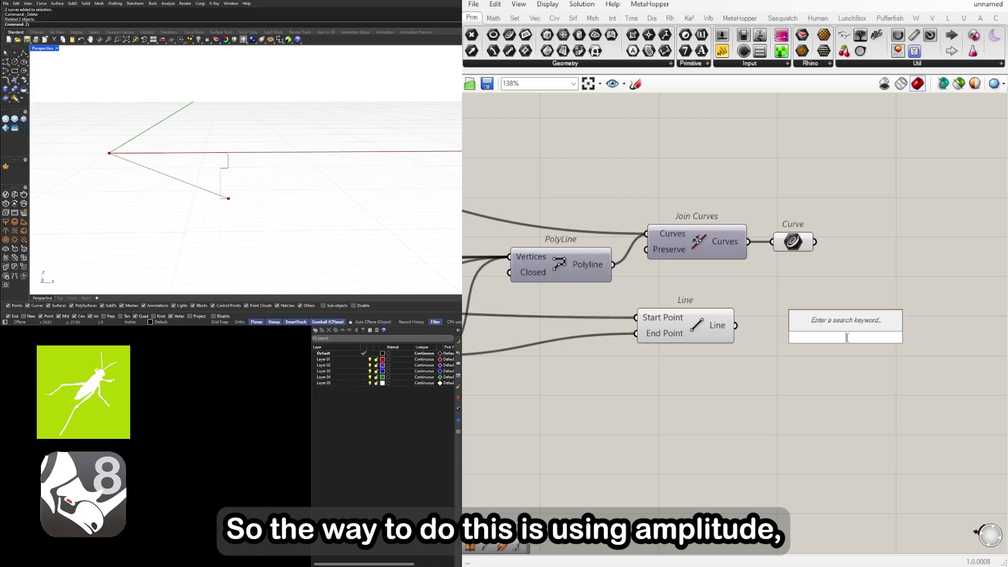
{"action": "type", "text": "ampl"}
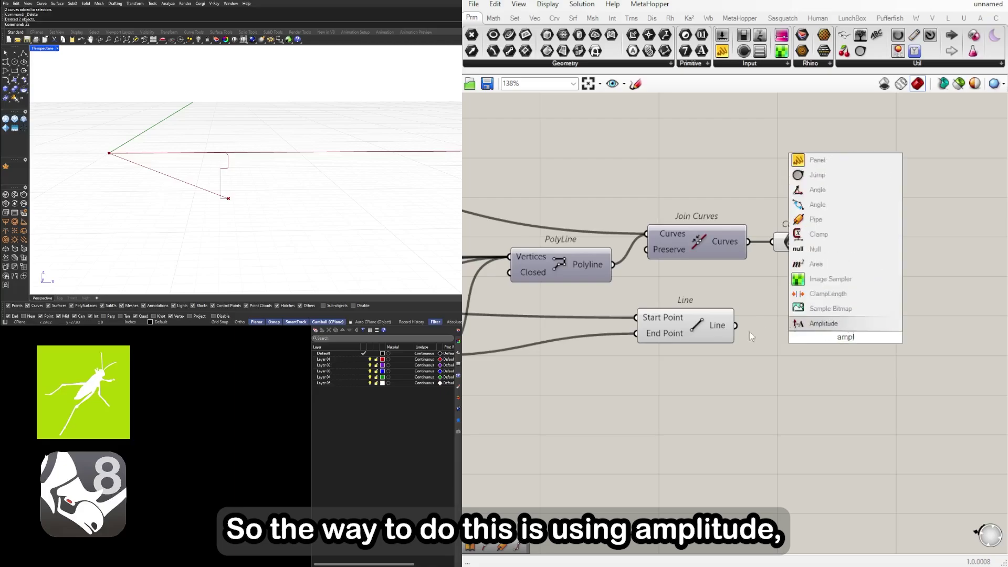
{"action": "left_click", "coordinate": [822, 323]}
{"action": "right_click_drag", "start_coordinate": [861, 335], "coordinate": [760, 342]}
{"action": "left_click_drag", "start_coordinate": [760, 342], "coordinate": [827, 337]}
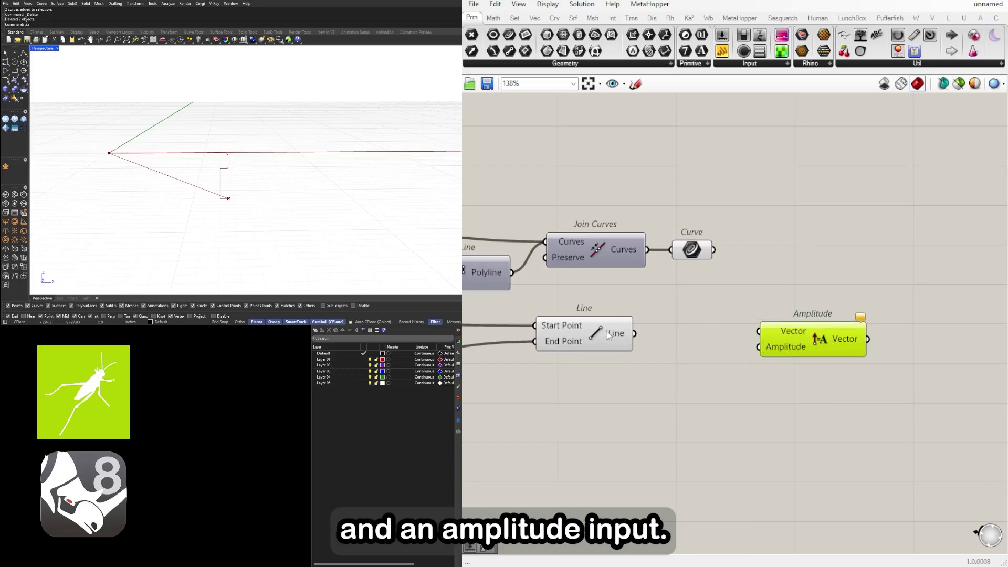
{"action": "left_click_drag", "start_coordinate": [633, 334], "coordinate": [809, 341]}
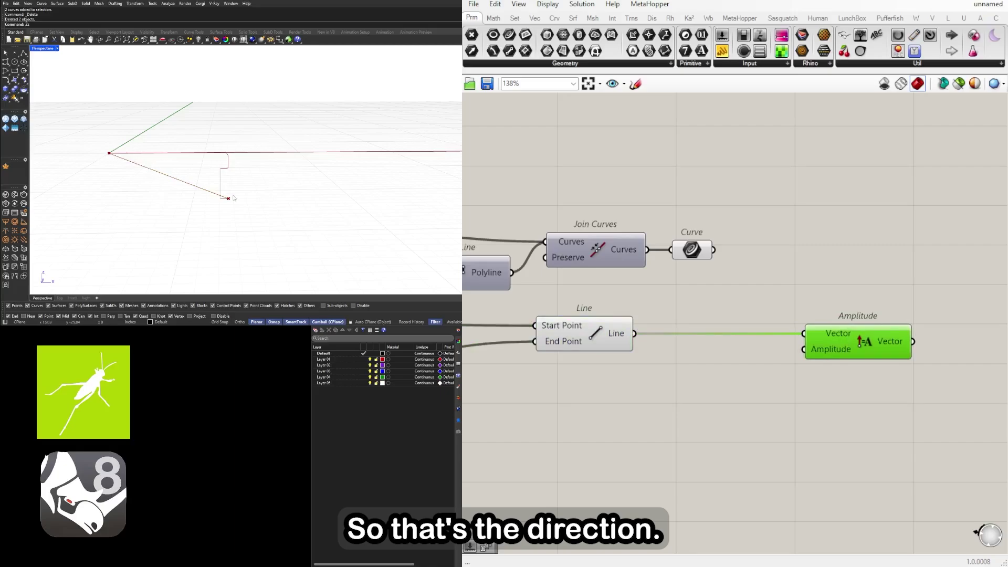
{"action": "right_click_drag", "start_coordinate": [772, 340], "coordinate": [709, 319]}
{"action": "left_click_drag", "start_coordinate": [805, 317], "coordinate": [867, 317]}
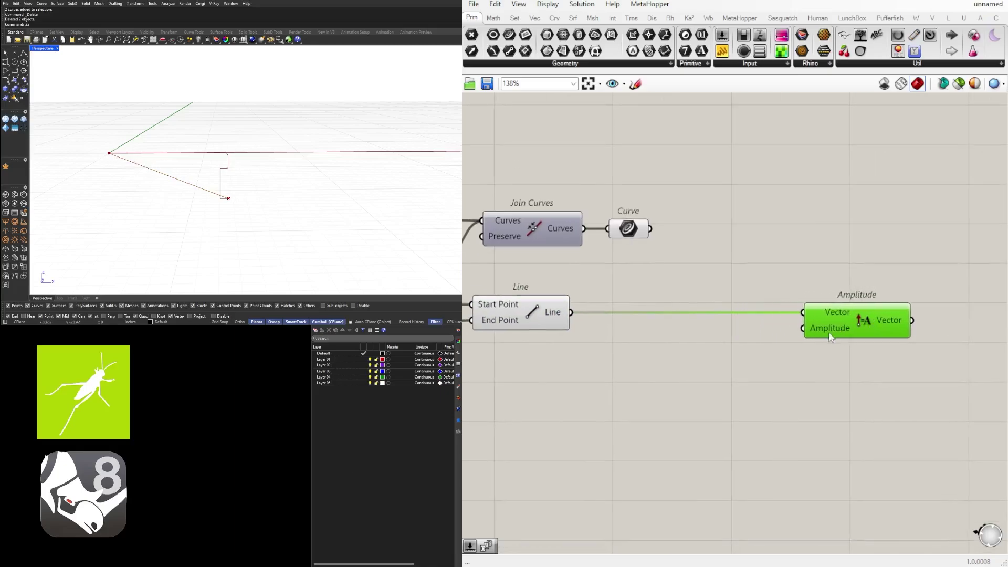
Step: Add a curve Length component between the Line and Amplitude components
{"action": "left_click", "coordinate": [634, 236]}
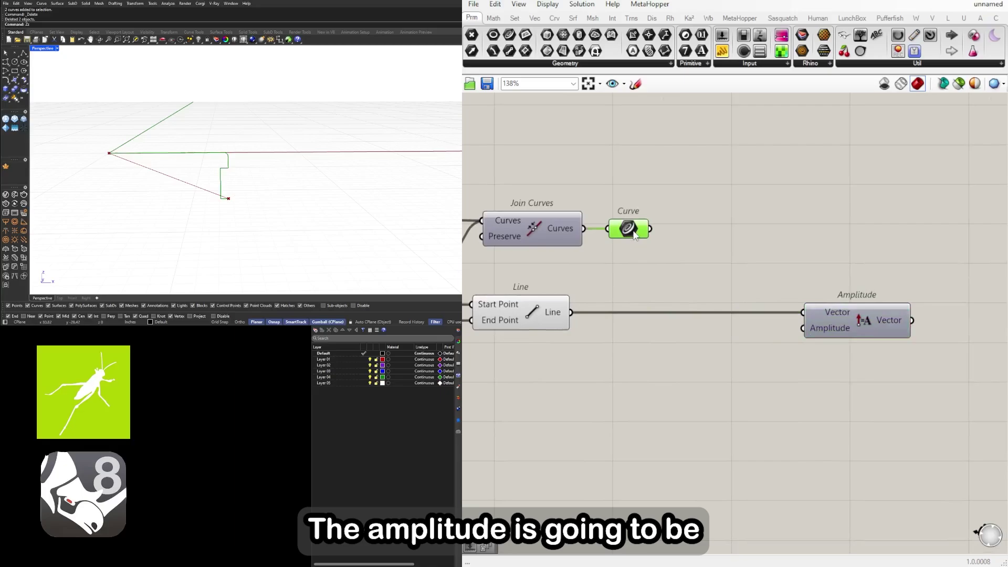
{"action": "left_click", "coordinate": [540, 310]}
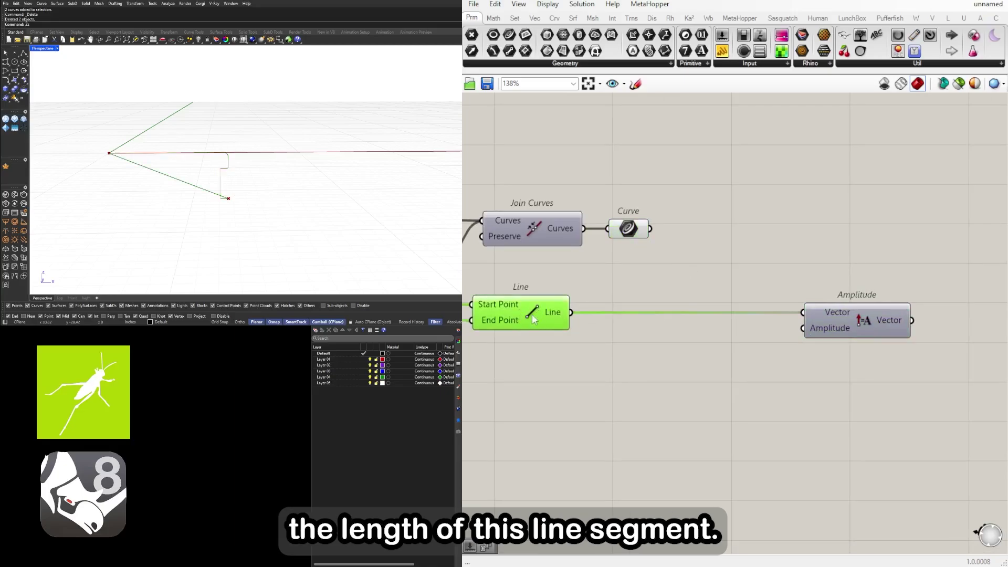
{"action": "double_click", "coordinate": [624, 359]}
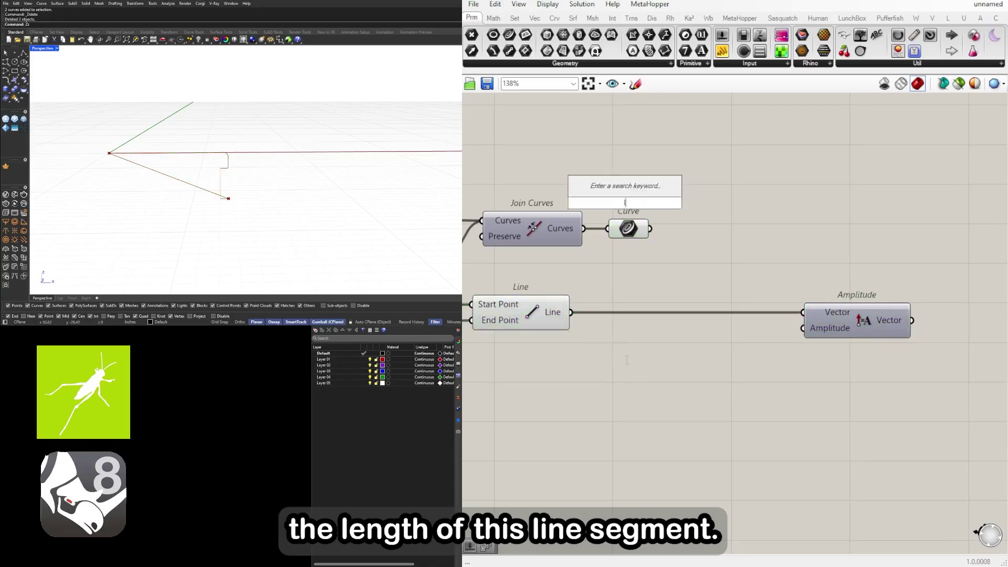
{"action": "type", "text": "leng"}
{"action": "key", "text": "Up"}
{"action": "key", "text": "Up"}
{"action": "key", "text": "Up"}
{"action": "key", "text": "Up"}
{"action": "key", "text": "Up"}
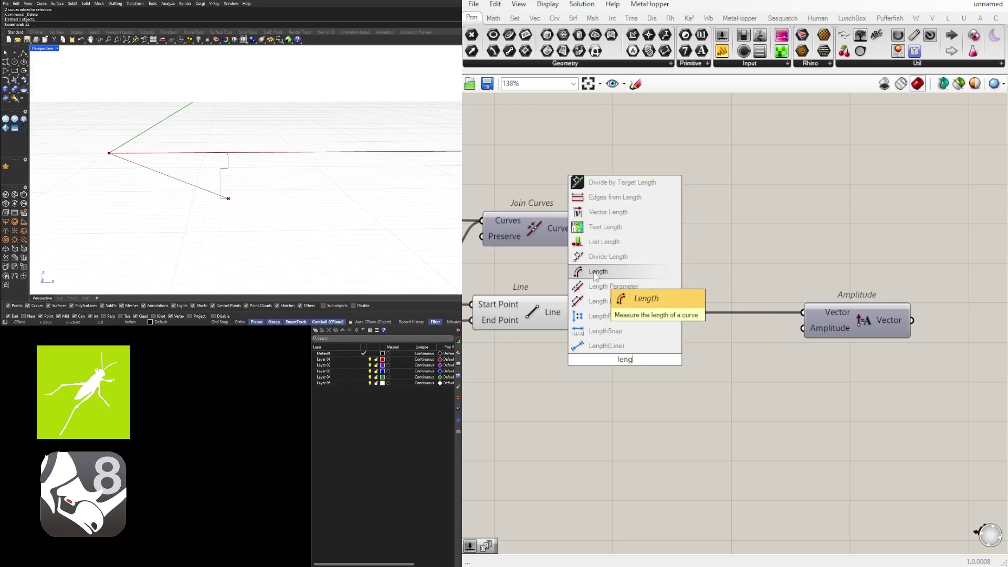
{"action": "key", "text": "Return"}
{"action": "left_click_drag", "start_coordinate": [629, 353], "coordinate": [647, 345]}
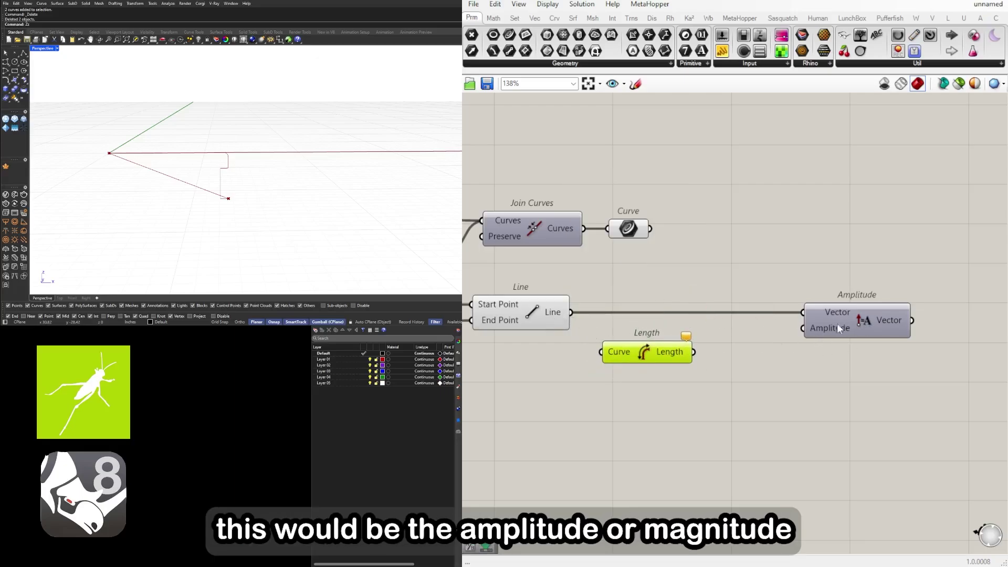
Step: Measure the Line with the Length component and feed that length into the Amplitude component's Amplitude input
{"action": "left_click_drag", "start_coordinate": [573, 314], "coordinate": [612, 344]}
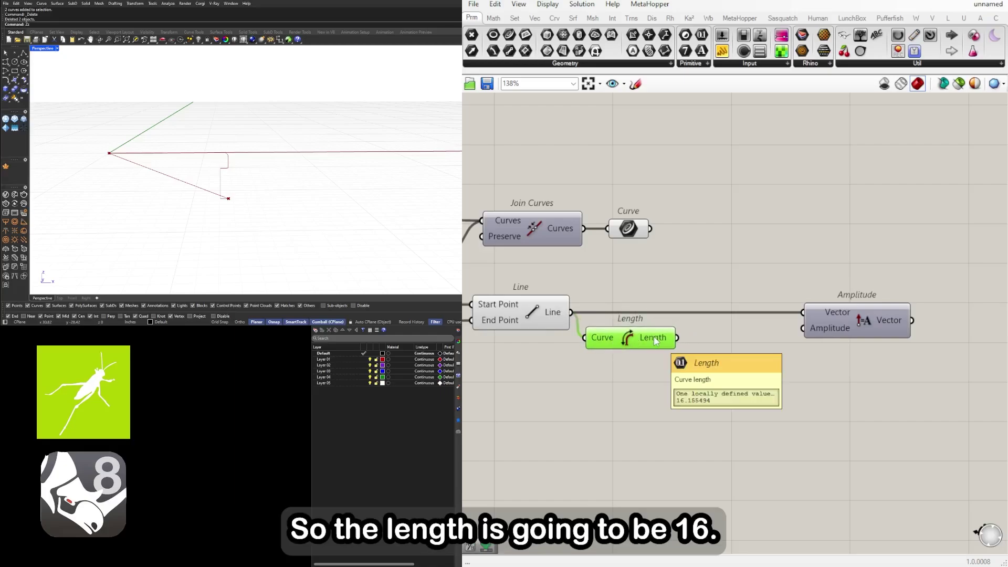
{"action": "left_click_drag", "start_coordinate": [677, 338], "coordinate": [735, 329]}
{"action": "left_click", "coordinate": [836, 329]}
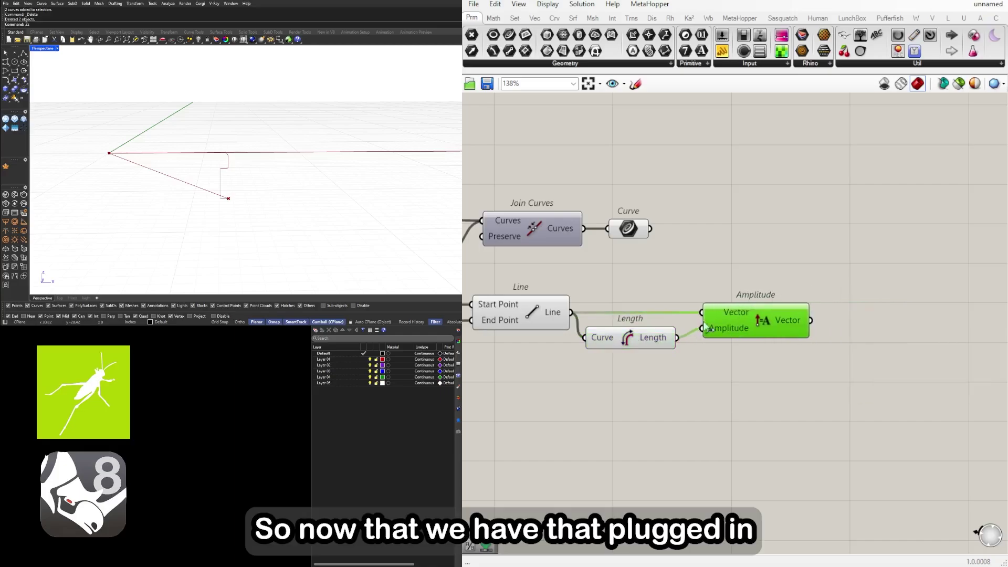
Step: Add a Move component that takes the final Curve as Geometry and the Amplitude vector as Motion
{"action": "right_click_drag", "start_coordinate": [757, 326], "coordinate": [730, 362]}
{"action": "double_click", "coordinate": [875, 339]}
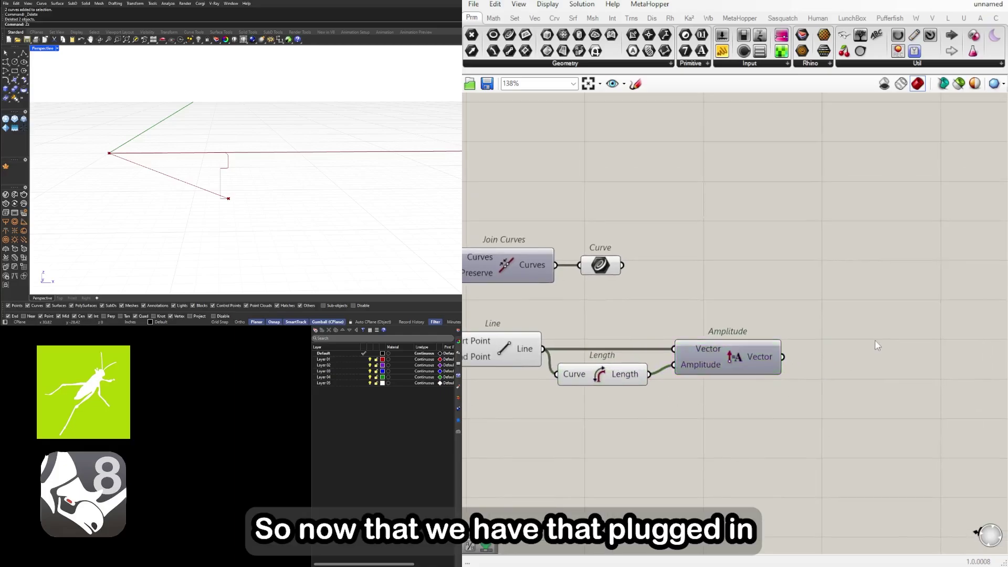
{"action": "type", "text": "move"}
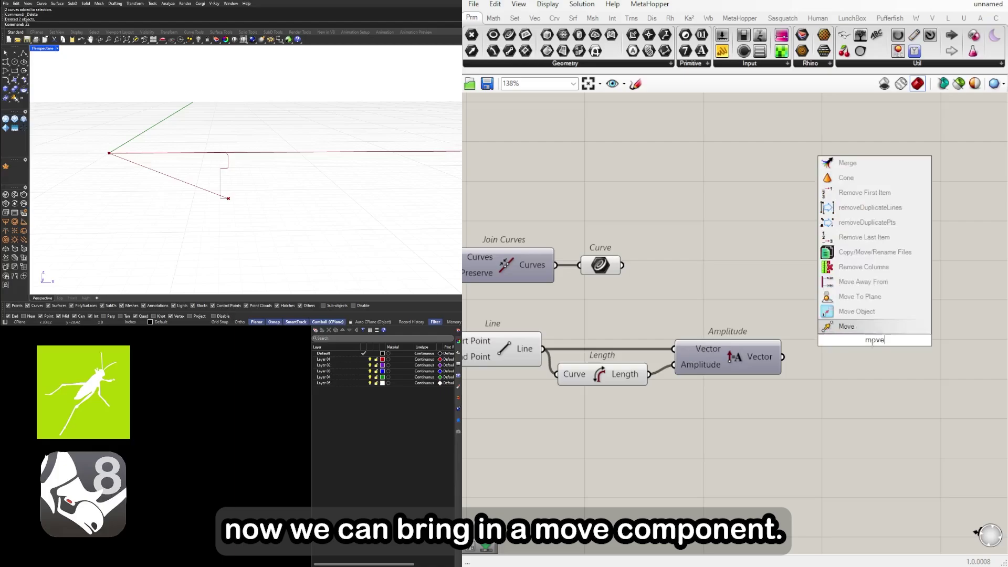
{"action": "key", "text": "Return"}
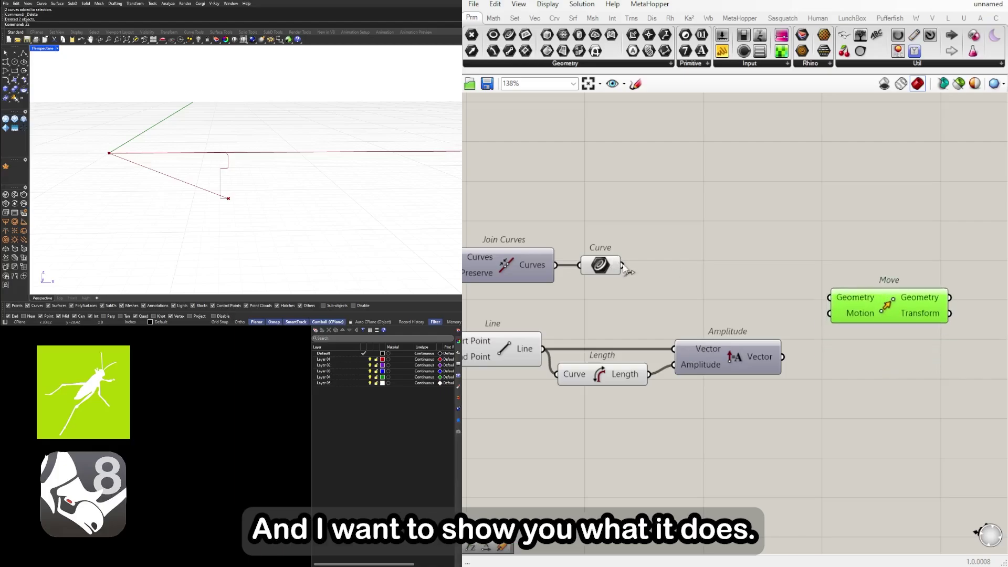
{"action": "left_click_drag", "start_coordinate": [625, 270], "coordinate": [827, 299]}
{"action": "left_click", "coordinate": [603, 265]}
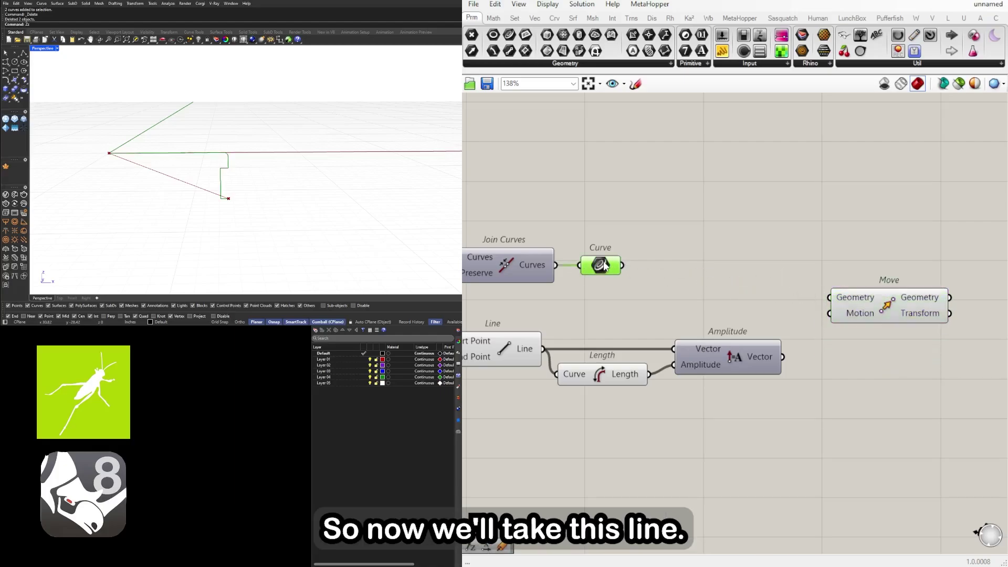
{"action": "left_click_drag", "start_coordinate": [623, 269], "coordinate": [847, 323]}
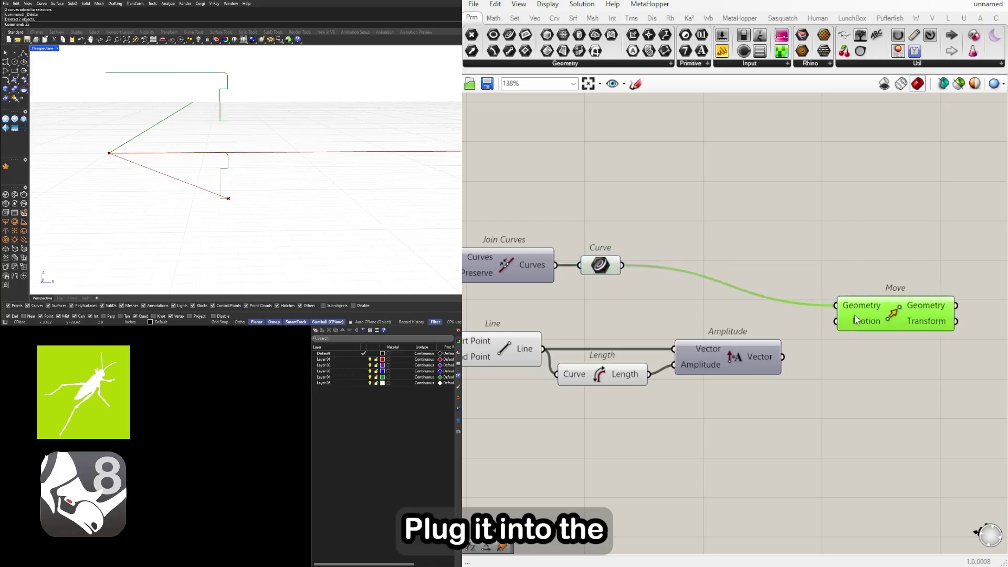
{"action": "left_click_drag", "start_coordinate": [783, 357], "coordinate": [873, 334]}
{"action": "scroll", "coordinate": [935, 300], "scroll_direction": "down", "scroll_amount": 2}
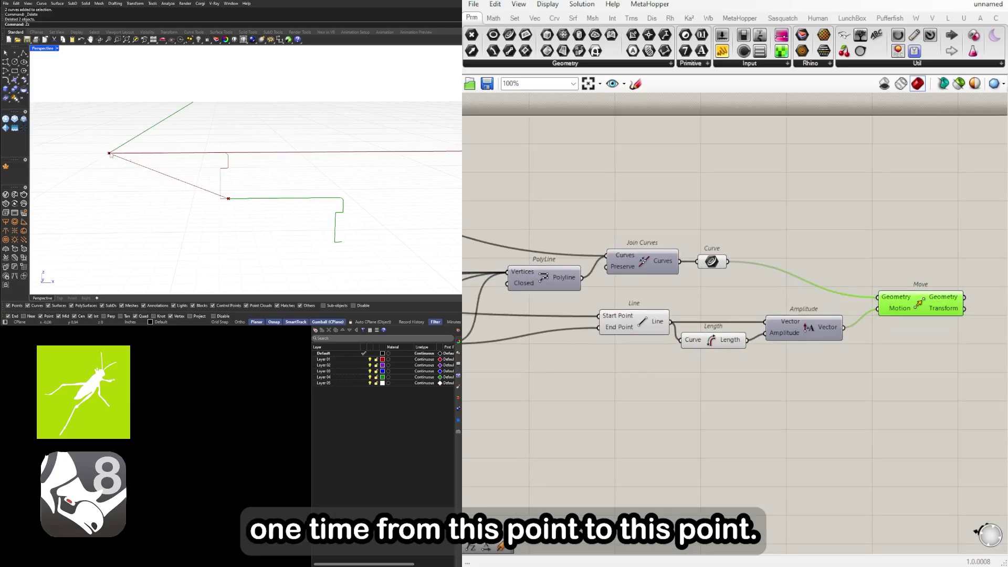
{"action": "left_click", "coordinate": [622, 325]}
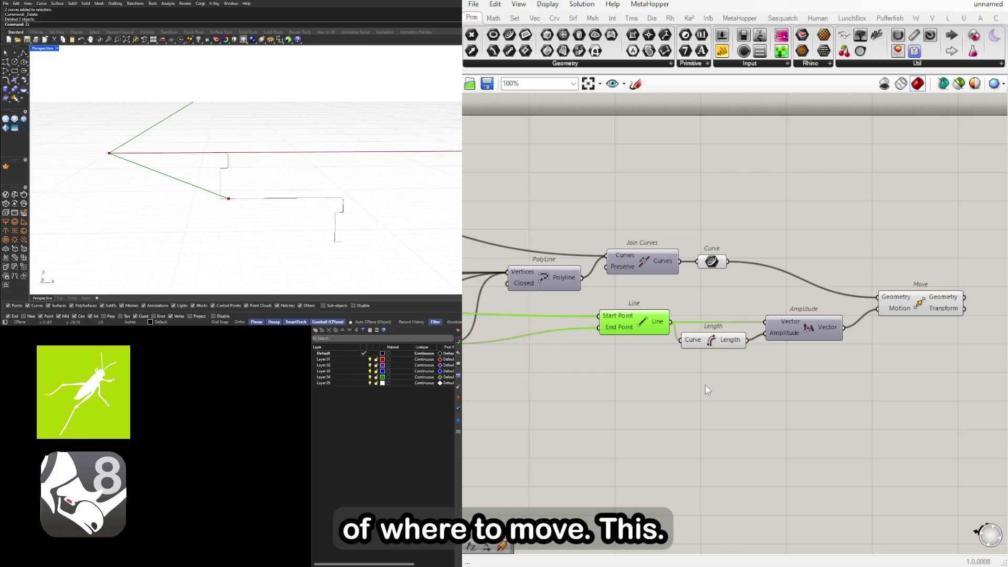
{"action": "left_click_drag", "start_coordinate": [948, 368], "coordinate": [819, 295]}
{"action": "right_click_drag", "start_coordinate": [814, 295], "coordinate": [662, 295]}
{"action": "left_click_drag", "start_coordinate": [653, 332], "coordinate": [790, 333]}
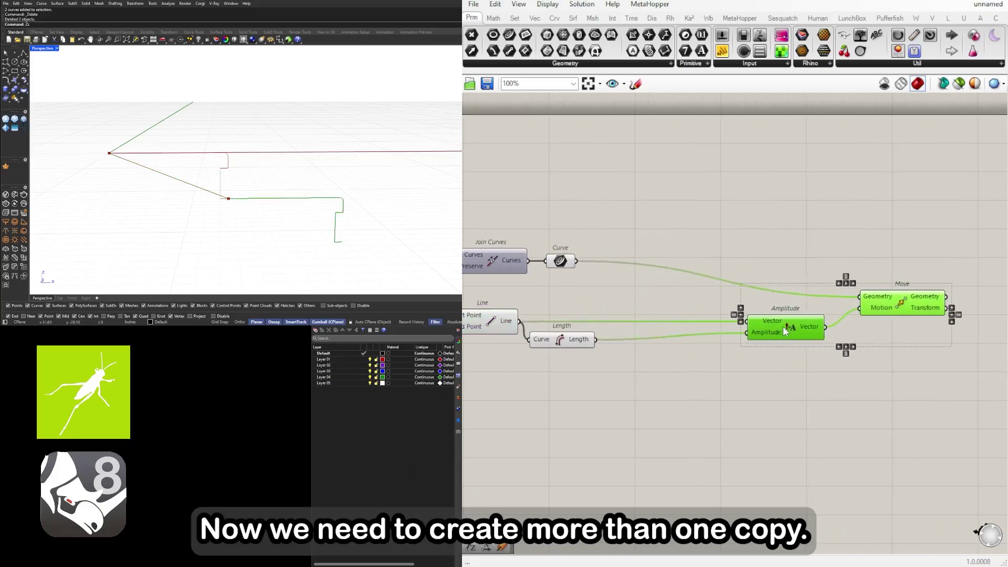
{"action": "left_click", "coordinate": [619, 376]}
{"action": "left_click", "coordinate": [914, 308]}
{"action": "scroll", "coordinate": [834, 382], "scroll_direction": "down", "scroll_amount": 2}
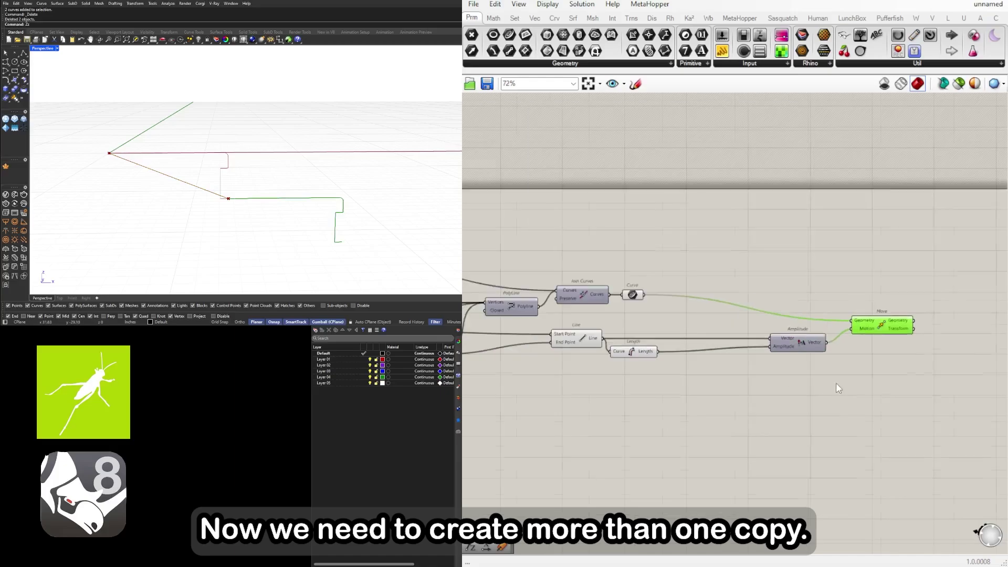
{"action": "right_click_drag", "start_coordinate": [835, 382], "coordinate": [773, 360]}
{"action": "key", "text": "ctrl+z"}
{"action": "left_click_drag", "start_coordinate": [790, 361], "coordinate": [635, 279]}
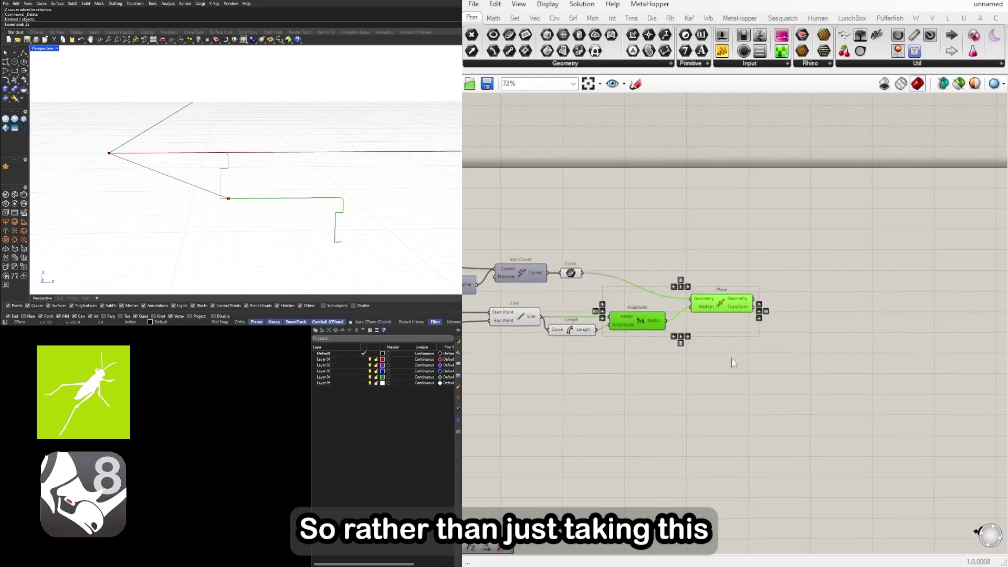
{"action": "left_click", "coordinate": [731, 359]}
Step: Duplicate the Move component and feed the first Move's geometry into the copy to produce another stair step
{"action": "left_click_drag", "start_coordinate": [710, 296], "coordinate": [783, 312], "text": "alt"}
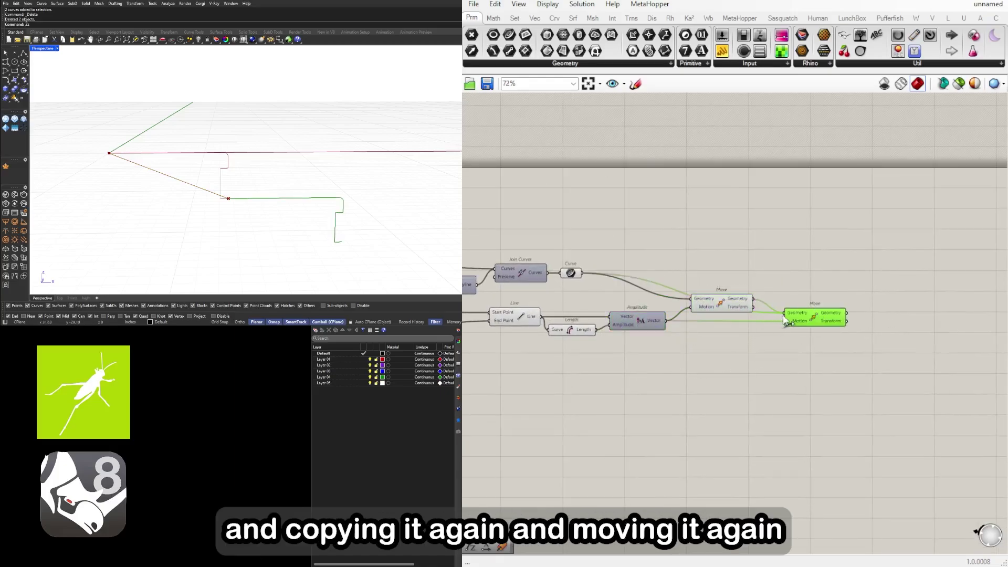
{"action": "scroll", "coordinate": [357, 211], "scroll_direction": "down", "scroll_amount": 3}
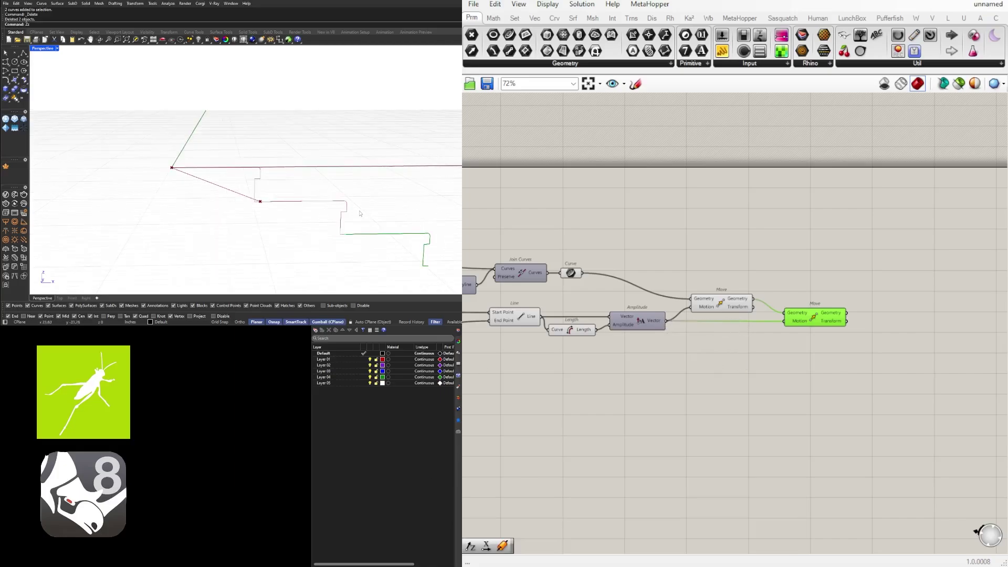
{"action": "scroll", "coordinate": [359, 231], "scroll_direction": "up", "scroll_amount": 3}
{"action": "left_click", "coordinate": [872, 389]}
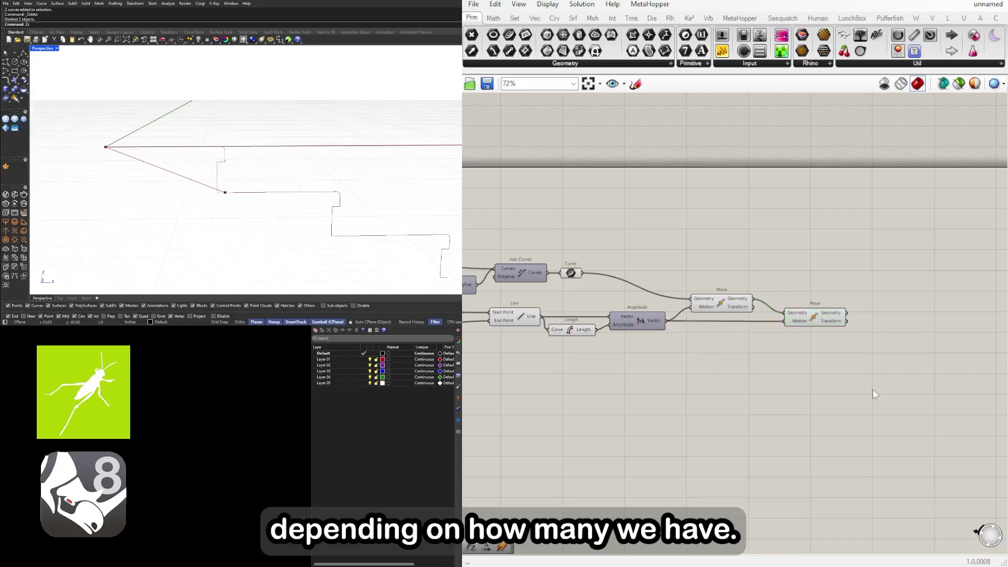
Step: Delete the duplicated Move component and select the original Move
{"action": "left_click_drag", "start_coordinate": [861, 370], "coordinate": [817, 309]}
{"action": "key", "text": "Delete"}
{"action": "left_click", "coordinate": [695, 311]}
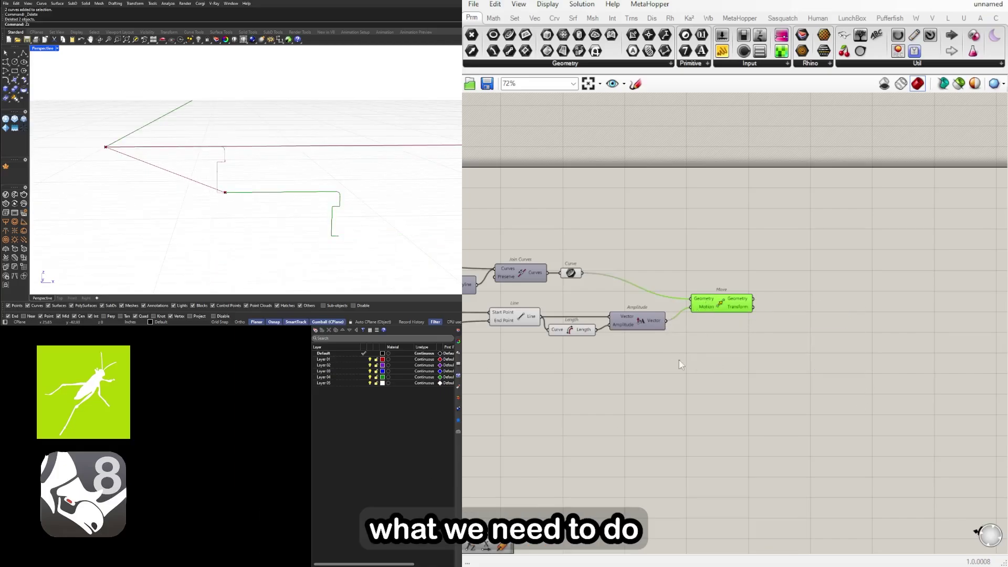
Step: Shift the Amplitude and Move components away from the Length component to make room between them
{"action": "left_click_drag", "start_coordinate": [801, 387], "coordinate": [603, 290]}
{"action": "left_click_drag", "start_coordinate": [637, 326], "coordinate": [730, 326]}
{"action": "left_click", "coordinate": [708, 367]}
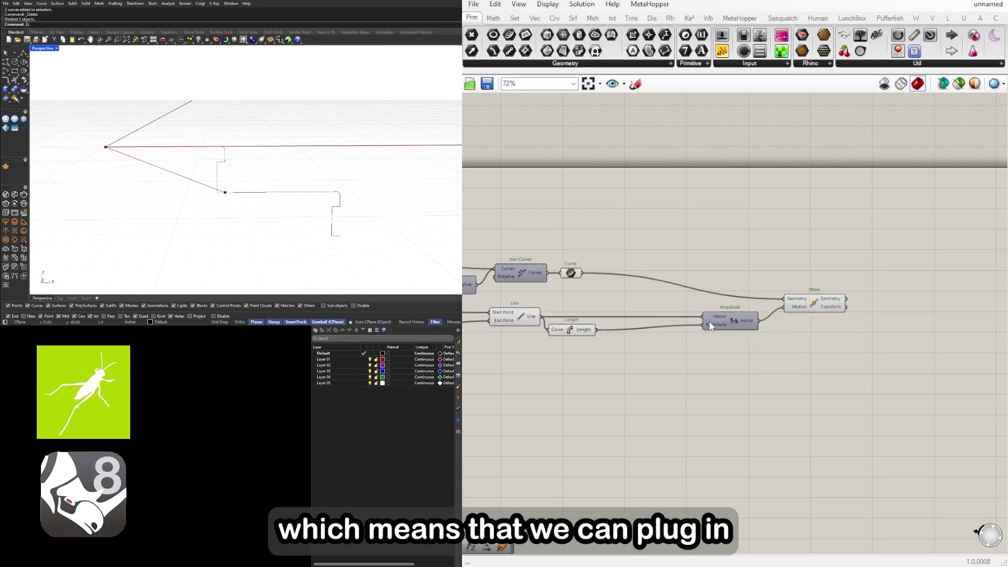
{"action": "mouse_move", "coordinate": [709, 325]}
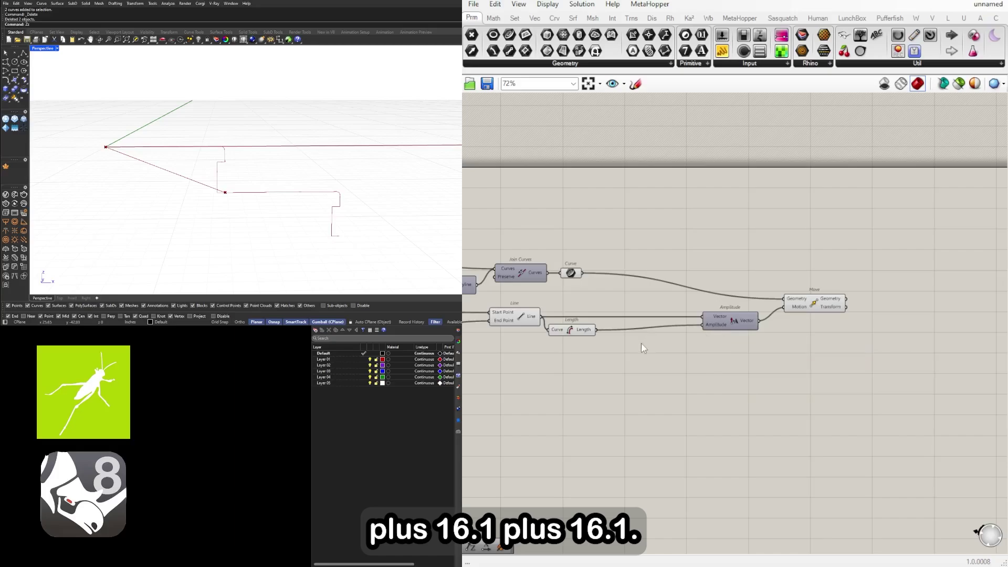
Step: Add a Series component below the wire between Length and Amplitude and check its default inputs
{"action": "double_click", "coordinate": [642, 357]}
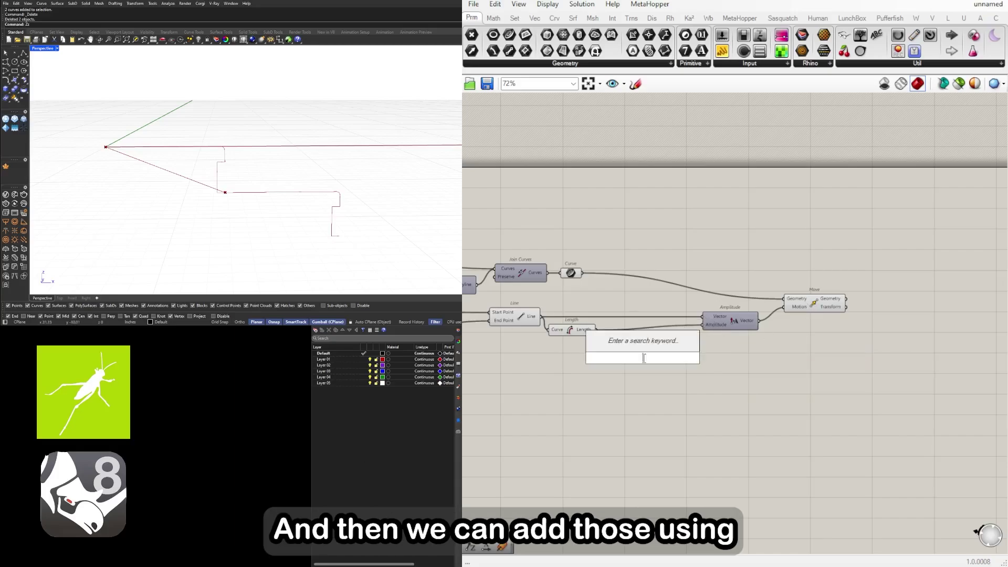
{"action": "type", "text": "seri"}
{"action": "left_click", "coordinate": [615, 329]}
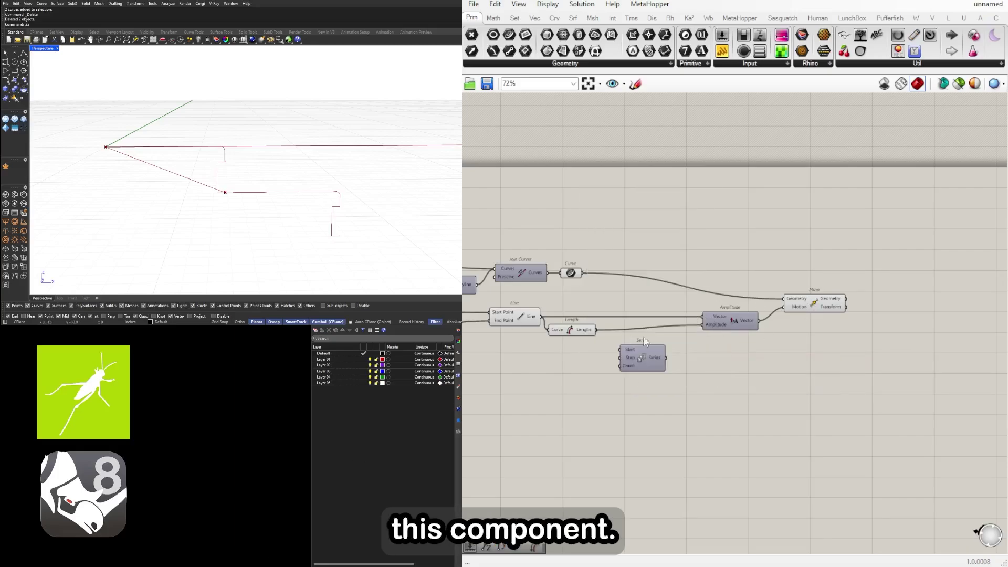
{"action": "left_click_drag", "start_coordinate": [852, 369], "coordinate": [686, 292]}
{"action": "scroll", "coordinate": [745, 317], "scroll_direction": "up", "scroll_amount": 2}
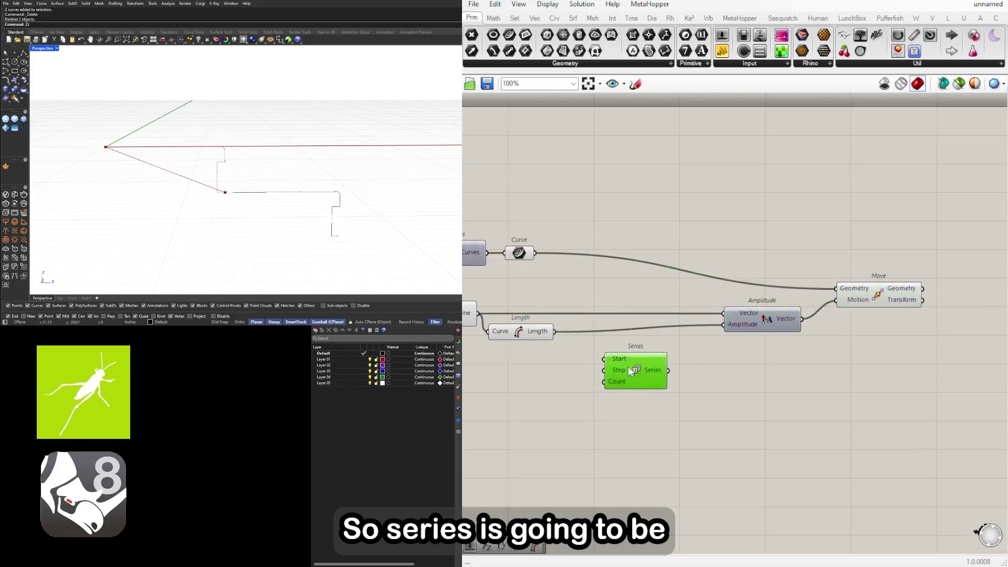
{"action": "left_click", "coordinate": [610, 400]}
{"action": "left_click_drag", "start_coordinate": [628, 366], "coordinate": [655, 370]}
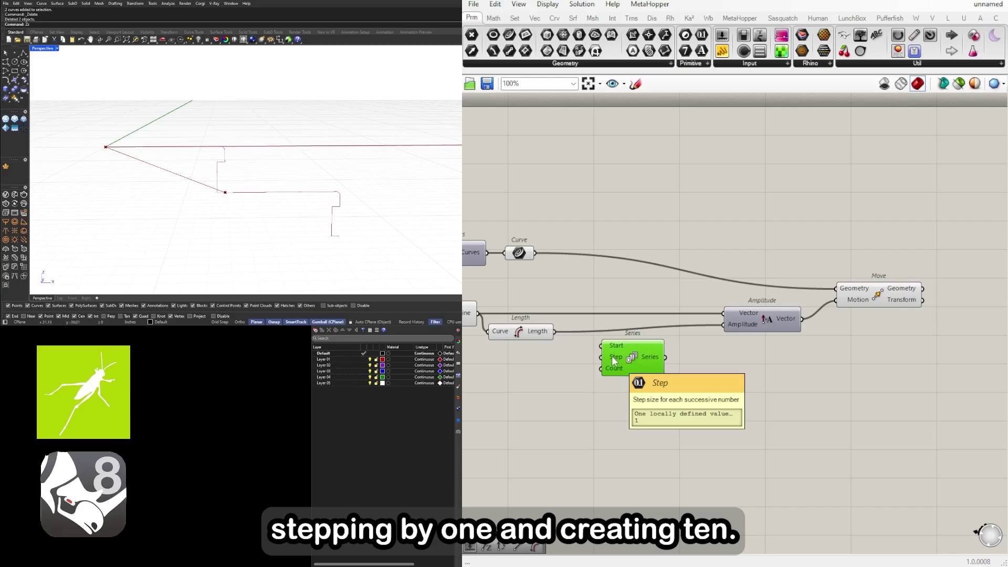
{"action": "mouse_move", "coordinate": [610, 372]}
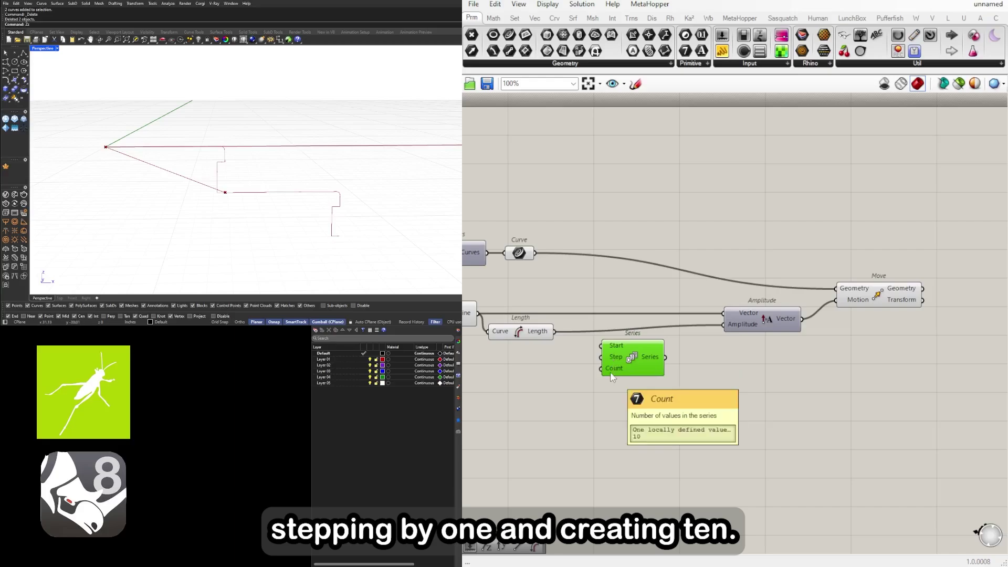
Step: Feed the Length output into the Step input of the Series component
{"action": "left_click", "coordinate": [546, 337]}
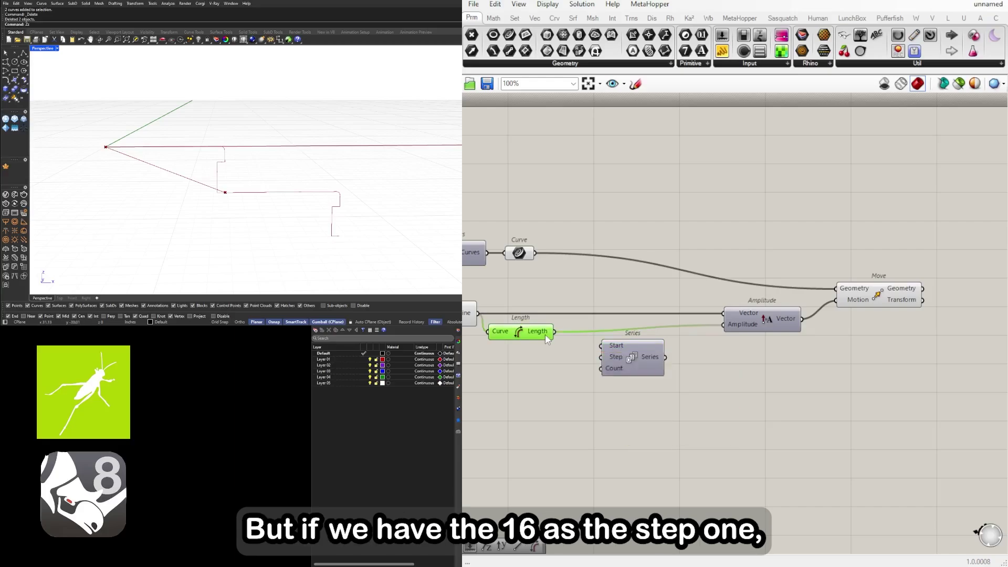
{"action": "left_click_drag", "start_coordinate": [553, 332], "coordinate": [635, 359]}
{"action": "mouse_move", "coordinate": [667, 356]}
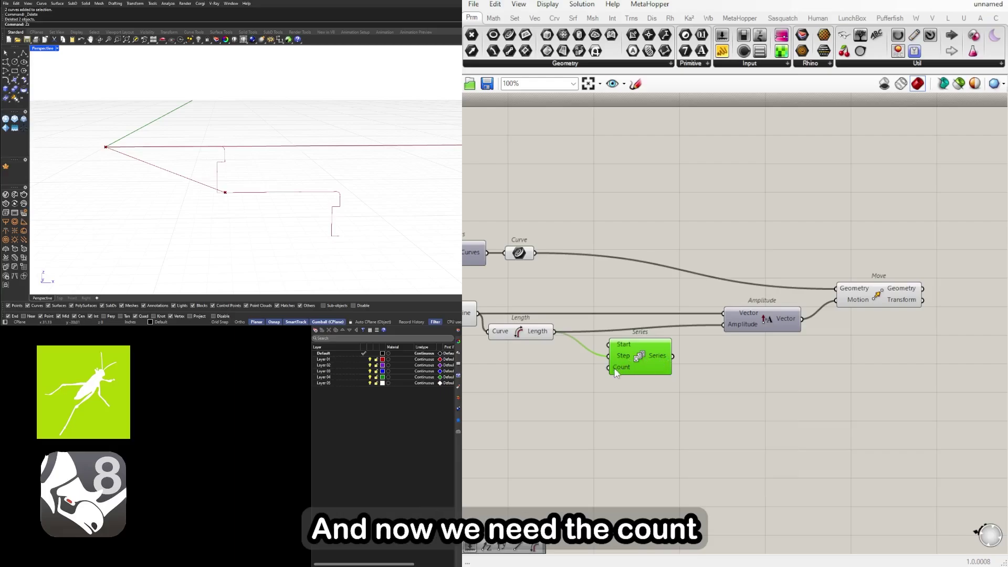
Step: Add a number slider with the value 3 and feed it into the Count input of the Series
{"action": "right_click_drag", "start_coordinate": [623, 367], "coordinate": [673, 365]}
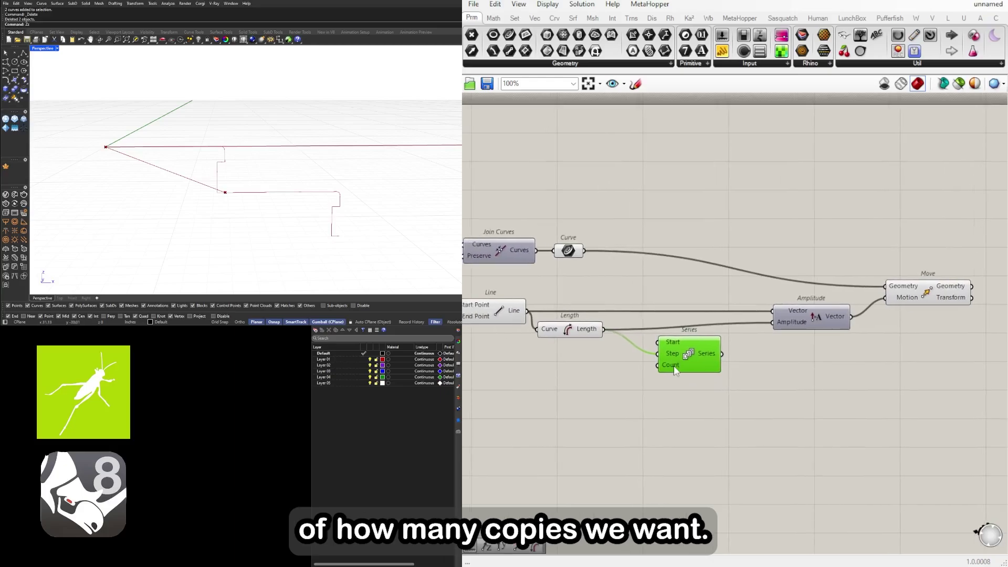
{"action": "double_click", "coordinate": [598, 382]}
{"action": "type", "text": "3"}
{"action": "key", "text": "Return"}
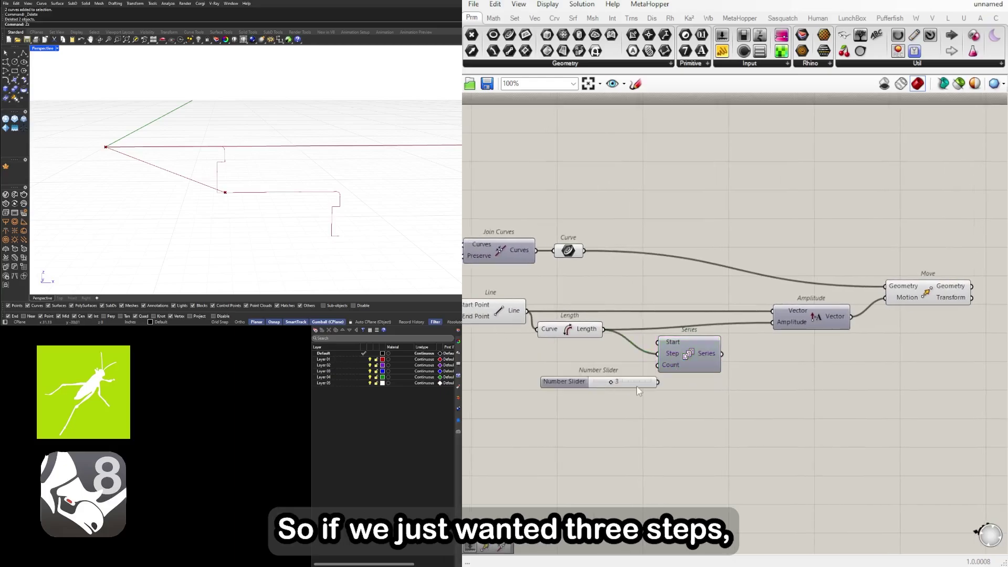
{"action": "mouse_move", "coordinate": [624, 372]}
{"action": "left_mouse_down"}
{"action": "mouse_move", "coordinate": [657, 364]}
{"action": "mouse_move", "coordinate": [612, 366]}
{"action": "left_mouse_up"}
{"action": "mouse_move", "coordinate": [704, 351]}
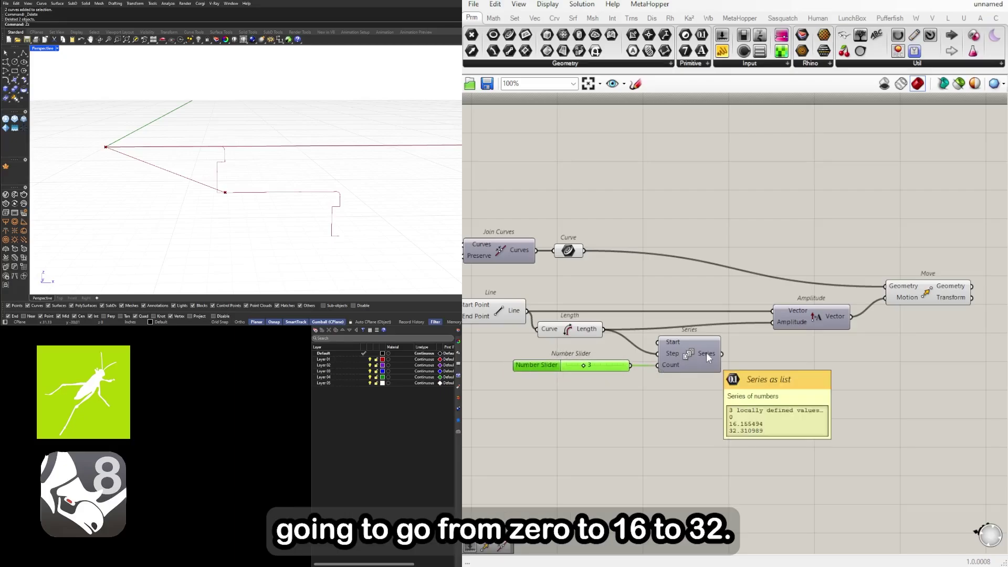
Step: Feed the Series output into the Amplitude input in place of the length, and set the Count slider to 8
{"action": "left_click_drag", "start_coordinate": [722, 353], "coordinate": [767, 327]}
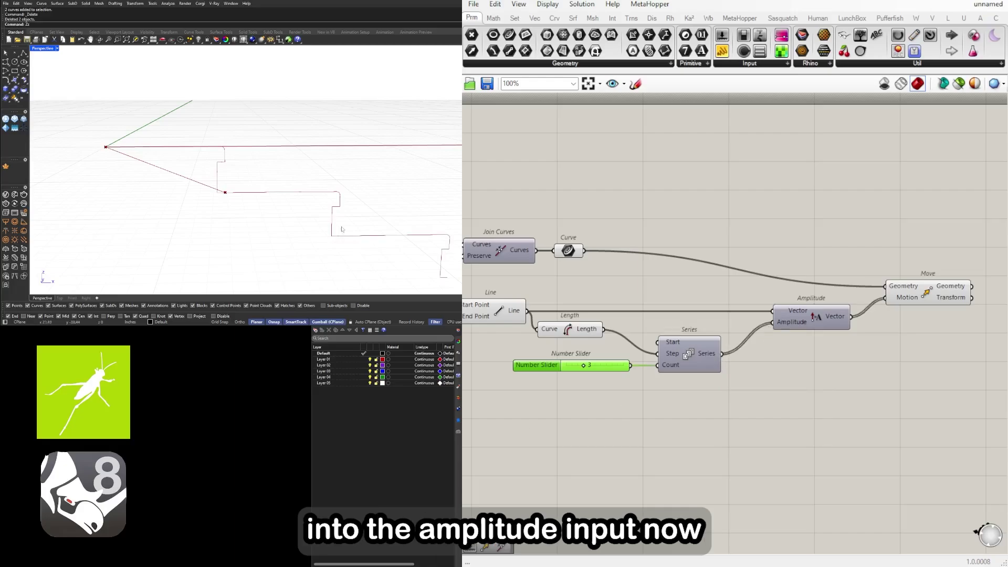
{"action": "scroll", "coordinate": [341, 229], "scroll_direction": "down", "scroll_amount": 3}
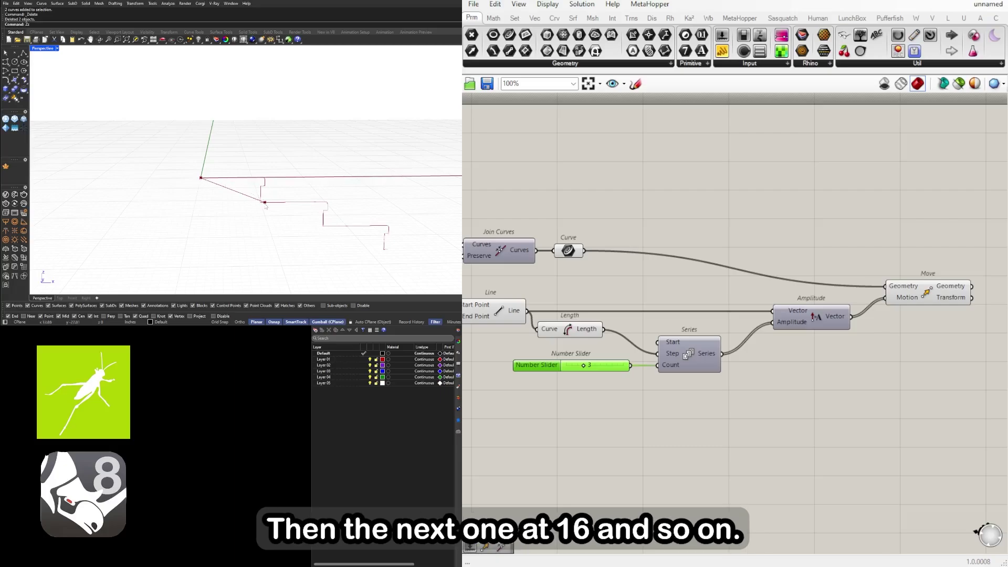
{"action": "scroll", "coordinate": [581, 367], "scroll_direction": "up", "scroll_amount": 4}
{"action": "left_click_drag", "start_coordinate": [603, 358], "coordinate": [650, 363]}
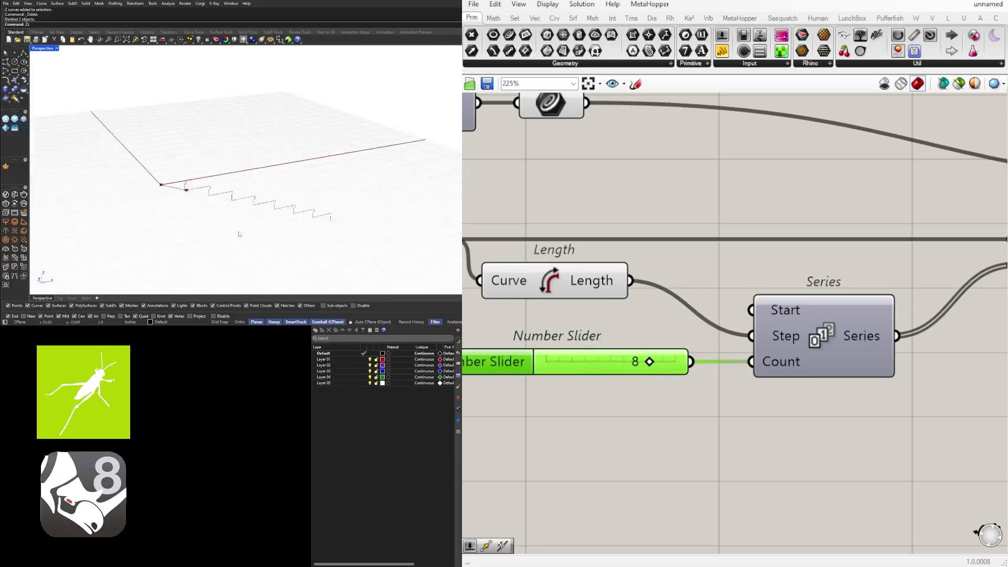
{"action": "scroll", "coordinate": [742, 399], "scroll_direction": "down", "scroll_amount": 3}
Step: Tidy the definition by moving the Series inputs group, Amplitude and Move components closer together
{"action": "left_click", "coordinate": [798, 355]}
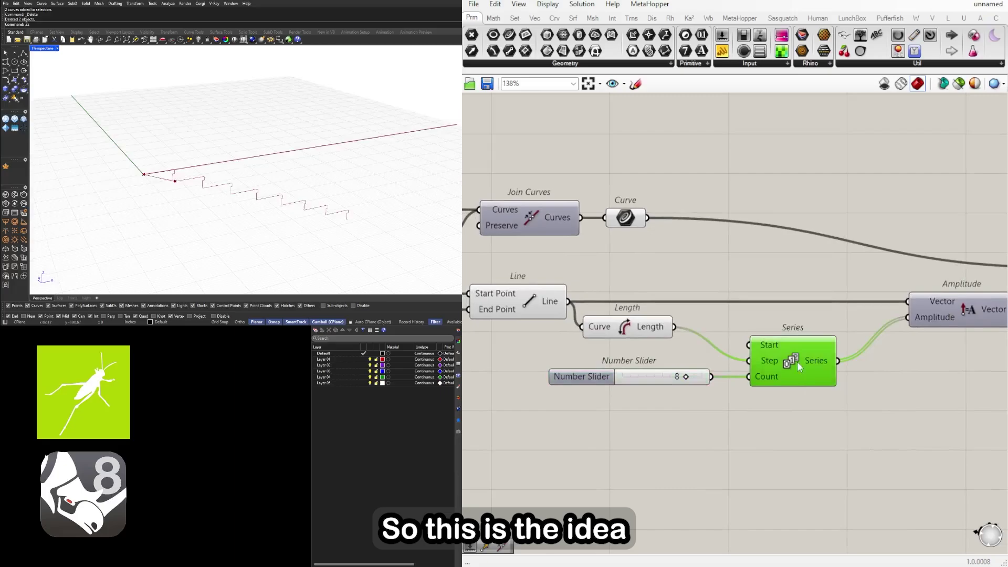
{"action": "left_click_drag", "start_coordinate": [831, 415], "coordinate": [678, 374]}
{"action": "right_click_drag", "start_coordinate": [950, 313], "coordinate": [833, 321]}
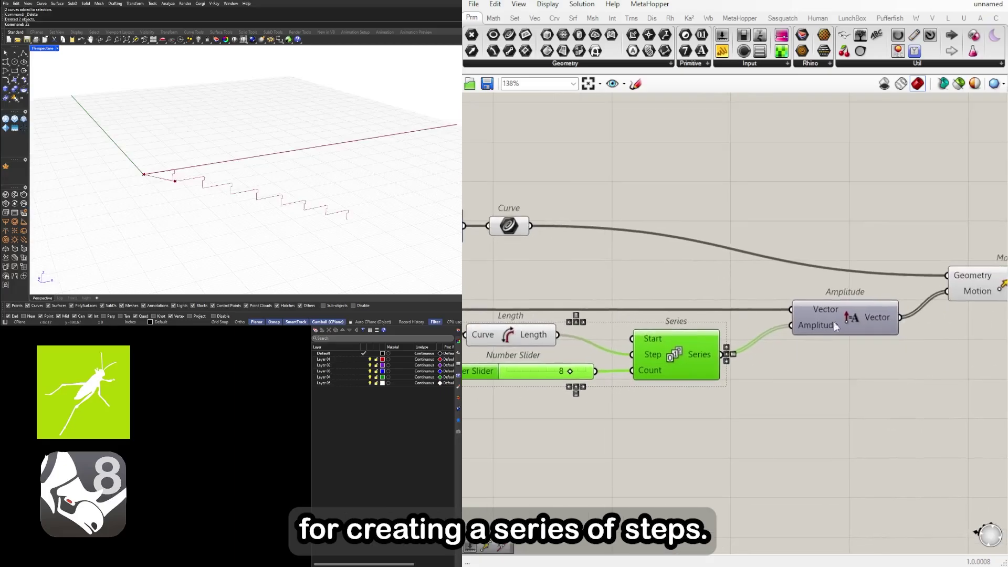
{"action": "left_click", "coordinate": [801, 320]}
{"action": "left_click_drag", "start_coordinate": [802, 318], "coordinate": [804, 318]}
{"action": "left_click", "coordinate": [892, 341]}
{"action": "right_click_drag", "start_coordinate": [960, 311], "coordinate": [853, 327]}
{"action": "left_click_drag", "start_coordinate": [879, 291], "coordinate": [825, 291]}
{"action": "left_click", "coordinate": [782, 375]}
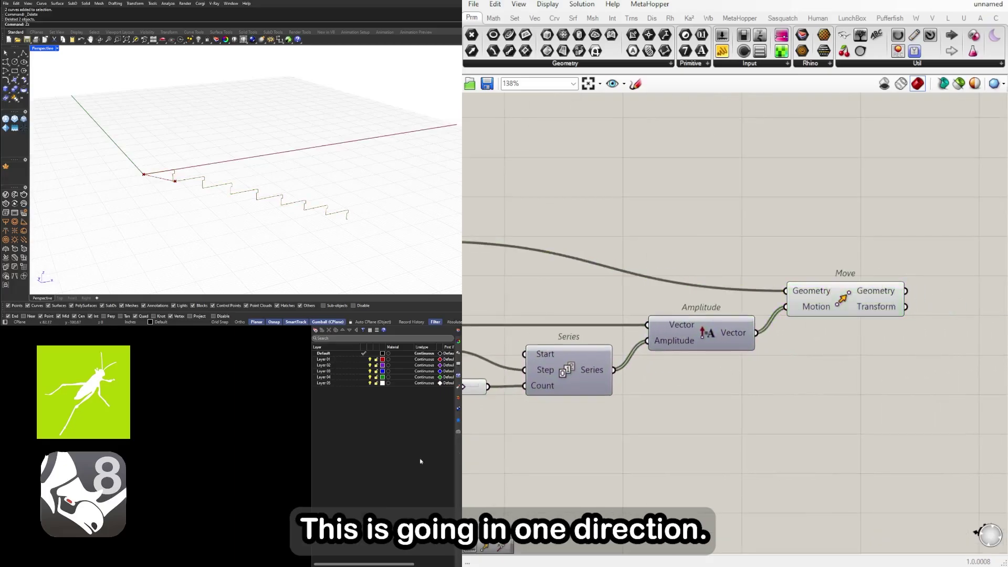
Step: Examine the arrayed stair curves in the viewport and review the definition from the Construct Point to the Move
{"action": "right_click_drag", "start_coordinate": [336, 217], "coordinate": [275, 201]}
{"action": "scroll", "coordinate": [483, 249], "scroll_direction": "down", "scroll_amount": 5}
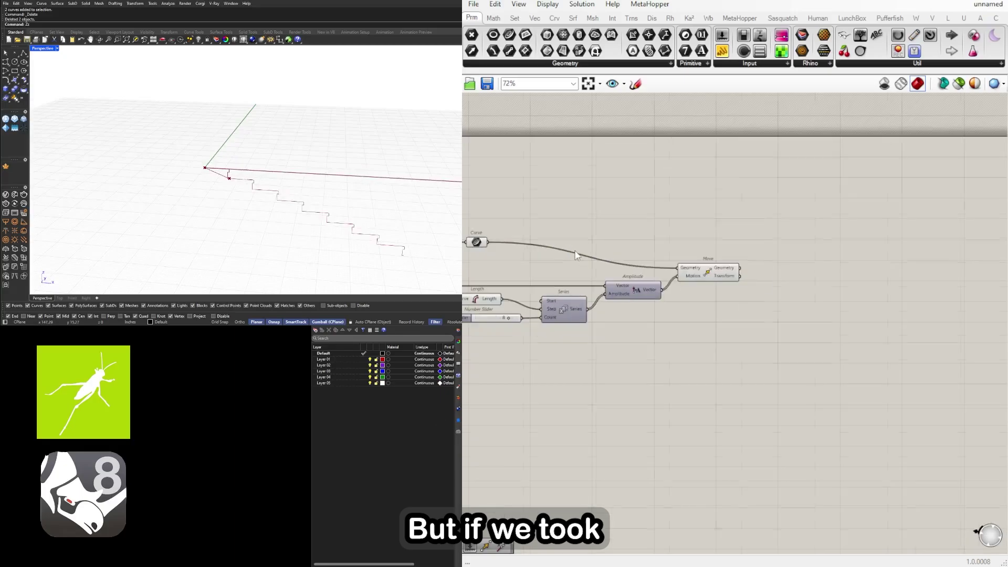
{"action": "right_click_drag", "start_coordinate": [551, 325], "coordinate": [873, 338]}
{"action": "right_click_drag", "start_coordinate": [493, 310], "coordinate": [876, 324]}
{"action": "scroll", "coordinate": [876, 324], "scroll_direction": "up", "scroll_amount": 2}
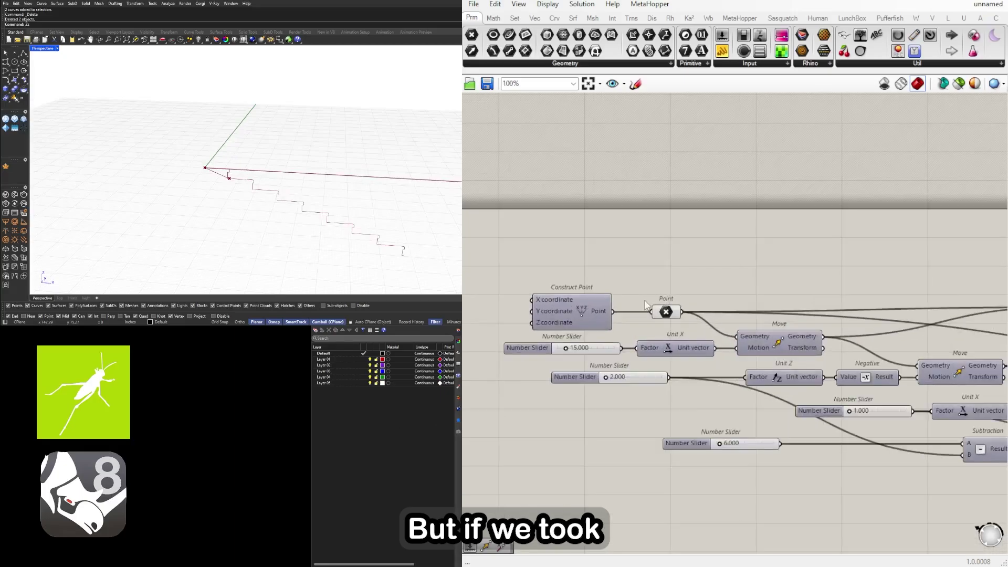
{"action": "scroll", "coordinate": [267, 159], "scroll_direction": "down", "scroll_amount": 3}
{"action": "right_click_drag", "start_coordinate": [266, 159], "coordinate": [274, 175]}
{"action": "scroll", "coordinate": [494, 297], "scroll_direction": "down", "scroll_amount": 6}
{"action": "right_click_drag", "start_coordinate": [745, 334], "coordinate": [679, 344]}
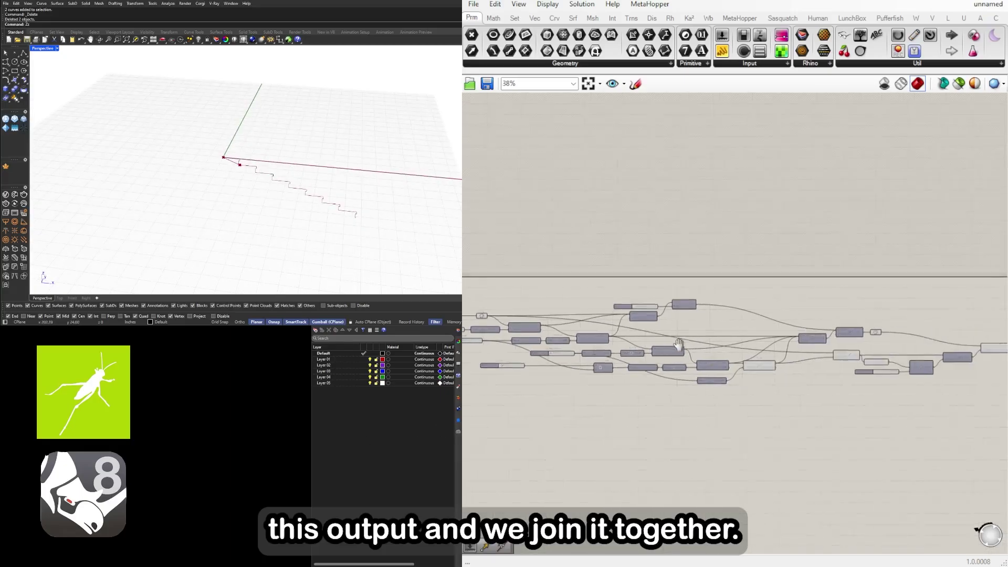
{"action": "scroll", "coordinate": [908, 349], "scroll_direction": "up", "scroll_amount": 6}
{"action": "right_click_drag", "start_coordinate": [908, 349], "coordinate": [446, 347]}
Step: Add a Join Curves component after the last Move and feed the moved geometry into its Curves input
{"action": "left_click", "coordinate": [737, 331]}
{"action": "scroll", "coordinate": [783, 332], "scroll_direction": "up", "scroll_amount": 6}
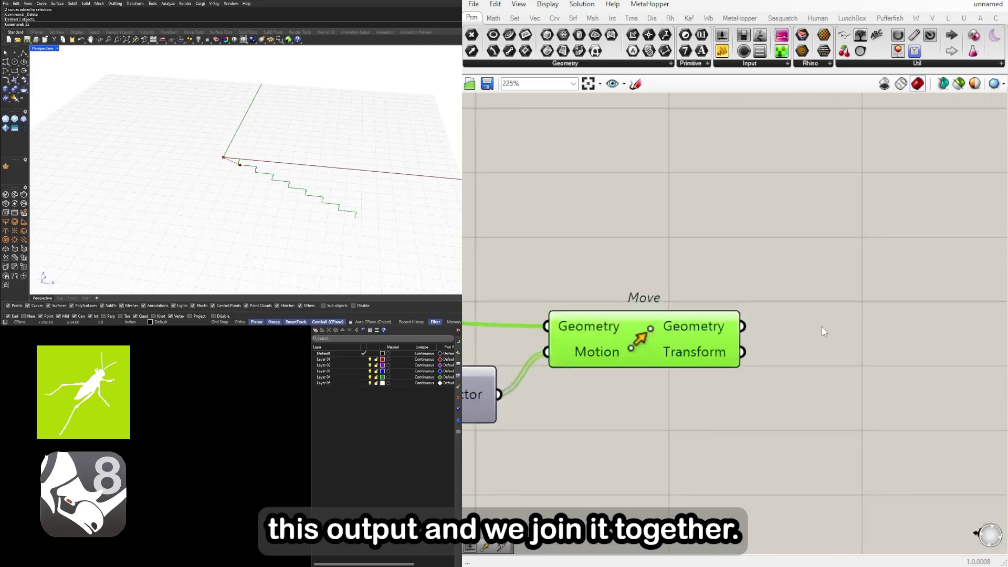
{"action": "left_click", "coordinate": [860, 331]}
{"action": "double_click", "coordinate": [860, 331]}
{"action": "type", "text": "join"}
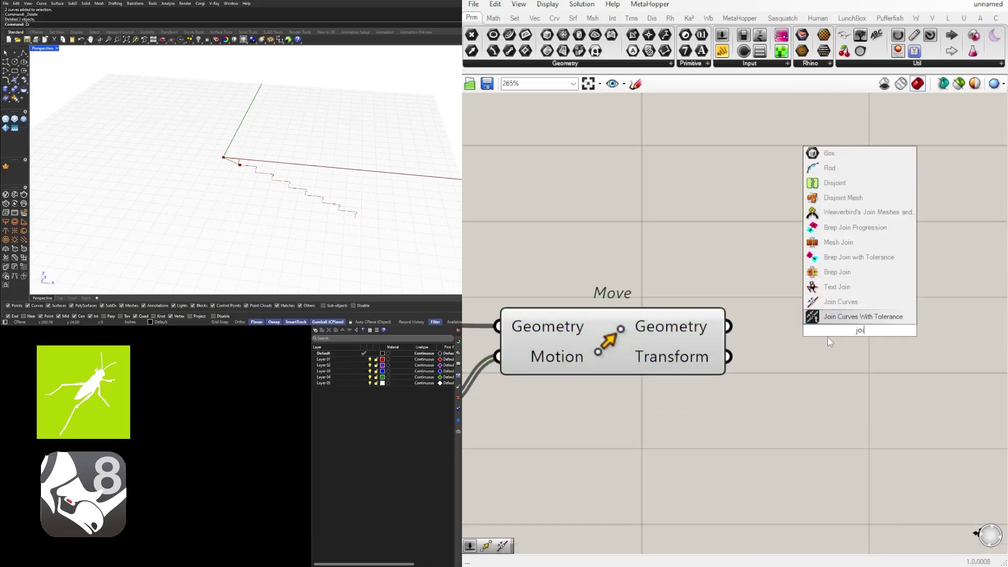
{"action": "left_click", "coordinate": [829, 303]}
{"action": "left_click_drag", "start_coordinate": [727, 326], "coordinate": [767, 316]}
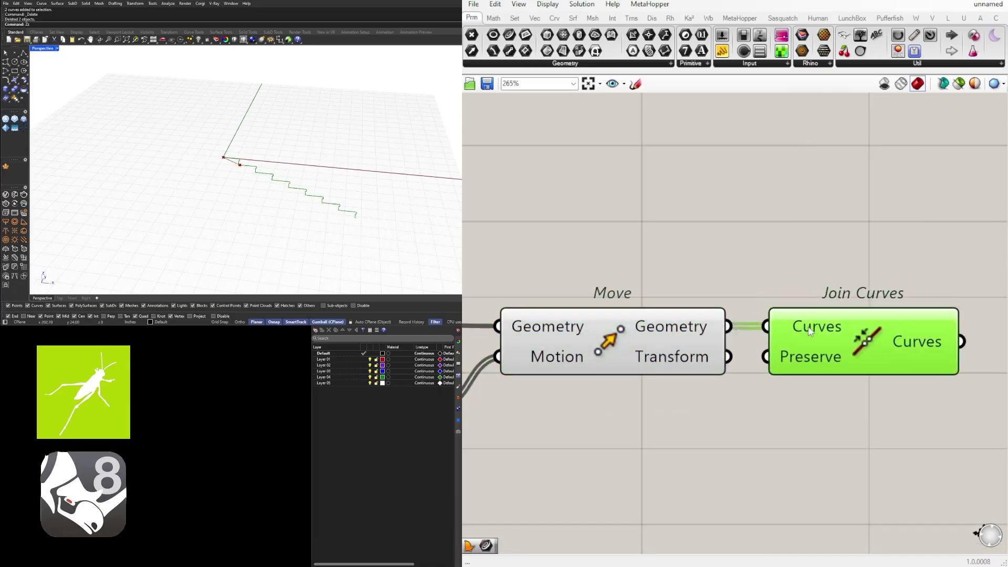
{"action": "right_click_drag", "start_coordinate": [927, 337], "coordinate": [803, 346]}
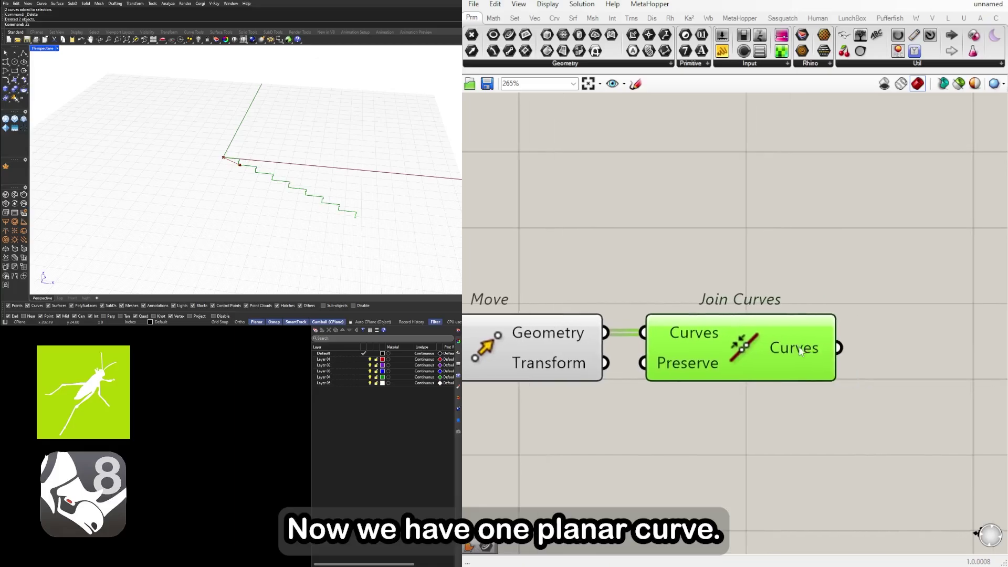
{"action": "left_click_drag", "start_coordinate": [775, 350], "coordinate": [806, 350]}
Step: Bake the joined stair curve into Rhino and move the baked curve along the Y axis, clear of the preview
{"action": "middle_click", "coordinate": [805, 350]}
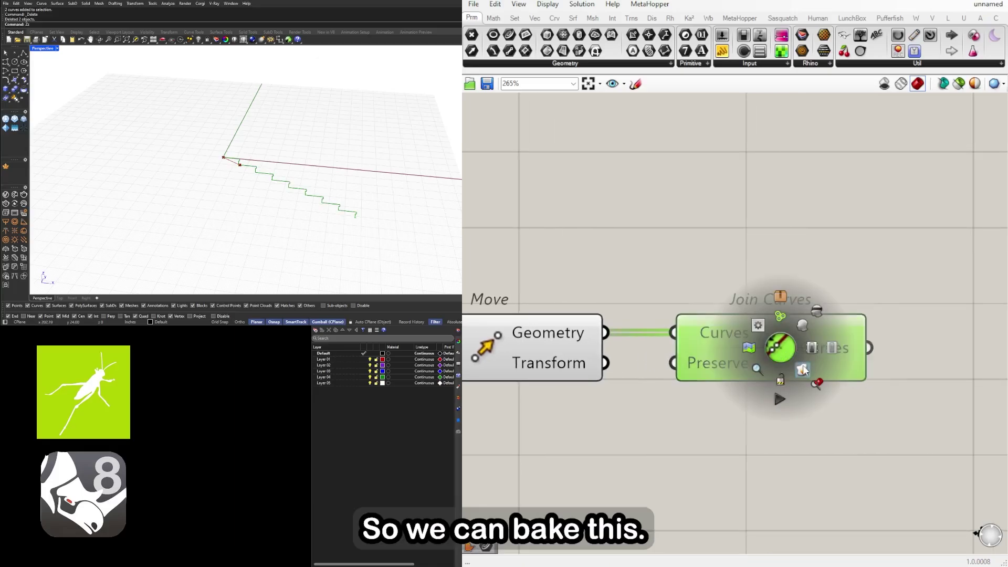
{"action": "left_click", "coordinate": [259, 173]}
{"action": "scroll", "coordinate": [248, 155], "scroll_direction": "up", "scroll_amount": 6}
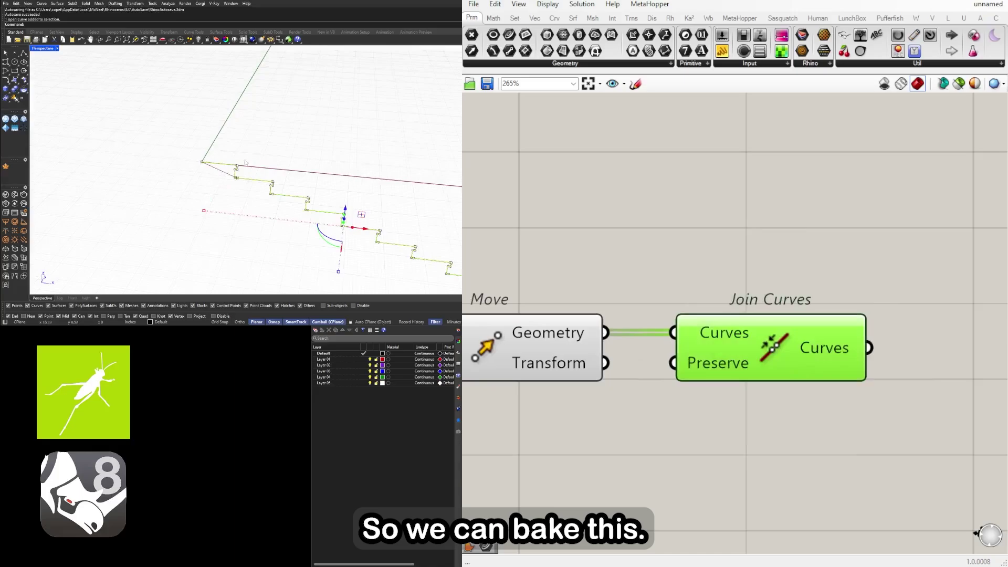
{"action": "scroll", "coordinate": [255, 170], "scroll_direction": "down", "scroll_amount": 6}
{"action": "right_click_drag", "start_coordinate": [300, 177], "coordinate": [242, 183]}
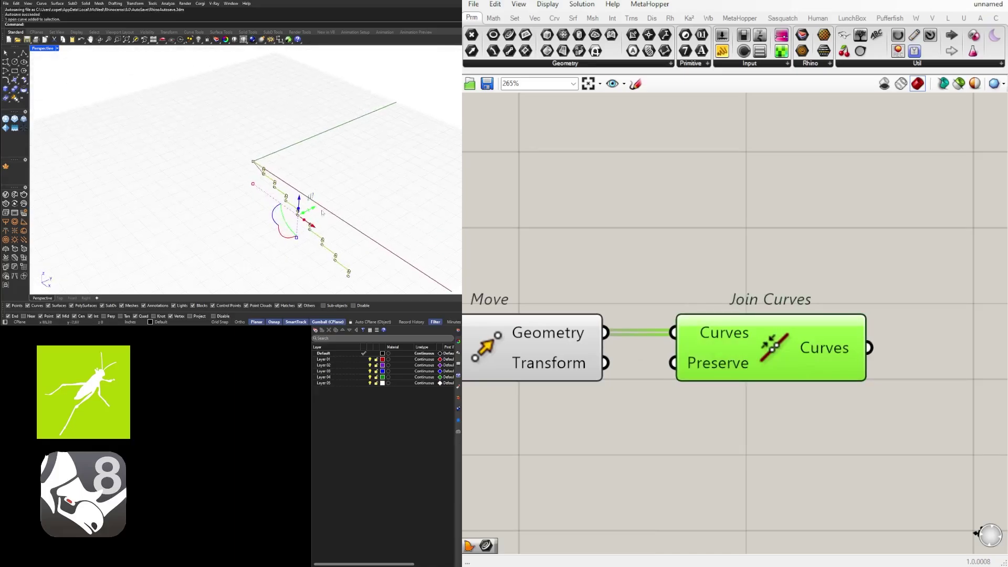
{"action": "left_click_drag", "start_coordinate": [320, 202], "coordinate": [359, 186]}
{"action": "left_click", "coordinate": [397, 183]}
{"action": "right_click_drag", "start_coordinate": [396, 183], "coordinate": [272, 168]}
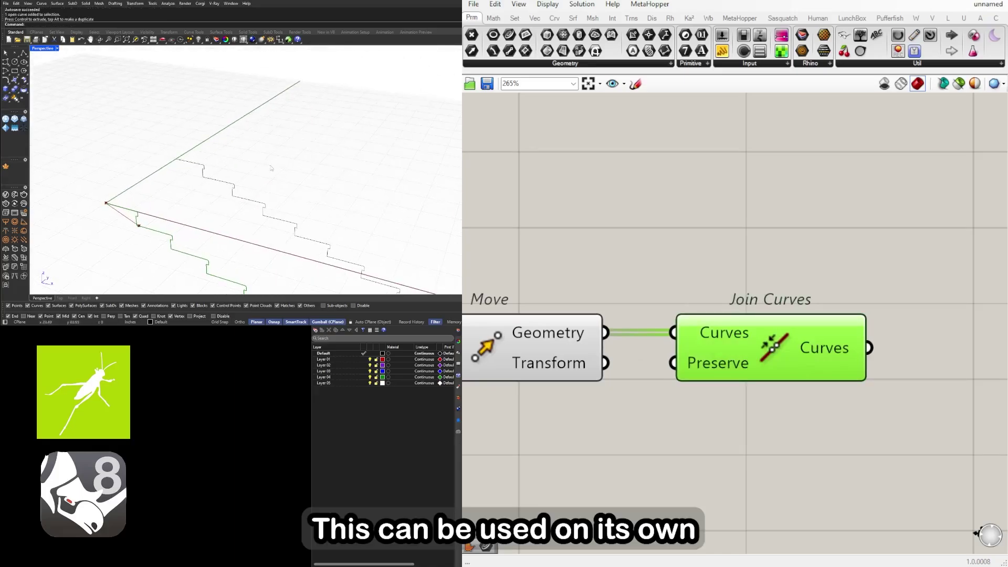
Step: Draw a three-segment U-shaped polyline on the ground plane, starting at the upper end of the baked stair curve
{"action": "left_click", "coordinate": [24, 53]}
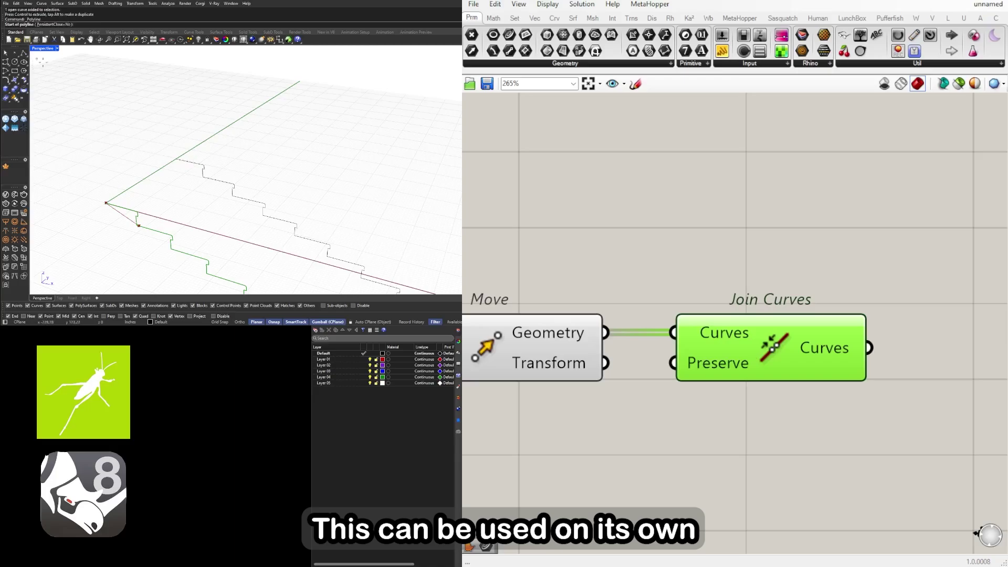
{"action": "scroll", "coordinate": [152, 150], "scroll_direction": "down", "scroll_amount": 4}
{"action": "right_click_drag", "start_coordinate": [152, 149], "coordinate": [127, 194], "text": "shift"}
{"action": "left_click", "coordinate": [147, 196]}
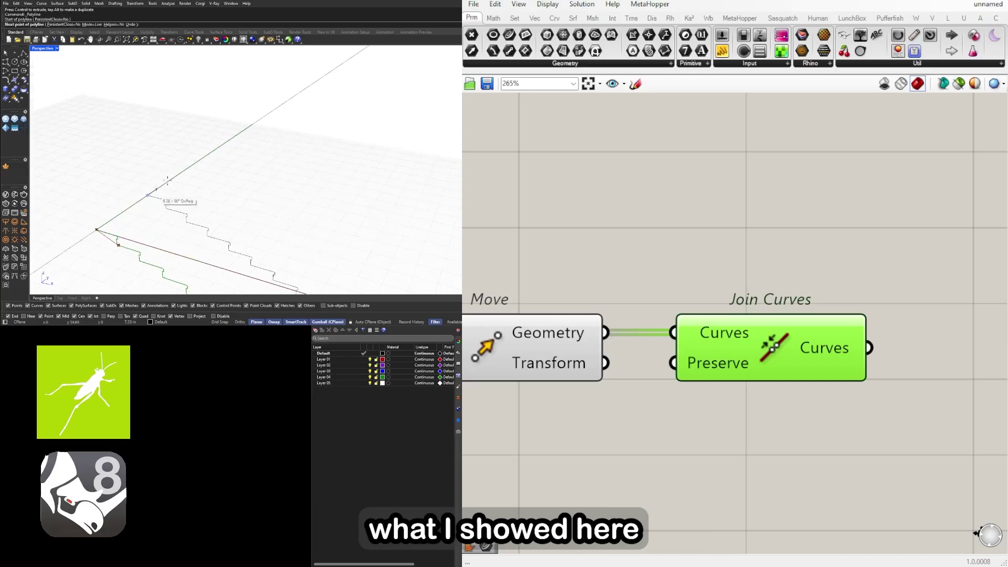
{"action": "left_click", "coordinate": [275, 109]}
{"action": "left_click", "coordinate": [155, 91]}
{"action": "scroll", "coordinate": [152, 189], "scroll_direction": "down", "scroll_amount": 3}
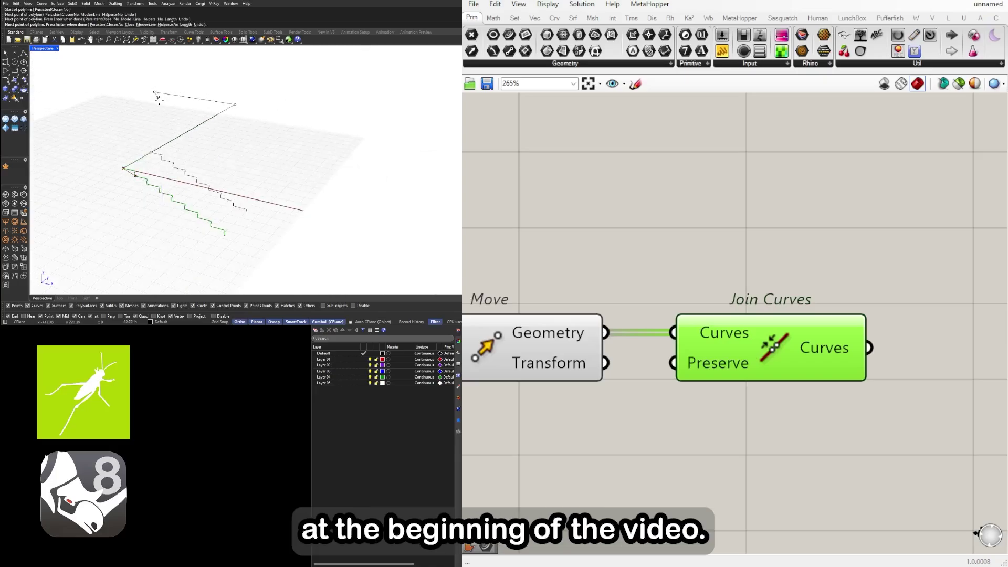
{"action": "left_click", "coordinate": [90, 198]}
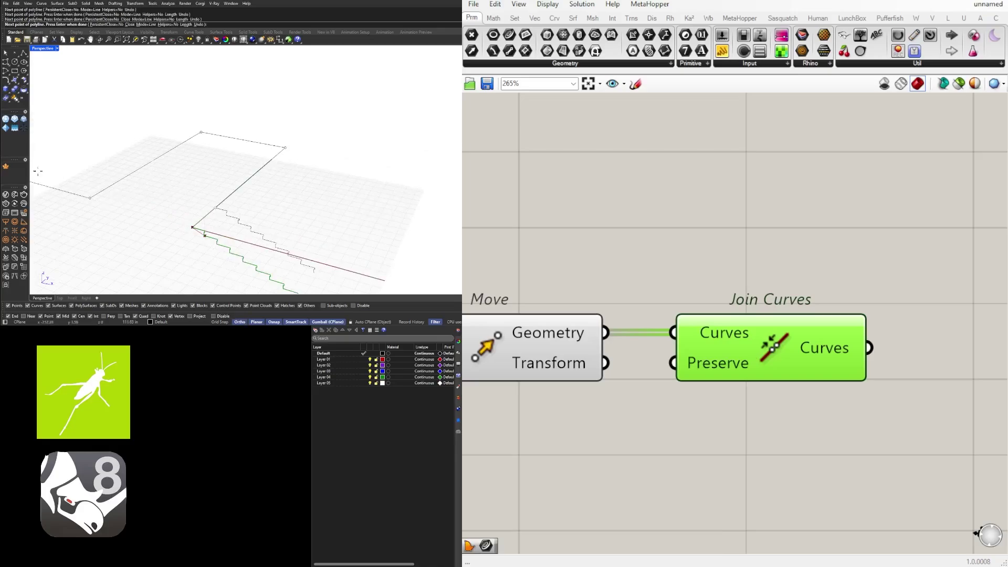
{"action": "scroll", "coordinate": [44, 170], "scroll_direction": "up", "scroll_amount": 2}
{"action": "key", "text": "Return"}
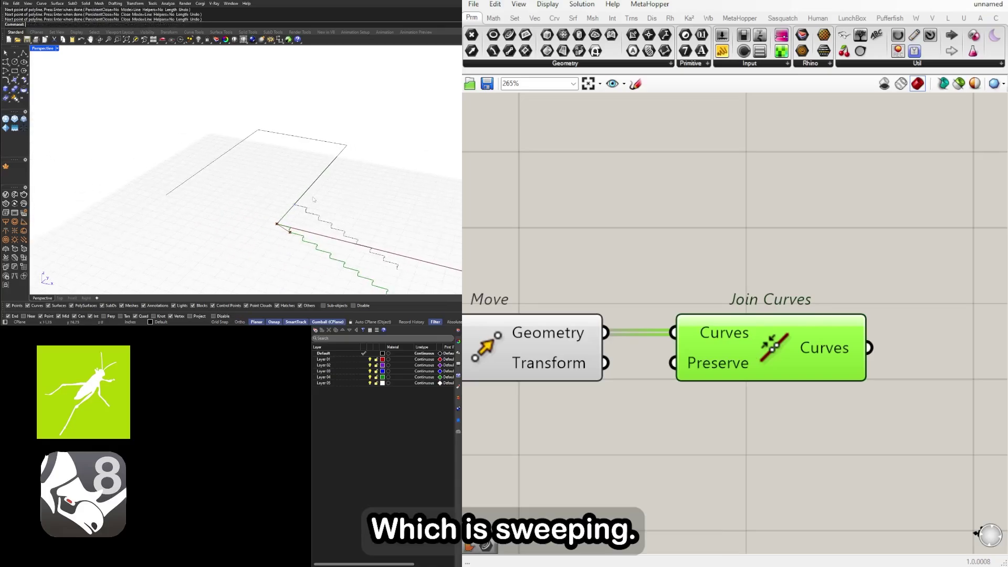
Step: Sweep the baked stair curve along the three-segment U-shaped polyline with Sweep1, using the polyline as the rail
{"action": "scroll", "coordinate": [313, 199], "scroll_direction": "up", "scroll_amount": 1}
{"action": "type", "text": "Sweep1"}
{"action": "key", "text": "Return"}
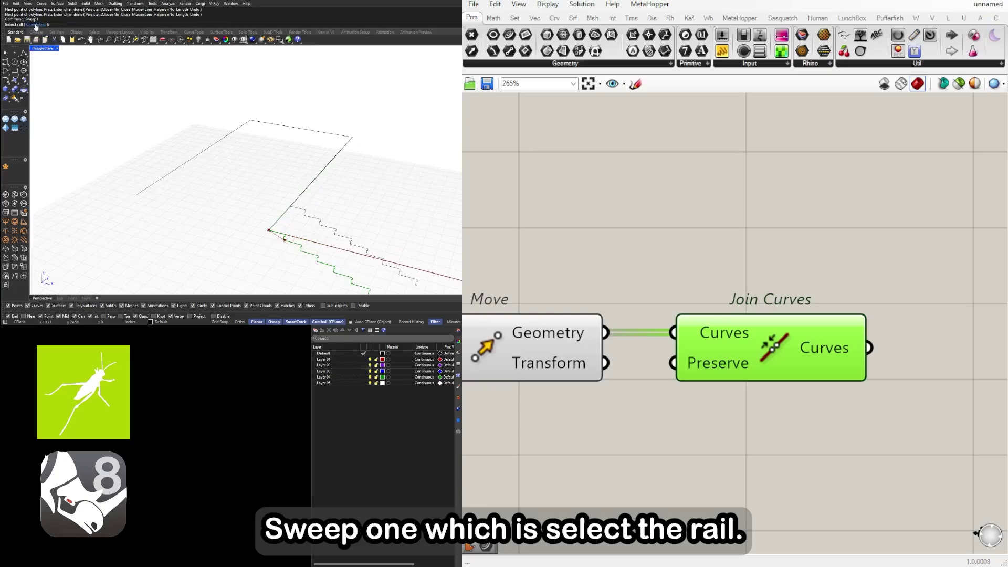
{"action": "left_click", "coordinate": [303, 202]}
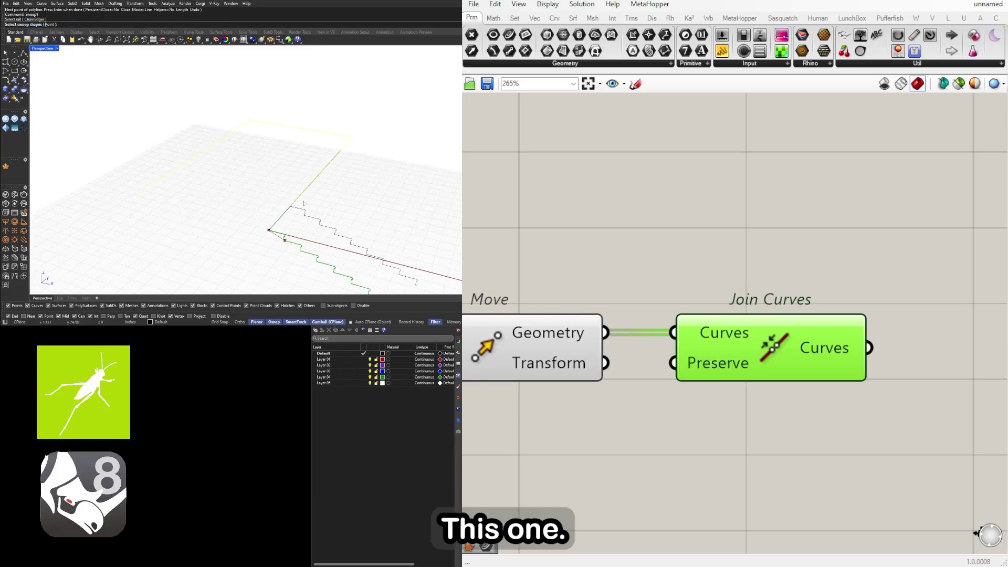
{"action": "left_click", "coordinate": [296, 211]}
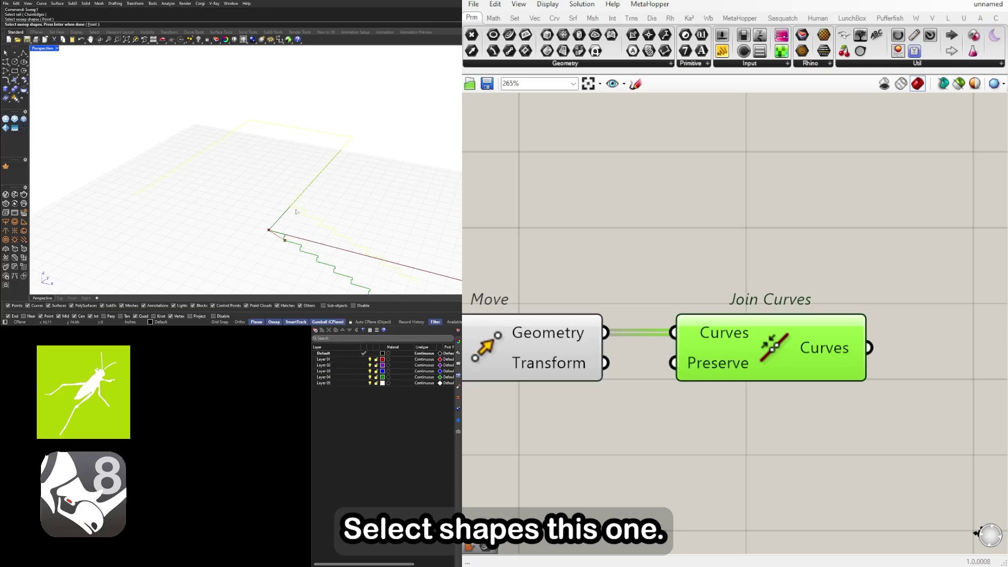
{"action": "key", "text": "Return"}
{"action": "key", "text": "Return"}
{"action": "right_click_drag", "start_coordinate": [390, 215], "coordinate": [205, 183]}
{"action": "right_click_drag", "start_coordinate": [298, 194], "coordinate": [391, 185]}
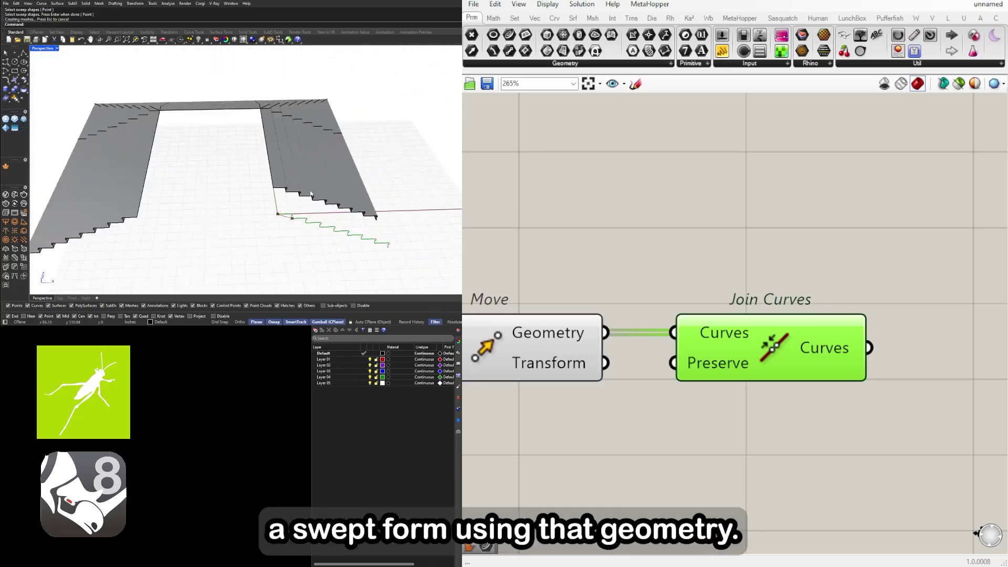
Step: Delete the swept stair surface together with the baked stair curve and the U-shaped polyline
{"action": "scroll", "coordinate": [299, 186], "scroll_direction": "up", "scroll_amount": 7}
{"action": "left_click", "coordinate": [255, 185]}
{"action": "left_click", "coordinate": [267, 210]}
{"action": "scroll", "coordinate": [265, 206], "scroll_direction": "down", "scroll_amount": 6}
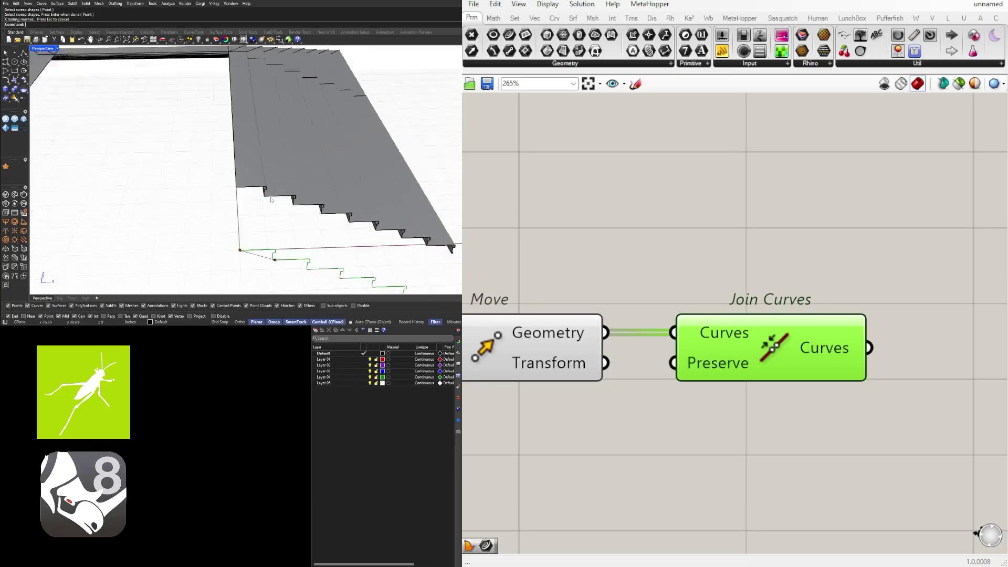
{"action": "right_click_drag", "start_coordinate": [266, 206], "coordinate": [184, 178]}
{"action": "scroll", "coordinate": [199, 178], "scroll_direction": "down", "scroll_amount": 4}
{"action": "left_click_drag", "start_coordinate": [97, 108], "coordinate": [422, 232]}
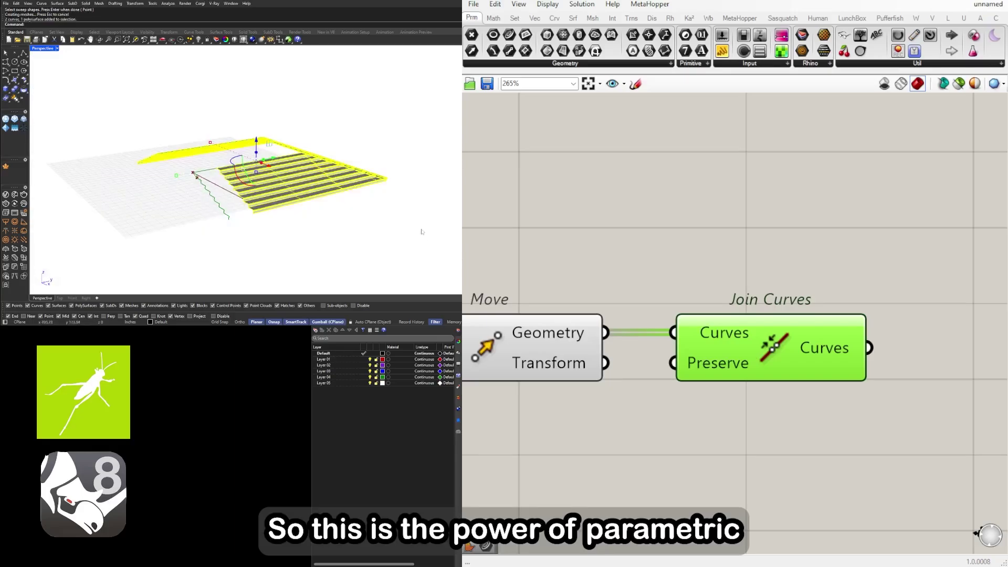
{"action": "right_click_drag", "start_coordinate": [292, 200], "coordinate": [388, 220]}
{"action": "key", "text": "Delete"}
Step: Set the number slider feeding the Series component's Count input to 5 steps
{"action": "left_click", "coordinate": [748, 430]}
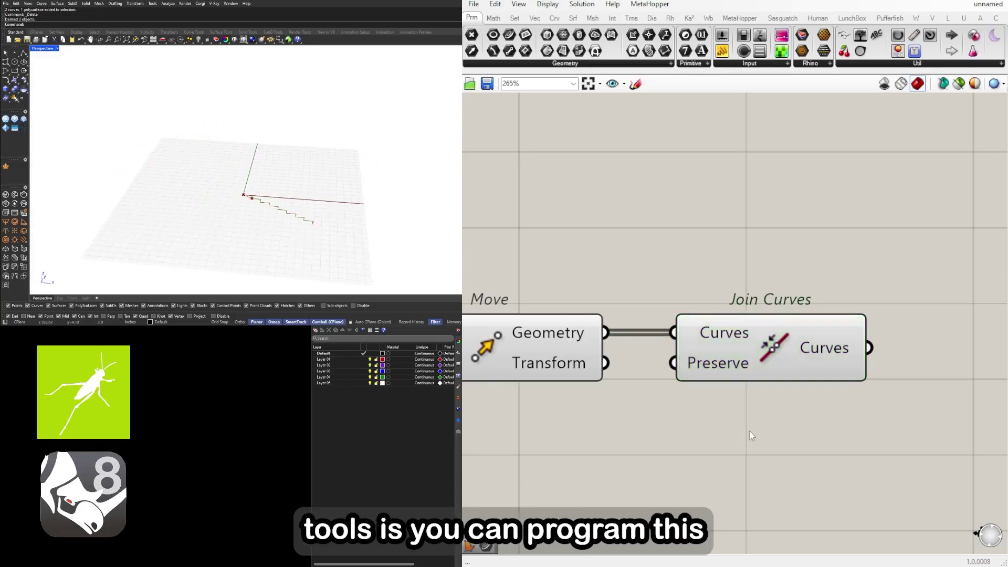
{"action": "scroll", "coordinate": [748, 415], "scroll_direction": "down", "scroll_amount": 2}
{"action": "left_click", "coordinate": [749, 373]}
{"action": "left_click_drag", "start_coordinate": [751, 377], "coordinate": [744, 376]}
{"action": "left_click", "coordinate": [686, 415]}
{"action": "scroll", "coordinate": [794, 370], "scroll_direction": "down", "scroll_amount": 5}
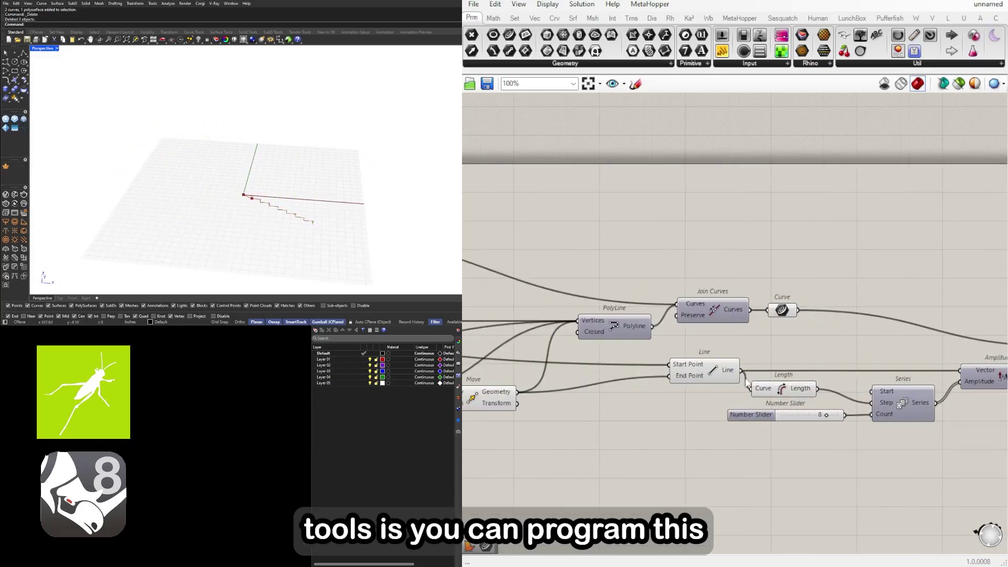
{"action": "scroll", "coordinate": [821, 417], "scroll_direction": "up", "scroll_amount": 5}
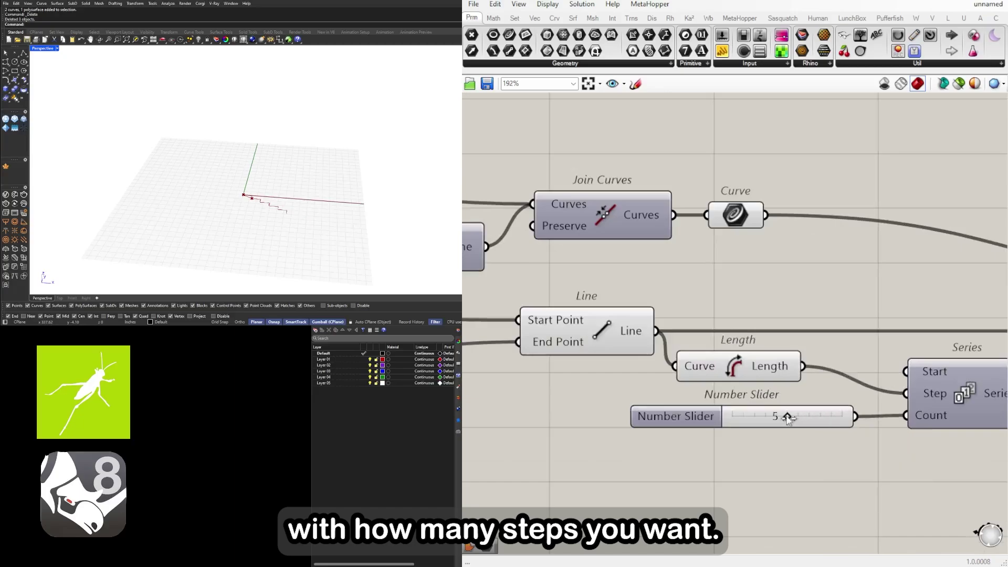
{"action": "scroll", "coordinate": [806, 452], "scroll_direction": "down", "scroll_amount": 5}
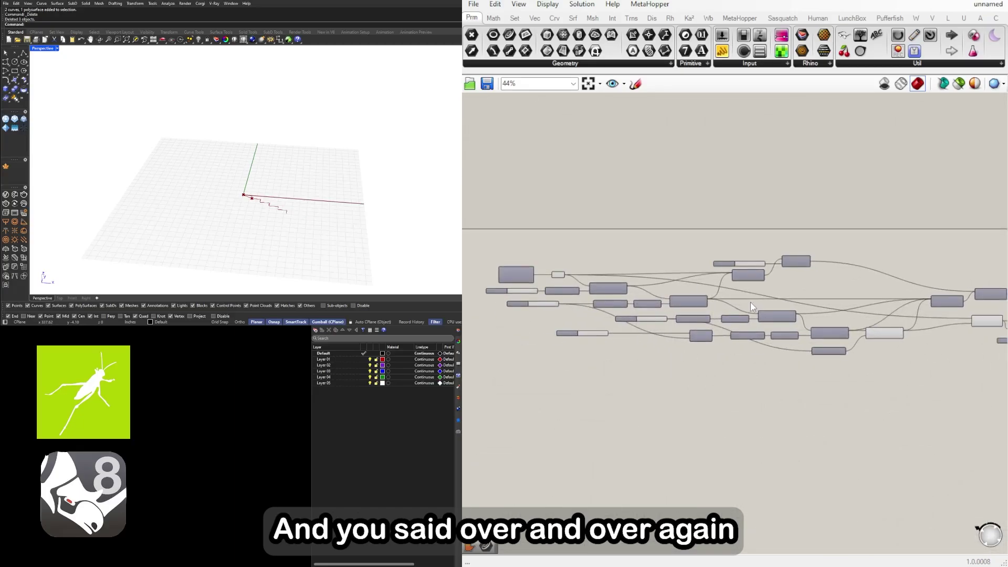
{"action": "scroll", "coordinate": [699, 294], "scroll_direction": "down", "scroll_amount": 1}
{"action": "scroll", "coordinate": [258, 202], "scroll_direction": "up", "scroll_amount": 2}
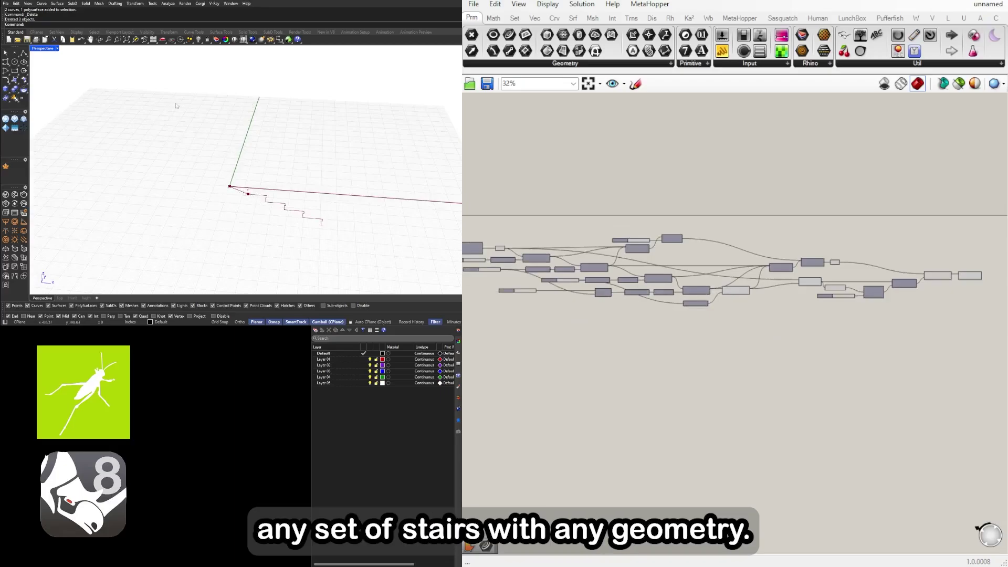
{"action": "right_click_drag", "start_coordinate": [216, 150], "coordinate": [290, 248], "text": "shift"}
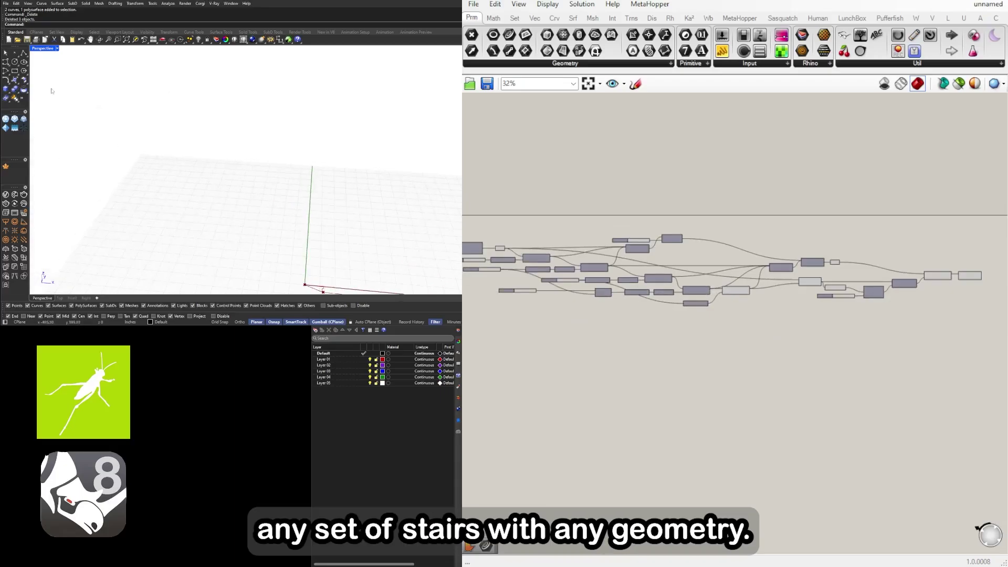
{"action": "left_click", "coordinate": [7, 61]}
{"action": "right_click_drag", "start_coordinate": [323, 278], "coordinate": [364, 217], "text": "shift"}
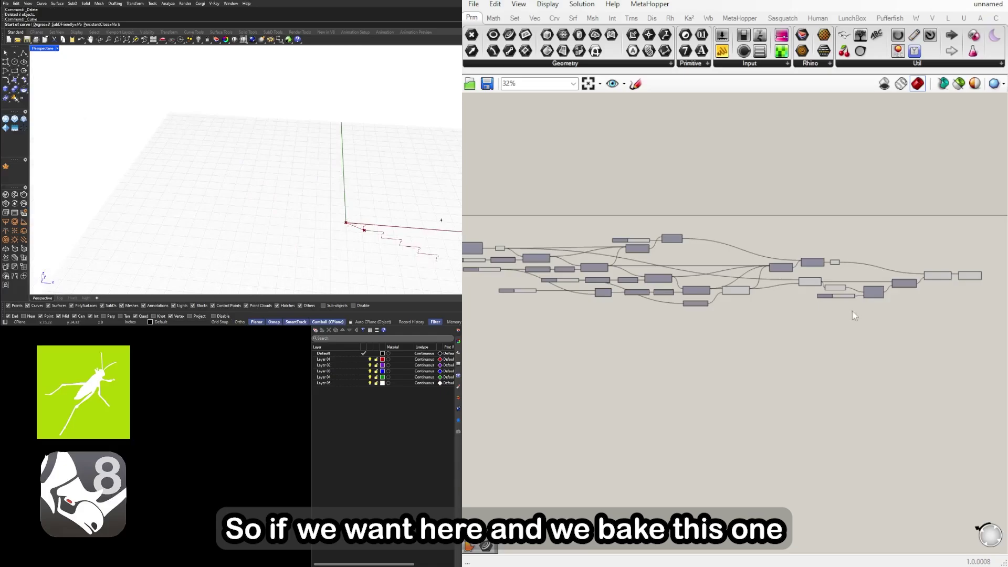
Step: Bake the Join Curves output into Rhino with no other Rhino command running, and select the baked stair curve
{"action": "right_click_drag", "start_coordinate": [970, 280], "coordinate": [772, 289]}
{"action": "scroll", "coordinate": [771, 289], "scroll_direction": "up", "scroll_amount": 3}
{"action": "left_click", "coordinate": [770, 288]}
{"action": "scroll", "coordinate": [768, 287], "scroll_direction": "up", "scroll_amount": 1}
{"action": "middle_click", "coordinate": [768, 286]}
{"action": "left_click", "coordinate": [788, 307]}
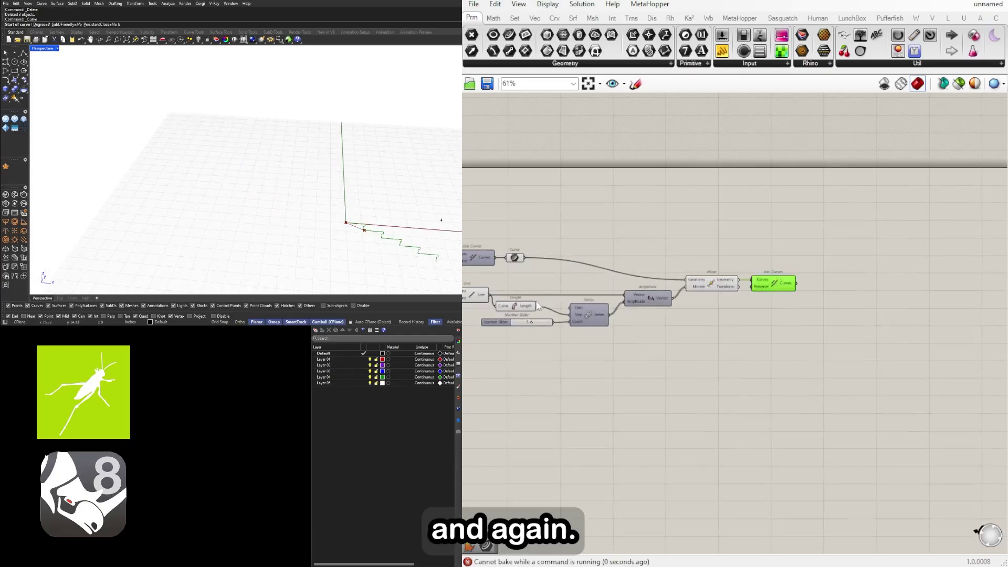
{"action": "key", "text": "Escape"}
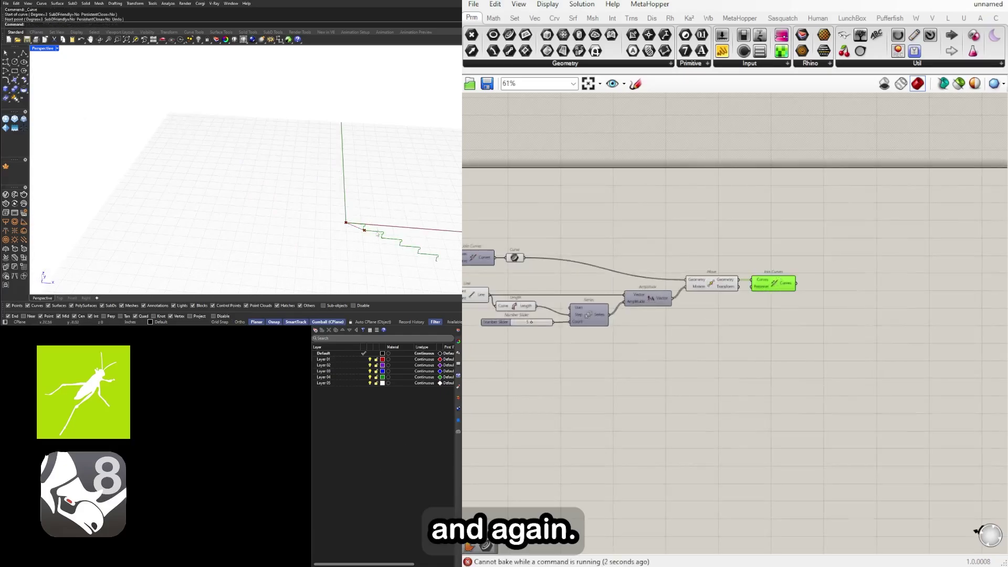
{"action": "middle_click", "coordinate": [775, 284]}
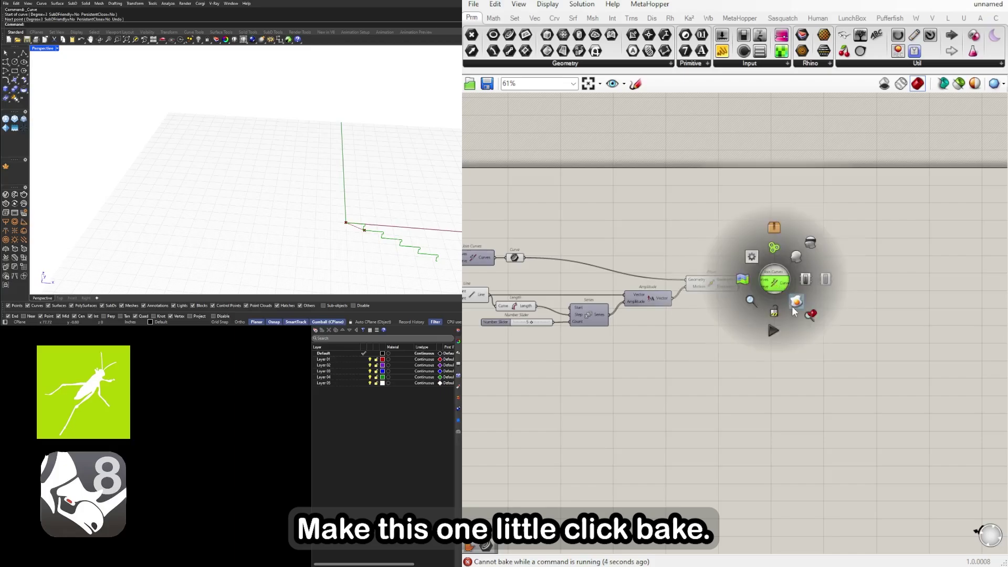
{"action": "left_click", "coordinate": [363, 226]}
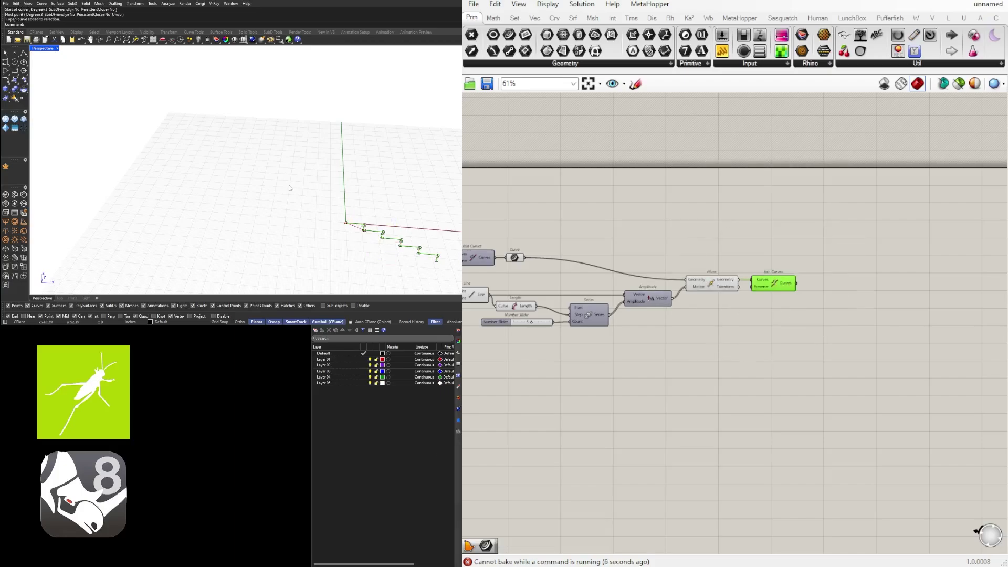
Step: Draw a freeform S-shaped control-point curve on the ground plane, starting at the origin beside the upper end of the stair
{"action": "left_click", "coordinate": [346, 223]}
{"action": "left_click", "coordinate": [343, 183]}
{"action": "left_click", "coordinate": [290, 152]}
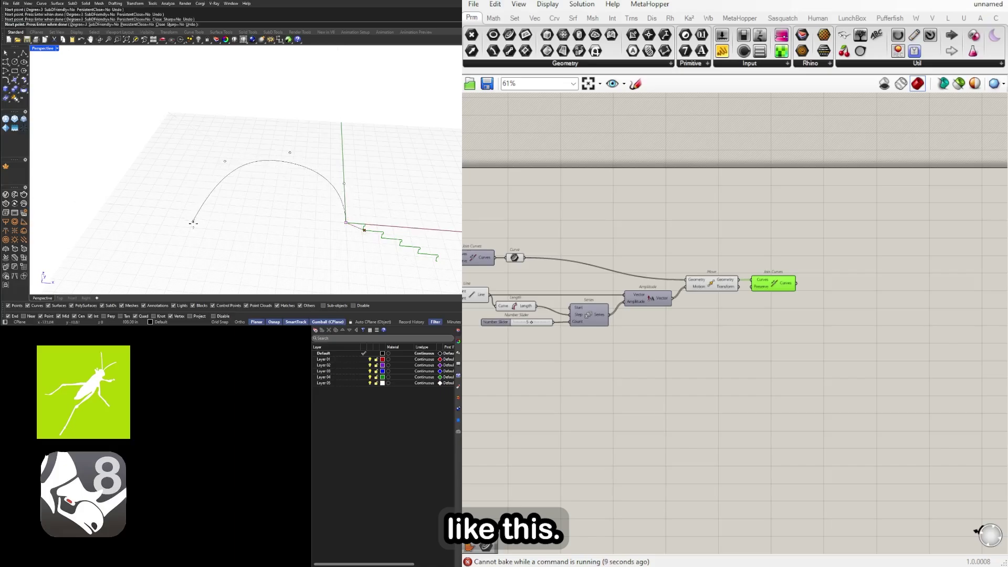
{"action": "right_click_drag", "start_coordinate": [278, 277], "coordinate": [242, 222], "text": "shift"}
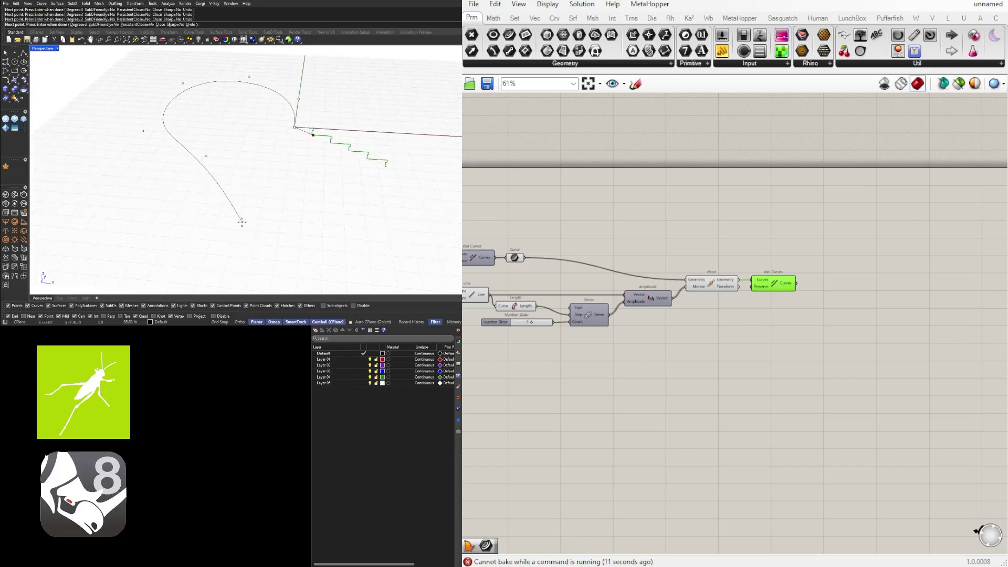
{"action": "key", "text": "Return"}
{"action": "left_click", "coordinate": [192, 152]}
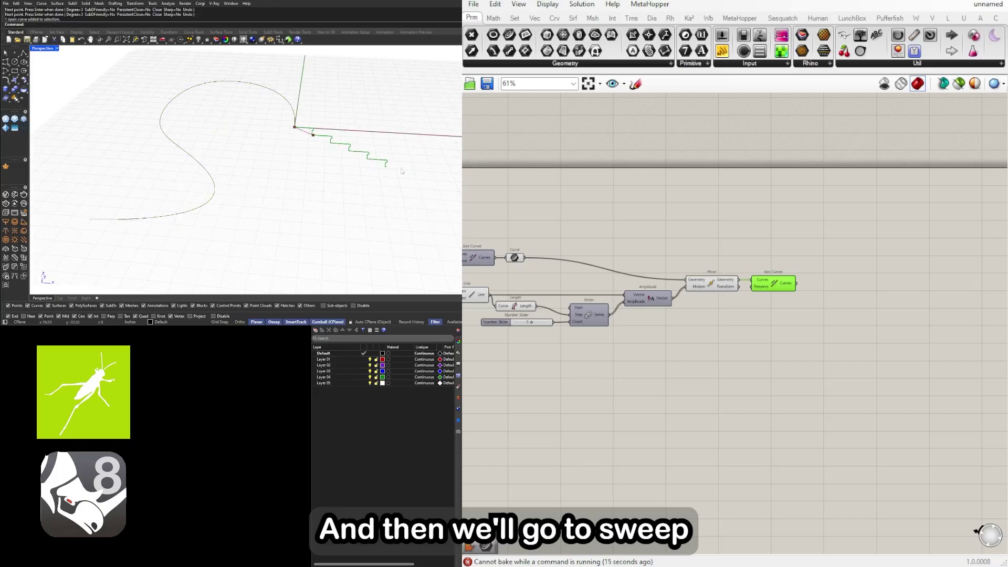
Step: Sweep the baked stair curve along the S-shaped rail with Sweep1, using the Freeform frame style and unchanged cross sections
{"action": "key", "text": "Return"}
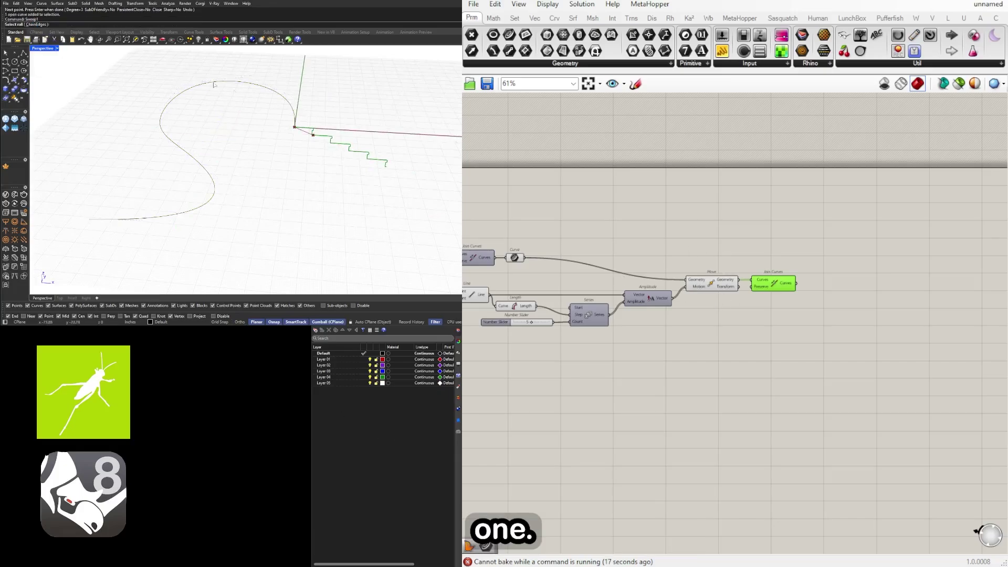
{"action": "left_click", "coordinate": [292, 109]}
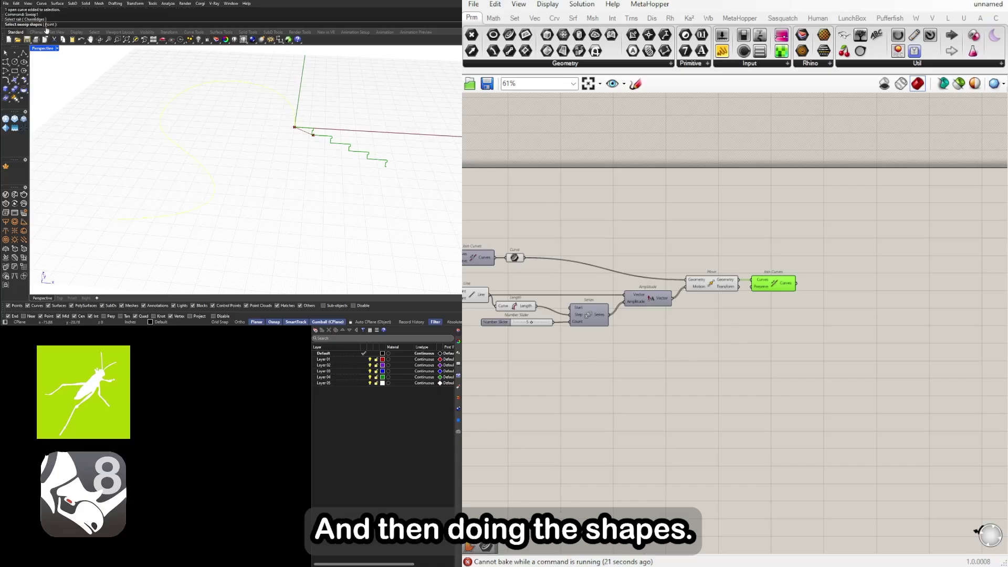
{"action": "left_click", "coordinate": [312, 134]}
{"action": "key", "text": "Return"}
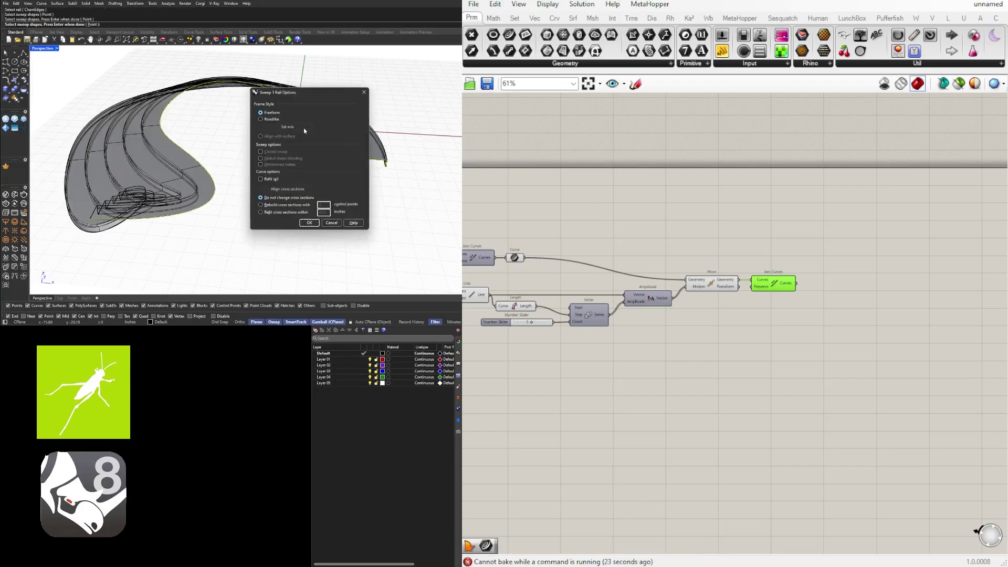
{"action": "left_click", "coordinate": [309, 222]}
Step: Inspect the end of the swept curved stair and undo the sweep
{"action": "right_click_drag", "start_coordinate": [184, 187], "coordinate": [368, 141]}
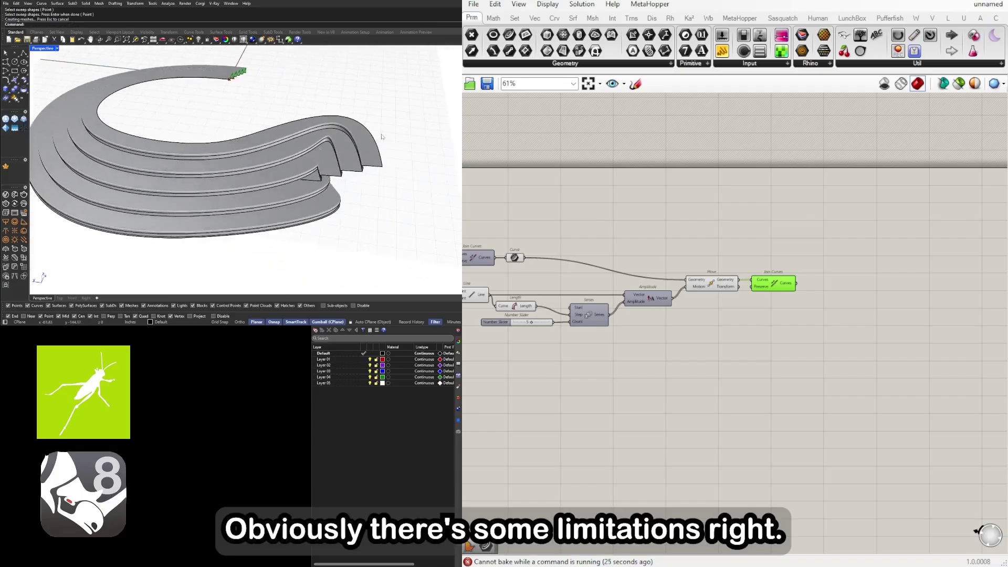
{"action": "left_click", "coordinate": [375, 139]}
{"action": "left_click", "coordinate": [382, 156]}
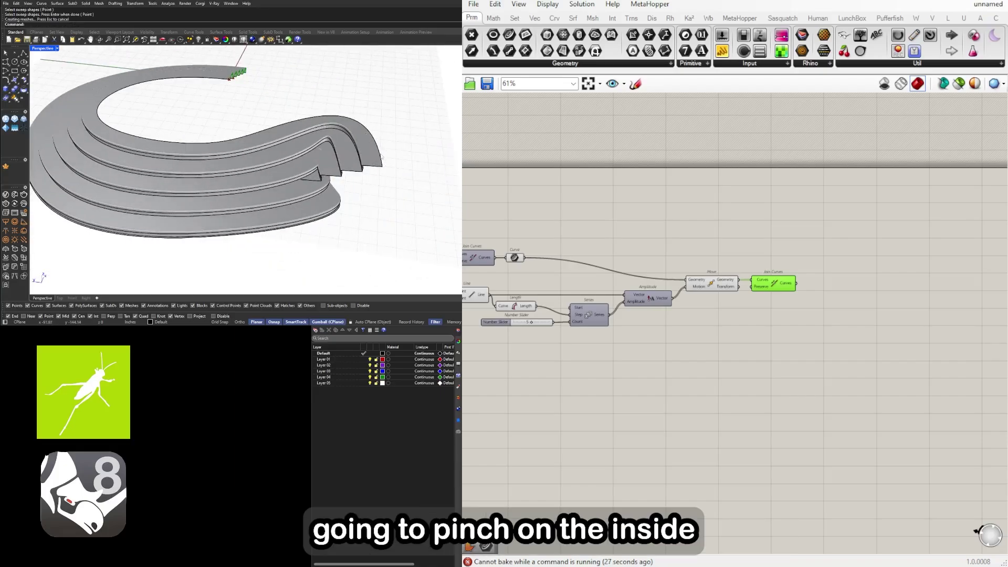
{"action": "key", "text": "ctrl+z"}
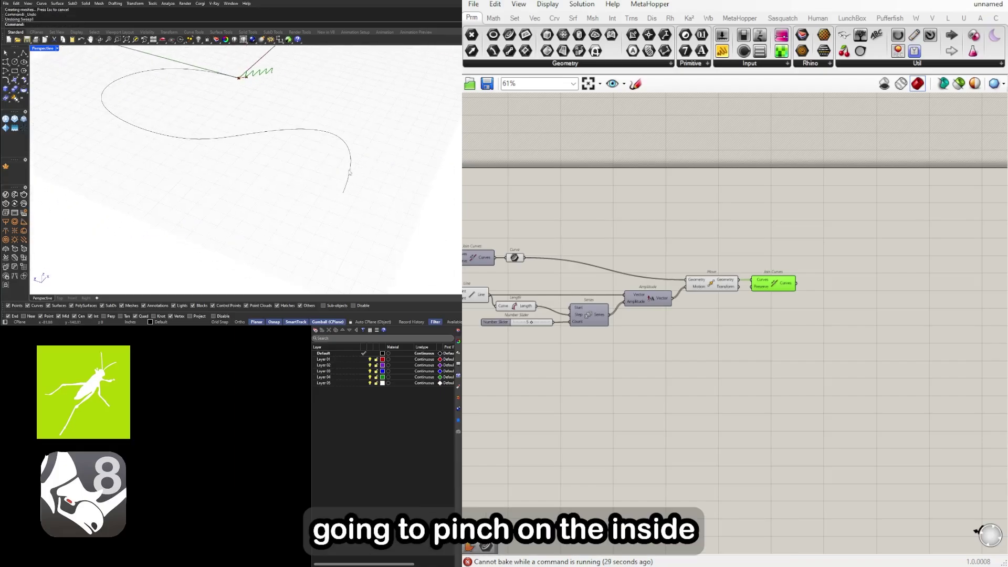
Step: Pull the end control point of the rail curve outward and sweep the stair profile along the curve with Sweep1
{"action": "left_click", "coordinate": [349, 173]}
{"action": "left_click_drag", "start_coordinate": [387, 213], "coordinate": [412, 218]}
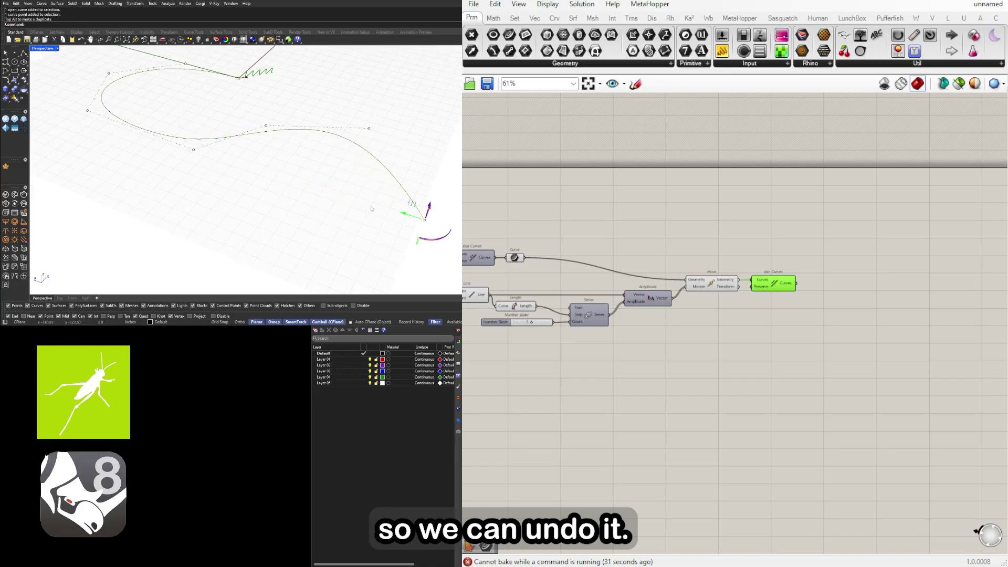
{"action": "right_click_drag", "start_coordinate": [412, 178], "coordinate": [294, 119]}
{"action": "scroll", "coordinate": [310, 142], "scroll_direction": "down", "scroll_amount": 5}
{"action": "scroll", "coordinate": [315, 125], "scroll_direction": "up", "scroll_amount": 8}
{"action": "scroll", "coordinate": [299, 129], "scroll_direction": "down", "scroll_amount": 4}
{"action": "type", "text": "S"}
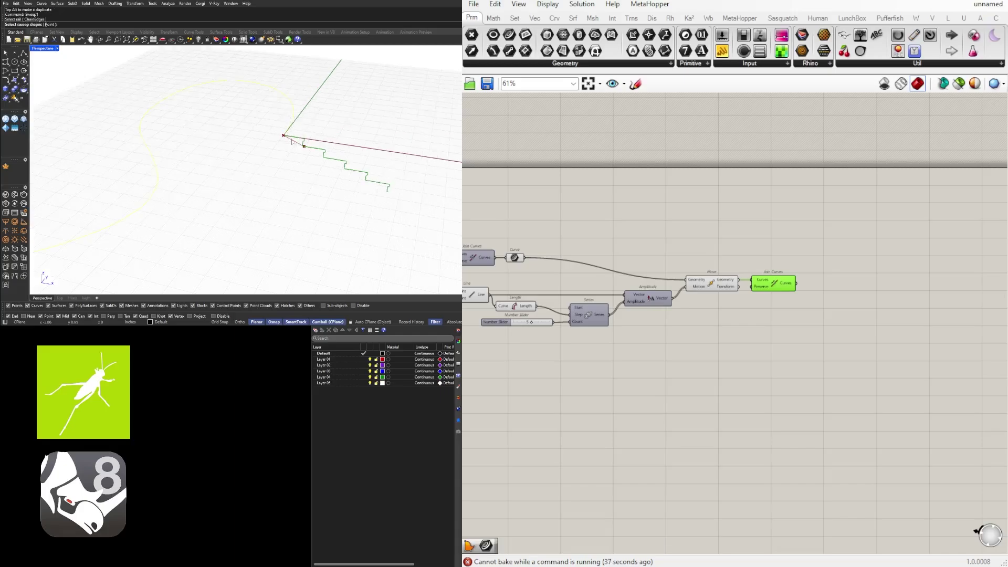
{"action": "key", "text": "Return"}
{"action": "left_click", "coordinate": [310, 223]}
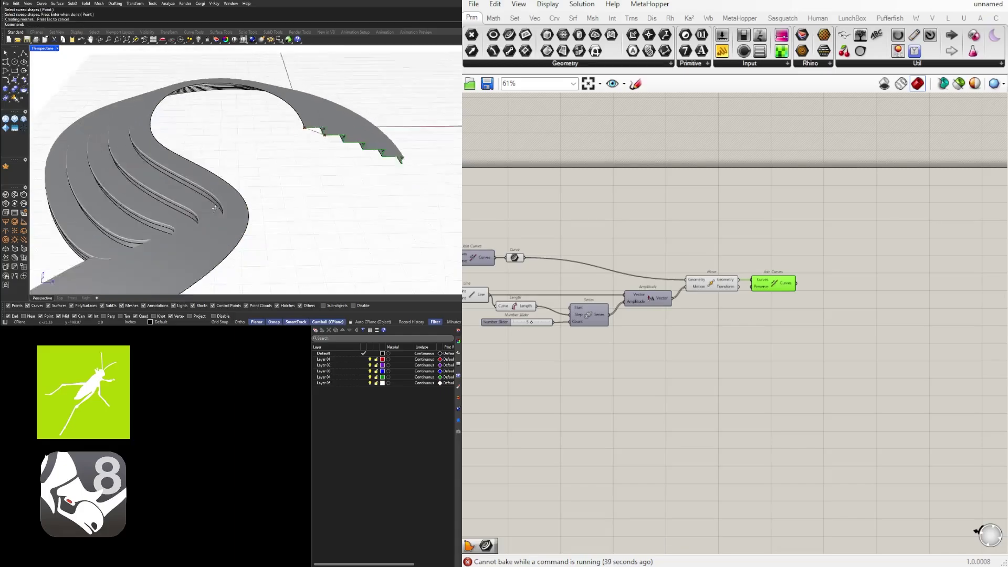
Step: Examine the swept stair surface from several angles and review the whole definition that generates its profile
{"action": "scroll", "coordinate": [301, 209], "scroll_direction": "up", "scroll_amount": 3}
{"action": "scroll", "coordinate": [301, 209], "scroll_direction": "down", "scroll_amount": 3}
{"action": "right_click_drag", "start_coordinate": [301, 208], "coordinate": [281, 135]}
{"action": "left_click", "coordinate": [282, 134]}
{"action": "right_click_drag", "start_coordinate": [384, 152], "coordinate": [311, 167]}
{"action": "scroll", "coordinate": [736, 347], "scroll_direction": "down", "scroll_amount": 5}
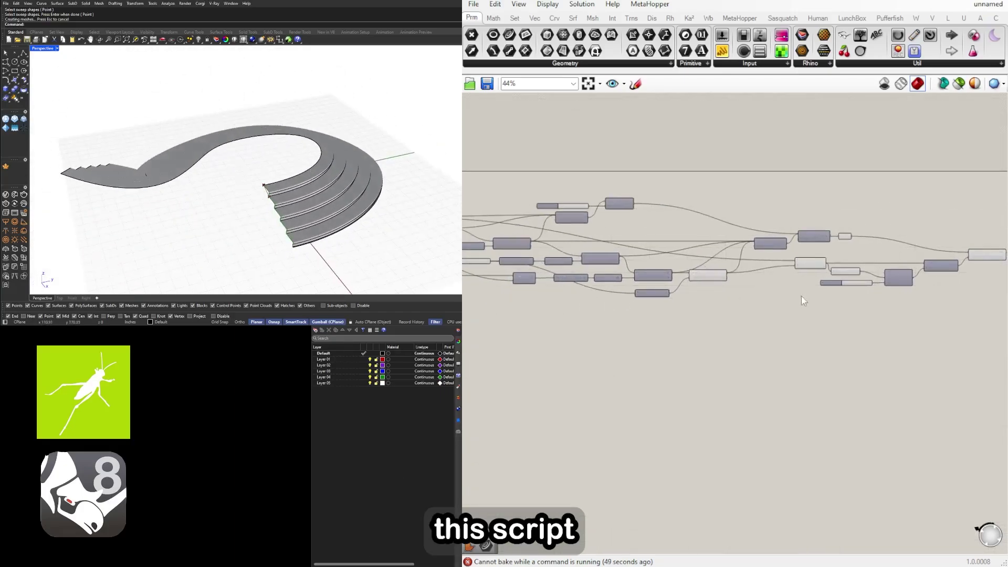
{"action": "scroll", "coordinate": [737, 344], "scroll_direction": "up", "scroll_amount": 1}
{"action": "scroll", "coordinate": [749, 335], "scroll_direction": "down", "scroll_amount": 1}
{"action": "mouse_move", "coordinate": [732, 336]}
{"action": "right_mouse_down"}
{"action": "mouse_move", "coordinate": [803, 322]}
{"action": "mouse_move", "coordinate": [732, 325]}
{"action": "right_mouse_up"}
{"action": "right_click_drag", "start_coordinate": [276, 188], "coordinate": [420, 189]}
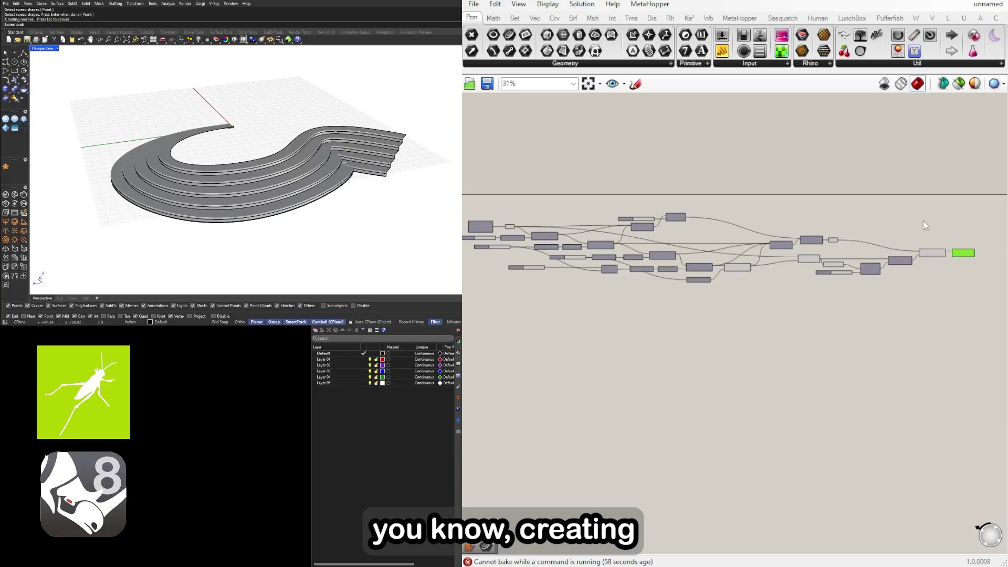
{"action": "scroll", "coordinate": [735, 284], "scroll_direction": "down", "scroll_amount": 2}
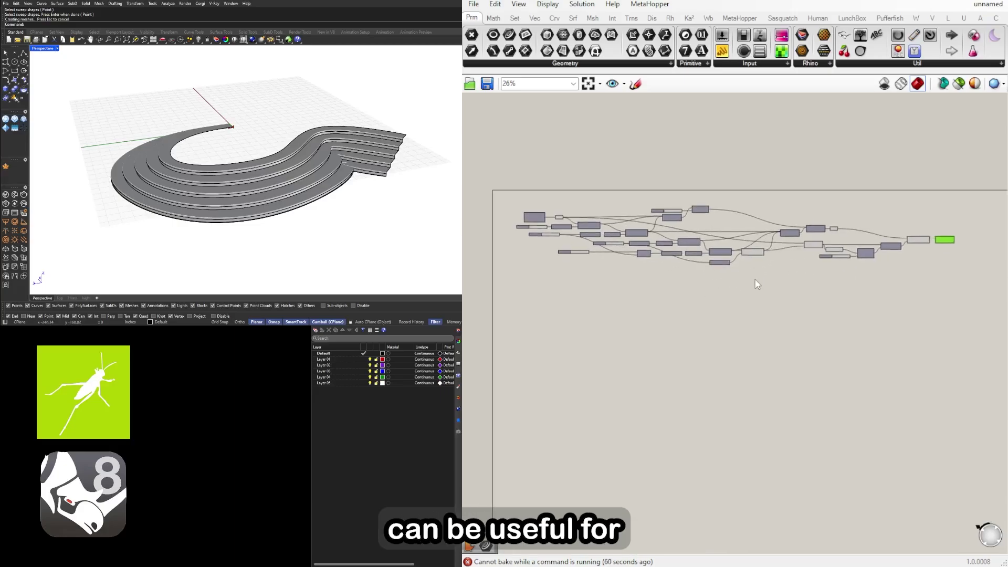
Step: Delete the swept stair surface and the two curves used for the sweep
{"action": "right_click_drag", "start_coordinate": [366, 212], "coordinate": [258, 198]}
{"action": "left_click", "coordinate": [229, 196]}
{"action": "key", "text": "Delete"}
{"action": "left_click_drag", "start_coordinate": [315, 201], "coordinate": [177, 116]}
{"action": "key", "text": "Delete"}
{"action": "right_click_drag", "start_coordinate": [159, 141], "coordinate": [194, 152]}
{"action": "left_click_drag", "start_coordinate": [195, 154], "coordinate": [286, 234]}
{"action": "right_click_drag", "start_coordinate": [286, 233], "coordinate": [226, 199]}
{"action": "scroll", "coordinate": [949, 246], "scroll_direction": "up", "scroll_amount": 3}
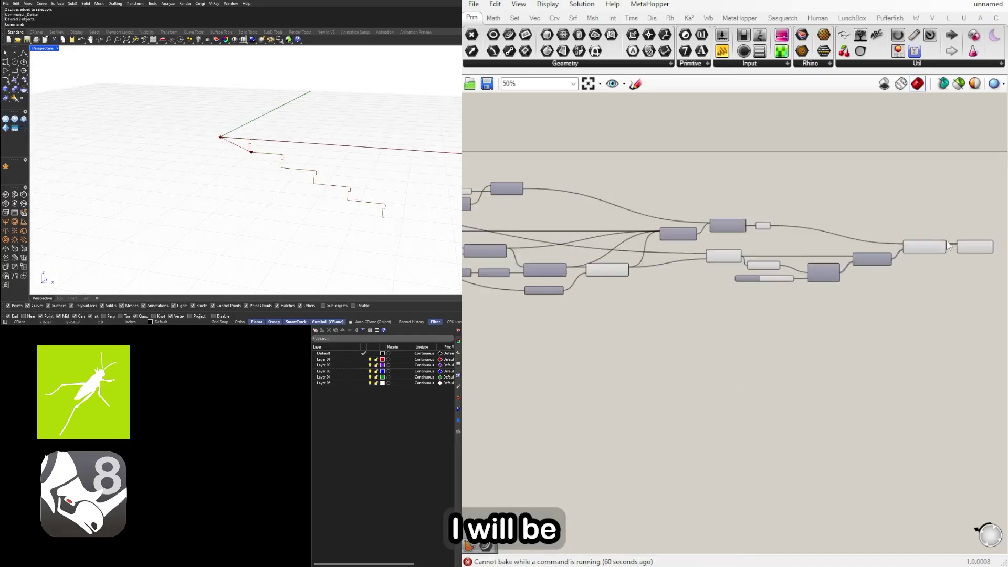
Step: Turn off the preview of the Curve parameter that follows the first Join Curves component
{"action": "right_click_drag", "start_coordinate": [948, 245], "coordinate": [857, 277]}
{"action": "left_click_drag", "start_coordinate": [936, 320], "coordinate": [824, 256]}
{"action": "left_click", "coordinate": [824, 257]}
{"action": "scroll", "coordinate": [286, 167], "scroll_direction": "up", "scroll_amount": 5}
{"action": "right_click_drag", "start_coordinate": [317, 173], "coordinate": [248, 182]}
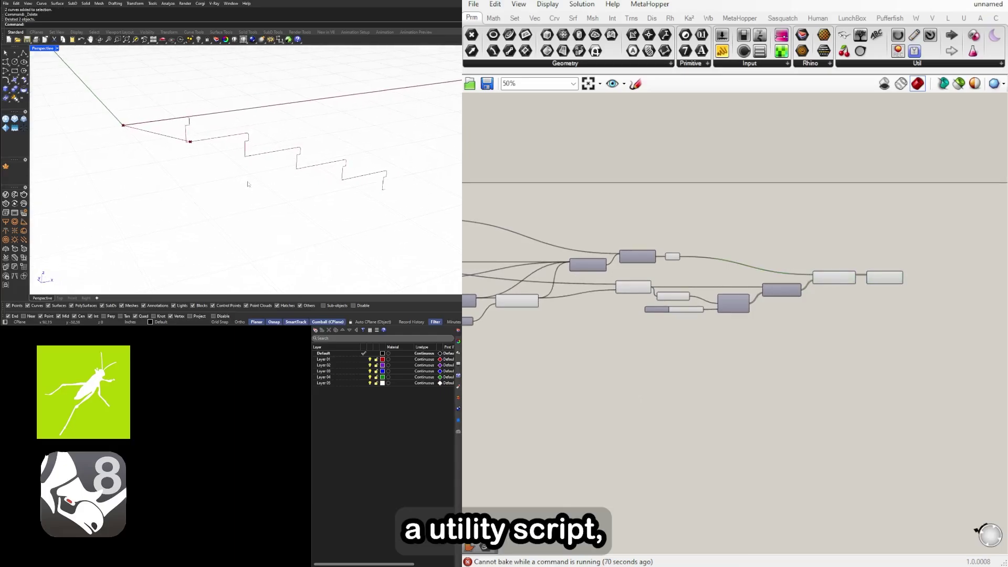
{"action": "scroll", "coordinate": [598, 268], "scroll_direction": "up", "scroll_amount": 5}
{"action": "left_click", "coordinate": [776, 242]}
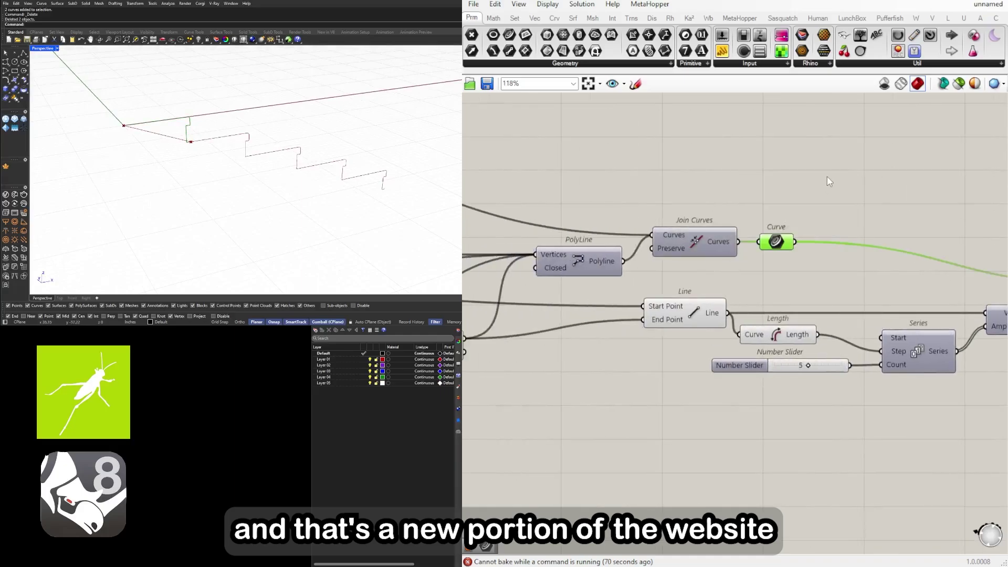
{"action": "middle_click", "coordinate": [817, 197]}
{"action": "left_click", "coordinate": [850, 156]}
Step: Review the end of the definition from Move to Join Curves, the joined stair profile, and the full component layout
{"action": "right_click_drag", "start_coordinate": [927, 203], "coordinate": [597, 206]}
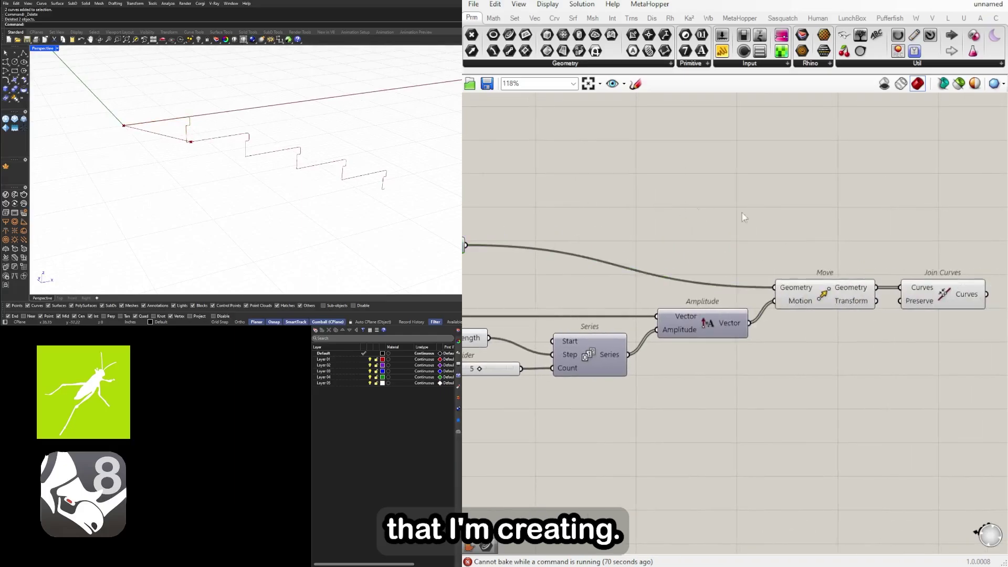
{"action": "right_click_drag", "start_coordinate": [742, 214], "coordinate": [612, 214]}
{"action": "left_click", "coordinate": [805, 294]}
{"action": "left_click", "coordinate": [807, 232]}
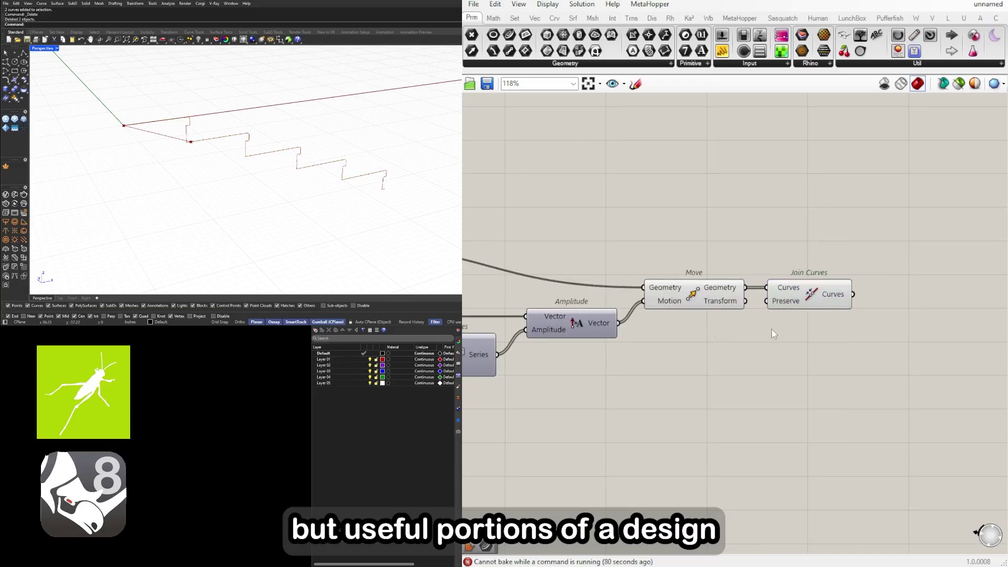
{"action": "left_click", "coordinate": [812, 292]}
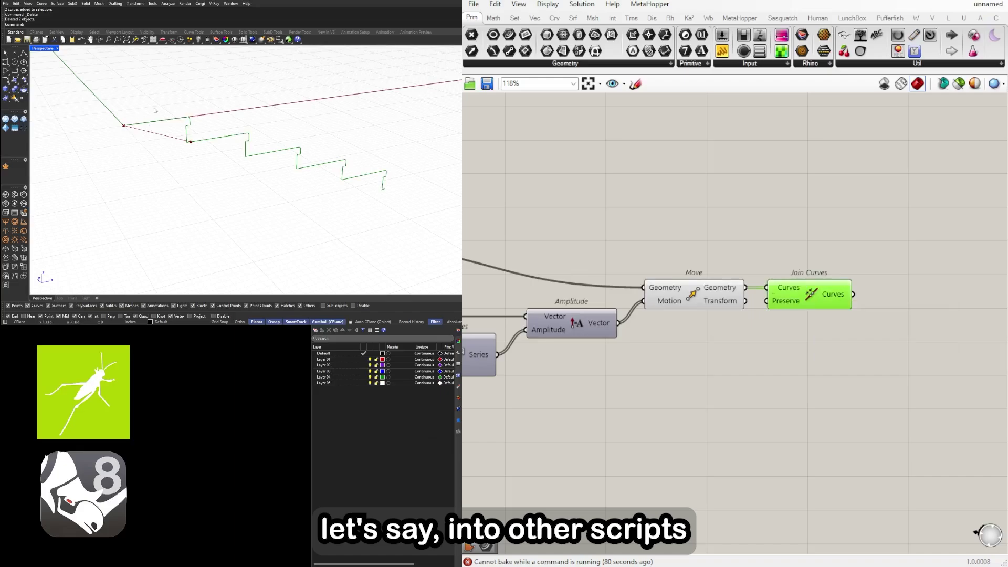
{"action": "scroll", "coordinate": [155, 110], "scroll_direction": "down", "scroll_amount": 5}
{"action": "right_click_drag", "start_coordinate": [246, 126], "coordinate": [178, 120]}
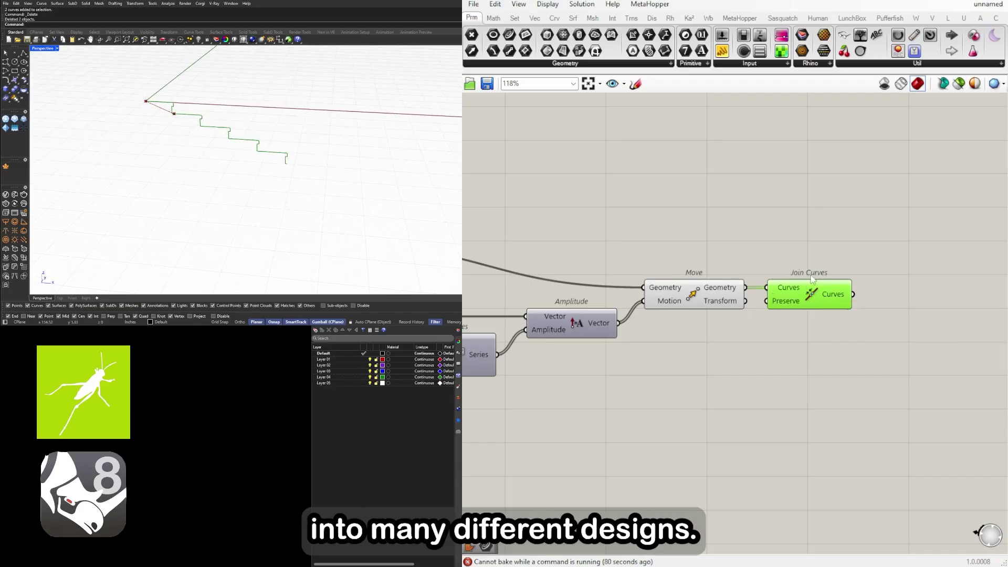
{"action": "scroll", "coordinate": [857, 279], "scroll_direction": "down", "scroll_amount": 8}
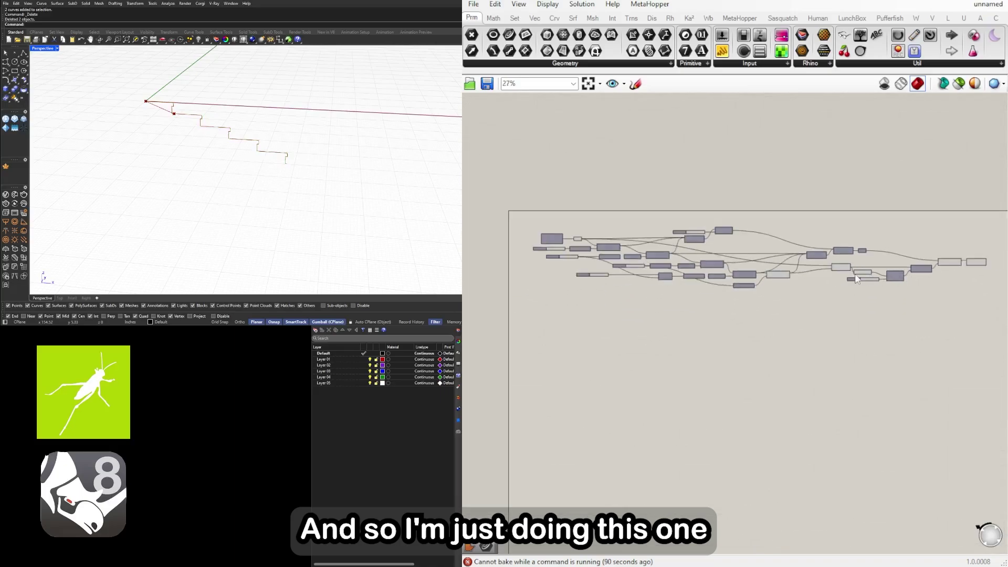
{"action": "right_click_drag", "start_coordinate": [856, 278], "coordinate": [749, 273]}
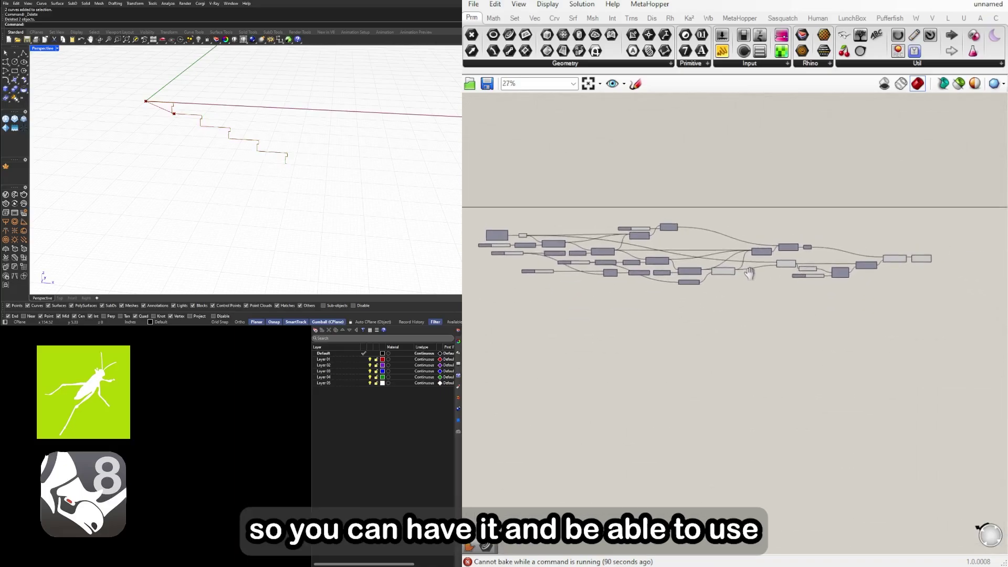
{"action": "scroll", "coordinate": [671, 271], "scroll_direction": "up", "scroll_amount": 1}
{"action": "mouse_move", "coordinate": [671, 271]}
{"action": "right_mouse_down"}
{"action": "mouse_move", "coordinate": [705, 262]}
{"action": "mouse_move", "coordinate": [666, 264]}
{"action": "right_mouse_up"}
{"action": "right_click", "coordinate": [705, 263]}
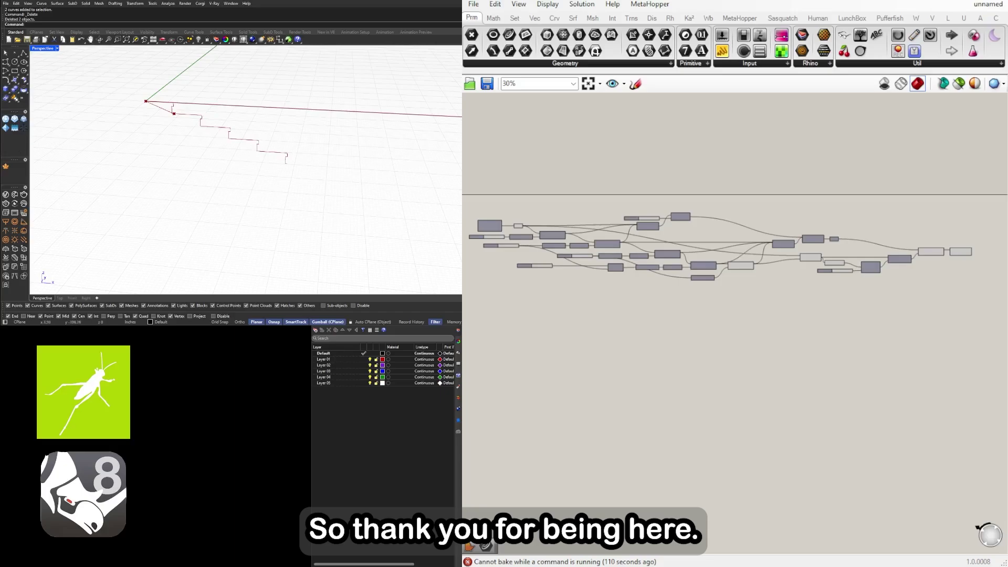
{"action": "right_click_drag", "start_coordinate": [300, 199], "coordinate": [291, 181]}
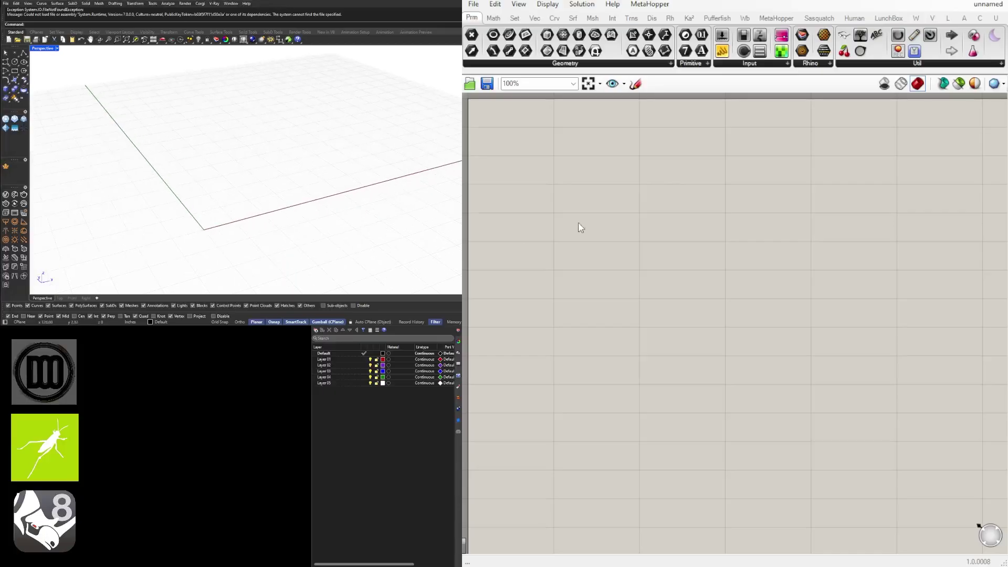
Step: Place a Construct Point component and a Point parameter beside it on the empty canvas
{"action": "double_click", "coordinate": [610, 213]}
{"action": "type", "text": "c"}
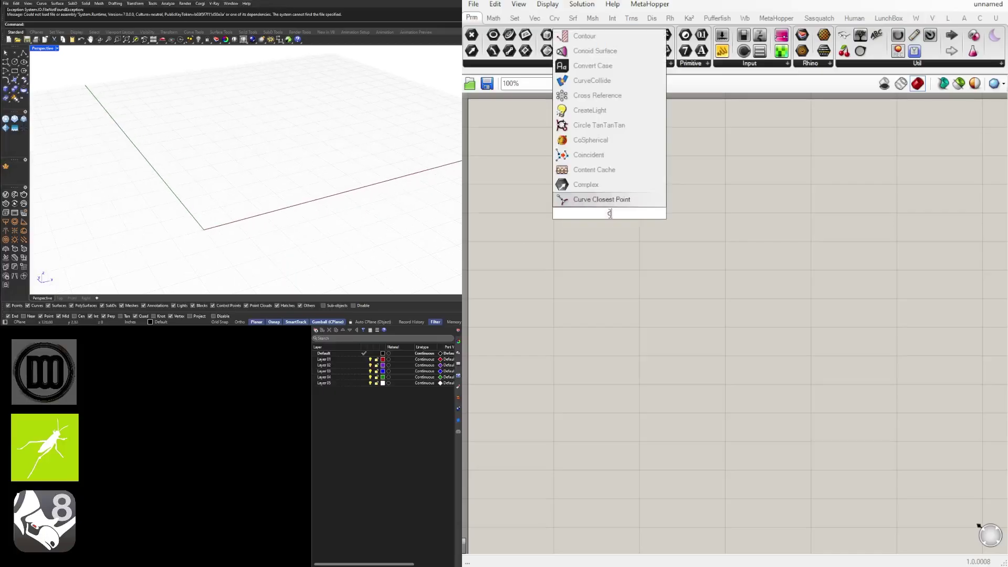
{"action": "type", "text": "onstruct point"}
{"action": "key", "text": "Return"}
{"action": "double_click", "coordinate": [702, 209]}
{"action": "type", "text": "point"}
{"action": "key", "text": "Return"}
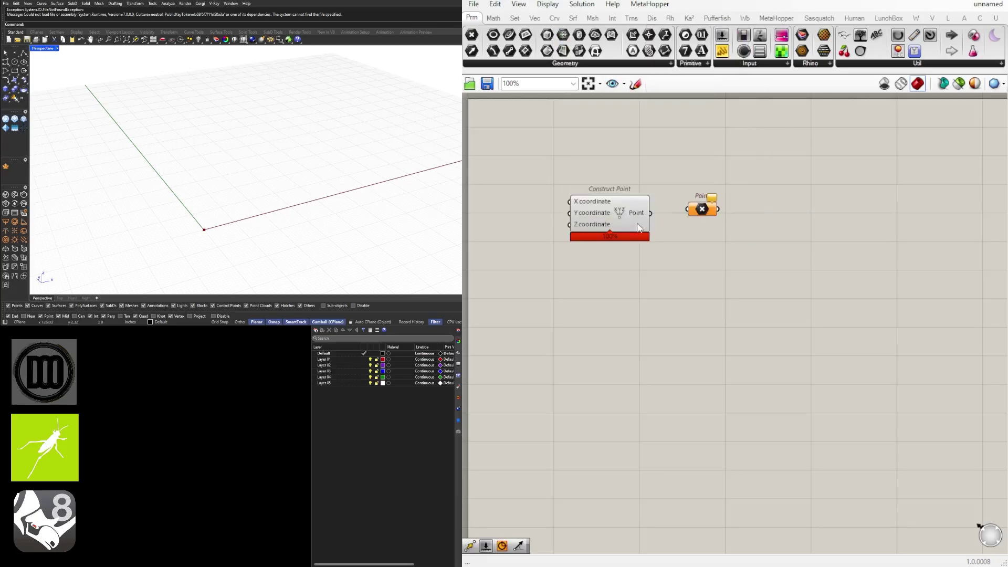
Step: Add a Move component for the point, with a Unit X vector as its motion
{"action": "double_click", "coordinate": [812, 234]}
{"action": "type", "text": "move"}
{"action": "key", "text": "Return"}
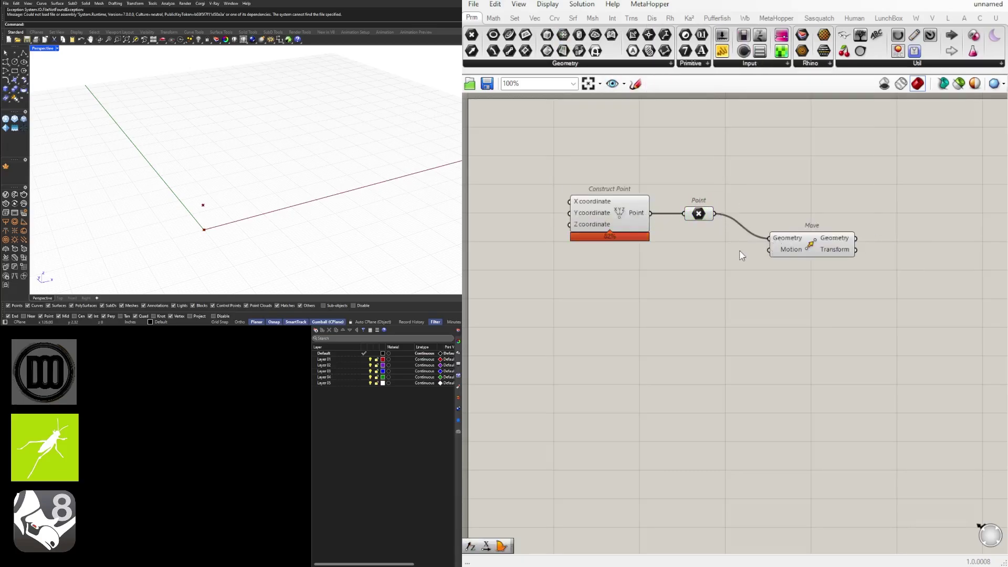
{"action": "double_click", "coordinate": [739, 249]}
{"action": "type", "text": "x"}
{"action": "key", "text": "Return"}
{"action": "left_click_drag", "start_coordinate": [738, 250], "coordinate": [711, 250]}
{"action": "left_click_drag", "start_coordinate": [757, 250], "coordinate": [827, 245]}
{"action": "scroll", "coordinate": [205, 234], "scroll_direction": "up", "scroll_amount": 15}
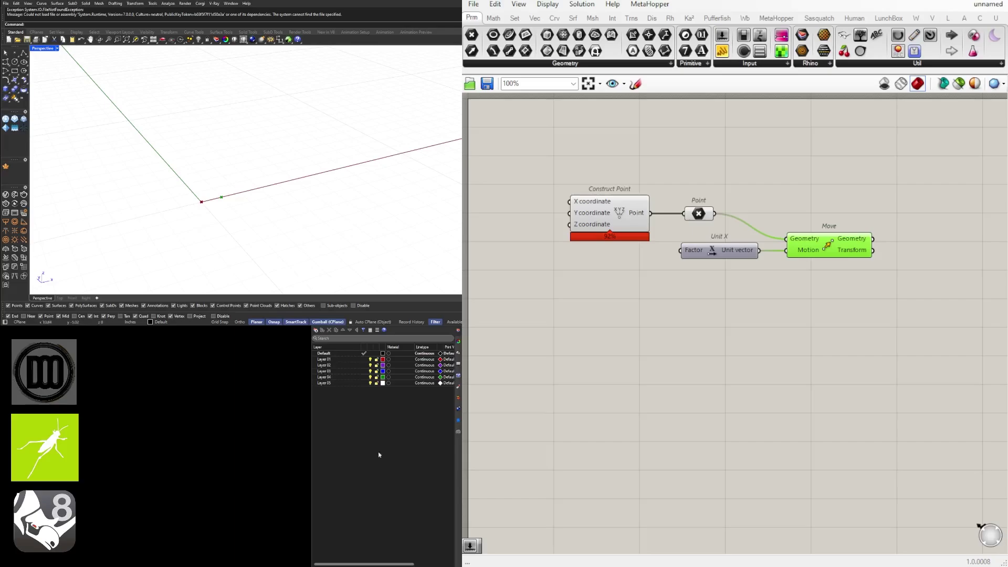
Step: Add a number slider with the value 12.00 and connect it to the Unit X factor
{"action": "scroll", "coordinate": [607, 264], "scroll_direction": "up", "scroll_amount": 1}
{"action": "right_click_drag", "start_coordinate": [606, 264], "coordinate": [573, 328]}
{"action": "left_click", "coordinate": [572, 327]}
{"action": "double_click", "coordinate": [572, 328]}
{"action": "type", "text": "12.00"}
{"action": "key", "text": "Return"}
{"action": "left_click_drag", "start_coordinate": [644, 327], "coordinate": [659, 313]}
{"action": "left_click_drag", "start_coordinate": [632, 328], "coordinate": [636, 313]}
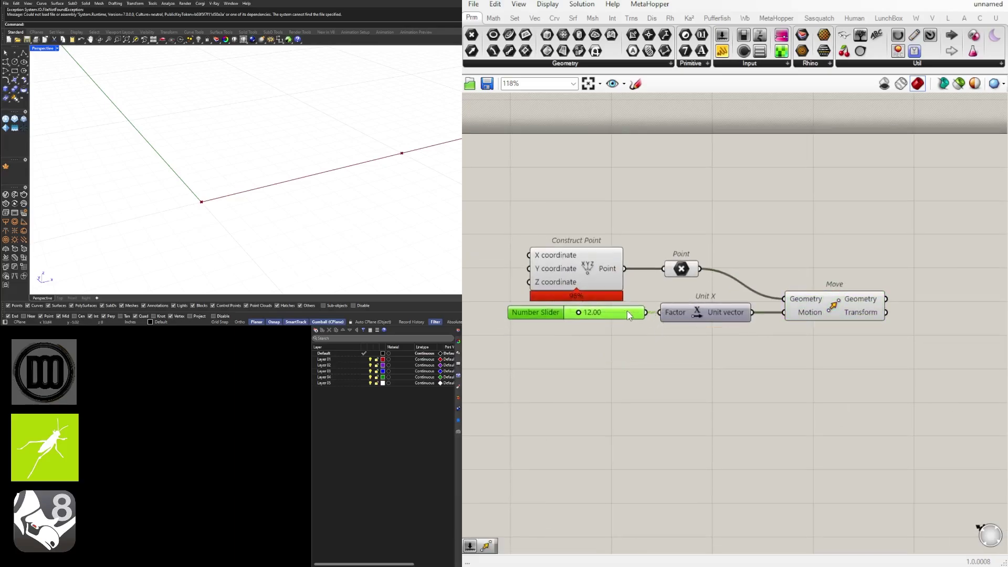
Step: Shift the slider, Unit X and Move components lower and set the 12 slider's precision to three decimals
{"action": "left_click_drag", "start_coordinate": [852, 365], "coordinate": [564, 308]}
{"action": "left_click_drag", "start_coordinate": [702, 314], "coordinate": [703, 331]}
{"action": "double_click", "coordinate": [562, 326]}
{"action": "left_click", "coordinate": [549, 444]}
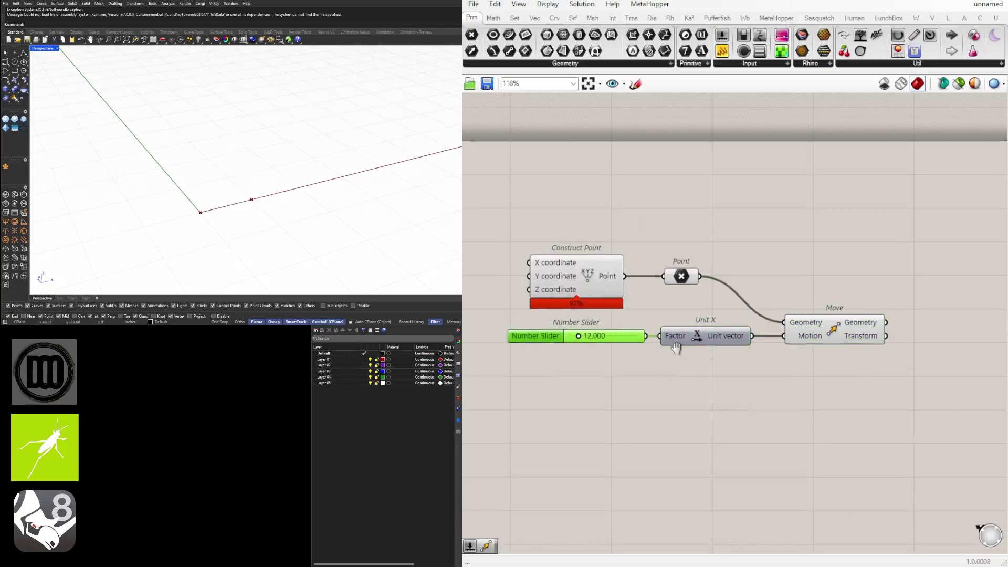
{"action": "scroll", "coordinate": [704, 358], "scroll_direction": "up", "scroll_amount": 1}
{"action": "scroll", "coordinate": [704, 358], "scroll_direction": "down", "scroll_amount": 2}
{"action": "right_click_drag", "start_coordinate": [794, 388], "coordinate": [801, 387]}
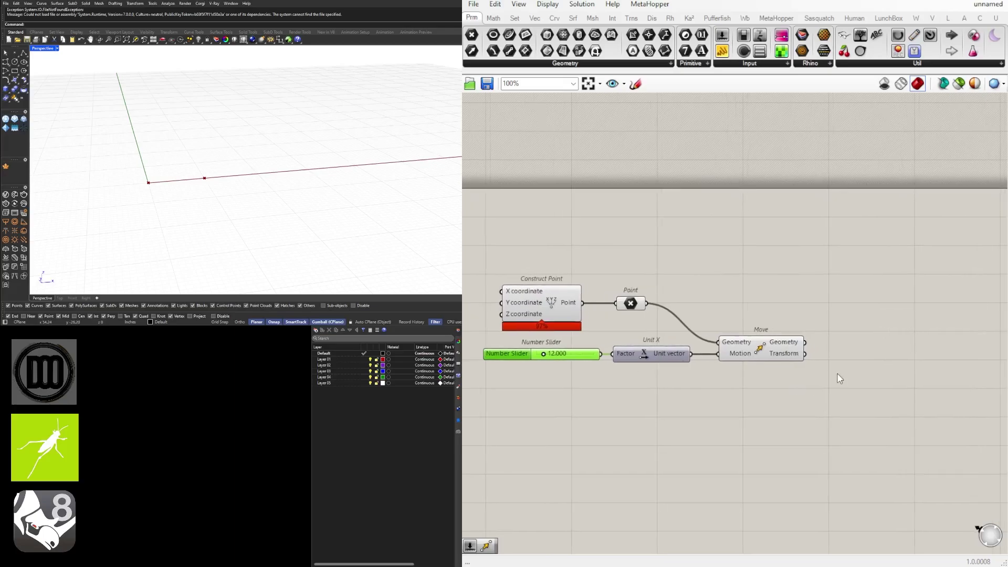
Step: Add a second Move component fed by the first Move's geometry output
{"action": "double_click", "coordinate": [828, 382]}
{"action": "type", "text": "mov"}
{"action": "left_click", "coordinate": [796, 263]}
{"action": "left_click_drag", "start_coordinate": [805, 342], "coordinate": [786, 376]}
{"action": "left_click_drag", "start_coordinate": [827, 384], "coordinate": [919, 379]}
Step: Place a Unit Z vector component and a Negative component below the first Move chain
{"action": "double_click", "coordinate": [779, 379]}
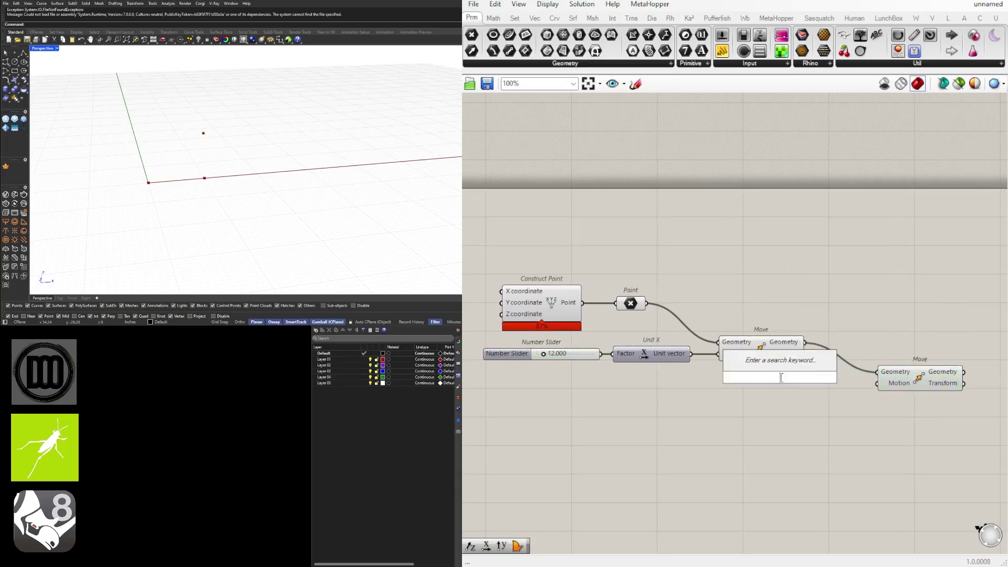
{"action": "type", "text": "z"}
{"action": "left_click", "coordinate": [747, 363]}
{"action": "double_click", "coordinate": [640, 387]}
{"action": "type", "text": "neg"}
{"action": "left_click", "coordinate": [650, 374]}
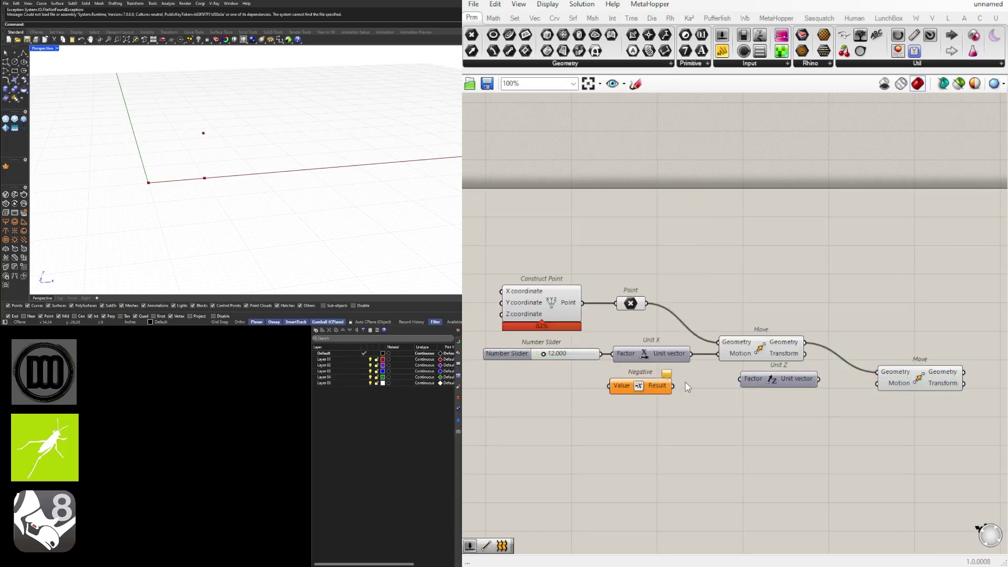
Step: Align Unit Z and Negative in a row, and connect Unit Z through Negative to the second Move's motion
{"action": "left_click_drag", "start_coordinate": [659, 388], "coordinate": [712, 382]}
{"action": "left_click_drag", "start_coordinate": [781, 402], "coordinate": [708, 380]}
{"action": "left_click", "coordinate": [811, 401]}
{"action": "mouse_move", "coordinate": [713, 382]}
{"action": "left_mouse_down"}
{"action": "mouse_move", "coordinate": [719, 414]}
{"action": "mouse_move", "coordinate": [712, 389]}
{"action": "mouse_move", "coordinate": [700, 390]}
{"action": "left_mouse_up"}
{"action": "left_click_drag", "start_coordinate": [677, 415], "coordinate": [790, 390]}
{"action": "left_click_drag", "start_coordinate": [770, 387], "coordinate": [784, 387]}
{"action": "left_click_drag", "start_coordinate": [847, 387], "coordinate": [879, 384]}
Step: Add a 6.0 number slider to the Unit Z factor and lower its value to 2.000
{"action": "scroll", "coordinate": [599, 386], "scroll_direction": "up", "scroll_amount": 1}
{"action": "double_click", "coordinate": [599, 388]}
{"action": "type", "text": "6.0"}
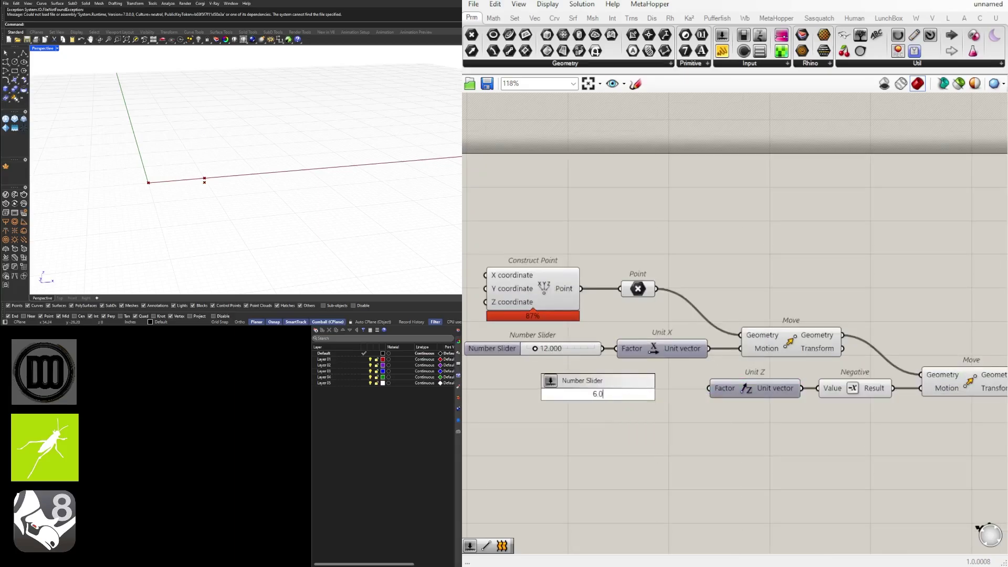
{"action": "key", "text": "Return"}
{"action": "right_click_drag", "start_coordinate": [589, 388], "coordinate": [596, 388]}
{"action": "scroll", "coordinate": [643, 388], "scroll_direction": "up", "scroll_amount": 3}
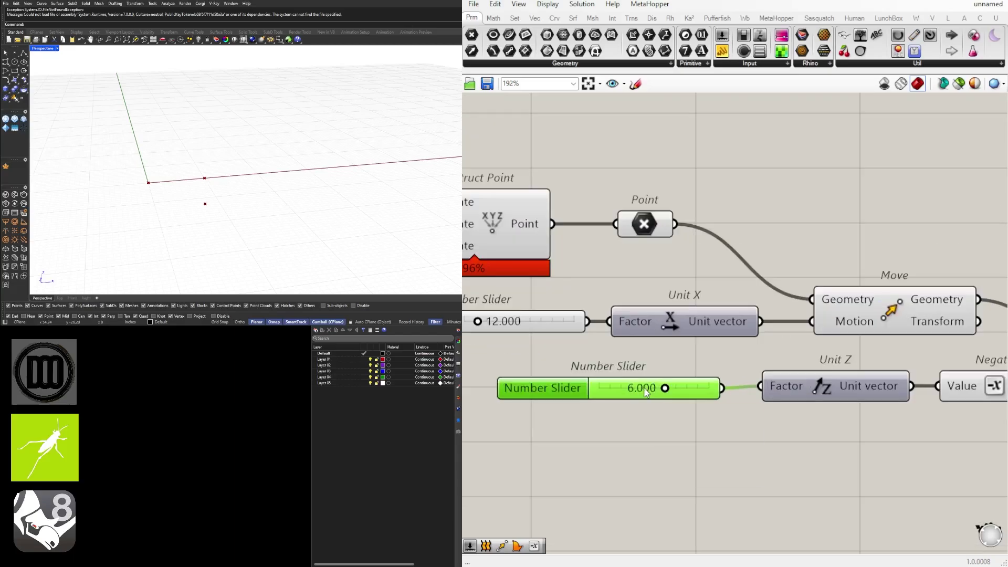
{"action": "left_click_drag", "start_coordinate": [664, 388], "coordinate": [633, 377]}
{"action": "scroll", "coordinate": [639, 394], "scroll_direction": "down", "scroll_amount": 5}
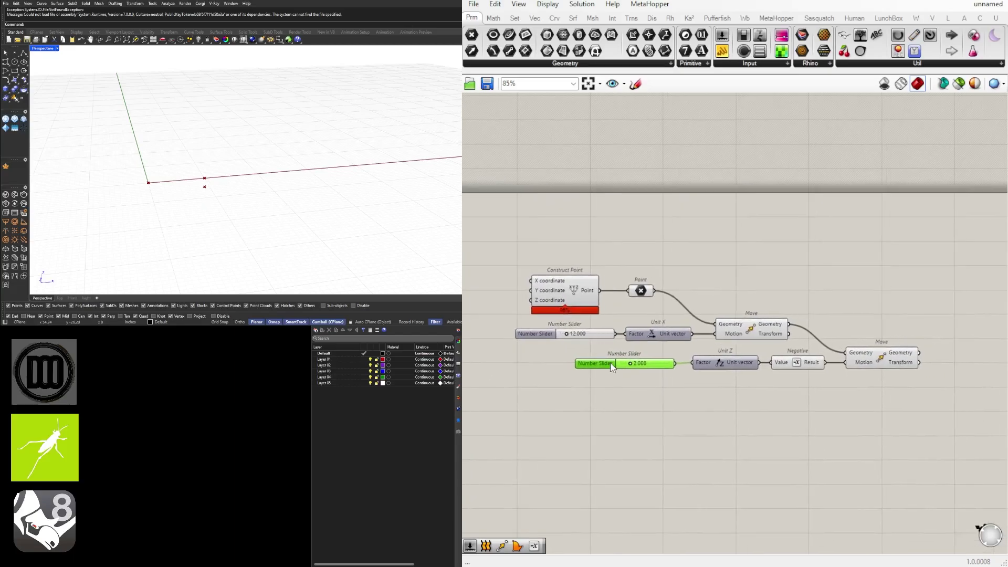
Step: Duplicate the Unit X and first Move components and place the copies below the second Move
{"action": "right_click_drag", "start_coordinate": [715, 402], "coordinate": [681, 375]}
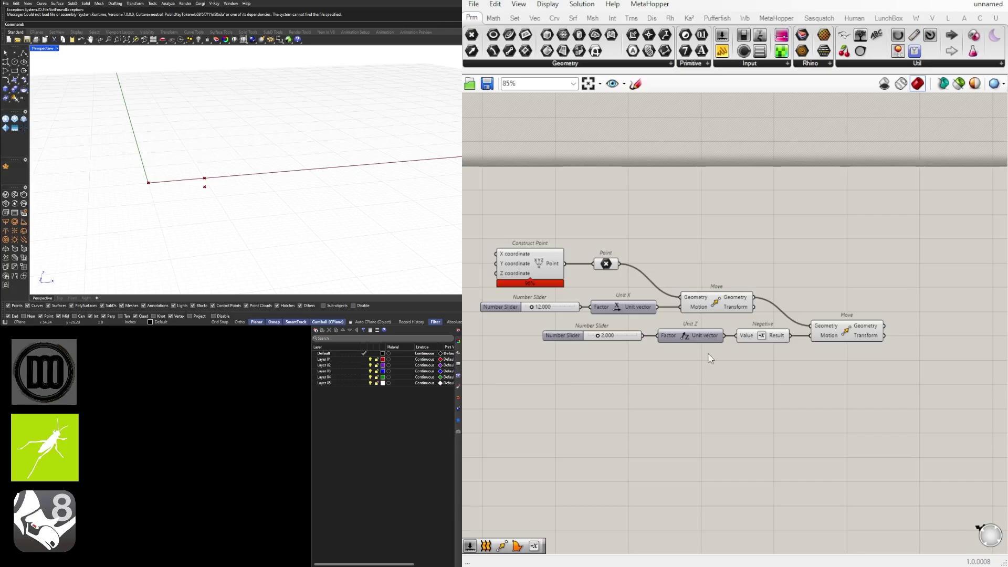
{"action": "left_click", "coordinate": [630, 309]}
{"action": "left_click", "coordinate": [705, 305], "text": "shift"}
{"action": "left_click_drag", "start_coordinate": [705, 306], "coordinate": [934, 358], "text": "alt"}
{"action": "mouse_move", "coordinate": [852, 360]}
{"action": "left_mouse_down"}
{"action": "mouse_move", "coordinate": [798, 359]}
{"action": "mouse_move", "coordinate": [856, 375]}
{"action": "left_mouse_up"}
Step: Insert a Negative component between the copied Unit X and Move, and feed that Move from the second Move's geometry
{"action": "double_click", "coordinate": [875, 369]}
{"action": "type", "text": "neg"}
{"action": "left_click", "coordinate": [847, 357]}
{"action": "scroll", "coordinate": [839, 356], "scroll_direction": "up", "scroll_amount": 3}
{"action": "left_click_drag", "start_coordinate": [889, 374], "coordinate": [877, 359]}
{"action": "left_click_drag", "start_coordinate": [931, 361], "coordinate": [952, 361]}
{"action": "left_click_drag", "start_coordinate": [912, 306], "coordinate": [952, 345]}
{"action": "right_click_drag", "start_coordinate": [941, 369], "coordinate": [875, 360]}
{"action": "scroll", "coordinate": [906, 360], "scroll_direction": "down", "scroll_amount": 3}
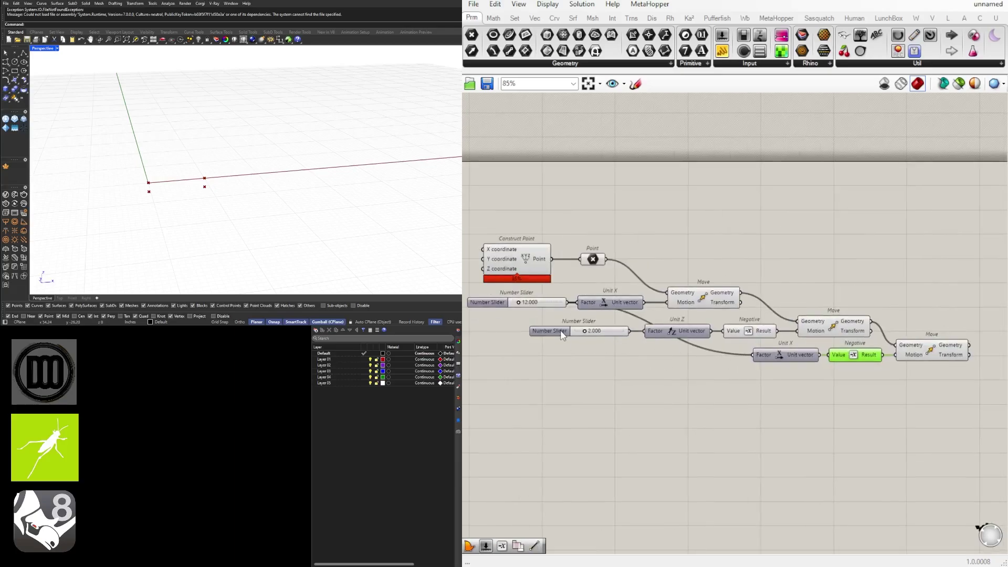
Step: Duplicate the 2.000 slider and connect the copy to the second Unit X's factor
{"action": "left_click_drag", "start_coordinate": [561, 333], "coordinate": [672, 357], "text": "alt"}
{"action": "scroll", "coordinate": [750, 356], "scroll_direction": "up", "scroll_amount": 3}
{"action": "scroll", "coordinate": [640, 357], "scroll_direction": "down", "scroll_amount": 4}
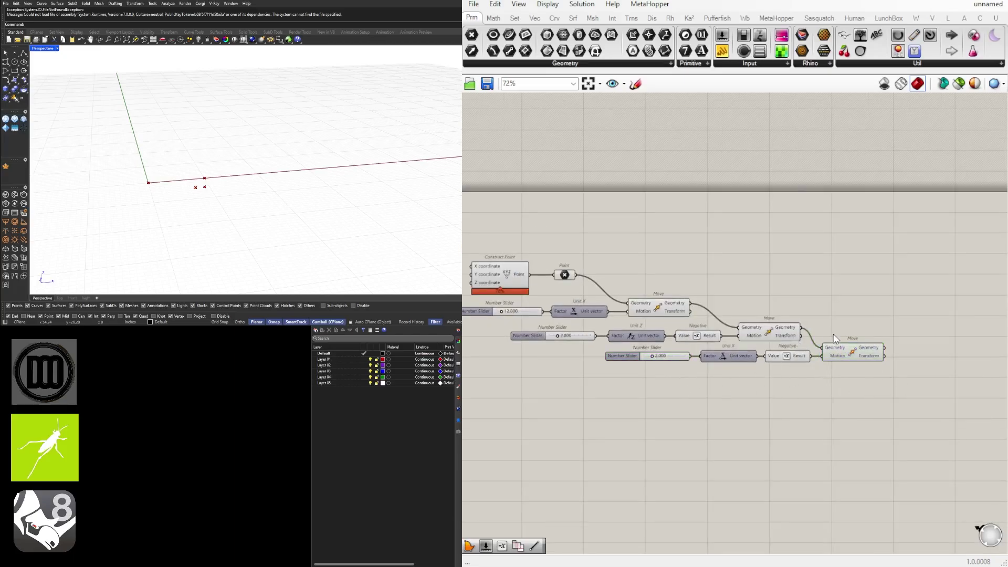
Step: Duplicate the slider, Unit Z, Negative and Move chain, and feed the copied Move from the third Move's geometry
{"action": "left_click", "coordinate": [632, 335], "text": "shift"}
{"action": "left_click", "coordinate": [534, 336], "text": "shift"}
{"action": "left_click_drag", "start_coordinate": [782, 337], "coordinate": [934, 400], "text": "alt"}
{"action": "left_click", "coordinate": [916, 368]}
{"action": "left_click_drag", "start_coordinate": [884, 347], "coordinate": [891, 363]}
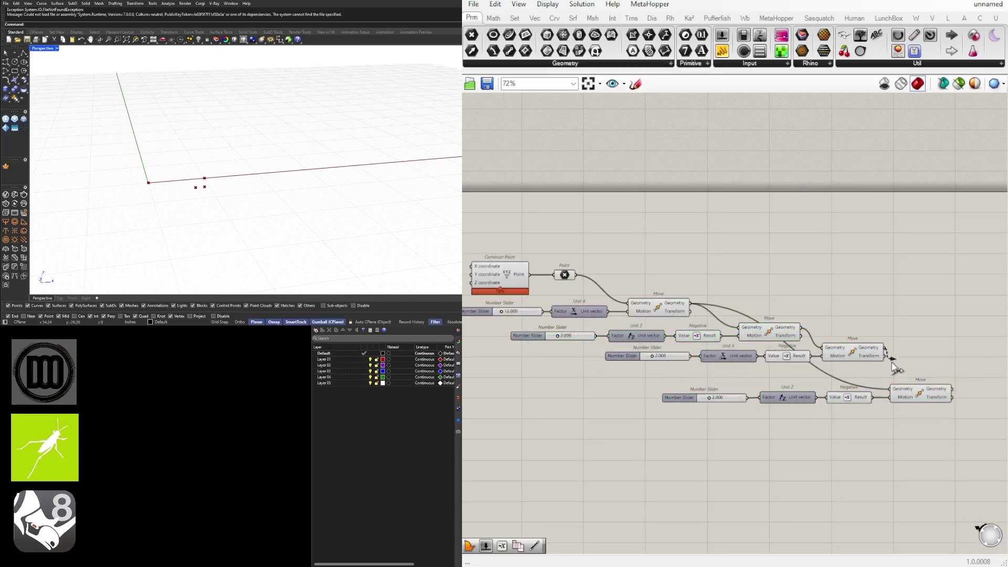
{"action": "left_click_drag", "start_coordinate": [925, 425], "coordinate": [727, 393]}
{"action": "left_click_drag", "start_coordinate": [921, 401], "coordinate": [931, 384]}
{"action": "left_click", "coordinate": [834, 399]}
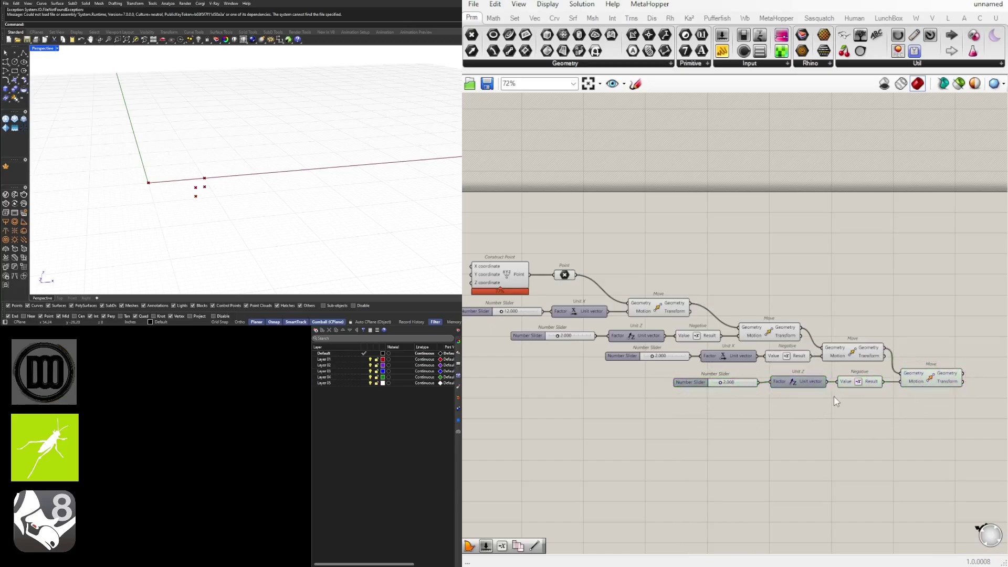
Step: Move the copied slider away from the last Unit Z and set its value to 6.000
{"action": "scroll", "coordinate": [774, 380], "scroll_direction": "up", "scroll_amount": 1}
{"action": "left_click", "coordinate": [737, 380]}
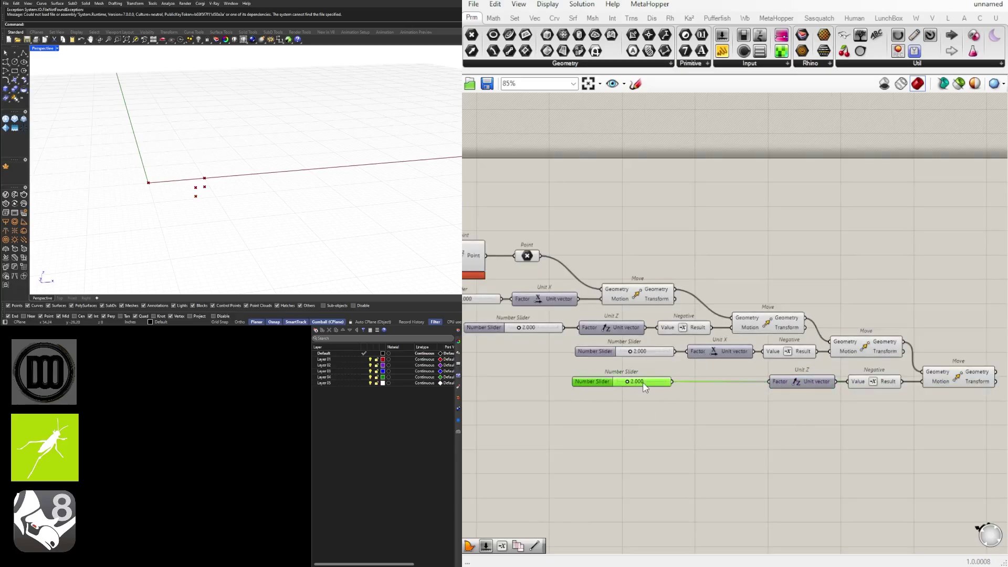
{"action": "double_click", "coordinate": [642, 382]}
{"action": "left_click", "coordinate": [708, 267]}
{"action": "scroll", "coordinate": [635, 376], "scroll_direction": "up", "scroll_amount": 3}
{"action": "double_click", "coordinate": [646, 384]}
Step: Add a Subtraction component computing the 6.000 slider minus the 2.000 slider above it, and feed the last Unit Z
{"action": "double_click", "coordinate": [751, 409]}
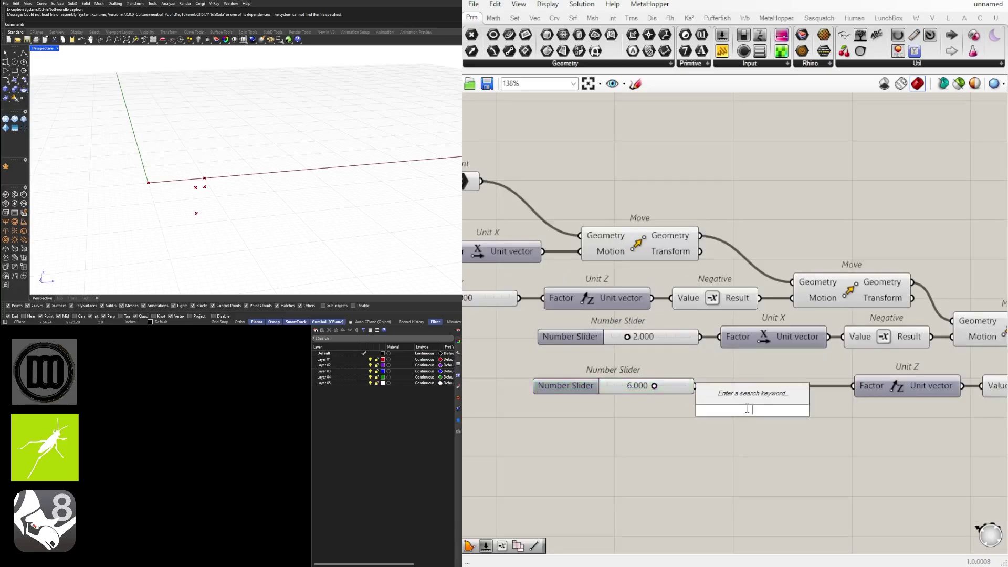
{"action": "type", "text": "-"}
{"action": "key", "text": "Return"}
{"action": "left_click_drag", "start_coordinate": [696, 386], "coordinate": [715, 402]}
{"action": "left_click_drag", "start_coordinate": [756, 407], "coordinate": [793, 404]}
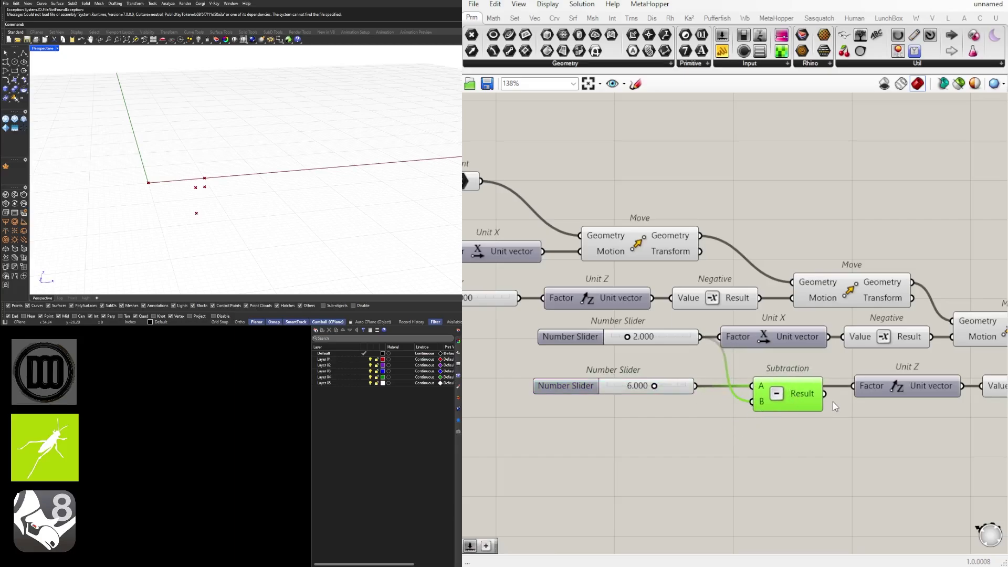
Step: Tidy the layout by moving the Subtraction, Unit Z, Negative and last Move components closer beneath the chain
{"action": "left_click", "coordinate": [980, 407]}
{"action": "right_click_drag", "start_coordinate": [983, 404], "coordinate": [814, 386]}
{"action": "left_click_drag", "start_coordinate": [899, 399], "coordinate": [779, 361]}
{"action": "scroll", "coordinate": [721, 361], "scroll_direction": "up", "scroll_amount": 3}
{"action": "left_click_drag", "start_coordinate": [973, 412], "coordinate": [694, 386]}
{"action": "scroll", "coordinate": [727, 392], "scroll_direction": "down", "scroll_amount": 2}
{"action": "left_click", "coordinate": [738, 422]}
{"action": "scroll", "coordinate": [687, 405], "scroll_direction": "down", "scroll_amount": 3}
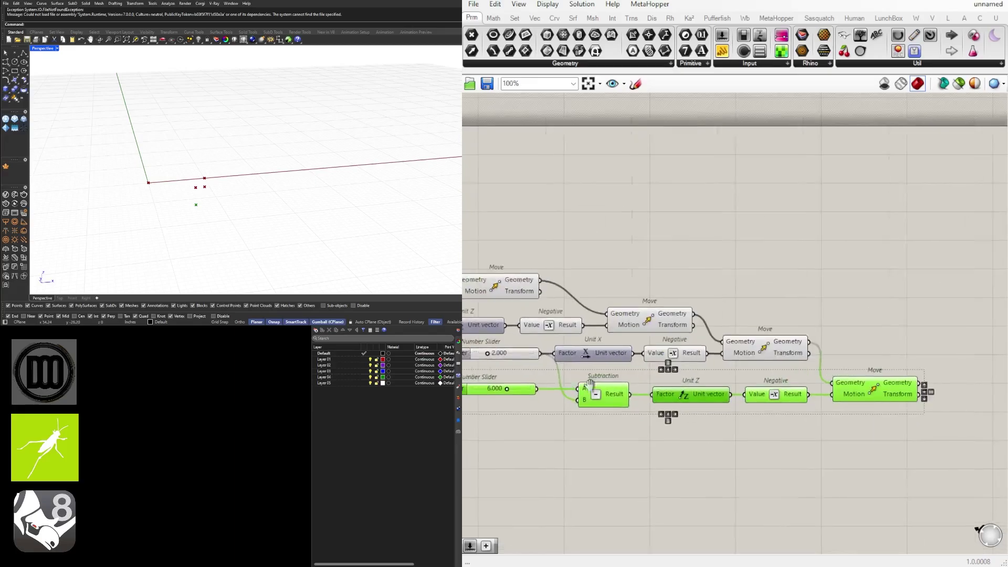
{"action": "scroll", "coordinate": [593, 401], "scroll_direction": "up", "scroll_amount": 3}
{"action": "left_click", "coordinate": [595, 404]}
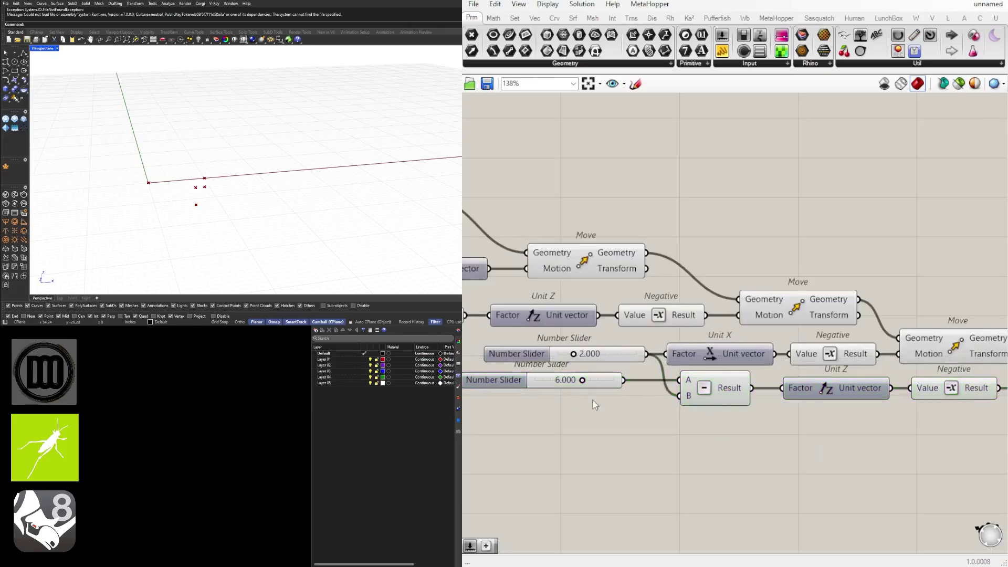
{"action": "scroll", "coordinate": [609, 402], "scroll_direction": "down", "scroll_amount": 2}
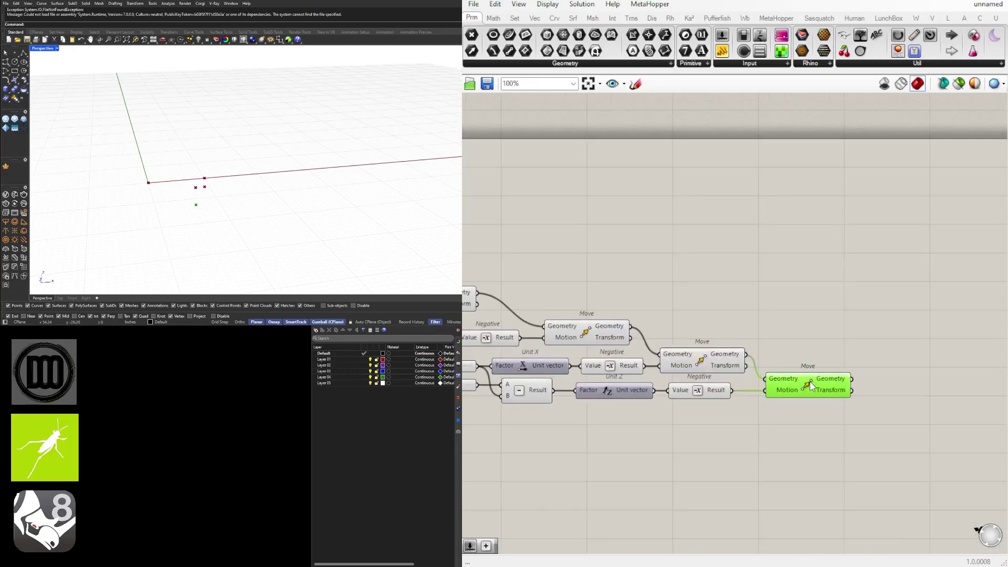
{"action": "scroll", "coordinate": [702, 386], "scroll_direction": "up", "scroll_amount": 2}
{"action": "left_click", "coordinate": [708, 391]}
{"action": "left_click", "coordinate": [827, 387]}
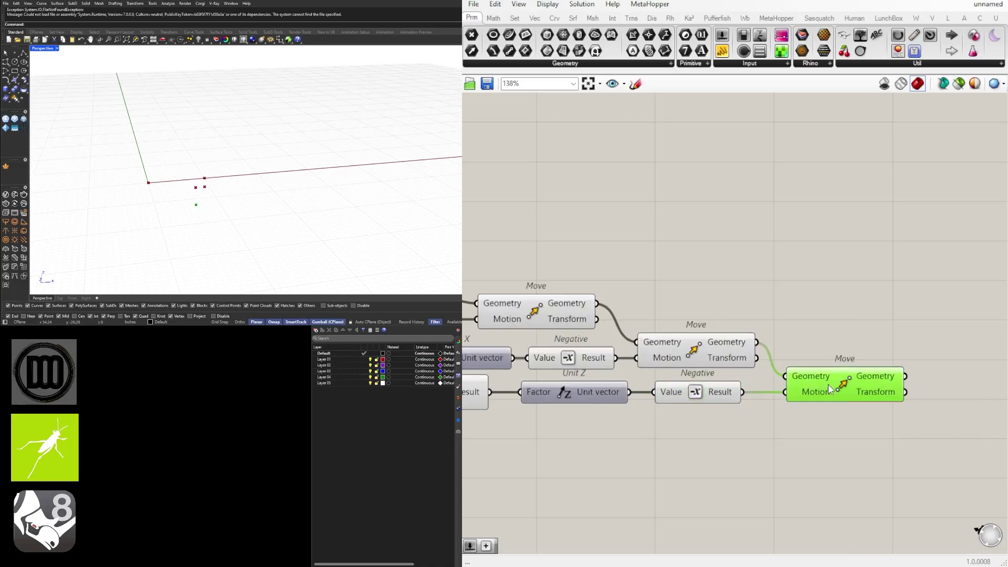
{"action": "scroll", "coordinate": [828, 388], "scroll_direction": "down", "scroll_amount": 2}
Step: Try the Subtraction's first slider at 8.000 and return it to 6.000
{"action": "scroll", "coordinate": [660, 390], "scroll_direction": "up", "scroll_amount": 7}
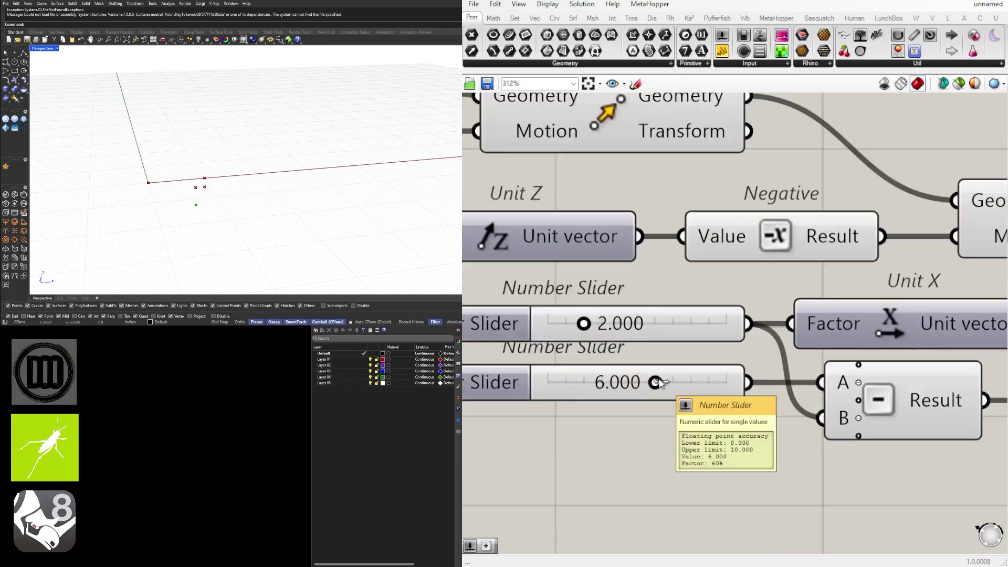
{"action": "left_click", "coordinate": [619, 380]}
{"action": "double_click", "coordinate": [619, 380]}
{"action": "type", "text": "8"}
{"action": "key", "text": "Return"}
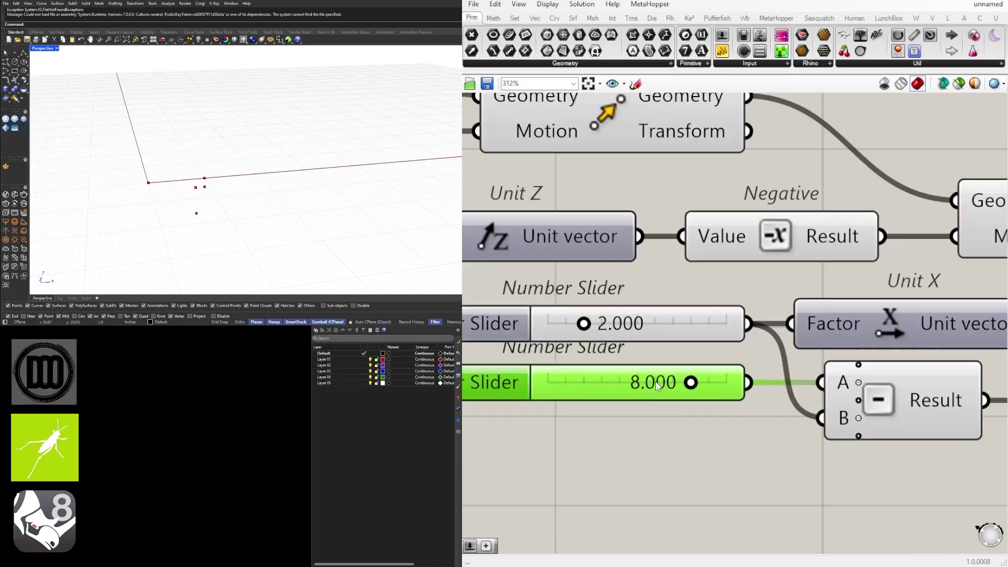
{"action": "double_click", "coordinate": [654, 381]}
{"action": "type", "text": "6"}
{"action": "key", "text": "Return"}
Step: Add grouped Point parameters to the outputs of the base Point and the first Move
{"action": "scroll", "coordinate": [762, 393], "scroll_direction": "down", "scroll_amount": 6}
{"action": "scroll", "coordinate": [762, 392], "scroll_direction": "up", "scroll_amount": 3}
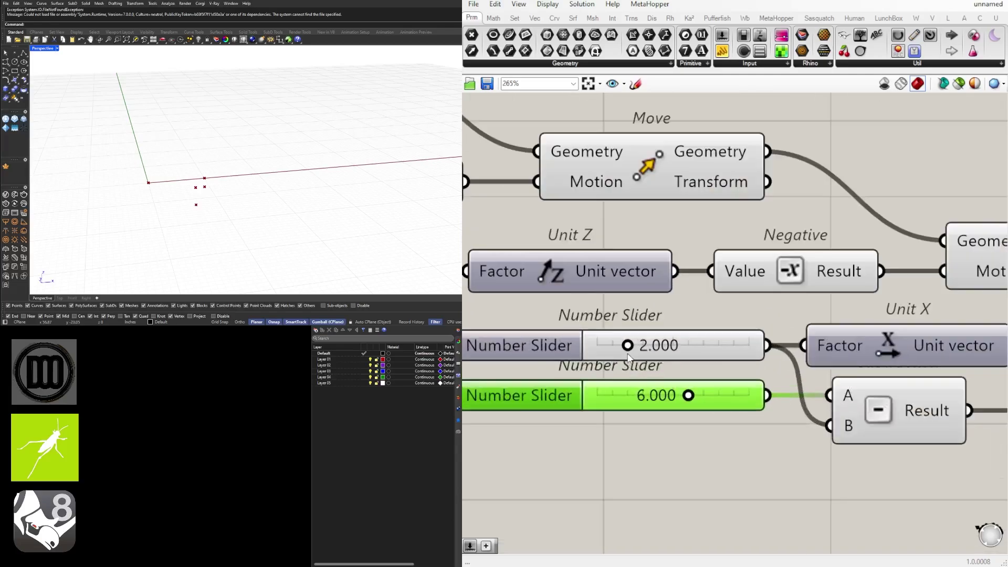
{"action": "scroll", "coordinate": [646, 382], "scroll_direction": "down", "scroll_amount": 6}
{"action": "scroll", "coordinate": [745, 353], "scroll_direction": "up", "scroll_amount": 3}
{"action": "right_click_drag", "start_coordinate": [615, 317], "coordinate": [823, 332]}
{"action": "left_click", "coordinate": [733, 294]}
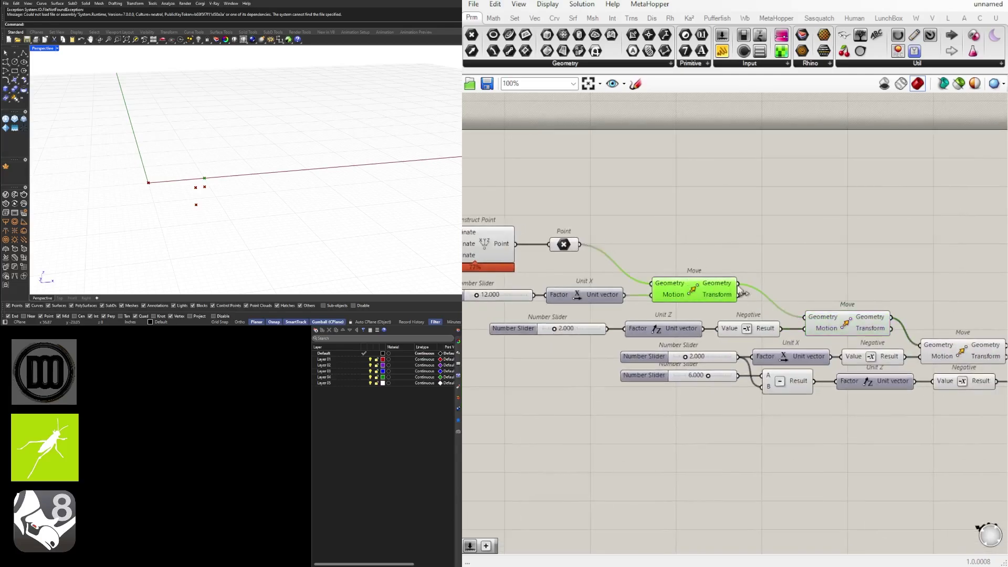
{"action": "right_click_drag", "start_coordinate": [742, 294], "coordinate": [859, 309]}
{"action": "left_click", "coordinate": [681, 259]}
{"action": "left_click", "coordinate": [677, 279]}
{"action": "right_click_drag", "start_coordinate": [680, 259], "coordinate": [533, 250]}
{"action": "scroll", "coordinate": [533, 250], "scroll_direction": "up", "scroll_amount": 1}
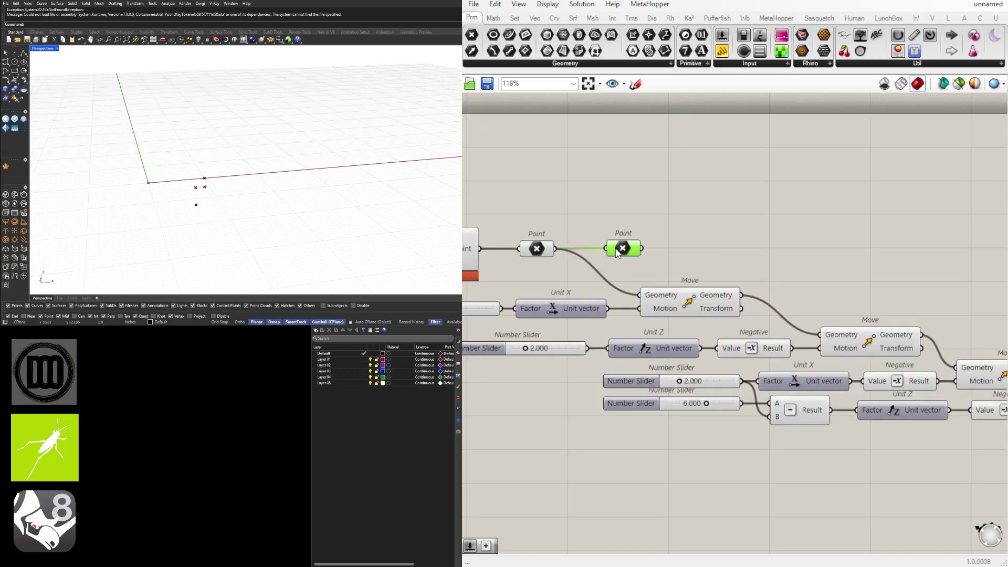
{"action": "right_click_drag", "start_coordinate": [799, 298], "coordinate": [709, 283]}
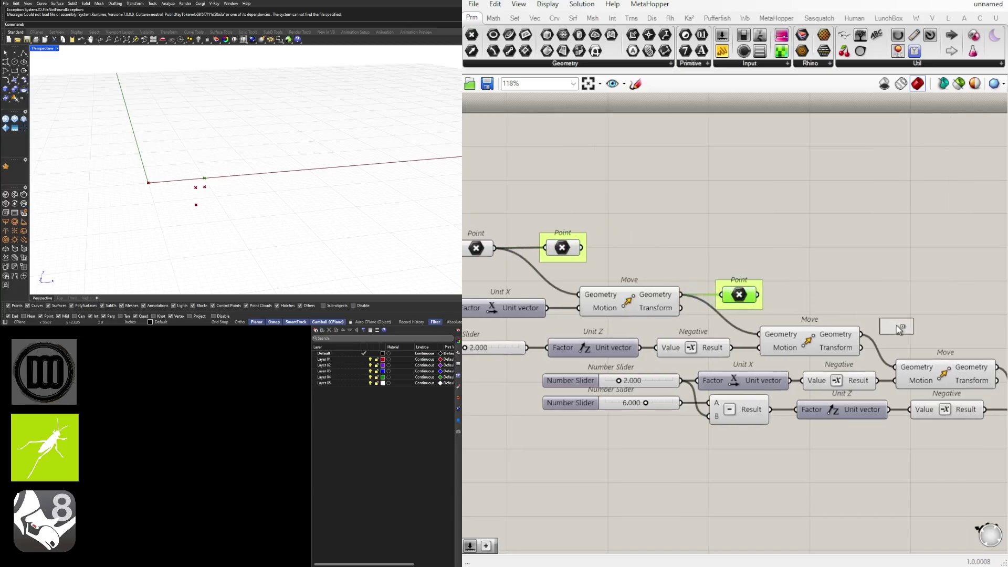
Step: Add grouped Point parameters to the geometry outputs of the second, third and fourth Moves
{"action": "left_click_drag", "start_coordinate": [925, 337], "coordinate": [930, 338]}
{"action": "right_click_drag", "start_coordinate": [930, 339], "coordinate": [739, 339]}
{"action": "left_click", "coordinate": [707, 285]}
{"action": "right_click_drag", "start_coordinate": [784, 303], "coordinate": [698, 286]}
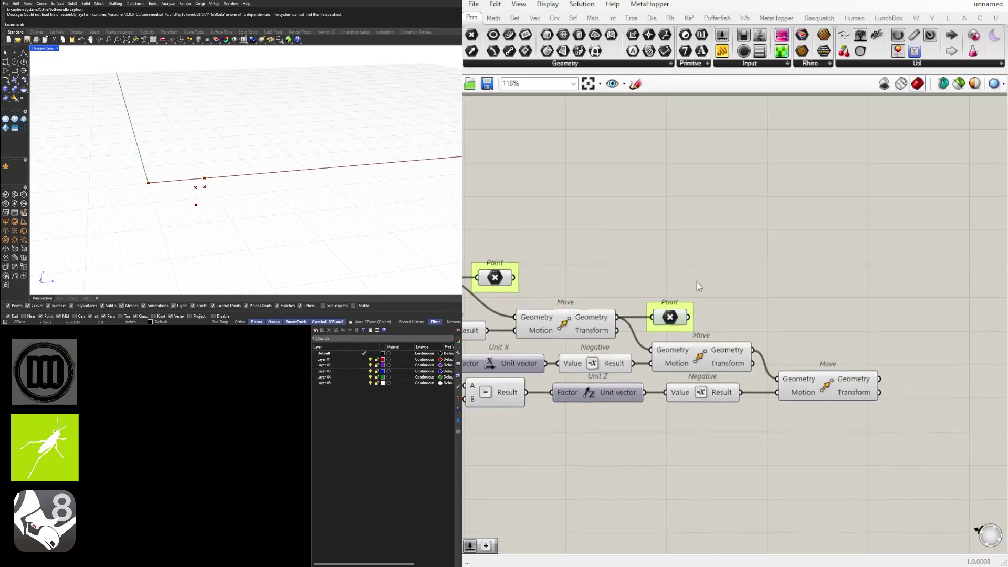
{"action": "right_click_drag", "start_coordinate": [808, 354], "coordinate": [745, 341]}
{"action": "left_click_drag", "start_coordinate": [762, 332], "coordinate": [789, 347]}
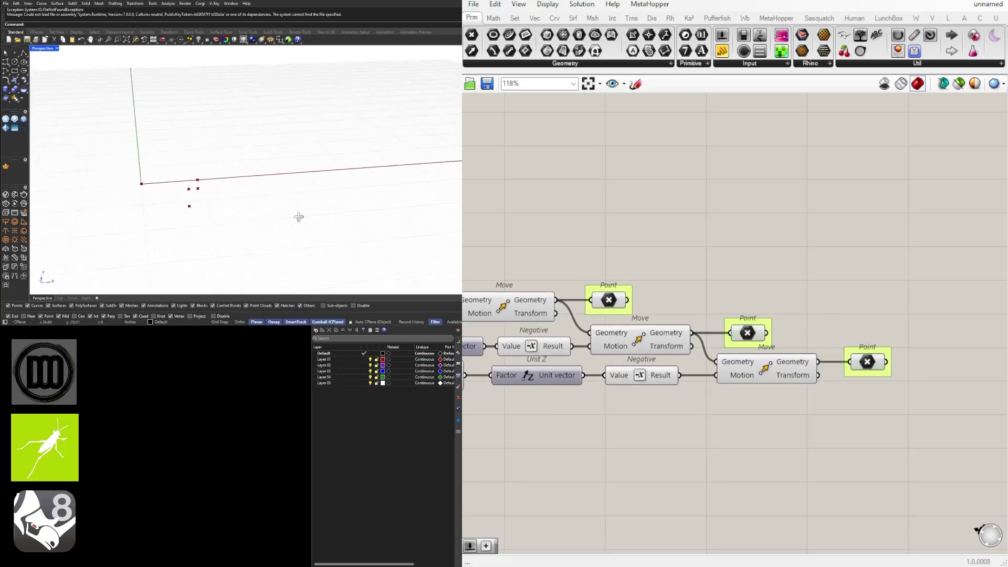
{"action": "scroll", "coordinate": [703, 380], "scroll_direction": "down", "scroll_amount": 1}
{"action": "left_click", "coordinate": [952, 387]}
{"action": "right_click_drag", "start_coordinate": [954, 388], "coordinate": [879, 375]}
Step: Duplicate the Unit Z, Move and Point components below the chain and feed the copied Move from the fourth Move's geometry
{"action": "right_click_drag", "start_coordinate": [623, 315], "coordinate": [897, 311]}
{"action": "left_click_drag", "start_coordinate": [923, 303], "coordinate": [637, 286]}
{"action": "scroll", "coordinate": [637, 289], "scroll_direction": "down", "scroll_amount": 2}
{"action": "right_click_drag", "start_coordinate": [637, 289], "coordinate": [665, 288]}
{"action": "scroll", "coordinate": [665, 288], "scroll_direction": "up", "scroll_amount": 2}
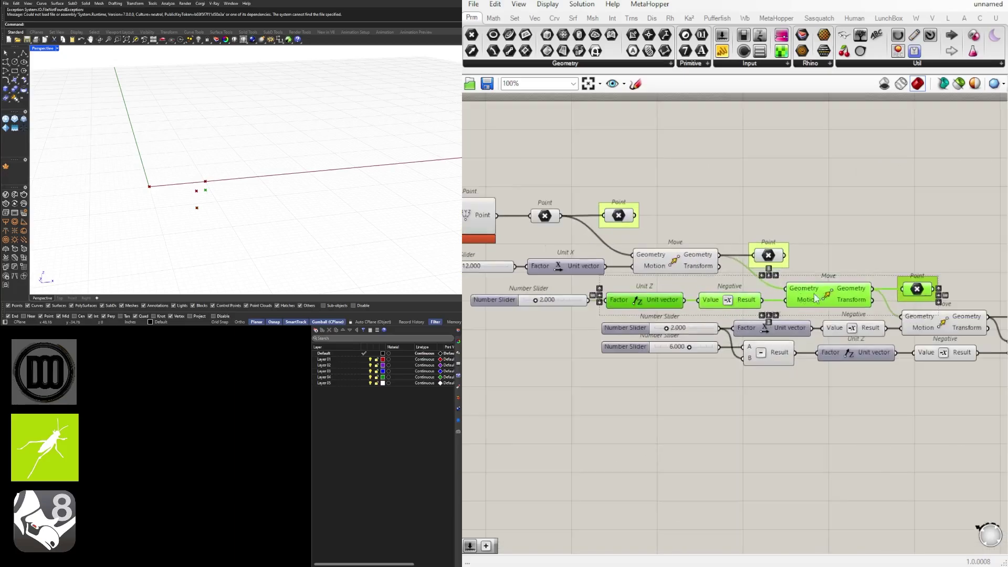
{"action": "scroll", "coordinate": [546, 289], "scroll_direction": "down", "scroll_amount": 2}
{"action": "left_click_drag", "start_coordinate": [636, 299], "coordinate": [868, 379], "text": "alt"}
{"action": "left_click", "coordinate": [892, 379]}
{"action": "right_click_drag", "start_coordinate": [891, 379], "coordinate": [800, 381]}
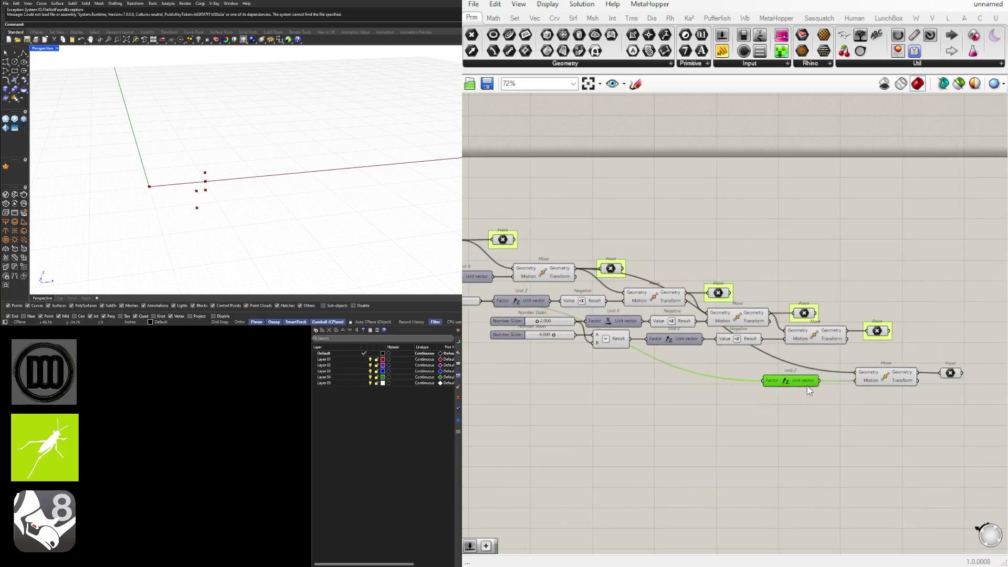
{"action": "left_click_drag", "start_coordinate": [807, 386], "coordinate": [834, 385]}
{"action": "right_click_drag", "start_coordinate": [860, 394], "coordinate": [832, 394]}
{"action": "left_click_drag", "start_coordinate": [939, 394], "coordinate": [839, 369]}
{"action": "scroll", "coordinate": [825, 328], "scroll_direction": "up", "scroll_amount": 3}
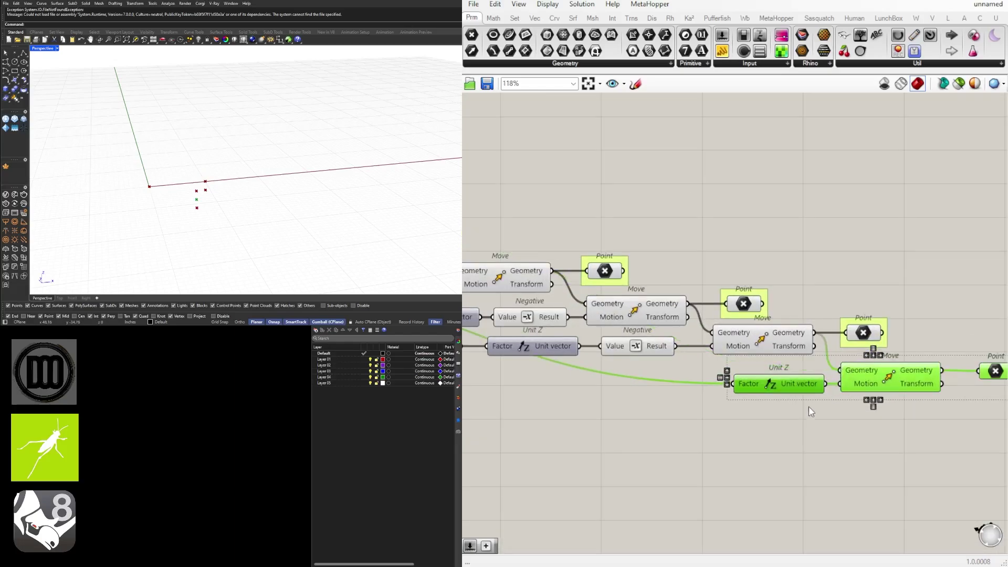
Step: Replace the copied Unit Z with a copy of Unit X driving the fifth Move, and group the Move's output Point
{"action": "scroll", "coordinate": [810, 410], "scroll_direction": "down", "scroll_amount": 3}
{"action": "right_click_drag", "start_coordinate": [502, 347], "coordinate": [649, 349]}
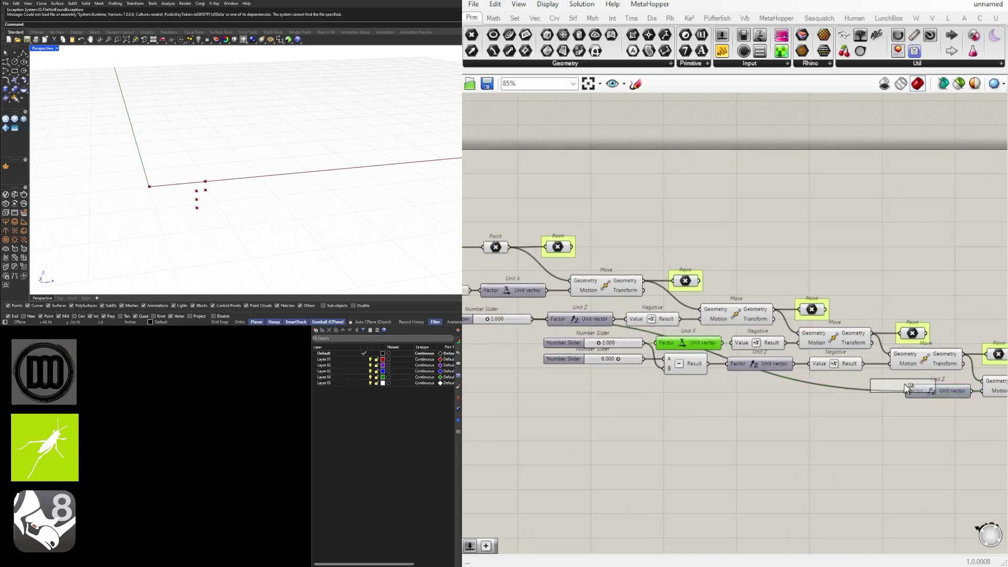
{"action": "scroll", "coordinate": [906, 389], "scroll_direction": "up", "scroll_amount": 3}
{"action": "left_click_drag", "start_coordinate": [906, 388], "coordinate": [832, 383]}
{"action": "left_click_drag", "start_coordinate": [760, 376], "coordinate": [766, 377]}
{"action": "right_click_drag", "start_coordinate": [871, 402], "coordinate": [766, 406]}
{"action": "left_click_drag", "start_coordinate": [951, 405], "coordinate": [669, 356]}
{"action": "left_click_drag", "start_coordinate": [811, 379], "coordinate": [813, 376]}
{"action": "left_click", "coordinate": [857, 418]}
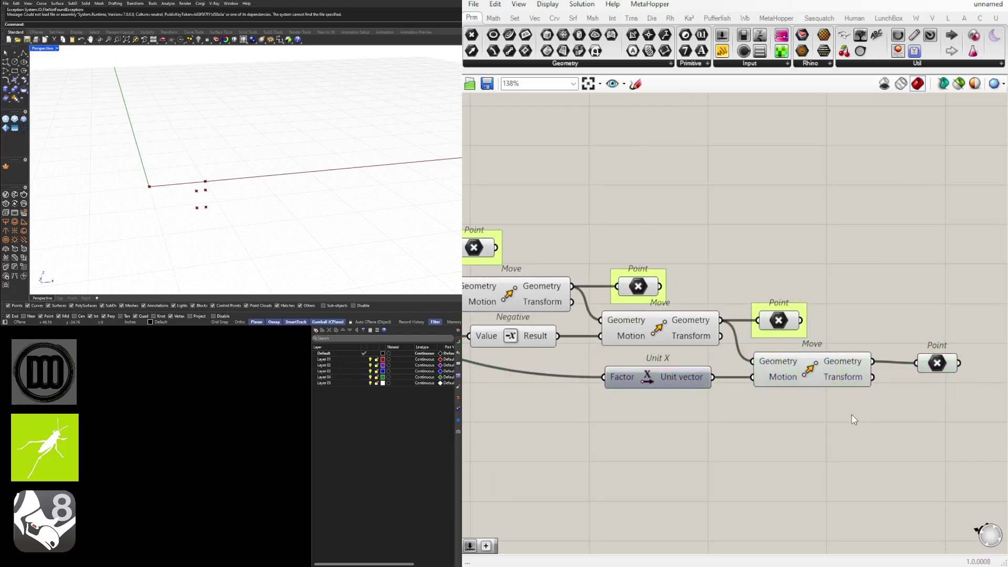
{"action": "scroll", "coordinate": [854, 420], "scroll_direction": "down", "scroll_amount": 2}
{"action": "scroll", "coordinate": [849, 353], "scroll_direction": "down", "scroll_amount": 3}
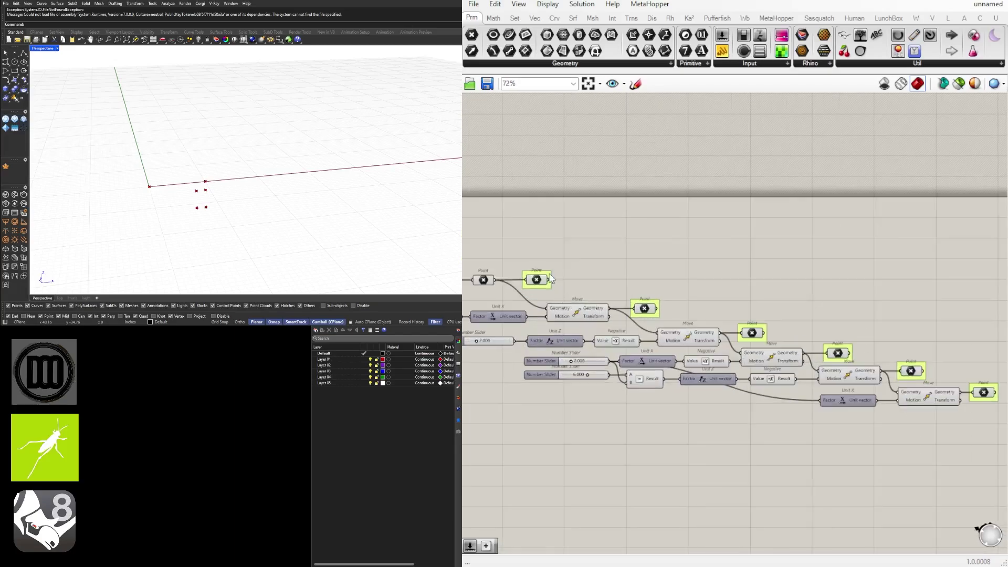
Step: Add a PolyLine component with the base, first Move and second Move Points as its vertices
{"action": "scroll", "coordinate": [614, 295], "scroll_direction": "up", "scroll_amount": 3}
{"action": "left_click", "coordinate": [830, 347]}
{"action": "double_click", "coordinate": [815, 285]}
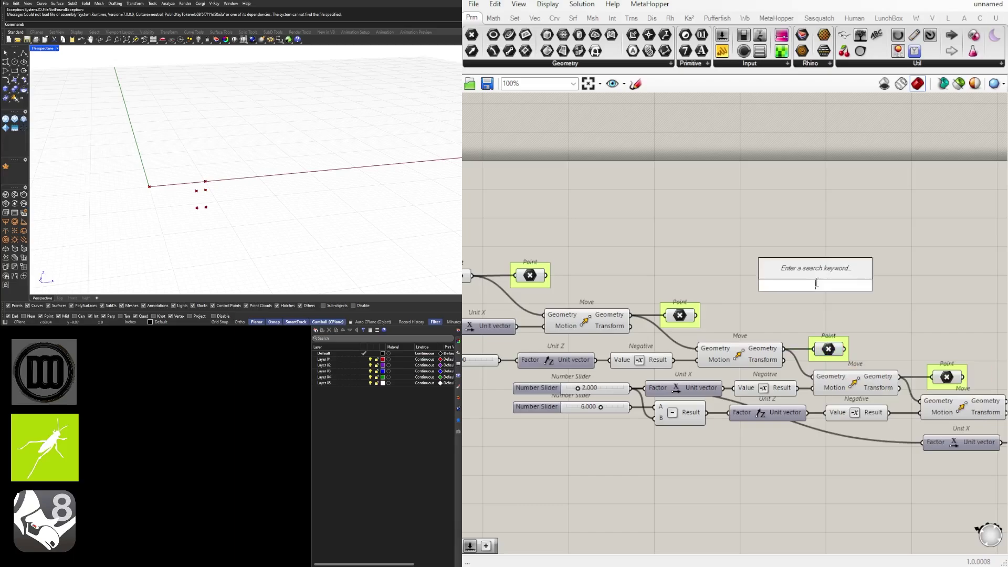
{"action": "type", "text": "poly"}
{"action": "left_click", "coordinate": [814, 224]}
{"action": "left_click_drag", "start_coordinate": [545, 274], "coordinate": [778, 279]}
{"action": "left_click_drag", "start_coordinate": [812, 284], "coordinate": [914, 276]}
{"action": "right_click_drag", "start_coordinate": [951, 310], "coordinate": [731, 319]}
Step: Add a Fillet component for the PolyLine's output with a 0.500 slider as its radius
{"action": "scroll", "coordinate": [813, 310], "scroll_direction": "up", "scroll_amount": 2}
{"action": "double_click", "coordinate": [810, 290]}
{"action": "type", "text": "fil"}
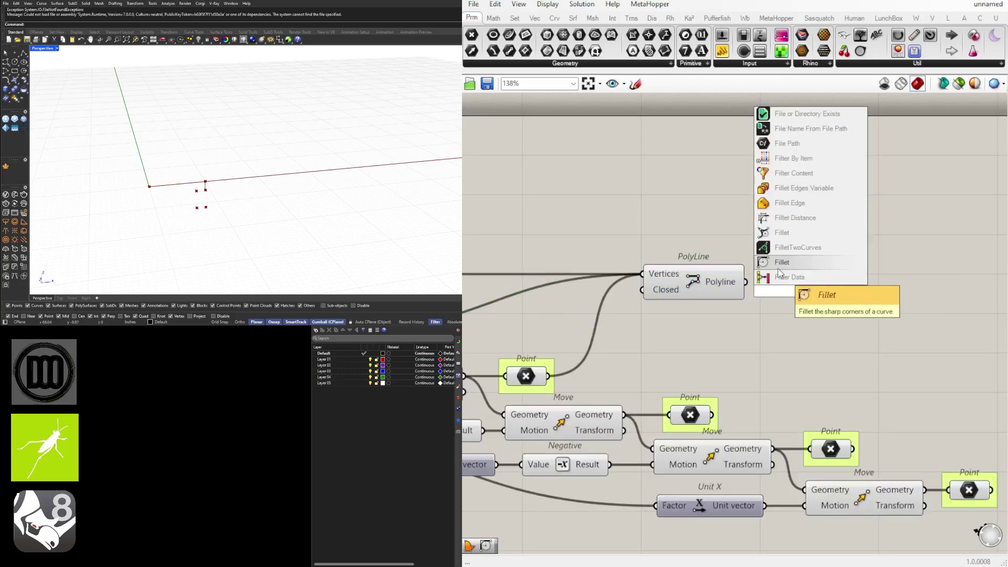
{"action": "left_click", "coordinate": [789, 264]}
{"action": "left_click_drag", "start_coordinate": [746, 282], "coordinate": [859, 247]}
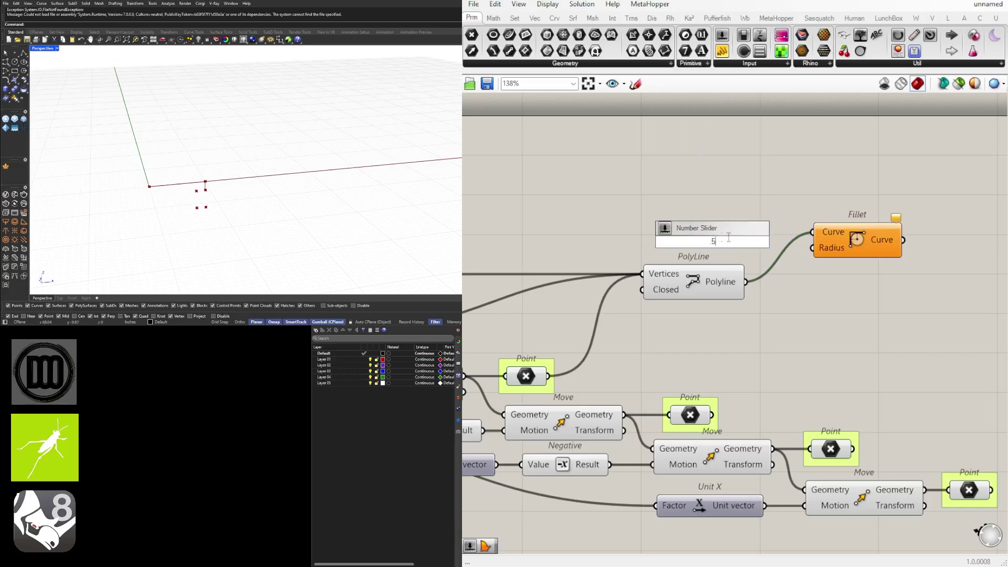
{"action": "key", "text": "Return"}
{"action": "left_click_drag", "start_coordinate": [785, 245], "coordinate": [813, 247]}
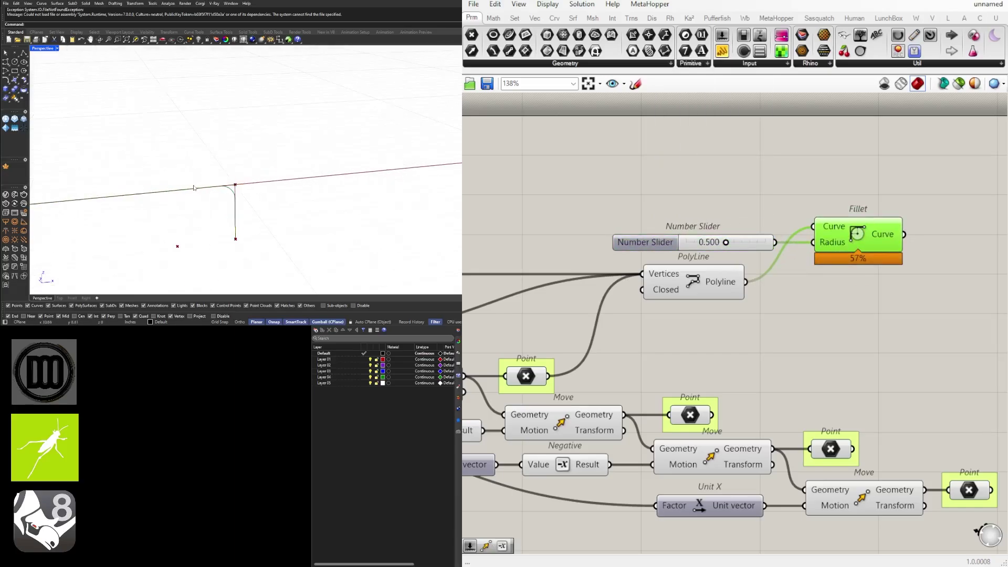
Step: Duplicate the PolyLine and use only the second and third Moves' Points as the copy's vertices
{"action": "scroll", "coordinate": [677, 325], "scroll_direction": "down", "scroll_amount": 3}
{"action": "left_click_drag", "start_coordinate": [740, 332], "coordinate": [832, 366], "text": "alt"}
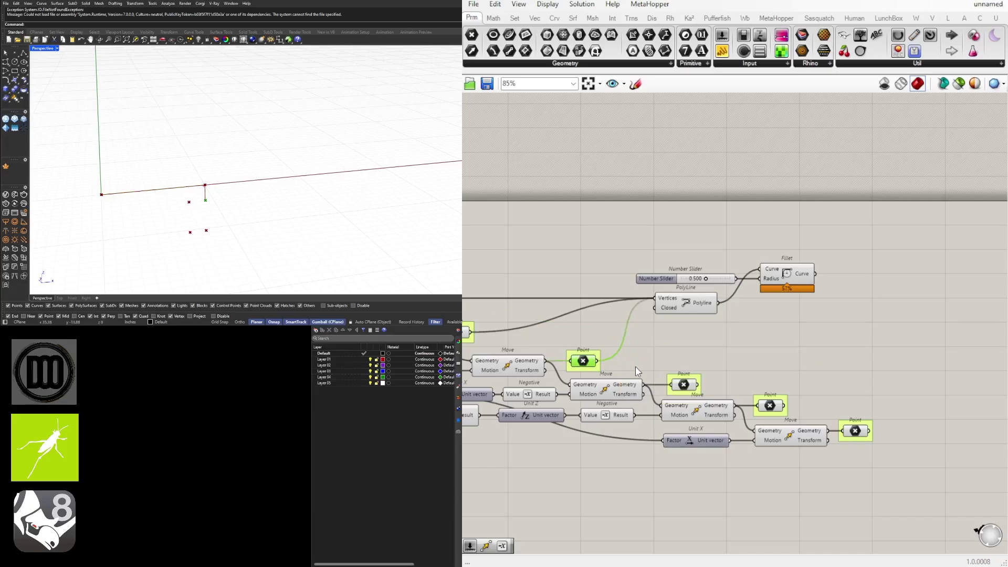
{"action": "left_click_drag", "start_coordinate": [697, 311], "coordinate": [779, 360], "text": "alt"}
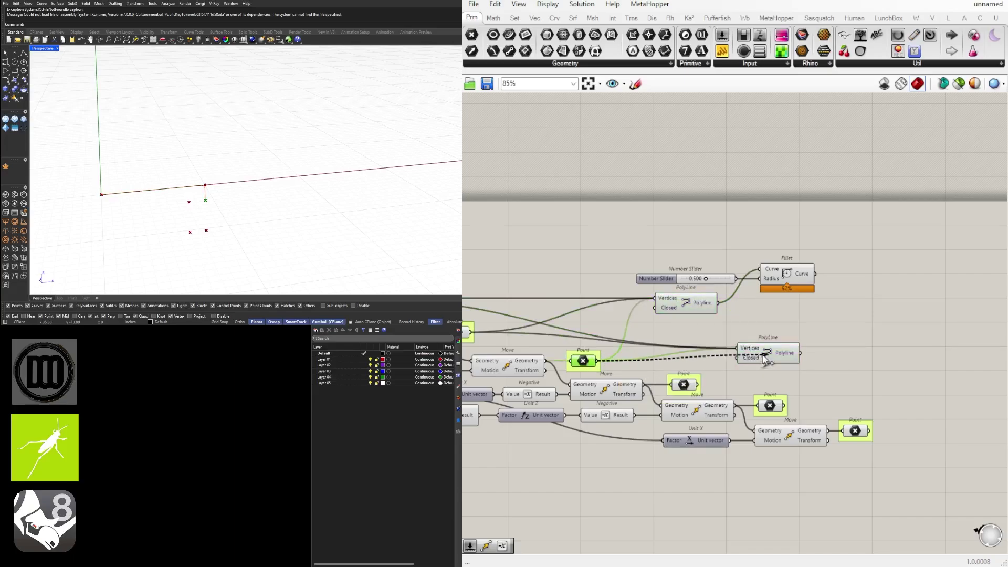
{"action": "scroll", "coordinate": [932, 427], "scroll_direction": "up", "scroll_amount": 1}
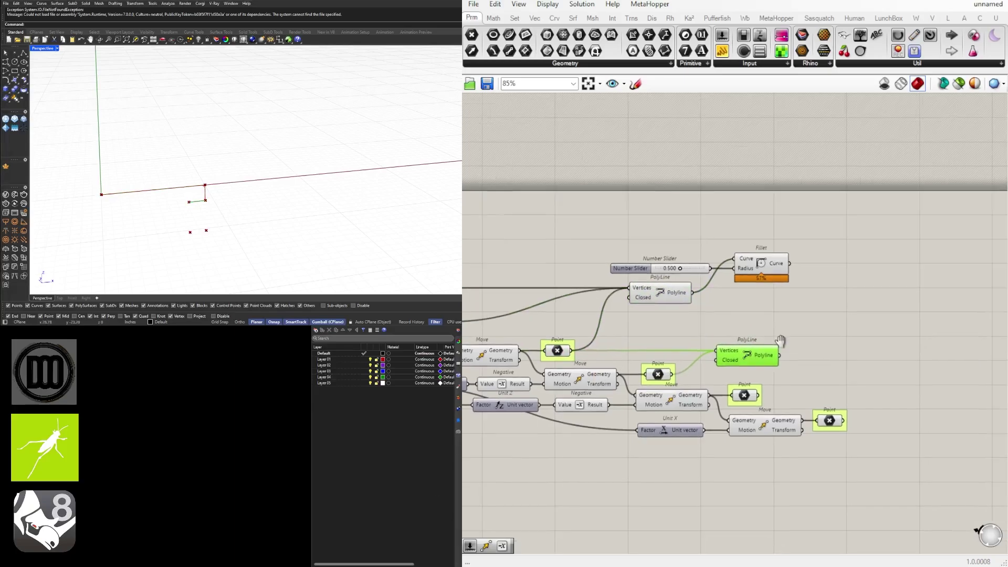
Step: Add the fourth and fifth Moves' Points to the copied PolyLine's vertices and place the component beyond the chain
{"action": "left_click_drag", "start_coordinate": [763, 362], "coordinate": [840, 362]}
{"action": "scroll", "coordinate": [895, 375], "scroll_direction": "down", "scroll_amount": 1}
{"action": "right_click_drag", "start_coordinate": [887, 377], "coordinate": [846, 380]}
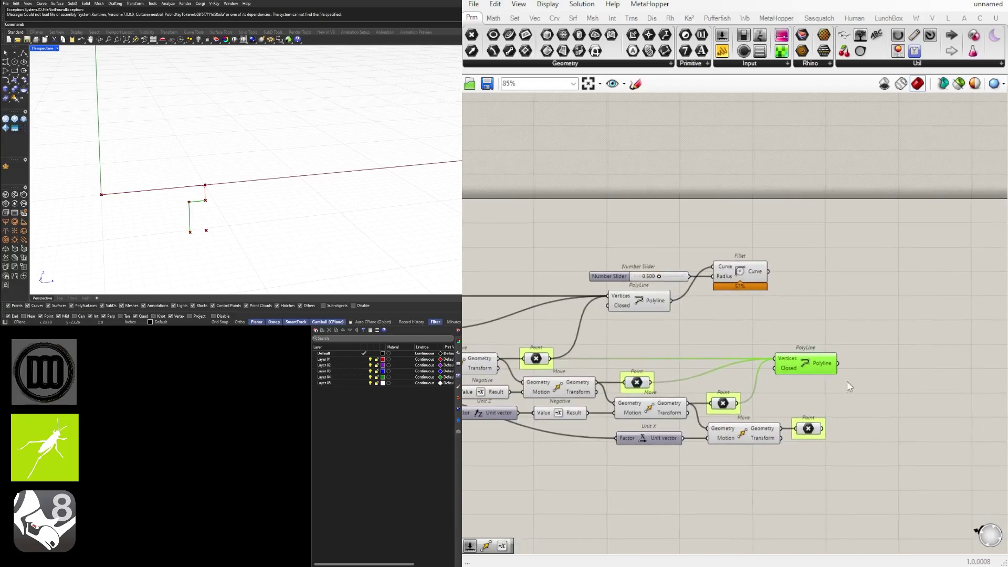
{"action": "scroll", "coordinate": [846, 380], "scroll_direction": "up", "scroll_amount": 1}
{"action": "left_click_drag", "start_coordinate": [817, 362], "coordinate": [919, 362]}
{"action": "scroll", "coordinate": [893, 351], "scroll_direction": "down", "scroll_amount": 1}
{"action": "left_click", "coordinate": [703, 330]}
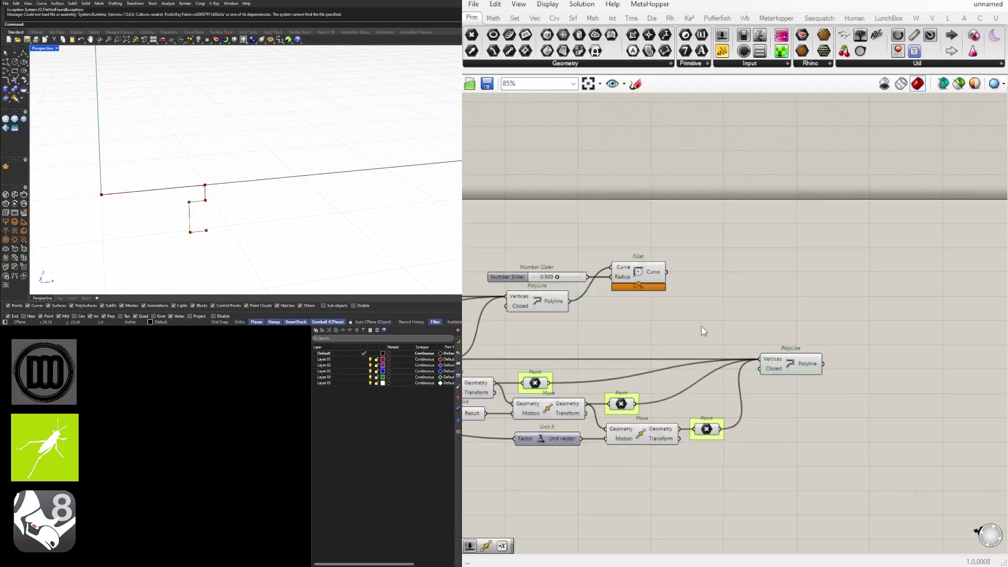
Step: Align the Fillet beside the first PolyLine with its radius slider above
{"action": "left_click_drag", "start_coordinate": [613, 315], "coordinate": [636, 312]}
{"action": "left_click", "coordinate": [604, 341]}
{"action": "right_click_drag", "start_coordinate": [604, 341], "coordinate": [720, 323]}
{"action": "right_click", "coordinate": [637, 277]}
{"action": "left_click", "coordinate": [813, 293]}
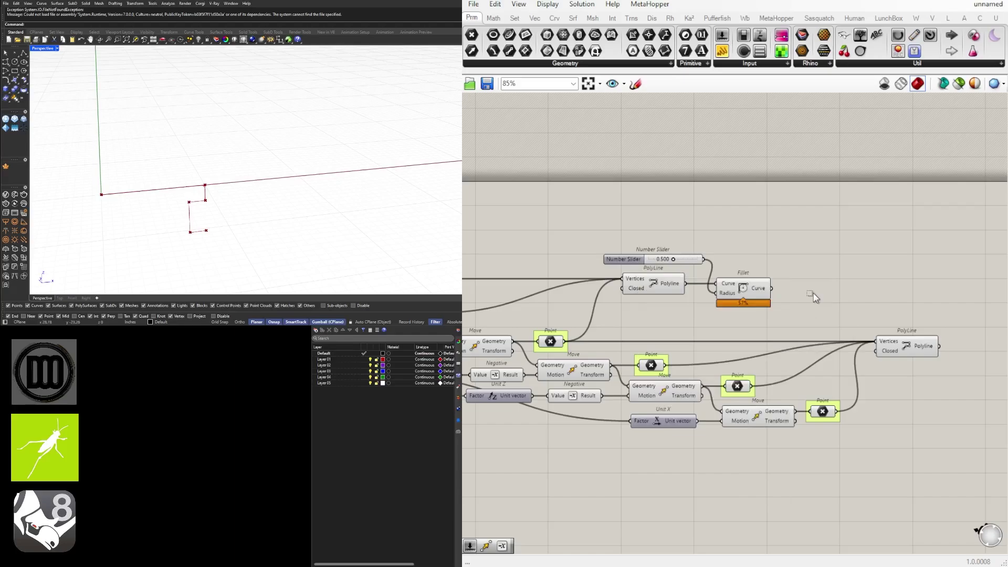
Step: Add grouped Curve parameters to the outputs of the Fillet and the second PolyLine
{"action": "double_click", "coordinate": [813, 293]}
{"action": "type", "text": "cu"}
{"action": "left_click", "coordinate": [782, 243]}
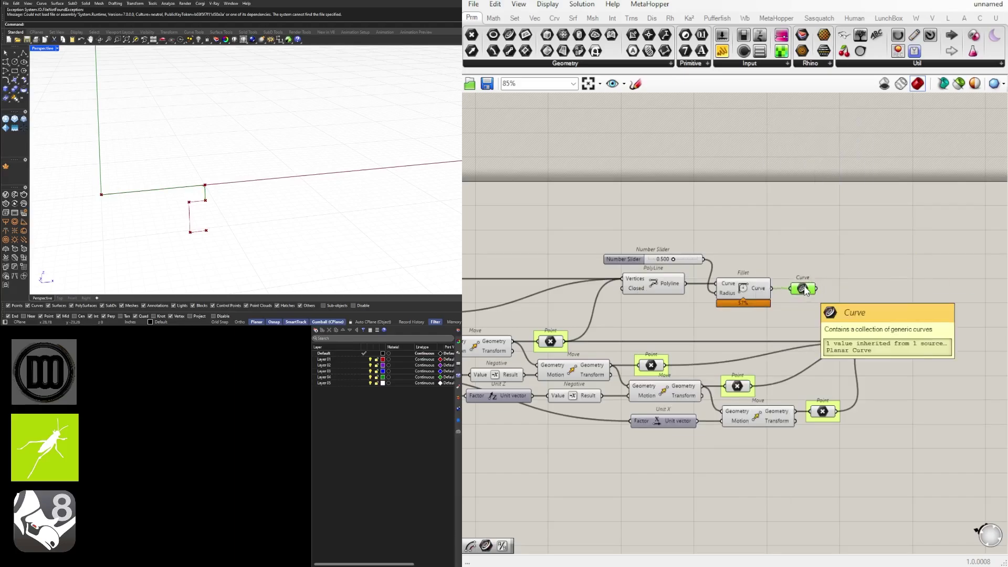
{"action": "right_click_drag", "start_coordinate": [811, 292], "coordinate": [747, 292]}
Step: Turn off the preview of both PolyLine components and the Fillet
{"action": "left_click", "coordinate": [853, 348]}
{"action": "key", "text": "ctrl+q"}
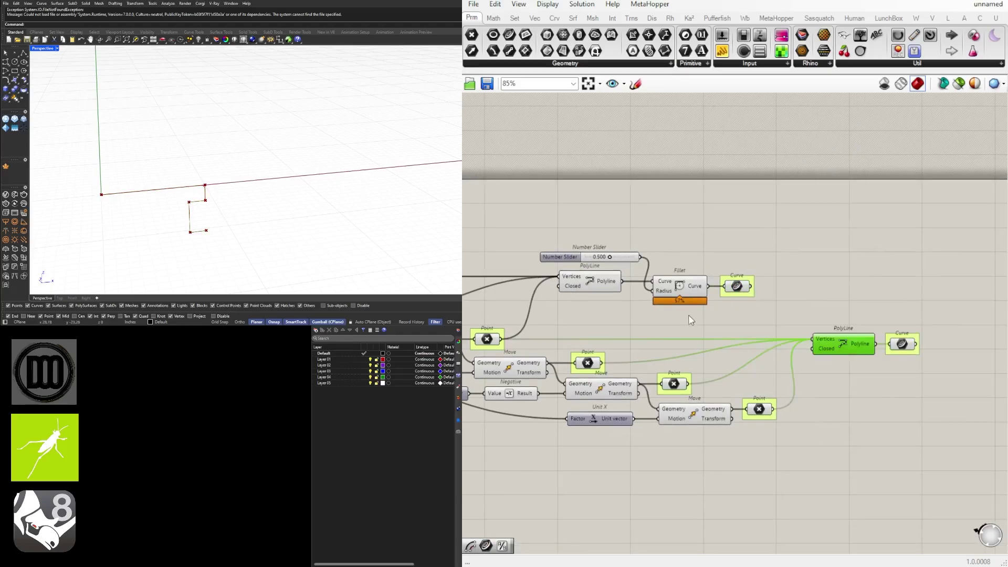
{"action": "left_click_drag", "start_coordinate": [688, 314], "coordinate": [603, 280]}
{"action": "key", "text": "ctrl+q"}
{"action": "left_click", "coordinate": [733, 232]}
{"action": "scroll", "coordinate": [797, 298], "scroll_direction": "down", "scroll_amount": 3}
{"action": "right_click_drag", "start_coordinate": [798, 299], "coordinate": [661, 310]}
{"action": "scroll", "coordinate": [646, 313], "scroll_direction": "up", "scroll_amount": 3}
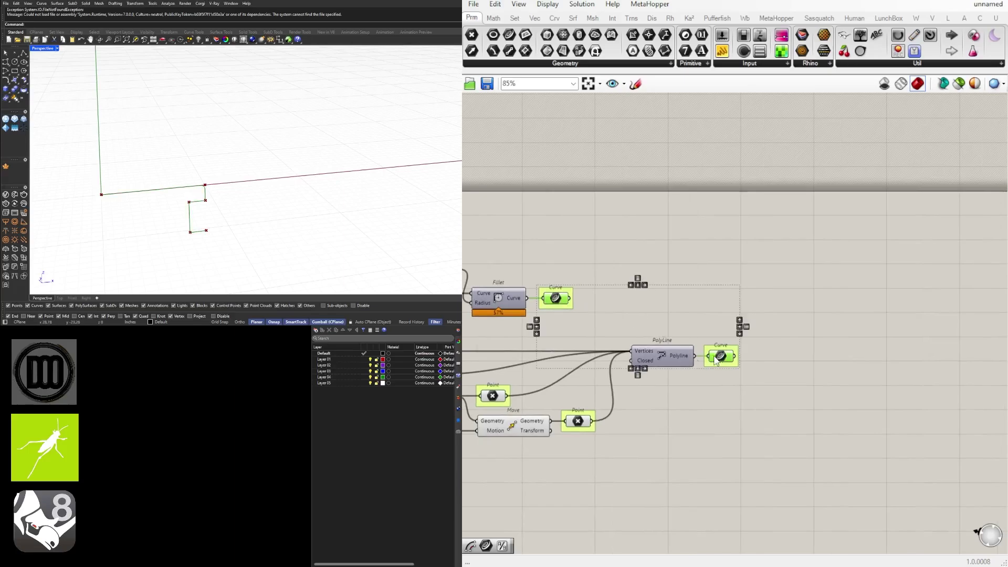
{"action": "scroll", "coordinate": [330, 219], "scroll_direction": "down", "scroll_amount": 5}
{"action": "right_click_drag", "start_coordinate": [330, 219], "coordinate": [316, 214]}
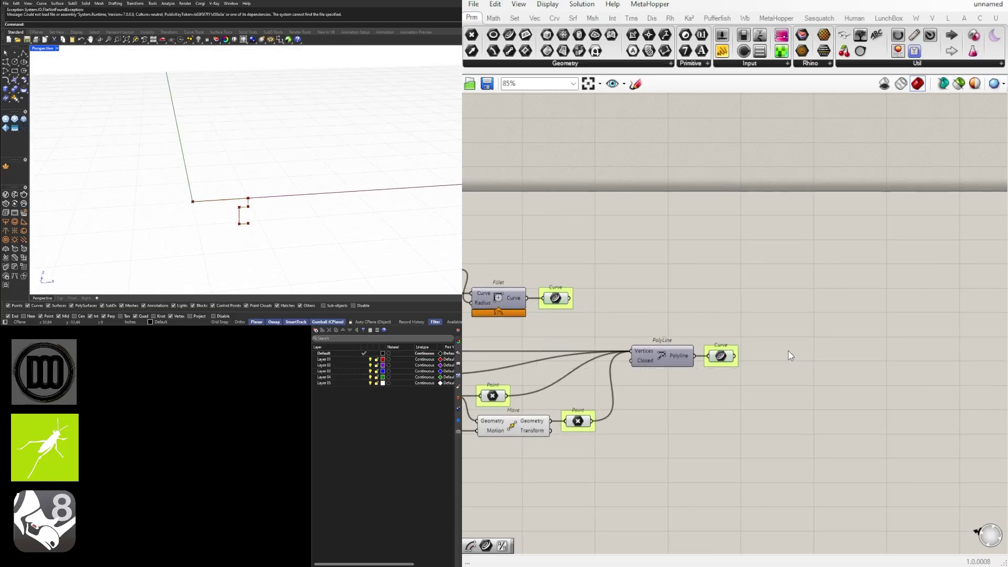
Step: Try the slider feeding the third Unit X and the subtraction at about 1.49
{"action": "scroll", "coordinate": [788, 351], "scroll_direction": "down", "scroll_amount": 5}
{"action": "scroll", "coordinate": [574, 360], "scroll_direction": "up", "scroll_amount": 7}
{"action": "right_click_drag", "start_coordinate": [575, 360], "coordinate": [708, 366]}
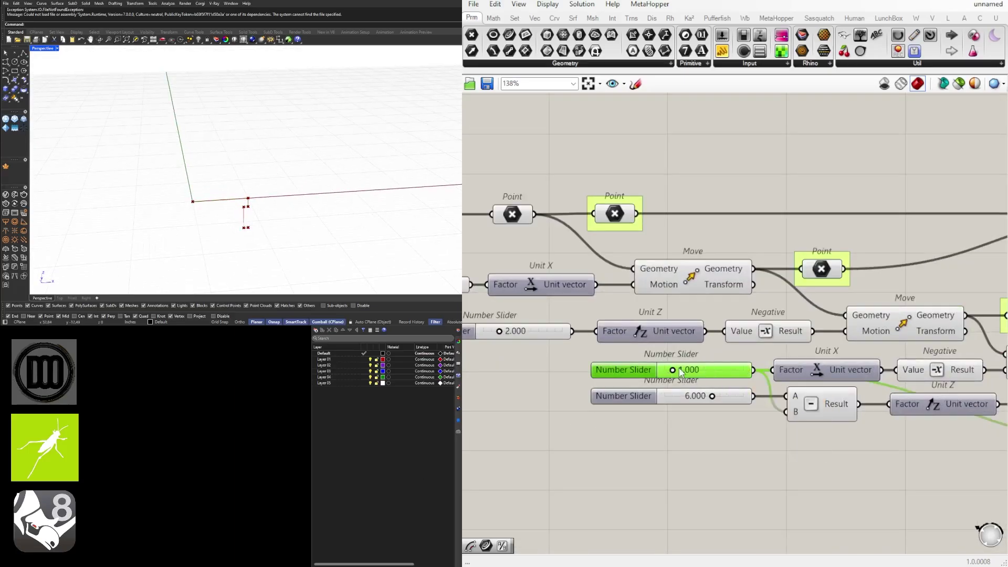
{"action": "scroll", "coordinate": [672, 370], "scroll_direction": "up", "scroll_amount": 1}
{"action": "left_click_drag", "start_coordinate": [673, 370], "coordinate": [677, 371]}
{"action": "scroll", "coordinate": [693, 359], "scroll_direction": "down", "scroll_amount": 1}
{"action": "right_click_drag", "start_coordinate": [693, 359], "coordinate": [659, 353]}
{"action": "scroll", "coordinate": [659, 353], "scroll_direction": "down", "scroll_amount": 1}
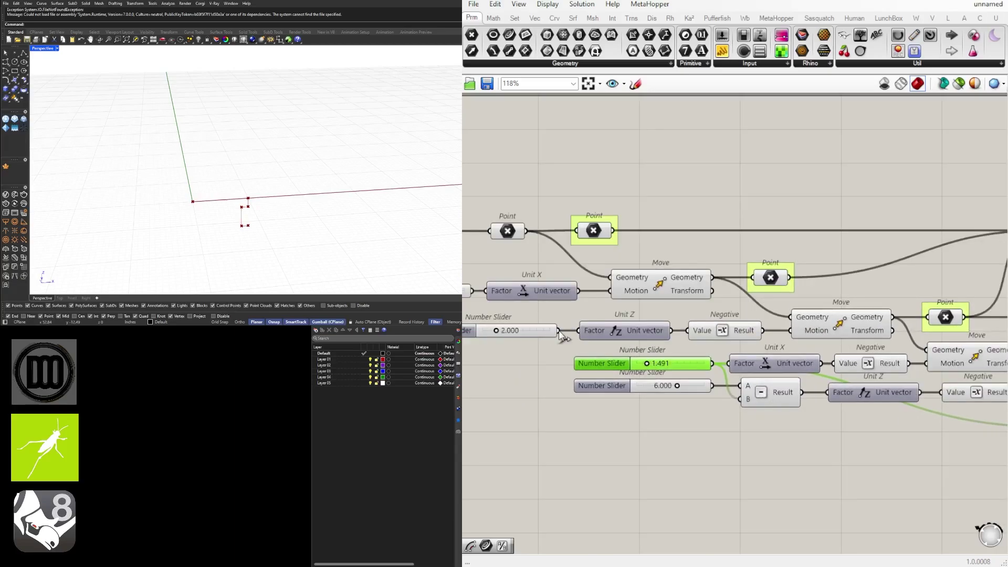
Step: Feed the subtraction's B input from the 2.000 drop slider instead, and set the third Unit X's slider to 1.000
{"action": "left_click_drag", "start_coordinate": [559, 331], "coordinate": [740, 399]}
{"action": "scroll", "coordinate": [667, 368], "scroll_direction": "up", "scroll_amount": 2}
{"action": "left_click_drag", "start_coordinate": [640, 360], "coordinate": [635, 361]}
{"action": "scroll", "coordinate": [641, 358], "scroll_direction": "up", "scroll_amount": 4}
{"action": "scroll", "coordinate": [635, 359], "scroll_direction": "down", "scroll_amount": 5}
Step: Set the wire display to Hidden on the subtraction's B input and the last Unit X's Factor input
{"action": "right_click", "coordinate": [746, 410]}
{"action": "left_click", "coordinate": [736, 410]}
{"action": "scroll", "coordinate": [736, 410], "scroll_direction": "down", "scroll_amount": 3}
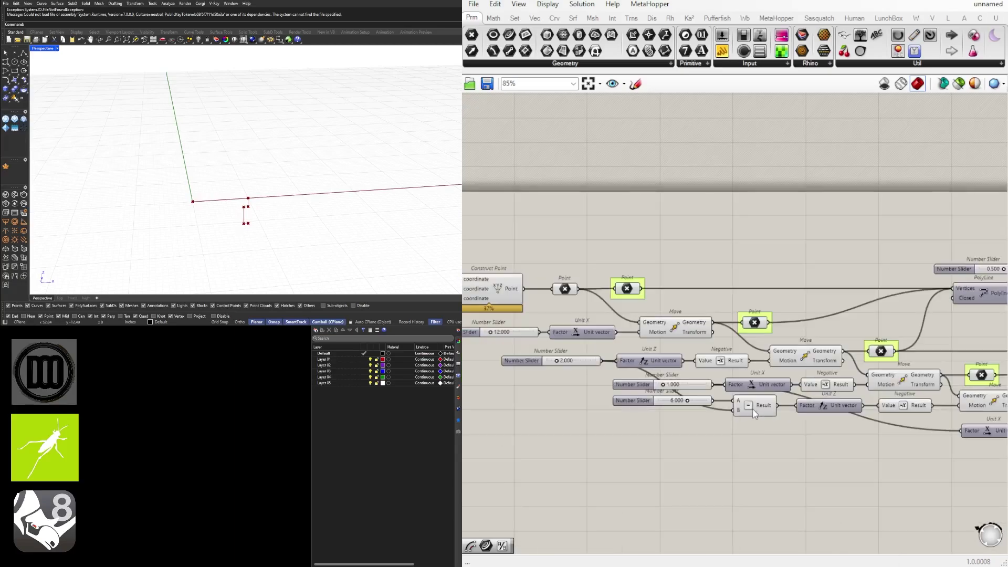
{"action": "right_click", "coordinate": [739, 410]}
{"action": "mouse_move", "coordinate": [803, 383]}
{"action": "left_click", "coordinate": [917, 408]}
{"action": "right_click_drag", "start_coordinate": [970, 427], "coordinate": [742, 432]}
{"action": "scroll", "coordinate": [742, 432], "scroll_direction": "up", "scroll_amount": 2}
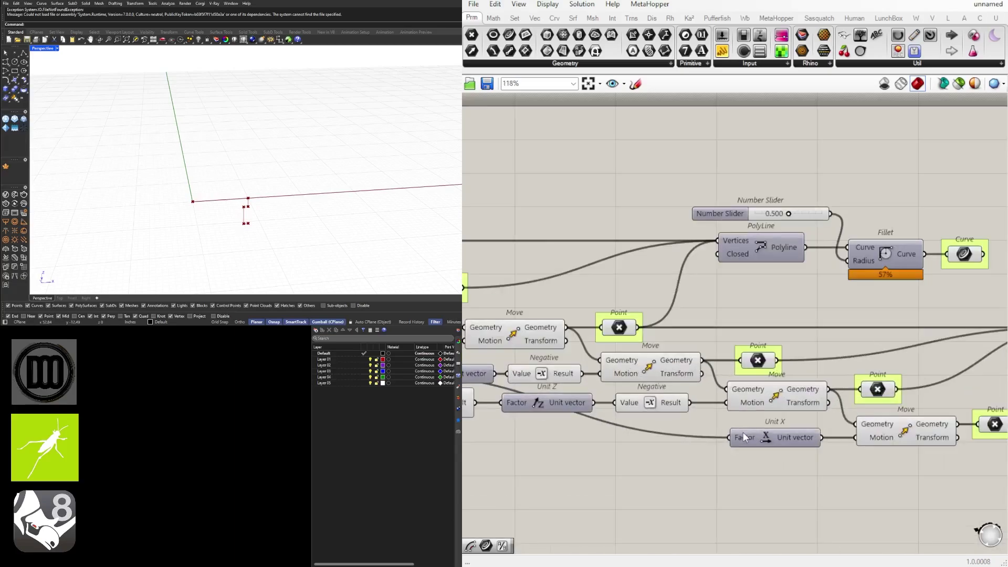
{"action": "right_click", "coordinate": [744, 437]}
{"action": "left_click", "coordinate": [927, 393]}
Step: Test smaller values on the third Unit X's slider and reset it to 1
{"action": "scroll", "coordinate": [927, 392], "scroll_direction": "down", "scroll_amount": 3}
{"action": "scroll", "coordinate": [608, 352], "scroll_direction": "up", "scroll_amount": 6}
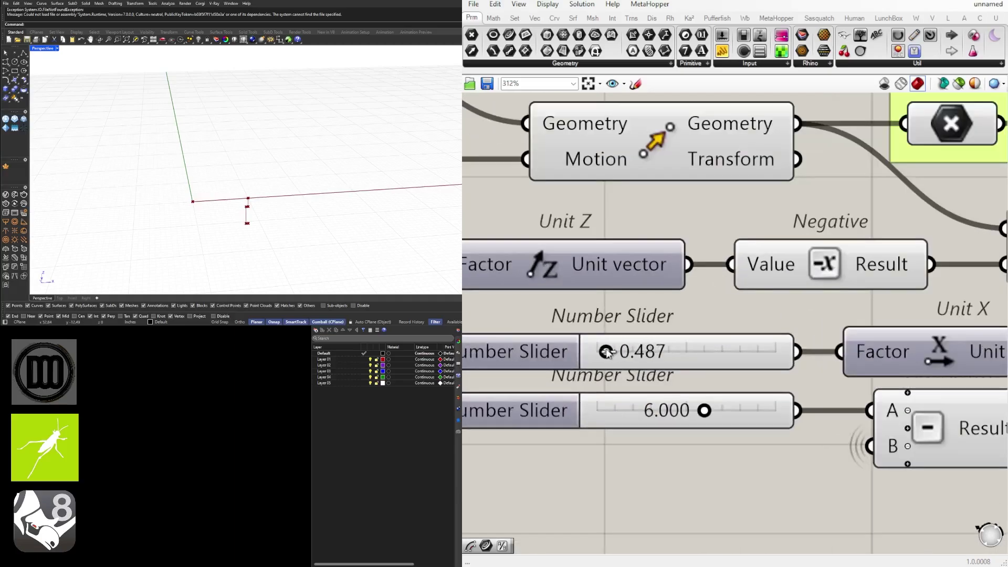
{"action": "left_click_drag", "start_coordinate": [651, 353], "coordinate": [620, 352]}
{"action": "scroll", "coordinate": [627, 348], "scroll_direction": "up", "scroll_amount": 3}
{"action": "double_click", "coordinate": [638, 349]}
{"action": "type", "text": "1"}
{"action": "key", "text": "Return"}
{"action": "scroll", "coordinate": [729, 343], "scroll_direction": "down", "scroll_amount": 5}
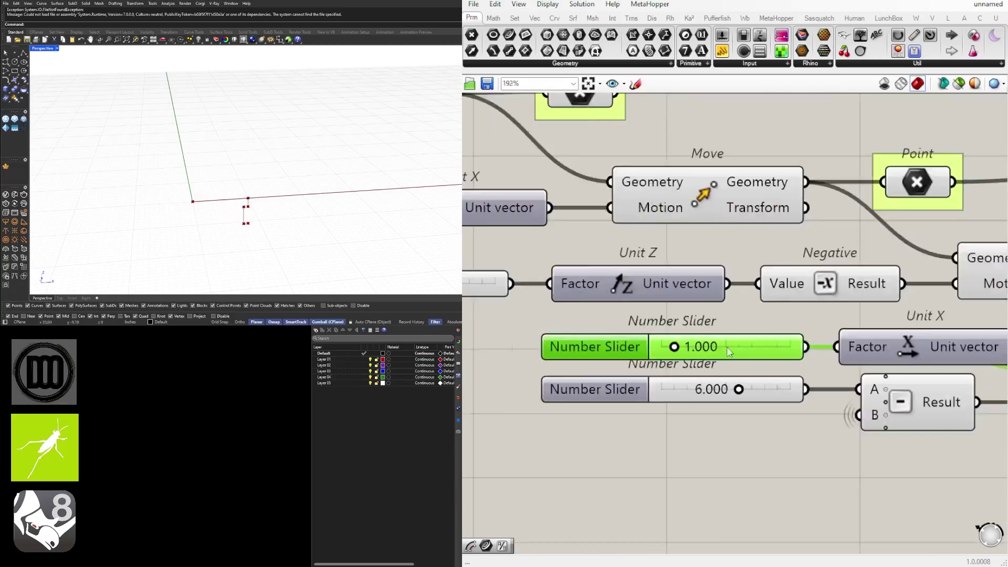
Step: Vary the slider feeding the first Unit Z and reset it to 2
{"action": "scroll", "coordinate": [716, 305], "scroll_direction": "up", "scroll_amount": 4}
{"action": "left_click_drag", "start_coordinate": [716, 306], "coordinate": [714, 305]}
{"action": "double_click", "coordinate": [737, 304]}
{"action": "type", "text": "2"}
{"action": "key", "text": "Return"}
{"action": "scroll", "coordinate": [736, 351], "scroll_direction": "down", "scroll_amount": 5}
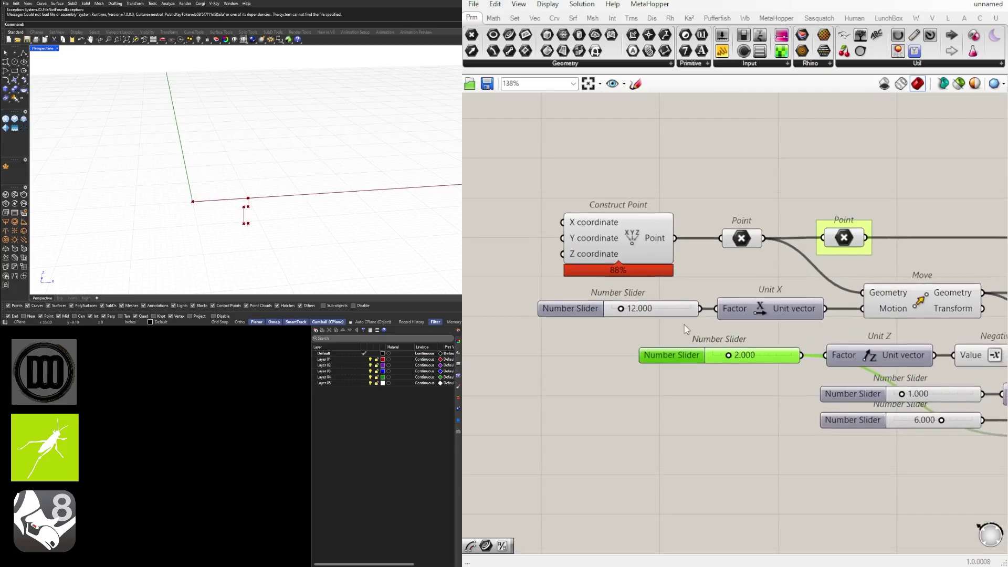
Step: Vary the tread depth slider feeding the first Unit X and reset it to 12
{"action": "scroll", "coordinate": [631, 317], "scroll_direction": "up", "scroll_amount": 4}
{"action": "left_click_drag", "start_coordinate": [602, 292], "coordinate": [604, 292]}
{"action": "double_click", "coordinate": [603, 291]}
{"action": "type", "text": "16"}
{"action": "key", "text": "Return"}
{"action": "scroll", "coordinate": [617, 288], "scroll_direction": "down", "scroll_amount": 8}
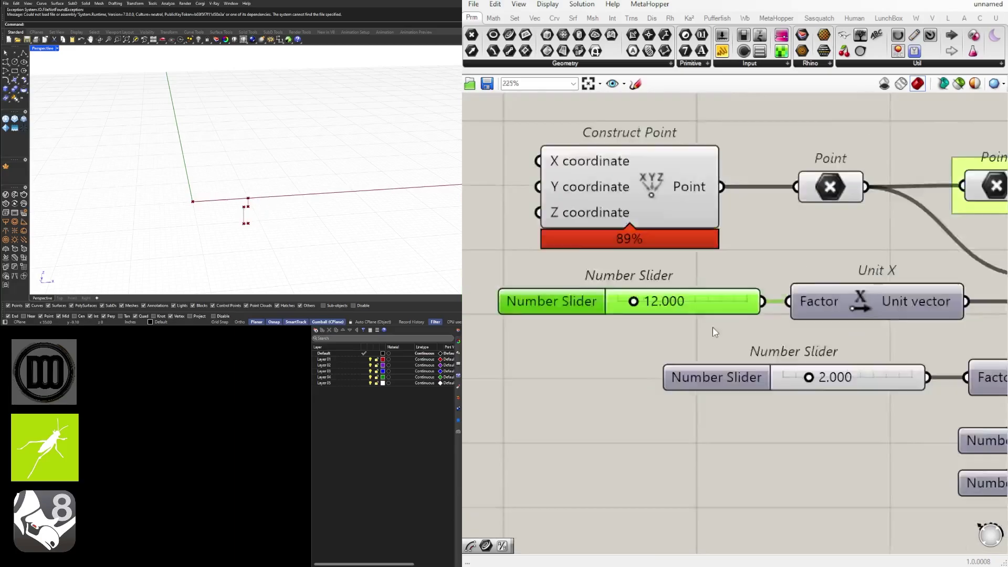
Step: Add a Join Curves component and connect the Fillet's and the second PolyLine's Curve parameters to its Curves input
{"action": "scroll", "coordinate": [586, 327], "scroll_direction": "down", "scroll_amount": 1}
{"action": "double_click", "coordinate": [844, 275]}
{"action": "type", "text": "j"}
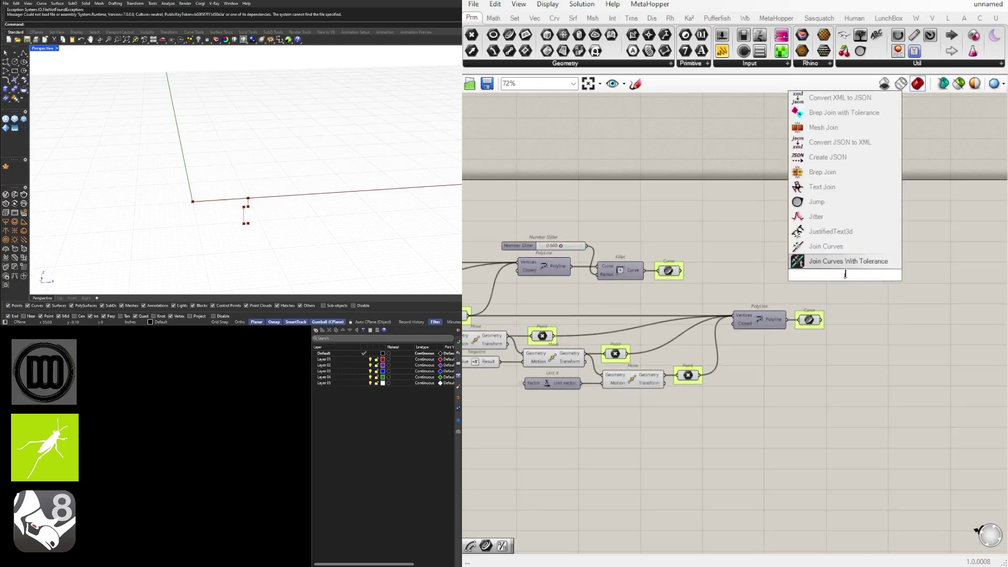
{"action": "left_click", "coordinate": [832, 245]}
{"action": "left_click_drag", "start_coordinate": [813, 272], "coordinate": [815, 273]}
{"action": "left_click_drag", "start_coordinate": [842, 277], "coordinate": [875, 303]}
{"action": "scroll", "coordinate": [847, 316], "scroll_direction": "up", "scroll_amount": 2}
{"action": "left_click_drag", "start_coordinate": [809, 320], "coordinate": [850, 290], "text": "shift"}
{"action": "left_click_drag", "start_coordinate": [865, 292], "coordinate": [849, 297]}
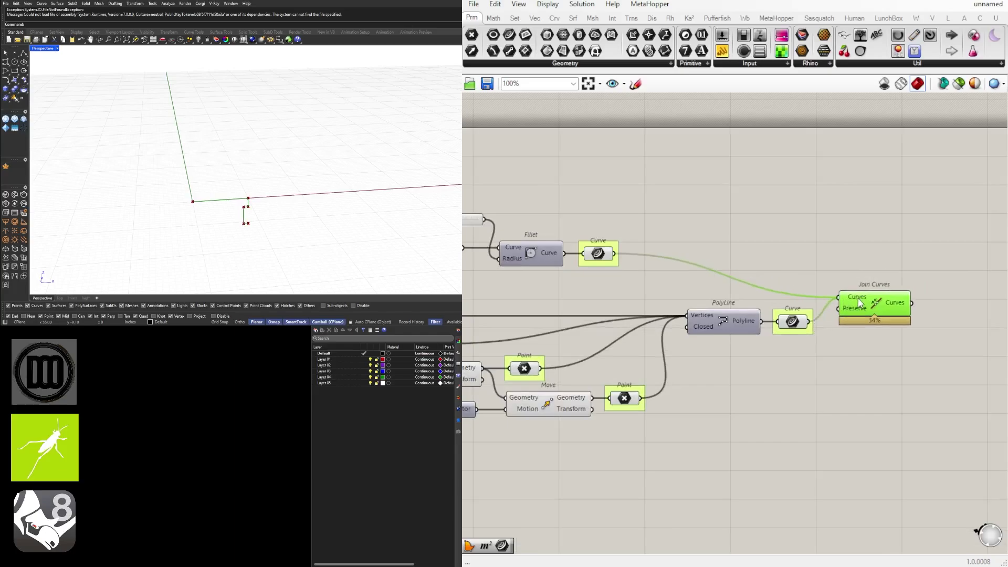
Step: Test the Fillet's radius slider against the joined profile and reset it to 0.5
{"action": "scroll", "coordinate": [849, 296], "scroll_direction": "up", "scroll_amount": 2}
{"action": "right_click_drag", "start_coordinate": [435, 200], "coordinate": [384, 195]}
{"action": "scroll", "coordinate": [817, 326], "scroll_direction": "down", "scroll_amount": 1}
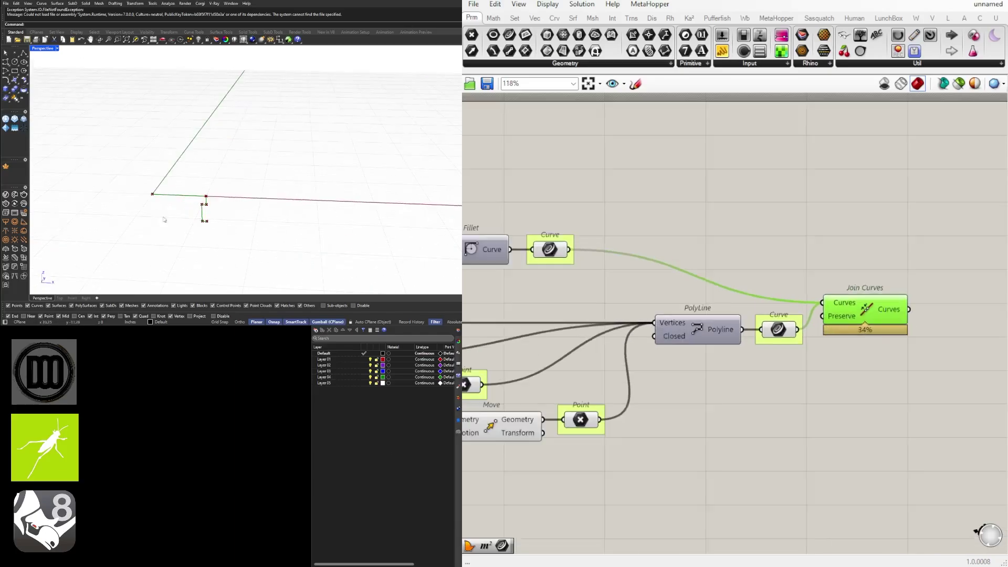
{"action": "scroll", "coordinate": [193, 212], "scroll_direction": "up", "scroll_amount": 6}
{"action": "scroll", "coordinate": [643, 306], "scroll_direction": "down", "scroll_amount": 5}
{"action": "scroll", "coordinate": [536, 281], "scroll_direction": "up", "scroll_amount": 12}
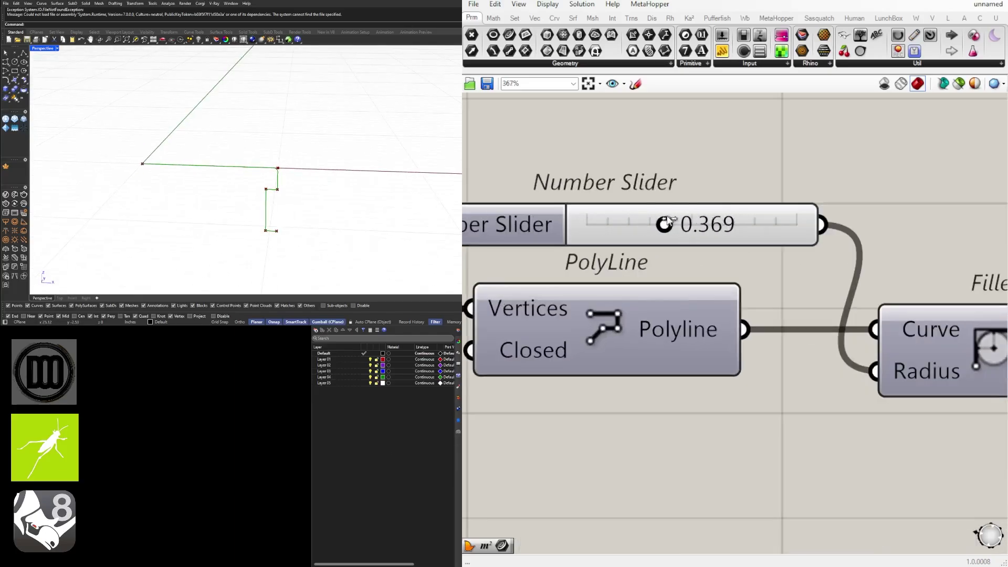
{"action": "double_click", "coordinate": [665, 220]}
{"action": "type", "text": ".5"}
{"action": "key", "text": "Return"}
{"action": "scroll", "coordinate": [665, 224], "scroll_direction": "down", "scroll_amount": 7}
{"action": "right_click_drag", "start_coordinate": [817, 283], "coordinate": [598, 256]}
{"action": "scroll", "coordinate": [598, 256], "scroll_direction": "down", "scroll_amount": 3}
{"action": "left_click", "coordinate": [726, 288]}
{"action": "right_click_drag", "start_coordinate": [301, 180], "coordinate": [303, 174]}
Step: Add a Line component running from the starting Point to the last Move's Point
{"action": "right_click_drag", "start_coordinate": [569, 349], "coordinate": [744, 344]}
{"action": "scroll", "coordinate": [745, 344], "scroll_direction": "down", "scroll_amount": 3}
{"action": "left_click", "coordinate": [745, 345]}
{"action": "scroll", "coordinate": [741, 262], "scroll_direction": "up", "scroll_amount": 3}
{"action": "right_click_drag", "start_coordinate": [537, 269], "coordinate": [646, 277]}
{"action": "double_click", "coordinate": [646, 276]}
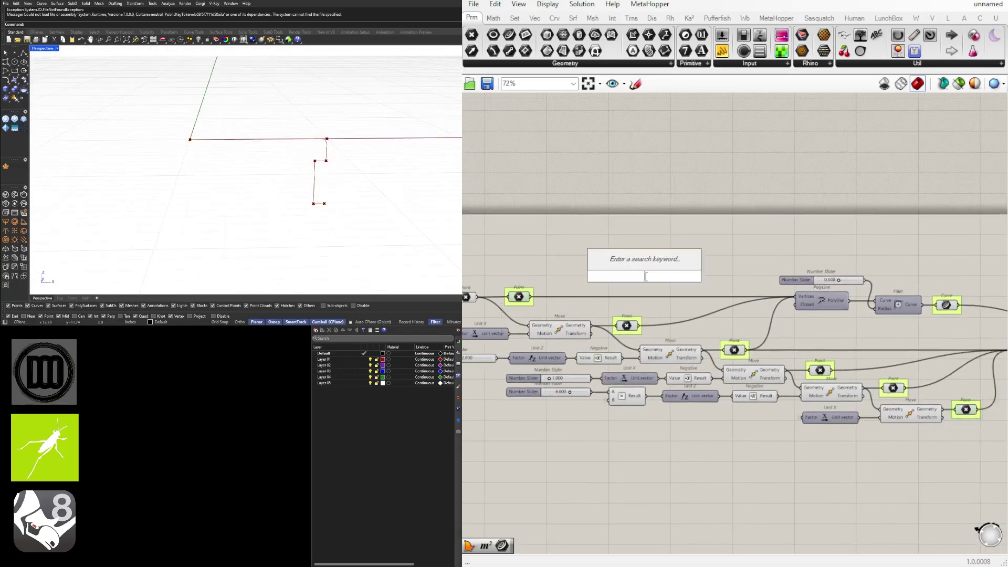
{"action": "type", "text": "line"}
{"action": "left_click", "coordinate": [647, 261]}
{"action": "left_click_drag", "start_coordinate": [531, 297], "coordinate": [622, 271]}
{"action": "scroll", "coordinate": [638, 273], "scroll_direction": "down", "scroll_amount": 2}
{"action": "left_click_drag", "start_coordinate": [638, 273], "coordinate": [878, 359]}
{"action": "scroll", "coordinate": [882, 352], "scroll_direction": "up", "scroll_amount": 4}
{"action": "left_click_drag", "start_coordinate": [780, 405], "coordinate": [859, 401]}
{"action": "right_click_drag", "start_coordinate": [858, 401], "coordinate": [699, 400]}
Step: Hide the wires into the Line's Start Point and End Point and place it directly below the second PolyLine
{"action": "right_click", "coordinate": [695, 391]}
{"action": "mouse_move", "coordinate": [734, 370]}
{"action": "left_click", "coordinate": [862, 398]}
{"action": "right_click", "coordinate": [691, 403]}
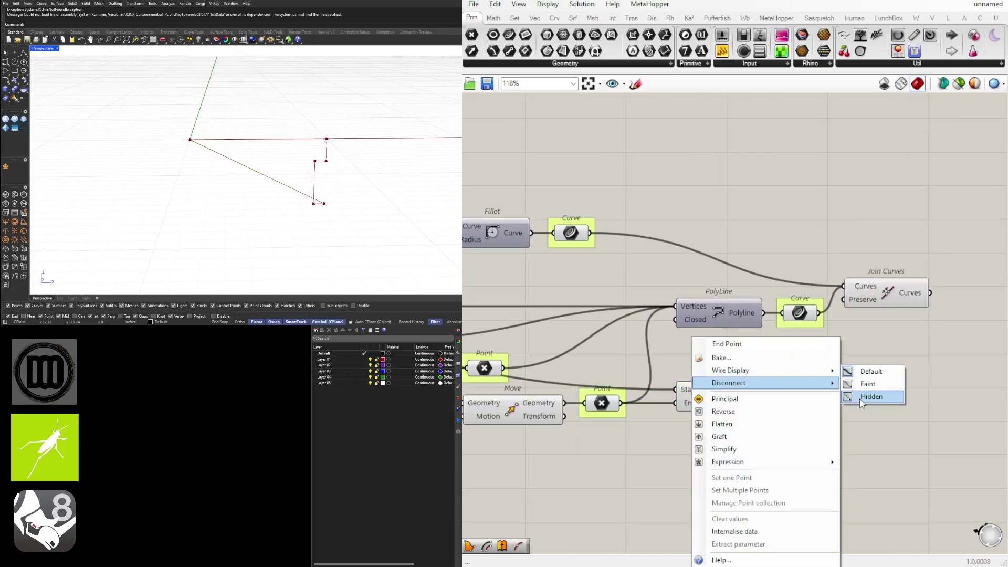
{"action": "left_click", "coordinate": [860, 399]}
{"action": "right_click", "coordinate": [684, 391]}
{"action": "left_click", "coordinate": [857, 397]}
{"action": "left_click_drag", "start_coordinate": [737, 398], "coordinate": [738, 362]}
Step: Add Amplitude and Length components beyond the Line, feeding the Line into Amplitude's Vector and Length's Curve
{"action": "double_click", "coordinate": [854, 375]}
{"action": "type", "text": "am"}
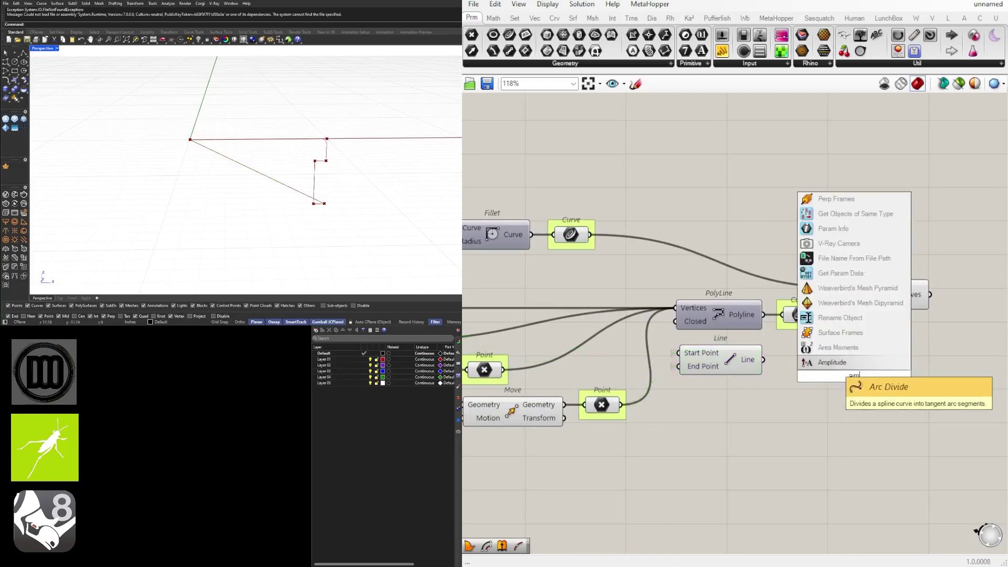
{"action": "key", "text": "Return"}
{"action": "double_click", "coordinate": [792, 374]}
{"action": "type", "text": "length"}
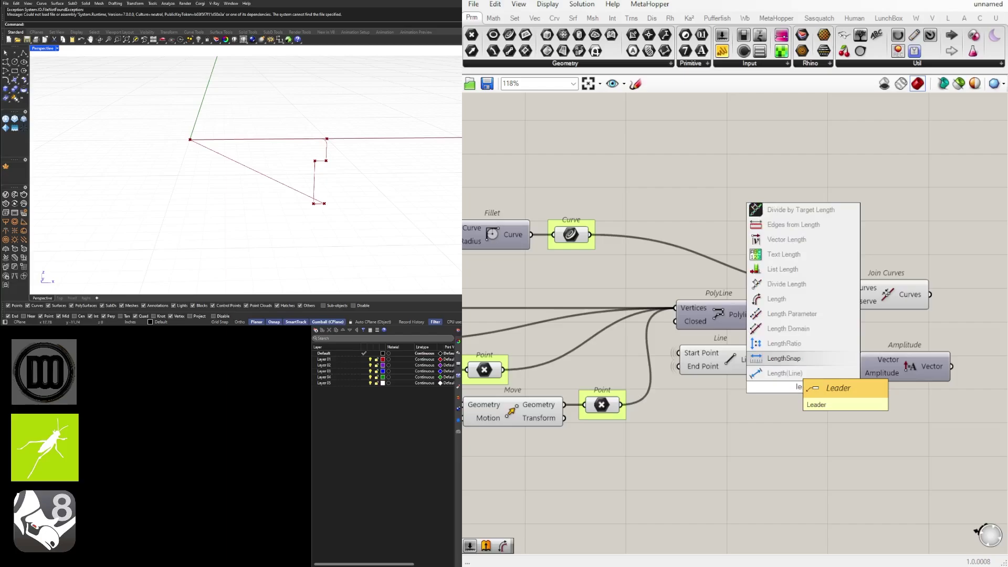
{"action": "left_click", "coordinate": [800, 357]}
{"action": "left_click_drag", "start_coordinate": [764, 360], "coordinate": [764, 387]}
{"action": "scroll", "coordinate": [796, 393], "scroll_direction": "up", "scroll_amount": 1}
{"action": "right_click_drag", "start_coordinate": [795, 393], "coordinate": [732, 403]}
{"action": "left_click_drag", "start_coordinate": [746, 400], "coordinate": [755, 396]}
{"action": "left_click_drag", "start_coordinate": [849, 374], "coordinate": [922, 374]}
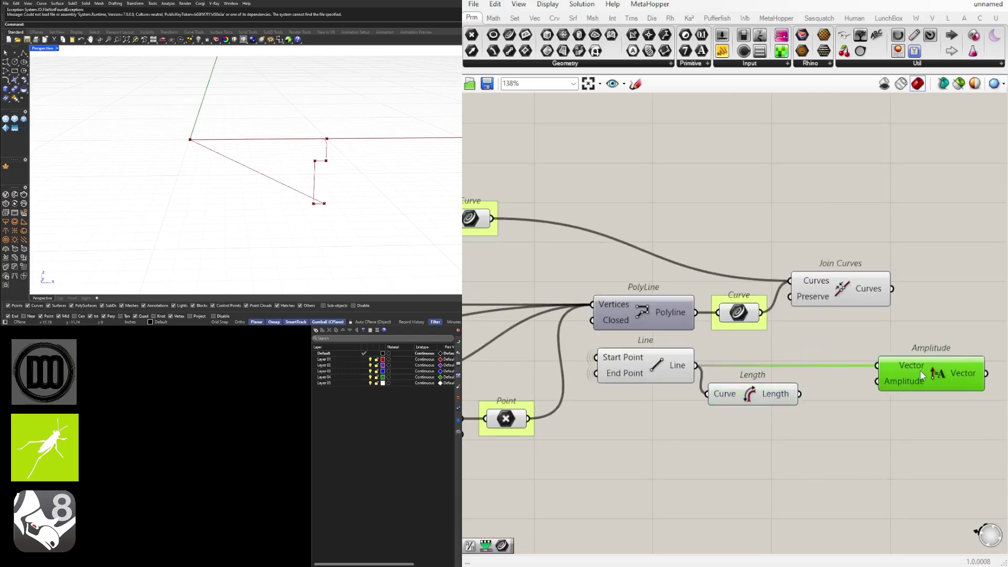
{"action": "left_click_drag", "start_coordinate": [750, 397], "coordinate": [759, 397]}
{"action": "scroll", "coordinate": [761, 394], "scroll_direction": "down", "scroll_amount": 2}
Step: Add a Move for the joined curves driven by the Amplitude's Vector, and shift Amplitude closer to it
{"action": "right_click_drag", "start_coordinate": [761, 395], "coordinate": [554, 395]}
{"action": "double_click", "coordinate": [791, 399]}
{"action": "type", "text": "move"}
{"action": "key", "text": "Return"}
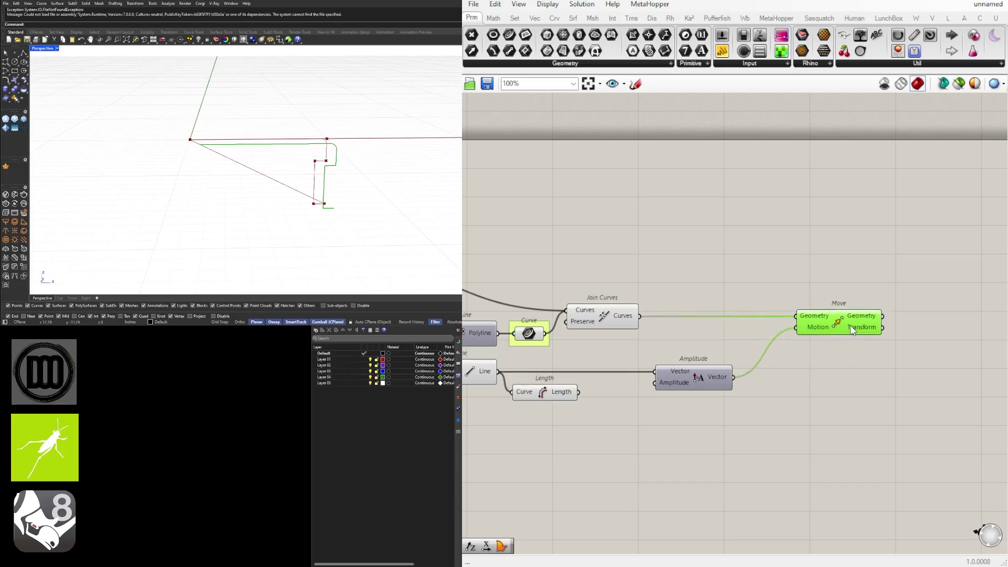
{"action": "left_click_drag", "start_coordinate": [869, 408], "coordinate": [727, 316]}
{"action": "left_click_drag", "start_coordinate": [696, 376], "coordinate": [770, 377]}
Step: Add a Series component between Length and Amplitude and connect the Length output to its Step
{"action": "double_click", "coordinate": [666, 424]}
{"action": "type", "text": "ser"}
{"action": "left_click", "coordinate": [654, 393]}
{"action": "scroll", "coordinate": [599, 397], "scroll_direction": "up", "scroll_amount": 2}
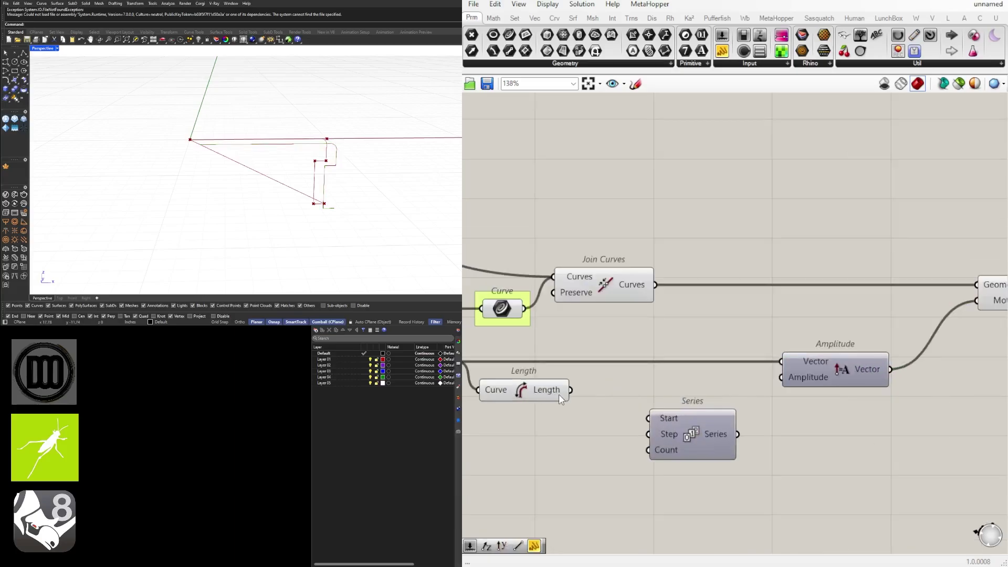
{"action": "left_click_drag", "start_coordinate": [570, 390], "coordinate": [648, 433]}
{"action": "left_click_drag", "start_coordinate": [689, 438], "coordinate": [684, 402]}
Step: Add a number slider of 10 for the Series' Count and connect the Series to Amplitude's Amplitude input
{"action": "type", "text": "10"}
{"action": "key", "text": "Return"}
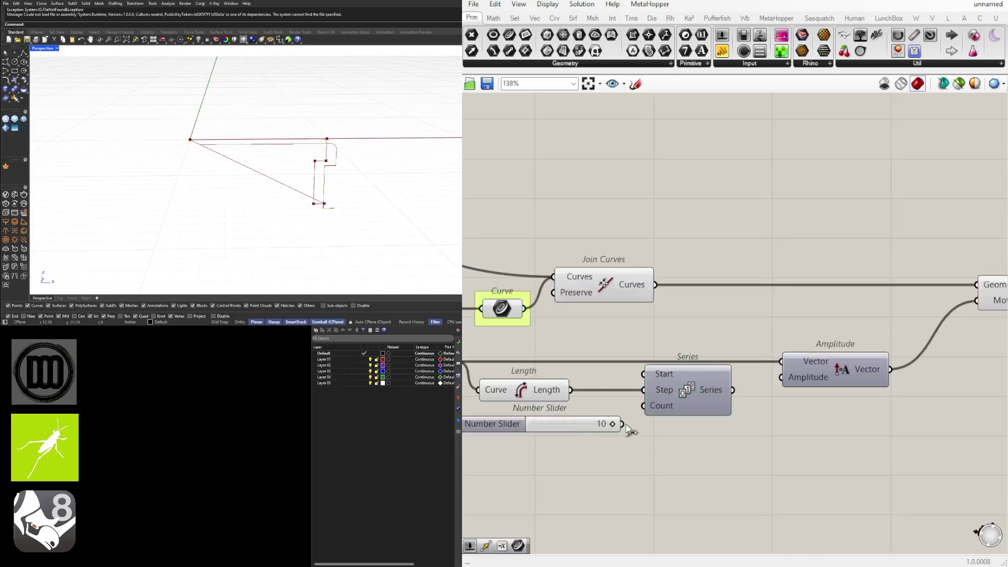
{"action": "left_click_drag", "start_coordinate": [732, 390], "coordinate": [781, 376]}
{"action": "scroll", "coordinate": [281, 200], "scroll_direction": "down", "scroll_amount": 12}
{"action": "right_click_drag", "start_coordinate": [610, 399], "coordinate": [719, 390]}
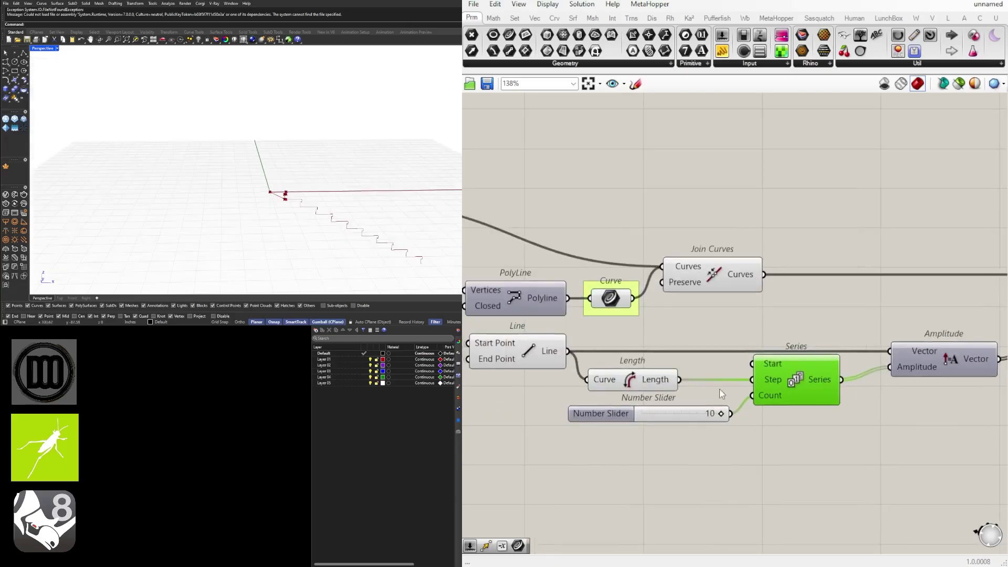
Step: Turn off the preview of the Line and Length components
{"action": "left_click_drag", "start_coordinate": [719, 389], "coordinate": [552, 342]}
{"action": "scroll", "coordinate": [551, 338], "scroll_direction": "up", "scroll_amount": 2}
{"action": "middle_click", "coordinate": [551, 338]}
{"action": "left_click", "coordinate": [579, 304]}
{"action": "left_click", "coordinate": [606, 315]}
Step: Turn off the preview of the chained Moves and their grouped Points
{"action": "scroll", "coordinate": [609, 320], "scroll_direction": "down", "scroll_amount": 10}
{"action": "right_click_drag", "start_coordinate": [524, 328], "coordinate": [846, 341]}
{"action": "left_click_drag", "start_coordinate": [880, 391], "coordinate": [656, 322]}
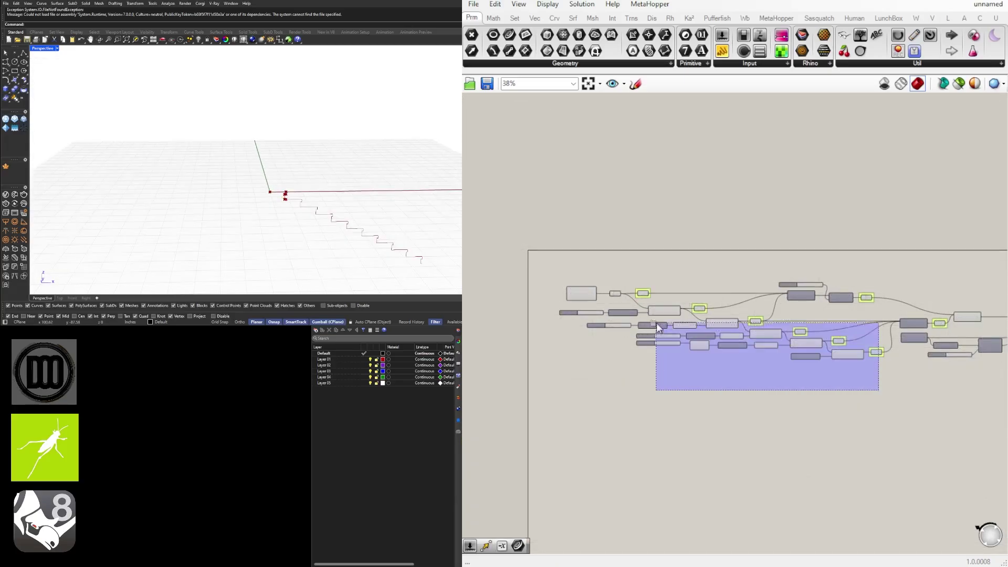
{"action": "left_click_drag", "start_coordinate": [749, 386], "coordinate": [623, 292], "text": "shift"}
{"action": "middle_click", "coordinate": [755, 289]}
{"action": "left_click", "coordinate": [784, 257]}
{"action": "left_click", "coordinate": [814, 273]}
{"action": "scroll", "coordinate": [815, 273], "scroll_direction": "up", "scroll_amount": 5}
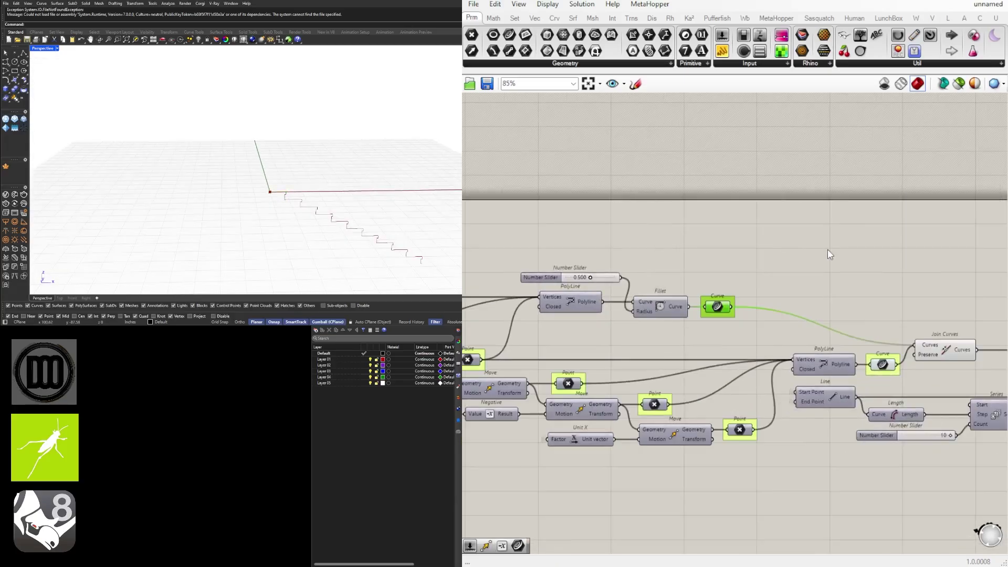
Step: Insert a copy of the grouped Curve between Join Curves and the Move's Geometry, and add a Curve parameter to the Move's output
{"action": "left_click_drag", "start_coordinate": [740, 346], "coordinate": [733, 338]}
{"action": "right_click_drag", "start_coordinate": [812, 336], "coordinate": [742, 337]}
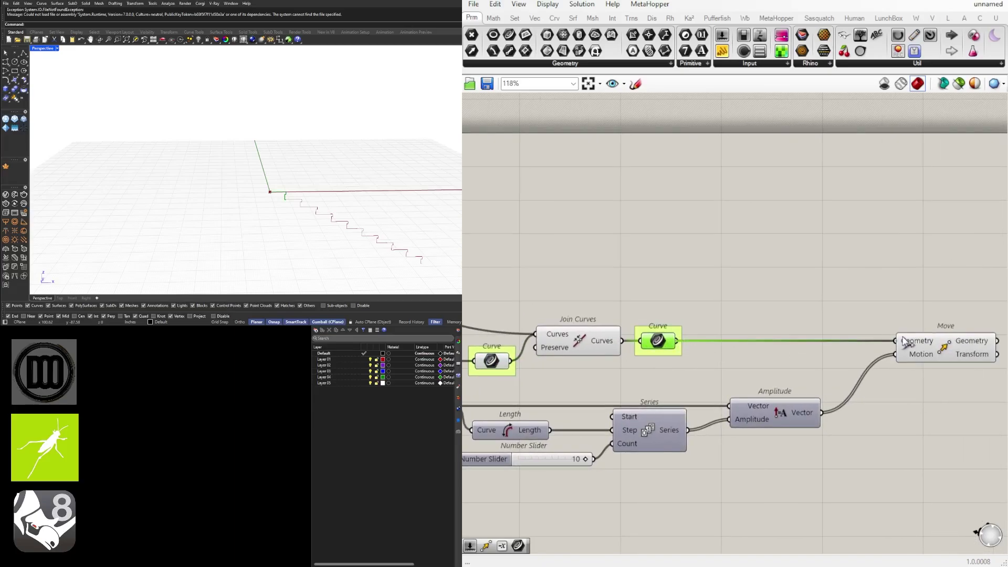
{"action": "left_click_drag", "start_coordinate": [904, 341], "coordinate": [902, 341]}
{"action": "right_click_drag", "start_coordinate": [673, 302], "coordinate": [829, 297]}
{"action": "scroll", "coordinate": [724, 409], "scroll_direction": "up", "scroll_amount": 1}
{"action": "scroll", "coordinate": [273, 207], "scroll_direction": "up", "scroll_amount": 12}
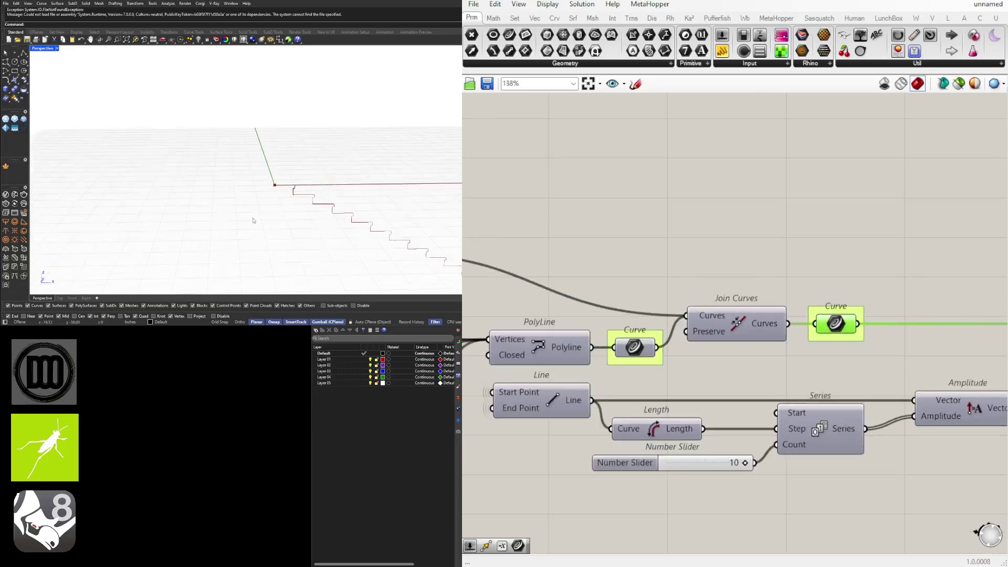
{"action": "scroll", "coordinate": [724, 322], "scroll_direction": "down", "scroll_amount": 5}
{"action": "scroll", "coordinate": [976, 312], "scroll_direction": "up", "scroll_amount": 3}
{"action": "left_click_drag", "start_coordinate": [946, 335], "coordinate": [941, 337]}
Step: Turn off the preview of Join Curves, its grouped Curve parameter and the final Move
{"action": "left_click_drag", "start_coordinate": [701, 357], "coordinate": [627, 295]}
{"action": "middle_click", "coordinate": [649, 291]}
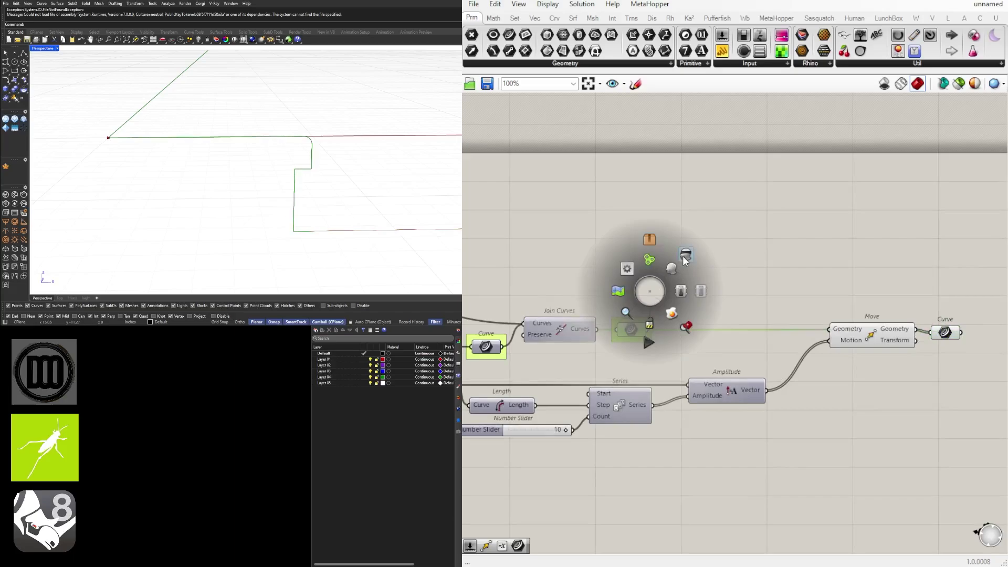
{"action": "left_click", "coordinate": [640, 328]}
{"action": "left_click", "coordinate": [604, 286]}
{"action": "scroll", "coordinate": [224, 161], "scroll_direction": "down", "scroll_amount": 12}
{"action": "left_click_drag", "start_coordinate": [867, 373], "coordinate": [745, 310]}
{"action": "middle_click", "coordinate": [735, 306]}
{"action": "left_click", "coordinate": [725, 344]}
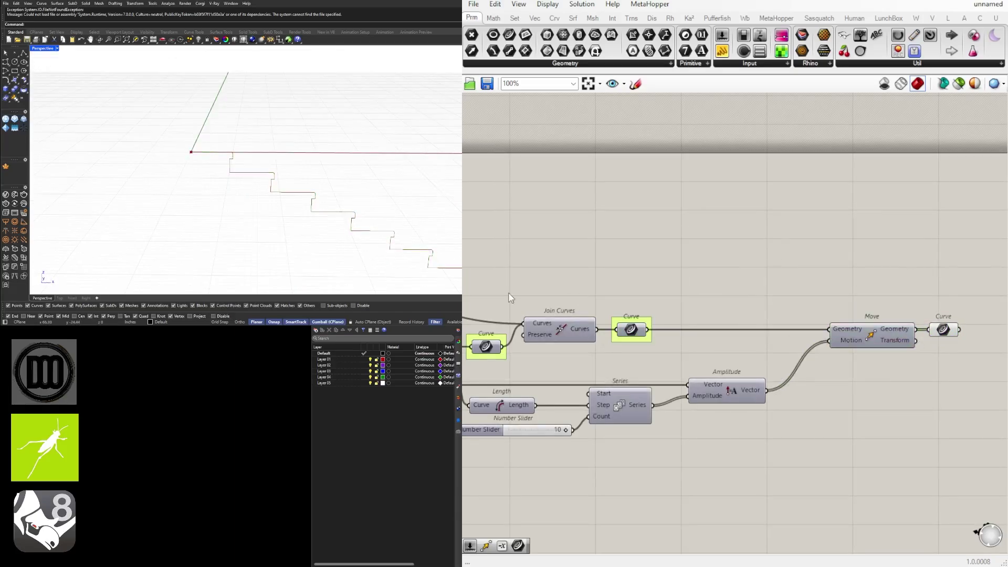
Step: Reposition the final Move and its Curve parameter closer to Amplitude, and group the Curve parameter
{"action": "scroll", "coordinate": [743, 302], "scroll_direction": "down", "scroll_amount": 2}
{"action": "left_click_drag", "start_coordinate": [968, 351], "coordinate": [807, 294]}
{"action": "scroll", "coordinate": [812, 305], "scroll_direction": "up", "scroll_amount": 3}
{"action": "left_click_drag", "start_coordinate": [846, 325], "coordinate": [812, 325]}
{"action": "left_click", "coordinate": [850, 294]}
Step: Set the Number Slider feeding the Series Count to 9
{"action": "right_click_drag", "start_coordinate": [502, 454], "coordinate": [682, 443]}
{"action": "scroll", "coordinate": [682, 443], "scroll_direction": "up", "scroll_amount": 4}
{"action": "left_click_drag", "start_coordinate": [658, 429], "coordinate": [570, 429]}
{"action": "scroll", "coordinate": [268, 231], "scroll_direction": "down", "scroll_amount": 6}
{"action": "right_click_drag", "start_coordinate": [267, 231], "coordinate": [236, 181]}
{"action": "scroll", "coordinate": [273, 231], "scroll_direction": "up", "scroll_amount": 6}
{"action": "scroll", "coordinate": [597, 267], "scroll_direction": "down", "scroll_amount": 6}
Step: Set the Number Slider feeding the first Unit X Factor to 16
{"action": "right_click_drag", "start_coordinate": [488, 299], "coordinate": [792, 330]}
{"action": "scroll", "coordinate": [619, 278], "scroll_direction": "up", "scroll_amount": 5}
{"action": "left_click_drag", "start_coordinate": [619, 277], "coordinate": [624, 278]}
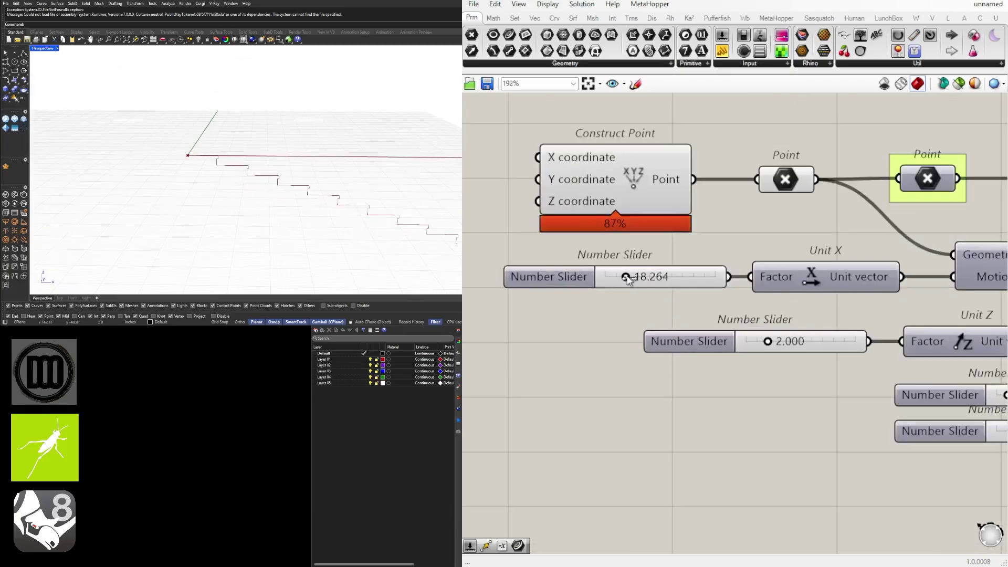
{"action": "scroll", "coordinate": [719, 303], "scroll_direction": "down", "scroll_amount": 5}
{"action": "right_click_drag", "start_coordinate": [278, 190], "coordinate": [291, 210]}
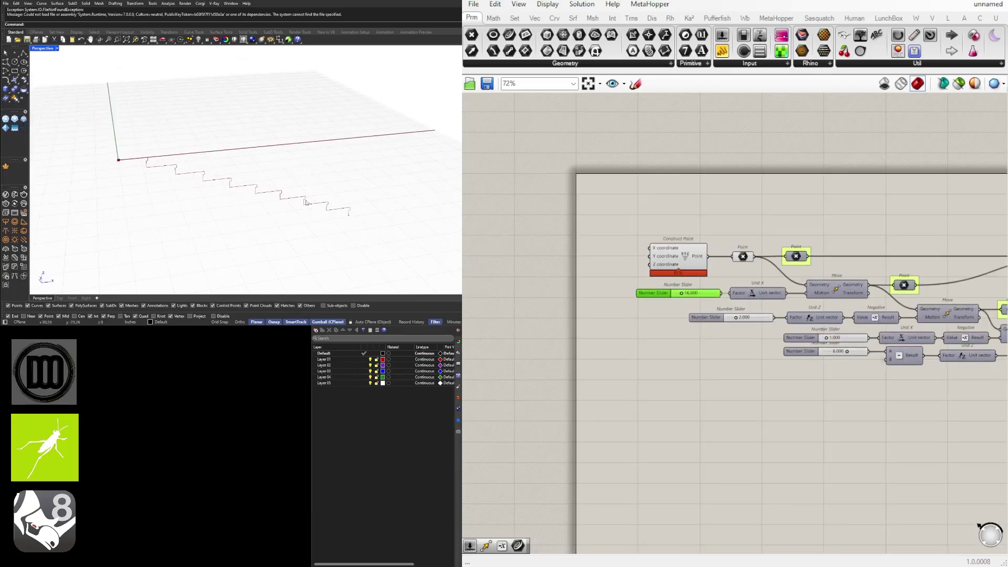
Step: Examine the full component chain alongside the repeated stair profile in the perspective view
{"action": "scroll", "coordinate": [291, 209], "scroll_direction": "down", "scroll_amount": 4}
{"action": "scroll", "coordinate": [603, 315], "scroll_direction": "down", "scroll_amount": 6}
{"action": "right_click_drag", "start_coordinate": [862, 332], "coordinate": [749, 339]}
{"action": "scroll", "coordinate": [834, 340], "scroll_direction": "up", "scroll_amount": 5}
{"action": "right_click_drag", "start_coordinate": [643, 372], "coordinate": [808, 325]}
{"action": "scroll", "coordinate": [623, 366], "scroll_direction": "down", "scroll_amount": 4}
{"action": "scroll", "coordinate": [579, 282], "scroll_direction": "up", "scroll_amount": 7}
{"action": "right_click_drag", "start_coordinate": [615, 282], "coordinate": [565, 285]}
{"action": "scroll", "coordinate": [565, 285], "scroll_direction": "down", "scroll_amount": 2}
{"action": "scroll", "coordinate": [565, 286], "scroll_direction": "down", "scroll_amount": 5}
{"action": "scroll", "coordinate": [835, 288], "scroll_direction": "up", "scroll_amount": 5}
{"action": "right_click_drag", "start_coordinate": [315, 167], "coordinate": [264, 164]}
{"action": "scroll", "coordinate": [187, 175], "scroll_direction": "up", "scroll_amount": 5}
{"action": "scroll", "coordinate": [469, 314], "scroll_direction": "down", "scroll_amount": 2}
{"action": "right_click_drag", "start_coordinate": [469, 313], "coordinate": [794, 306]}
{"action": "scroll", "coordinate": [795, 305], "scroll_direction": "down", "scroll_amount": 2}
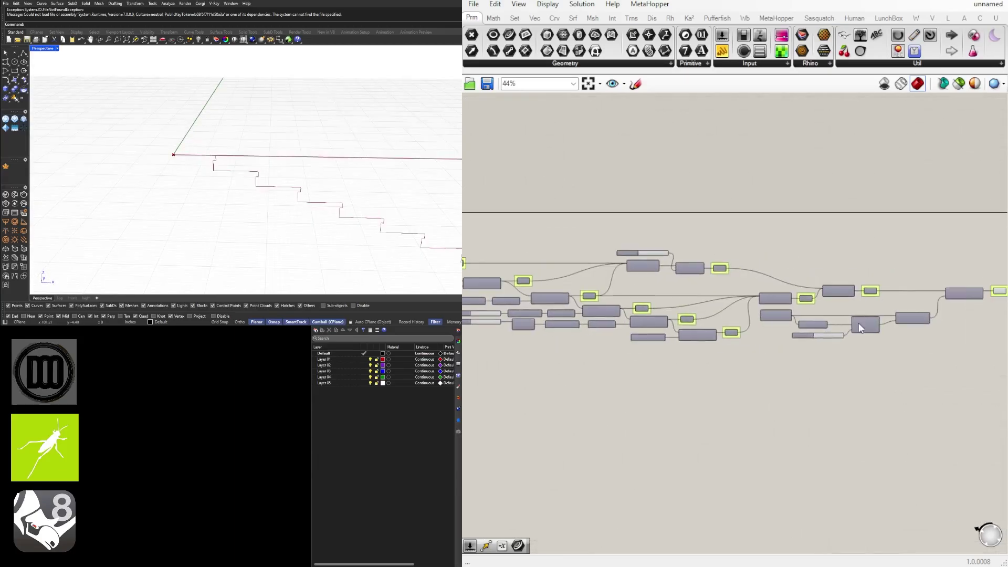
Step: Examine the final grouped Curve parameter's contents and its highlighted step curves in the perspective view
{"action": "right_click_drag", "start_coordinate": [997, 293], "coordinate": [704, 267]}
{"action": "scroll", "coordinate": [705, 267], "scroll_direction": "up", "scroll_amount": 7}
{"action": "left_click", "coordinate": [705, 263]}
{"action": "scroll", "coordinate": [266, 176], "scroll_direction": "down", "scroll_amount": 4}
{"action": "right_click_drag", "start_coordinate": [266, 176], "coordinate": [270, 168]}
{"action": "scroll", "coordinate": [423, 223], "scroll_direction": "up", "scroll_amount": 3}
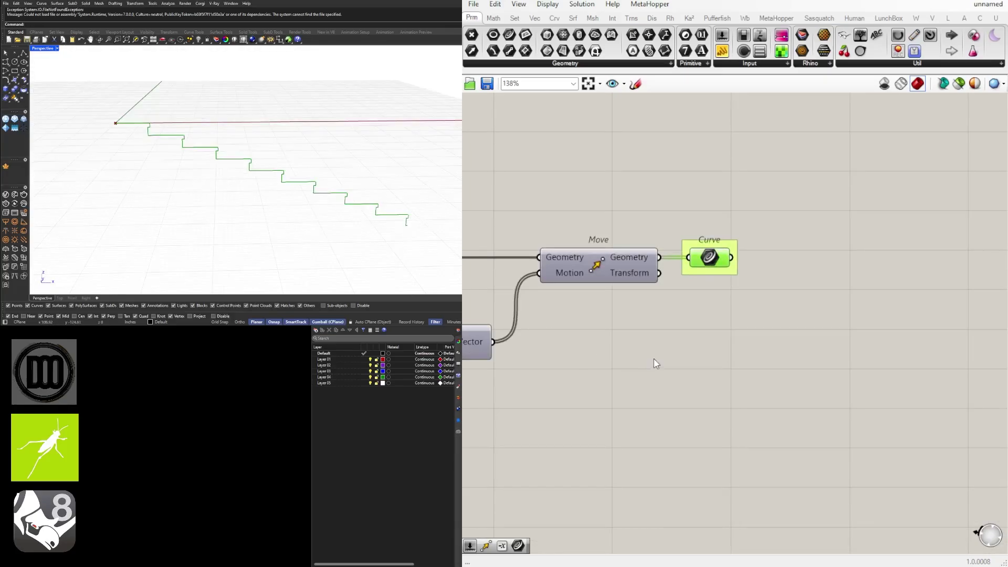
{"action": "left_click", "coordinate": [709, 263]}
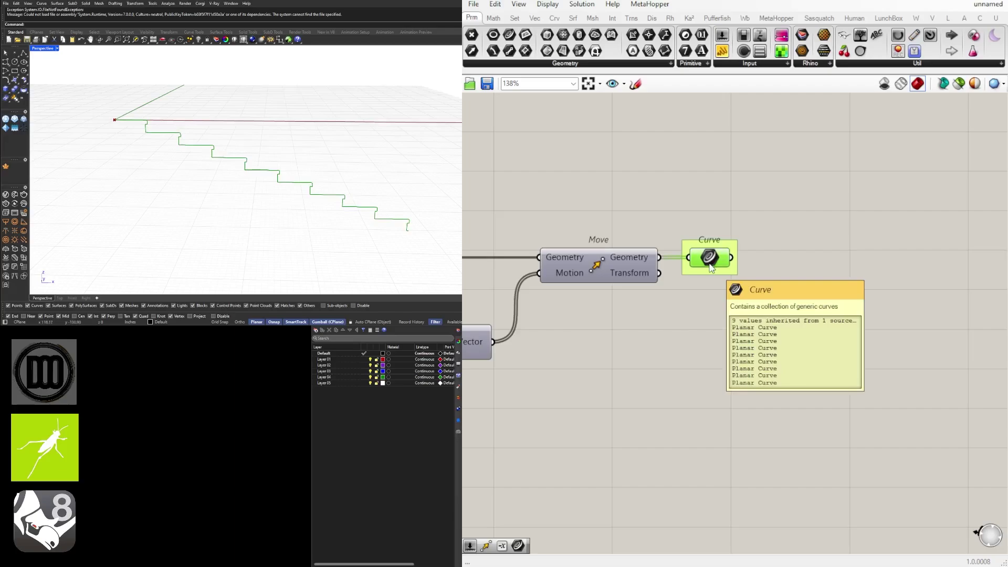
{"action": "right_click_drag", "start_coordinate": [256, 152], "coordinate": [278, 160]}
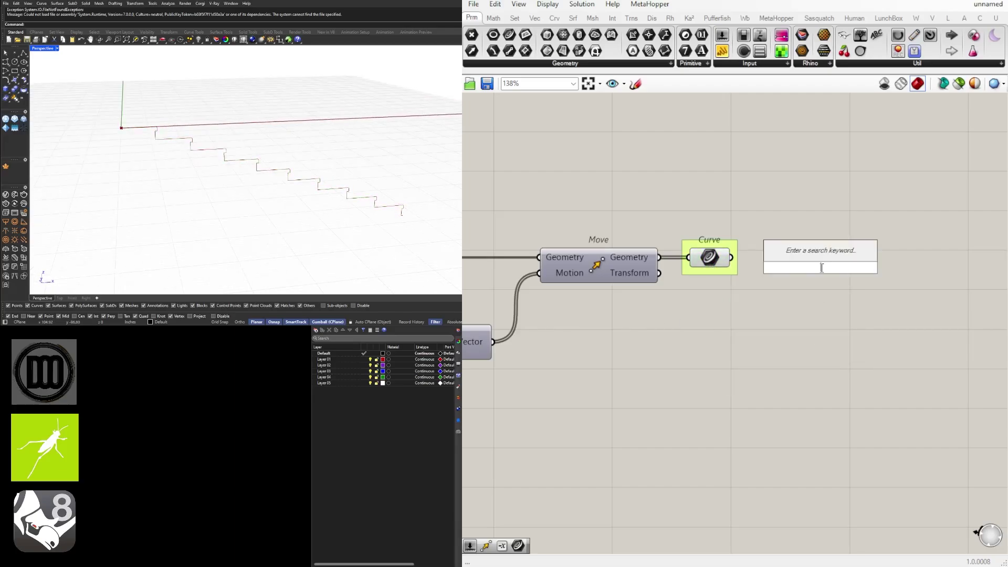
Step: Add Explode after the final Curve parameter and connect its Segments to the flattened List input of a Cull Index
{"action": "type", "text": "explode"}
{"action": "left_click", "coordinate": [769, 257]}
{"action": "double_click", "coordinate": [809, 337]}
{"action": "type", "text": "cul"}
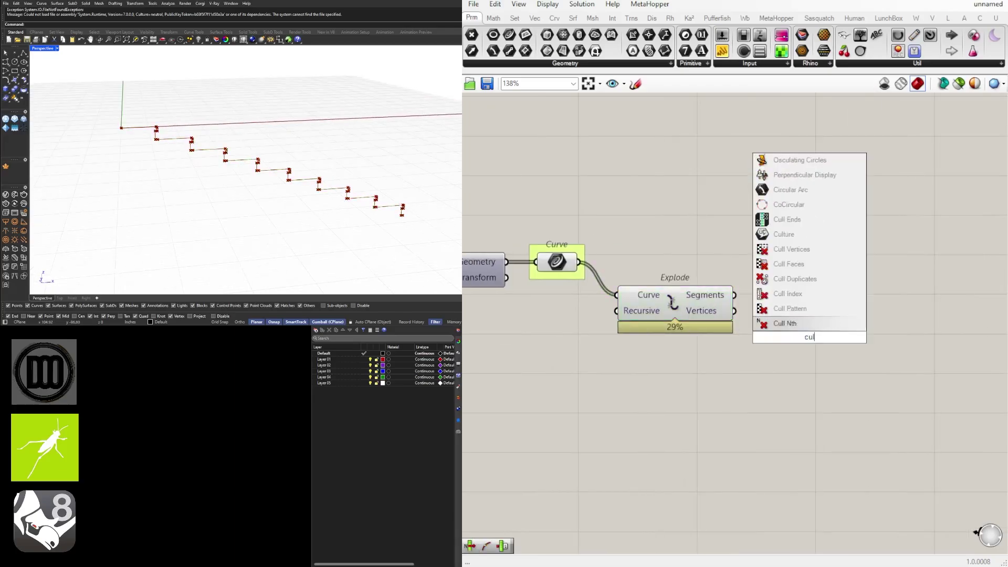
{"action": "left_click", "coordinate": [787, 293]}
{"action": "scroll", "coordinate": [803, 336], "scroll_direction": "up", "scroll_amount": 2}
{"action": "left_click_drag", "start_coordinate": [734, 294], "coordinate": [773, 305]}
{"action": "right_click", "coordinate": [787, 317]}
{"action": "left_click", "coordinate": [776, 383]}
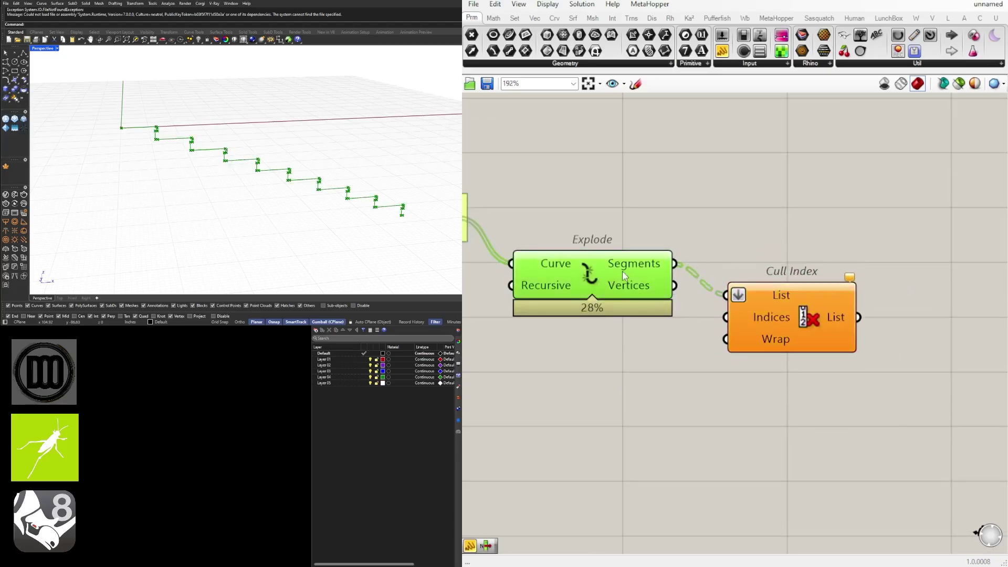
Step: Set the Cull Index Indices to -1 and turn off flattening on its List input
{"action": "right_click", "coordinate": [773, 320]}
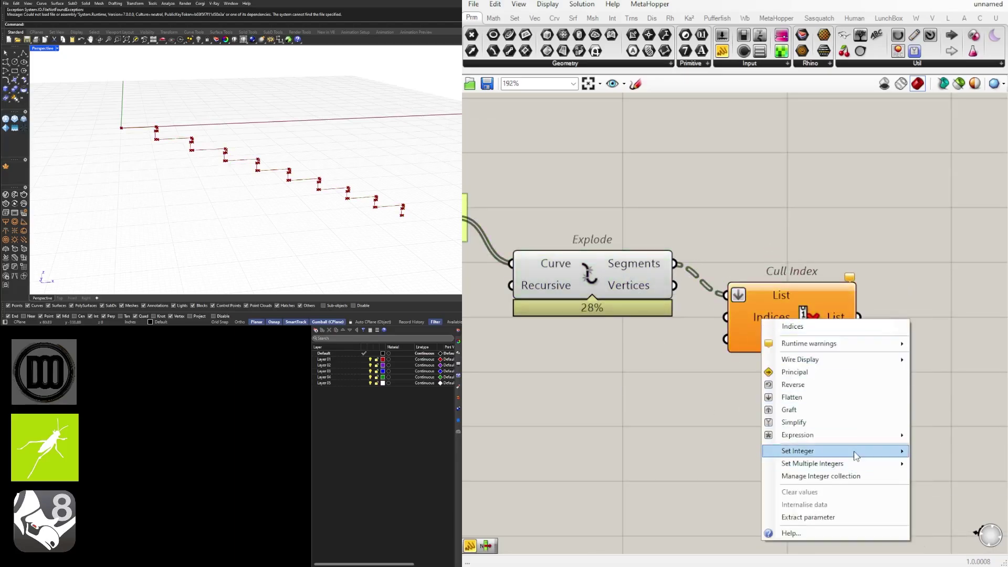
{"action": "mouse_move", "coordinate": [855, 455]}
{"action": "type", "text": "-1"}
{"action": "key", "text": "Return"}
{"action": "scroll", "coordinate": [409, 216], "scroll_direction": "up", "scroll_amount": 8}
{"action": "scroll", "coordinate": [375, 220], "scroll_direction": "up", "scroll_amount": 2}
{"action": "right_click", "coordinate": [740, 293]}
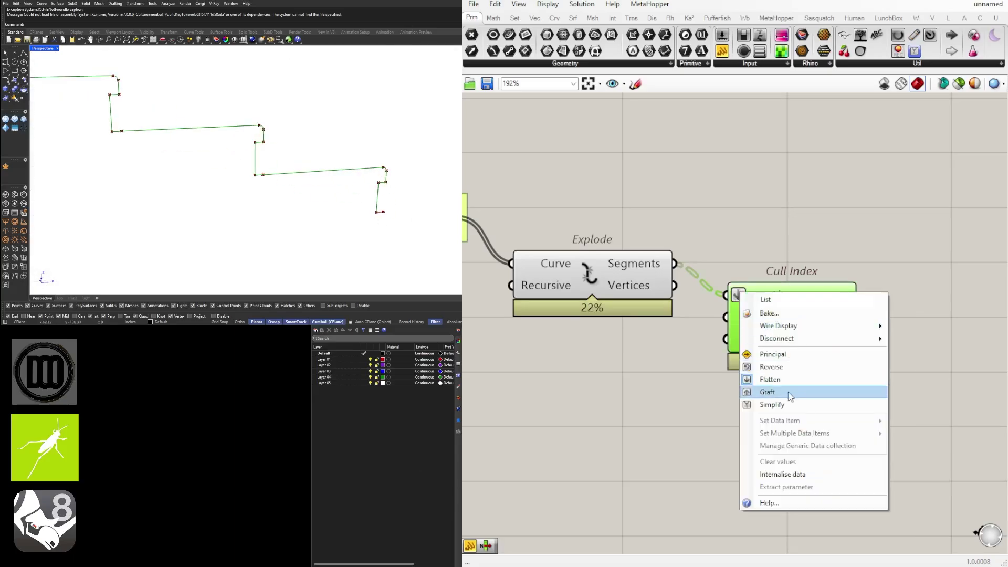
{"action": "left_click", "coordinate": [787, 381]}
{"action": "left_click_drag", "start_coordinate": [771, 315], "coordinate": [742, 339]}
Step: Turn off the preview of Explode and set the wire display of its Curve input to Hidden
{"action": "left_click", "coordinate": [591, 270]}
{"action": "middle_click", "coordinate": [593, 212]}
{"action": "left_click", "coordinate": [587, 250]}
{"action": "right_click", "coordinate": [627, 285]}
{"action": "mouse_move", "coordinate": [703, 320]}
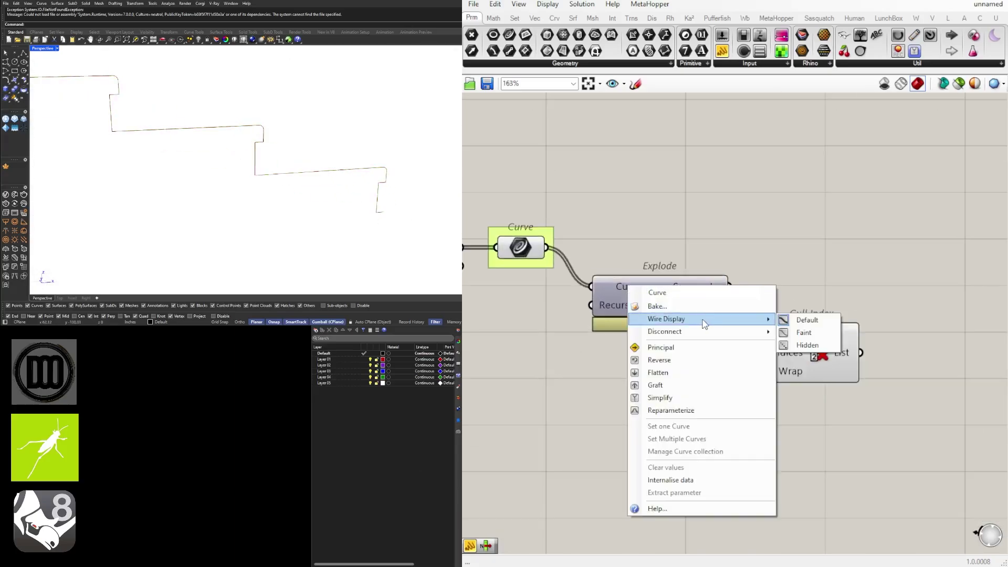
{"action": "left_click", "coordinate": [806, 344]}
{"action": "left_click_drag", "start_coordinate": [813, 342], "coordinate": [808, 293]}
{"action": "right_click_drag", "start_coordinate": [682, 197], "coordinate": [745, 216]}
{"action": "left_click", "coordinate": [744, 216]}
{"action": "scroll", "coordinate": [744, 215], "scroll_direction": "down", "scroll_amount": 3}
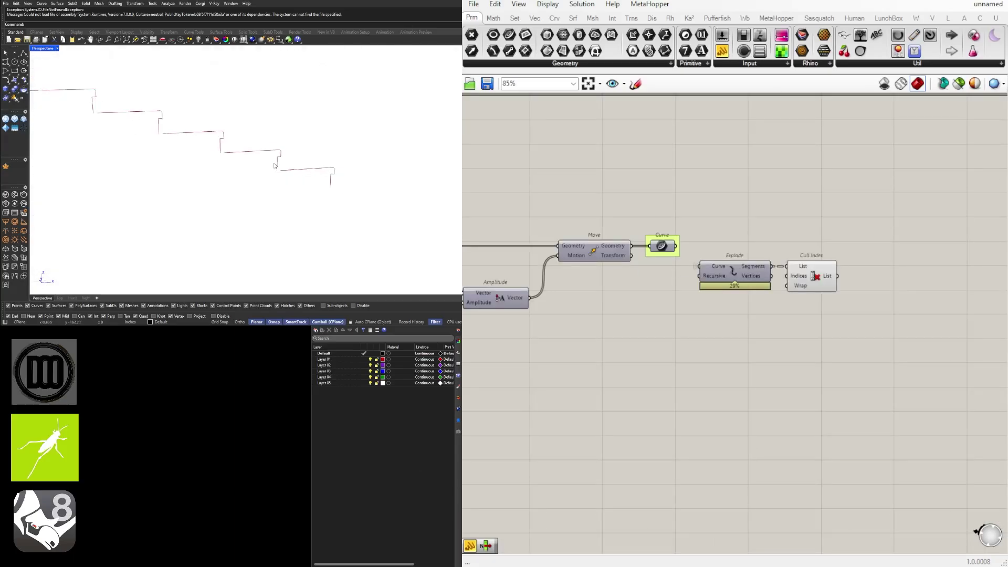
Step: Flatten the Cull Index List input and reposition the component slightly below Explode
{"action": "scroll", "coordinate": [697, 244], "scroll_direction": "up", "scroll_amount": 2}
{"action": "right_click", "coordinate": [862, 284]}
{"action": "left_click", "coordinate": [910, 370]}
{"action": "scroll", "coordinate": [252, 198], "scroll_direction": "down", "scroll_amount": 8}
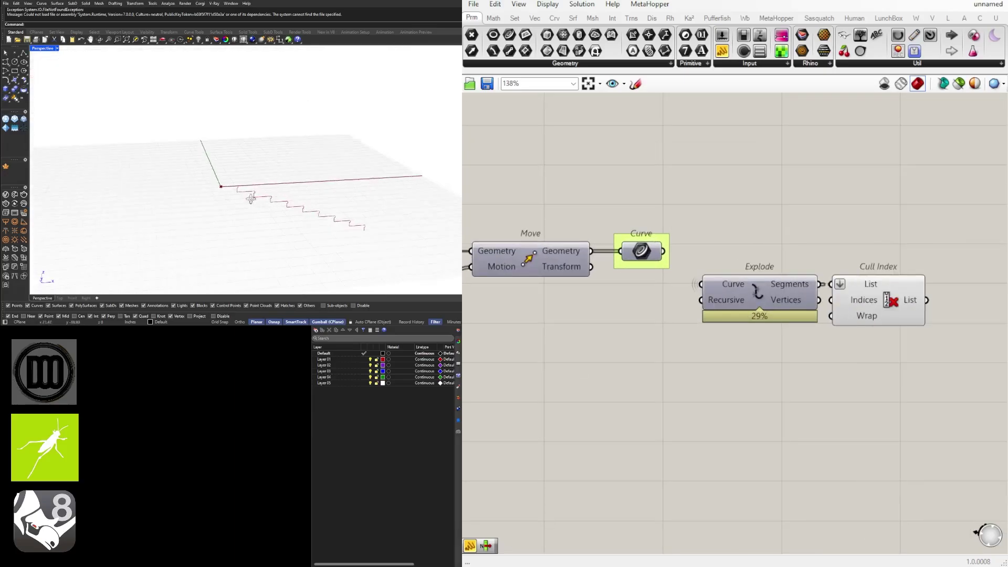
{"action": "scroll", "coordinate": [252, 198], "scroll_direction": "up", "scroll_amount": 3}
{"action": "left_click_drag", "start_coordinate": [874, 317], "coordinate": [889, 342]}
{"action": "scroll", "coordinate": [430, 247], "scroll_direction": "up", "scroll_amount": 4}
{"action": "scroll", "coordinate": [430, 247], "scroll_direction": "down", "scroll_amount": 3}
Step: Add a Join Curves fed by the Cull Index List output and flatten its Curves input
{"action": "right_click_drag", "start_coordinate": [1000, 351], "coordinate": [878, 343]}
{"action": "double_click", "coordinate": [868, 320]}
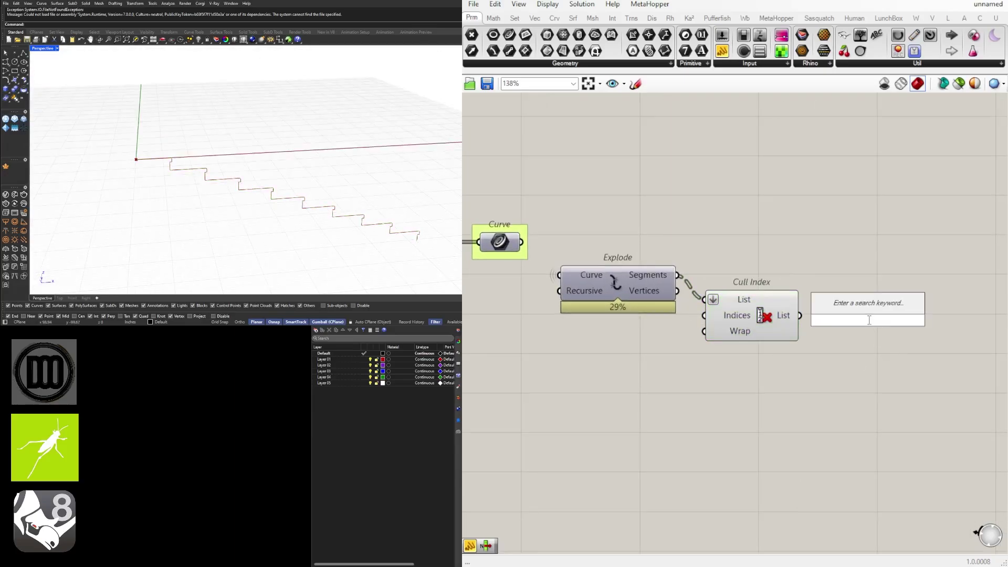
{"action": "type", "text": "join"}
{"action": "left_click", "coordinate": [862, 291]}
{"action": "left_click_drag", "start_coordinate": [799, 315], "coordinate": [839, 316]}
{"action": "right_click_drag", "start_coordinate": [788, 333], "coordinate": [685, 334]}
{"action": "right_click", "coordinate": [736, 315]}
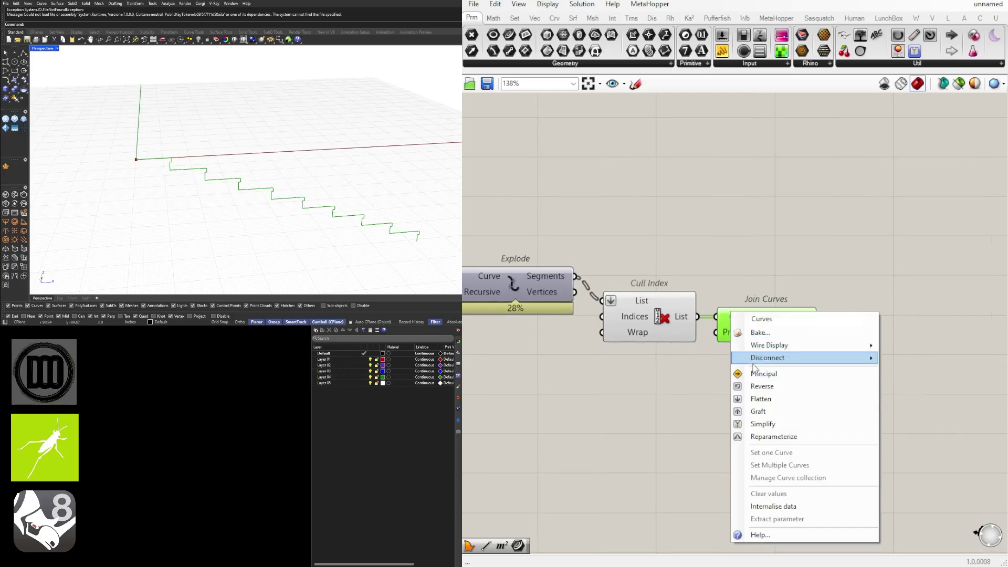
{"action": "left_click", "coordinate": [763, 401]}
Step: Turn off the preview of Cull Index and adjust the spacing of the new Join Curves
{"action": "left_click", "coordinate": [645, 319]}
{"action": "middle_click", "coordinate": [644, 318]}
{"action": "left_click", "coordinate": [623, 292]}
{"action": "left_click", "coordinate": [683, 265]}
{"action": "left_click_drag", "start_coordinate": [766, 332], "coordinate": [781, 332]}
Step: Add End Points and connect the new Join Curves output to its Curve input
{"action": "right_click_drag", "start_coordinate": [816, 370], "coordinate": [738, 362]}
{"action": "double_click", "coordinate": [805, 360]}
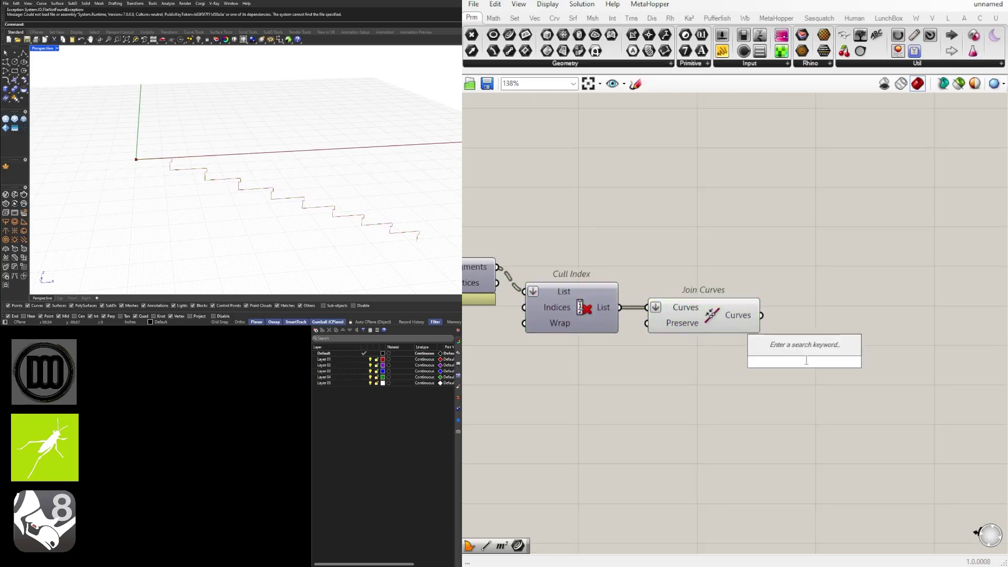
{"action": "type", "text": "end"}
{"action": "left_click", "coordinate": [799, 349]}
{"action": "left_click_drag", "start_coordinate": [761, 316], "coordinate": [813, 368]}
Step: Add a Move component that takes the End output of End Points as its Geometry
{"action": "scroll", "coordinate": [813, 368], "scroll_direction": "down", "scroll_amount": 6}
{"action": "right_click_drag", "start_coordinate": [537, 376], "coordinate": [923, 381]}
{"action": "right_click_drag", "start_coordinate": [872, 391], "coordinate": [620, 382]}
{"action": "right_click_drag", "start_coordinate": [991, 377], "coordinate": [778, 372]}
{"action": "scroll", "coordinate": [781, 372], "scroll_direction": "up", "scroll_amount": 5}
{"action": "double_click", "coordinate": [783, 376]}
{"action": "type", "text": "move"}
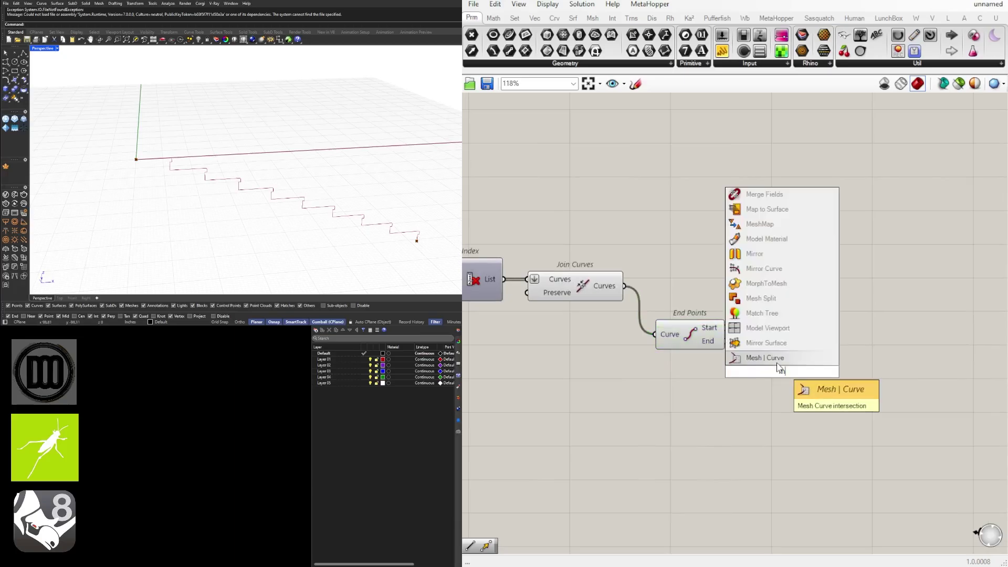
{"action": "left_click", "coordinate": [820, 389]}
Step: Add a Unit X vector below End Points and shift the Move further along to make room
{"action": "double_click", "coordinate": [646, 382]}
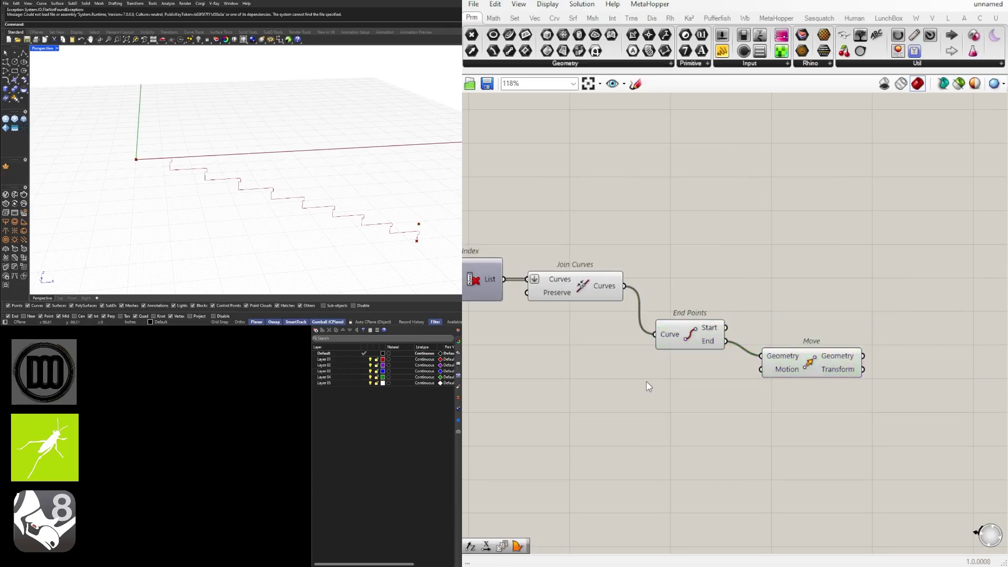
{"action": "type", "text": "unit x"}
{"action": "left_click", "coordinate": [639, 363]}
{"action": "left_click_drag", "start_coordinate": [817, 377], "coordinate": [877, 362]}
Step: Add a Negative component, connect Unit X to its Value, and feed its Result into the Move's Motion
{"action": "double_click", "coordinate": [759, 388]}
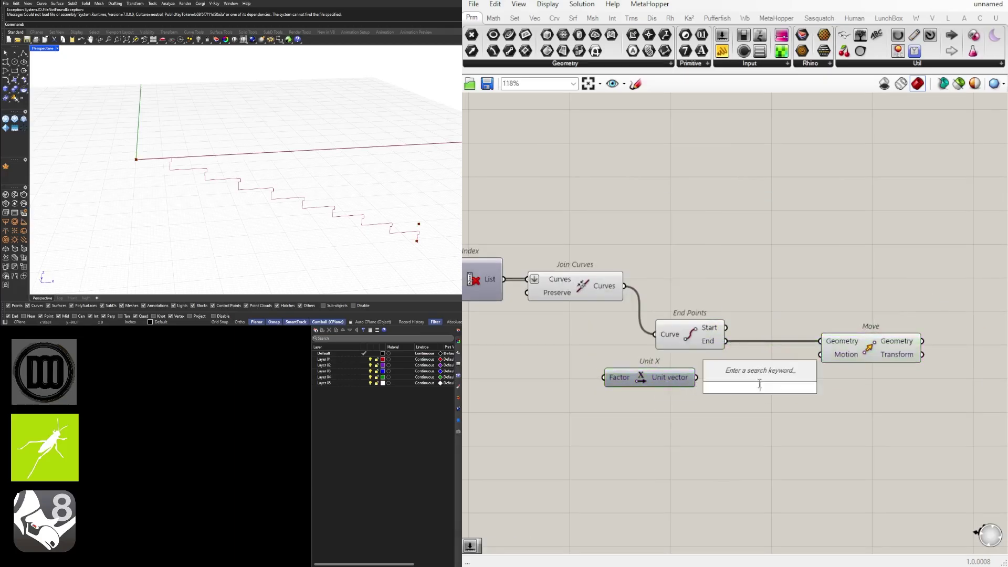
{"action": "type", "text": "neg"}
{"action": "left_click", "coordinate": [757, 368]}
{"action": "scroll", "coordinate": [705, 371], "scroll_direction": "up", "scroll_amount": 1}
{"action": "left_click_drag", "start_coordinate": [694, 377], "coordinate": [722, 390]}
{"action": "left_click_drag", "start_coordinate": [748, 395], "coordinate": [735, 386]}
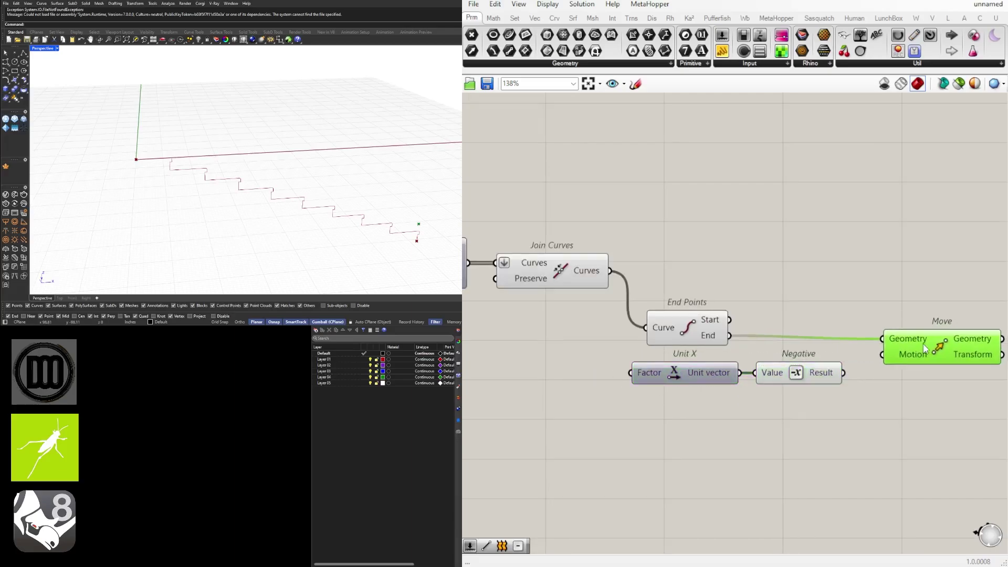
{"action": "left_click_drag", "start_coordinate": [923, 343], "coordinate": [928, 340]}
{"action": "left_click_drag", "start_coordinate": [843, 373], "coordinate": [887, 351]}
Step: Add a Number Slider with value 16 and connect it to the new Unit X Factor
{"action": "right_click_drag", "start_coordinate": [900, 376], "coordinate": [987, 379]}
{"action": "scroll", "coordinate": [645, 379], "scroll_direction": "up", "scroll_amount": 4}
{"action": "scroll", "coordinate": [682, 382], "scroll_direction": "down", "scroll_amount": 2}
{"action": "right_click_drag", "start_coordinate": [840, 380], "coordinate": [716, 380]}
{"action": "left_click_drag", "start_coordinate": [861, 420], "coordinate": [722, 364]}
{"action": "left_click", "coordinate": [578, 377]}
{"action": "scroll", "coordinate": [431, 241], "scroll_direction": "up", "scroll_amount": 7}
{"action": "right_click_drag", "start_coordinate": [480, 387], "coordinate": [581, 387]}
{"action": "double_click", "coordinate": [564, 387]}
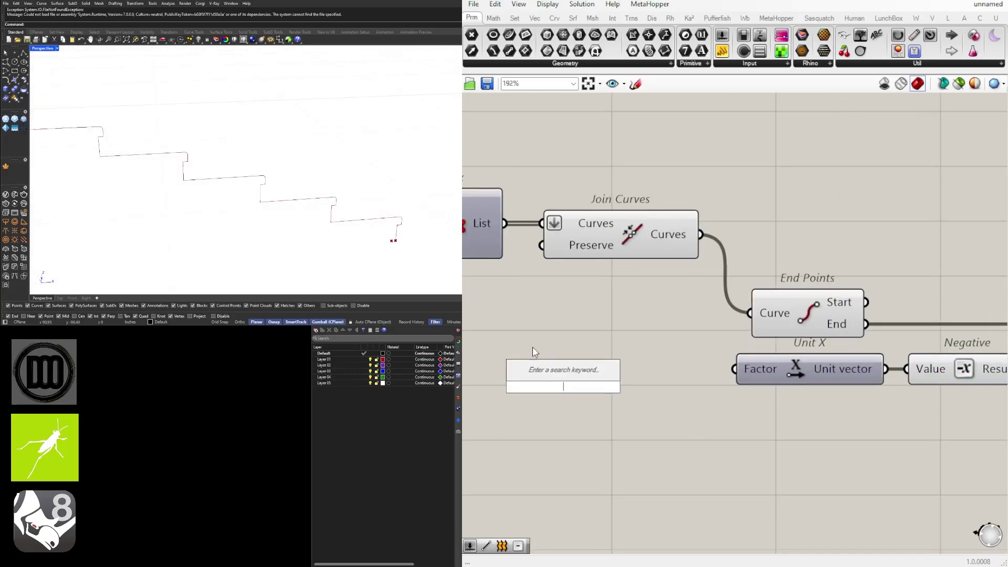
{"action": "type", "text": "16"}
{"action": "key", "text": "Return"}
{"action": "left_click_drag", "start_coordinate": [683, 369], "coordinate": [734, 369]}
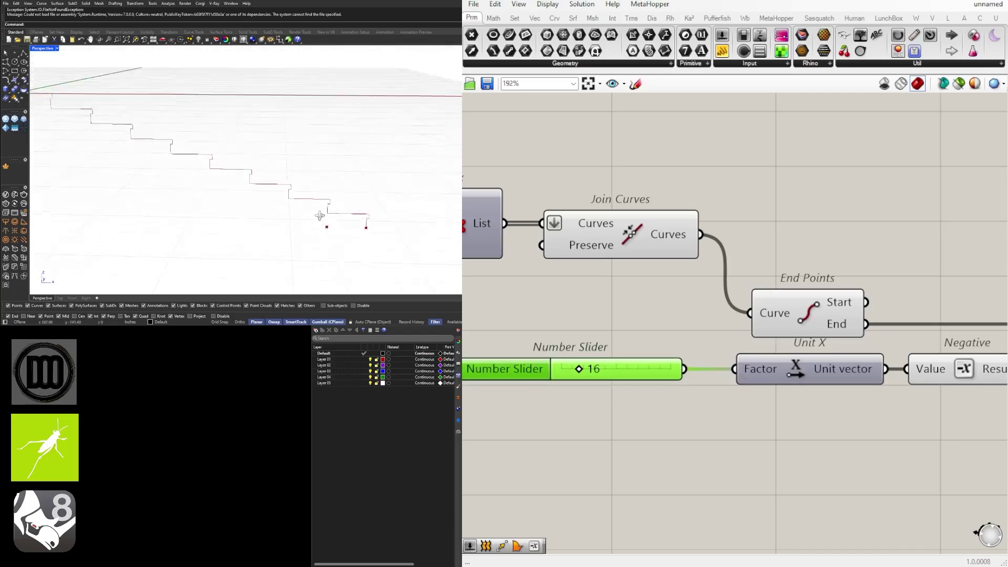
Step: Set the Number Slider feeding the new Unit X to 35
{"action": "right_click_drag", "start_coordinate": [320, 215], "coordinate": [324, 224]}
{"action": "scroll", "coordinate": [569, 372], "scroll_direction": "up", "scroll_amount": 3}
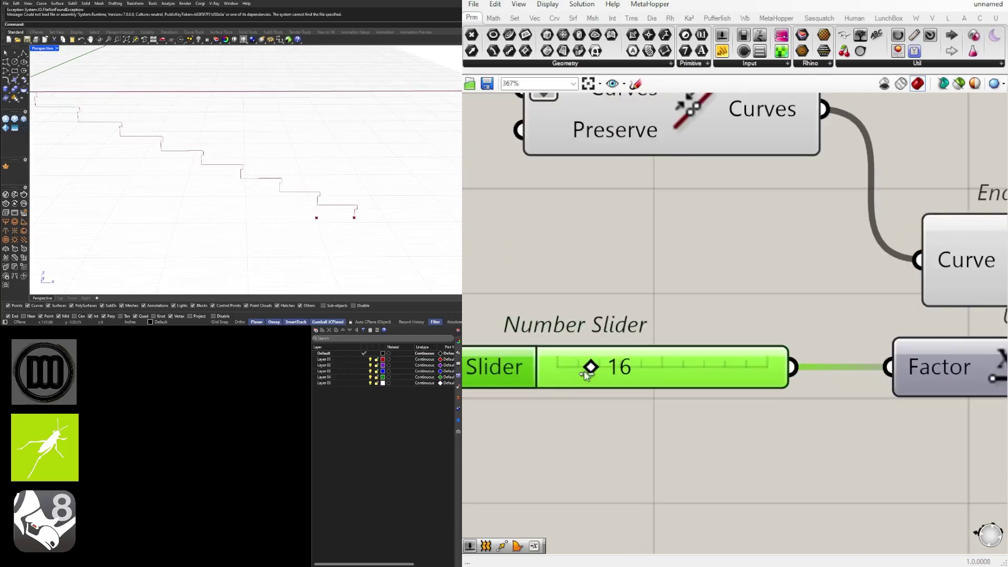
{"action": "scroll", "coordinate": [209, 151], "scroll_direction": "down", "scroll_amount": 4}
{"action": "right_click_drag", "start_coordinate": [210, 151], "coordinate": [329, 173], "text": "shift"}
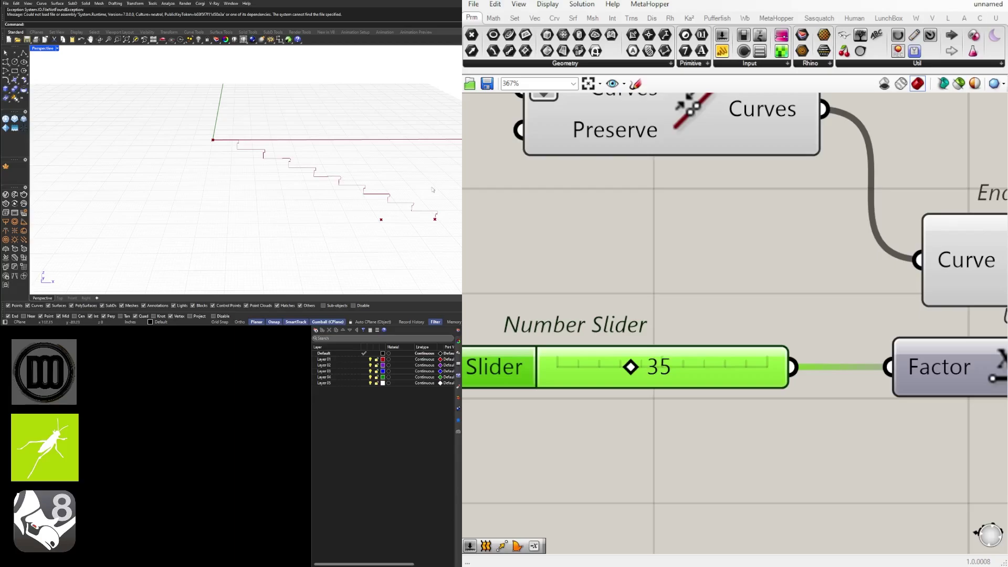
{"action": "right_click_drag", "start_coordinate": [432, 189], "coordinate": [298, 175]}
{"action": "scroll", "coordinate": [389, 187], "scroll_direction": "down", "scroll_amount": 4}
{"action": "scroll", "coordinate": [627, 363], "scroll_direction": "down", "scroll_amount": 6}
{"action": "scroll", "coordinate": [346, 183], "scroll_direction": "up", "scroll_amount": 3}
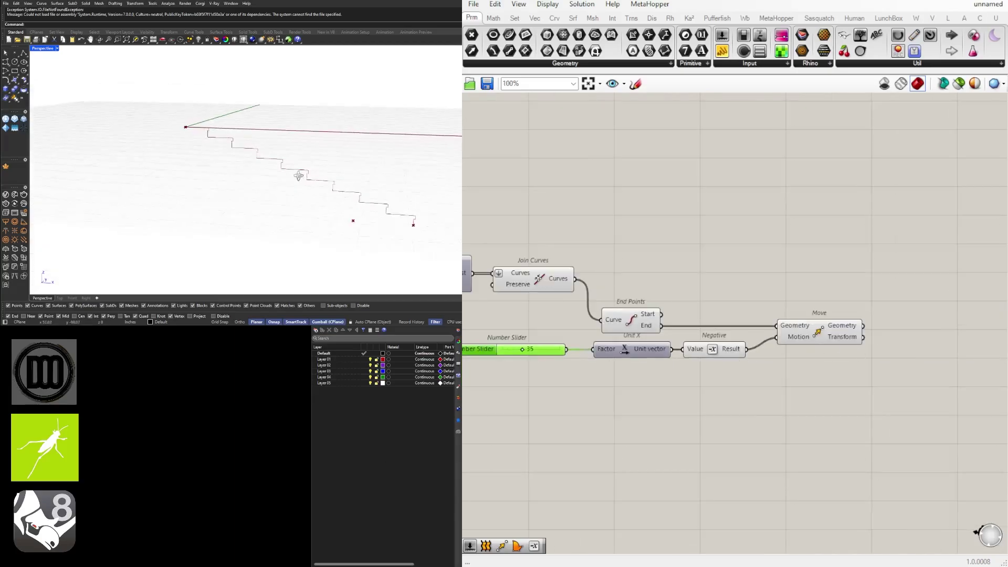
{"action": "scroll", "coordinate": [562, 347], "scroll_direction": "down", "scroll_amount": 1}
Step: Turn on the preview of the Line component that feeds Length and the Amplitude direction
{"action": "right_click_drag", "start_coordinate": [562, 346], "coordinate": [720, 378]}
{"action": "right_click_drag", "start_coordinate": [297, 221], "coordinate": [302, 213]}
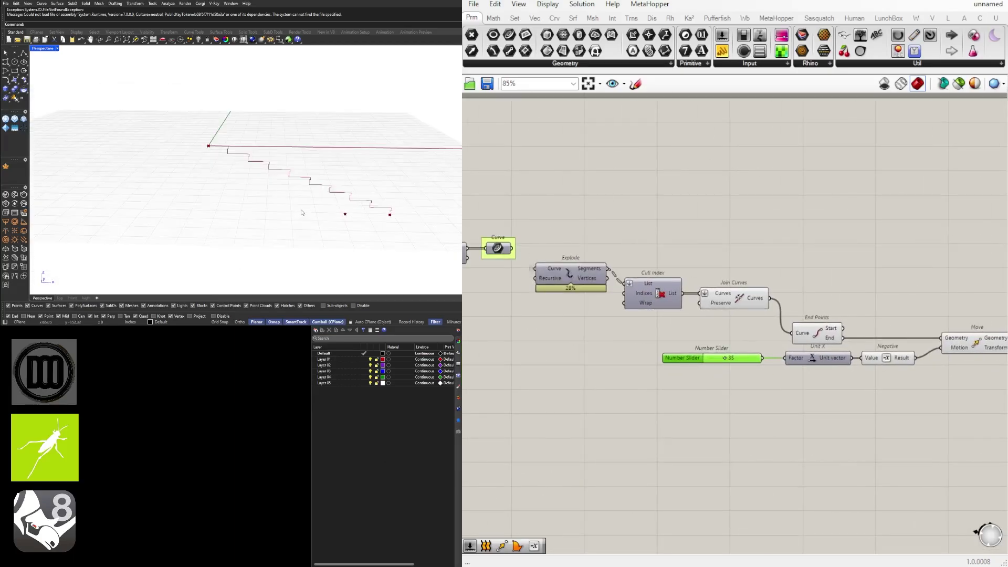
{"action": "scroll", "coordinate": [493, 306], "scroll_direction": "down", "scroll_amount": 2}
{"action": "right_click_drag", "start_coordinate": [494, 306], "coordinate": [696, 303]}
{"action": "scroll", "coordinate": [695, 303], "scroll_direction": "up", "scroll_amount": 3}
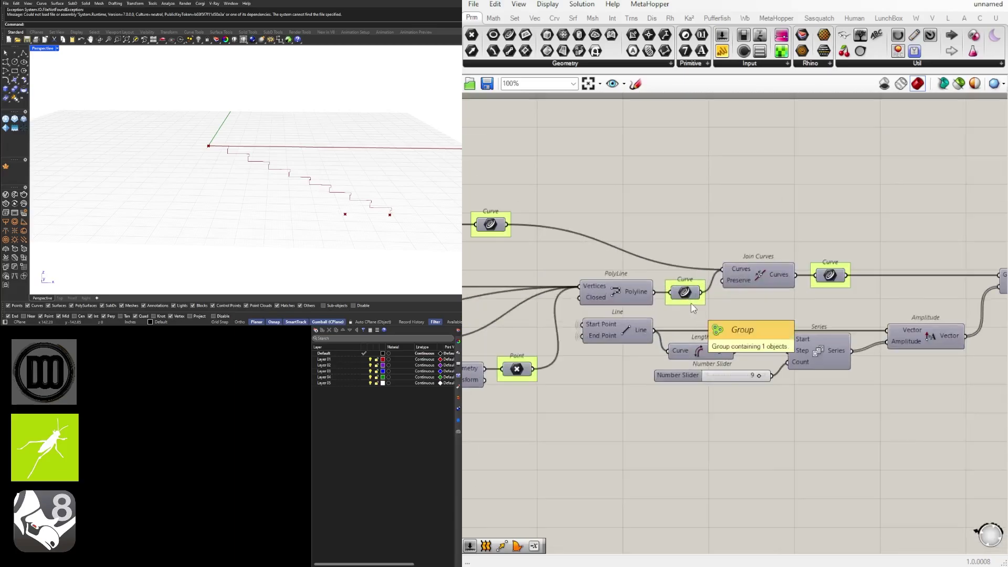
{"action": "middle_click", "coordinate": [643, 333]}
{"action": "left_click", "coordinate": [622, 310]}
{"action": "right_click_drag", "start_coordinate": [324, 205], "coordinate": [329, 173]}
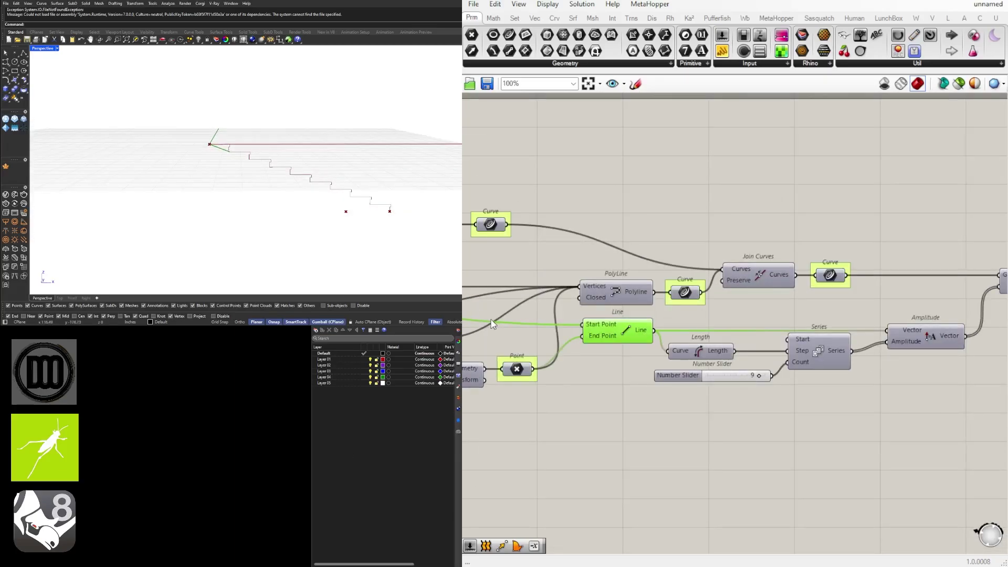
Step: Add another Move component below the new Unit X and Negative components
{"action": "right_click_drag", "start_coordinate": [787, 328], "coordinate": [631, 326]}
{"action": "scroll", "coordinate": [632, 336], "scroll_direction": "down", "scroll_amount": 2}
{"action": "right_click_drag", "start_coordinate": [819, 336], "coordinate": [511, 336]}
{"action": "double_click", "coordinate": [818, 438]}
{"action": "type", "text": "mo"}
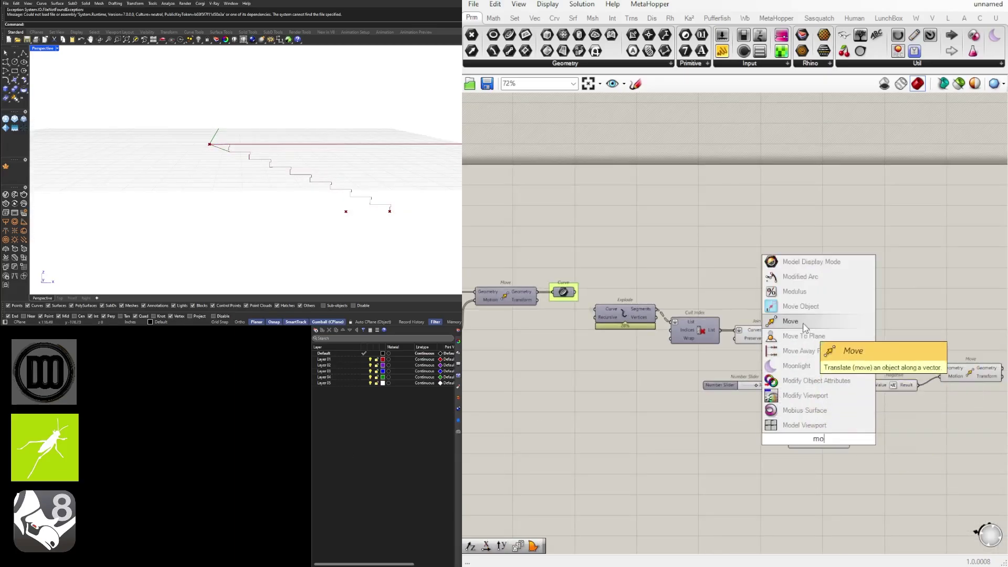
{"action": "left_click", "coordinate": [803, 324]}
Step: Duplicate the Amplitude component with its input connections and place the copy below the End Points' Move
{"action": "right_click_drag", "start_coordinate": [719, 444], "coordinate": [1005, 444]}
{"action": "left_click_drag", "start_coordinate": [720, 338], "coordinate": [793, 402], "text": "alt"}
{"action": "right_click_drag", "start_coordinate": [827, 408], "coordinate": [569, 401]}
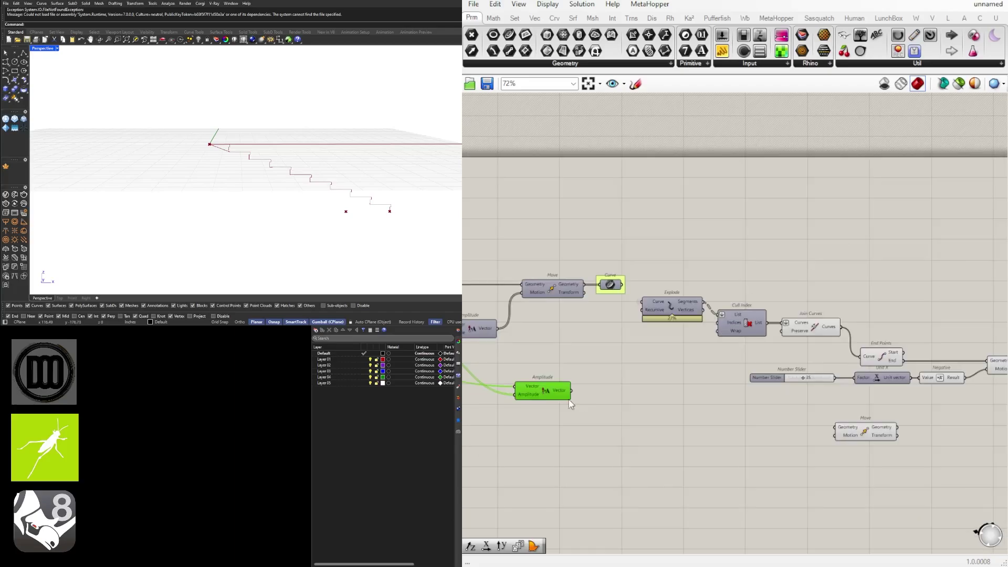
{"action": "left_click_drag", "start_coordinate": [548, 393], "coordinate": [984, 418]}
{"action": "right_click_drag", "start_coordinate": [984, 419], "coordinate": [695, 416]}
{"action": "left_click_drag", "start_coordinate": [695, 415], "coordinate": [730, 400]}
Step: Duplicate the End Points' Move, feed it the original Move's geometry, and use a Negative of the new Amplitude vector as its motion
{"action": "scroll", "coordinate": [778, 392], "scroll_direction": "up", "scroll_amount": 2}
{"action": "left_click_drag", "start_coordinate": [702, 359], "coordinate": [860, 377], "text": "alt"}
{"action": "left_click_drag", "start_coordinate": [752, 348], "coordinate": [824, 365]}
{"action": "double_click", "coordinate": [789, 414]}
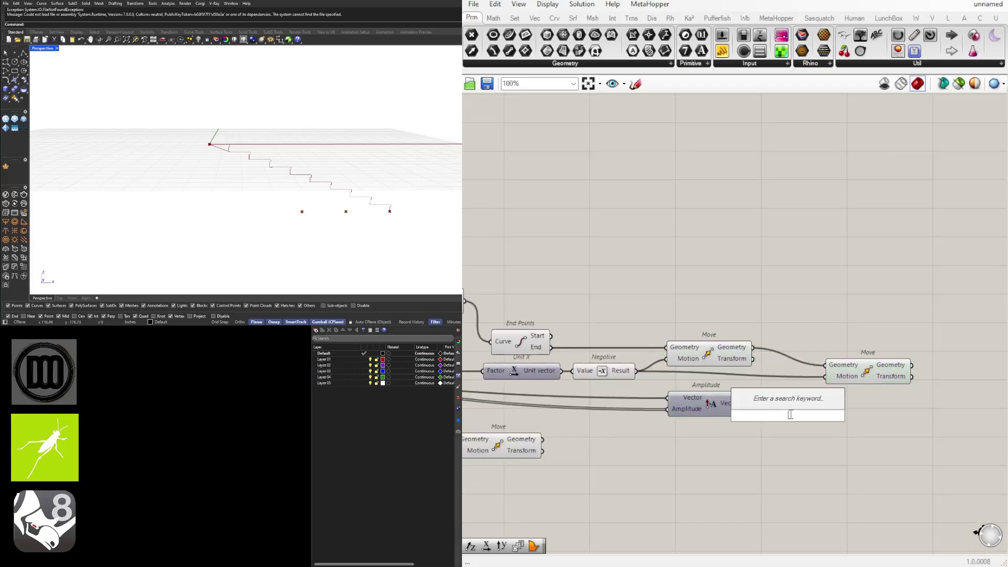
{"action": "type", "text": "neg"}
{"action": "key", "text": "Return"}
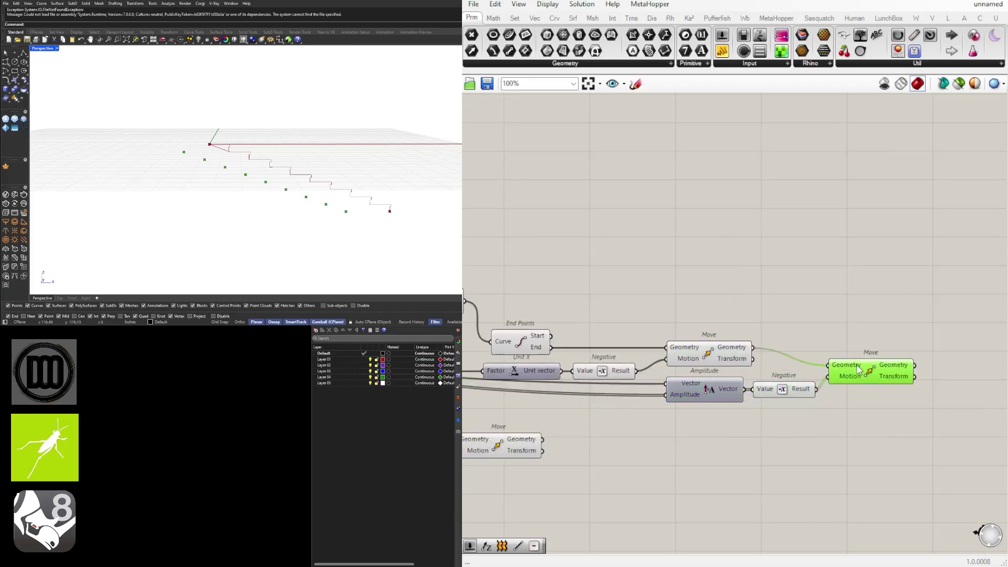
Step: Try driving the second Amplitude with a Number Slider set to 100
{"action": "left_click", "coordinate": [590, 405]}
{"action": "type", "text": "12"}
{"action": "key", "text": "Return"}
{"action": "scroll", "coordinate": [647, 392], "scroll_direction": "up", "scroll_amount": 2}
{"action": "left_click_drag", "start_coordinate": [646, 428], "coordinate": [622, 400]}
{"action": "right_click_drag", "start_coordinate": [315, 216], "coordinate": [336, 229]}
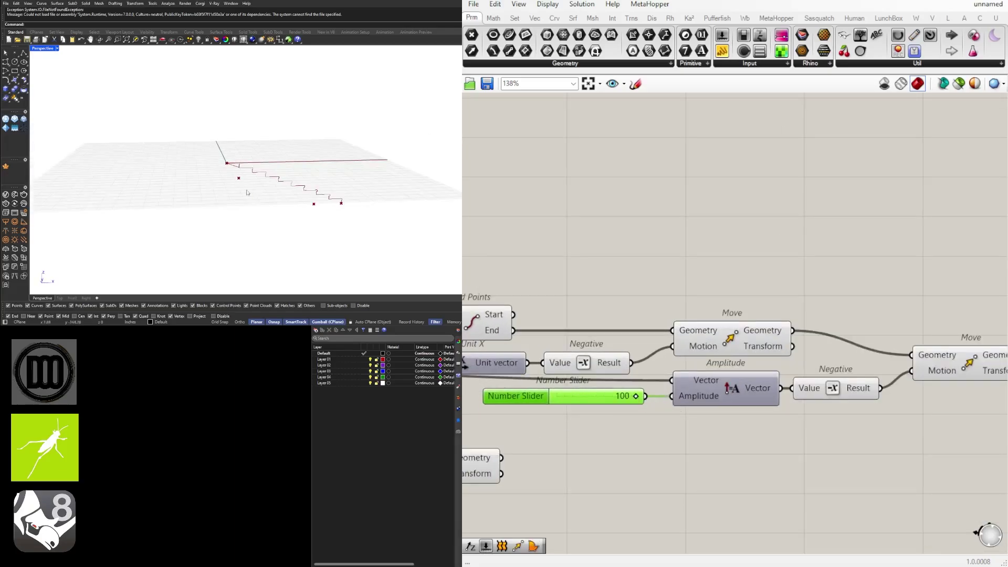
{"action": "scroll", "coordinate": [226, 168], "scroll_direction": "up", "scroll_amount": 7}
Step: Multiply the Length result by the Series count slider and feed the Multiplication into the second Amplitude in place of the Number Slider
{"action": "left_click", "coordinate": [857, 423]}
{"action": "scroll", "coordinate": [857, 423], "scroll_direction": "down", "scroll_amount": 3}
{"action": "left_click", "coordinate": [903, 386]}
{"action": "right_click_drag", "start_coordinate": [834, 423], "coordinate": [758, 420]}
{"action": "scroll", "coordinate": [683, 410], "scroll_direction": "up", "scroll_amount": 2}
{"action": "left_click", "coordinate": [624, 397]}
{"action": "double_click", "coordinate": [622, 390]}
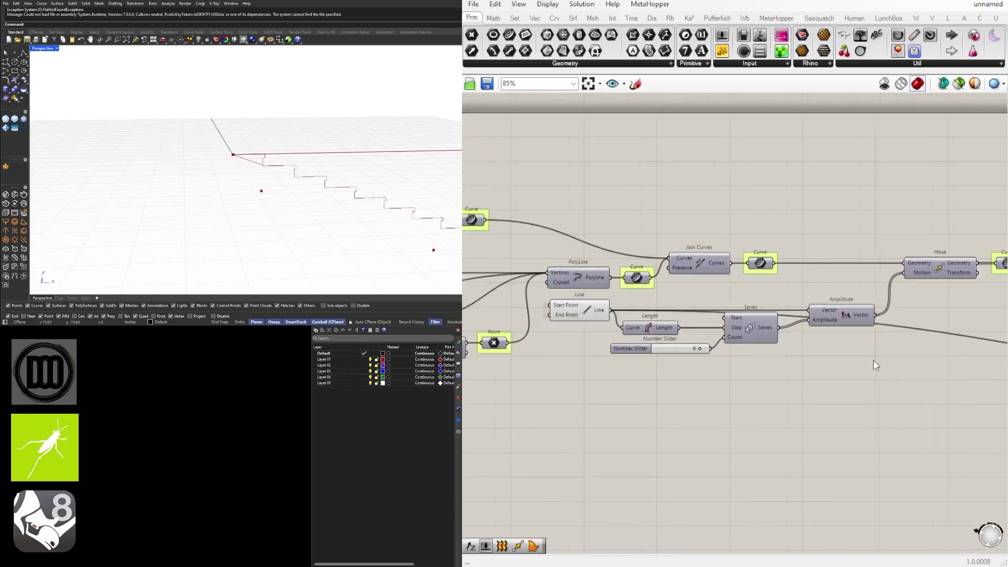
{"action": "double_click", "coordinate": [740, 352]}
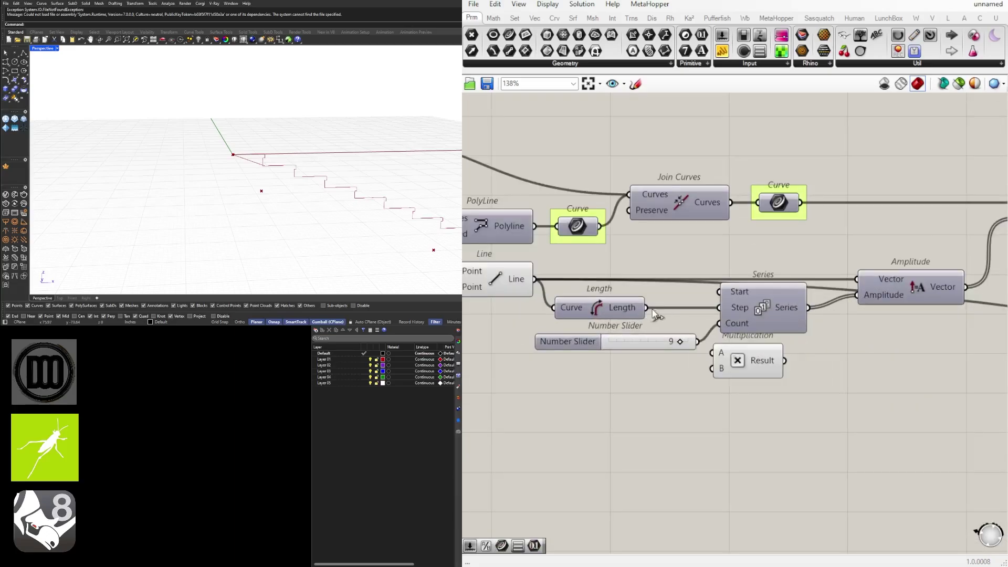
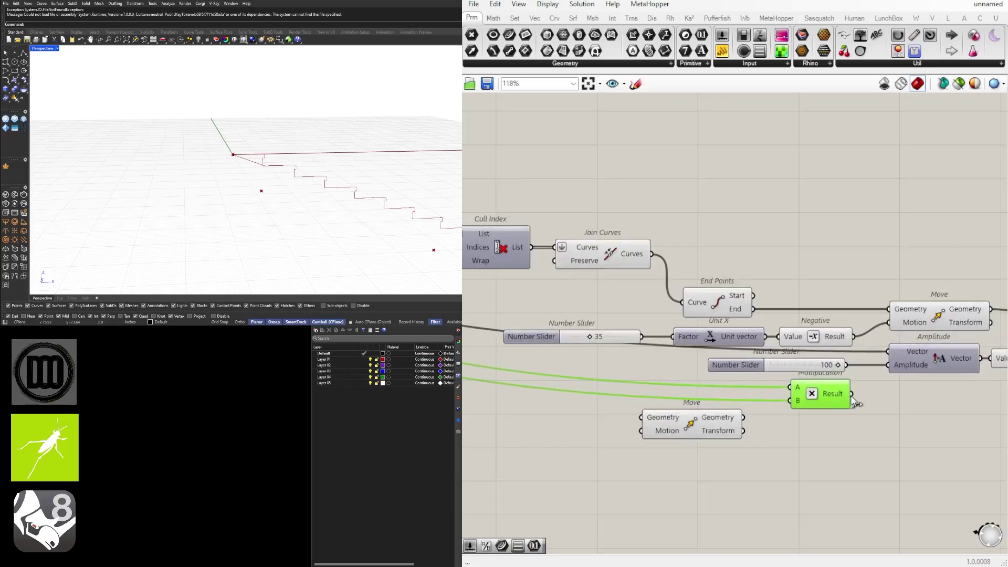
{"action": "right_click_drag", "start_coordinate": [742, 381], "coordinate": [676, 360]}
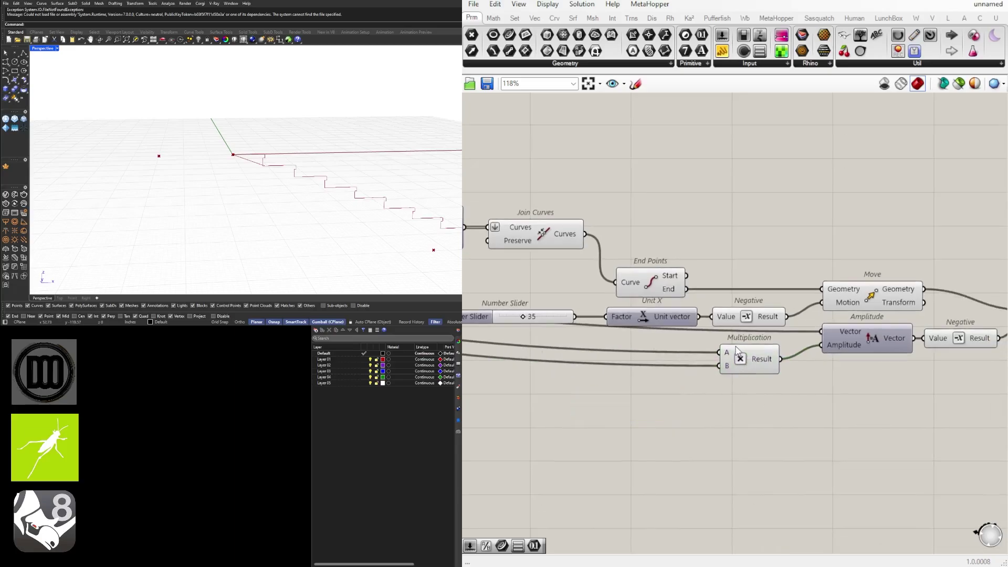
Step: Set the wires entering both Multiplication inputs and the second Amplitude's Vector input to hidden
{"action": "right_click", "coordinate": [722, 352]}
{"action": "mouse_move", "coordinate": [764, 383]}
{"action": "left_click", "coordinate": [904, 410]}
{"action": "right_click", "coordinate": [723, 365]}
{"action": "left_click", "coordinate": [904, 410]}
{"action": "right_click_drag", "start_coordinate": [823, 399], "coordinate": [772, 400]}
{"action": "right_click", "coordinate": [784, 331]}
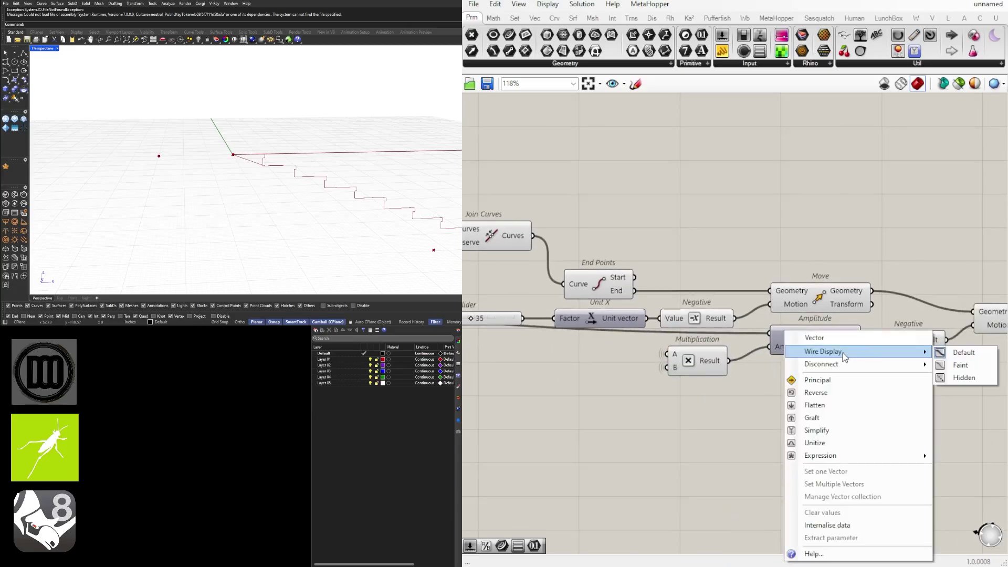
{"action": "left_click", "coordinate": [960, 388]}
Step: Add a Unit Z driven by a Number Slider at 35 with a Negative after it, and duplicate the second Move beside them
{"action": "right_click_drag", "start_coordinate": [884, 399], "coordinate": [627, 397]}
{"action": "left_click", "coordinate": [756, 315]}
{"action": "scroll", "coordinate": [288, 172], "scroll_direction": "down", "scroll_amount": 5}
{"action": "right_click_drag", "start_coordinate": [284, 174], "coordinate": [286, 180]}
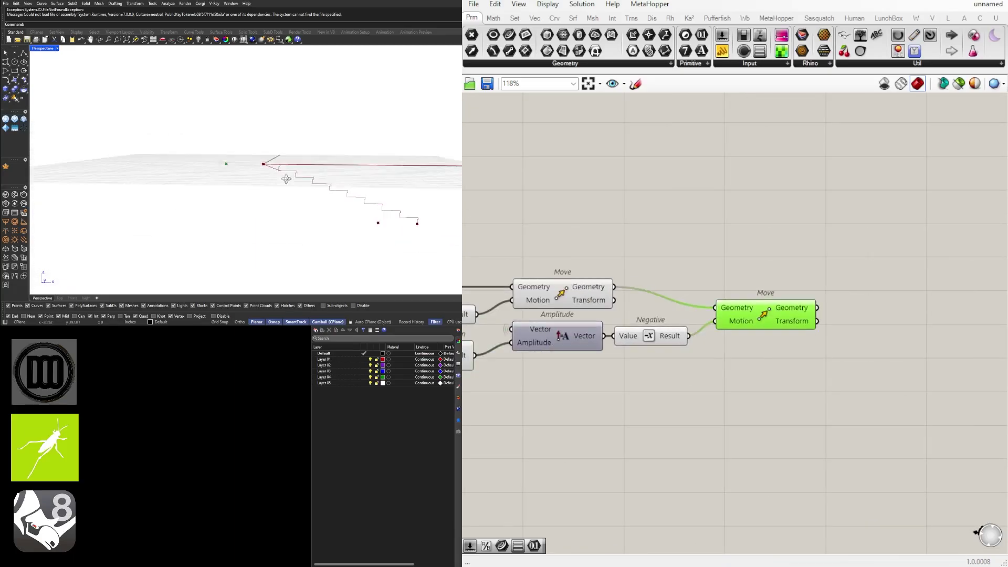
{"action": "scroll", "coordinate": [770, 339], "scroll_direction": "down", "scroll_amount": 3}
{"action": "right_click_drag", "start_coordinate": [472, 340], "coordinate": [648, 350]}
{"action": "scroll", "coordinate": [648, 350], "scroll_direction": "up", "scroll_amount": 3}
{"action": "left_click", "coordinate": [584, 313]}
{"action": "right_click_drag", "start_coordinate": [688, 306], "coordinate": [777, 379]}
{"action": "left_click", "coordinate": [723, 339]}
{"action": "double_click", "coordinate": [741, 419]}
{"action": "left_click_drag", "start_coordinate": [760, 364], "coordinate": [803, 414], "text": "alt"}
{"action": "type", "text": "z"}
{"action": "key", "text": "Return"}
{"action": "left_click", "coordinate": [869, 386]}
{"action": "right_click_drag", "start_coordinate": [963, 346], "coordinate": [932, 347]}
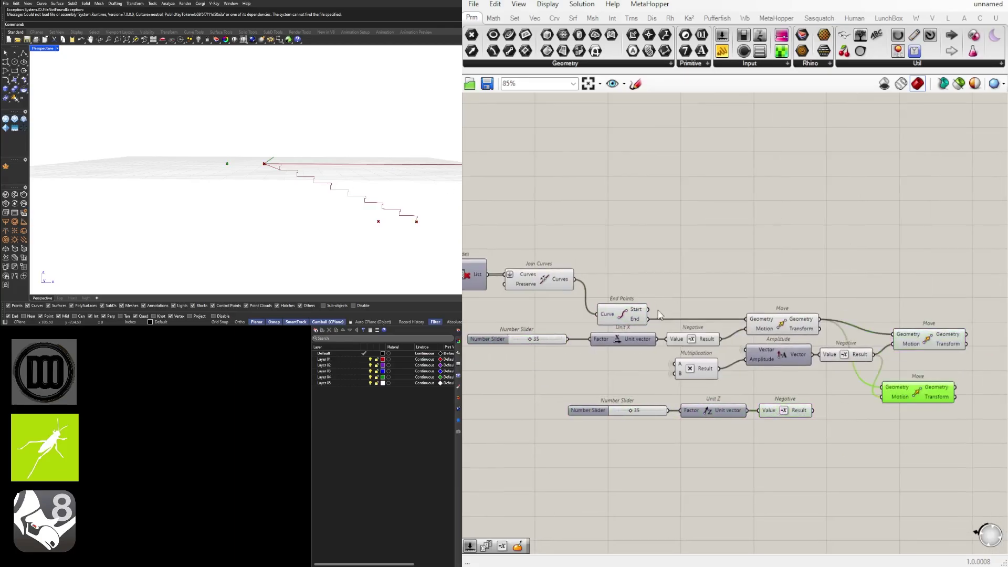
Step: Wire the copied Move to shift the End Points' Start by the negated Unit Z vector, with its Geometry wire hidden
{"action": "right_click_drag", "start_coordinate": [628, 414], "coordinate": [568, 427]}
{"action": "left_click_drag", "start_coordinate": [496, 401], "coordinate": [717, 413]}
{"action": "left_click_drag", "start_coordinate": [857, 406], "coordinate": [797, 406]}
{"action": "right_click", "coordinate": [776, 400]}
{"action": "left_click", "coordinate": [947, 408]}
{"action": "left_click", "coordinate": [924, 359]}
{"action": "scroll", "coordinate": [818, 399], "scroll_direction": "up", "scroll_amount": 1}
{"action": "scroll", "coordinate": [551, 425], "scroll_direction": "up", "scroll_amount": 1}
{"action": "scroll", "coordinate": [751, 435], "scroll_direction": "down", "scroll_amount": 2}
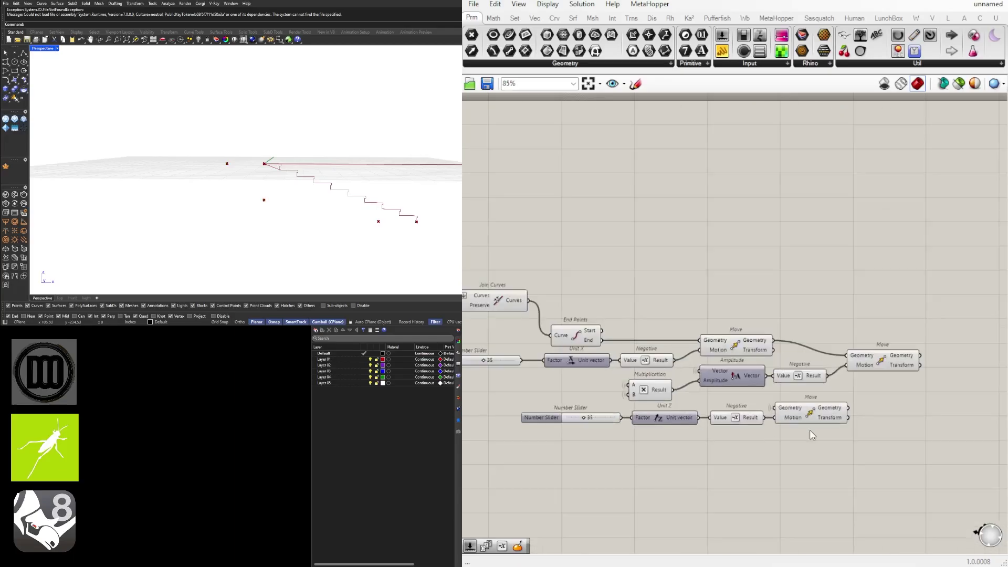
Step: Add a Line component running from the first Move's geometry to the second Move's geometry
{"action": "left_click_drag", "start_coordinate": [892, 456], "coordinate": [706, 418]}
{"action": "scroll", "coordinate": [891, 385], "scroll_direction": "up", "scroll_amount": 2}
{"action": "left_click", "coordinate": [901, 358]}
{"action": "scroll", "coordinate": [738, 371], "scroll_direction": "down", "scroll_amount": 2}
{"action": "double_click", "coordinate": [771, 294]}
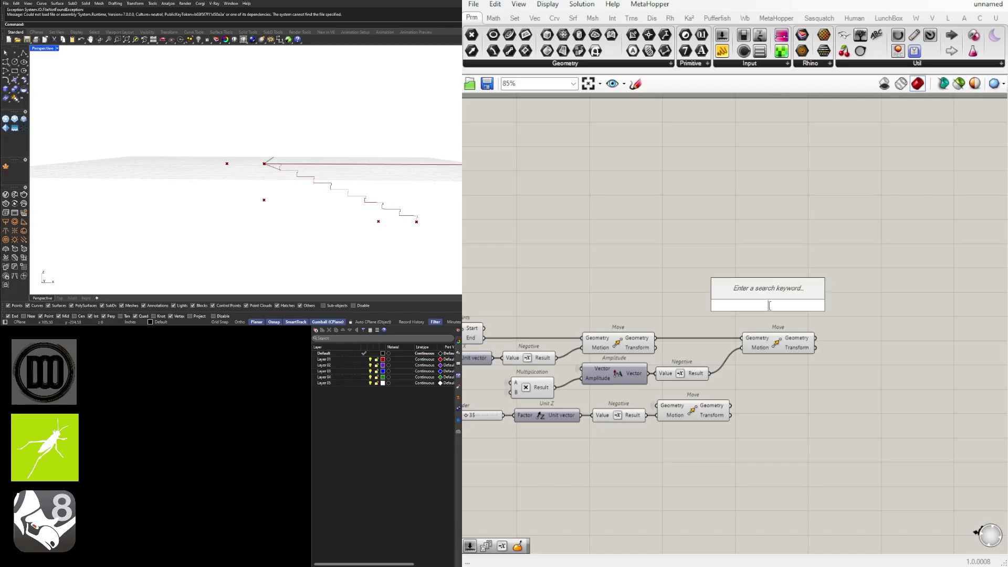
{"action": "type", "text": "li"}
{"action": "scroll", "coordinate": [754, 221], "scroll_direction": "up", "scroll_amount": 3}
{"action": "left_click", "coordinate": [737, 281]}
{"action": "scroll", "coordinate": [653, 335], "scroll_direction": "up", "scroll_amount": 1}
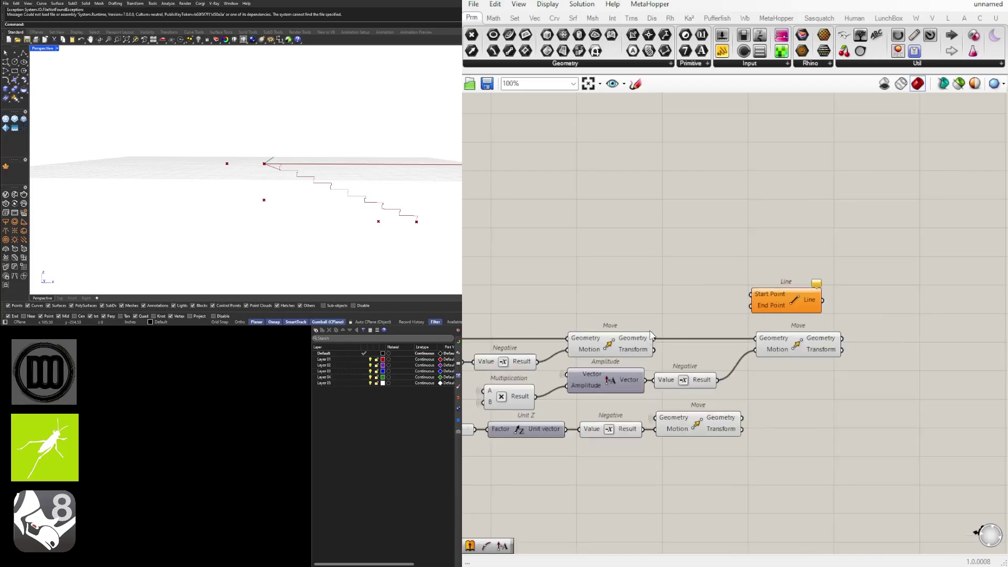
{"action": "left_click_drag", "start_coordinate": [773, 295], "coordinate": [847, 330]}
{"action": "left_click_drag", "start_coordinate": [804, 348], "coordinate": [780, 379]}
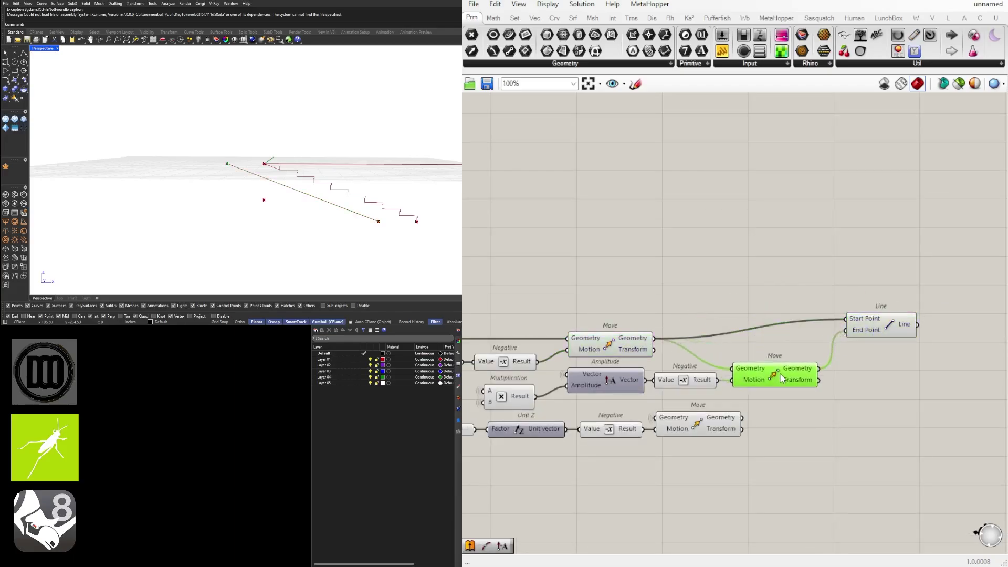
Step: Set the wires entering the new Line's Start Point and End Point to hidden
{"action": "right_click_drag", "start_coordinate": [889, 362], "coordinate": [813, 368]}
{"action": "scroll", "coordinate": [812, 369], "scroll_direction": "up", "scroll_amount": 2}
{"action": "scroll", "coordinate": [690, 300], "scroll_direction": "down", "scroll_amount": 1}
{"action": "right_click", "coordinate": [742, 330]}
{"action": "mouse_move", "coordinate": [771, 365]}
{"action": "left_click", "coordinate": [920, 392]}
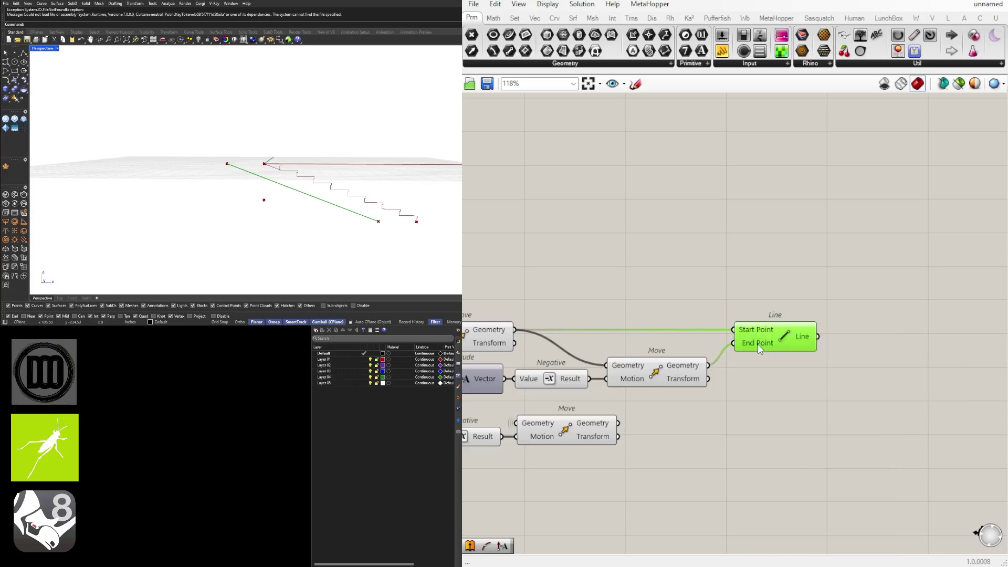
{"action": "right_click", "coordinate": [756, 340]}
{"action": "left_click", "coordinate": [926, 399]}
{"action": "left_click", "coordinate": [899, 410]}
{"action": "right_click_drag", "start_coordinate": [900, 409], "coordinate": [937, 390]}
{"action": "scroll", "coordinate": [937, 390], "scroll_direction": "down", "scroll_amount": 2}
Step: Duplicate the Line below and connect it from the End Points' Start to the Unit Z Move's geometry
{"action": "left_click_drag", "start_coordinate": [832, 340], "coordinate": [830, 406], "text": "alt"}
{"action": "left_click", "coordinate": [727, 398]}
{"action": "scroll", "coordinate": [727, 397], "scroll_direction": "up", "scroll_amount": 1}
{"action": "left_click_drag", "start_coordinate": [871, 401], "coordinate": [875, 391]}
{"action": "left_click", "coordinate": [602, 324]}
{"action": "left_click", "coordinate": [764, 354]}
{"action": "right_click_drag", "start_coordinate": [589, 367], "coordinate": [718, 364]}
{"action": "right_click_drag", "start_coordinate": [963, 386], "coordinate": [787, 376]}
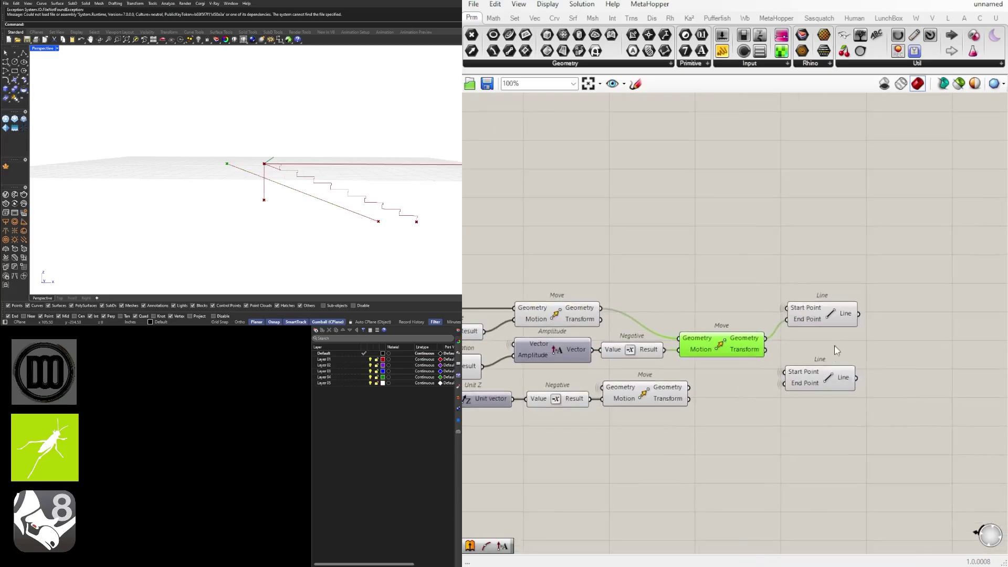
Step: Straighten the layout of the two Lines, the second Amplitude and the Multiplication component
{"action": "left_click_drag", "start_coordinate": [817, 313], "coordinate": [816, 332]}
{"action": "left_click_drag", "start_coordinate": [813, 377], "coordinate": [814, 381]}
{"action": "left_click", "coordinate": [725, 417]}
{"action": "scroll", "coordinate": [539, 385], "scroll_direction": "down", "scroll_amount": 1}
{"action": "right_click_drag", "start_coordinate": [540, 385], "coordinate": [706, 359]}
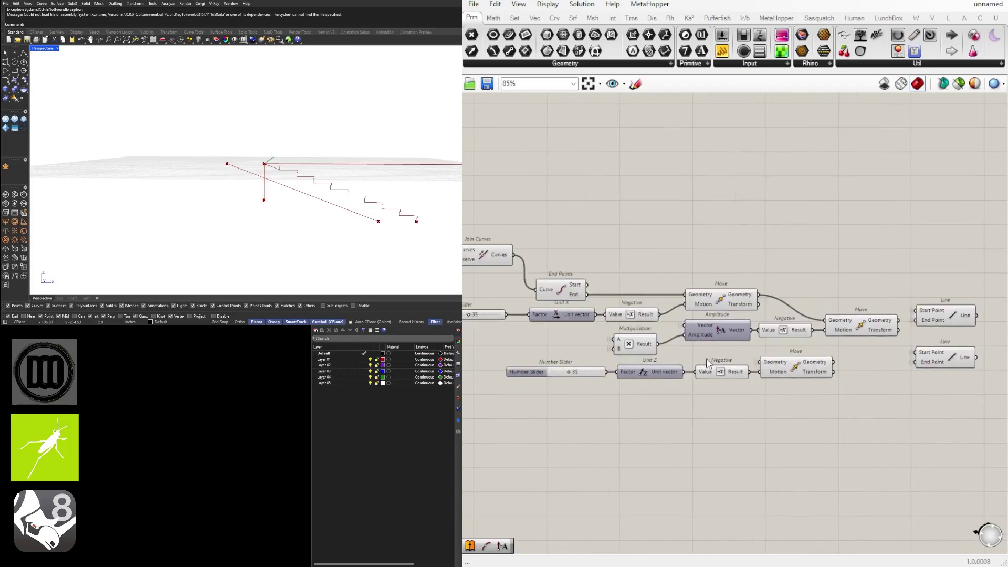
{"action": "left_click_drag", "start_coordinate": [705, 328], "coordinate": [705, 329]}
{"action": "scroll", "coordinate": [706, 330], "scroll_direction": "up", "scroll_amount": 3}
{"action": "left_click_drag", "start_coordinate": [708, 331], "coordinate": [709, 345]}
{"action": "left_click_drag", "start_coordinate": [586, 348], "coordinate": [590, 348]}
{"action": "scroll", "coordinate": [735, 336], "scroll_direction": "down", "scroll_amount": 2}
{"action": "right_click_drag", "start_coordinate": [734, 336], "coordinate": [609, 336]}
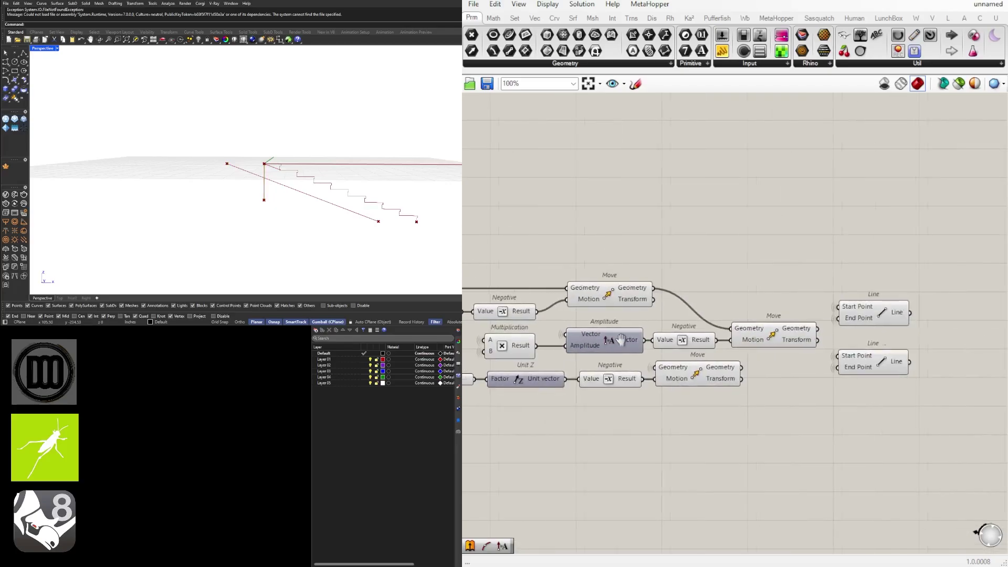
Step: Add a Curve | Curve intersection and connect the two new Lines as Curve A and Curve B
{"action": "left_click", "coordinate": [865, 358]}
{"action": "right_click_drag", "start_coordinate": [867, 314], "coordinate": [697, 323]}
{"action": "left_click", "coordinate": [734, 311], "text": "shift"}
{"action": "left_click", "coordinate": [612, 18]}
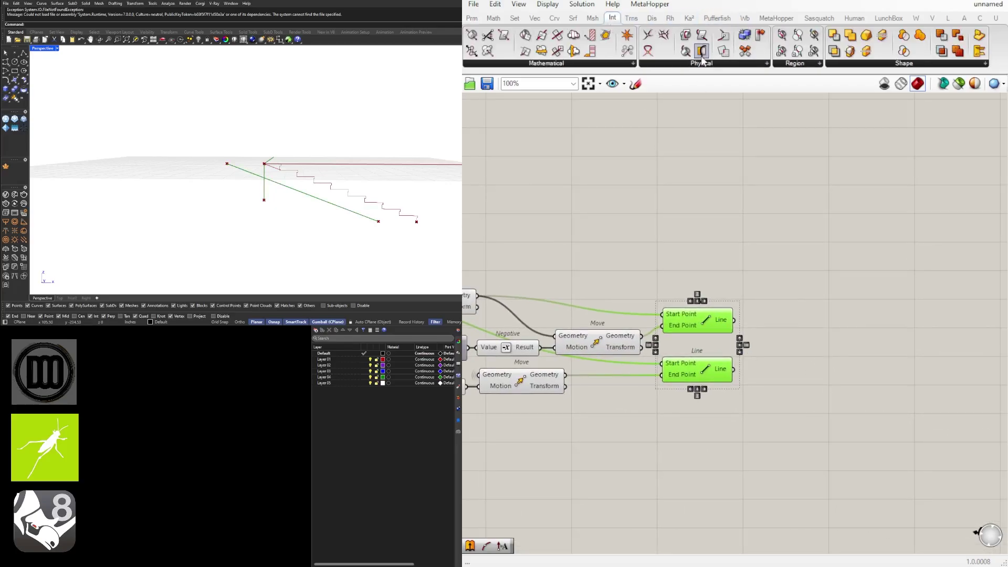
{"action": "left_click", "coordinate": [839, 339]}
{"action": "scroll", "coordinate": [760, 332], "scroll_direction": "up", "scroll_amount": 3}
{"action": "left_click_drag", "start_coordinate": [717, 313], "coordinate": [823, 331]}
{"action": "left_click_drag", "start_coordinate": [717, 392], "coordinate": [814, 366]}
Step: Add a Point container fed by the Points output of the Curve | Curve intersection
{"action": "right_click_drag", "start_coordinate": [969, 343], "coordinate": [902, 339]}
{"action": "double_click", "coordinate": [901, 335]}
{"action": "type", "text": "point"}
{"action": "left_click", "coordinate": [869, 323]}
{"action": "left_click_drag", "start_coordinate": [800, 333], "coordinate": [875, 334]}
{"action": "left_click_drag", "start_coordinate": [911, 336], "coordinate": [869, 340]}
Step: Turn off the preview of both Lines, the Curve | Curve intersection, and the second and third Move components
{"action": "left_click_drag", "start_coordinate": [666, 389], "coordinate": [618, 271]}
{"action": "middle_click", "coordinate": [618, 272]}
{"action": "left_click", "coordinate": [655, 235]}
{"action": "right_click_drag", "start_coordinate": [610, 299], "coordinate": [779, 297]}
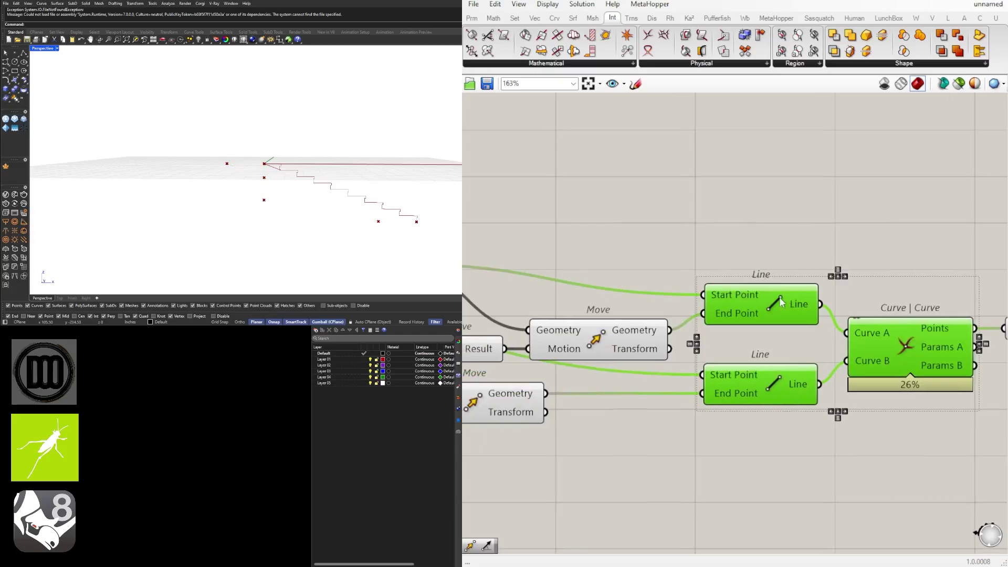
{"action": "left_click", "coordinate": [778, 310]}
{"action": "middle_click", "coordinate": [780, 312]}
{"action": "left_click", "coordinate": [816, 276]}
{"action": "middle_click", "coordinate": [667, 362]}
{"action": "left_click", "coordinate": [702, 330]}
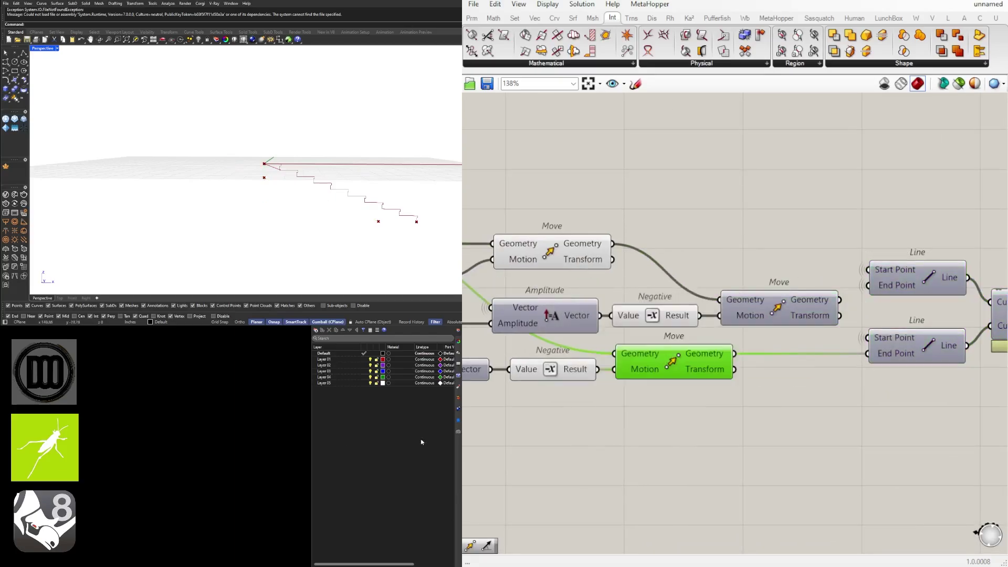
Step: Set the Number Slider feeding Unit Z to 32
{"action": "scroll", "coordinate": [562, 343], "scroll_direction": "down", "scroll_amount": 1}
{"action": "left_click", "coordinate": [551, 347]}
{"action": "right_click_drag", "start_coordinate": [551, 346], "coordinate": [834, 367]}
{"action": "scroll", "coordinate": [635, 385], "scroll_direction": "up", "scroll_amount": 3}
{"action": "left_click_drag", "start_coordinate": [629, 384], "coordinate": [633, 385]}
{"action": "scroll", "coordinate": [735, 393], "scroll_direction": "down", "scroll_amount": 4}
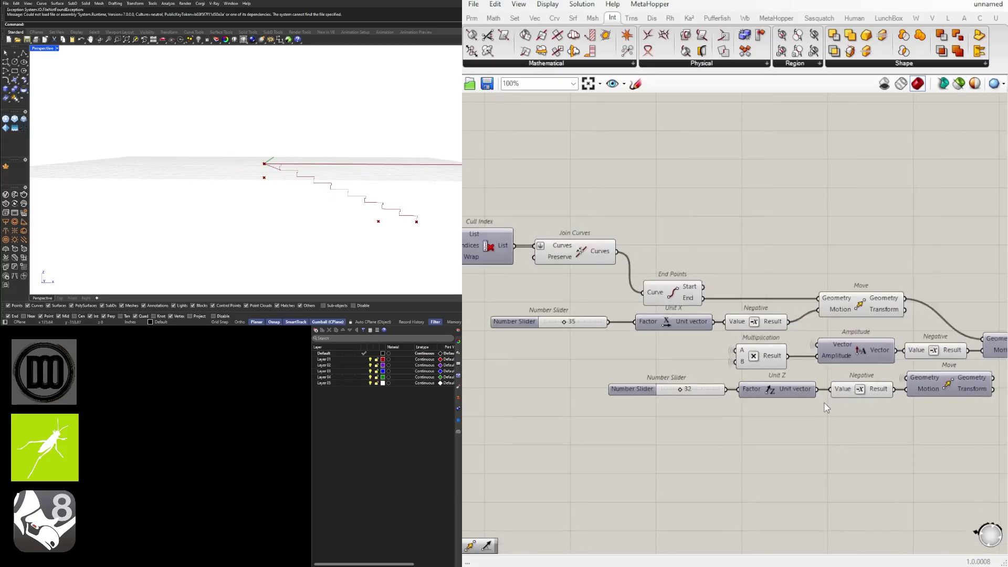
Step: Drive Unit Z from the Unit X Number Slider instead of its own and set the shared slider to 28
{"action": "scroll", "coordinate": [826, 407], "scroll_direction": "up", "scroll_amount": 1}
{"action": "right_click_drag", "start_coordinate": [644, 389], "coordinate": [816, 382]}
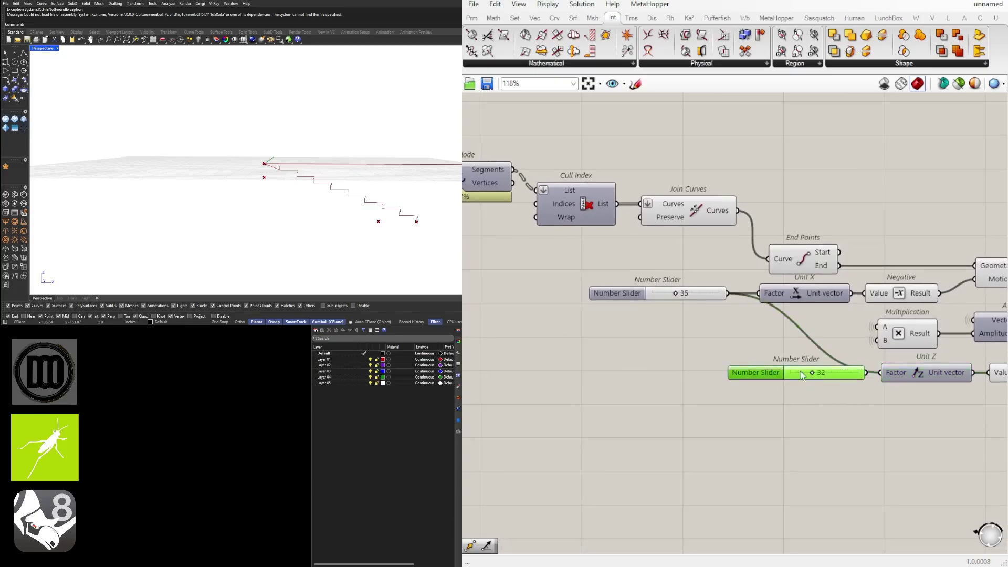
{"action": "scroll", "coordinate": [677, 294], "scroll_direction": "up", "scroll_amount": 3}
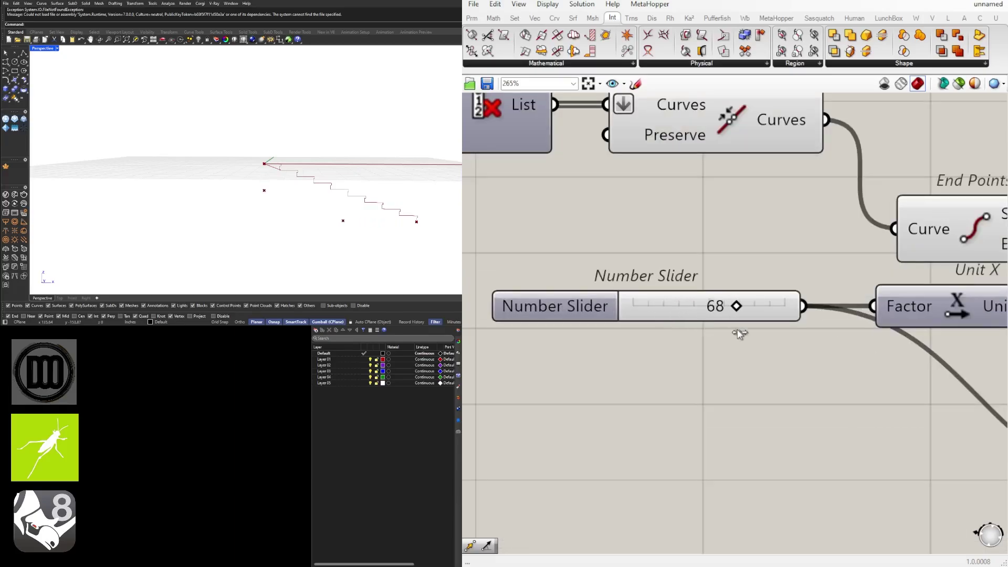
{"action": "left_click_drag", "start_coordinate": [673, 335], "coordinate": [678, 336]}
{"action": "scroll", "coordinate": [674, 337], "scroll_direction": "down", "scroll_amount": 8}
Step: Turn off the preview of the Line component that feeds Length
{"action": "right_click_drag", "start_coordinate": [672, 315], "coordinate": [907, 308]}
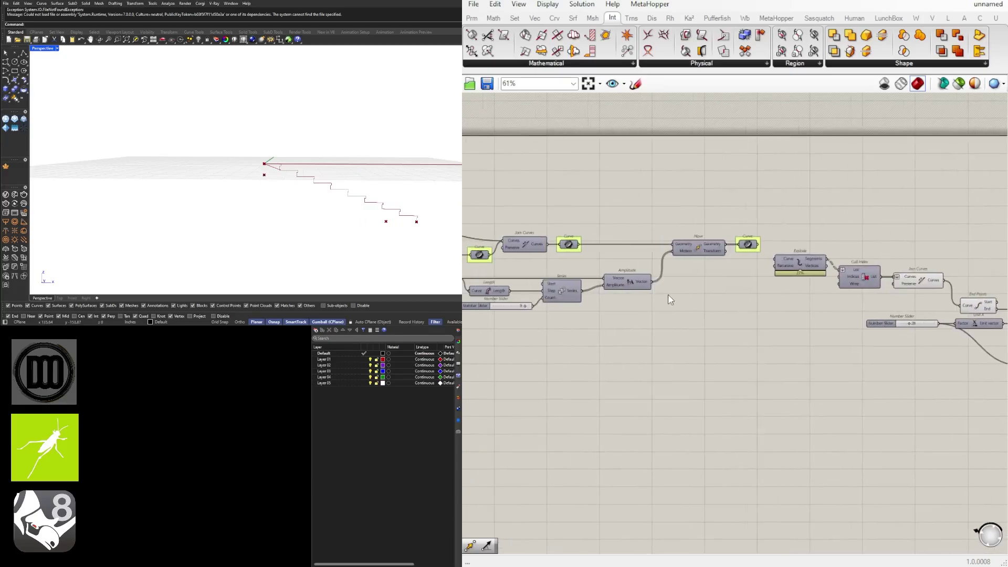
{"action": "right_click_drag", "start_coordinate": [561, 286], "coordinate": [940, 286]}
{"action": "scroll", "coordinate": [816, 273], "scroll_direction": "up", "scroll_amount": 1}
{"action": "left_click", "coordinate": [817, 273]}
{"action": "scroll", "coordinate": [846, 259], "scroll_direction": "down", "scroll_amount": 1}
{"action": "right_click_drag", "start_coordinate": [846, 259], "coordinate": [669, 291]}
{"action": "scroll", "coordinate": [509, 269], "scroll_direction": "up", "scroll_amount": 2}
{"action": "left_click", "coordinate": [666, 286]}
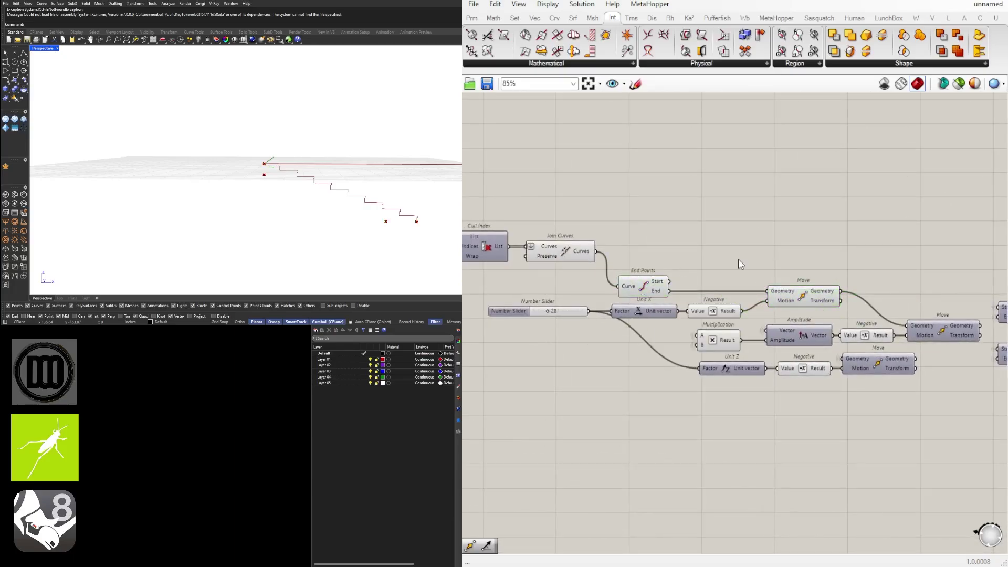
Step: Duplicate the upper Point container feeding the PolyLine, keeping its input connection, and place the copy above the End Points component
{"action": "right_click_drag", "start_coordinate": [566, 257], "coordinate": [721, 263]}
{"action": "scroll", "coordinate": [722, 263], "scroll_direction": "down", "scroll_amount": 1}
{"action": "scroll", "coordinate": [580, 227], "scroll_direction": "down", "scroll_amount": 2}
{"action": "right_click_drag", "start_coordinate": [580, 227], "coordinate": [943, 241]}
{"action": "scroll", "coordinate": [566, 223], "scroll_direction": "up", "scroll_amount": 3}
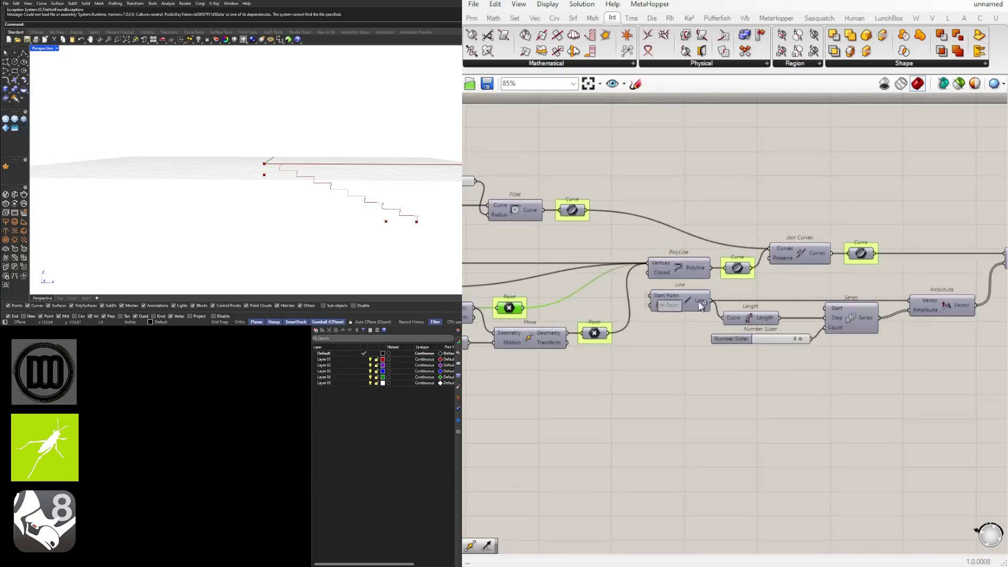
{"action": "left_click_drag", "start_coordinate": [511, 306], "coordinate": [799, 309], "text": "alt"}
{"action": "right_click_drag", "start_coordinate": [997, 302], "coordinate": [741, 328]}
{"action": "scroll", "coordinate": [997, 310], "scroll_direction": "up", "scroll_amount": 1}
{"action": "left_click_drag", "start_coordinate": [798, 309], "coordinate": [849, 336], "text": "alt"}
{"action": "left_click", "coordinate": [811, 370]}
{"action": "right_click_drag", "start_coordinate": [825, 363], "coordinate": [690, 361]}
{"action": "scroll", "coordinate": [690, 361], "scroll_direction": "up", "scroll_amount": 1}
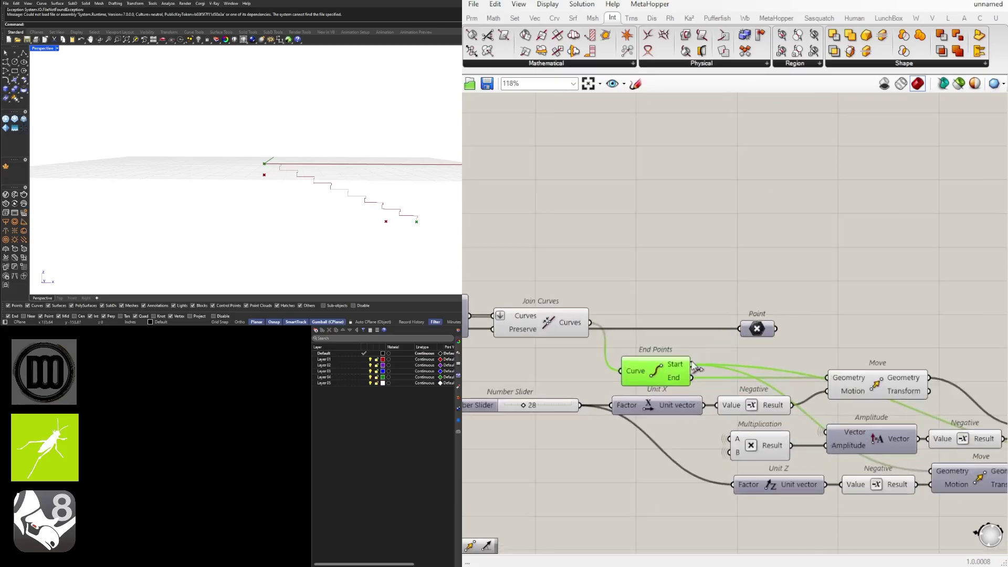
Step: Feed the copied Point container from the Start output of End Points, move it to the right and group it
{"action": "left_click_drag", "start_coordinate": [691, 363], "coordinate": [739, 329]}
{"action": "left_click_drag", "start_coordinate": [756, 329], "coordinate": [900, 322]}
{"action": "right_click_drag", "start_coordinate": [900, 322], "coordinate": [803, 322]}
{"action": "scroll", "coordinate": [803, 322], "scroll_direction": "up", "scroll_amount": 1}
{"action": "middle_click", "coordinate": [803, 322]}
{"action": "key", "text": "ctrl+g"}
{"action": "left_click_drag", "start_coordinate": [592, 314], "coordinate": [497, 382]}
{"action": "middle_click", "coordinate": [570, 332]}
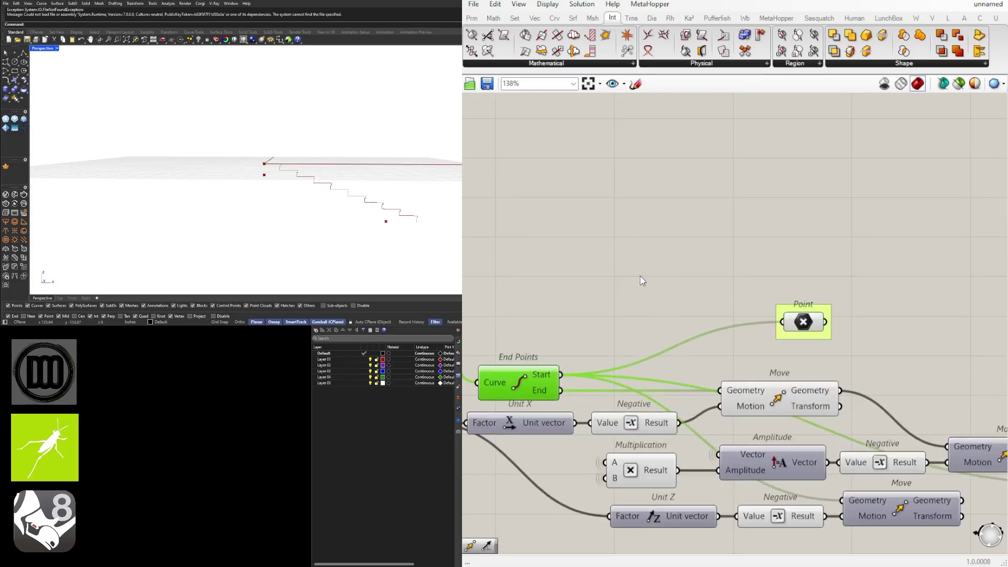
Step: Group the Point container fed by the End output, align it with the Start container and hide both input wires
{"action": "scroll", "coordinate": [650, 282], "scroll_direction": "down", "scroll_amount": 2}
{"action": "left_click", "coordinate": [763, 315]}
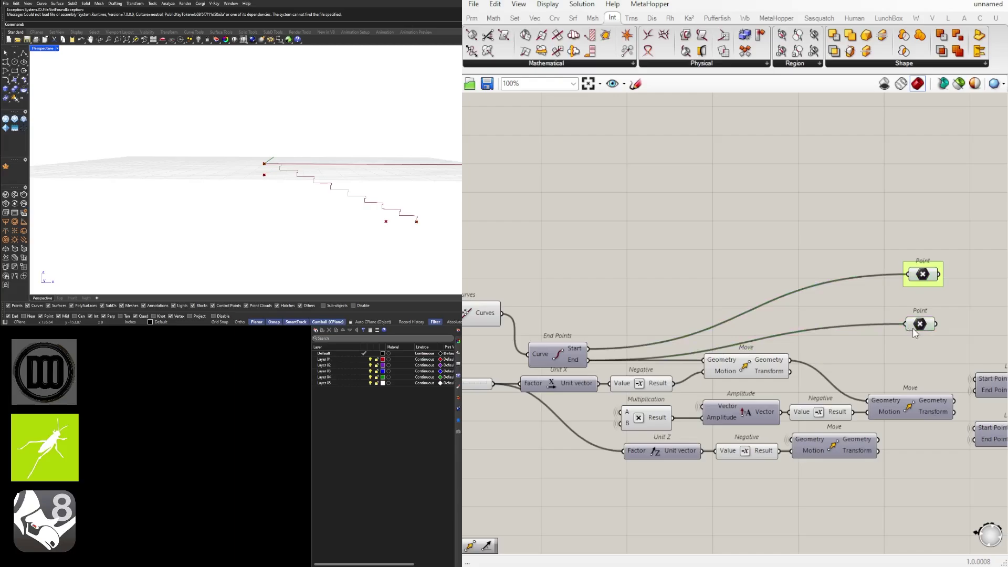
{"action": "left_click", "coordinate": [864, 325]}
{"action": "key", "text": "ctrl+g"}
{"action": "right_click_drag", "start_coordinate": [912, 330], "coordinate": [864, 301]}
{"action": "right_click", "coordinate": [863, 318]}
{"action": "right_click", "coordinate": [868, 273]}
{"action": "left_click", "coordinate": [1007, 356]}
{"action": "left_click", "coordinate": [906, 306]}
{"action": "left_click_drag", "start_coordinate": [828, 272], "coordinate": [825, 270]}
Step: Duplicate the End Point container just above itself and move the Start Point container up to make room
{"action": "right_click_drag", "start_coordinate": [924, 305], "coordinate": [723, 305]}
{"action": "scroll", "coordinate": [723, 305], "scroll_direction": "down", "scroll_amount": 2}
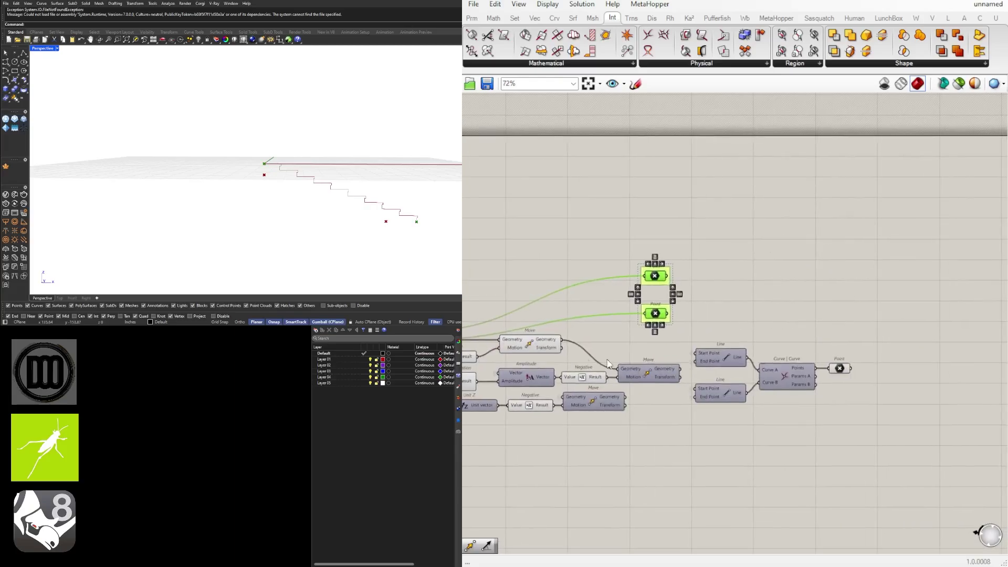
{"action": "left_click", "coordinate": [533, 343]}
{"action": "left_click_drag", "start_coordinate": [561, 338], "coordinate": [694, 352]}
{"action": "scroll", "coordinate": [606, 306], "scroll_direction": "up", "scroll_amount": 3}
{"action": "scroll", "coordinate": [689, 314], "scroll_direction": "up", "scroll_amount": 2}
{"action": "right_click_drag", "start_coordinate": [689, 314], "coordinate": [733, 350]}
{"action": "left_click_drag", "start_coordinate": [732, 350], "coordinate": [733, 310], "text": "alt"}
{"action": "left_click_drag", "start_coordinate": [730, 265], "coordinate": [730, 230]}
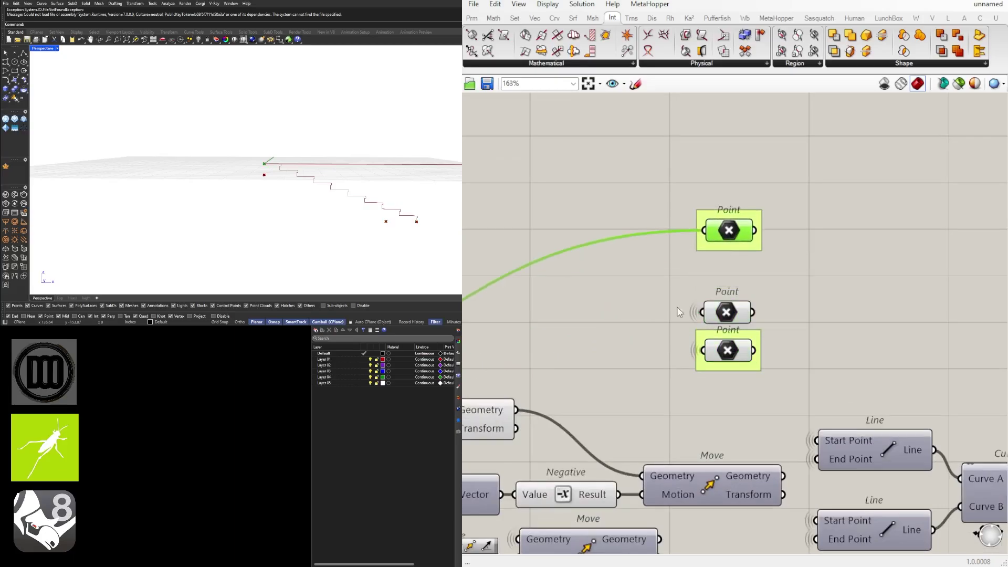
Step: Feed the copied Point container from the Geometry output of the first Move and group it
{"action": "right_click_drag", "start_coordinate": [730, 314], "coordinate": [840, 313]}
{"action": "left_click_drag", "start_coordinate": [625, 407], "coordinate": [812, 309]}
{"action": "key", "text": "ctrl+g"}
{"action": "left_click_drag", "start_coordinate": [836, 309], "coordinate": [838, 306]}
Step: Add a fourth Point container below the Start one, feed it from the Curve | Curve intersection Point and group it
{"action": "scroll", "coordinate": [886, 318], "scroll_direction": "down", "scroll_amount": 5}
{"action": "right_click_drag", "start_coordinate": [883, 326], "coordinate": [685, 329]}
{"action": "left_click_drag", "start_coordinate": [733, 350], "coordinate": [884, 280]}
{"action": "left_click", "coordinate": [915, 316]}
{"action": "right_click_drag", "start_coordinate": [879, 326], "coordinate": [807, 329]}
{"action": "scroll", "coordinate": [807, 330], "scroll_direction": "up", "scroll_amount": 3}
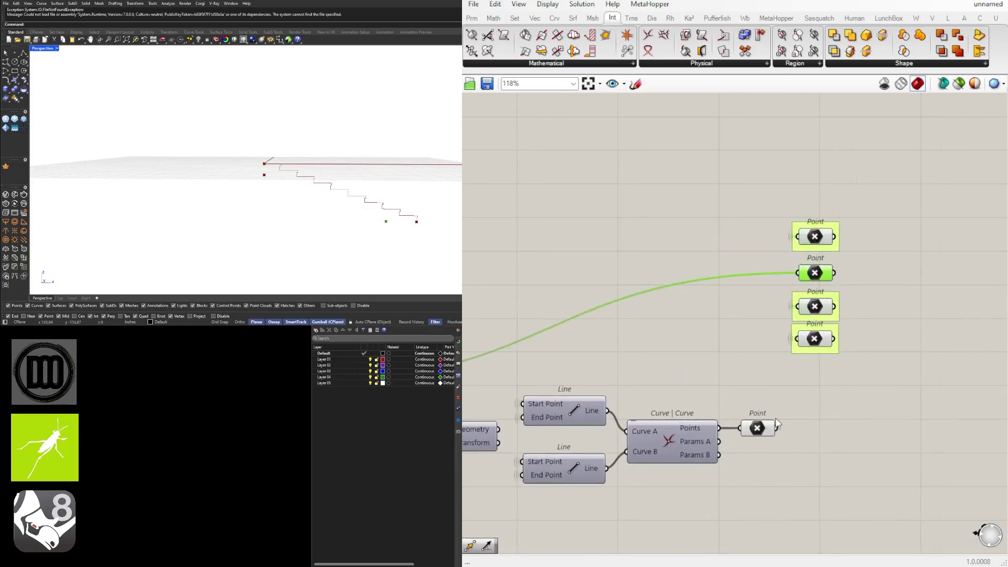
{"action": "scroll", "coordinate": [816, 278], "scroll_direction": "up", "scroll_amount": 2}
Step: Line up the four grouped Point containers in one evenly spaced column and turn off the intersection Point's preview
{"action": "left_click_drag", "start_coordinate": [791, 187], "coordinate": [868, 405]}
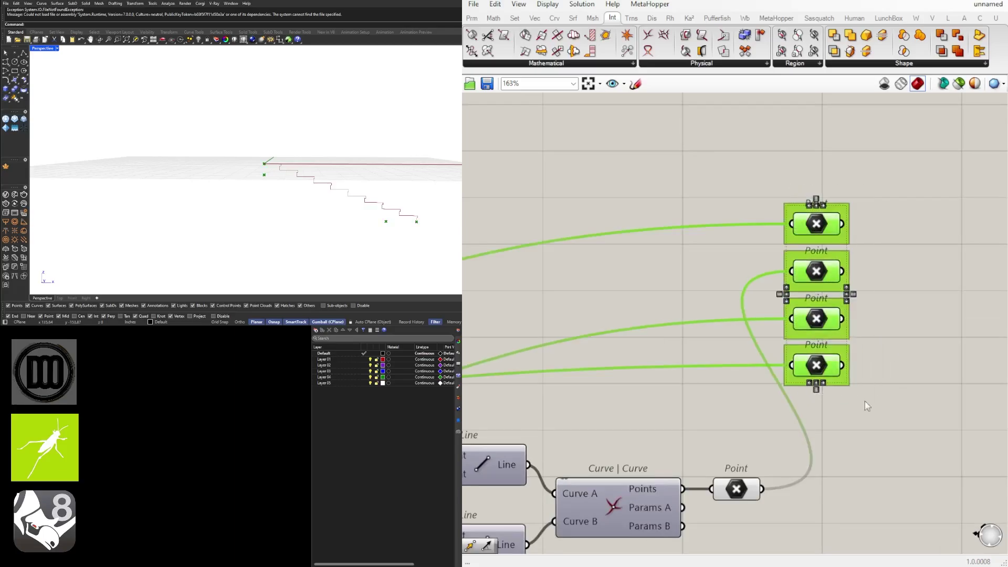
{"action": "left_click_drag", "start_coordinate": [824, 227], "coordinate": [937, 305]}
{"action": "left_click", "coordinate": [908, 248]}
{"action": "scroll", "coordinate": [850, 293], "scroll_direction": "down", "scroll_amount": 2}
{"action": "left_click_drag", "start_coordinate": [732, 498], "coordinate": [682, 433]}
{"action": "middle_click", "coordinate": [686, 400]}
{"action": "left_click", "coordinate": [720, 400]}
{"action": "left_click", "coordinate": [809, 350]}
{"action": "scroll", "coordinate": [829, 327], "scroll_direction": "up", "scroll_amount": 1}
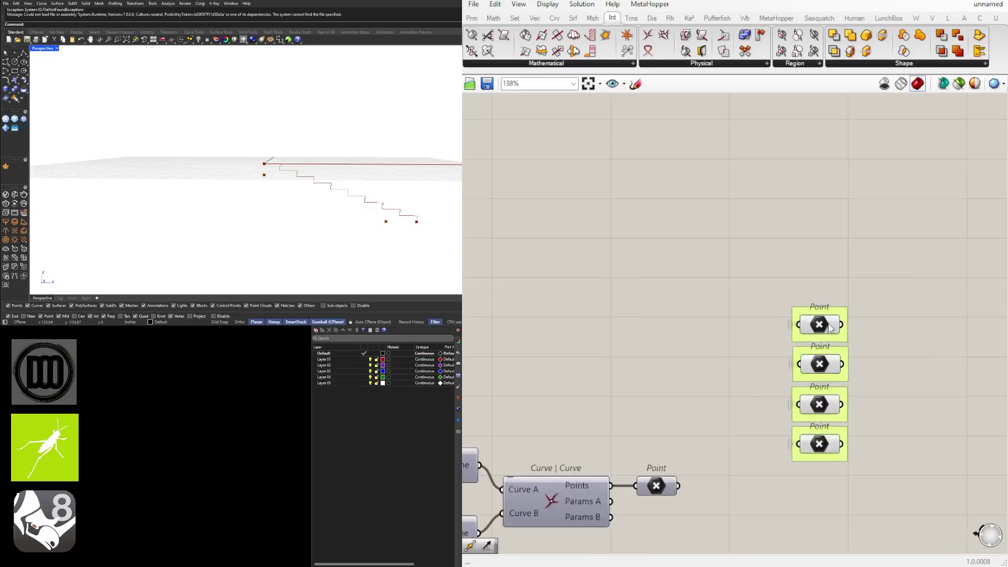
{"action": "left_click", "coordinate": [826, 402], "text": "shift"}
{"action": "left_click", "coordinate": [825, 442], "text": "shift"}
Step: Add a PolyLine component, feed its Vertices from the first two Point containers and flatten that input
{"action": "right_click_drag", "start_coordinate": [988, 362], "coordinate": [853, 356]}
{"action": "double_click", "coordinate": [853, 356]}
{"action": "type", "text": "polyl"}
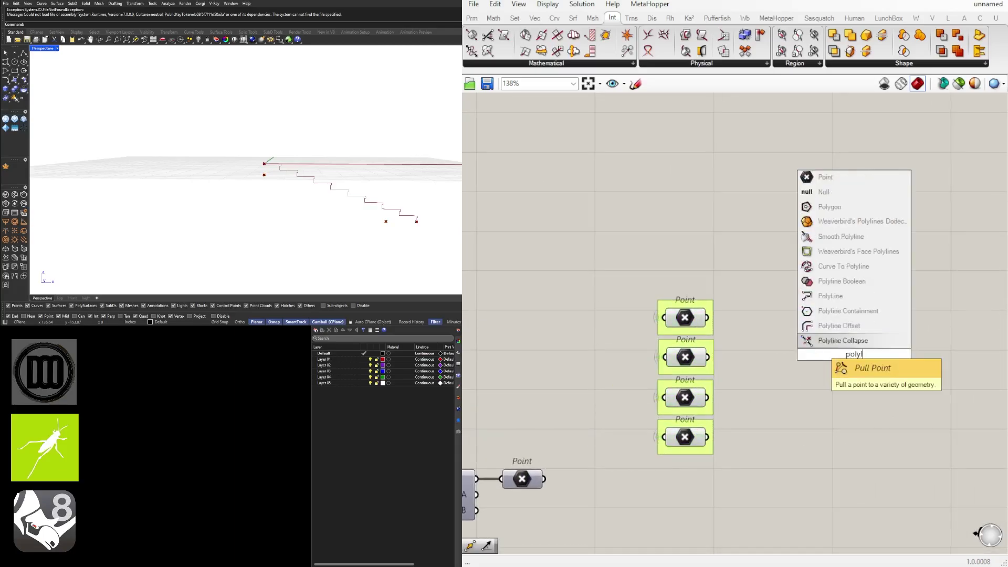
{"action": "key", "text": "Return"}
{"action": "scroll", "coordinate": [735, 325], "scroll_direction": "up", "scroll_amount": 2}
{"action": "left_click", "coordinate": [669, 313]}
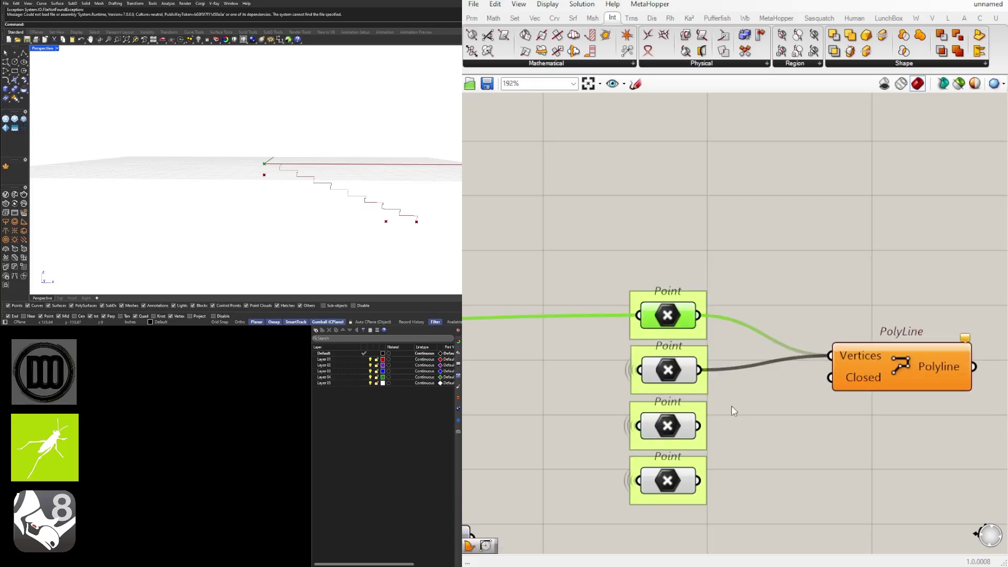
{"action": "right_click", "coordinate": [849, 357]}
{"action": "left_click", "coordinate": [871, 423]}
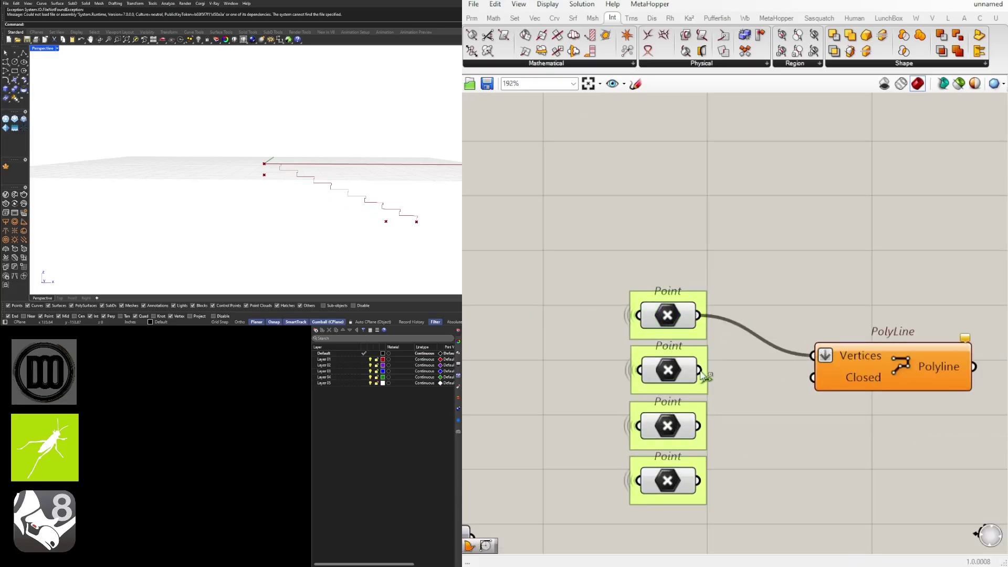
Step: Try to add the second Point container to the flattened Vertices input, and undo the PolyLine's connections
{"action": "left_click_drag", "start_coordinate": [699, 370], "coordinate": [949, 366], "text": "shift"}
{"action": "key", "text": "ctrl+z"}
{"action": "key", "text": "ctrl+z"}
{"action": "key", "text": "ctrl+z"}
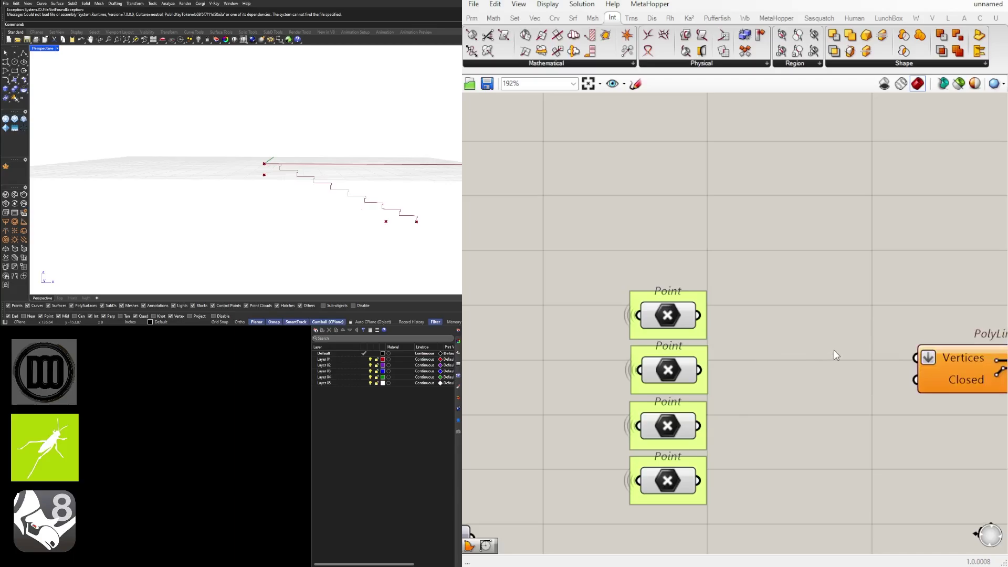
Step: Attach a Panel to each of the first two Point containers to inspect their data paths
{"action": "double_click", "coordinate": [834, 349]}
{"action": "type", "text": "//"}
{"action": "key", "text": "Return"}
{"action": "left_click_drag", "start_coordinate": [699, 316], "coordinate": [744, 349]}
{"action": "left_click_drag", "start_coordinate": [832, 302], "coordinate": [887, 209]}
{"action": "right_click_drag", "start_coordinate": [970, 363], "coordinate": [821, 370]}
{"action": "left_click_drag", "start_coordinate": [821, 369], "coordinate": [976, 374]}
{"action": "left_click_drag", "start_coordinate": [753, 214], "coordinate": [747, 353], "text": "alt"}
{"action": "key", "text": "ctrl+z"}
{"action": "left_click_drag", "start_coordinate": [823, 314], "coordinate": [742, 278]}
{"action": "left_click_drag", "start_coordinate": [712, 217], "coordinate": [716, 340]}
Step: Copy the Panel for the third and fourth Point containers and connect each copy to its container
{"action": "left_click_drag", "start_coordinate": [710, 376], "coordinate": [710, 455], "text": "alt"}
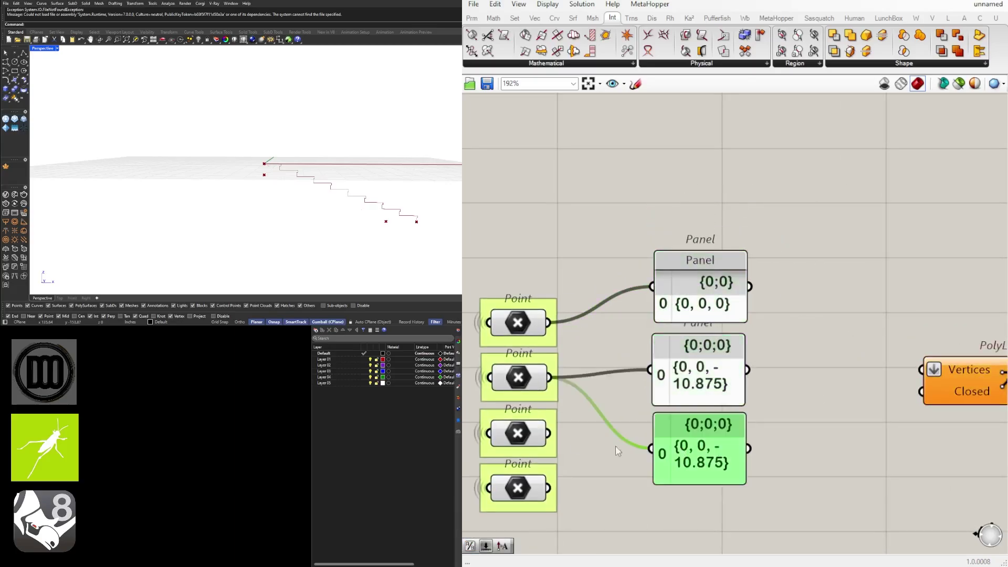
{"action": "left_click_drag", "start_coordinate": [548, 433], "coordinate": [652, 448]}
{"action": "right_click_drag", "start_coordinate": [714, 440], "coordinate": [723, 401]}
{"action": "left_click_drag", "start_coordinate": [724, 401], "coordinate": [724, 482], "text": "alt"}
{"action": "left_click_drag", "start_coordinate": [557, 450], "coordinate": [661, 490]}
{"action": "scroll", "coordinate": [786, 405], "scroll_direction": "down", "scroll_amount": 2}
{"action": "left_click", "coordinate": [823, 408]}
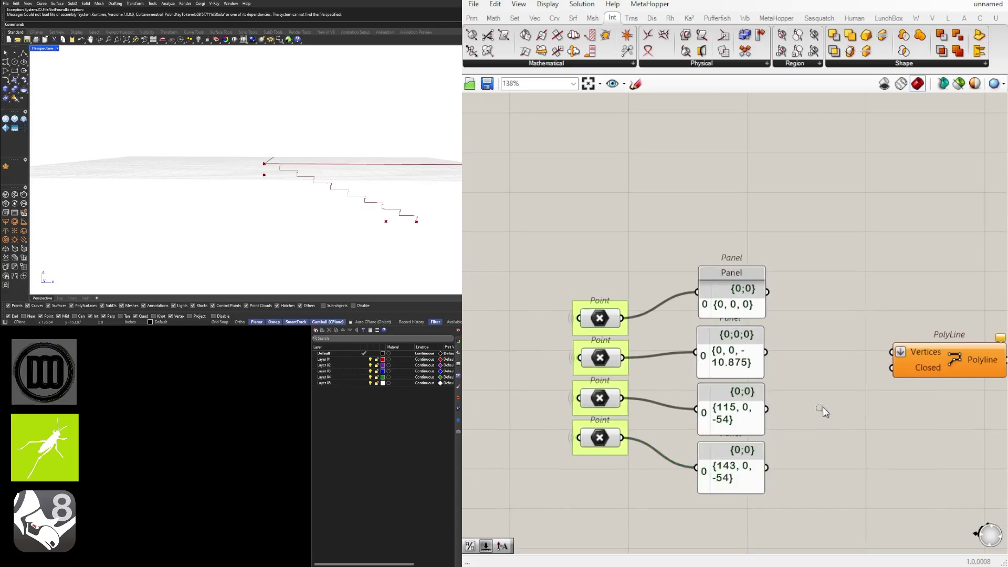
Step: Add a Graft Tree for the second Point container and try feeding grafted and ungrafted points into the PolyLine's Vertices
{"action": "left_click", "coordinate": [821, 356]}
{"action": "type", "text": "graft"}
{"action": "key", "text": "Return"}
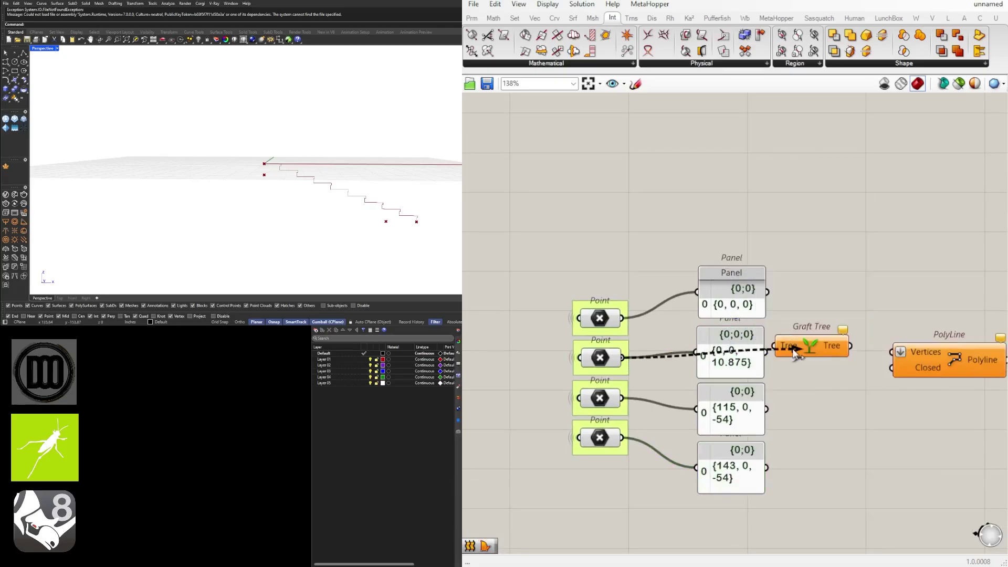
{"action": "left_click_drag", "start_coordinate": [853, 357], "coordinate": [894, 352], "text": "shift"}
{"action": "left_click", "coordinate": [912, 354]}
{"action": "scroll", "coordinate": [851, 376], "scroll_direction": "up", "scroll_amount": 1}
{"action": "left_click_drag", "start_coordinate": [752, 415], "coordinate": [912, 343], "text": "shift"}
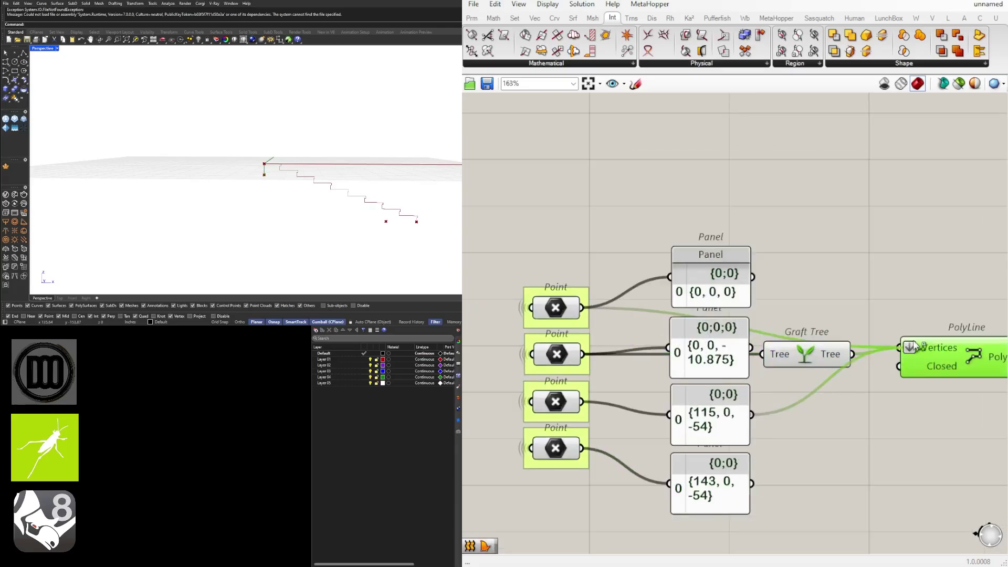
{"action": "key", "text": "ctrl+z"}
{"action": "key", "text": "ctrl+z"}
{"action": "key", "text": "ctrl+z"}
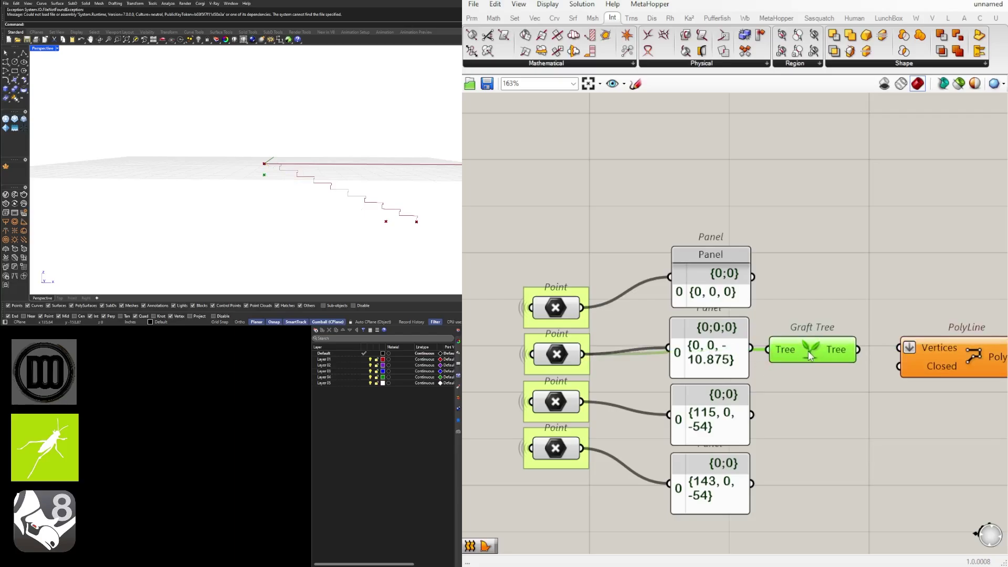
Step: Copy the Graft Tree component for the third and fourth Point containers
{"action": "left_click_drag", "start_coordinate": [810, 355], "coordinate": [815, 419], "text": "alt"}
{"action": "left_click_drag", "start_coordinate": [582, 402], "coordinate": [605, 406]}
{"action": "left_click_drag", "start_coordinate": [822, 408], "coordinate": [772, 461], "text": "alt"}
{"action": "scroll", "coordinate": [771, 461], "scroll_direction": "down", "scroll_amount": 2}
{"action": "right_click_drag", "start_coordinate": [787, 452], "coordinate": [709, 428]}
Step: Move the four Panels beyond the Graft Tree components to check the grafted data, and delete the Panels
{"action": "left_click_drag", "start_coordinate": [839, 362], "coordinate": [994, 362]}
{"action": "left_click_drag", "start_coordinate": [655, 499], "coordinate": [641, 300]}
{"action": "left_click_drag", "start_coordinate": [649, 290], "coordinate": [839, 290]}
{"action": "left_click_drag", "start_coordinate": [754, 357], "coordinate": [804, 306]}
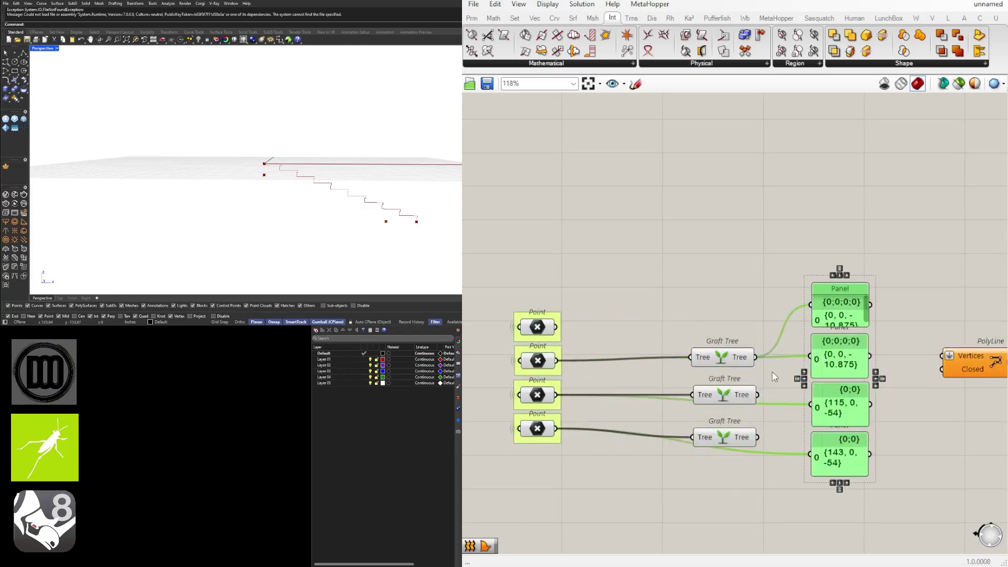
{"action": "right_click_drag", "start_coordinate": [914, 459], "coordinate": [847, 444]}
{"action": "key", "text": "Delete"}
Step: Try feeding the first Point and the grafted points into the PolyLine, and delete the Graft Trees and the PolyLine
{"action": "left_click_drag", "start_coordinate": [488, 312], "coordinate": [785, 312]}
{"action": "right_click_drag", "start_coordinate": [629, 284], "coordinate": [773, 274]}
{"action": "left_click_drag", "start_coordinate": [724, 267], "coordinate": [834, 448]}
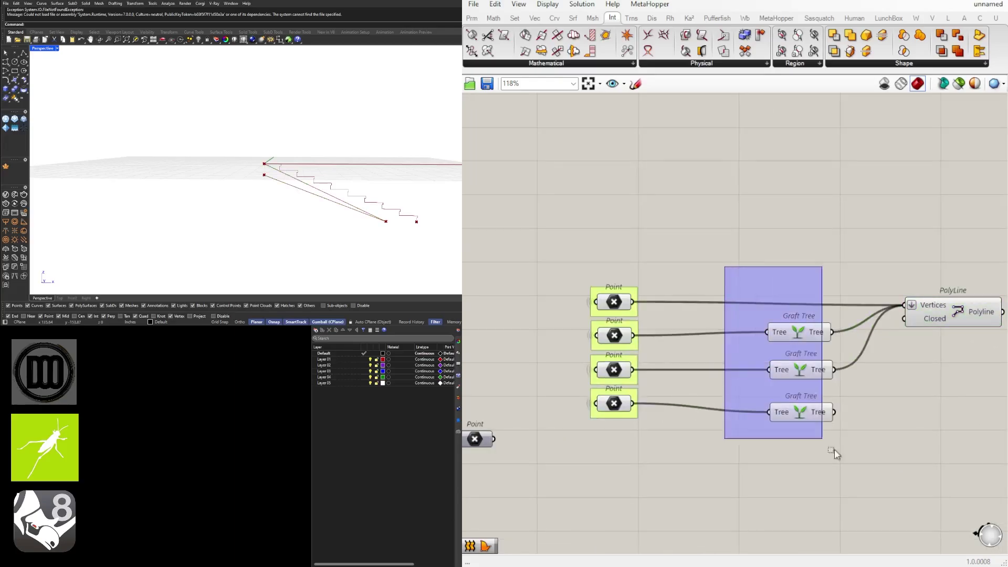
{"action": "key", "text": "Delete"}
{"action": "left_click_drag", "start_coordinate": [918, 312], "coordinate": [809, 315]}
{"action": "key", "text": "Delete"}
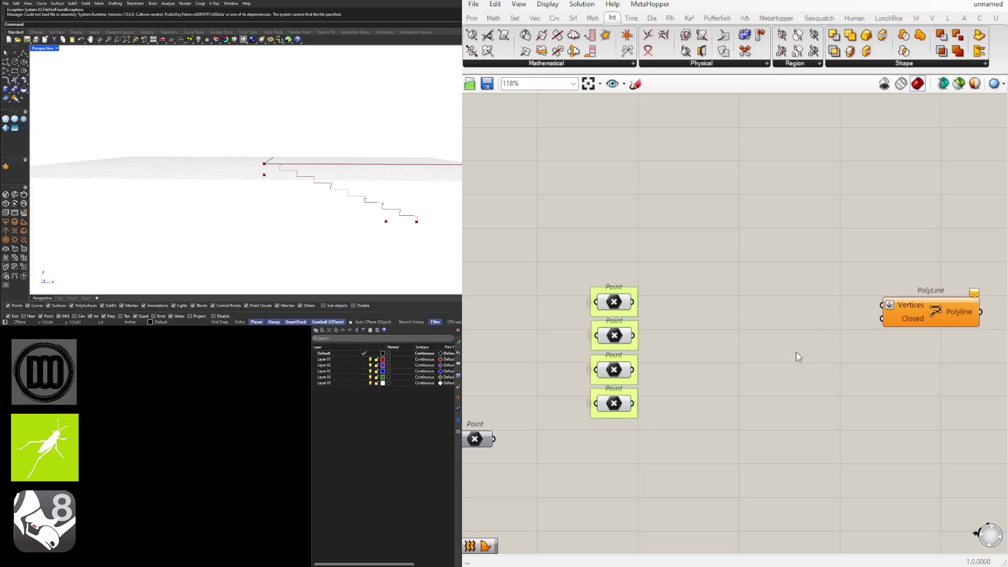
{"action": "scroll", "coordinate": [732, 350], "scroll_direction": "up", "scroll_amount": 1}
{"action": "double_click", "coordinate": [713, 342]}
{"action": "type", "text": "mer"}
{"action": "left_click", "coordinate": [699, 296]}
{"action": "left_click_drag", "start_coordinate": [695, 334], "coordinate": [772, 332]}
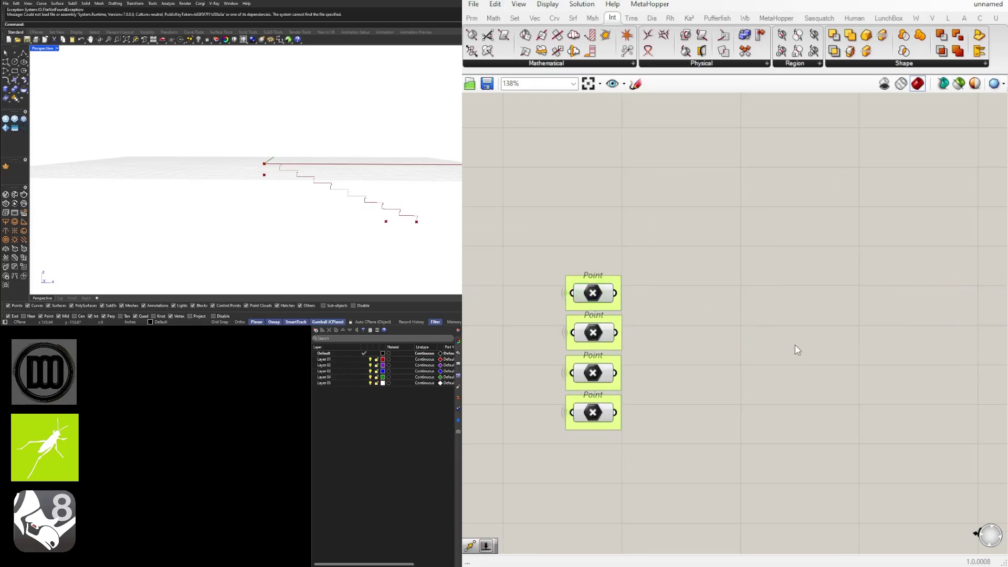
Step: Add a Line component running from the first Point container to the second
{"action": "double_click", "coordinate": [794, 345]}
{"action": "type", "text": "line"}
{"action": "left_click", "coordinate": [788, 350]}
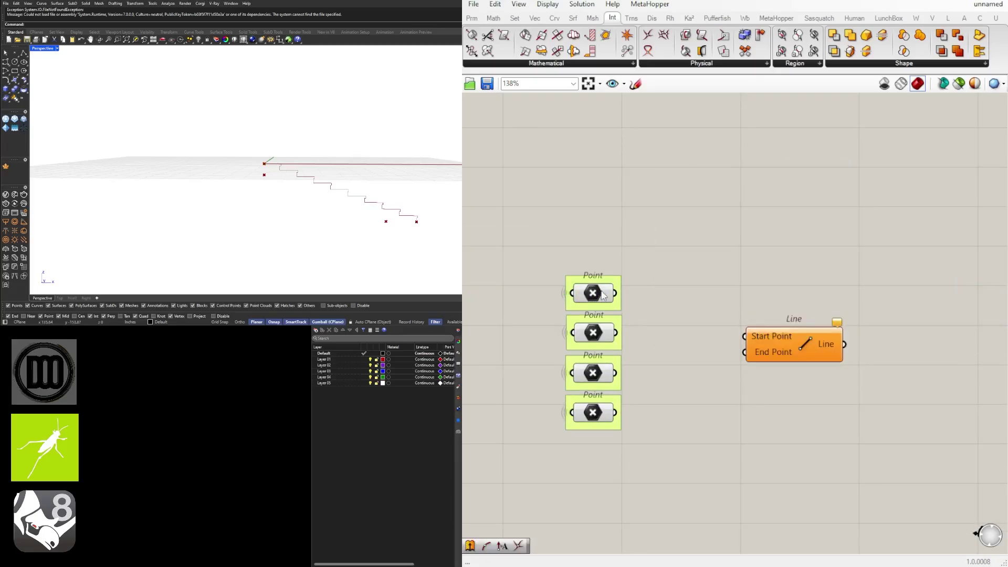
{"action": "left_click_drag", "start_coordinate": [606, 335], "coordinate": [601, 335]}
{"action": "left_click_drag", "start_coordinate": [616, 332], "coordinate": [764, 312]}
Step: Copy the Line component twice to connect the second Point to the third and the third to the fourth
{"action": "left_click_drag", "start_coordinate": [764, 312], "coordinate": [765, 354], "text": "alt"}
{"action": "left_click_drag", "start_coordinate": [615, 332], "coordinate": [730, 339]}
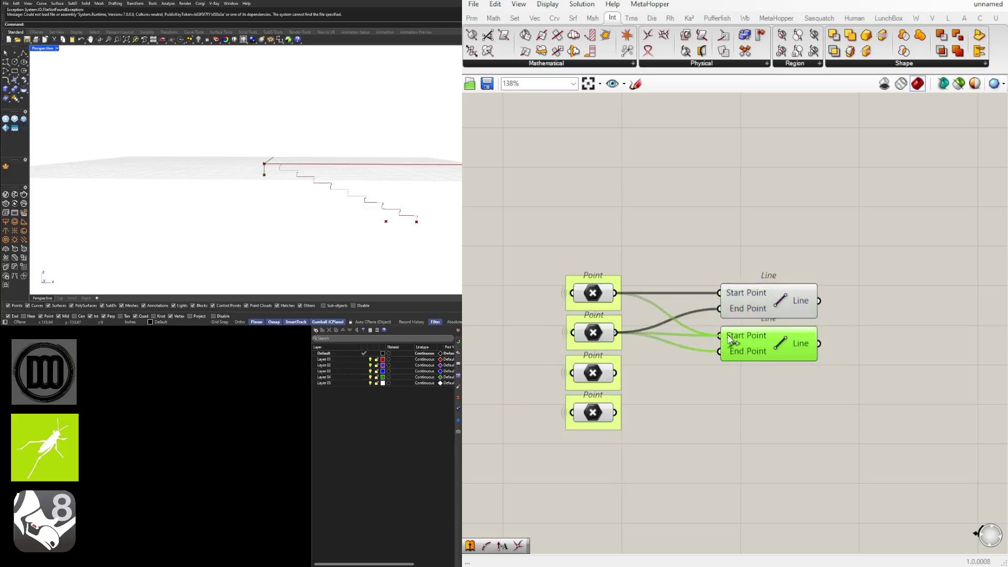
{"action": "left_click_drag", "start_coordinate": [754, 390], "coordinate": [771, 408], "text": "alt"}
{"action": "left_click_drag", "start_coordinate": [769, 345], "coordinate": [769, 355]}
{"action": "mouse_move", "coordinate": [362, 212]}
{"action": "right_mouse_down"}
{"action": "mouse_move", "coordinate": [276, 207]}
{"action": "mouse_move", "coordinate": [364, 197]}
{"action": "mouse_move", "coordinate": [373, 209]}
{"action": "right_mouse_up"}
{"action": "scroll", "coordinate": [556, 399], "scroll_direction": "down", "scroll_amount": 3}
{"action": "right_click_drag", "start_coordinate": [540, 420], "coordinate": [684, 387]}
{"action": "scroll", "coordinate": [777, 396], "scroll_direction": "up", "scroll_amount": 2}
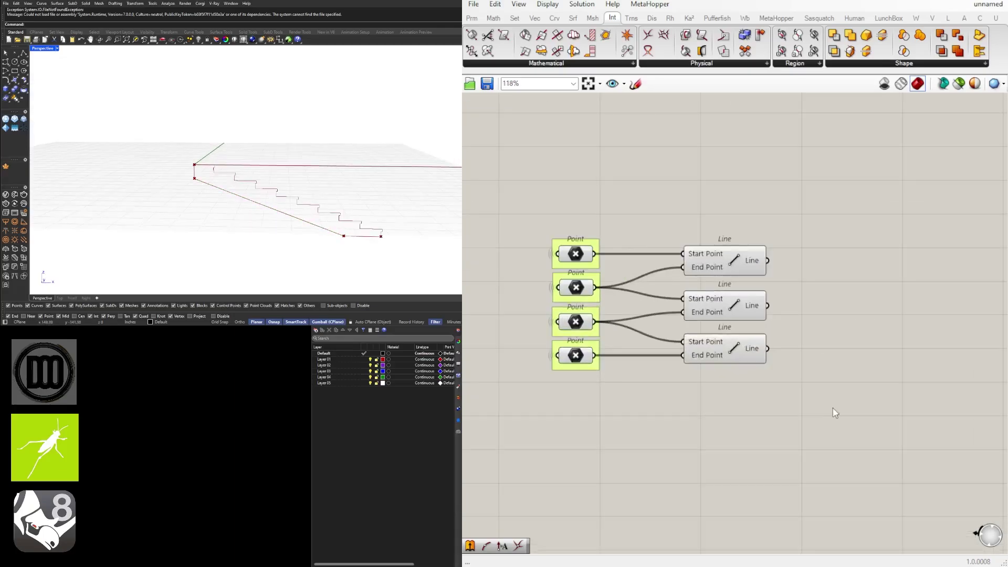
Step: Add a Join Curves component and feed all three Line outputs into its Curves input
{"action": "left_click_drag", "start_coordinate": [832, 408], "coordinate": [741, 263]}
{"action": "scroll", "coordinate": [741, 264], "scroll_direction": "up", "scroll_amount": 2}
{"action": "left_click_drag", "start_coordinate": [741, 267], "coordinate": [796, 301]}
{"action": "double_click", "coordinate": [855, 310]}
{"action": "type", "text": "join"}
{"action": "left_click", "coordinate": [826, 286]}
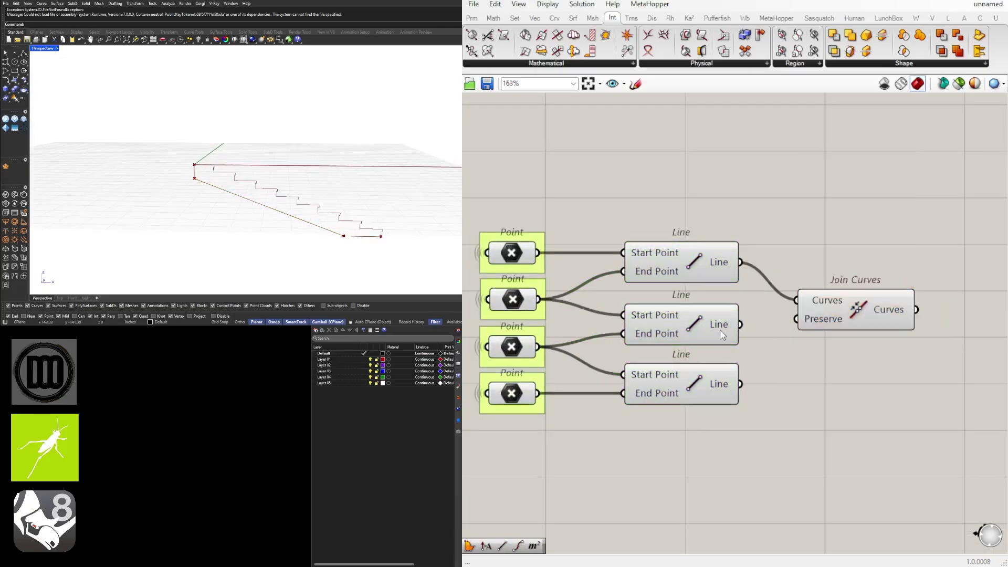
{"action": "left_click_drag", "start_coordinate": [739, 384], "coordinate": [796, 300], "text": "shift"}
{"action": "left_click_drag", "start_coordinate": [816, 305], "coordinate": [812, 329]}
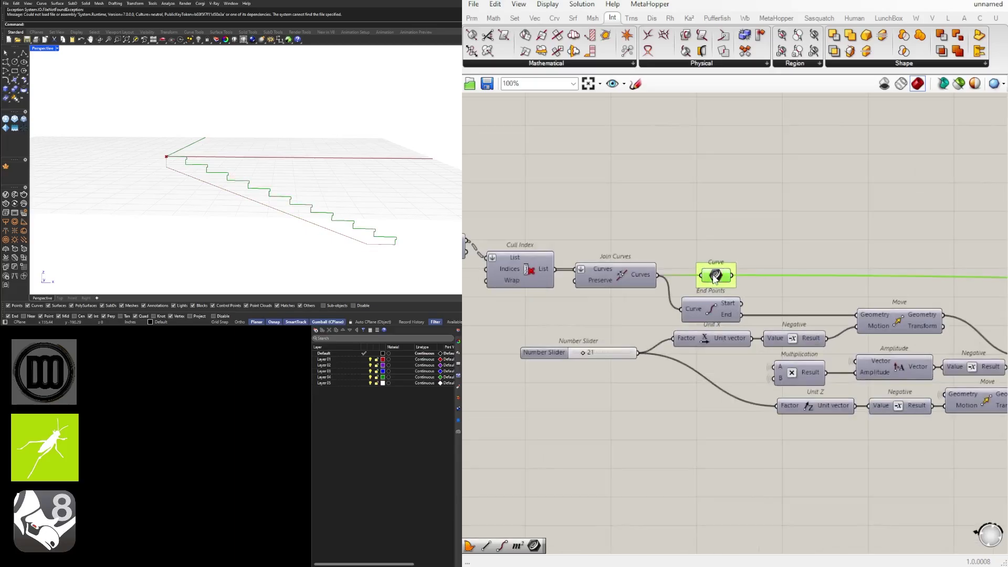
Step: Review the whole definition from the joined underside back to the starting Point container after Construct Point
{"action": "scroll", "coordinate": [785, 295], "scroll_direction": "down", "scroll_amount": 3}
{"action": "right_click_drag", "start_coordinate": [907, 295], "coordinate": [472, 300]}
{"action": "left_click", "coordinate": [701, 344]}
{"action": "right_click_drag", "start_coordinate": [692, 345], "coordinate": [915, 307]}
{"action": "scroll", "coordinate": [916, 307], "scroll_direction": "down", "scroll_amount": 3}
{"action": "scroll", "coordinate": [742, 281], "scroll_direction": "down", "scroll_amount": 2}
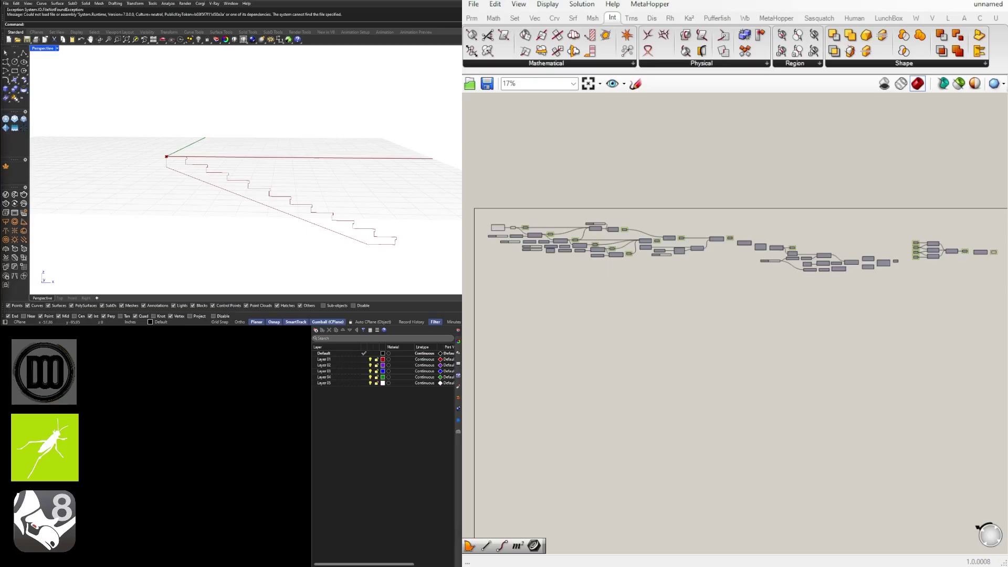
{"action": "scroll", "coordinate": [551, 192], "scroll_direction": "up", "scroll_amount": 4}
{"action": "scroll", "coordinate": [594, 252], "scroll_direction": "down", "scroll_amount": 6}
{"action": "left_click_drag", "start_coordinate": [892, 364], "coordinate": [540, 227]}
{"action": "scroll", "coordinate": [563, 253], "scroll_direction": "up", "scroll_amount": 6}
{"action": "left_click_drag", "start_coordinate": [596, 266], "coordinate": [647, 297]}
{"action": "left_click", "coordinate": [645, 284]}
{"action": "scroll", "coordinate": [646, 289], "scroll_direction": "up", "scroll_amount": 3}
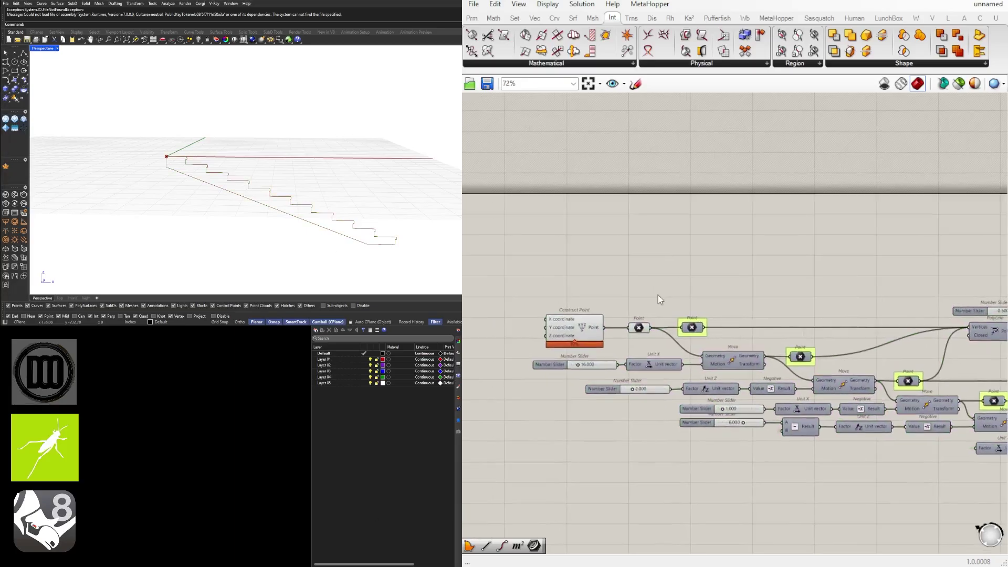
{"action": "scroll", "coordinate": [659, 296], "scroll_direction": "up", "scroll_amount": 2}
{"action": "left_click", "coordinate": [634, 336]}
{"action": "right_click_drag", "start_coordinate": [748, 324], "coordinate": [635, 323]}
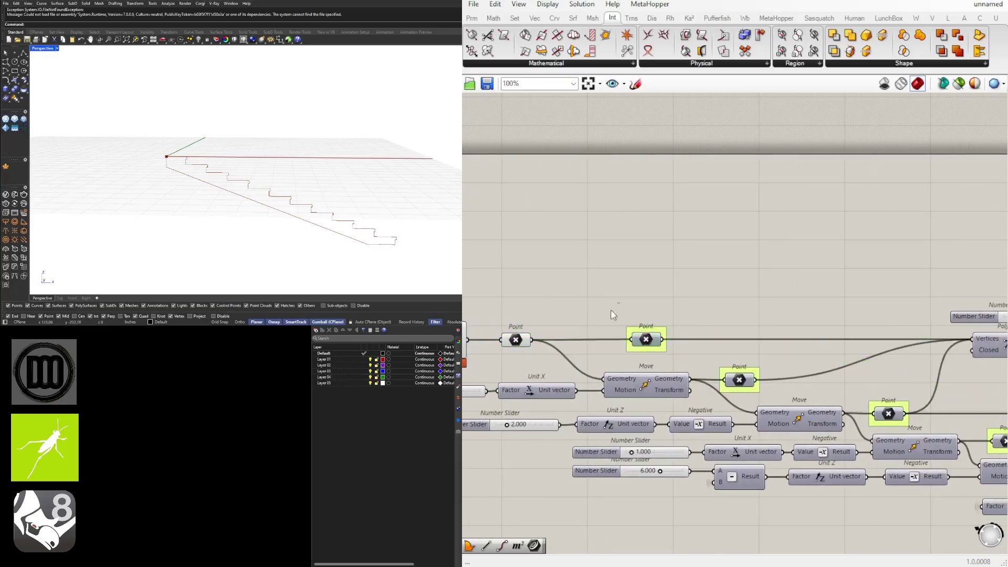
Step: Add a Move component for the starting Point container and drive its Motion with a new Unit X vector
{"action": "scroll", "coordinate": [613, 315], "scroll_direction": "up", "scroll_amount": 2}
{"action": "type", "text": "mo"}
{"action": "left_click", "coordinate": [703, 198]}
{"action": "left_click_drag", "start_coordinate": [603, 371], "coordinate": [812, 281]}
{"action": "double_click", "coordinate": [623, 284]}
{"action": "type", "text": "x"}
{"action": "left_click", "coordinate": [640, 272]}
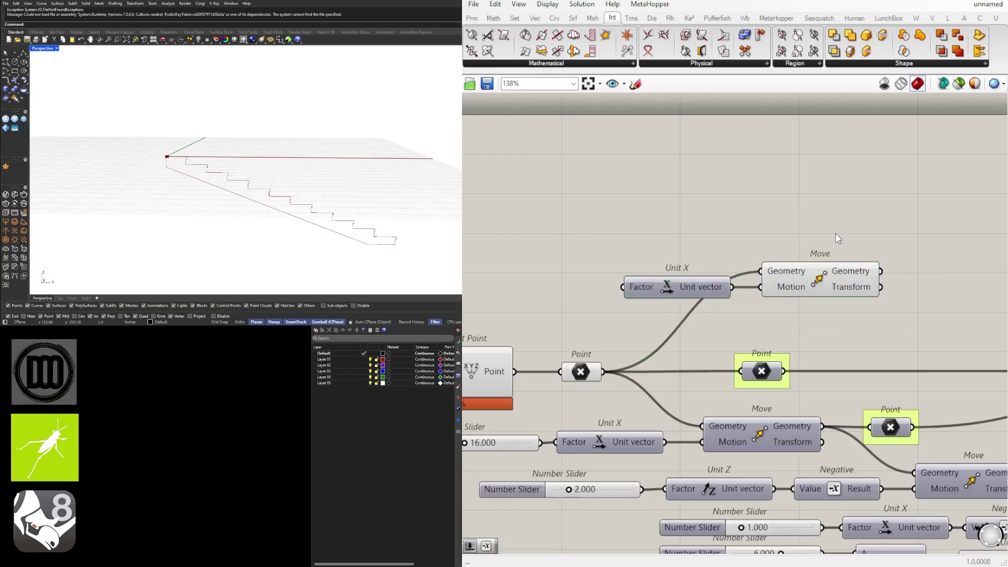
Step: Duplicate the Move component above the original and drive the copy's Motion with a new Unit Z vector
{"action": "right_click_drag", "start_coordinate": [838, 238], "coordinate": [879, 311]}
{"action": "left_click_drag", "start_coordinate": [879, 312], "coordinate": [756, 367]}
{"action": "left_click_drag", "start_coordinate": [848, 345], "coordinate": [848, 301], "text": "alt"}
{"action": "left_click", "coordinate": [710, 319]}
{"action": "key", "text": "Delete"}
{"action": "double_click", "coordinate": [707, 324]}
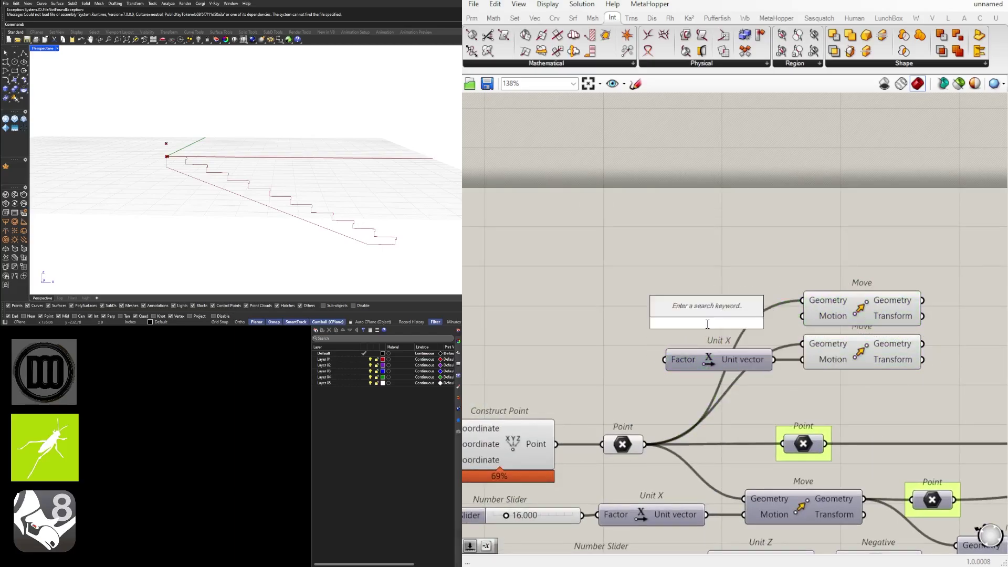
{"action": "type", "text": "z"}
{"action": "key", "text": "Return"}
{"action": "scroll", "coordinate": [727, 317], "scroll_direction": "up", "scroll_amount": 1}
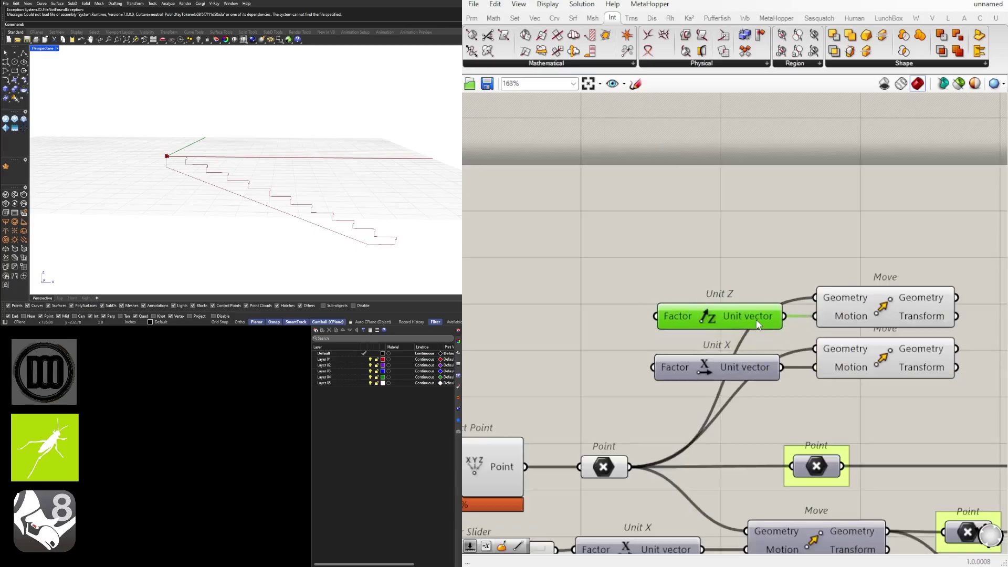
Step: Copy the starting Point container beside the Move components and add another Point container to the Unit Z Move's Geometry output
{"action": "left_click", "coordinate": [881, 310]}
{"action": "scroll", "coordinate": [166, 156], "scroll_direction": "up", "scroll_amount": 10}
{"action": "right_click_drag", "start_coordinate": [165, 156], "coordinate": [144, 130]}
{"action": "left_click", "coordinate": [556, 456]}
{"action": "scroll", "coordinate": [556, 456], "scroll_direction": "down", "scroll_amount": 2}
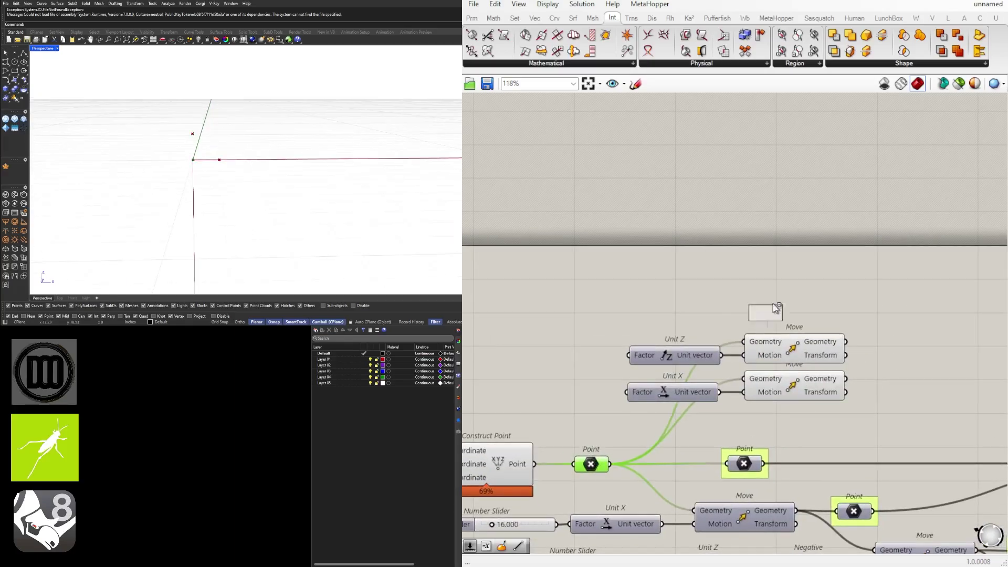
{"action": "right_click_drag", "start_coordinate": [925, 379], "coordinate": [901, 387]}
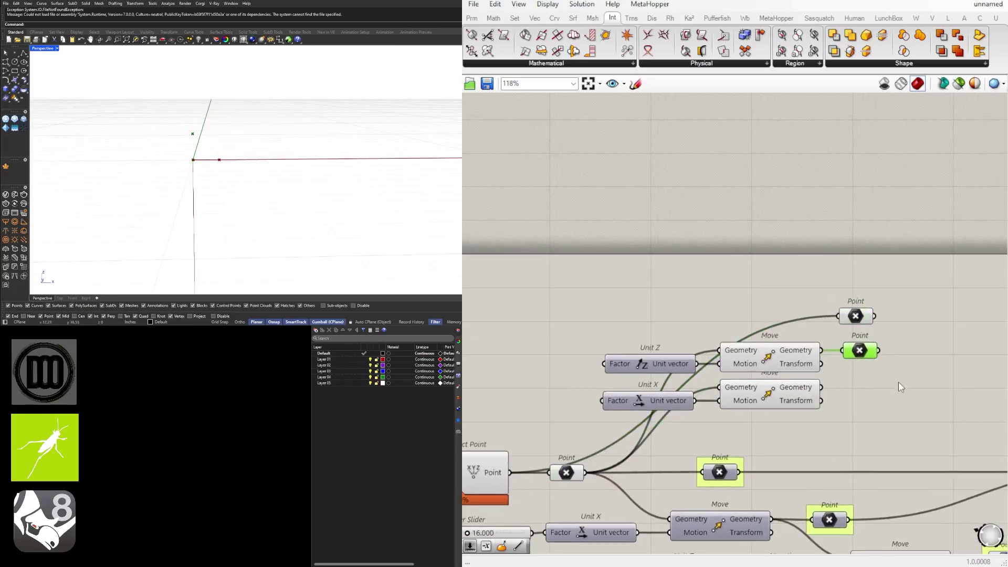
Step: Add a Point container to the Unit X Move's Geometry output and align the starting Point copy between the two moved ones
{"action": "left_click_drag", "start_coordinate": [886, 408], "coordinate": [654, 383]}
{"action": "left_click_drag", "start_coordinate": [761, 401], "coordinate": [761, 408]}
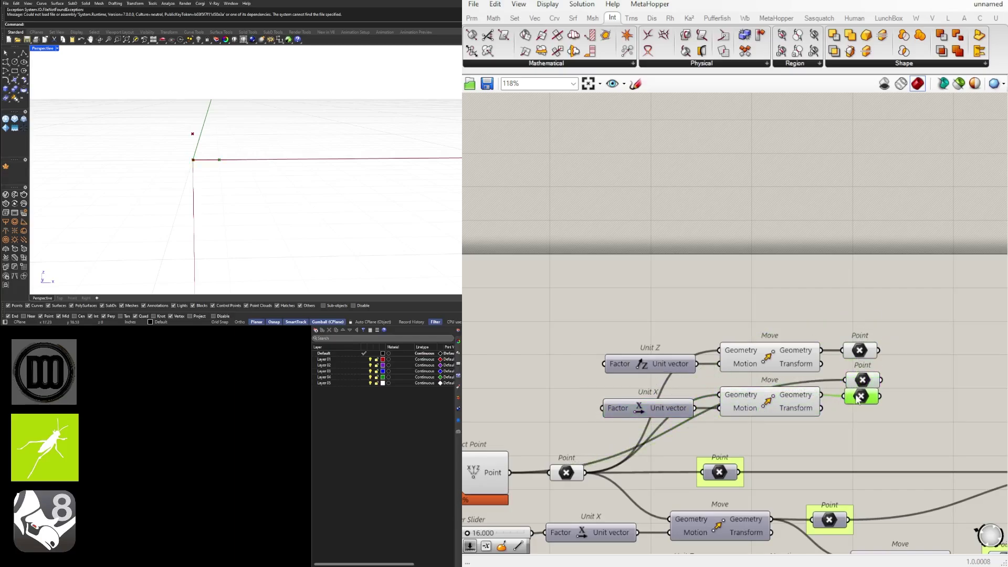
{"action": "left_click_drag", "start_coordinate": [930, 427], "coordinate": [656, 401]}
{"action": "left_click_drag", "start_coordinate": [761, 402], "coordinate": [760, 410]}
{"action": "left_click", "coordinate": [918, 419]}
{"action": "left_click", "coordinate": [867, 420]}
{"action": "scroll", "coordinate": [859, 407], "scroll_direction": "up", "scroll_amount": 2}
{"action": "left_click_drag", "start_coordinate": [860, 405], "coordinate": [808, 289]}
{"action": "left_click", "coordinate": [864, 425]}
{"action": "scroll", "coordinate": [841, 432], "scroll_direction": "down", "scroll_amount": 4}
{"action": "scroll", "coordinate": [872, 419], "scroll_direction": "up", "scroll_amount": 3}
Step: Hide the incoming wires of both Move components' Geometry inputs and of the middle Point container
{"action": "right_click", "coordinate": [691, 411]}
{"action": "mouse_move", "coordinate": [772, 388]}
{"action": "left_click", "coordinate": [863, 408]}
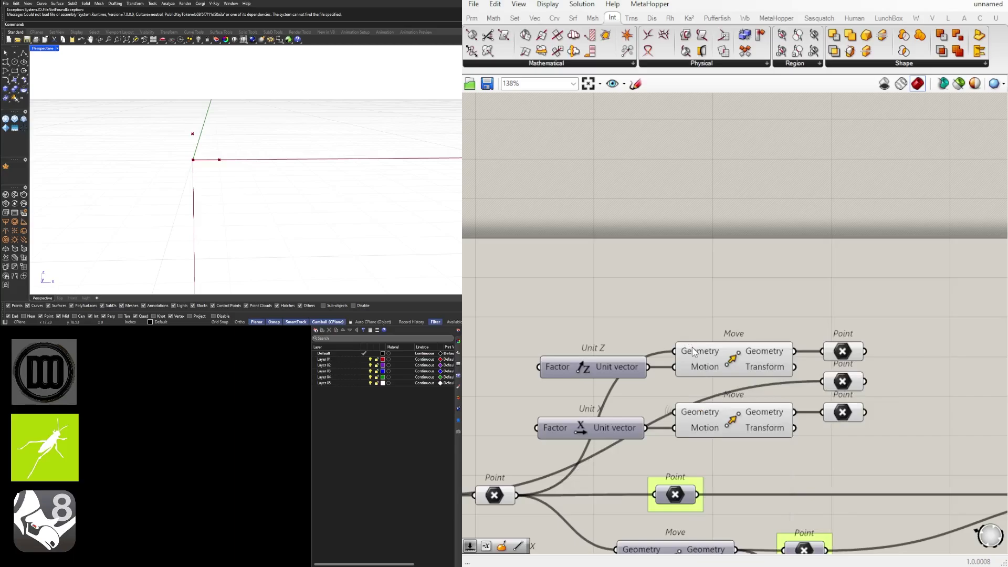
{"action": "right_click", "coordinate": [692, 349]}
{"action": "left_click", "coordinate": [862, 405]}
{"action": "right_click", "coordinate": [825, 381]}
{"action": "mouse_move", "coordinate": [869, 381]}
{"action": "left_click", "coordinate": [986, 409]}
{"action": "scroll", "coordinate": [780, 401], "scroll_direction": "down", "scroll_amount": 1}
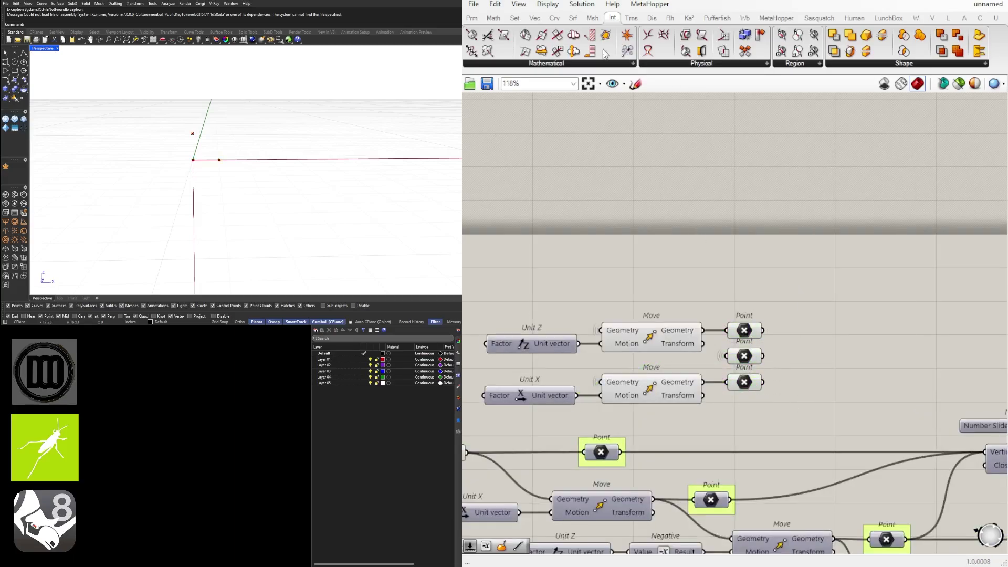
Step: Add a Line + Line plane component beside the three Point containers
{"action": "left_click", "coordinate": [535, 18]}
{"action": "left_click", "coordinate": [671, 63]}
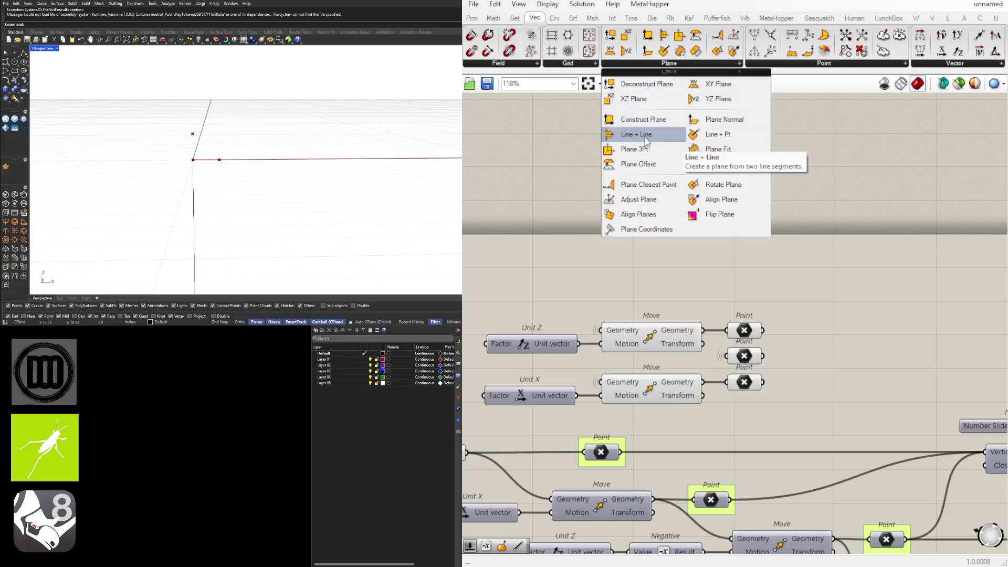
{"action": "left_click_drag", "start_coordinate": [645, 135], "coordinate": [859, 333]}
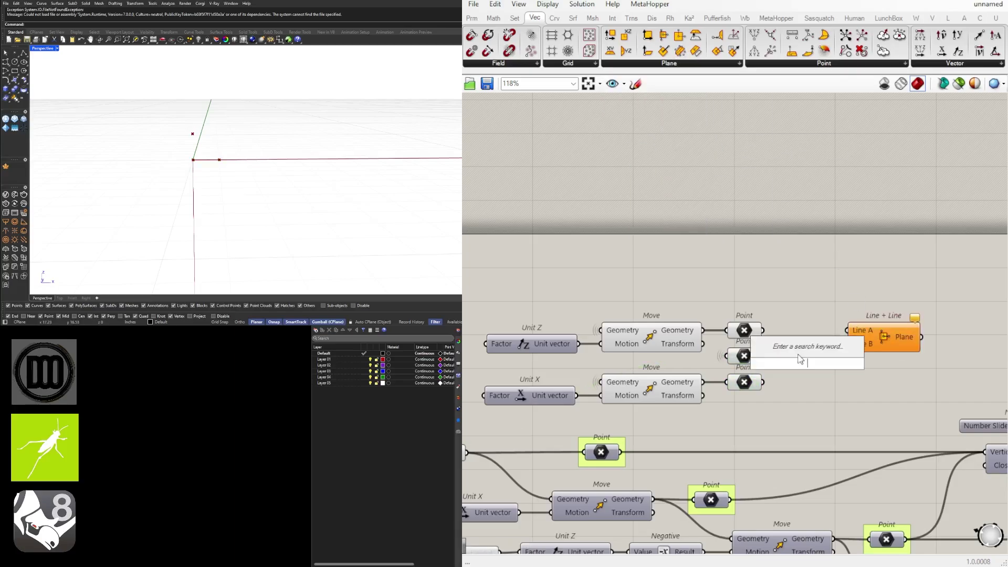
Step: Add a Line from the middle Point to the X-moved Point, and copy it to connect the middle Point with the Z-moved one
{"action": "type", "text": "line"}
{"action": "left_click", "coordinate": [776, 347]}
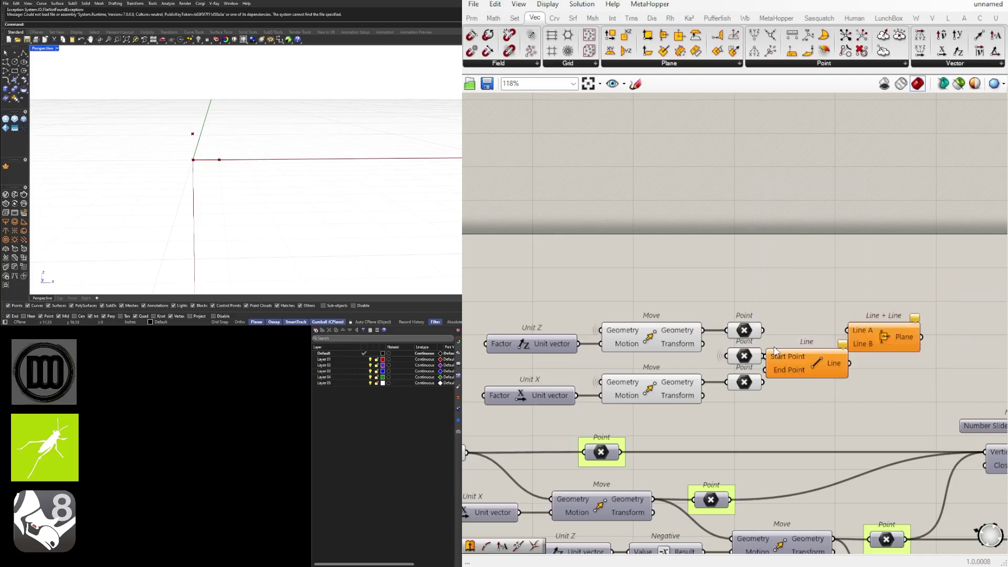
{"action": "left_click_drag", "start_coordinate": [762, 382], "coordinate": [786, 369]}
{"action": "left_click_drag", "start_coordinate": [846, 366], "coordinate": [847, 329], "text": "alt"}
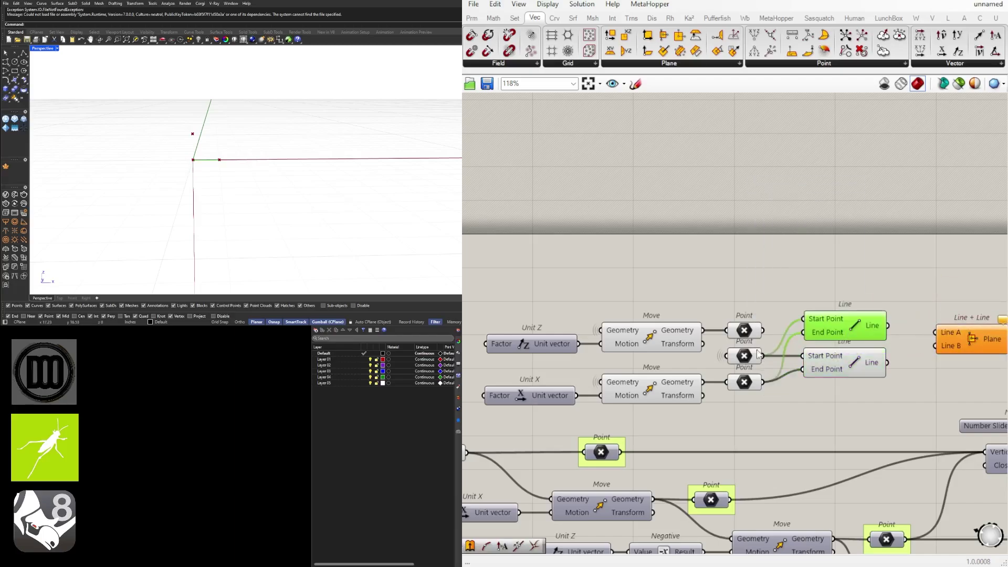
{"action": "scroll", "coordinate": [827, 336], "scroll_direction": "up", "scroll_amount": 3}
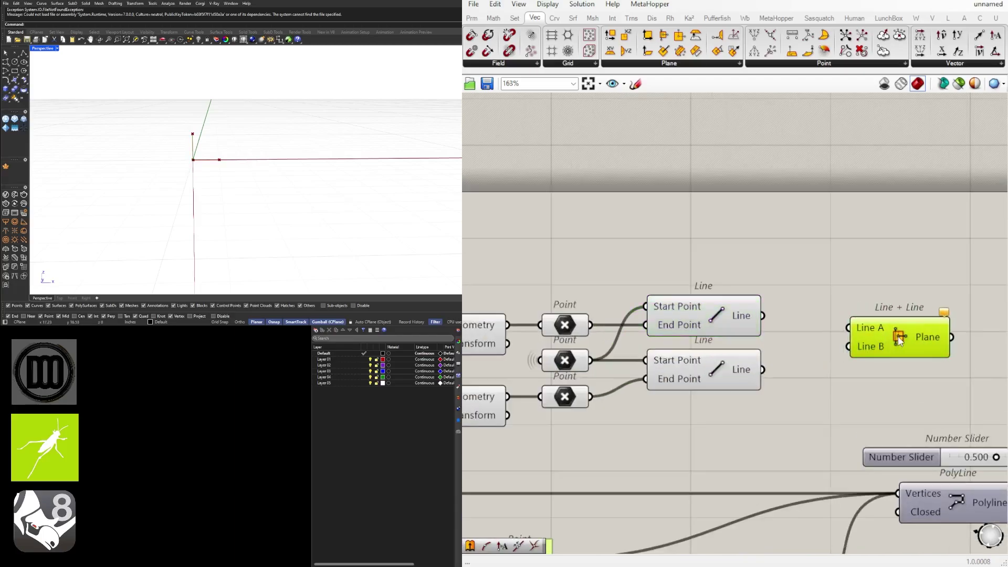
Step: Try feeding the vertical Line into Line A and the horizontal Line into Line B of the Line + Line component
{"action": "right_click_drag", "start_coordinate": [771, 318], "coordinate": [738, 322]}
{"action": "left_click", "coordinate": [669, 314]}
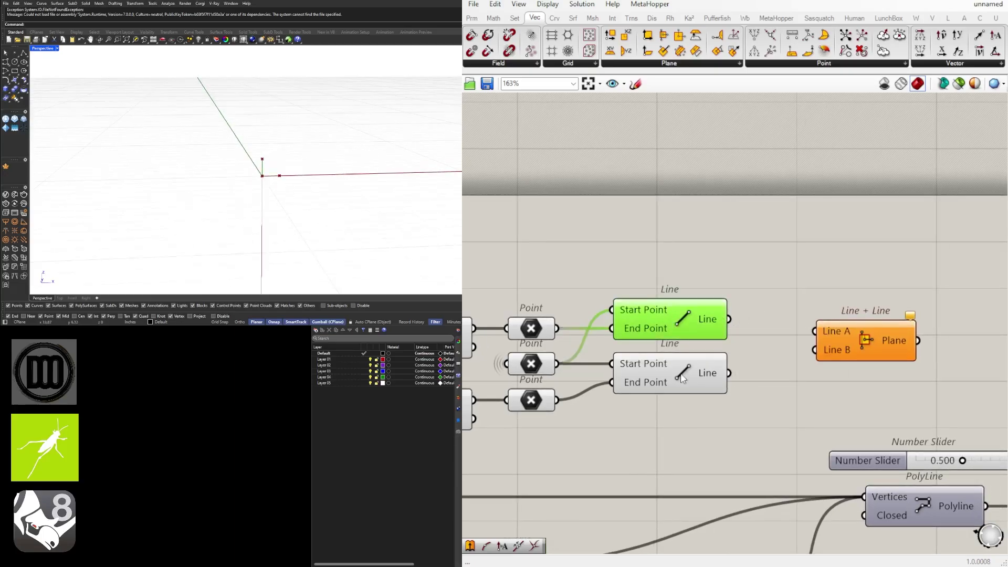
{"action": "left_click", "coordinate": [681, 377]}
{"action": "left_click_drag", "start_coordinate": [728, 373], "coordinate": [812, 361]}
{"action": "left_click_drag", "start_coordinate": [729, 319], "coordinate": [813, 332]}
{"action": "left_click", "coordinate": [850, 341]}
Step: Feed the horizontal Line into Line A and the vertical Line into Line B, and reorder the two Line components to match
{"action": "left_click", "coordinate": [770, 299]}
{"action": "left_click_drag", "start_coordinate": [729, 319], "coordinate": [813, 350]}
{"action": "left_click_drag", "start_coordinate": [729, 373], "coordinate": [814, 332]}
{"action": "left_click_drag", "start_coordinate": [665, 323], "coordinate": [665, 413]}
{"action": "left_click_drag", "start_coordinate": [669, 383], "coordinate": [678, 350], "text": "shift"}
{"action": "left_click", "coordinate": [770, 302]}
{"action": "right_click_drag", "start_coordinate": [875, 356], "coordinate": [699, 344]}
{"action": "left_click_drag", "start_coordinate": [700, 344], "coordinate": [740, 283]}
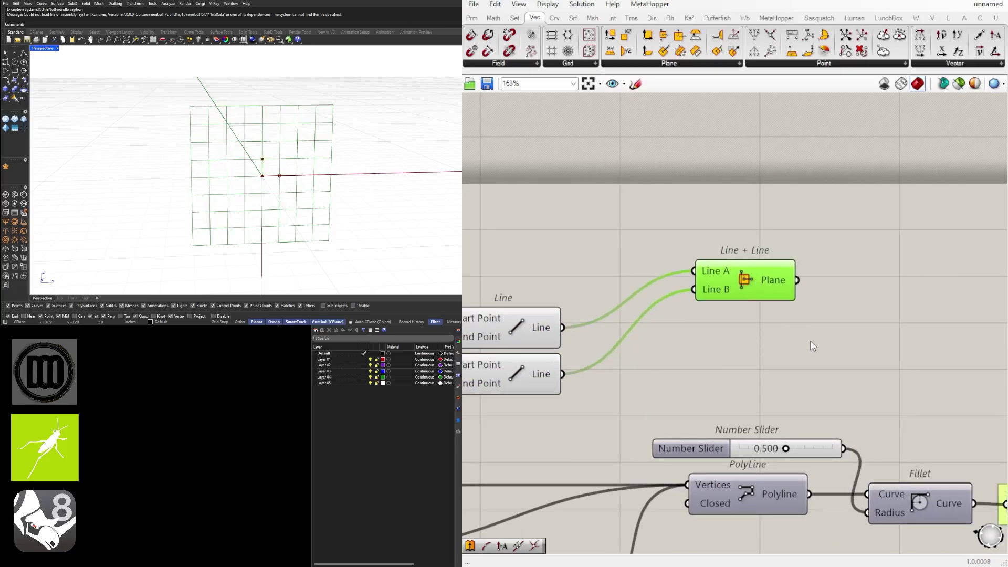
Step: Add an Arc component in the empty canvas area above the plane definition
{"action": "scroll", "coordinate": [734, 315], "scroll_direction": "down", "scroll_amount": 5}
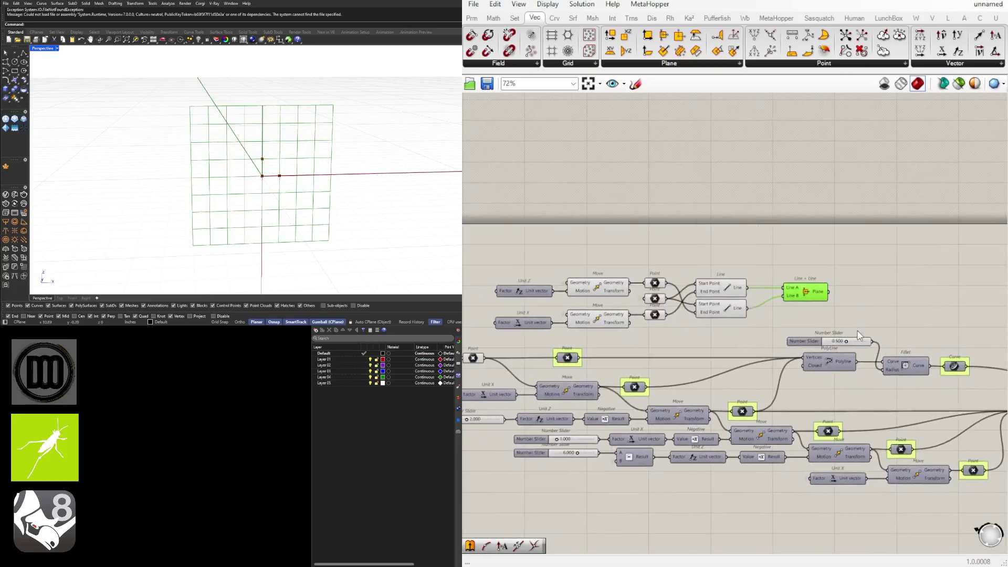
{"action": "scroll", "coordinate": [729, 331], "scroll_direction": "down", "scroll_amount": 2}
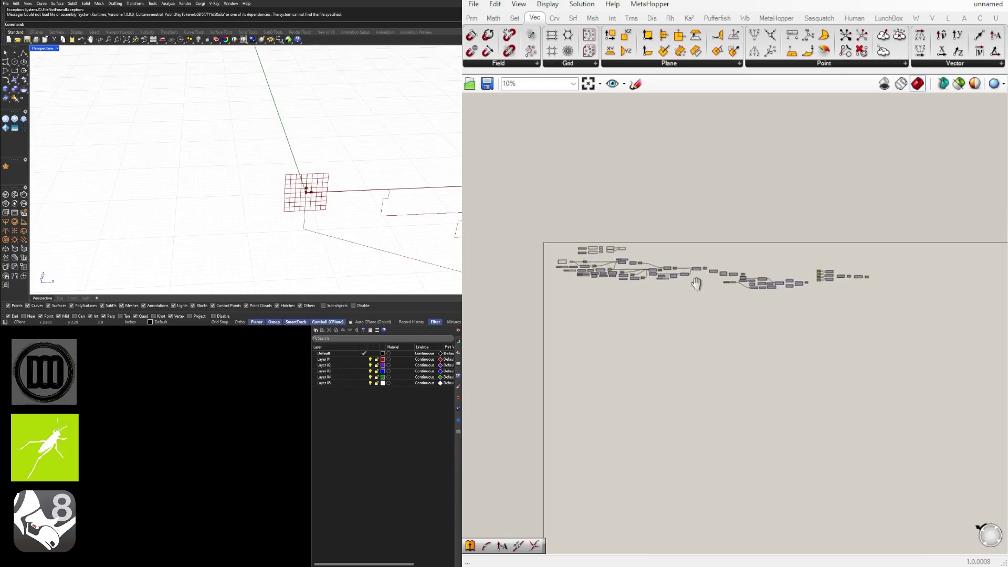
{"action": "key", "text": "ctrl+a"}
{"action": "scroll", "coordinate": [616, 288], "scroll_direction": "up", "scroll_amount": 2}
{"action": "double_click", "coordinate": [572, 249]}
{"action": "type", "text": "a"}
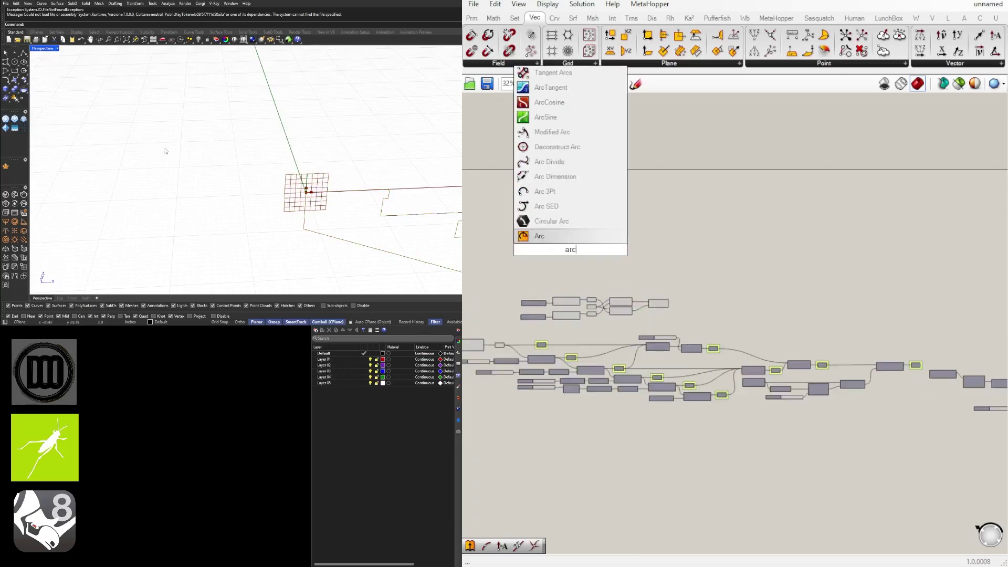
{"action": "key", "text": "Return"}
{"action": "scroll", "coordinate": [588, 256], "scroll_direction": "up", "scroll_amount": 1}
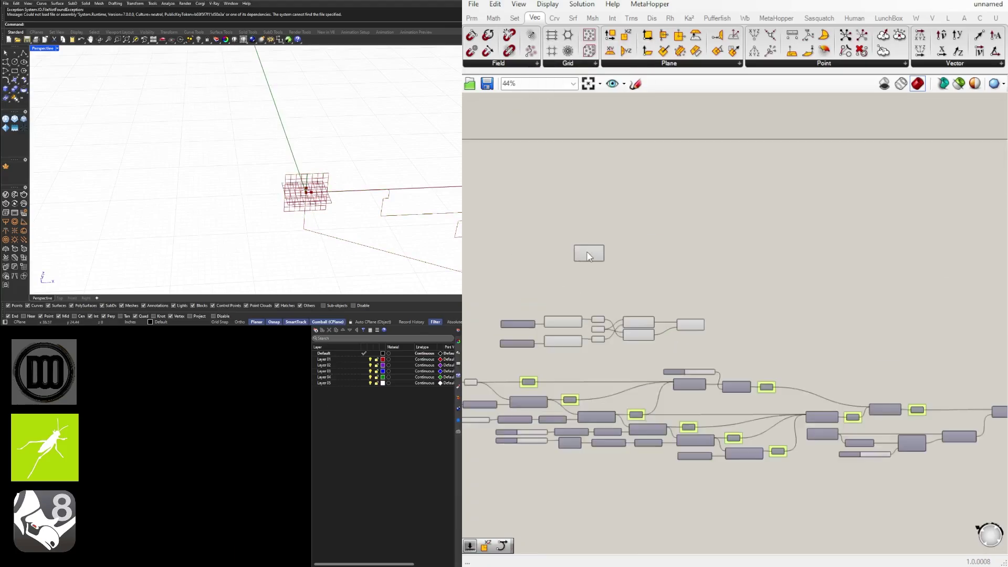
Step: Add a number slider set to 120 and connect it to the Arc's Radius input
{"action": "left_click", "coordinate": [557, 256]}
{"action": "type", "text": "120"}
{"action": "key", "text": "Return"}
{"action": "scroll", "coordinate": [562, 265], "scroll_direction": "up", "scroll_amount": 3}
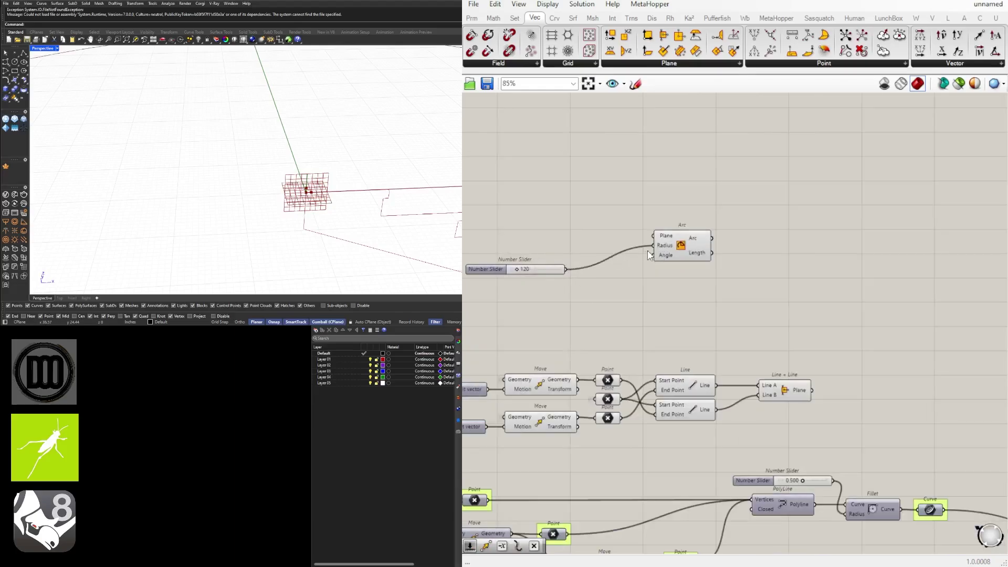
{"action": "scroll", "coordinate": [686, 277], "scroll_direction": "down", "scroll_amount": 3}
{"action": "scroll", "coordinate": [601, 256], "scroll_direction": "up", "scroll_amount": 1}
{"action": "scroll", "coordinate": [195, 162], "scroll_direction": "down", "scroll_amount": 10}
{"action": "right_click_drag", "start_coordinate": [195, 161], "coordinate": [115, 167]}
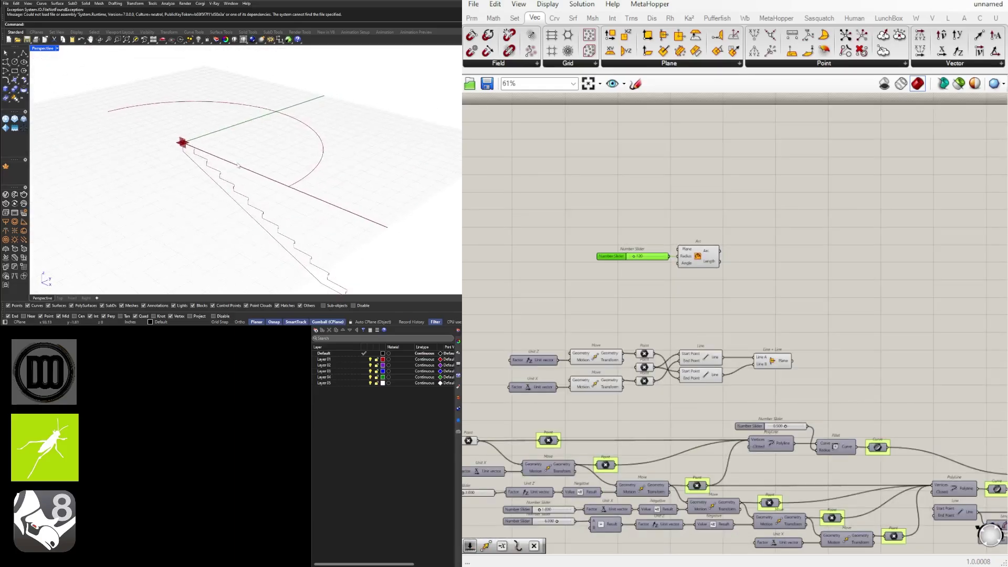
Step: Add a Perp Frame component and feed the Arc output into its Curve input
{"action": "scroll", "coordinate": [756, 211], "scroll_direction": "up", "scroll_amount": 4}
{"action": "left_click", "coordinate": [676, 339]}
{"action": "scroll", "coordinate": [734, 299], "scroll_direction": "up", "scroll_amount": 3}
{"action": "double_click", "coordinate": [735, 296]}
{"action": "type", "text": "perp"}
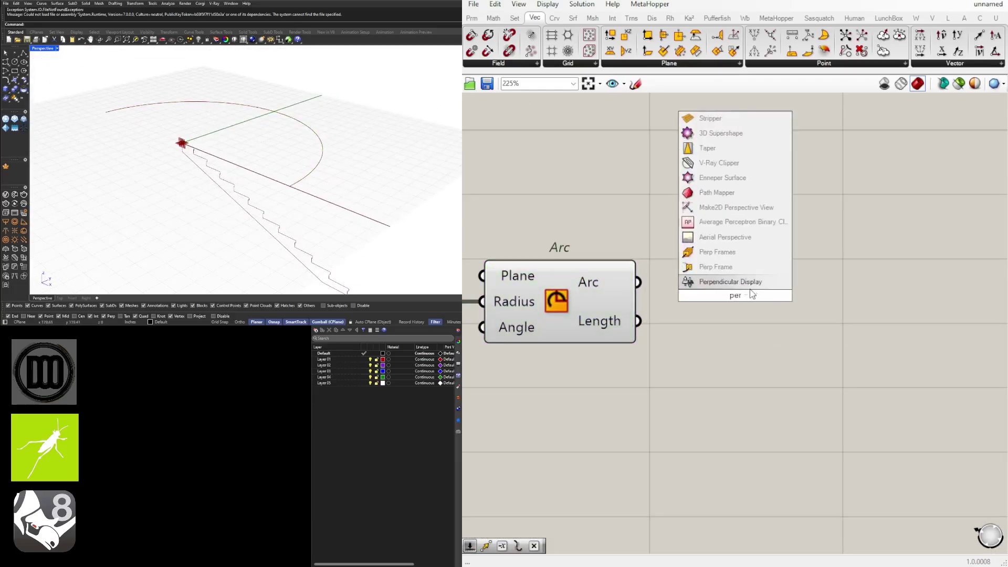
{"action": "key", "text": "Return"}
{"action": "left_click_drag", "start_coordinate": [647, 284], "coordinate": [638, 282]}
Step: Place the Perp Frame component beside the Arc and set its Parameter to 0
{"action": "left_click_drag", "start_coordinate": [735, 294], "coordinate": [785, 335]}
{"action": "right_click", "coordinate": [722, 346]}
{"action": "mouse_move", "coordinate": [787, 477]}
{"action": "type", "text": "0"}
{"action": "left_click", "coordinate": [905, 495]}
{"action": "scroll", "coordinate": [296, 187], "scroll_direction": "up", "scroll_amount": 8}
{"action": "left_click", "coordinate": [820, 241]}
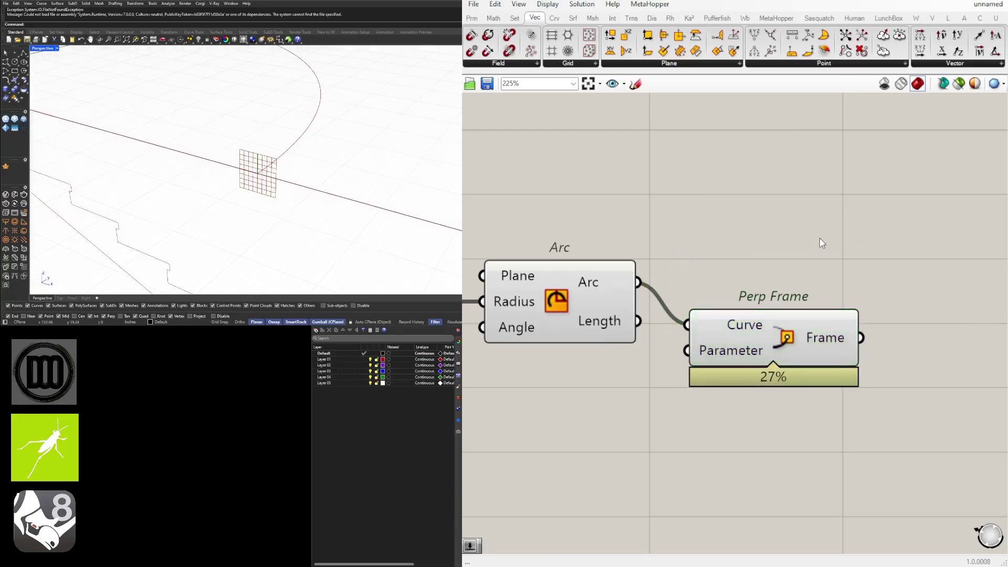
Step: Switch the Perspective viewport to Rendered display and examine the Perp Frame's axes at the arc's start
{"action": "right_click_drag", "start_coordinate": [294, 191], "coordinate": [341, 189]}
{"action": "right_click_drag", "start_coordinate": [628, 353], "coordinate": [763, 347]}
{"action": "left_click", "coordinate": [860, 329]}
{"action": "scroll", "coordinate": [341, 173], "scroll_direction": "up", "scroll_amount": 10}
{"action": "left_click", "coordinate": [57, 48]}
{"action": "left_click", "coordinate": [77, 62]}
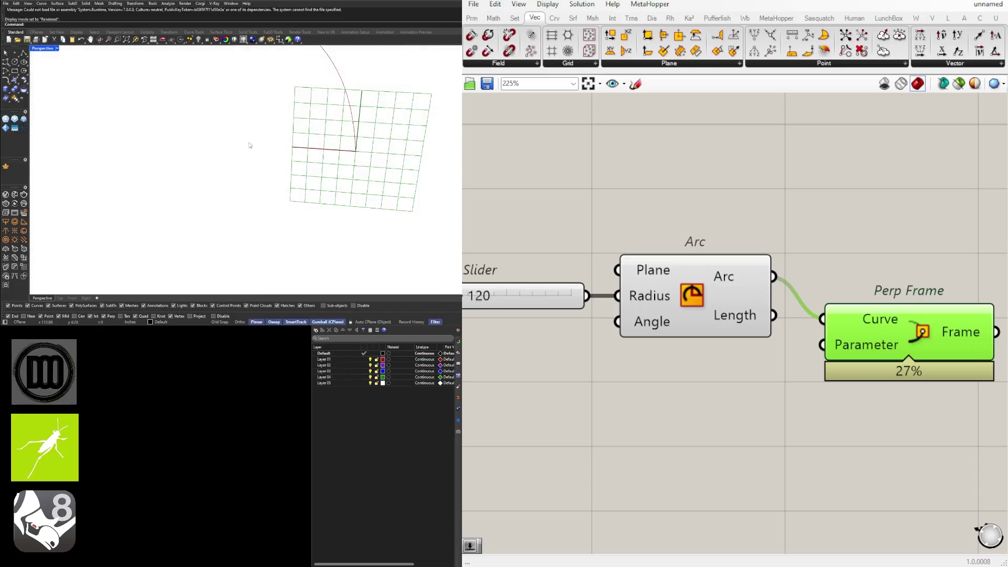
{"action": "scroll", "coordinate": [205, 121], "scroll_direction": "up", "scroll_amount": 8}
{"action": "left_click", "coordinate": [864, 282]}
{"action": "left_click", "coordinate": [861, 321]}
Step: Compare the axis directions of the Perp Frame on the arc with those of the Line + Line plane at the stairs' start
{"action": "scroll", "coordinate": [787, 336], "scroll_direction": "down", "scroll_amount": 3}
{"action": "right_click_drag", "start_coordinate": [530, 349], "coordinate": [710, 358]}
{"action": "scroll", "coordinate": [682, 361], "scroll_direction": "down", "scroll_amount": 4}
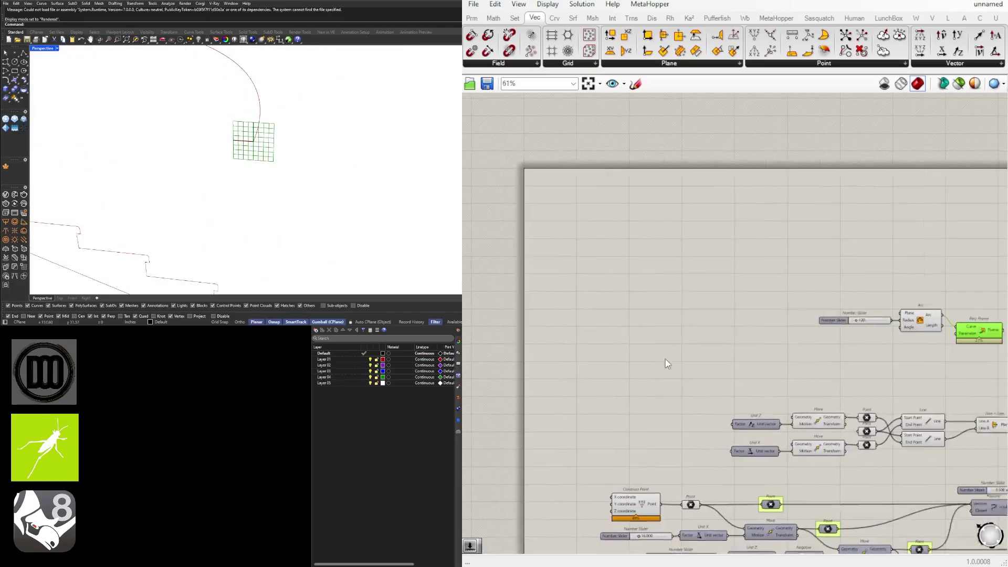
{"action": "scroll", "coordinate": [818, 388], "scroll_direction": "up", "scroll_amount": 4}
{"action": "scroll", "coordinate": [154, 181], "scroll_direction": "down", "scroll_amount": 9}
{"action": "right_click_drag", "start_coordinate": [128, 163], "coordinate": [138, 164]}
{"action": "scroll", "coordinate": [824, 388], "scroll_direction": "down", "scroll_amount": 4}
{"action": "right_click_drag", "start_coordinate": [482, 391], "coordinate": [521, 294]}
{"action": "left_click", "coordinate": [930, 263]}
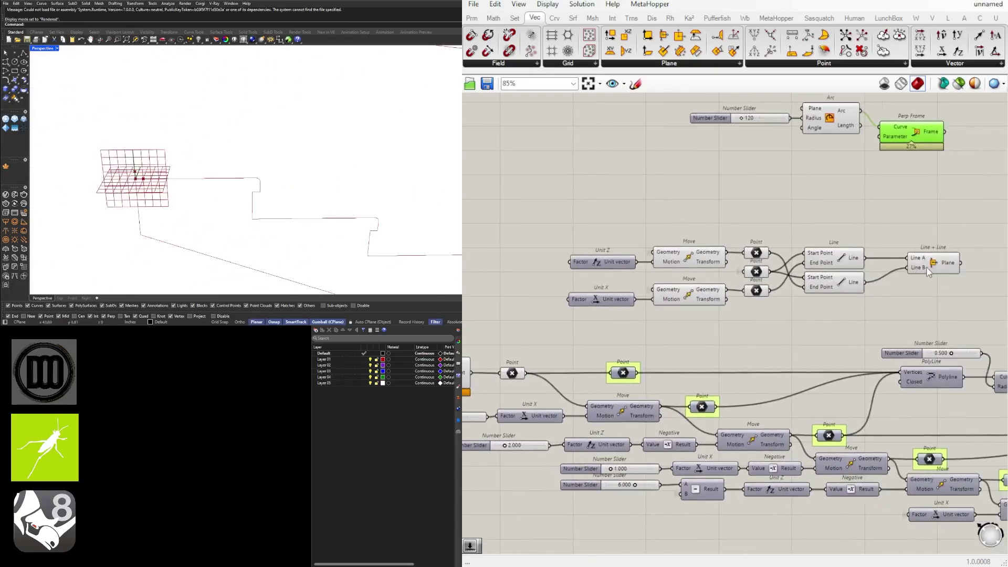
Step: Turn off the Arc component's preview and recheck the Perp Frame's orientation
{"action": "right_click_drag", "start_coordinate": [985, 208], "coordinate": [735, 333]}
{"action": "scroll", "coordinate": [808, 302], "scroll_direction": "down", "scroll_amount": 1}
{"action": "left_click_drag", "start_coordinate": [711, 262], "coordinate": [651, 190]}
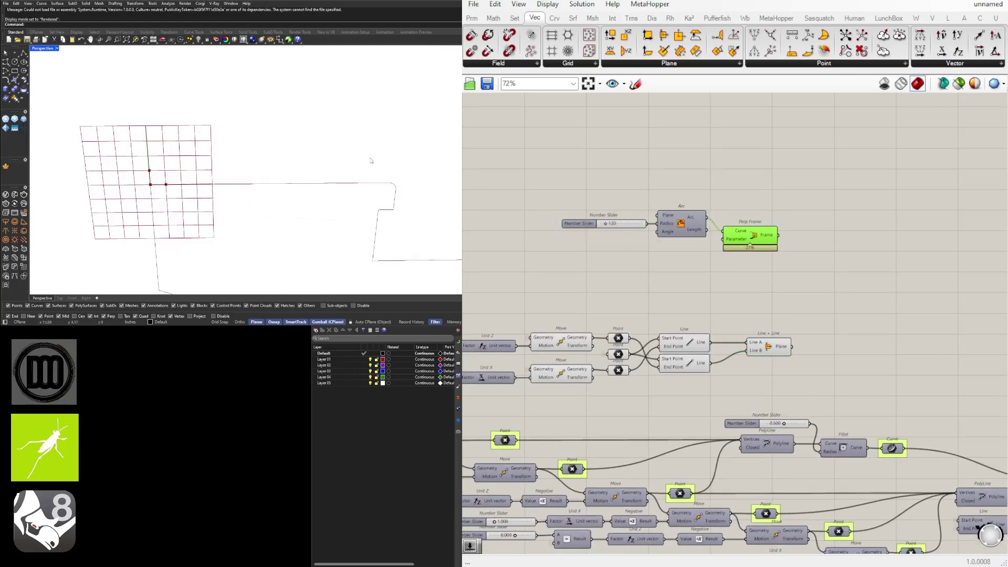
{"action": "scroll", "coordinate": [712, 267], "scroll_direction": "up", "scroll_amount": 2}
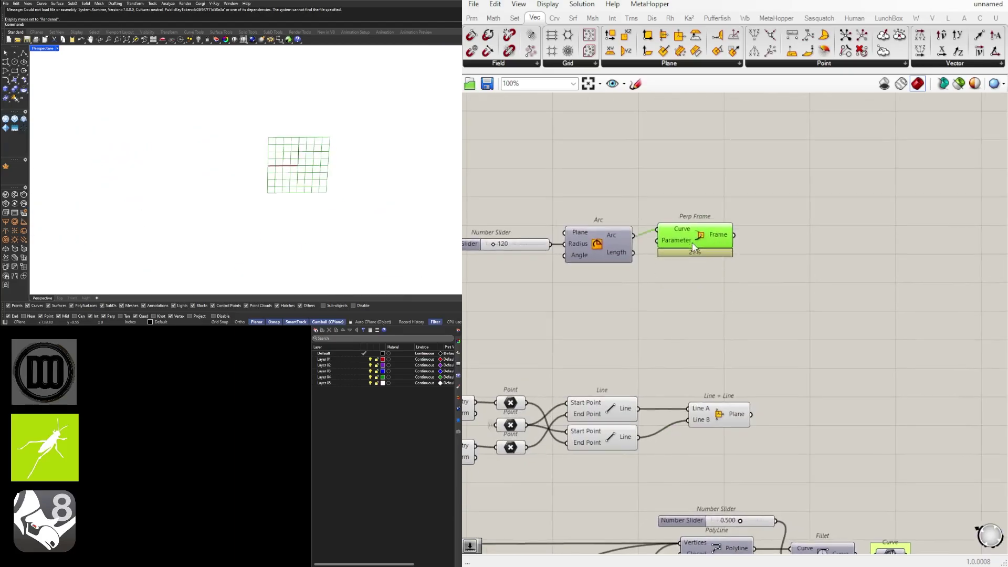
{"action": "scroll", "coordinate": [704, 267], "scroll_direction": "down", "scroll_amount": 2}
Step: Try reversing the plane's first axis by inserting a Flip Curve component between the upper Line and Line A
{"action": "right_click_drag", "start_coordinate": [472, 344], "coordinate": [625, 320]}
{"action": "scroll", "coordinate": [886, 342], "scroll_direction": "up", "scroll_amount": 4}
{"action": "left_click", "coordinate": [768, 378]}
{"action": "right_click_drag", "start_coordinate": [892, 353], "coordinate": [784, 359]}
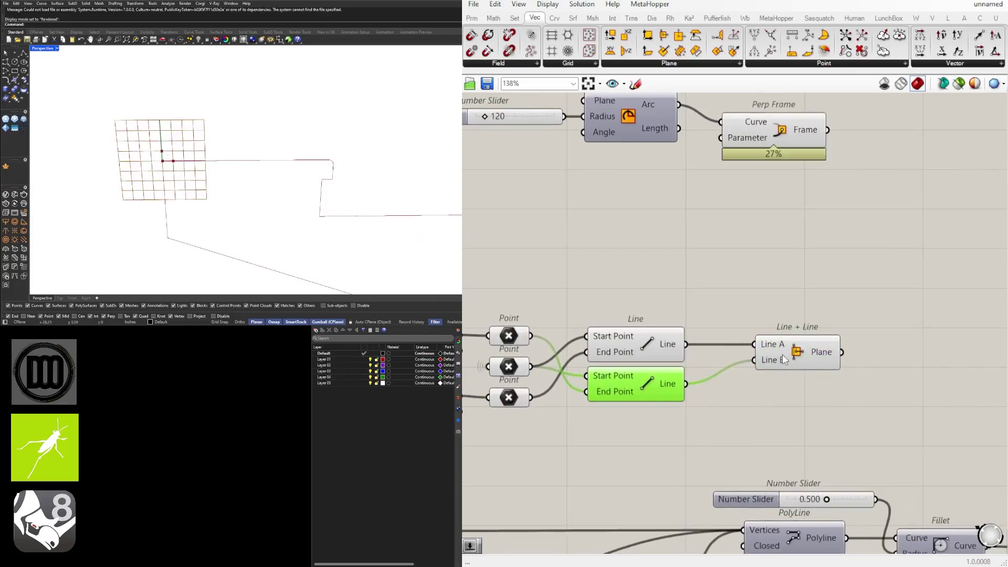
{"action": "left_click", "coordinate": [737, 341]}
{"action": "scroll", "coordinate": [737, 340], "scroll_direction": "up", "scroll_amount": 2}
{"action": "double_click", "coordinate": [744, 318]}
{"action": "type", "text": "fli"}
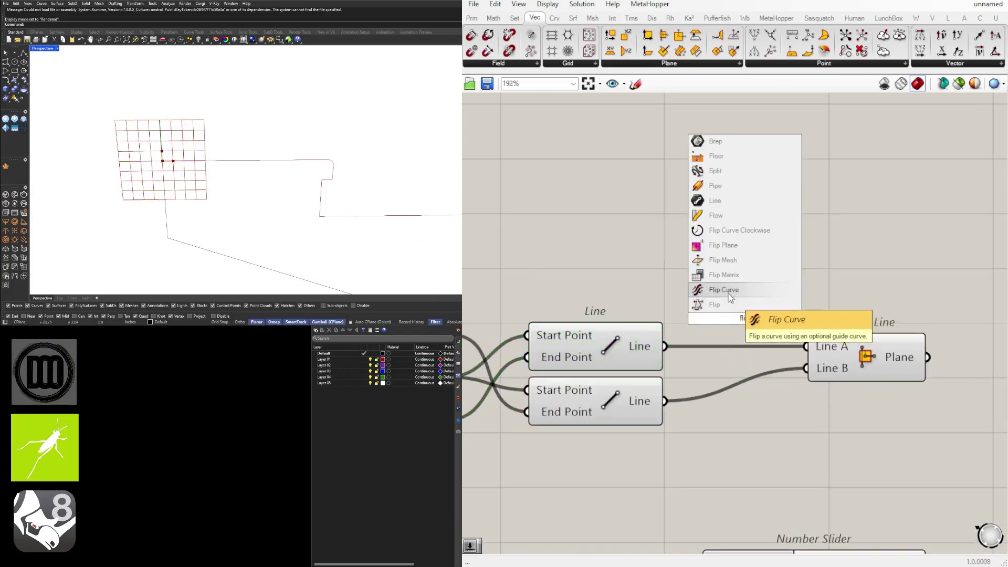
{"action": "left_click", "coordinate": [728, 295]}
{"action": "left_click", "coordinate": [908, 353]}
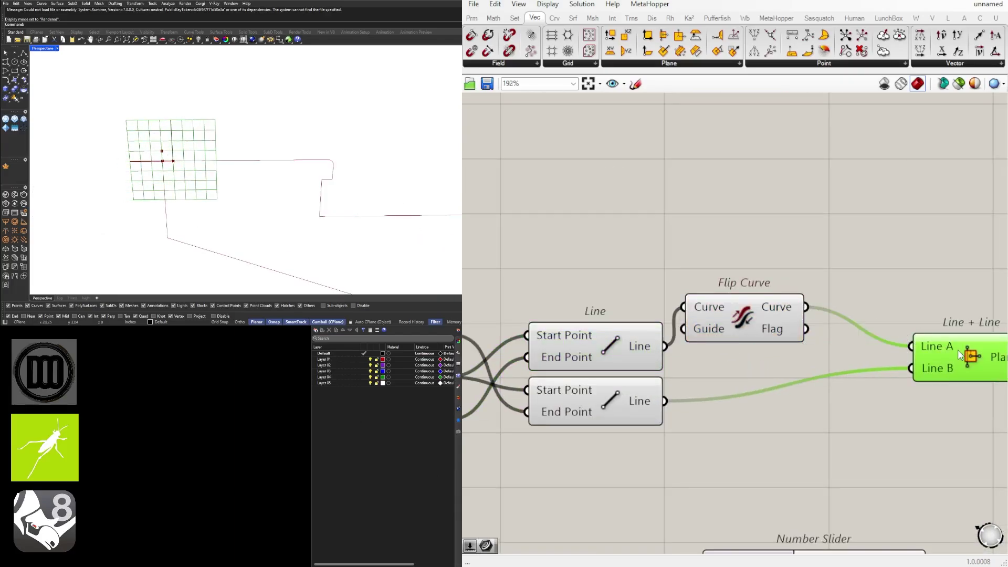
Step: Delete the Flip Curve component and reconnect the upper Line's output directly to Line A
{"action": "left_click", "coordinate": [745, 328]}
{"action": "scroll", "coordinate": [745, 328], "scroll_direction": "down", "scroll_amount": 1}
{"action": "key", "text": "Delete"}
{"action": "left_click", "coordinate": [745, 337]}
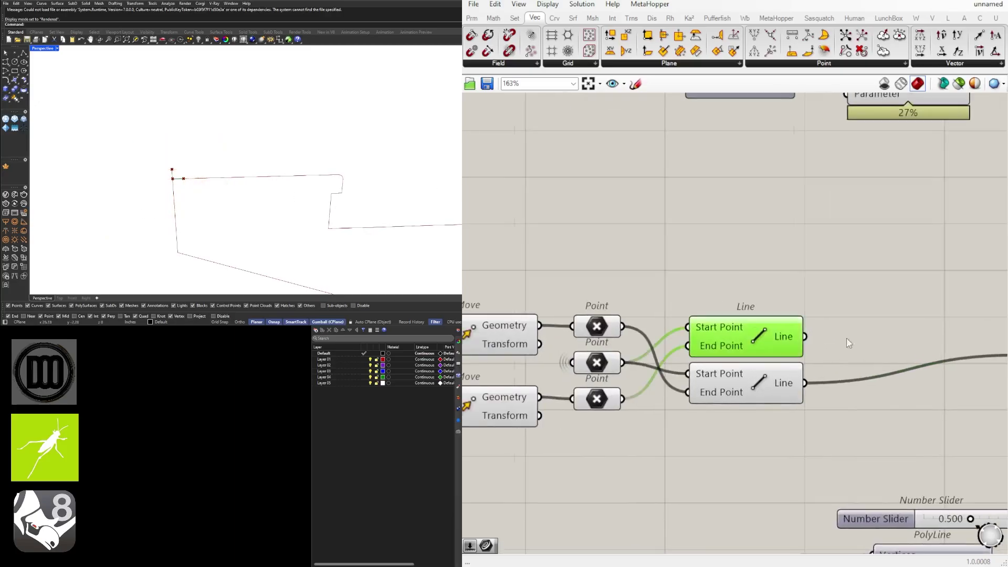
{"action": "right_click_drag", "start_coordinate": [849, 341], "coordinate": [635, 341]}
{"action": "left_click_drag", "start_coordinate": [591, 336], "coordinate": [737, 337]}
{"action": "scroll", "coordinate": [737, 334], "scroll_direction": "down", "scroll_amount": 2}
{"action": "right_click_drag", "start_coordinate": [777, 376], "coordinate": [932, 351]}
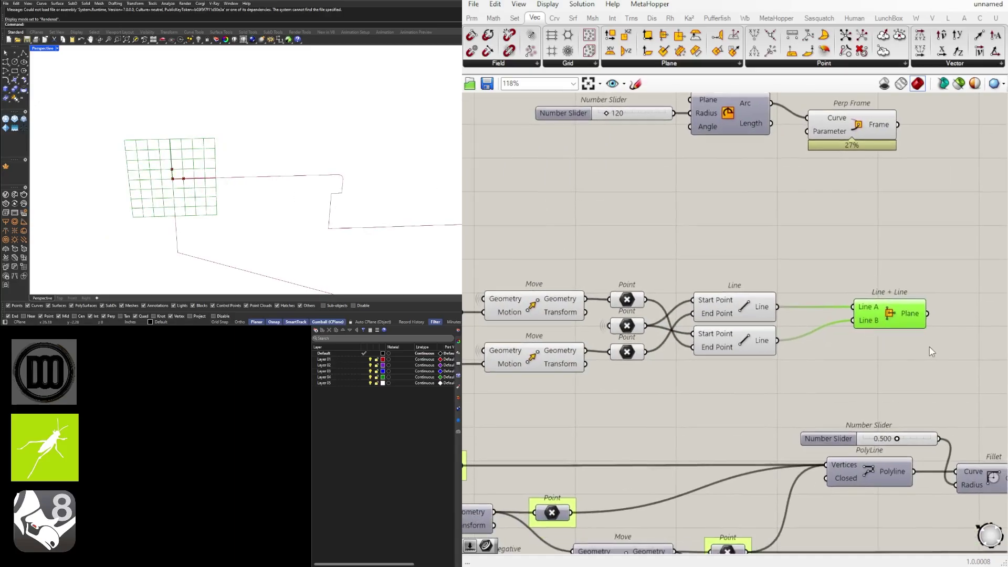
Step: Duplicate the Unit X vector together with its Move component and Point container directly below the originals
{"action": "left_click_drag", "start_coordinate": [936, 356], "coordinate": [755, 293]}
{"action": "left_click", "coordinate": [754, 290]}
{"action": "scroll", "coordinate": [745, 310], "scroll_direction": "up", "scroll_amount": 1}
{"action": "scroll", "coordinate": [742, 308], "scroll_direction": "down", "scroll_amount": 2}
{"action": "right_click_drag", "start_coordinate": [742, 310], "coordinate": [869, 289]}
{"action": "scroll", "coordinate": [868, 288], "scroll_direction": "up", "scroll_amount": 1}
{"action": "left_click_drag", "start_coordinate": [797, 336], "coordinate": [571, 352]}
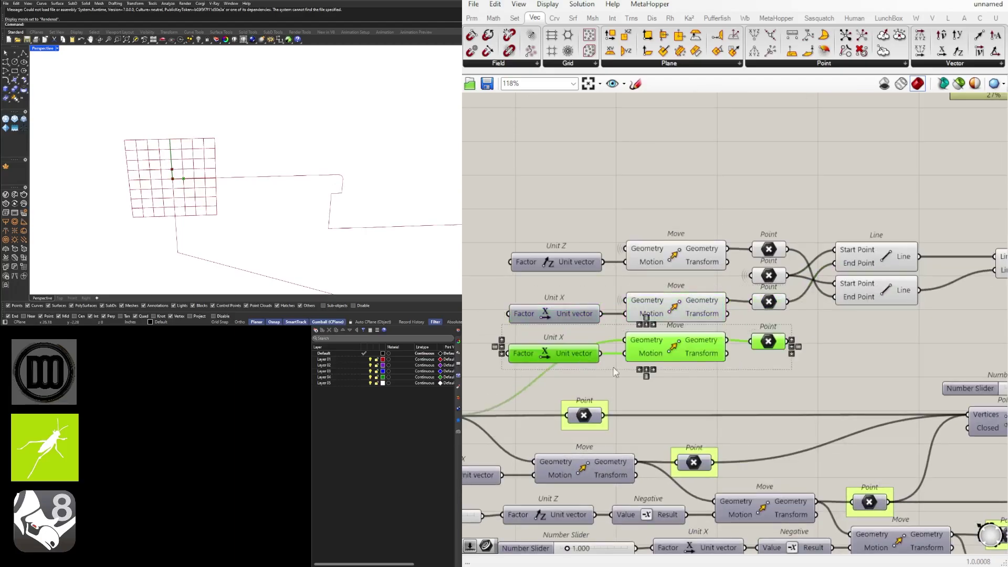
Step: Reposition the copied branch and shift all three unit vectors away from their Move components to make room between them
{"action": "scroll", "coordinate": [778, 377], "scroll_direction": "down", "scroll_amount": 2}
{"action": "left_click_drag", "start_coordinate": [992, 351], "coordinate": [596, 267]}
{"action": "left_click_drag", "start_coordinate": [710, 298], "coordinate": [710, 256]}
{"action": "left_click_drag", "start_coordinate": [615, 344], "coordinate": [599, 254]}
{"action": "left_click_drag", "start_coordinate": [603, 254], "coordinate": [529, 254]}
Step: Insert a Negative component between the copied Unit X vector and the Motion input of its Move component
{"action": "scroll", "coordinate": [622, 341], "scroll_direction": "up", "scroll_amount": 3}
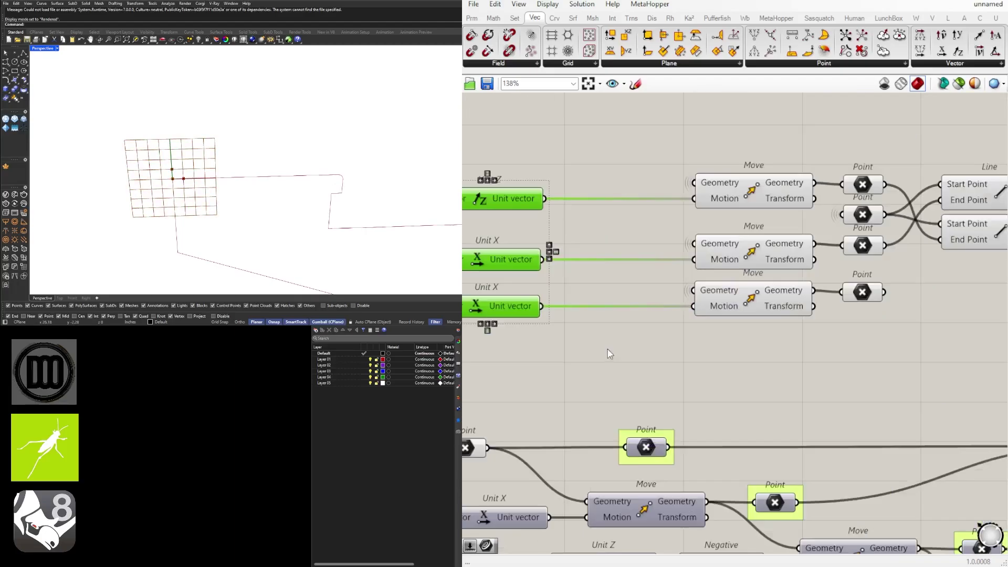
{"action": "double_click", "coordinate": [607, 331]}
{"action": "type", "text": "neg"}
{"action": "key", "text": "Return"}
{"action": "right_click_drag", "start_coordinate": [655, 312], "coordinate": [453, 335]}
{"action": "left_click", "coordinate": [785, 243]}
{"action": "right_click_drag", "start_coordinate": [788, 226], "coordinate": [791, 327]}
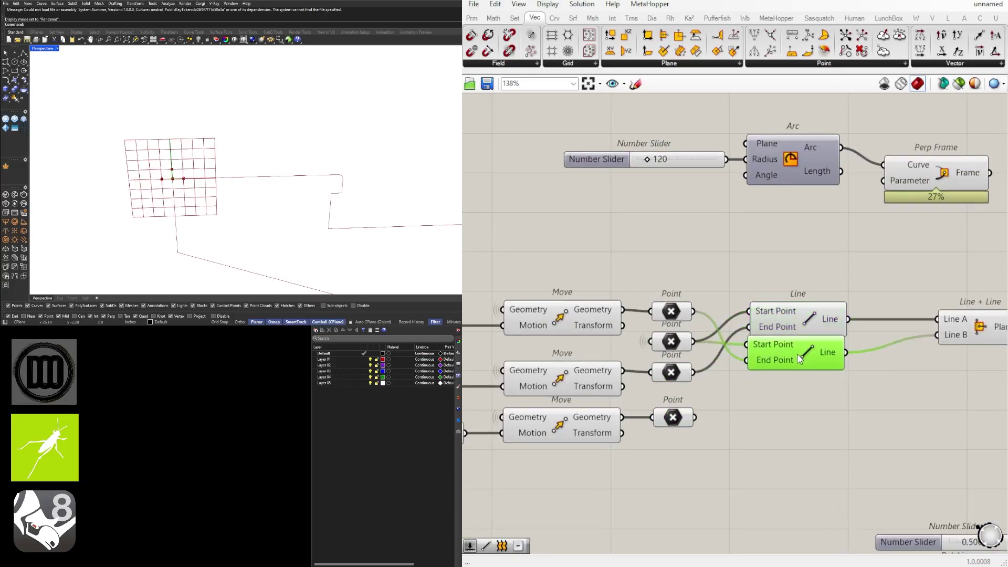
Step: Duplicate the upper Line component below the existing pair and connect the negative-X branch's Point container to its End Point
{"action": "left_click_drag", "start_coordinate": [797, 355], "coordinate": [799, 356]}
{"action": "left_click_drag", "start_coordinate": [787, 320], "coordinate": [786, 403], "text": "alt"}
{"action": "left_click_drag", "start_coordinate": [694, 417], "coordinate": [743, 397]}
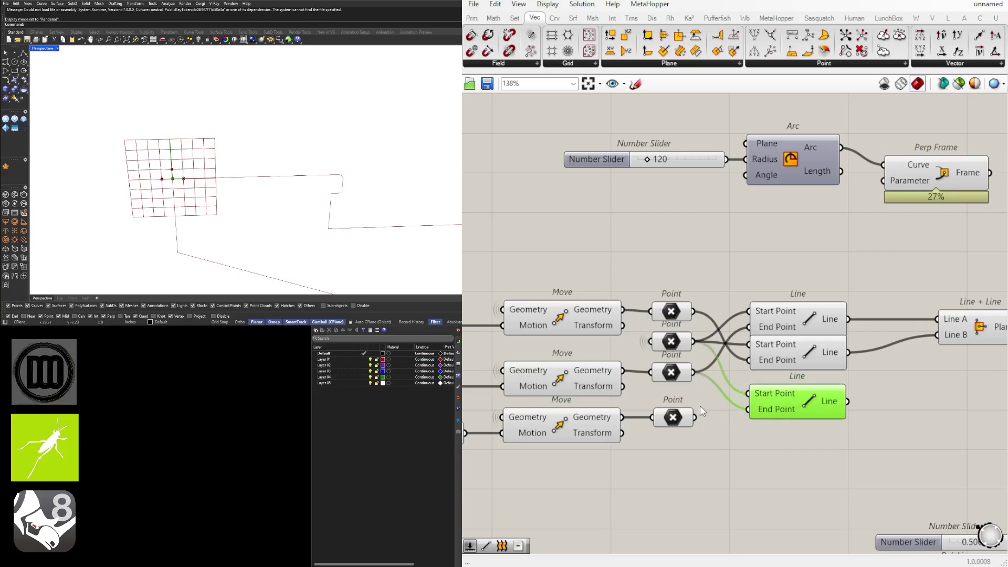
{"action": "right_click_drag", "start_coordinate": [864, 403], "coordinate": [697, 412]}
Step: Duplicate the Line + Line component directly below the original and connect the third Line's output to the copy's Line A
{"action": "left_click", "coordinate": [809, 344]}
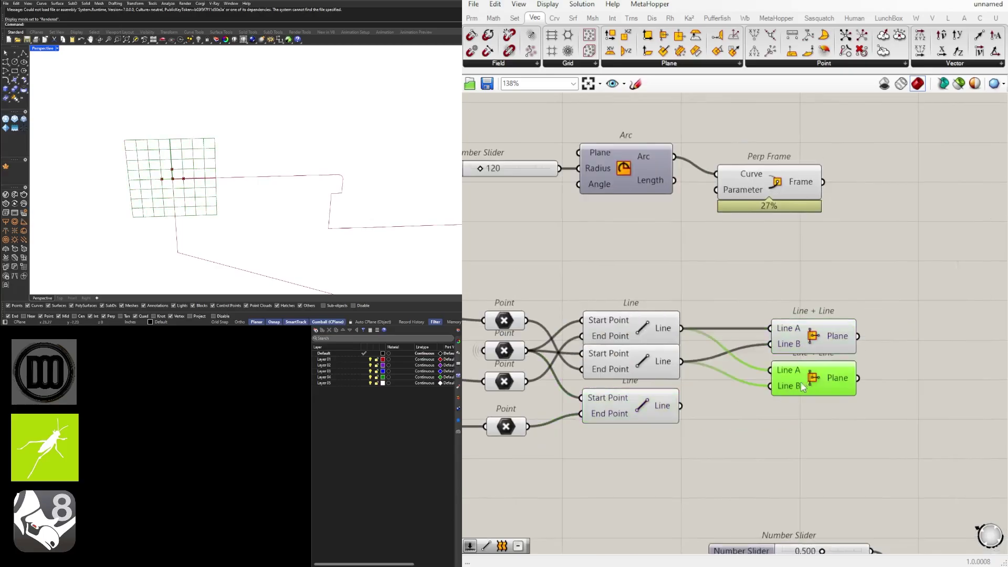
{"action": "left_click", "coordinate": [668, 407]}
{"action": "scroll", "coordinate": [672, 405], "scroll_direction": "up", "scroll_amount": 2}
{"action": "left_click_drag", "start_coordinate": [817, 359], "coordinate": [808, 357]}
{"action": "left_click", "coordinate": [874, 368]}
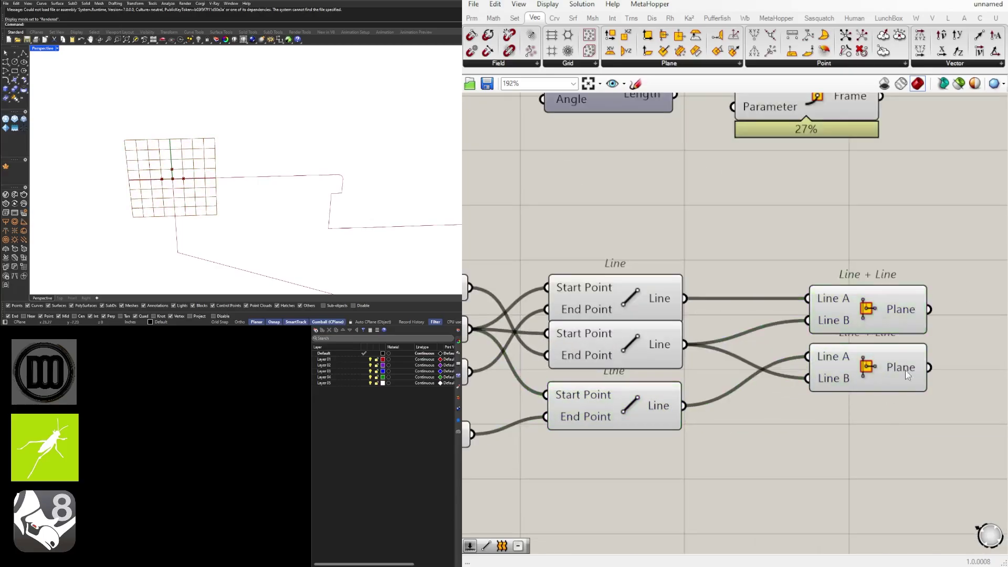
Step: Turn off the preview of the upper Line + Line component
{"action": "left_click", "coordinate": [892, 315]}
{"action": "scroll", "coordinate": [754, 369], "scroll_direction": "up", "scroll_amount": 1}
{"action": "left_click", "coordinate": [754, 369]}
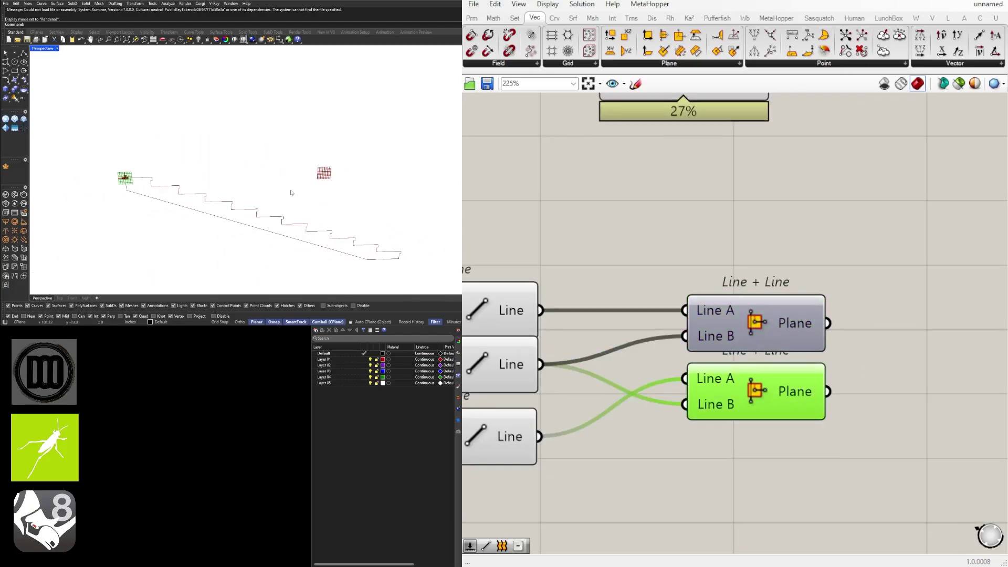
Step: Add a List Item component and connect both Line + Line planes to its List input
{"action": "left_click", "coordinate": [981, 379]}
{"action": "right_click_drag", "start_coordinate": [982, 380], "coordinate": [871, 379]}
{"action": "type", "text": "list item"}
{"action": "key", "text": "Return"}
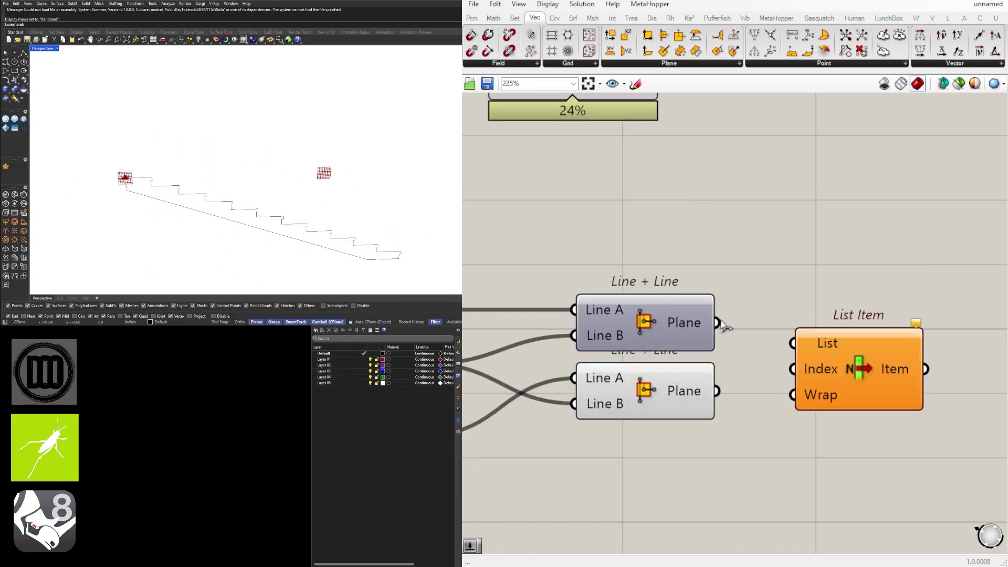
{"action": "left_click_drag", "start_coordinate": [717, 322], "coordinate": [789, 340]}
{"action": "left_click_drag", "start_coordinate": [830, 352], "coordinate": [855, 374]}
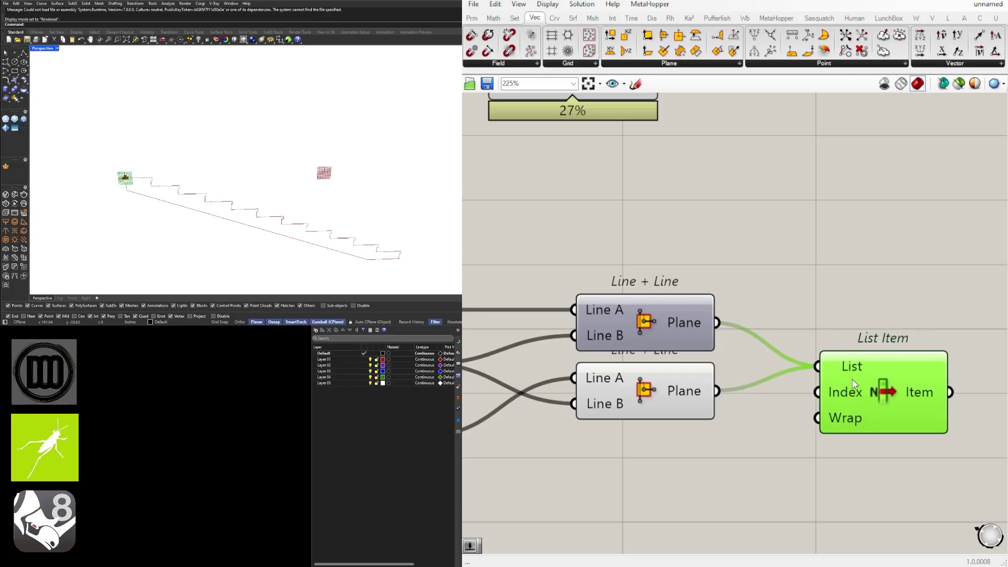
Step: Add a number slider for the List Item's Index input, try index 0, and set it to 1
{"action": "scroll", "coordinate": [855, 374], "scroll_direction": "down", "scroll_amount": 2}
{"action": "right_click_drag", "start_coordinate": [855, 374], "coordinate": [779, 371]}
{"action": "scroll", "coordinate": [640, 433], "scroll_direction": "up", "scroll_amount": 3}
{"action": "double_click", "coordinate": [639, 433]}
{"action": "type", "text": "1"}
{"action": "key", "text": "Return"}
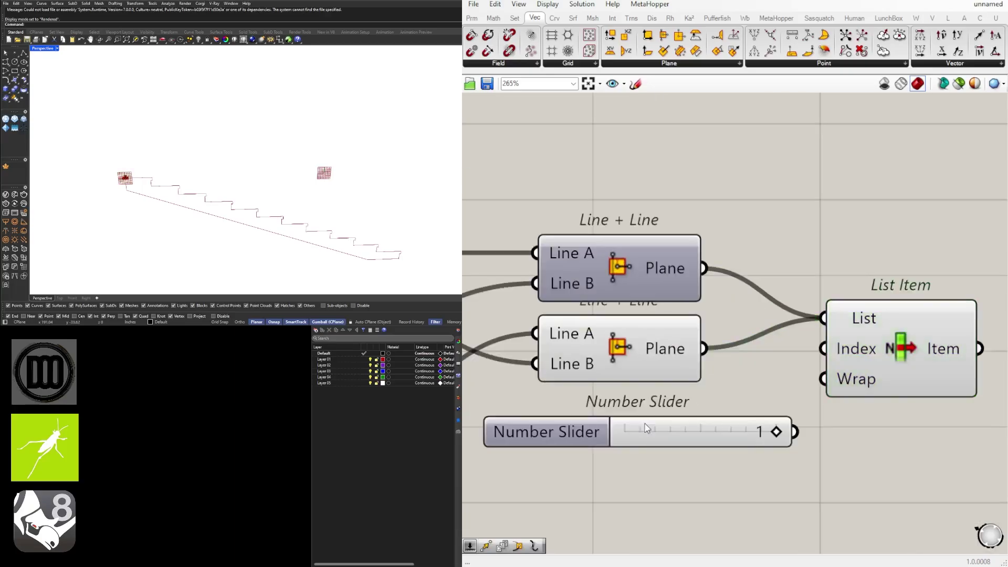
{"action": "left_click_drag", "start_coordinate": [772, 430], "coordinate": [821, 348]}
{"action": "scroll", "coordinate": [782, 435], "scroll_direction": "up", "scroll_amount": 2}
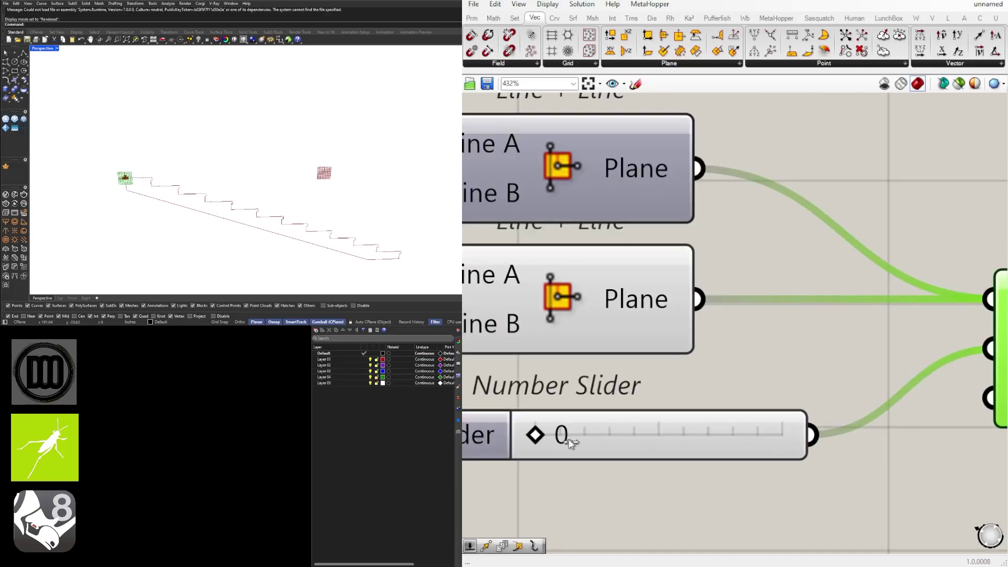
{"action": "left_click_drag", "start_coordinate": [569, 444], "coordinate": [774, 441]}
{"action": "scroll", "coordinate": [774, 440], "scroll_direction": "down", "scroll_amount": 3}
Step: Turn off the preview of the lower Line + Line component
{"action": "left_click_drag", "start_coordinate": [774, 462], "coordinate": [681, 305]}
{"action": "middle_click", "coordinate": [679, 303]}
{"action": "scroll", "coordinate": [682, 315], "scroll_direction": "down", "scroll_amount": 3}
Step: Shift the negative Unit X branch, with its Move, Point and Line components, slightly down to separate it from the others
{"action": "right_click_drag", "start_coordinate": [590, 394], "coordinate": [797, 416]}
{"action": "right_click_drag", "start_coordinate": [670, 397], "coordinate": [827, 380]}
{"action": "left_click_drag", "start_coordinate": [946, 411], "coordinate": [565, 374]}
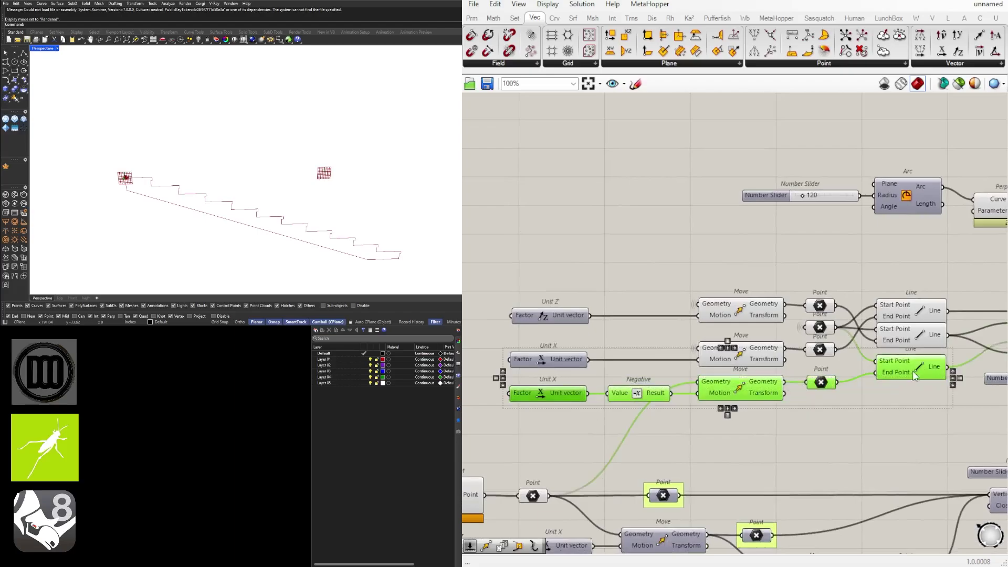
{"action": "left_click_drag", "start_coordinate": [913, 371], "coordinate": [912, 380]}
{"action": "left_click", "coordinate": [939, 433]}
Step: Turn off the preview of the Move, Point and Line components in the three vector branches
{"action": "scroll", "coordinate": [940, 436], "scroll_direction": "down", "scroll_amount": 3}
{"action": "right_click_drag", "start_coordinate": [941, 435], "coordinate": [798, 401]}
{"action": "left_click_drag", "start_coordinate": [799, 402], "coordinate": [625, 294]}
{"action": "key", "text": "ctrl+q"}
{"action": "left_click", "coordinate": [651, 275]}
{"action": "scroll", "coordinate": [572, 367], "scroll_direction": "up", "scroll_amount": 2}
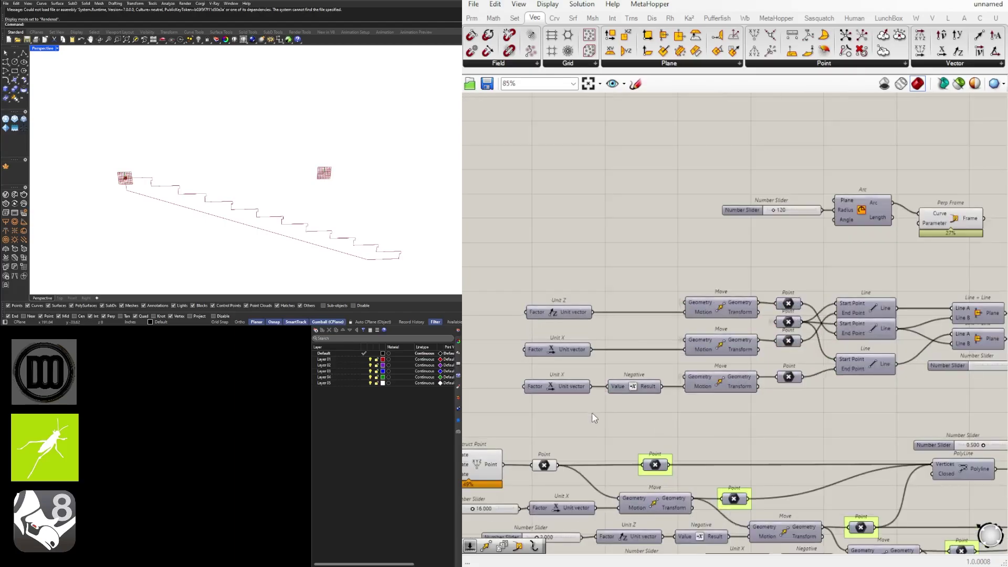
Step: Check the List Item's plane in the model and set its index slider to 0
{"action": "right_click_drag", "start_coordinate": [678, 428], "coordinate": [509, 422]}
{"action": "scroll", "coordinate": [911, 349], "scroll_direction": "up", "scroll_amount": 2}
{"action": "left_click", "coordinate": [911, 349]}
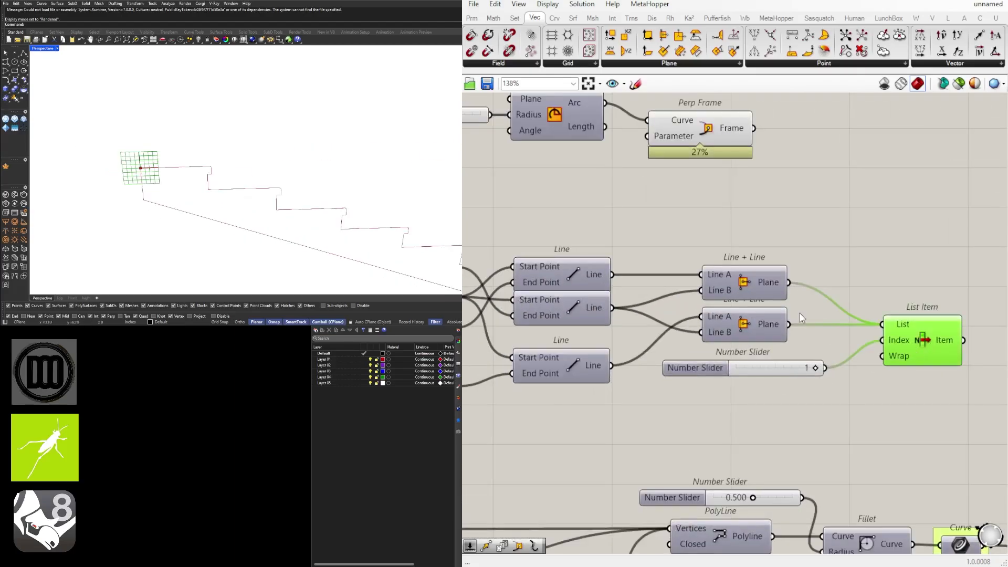
{"action": "scroll", "coordinate": [814, 369], "scroll_direction": "up", "scroll_amount": 2}
{"action": "left_click_drag", "start_coordinate": [815, 368], "coordinate": [725, 372]}
Step: Move the radius slider, Arc and Perp Frame components closer to the space above the List Item
{"action": "scroll", "coordinate": [730, 373], "scroll_direction": "down", "scroll_amount": 3}
{"action": "right_click_drag", "start_coordinate": [748, 246], "coordinate": [768, 295]}
{"action": "left_click", "coordinate": [767, 296]}
{"action": "scroll", "coordinate": [701, 247], "scroll_direction": "down", "scroll_amount": 1}
{"action": "left_click_drag", "start_coordinate": [751, 274], "coordinate": [546, 218]}
{"action": "left_click_drag", "start_coordinate": [706, 234], "coordinate": [800, 269]}
Step: Add an Orient component with the List Item's output as Source and the Perp Frame's frame as Target
{"action": "right_click_drag", "start_coordinate": [930, 289], "coordinate": [710, 299]}
{"action": "double_click", "coordinate": [711, 299]}
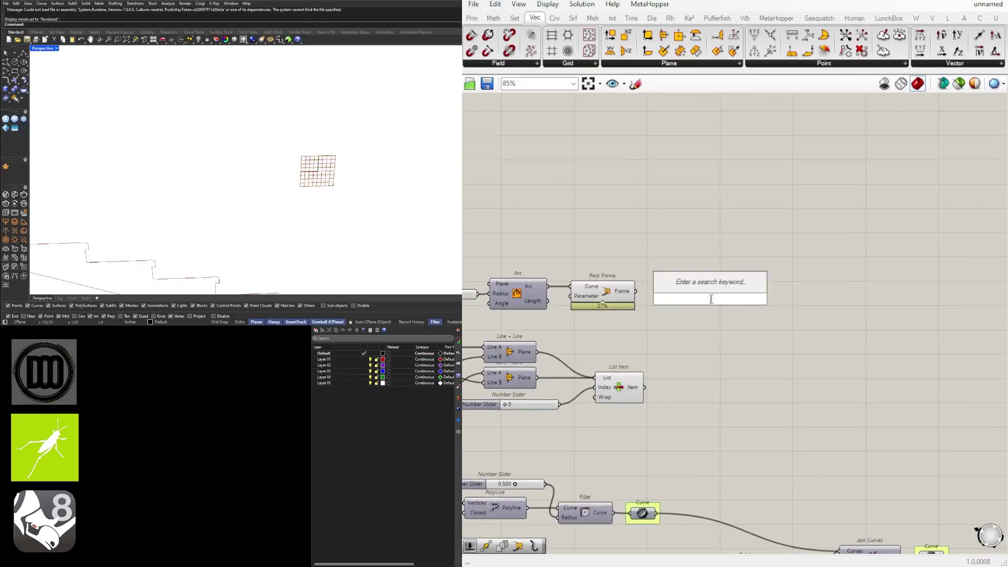
{"action": "type", "text": "or"}
{"action": "left_click", "coordinate": [681, 242]}
{"action": "scroll", "coordinate": [801, 336], "scroll_direction": "down", "scroll_amount": 3}
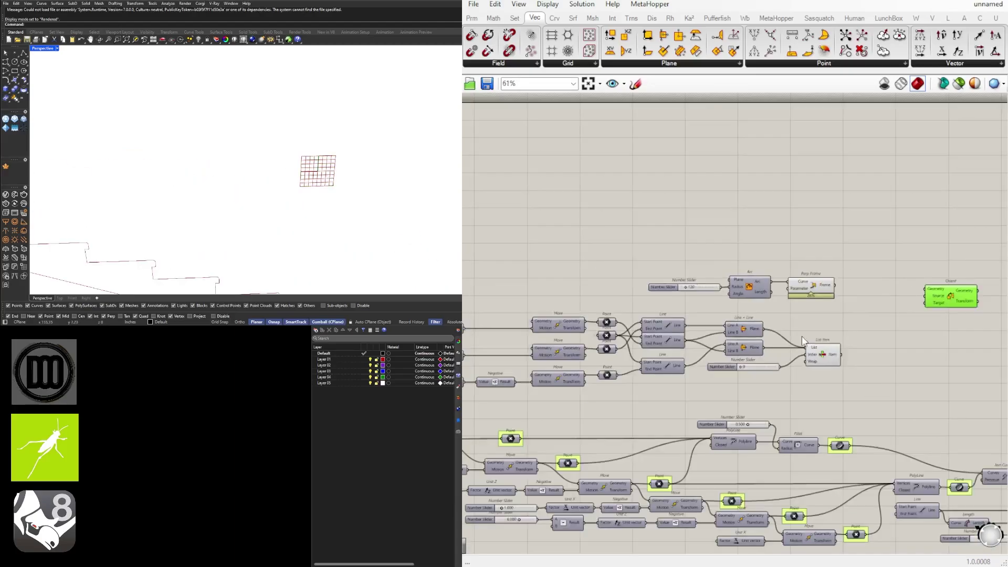
{"action": "scroll", "coordinate": [744, 344], "scroll_direction": "up", "scroll_amount": 4}
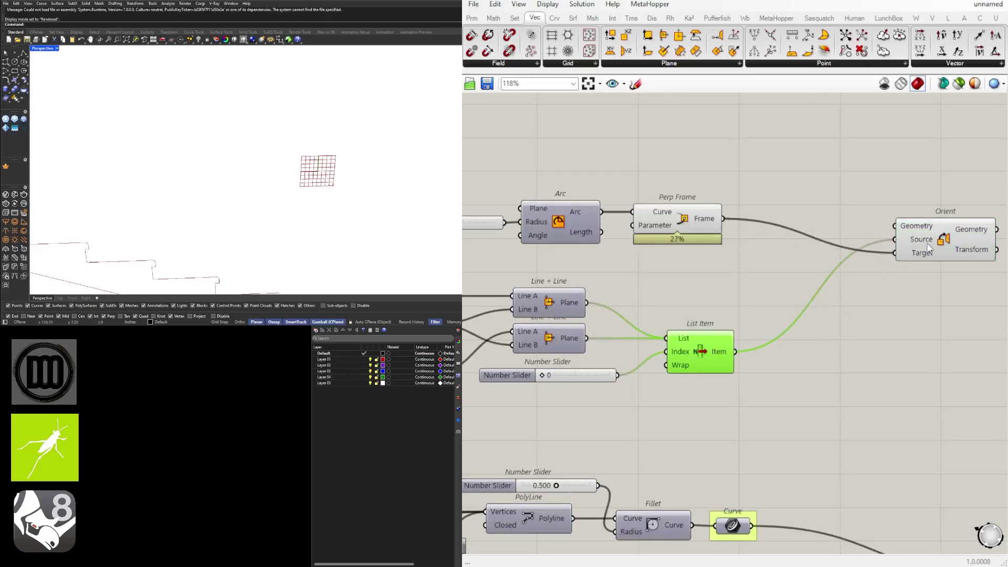
Step: Move the Orient component beside the List Item's output
{"action": "left_click_drag", "start_coordinate": [929, 248], "coordinate": [829, 352]}
{"action": "scroll", "coordinate": [819, 294], "scroll_direction": "down", "scroll_amount": 3}
{"action": "right_click_drag", "start_coordinate": [805, 276], "coordinate": [681, 242]}
{"action": "scroll", "coordinate": [681, 242], "scroll_direction": "up", "scroll_amount": 3}
{"action": "right_click", "coordinate": [730, 325]}
Step: Insert a Curve container between Arc and Perp Frame and disconnect the extra Curve container from the Arc output
{"action": "left_click", "coordinate": [493, 210]}
{"action": "right_click_drag", "start_coordinate": [493, 210], "coordinate": [806, 273]}
{"action": "scroll", "coordinate": [806, 273], "scroll_direction": "down", "scroll_amount": 1}
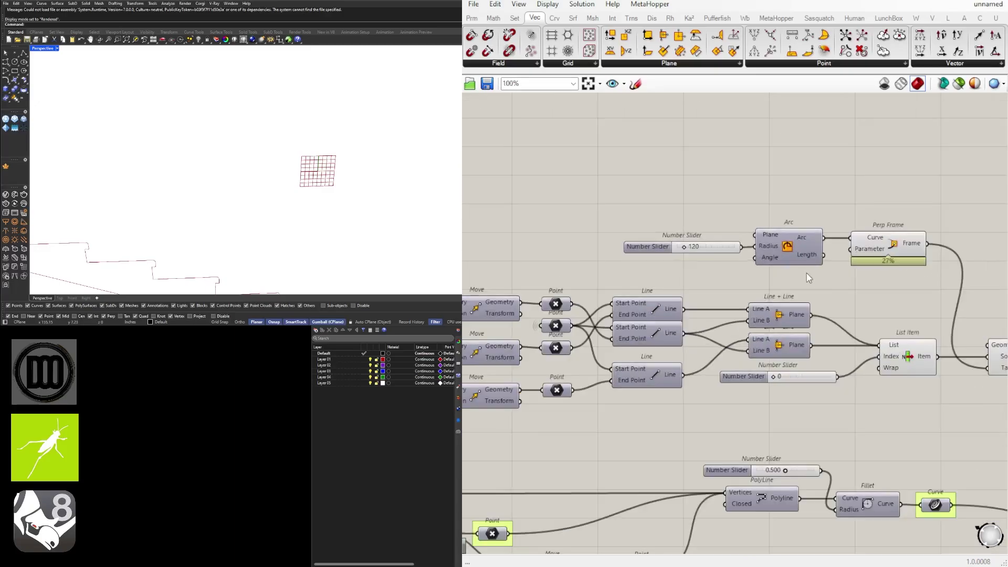
{"action": "type", "text": "cu"}
{"action": "left_click", "coordinate": [689, 140]}
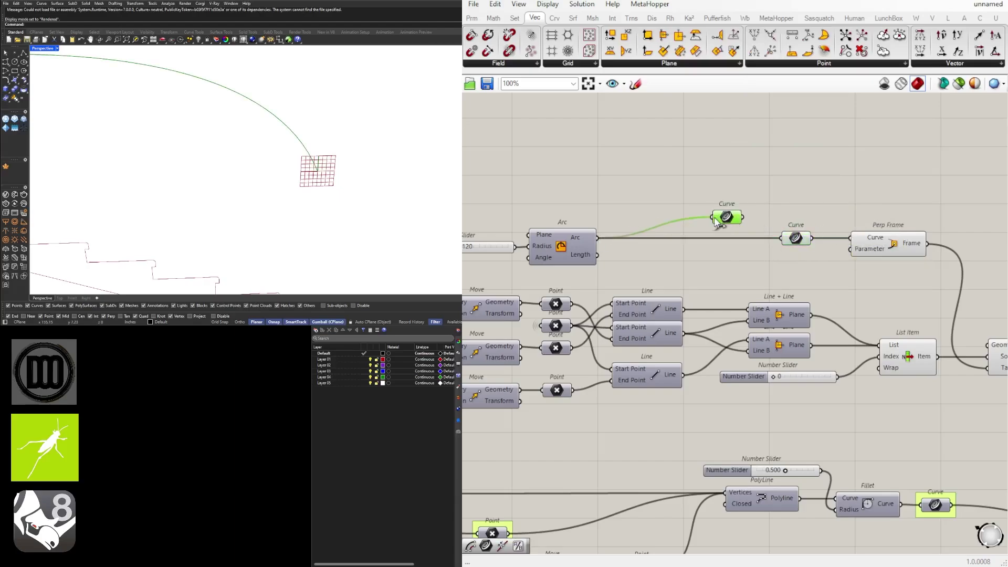
{"action": "left_click_drag", "start_coordinate": [713, 217], "coordinate": [598, 238], "text": "ctrl"}
Step: Shift the radius slider, Arc and its Curve container closer to the Perp Frame component
{"action": "right_click_drag", "start_coordinate": [656, 259], "coordinate": [740, 258]}
{"action": "left_click_drag", "start_coordinate": [745, 259], "coordinate": [585, 233]}
{"action": "left_click_drag", "start_coordinate": [646, 247], "coordinate": [757, 247]}
{"action": "right_click_drag", "start_coordinate": [903, 261], "coordinate": [819, 281]}
{"action": "left_click_drag", "start_coordinate": [834, 286], "coordinate": [556, 206]}
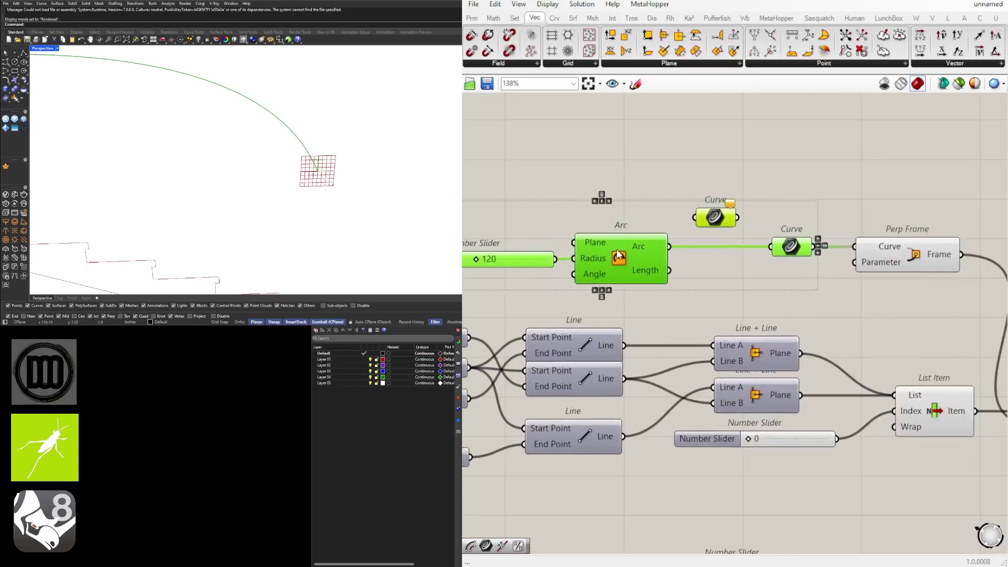
{"action": "left_click_drag", "start_coordinate": [635, 242], "coordinate": [660, 243]}
Step: Turn off the preview of the arc's Curve container and the Perp Frame component
{"action": "left_click", "coordinate": [660, 206]}
{"action": "scroll", "coordinate": [848, 196], "scroll_direction": "down", "scroll_amount": 3}
{"action": "right_click_drag", "start_coordinate": [848, 196], "coordinate": [755, 201]}
{"action": "left_click_drag", "start_coordinate": [824, 262], "coordinate": [744, 199]}
{"action": "middle_click", "coordinate": [742, 198]}
{"action": "left_click", "coordinate": [777, 163]}
{"action": "left_click", "coordinate": [867, 206]}
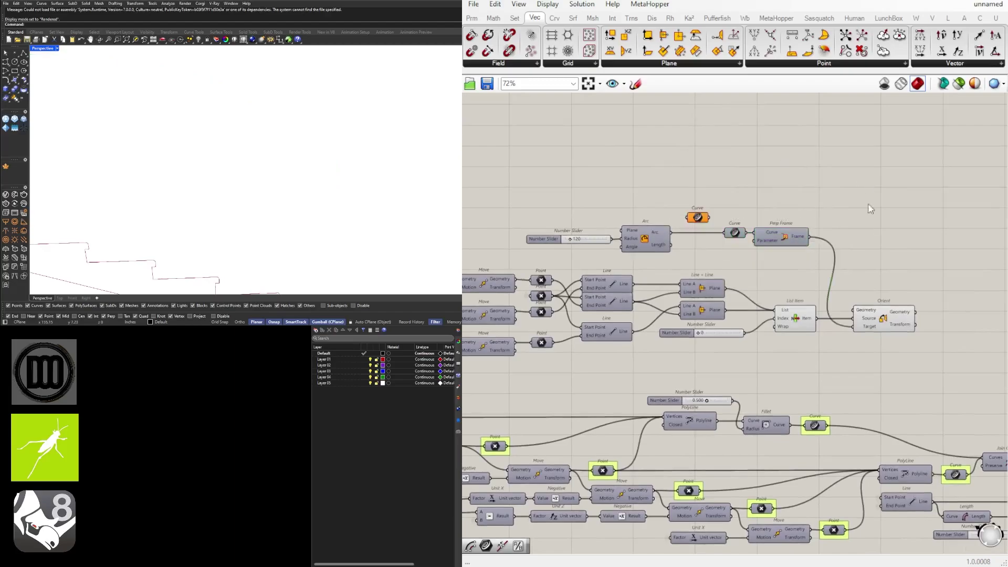
Step: Set the wire display of the Orient component's Source and Target inputs to hidden
{"action": "left_click", "coordinate": [895, 318]}
{"action": "right_click_drag", "start_coordinate": [922, 320], "coordinate": [726, 314]}
{"action": "scroll", "coordinate": [726, 314], "scroll_direction": "down", "scroll_amount": 3}
{"action": "scroll", "coordinate": [700, 310], "scroll_direction": "up", "scroll_amount": 3}
{"action": "right_click", "coordinate": [697, 301]}
{"action": "mouse_move", "coordinate": [777, 334]}
{"action": "left_click", "coordinate": [871, 348]}
{"action": "right_click", "coordinate": [703, 309]}
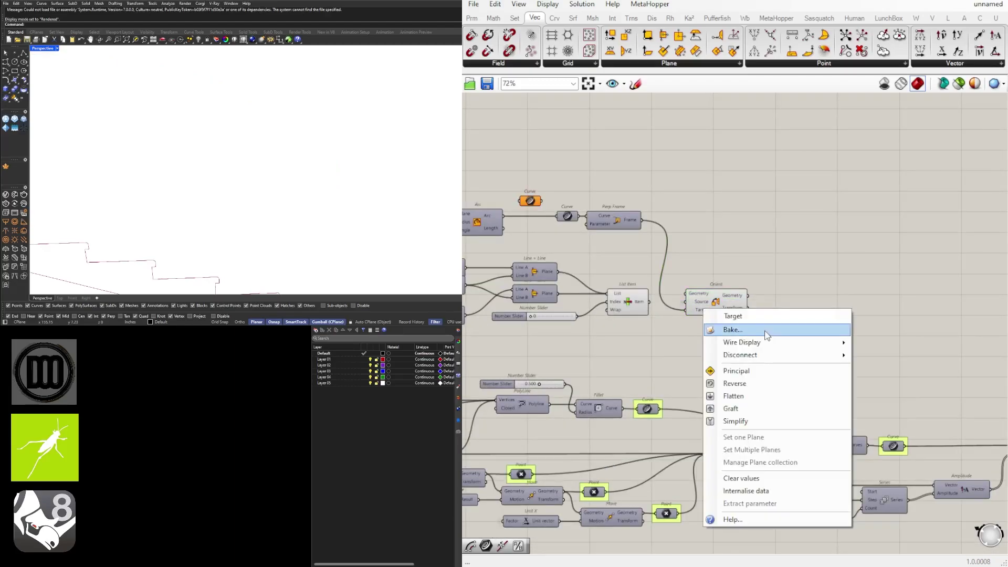
{"action": "left_click", "coordinate": [879, 356]}
Step: Turn off the preview of the List Item component
{"action": "left_click_drag", "start_coordinate": [654, 341], "coordinate": [565, 267]}
{"action": "middle_click", "coordinate": [594, 259]}
{"action": "left_click", "coordinate": [630, 223]}
Step: Move the Orient component next to the joined stair profile's Curve container and connect that curve to Geometry
{"action": "left_click_drag", "start_coordinate": [716, 303], "coordinate": [811, 331]}
{"action": "scroll", "coordinate": [710, 300], "scroll_direction": "down", "scroll_amount": 5}
{"action": "scroll", "coordinate": [823, 366], "scroll_direction": "up", "scroll_amount": 6}
{"action": "scroll", "coordinate": [754, 296], "scroll_direction": "up", "scroll_amount": 2}
{"action": "left_click_drag", "start_coordinate": [723, 322], "coordinate": [747, 321]}
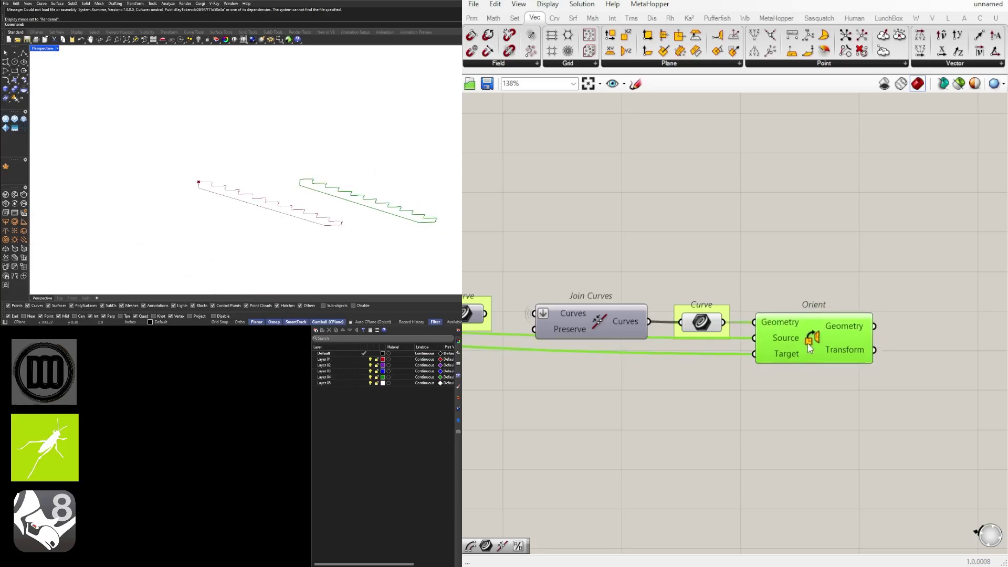
Step: Add a Sweep1 component near the Perp Frame and connect the arc's Curve container to its Rail input
{"action": "scroll", "coordinate": [809, 343], "scroll_direction": "down", "scroll_amount": 5}
{"action": "right_click_drag", "start_coordinate": [566, 341], "coordinate": [934, 356]}
{"action": "right_click_drag", "start_coordinate": [514, 236], "coordinate": [685, 266]}
{"action": "scroll", "coordinate": [775, 268], "scroll_direction": "up", "scroll_amount": 5}
{"action": "left_click", "coordinate": [782, 292]}
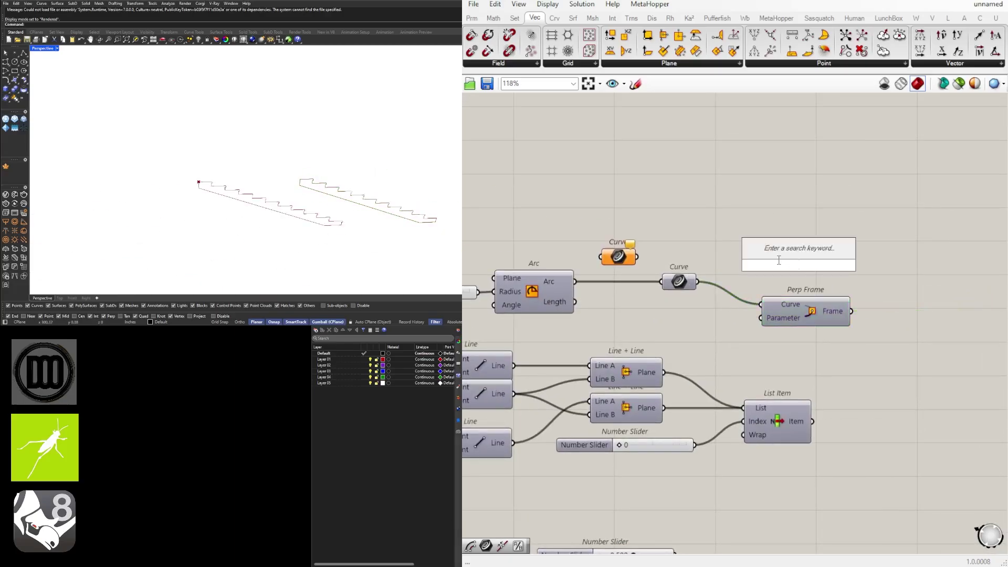
{"action": "type", "text": "sweep"}
{"action": "left_click", "coordinate": [776, 238]}
{"action": "left_click_drag", "start_coordinate": [784, 253], "coordinate": [940, 253]}
{"action": "right_click_drag", "start_coordinate": [803, 269], "coordinate": [636, 280]}
{"action": "scroll", "coordinate": [636, 279], "scroll_direction": "up", "scroll_amount": 1}
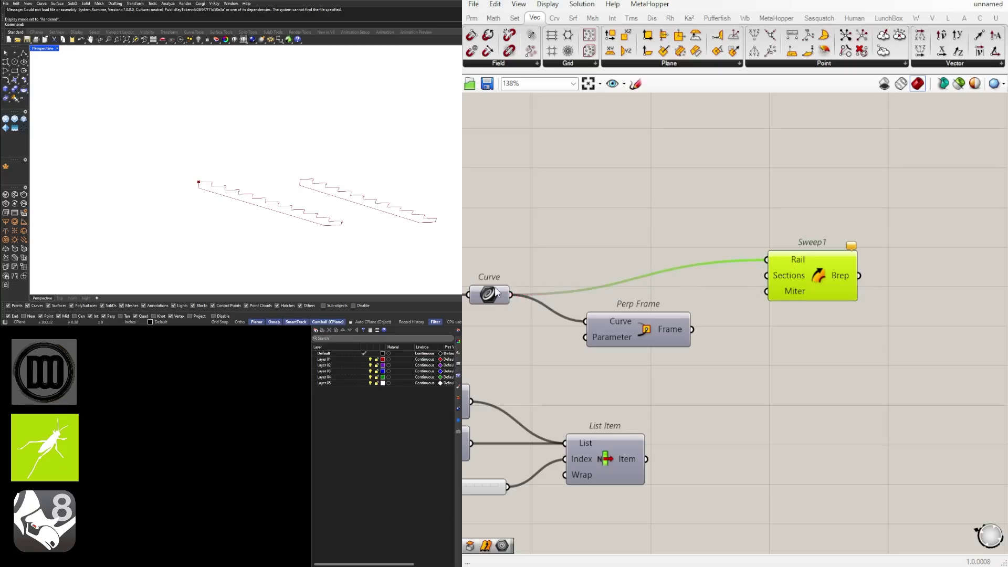
Step: Insert a Curve container before Sweep1's Rail input and set its incoming wire display to hidden
{"action": "double_click", "coordinate": [708, 262]}
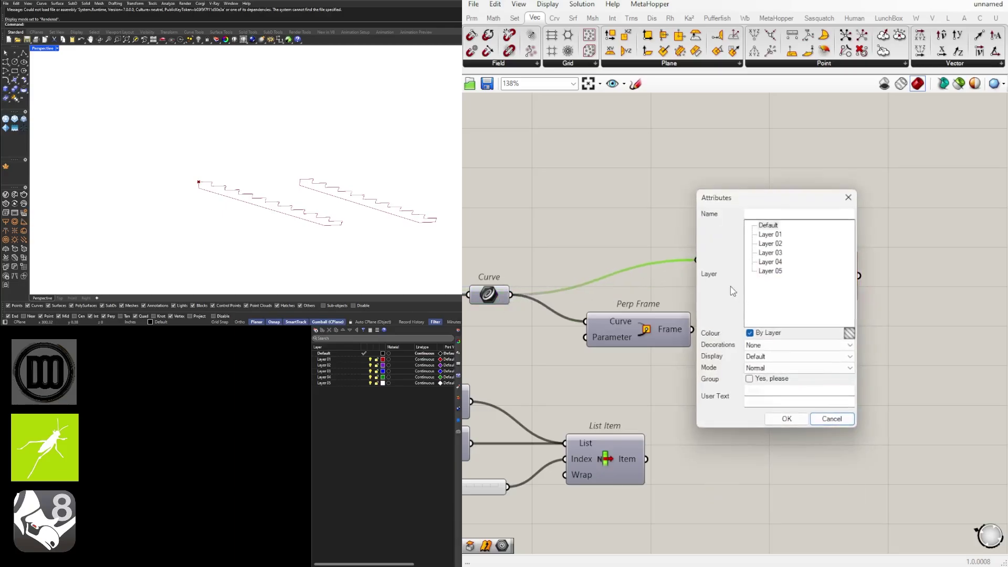
{"action": "key", "text": "Escape"}
{"action": "right_click", "coordinate": [705, 255]}
{"action": "mouse_move", "coordinate": [758, 317]}
{"action": "left_click", "coordinate": [875, 331]}
Step: Move Sweep1 together with its rail Curve container next to the Orient component
{"action": "left_click", "coordinate": [780, 271], "text": "shift"}
{"action": "scroll", "coordinate": [779, 270], "scroll_direction": "down", "scroll_amount": 2}
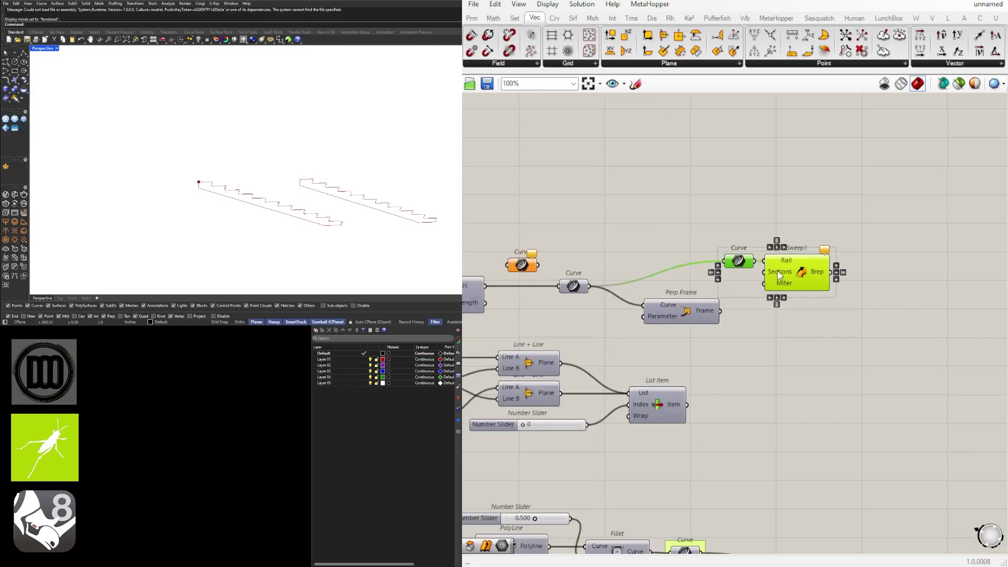
{"action": "scroll", "coordinate": [944, 331], "scroll_direction": "down", "scroll_amount": 6}
{"action": "left_click_drag", "start_coordinate": [776, 270], "coordinate": [896, 377]}
{"action": "left_click", "coordinate": [869, 382]}
{"action": "scroll", "coordinate": [869, 373], "scroll_direction": "up", "scroll_amount": 7}
{"action": "right_click_drag", "start_coordinate": [869, 373], "coordinate": [876, 402]}
{"action": "left_click_drag", "start_coordinate": [727, 393], "coordinate": [735, 400]}
{"action": "right_click_drag", "start_coordinate": [841, 393], "coordinate": [755, 395]}
{"action": "left_click_drag", "start_coordinate": [950, 437], "coordinate": [839, 368]}
{"action": "left_click_drag", "start_coordinate": [901, 389], "coordinate": [862, 362]}
Step: Connect the Orient component's Geometry output to Sweep1's Sections input and inspect the swept stair in the model
{"action": "left_click", "coordinate": [683, 329]}
{"action": "scroll", "coordinate": [684, 329], "scroll_direction": "up", "scroll_amount": 3}
{"action": "left_click", "coordinate": [741, 389]}
{"action": "left_click_drag", "start_coordinate": [706, 429], "coordinate": [788, 372]}
{"action": "left_click", "coordinate": [843, 388]}
{"action": "right_click_drag", "start_coordinate": [294, 174], "coordinate": [254, 223]}
Step: Turn off the preview of the rail Curve container in front of Sweep1
{"action": "left_click", "coordinate": [681, 351]}
{"action": "middle_click", "coordinate": [682, 351]}
{"action": "left_click", "coordinate": [715, 350]}
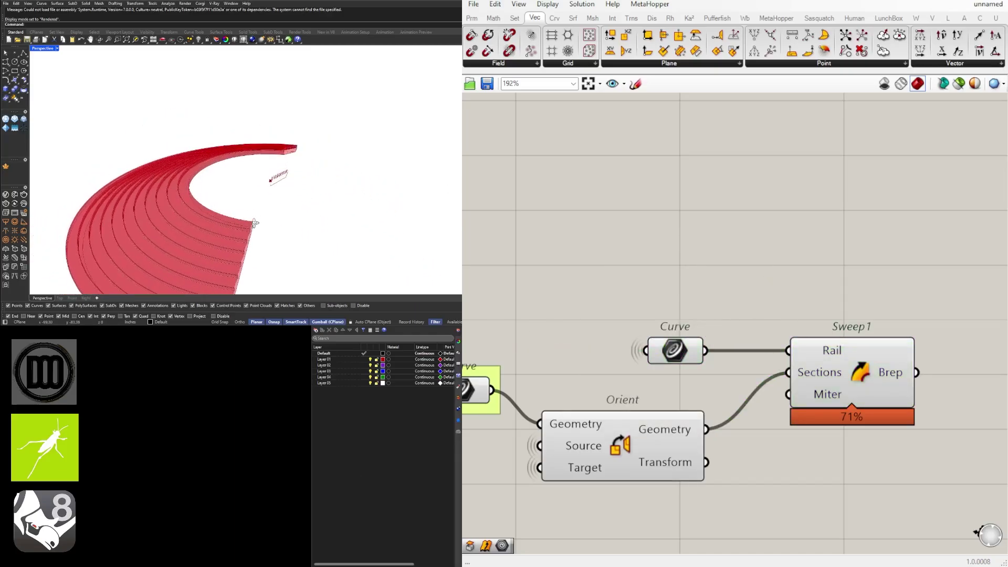
Step: Turn off the preview of the Orient component and the joined profile's Curve container
{"action": "right_click_drag", "start_coordinate": [367, 470], "coordinate": [226, 388]}
{"action": "right_click_drag", "start_coordinate": [641, 528], "coordinate": [854, 500]}
{"action": "left_click_drag", "start_coordinate": [854, 500], "coordinate": [672, 354]}
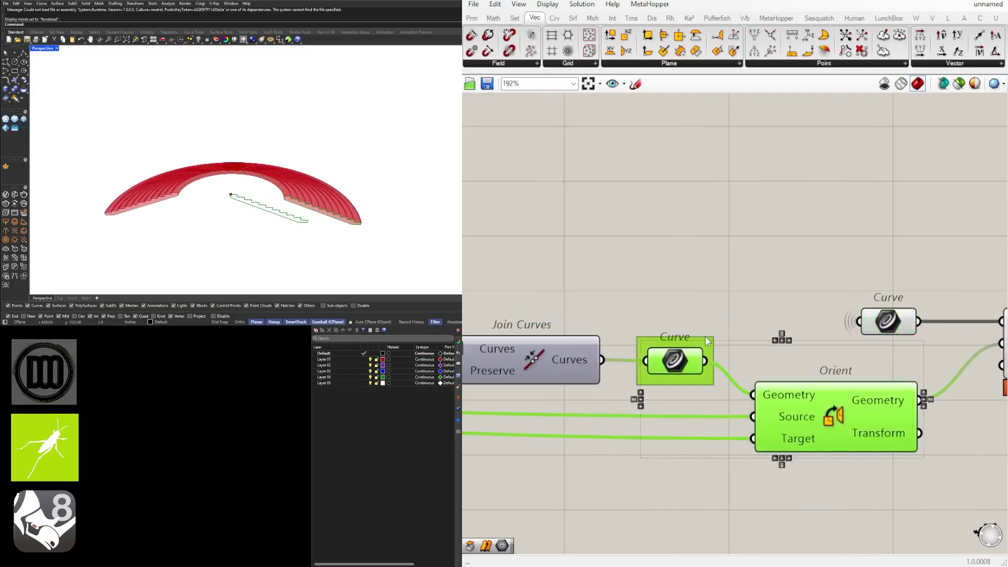
{"action": "middle_click", "coordinate": [672, 353]}
{"action": "left_click", "coordinate": [705, 352]}
{"action": "left_click", "coordinate": [858, 286]}
Step: Move Sweep1 and its rail Curve container farther from Orient to make room between them
{"action": "right_click_drag", "start_coordinate": [859, 287], "coordinate": [715, 290]}
{"action": "left_click", "coordinate": [877, 321]}
{"action": "right_click_drag", "start_coordinate": [808, 317], "coordinate": [638, 317]}
{"action": "left_click_drag", "start_coordinate": [576, 326], "coordinate": [736, 326], "text": "shift"}
Step: Insert a Geometry container between Orient's Geometry output and Sweep1's Sections input, and place it in its own group
{"action": "double_click", "coordinate": [703, 438]}
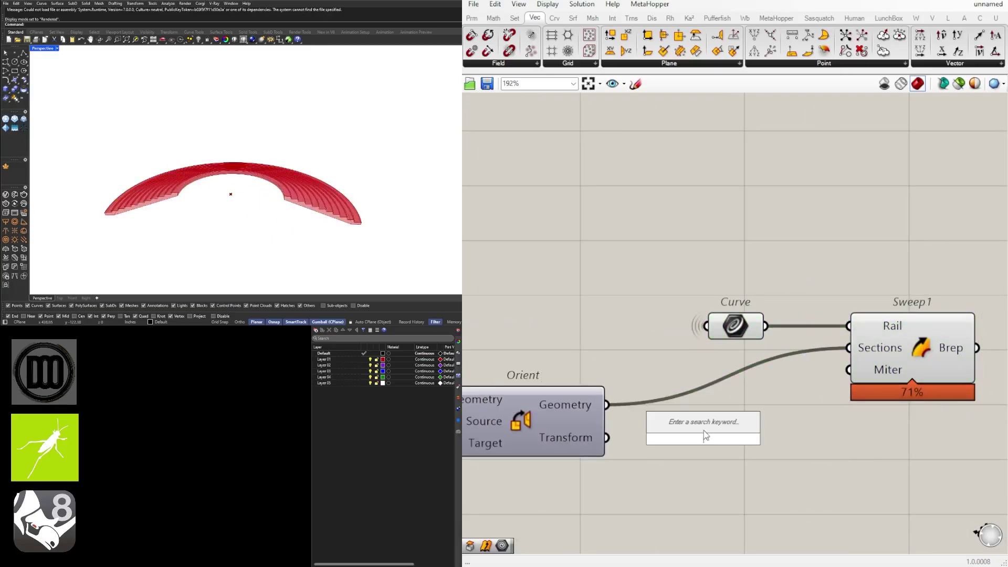
{"action": "type", "text": "geo"}
{"action": "left_click", "coordinate": [674, 426]}
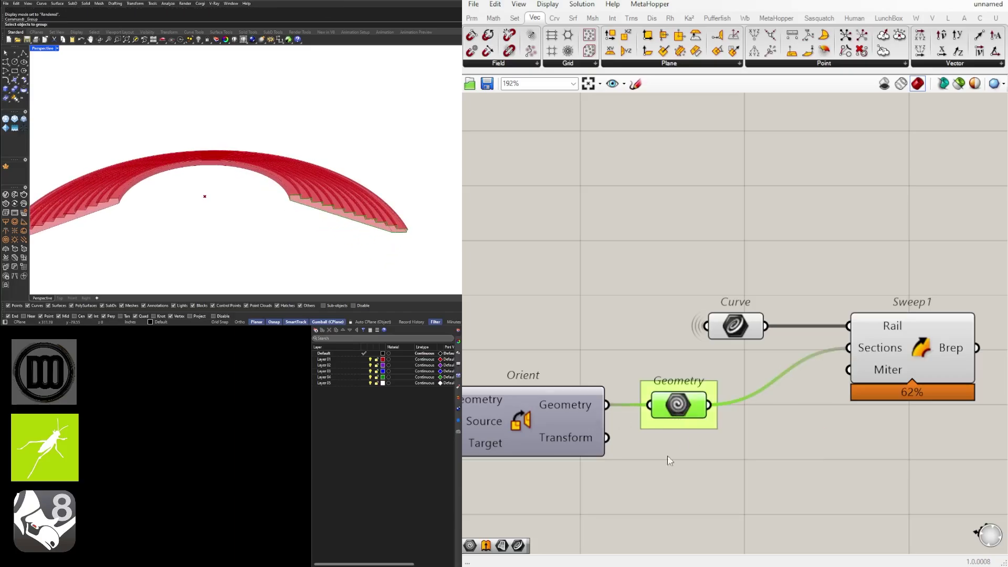
Step: Add a Geometry container for Sweep1's Brep output and place it in its own group
{"action": "left_click_drag", "start_coordinate": [892, 320], "coordinate": [876, 320]}
{"action": "right_click_drag", "start_coordinate": [876, 286], "coordinate": [609, 293]}
{"action": "double_click", "coordinate": [782, 372]}
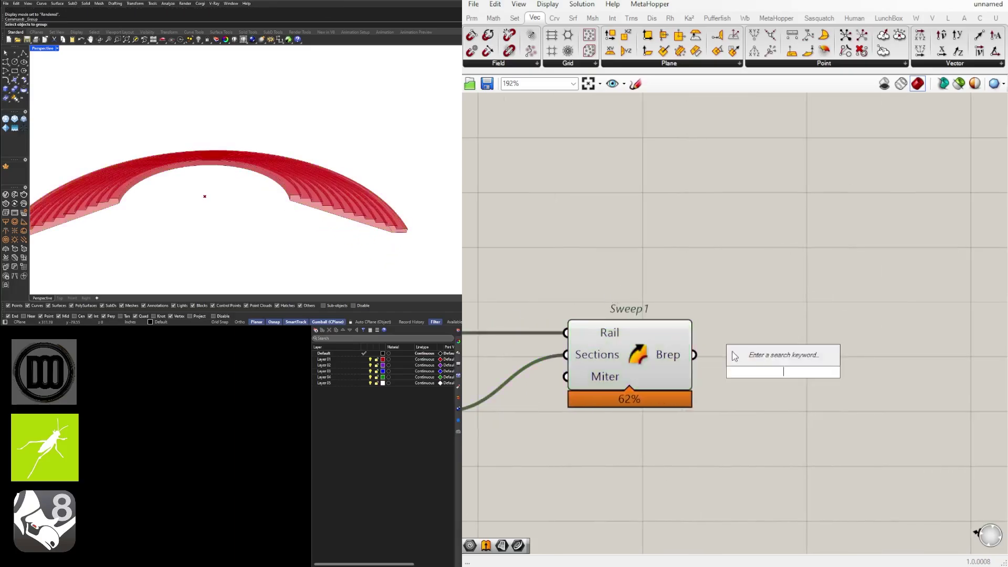
{"action": "type", "text": "geo"}
{"action": "left_click", "coordinate": [811, 360]}
{"action": "left_click_drag", "start_coordinate": [694, 355], "coordinate": [775, 359]}
{"action": "key", "text": "ctrl+g"}
Step: Place the Curve container feeding Sweep1's Rail input in its own group
{"action": "scroll", "coordinate": [776, 362], "scroll_direction": "down", "scroll_amount": 2}
{"action": "left_click_drag", "start_coordinate": [832, 429], "coordinate": [660, 312]}
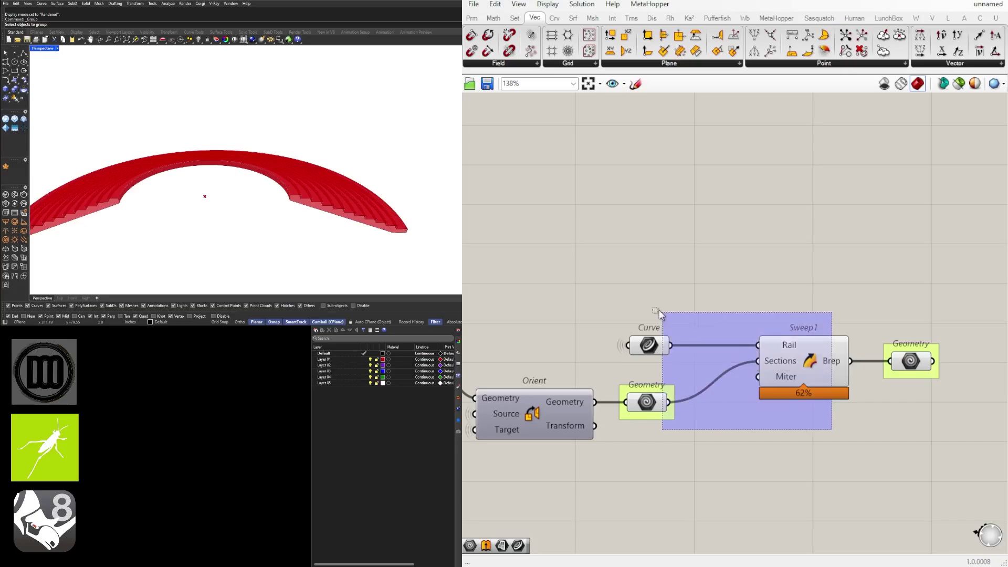
{"action": "middle_click", "coordinate": [662, 309]}
{"action": "left_click", "coordinate": [700, 273]}
{"action": "left_click", "coordinate": [651, 346]}
{"action": "middle_click", "coordinate": [651, 345]}
{"action": "left_click", "coordinate": [676, 324]}
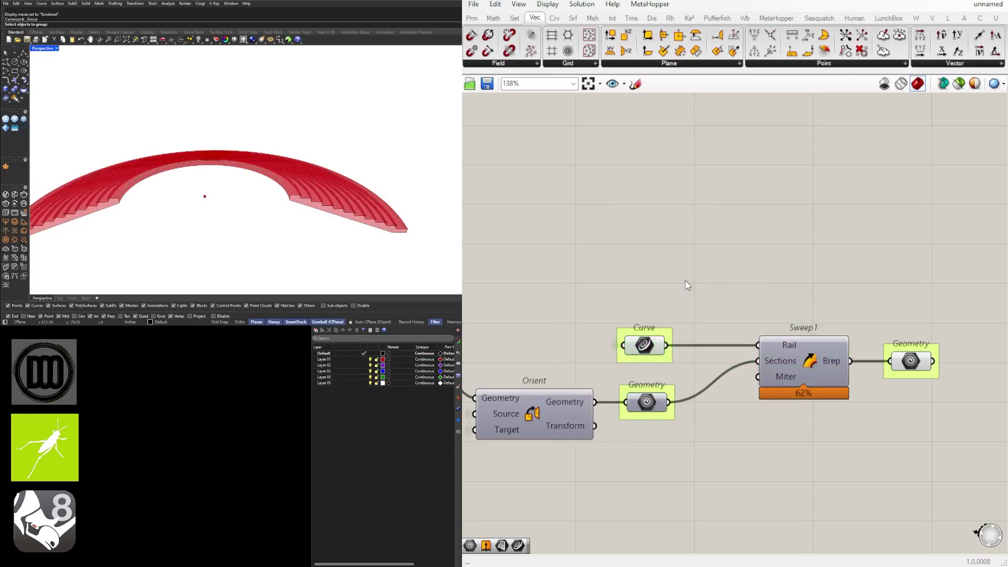
Step: Save the definition as 24174_STAIRS-SWEEP and fit the whole definition in view
{"action": "scroll", "coordinate": [260, 216], "scroll_direction": "down", "scroll_amount": 5}
{"action": "right_click_drag", "start_coordinate": [294, 184], "coordinate": [237, 215]}
{"action": "scroll", "coordinate": [900, 301], "scroll_direction": "down", "scroll_amount": 12}
{"action": "left_click", "coordinate": [587, 84]}
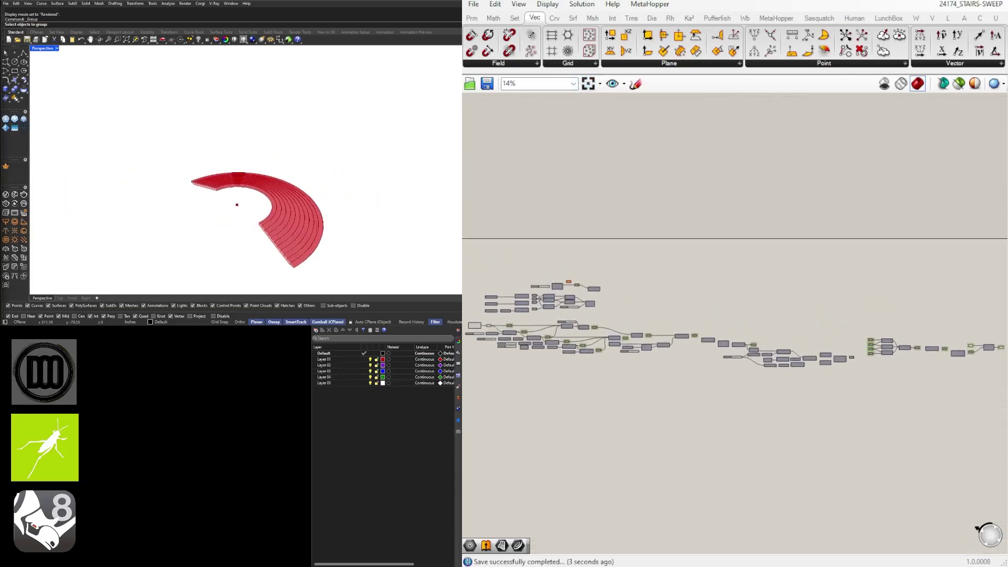
Step: Switch to the Rhino viewport and draw a winding open control-point curve beside the swept stairs
{"action": "right_click_drag", "start_coordinate": [326, 231], "coordinate": [399, 258]}
{"action": "scroll", "coordinate": [713, 362], "scroll_direction": "down", "scroll_amount": 1}
{"action": "right_click_drag", "start_coordinate": [712, 363], "coordinate": [692, 349]}
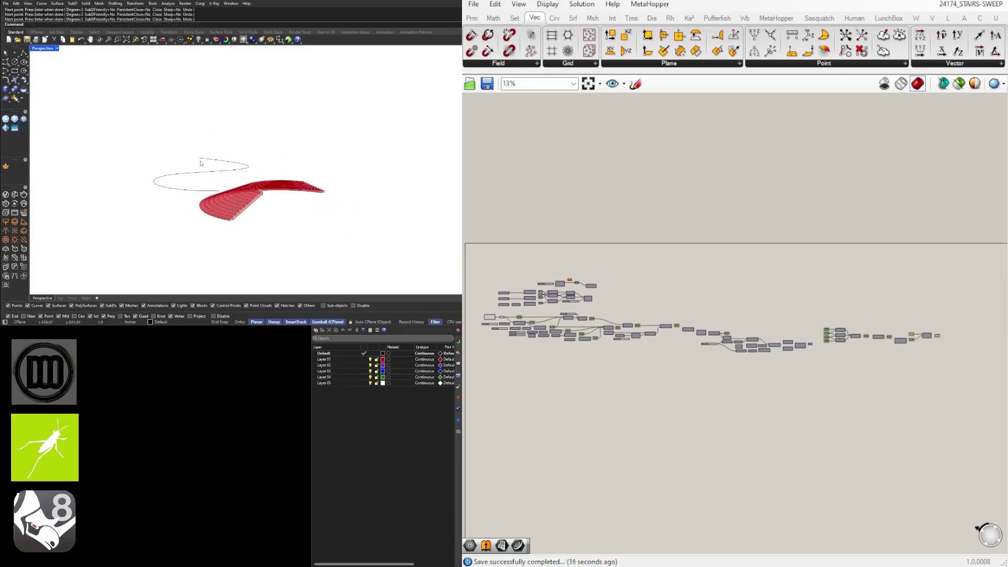
{"action": "right_click_drag", "start_coordinate": [230, 204], "coordinate": [264, 199]}
Step: Reference the winding Rhino curve in the empty Curve container above the Arc component's output
{"action": "scroll", "coordinate": [753, 315], "scroll_direction": "up", "scroll_amount": 10}
{"action": "right_click_drag", "start_coordinate": [545, 302], "coordinate": [674, 359]}
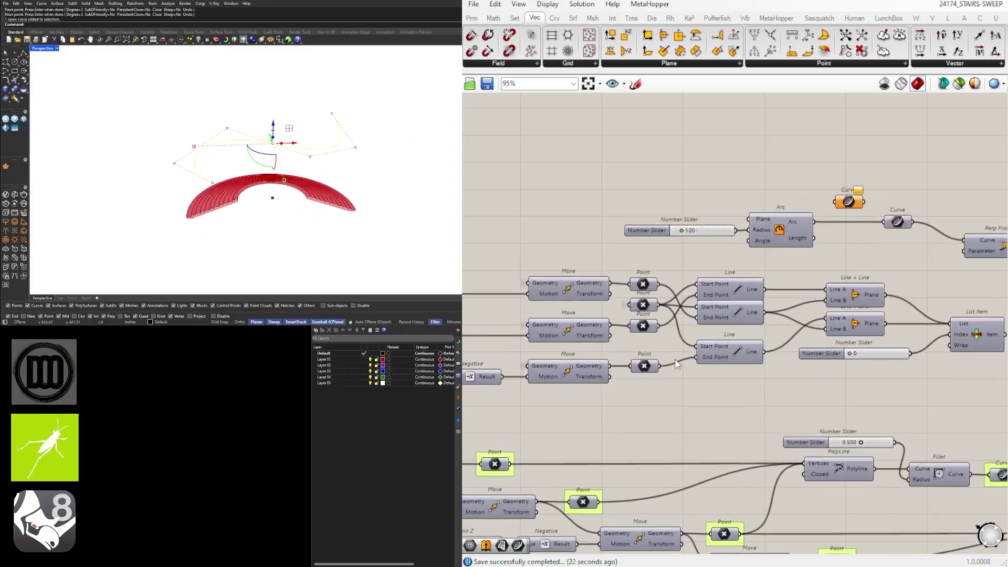
{"action": "right_click", "coordinate": [850, 200]}
{"action": "left_click", "coordinate": [895, 359]}
{"action": "right_click_drag", "start_coordinate": [816, 255], "coordinate": [878, 231]}
Step: Lower the number slider that feeds the Series component's Count input
{"action": "scroll", "coordinate": [878, 231], "scroll_direction": "down", "scroll_amount": 3}
{"action": "right_click_drag", "start_coordinate": [829, 441], "coordinate": [540, 390]}
{"action": "scroll", "coordinate": [859, 400], "scroll_direction": "up", "scroll_amount": 5}
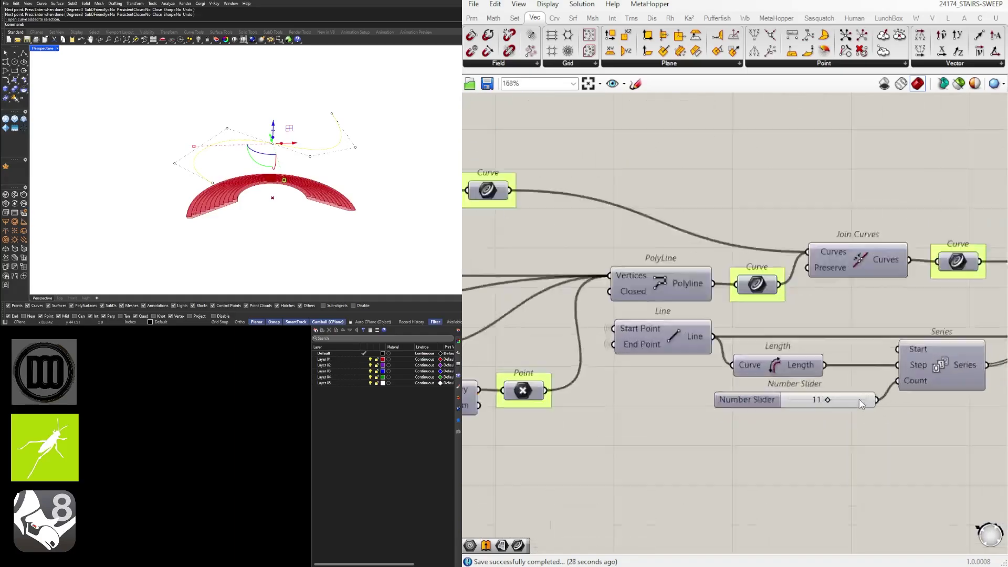
{"action": "scroll", "coordinate": [859, 400], "scroll_direction": "up", "scroll_amount": 3}
{"action": "left_click_drag", "start_coordinate": [809, 402], "coordinate": [761, 404]}
{"action": "scroll", "coordinate": [763, 406], "scroll_direction": "down", "scroll_amount": 6}
Step: Connect the referenced Curve container to the Curve container before Perp Frame, replacing the Arc input
{"action": "right_click_drag", "start_coordinate": [754, 254], "coordinate": [944, 409]}
{"action": "scroll", "coordinate": [703, 252], "scroll_direction": "up", "scroll_amount": 5}
{"action": "mouse_move", "coordinate": [703, 231]}
{"action": "right_mouse_down"}
{"action": "mouse_move", "coordinate": [715, 213]}
{"action": "mouse_move", "coordinate": [696, 220]}
{"action": "right_mouse_up"}
{"action": "left_click_drag", "start_coordinate": [691, 222], "coordinate": [725, 256]}
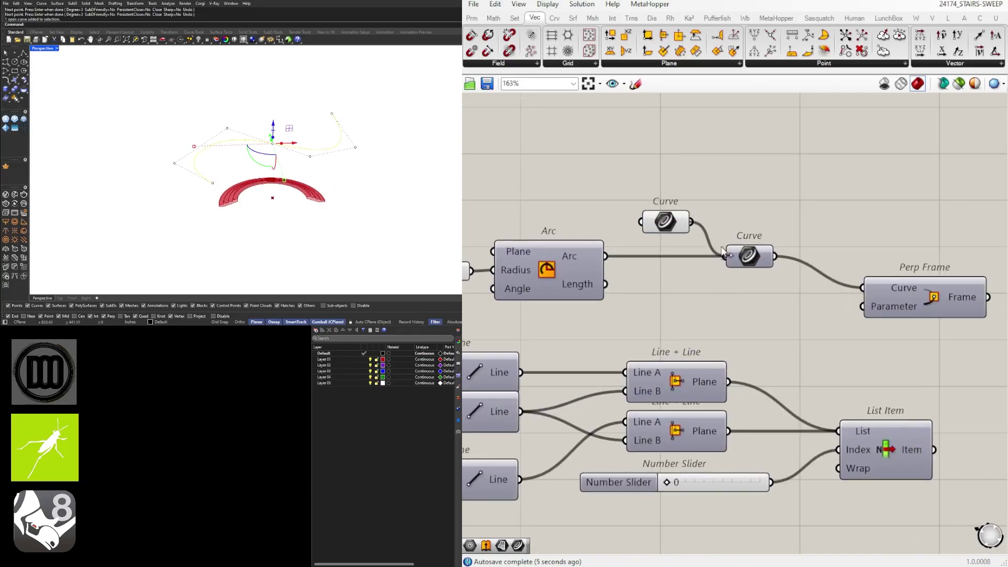
Step: Set the List Item index slider to 1 to orient the profile with the other plane
{"action": "right_click_drag", "start_coordinate": [210, 173], "coordinate": [166, 148]}
{"action": "scroll", "coordinate": [167, 149], "scroll_direction": "up", "scroll_amount": 5}
{"action": "scroll", "coordinate": [262, 207], "scroll_direction": "up", "scroll_amount": 5}
{"action": "scroll", "coordinate": [615, 312], "scroll_direction": "down", "scroll_amount": 3}
{"action": "right_click_drag", "start_coordinate": [615, 312], "coordinate": [810, 267]}
{"action": "right_click_drag", "start_coordinate": [912, 374], "coordinate": [840, 362]}
{"action": "scroll", "coordinate": [840, 362], "scroll_direction": "up", "scroll_amount": 4}
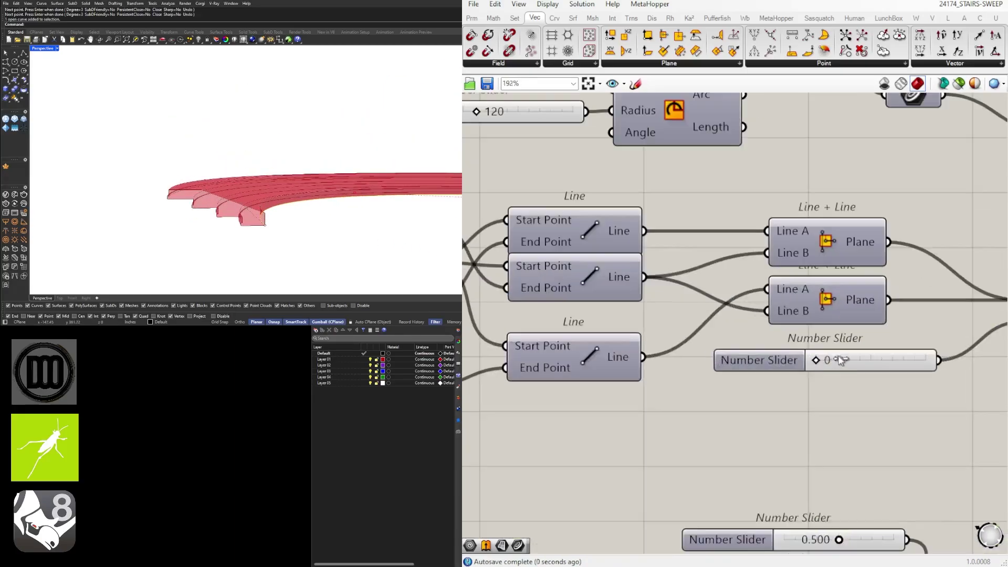
{"action": "left_click_drag", "start_coordinate": [837, 360], "coordinate": [884, 357]}
Step: Put a Relay on Perp Frame's Frame output and select the Perp Frame component
{"action": "right_click_drag", "start_coordinate": [231, 202], "coordinate": [259, 221]}
{"action": "scroll", "coordinate": [245, 212], "scroll_direction": "down", "scroll_amount": 5}
{"action": "scroll", "coordinate": [259, 220], "scroll_direction": "up", "scroll_amount": 6}
{"action": "scroll", "coordinate": [736, 302], "scroll_direction": "down", "scroll_amount": 5}
{"action": "scroll", "coordinate": [843, 300], "scroll_direction": "up", "scroll_amount": 2}
{"action": "left_click", "coordinate": [843, 301]}
{"action": "right_click_drag", "start_coordinate": [913, 231], "coordinate": [761, 303]}
{"action": "left_click_drag", "start_coordinate": [718, 299], "coordinate": [676, 277]}
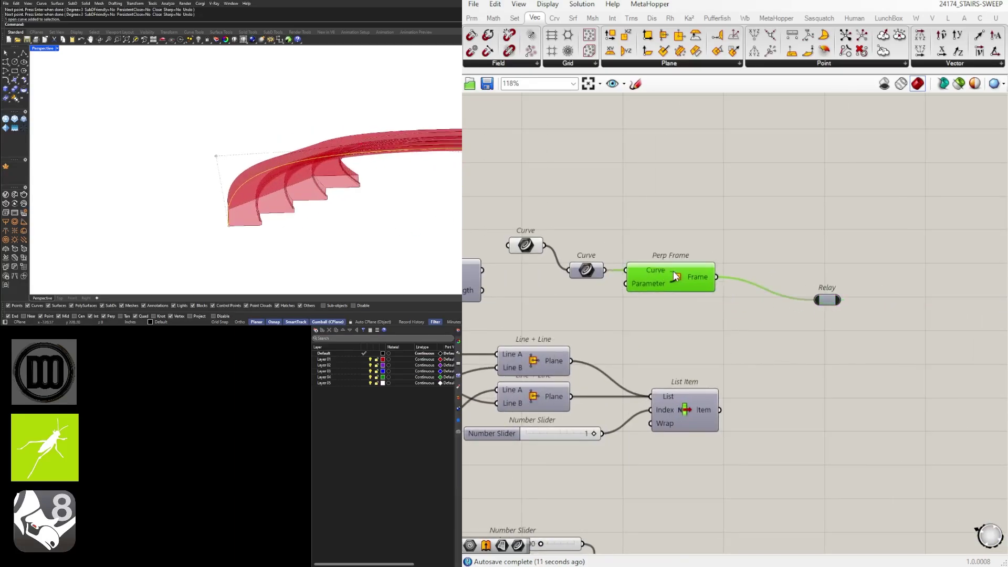
Step: Turn on Perp Frame's preview and examine its plane at the end of the swept stairs
{"action": "left_click", "coordinate": [691, 284]}
{"action": "scroll", "coordinate": [691, 285], "scroll_direction": "up", "scroll_amount": 2}
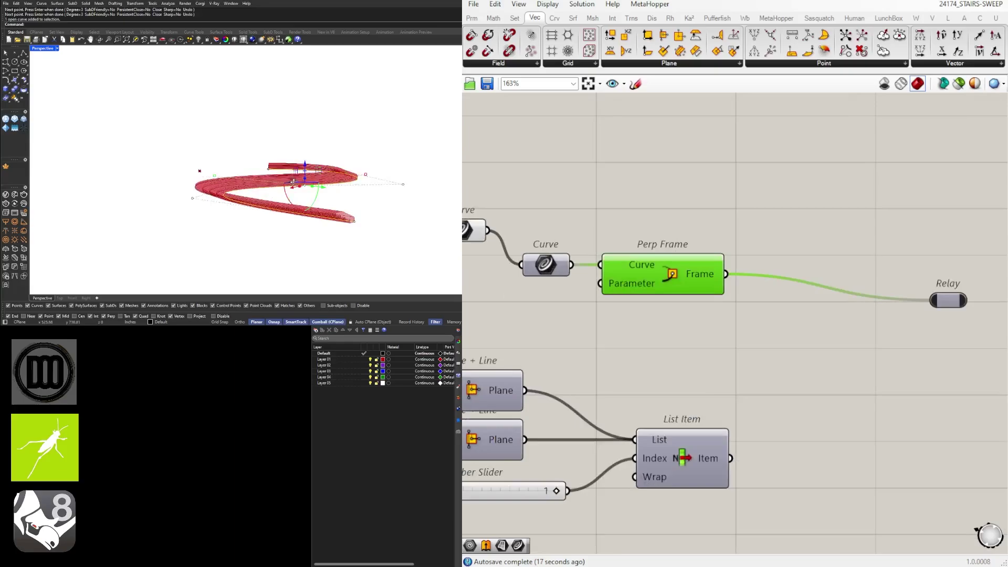
{"action": "right_click_drag", "start_coordinate": [293, 182], "coordinate": [262, 207]}
{"action": "left_click_drag", "start_coordinate": [710, 334], "coordinate": [650, 230]}
{"action": "scroll", "coordinate": [684, 241], "scroll_direction": "up", "scroll_amount": 1}
{"action": "right_click_drag", "start_coordinate": [336, 181], "coordinate": [225, 174]}
{"action": "scroll", "coordinate": [167, 200], "scroll_direction": "up", "scroll_amount": 7}
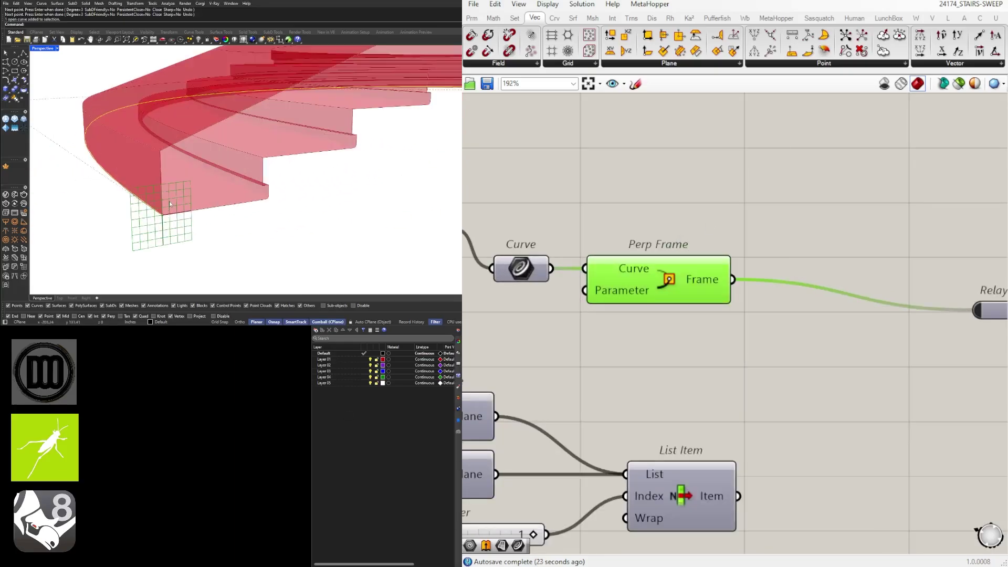
{"action": "scroll", "coordinate": [168, 201], "scroll_direction": "down", "scroll_amount": 3}
Step: Add a Rotate component between Perp Frame and the Relay, feeding Frame into its Geometry and Plane inputs
{"action": "double_click", "coordinate": [814, 337]}
{"action": "type", "text": "rotate"}
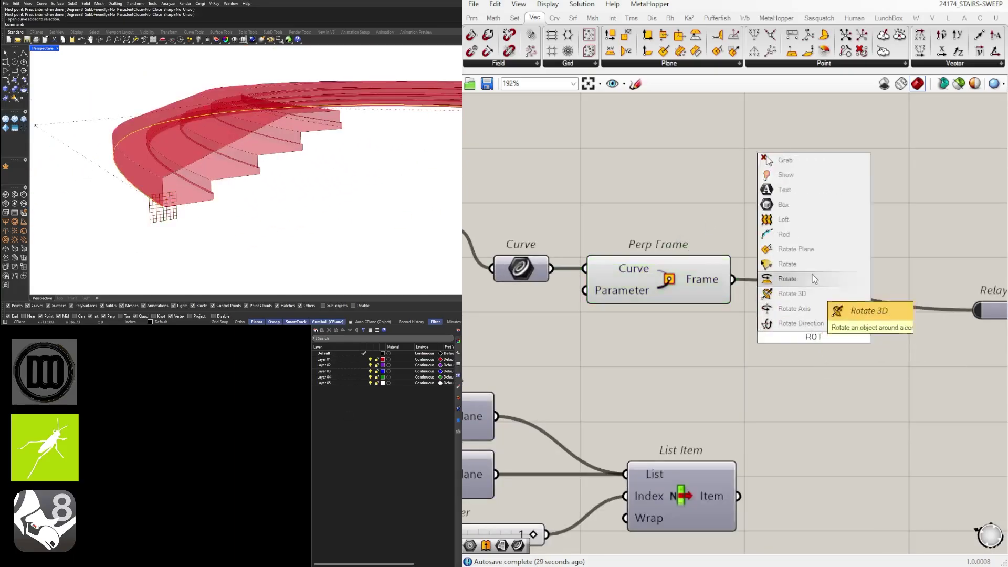
{"action": "key", "text": "Return"}
{"action": "left_click_drag", "start_coordinate": [731, 315], "coordinate": [732, 316]}
{"action": "left_click_drag", "start_coordinate": [782, 336], "coordinate": [835, 300]}
{"action": "right_click_drag", "start_coordinate": [996, 305], "coordinate": [846, 311]}
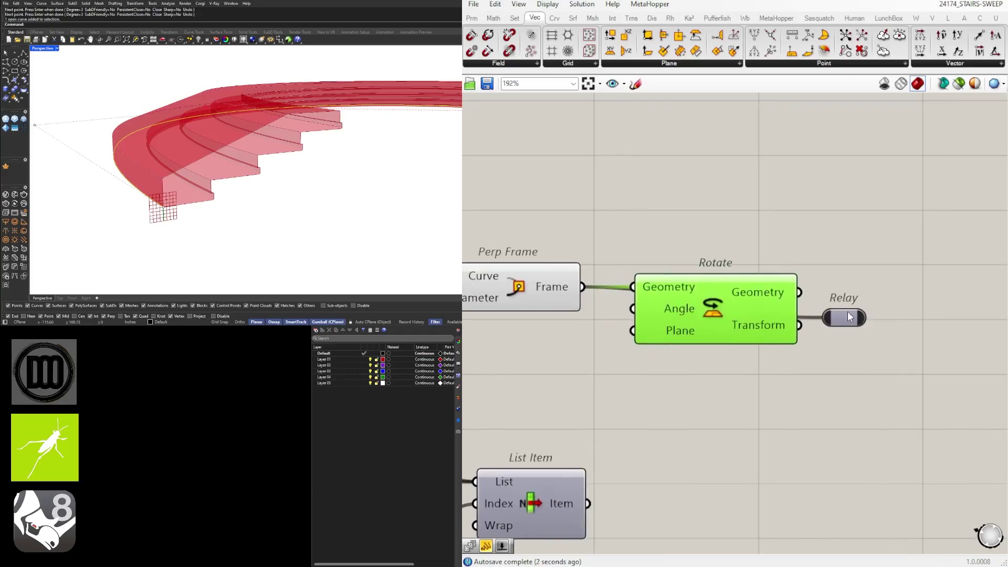
{"action": "left_click_drag", "start_coordinate": [847, 312], "coordinate": [979, 282]}
{"action": "left_click_drag", "start_coordinate": [711, 307], "coordinate": [783, 327]}
Step: Add a number slider with the value 360 and set its snapping values to 90, 180 and 270
{"action": "left_click", "coordinate": [545, 364]}
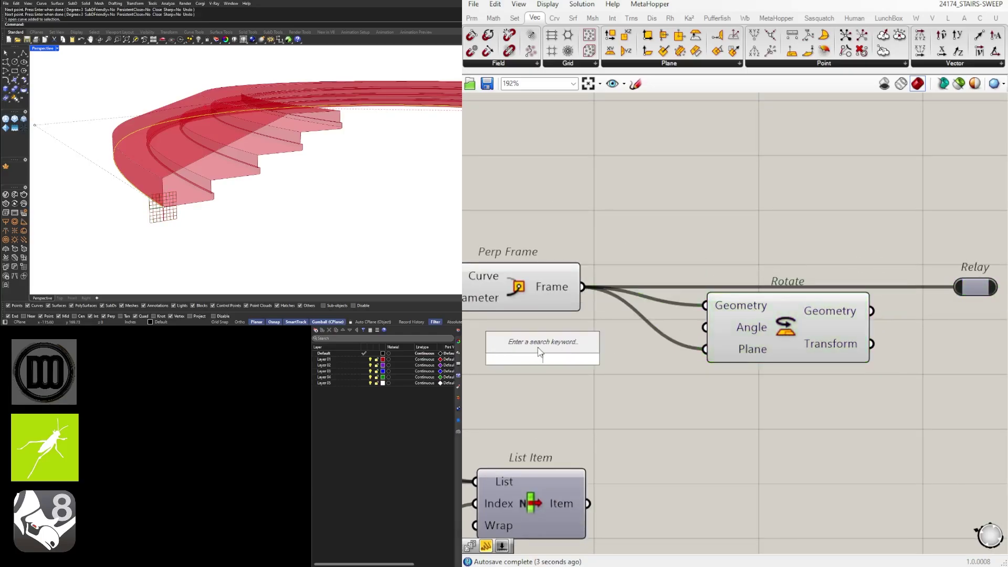
{"action": "type", "text": "360"}
{"action": "key", "text": "Return"}
{"action": "right_click_drag", "start_coordinate": [573, 352], "coordinate": [644, 343]}
{"action": "right_click", "coordinate": [569, 352]}
{"action": "left_click", "coordinate": [620, 409]}
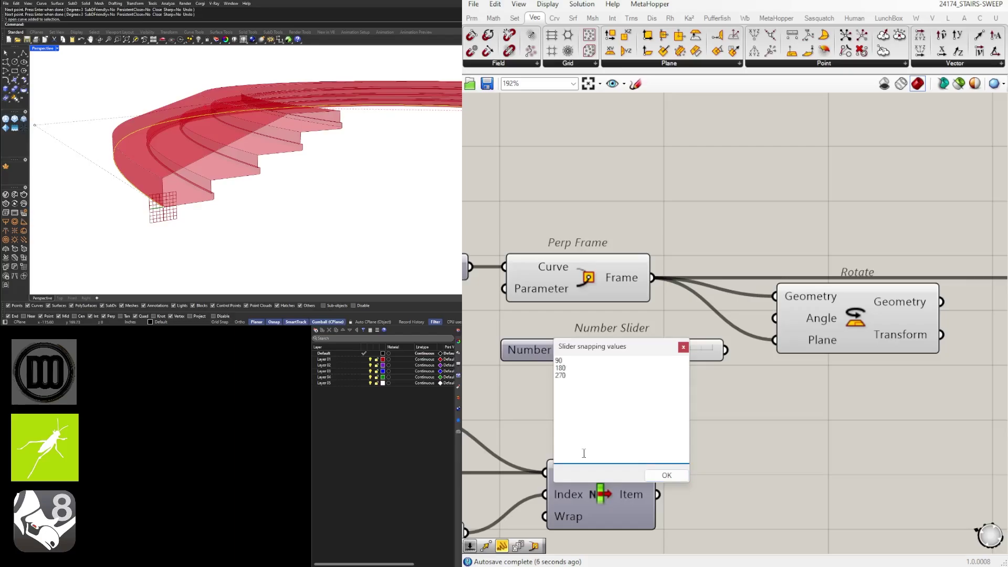
{"action": "left_click", "coordinate": [667, 475]}
{"action": "scroll", "coordinate": [725, 344], "scroll_direction": "up", "scroll_amount": 2}
Step: Connect the new slider to Rotate's Angle input and switch that input to degrees
{"action": "left_click_drag", "start_coordinate": [727, 352], "coordinate": [794, 309]}
{"action": "left_click", "coordinate": [859, 317]}
{"action": "right_click", "coordinate": [864, 304]}
{"action": "left_click", "coordinate": [899, 416]}
Step: Connect Rotate's Geometry output to the Relay in place of the direct Perp Frame connection
{"action": "scroll", "coordinate": [899, 412], "scroll_direction": "down", "scroll_amount": 6}
{"action": "right_click_drag", "start_coordinate": [940, 393], "coordinate": [757, 359]}
{"action": "left_click_drag", "start_coordinate": [759, 329], "coordinate": [802, 316]}
Step: Limit the rotation slider to a maximum of 360 and set its value to 180
{"action": "left_click", "coordinate": [708, 382]}
{"action": "scroll", "coordinate": [593, 358], "scroll_direction": "up", "scroll_amount": 6}
{"action": "double_click", "coordinate": [533, 346]}
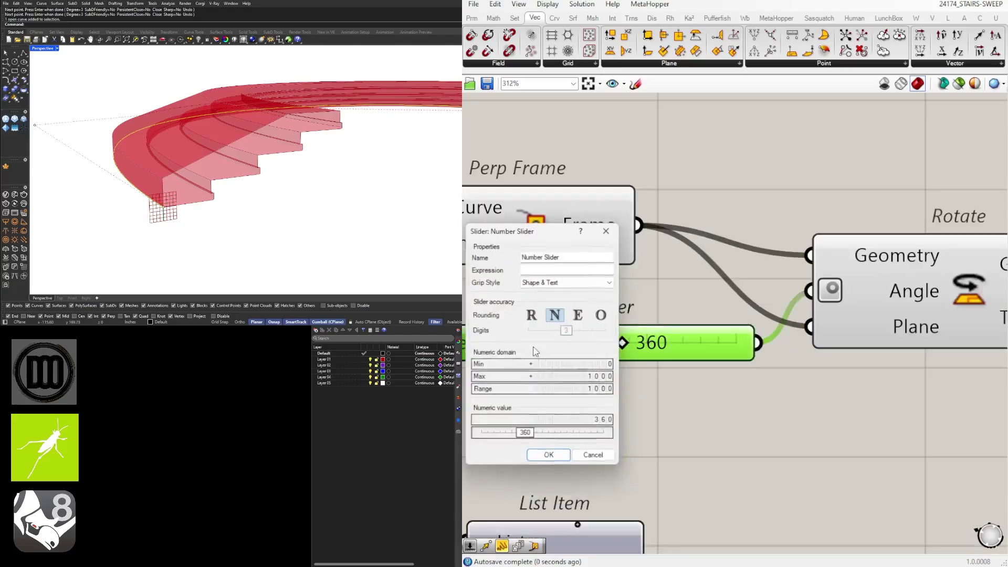
{"action": "double_click", "coordinate": [531, 376]}
{"action": "type", "text": "360"}
{"action": "left_click", "coordinate": [547, 455]}
{"action": "left_click_drag", "start_coordinate": [736, 343], "coordinate": [646, 344]}
{"action": "left_click", "coordinate": [609, 391]}
{"action": "scroll", "coordinate": [240, 177], "scroll_direction": "down", "scroll_amount": 6}
Step: Test the List Item index slider at 0 while viewing the stairs, and return it to 1
{"action": "right_click_drag", "start_coordinate": [241, 178], "coordinate": [324, 197]}
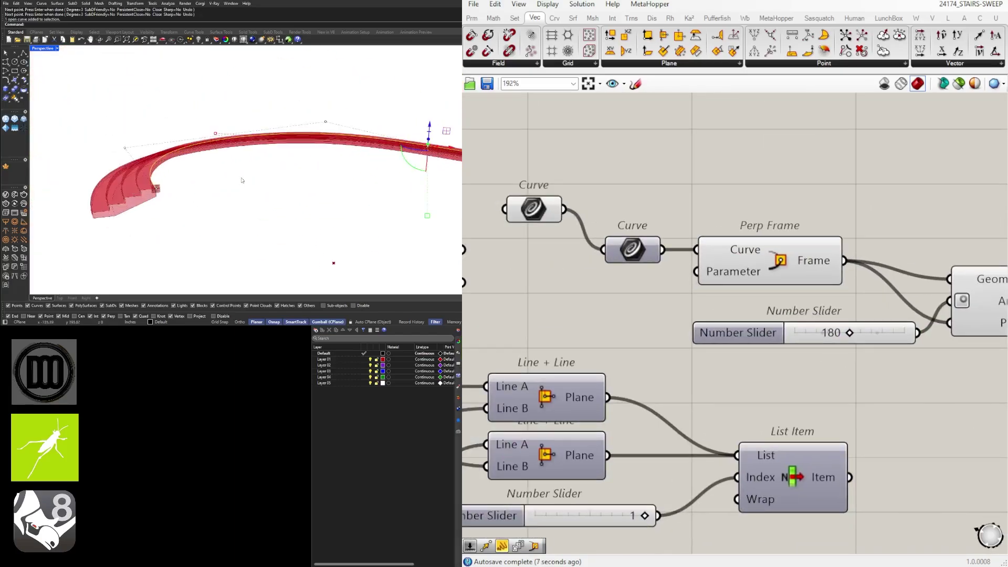
{"action": "scroll", "coordinate": [200, 185], "scroll_direction": "down", "scroll_amount": 3}
{"action": "scroll", "coordinate": [200, 184], "scroll_direction": "up", "scroll_amount": 3}
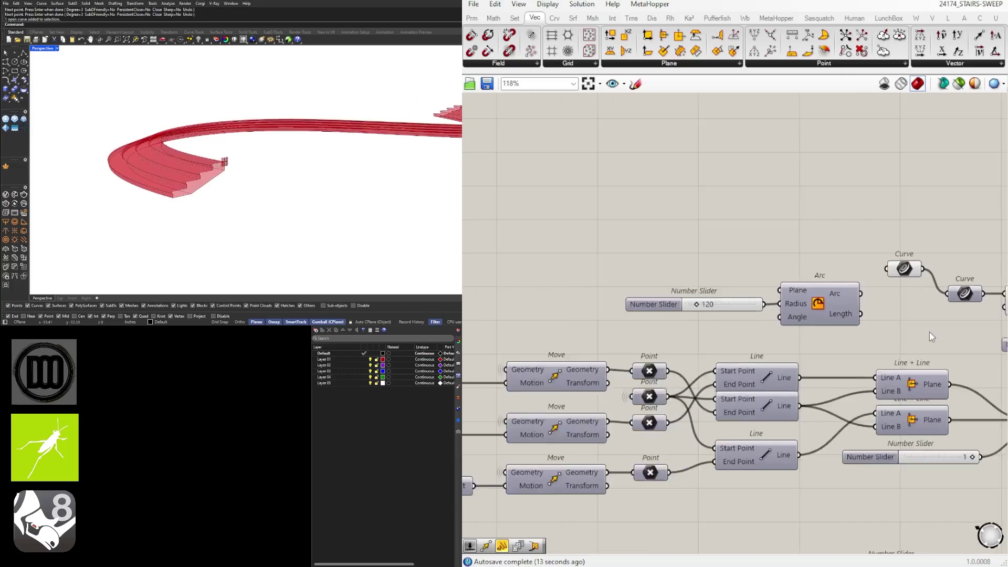
{"action": "right_click_drag", "start_coordinate": [210, 178], "coordinate": [263, 210]}
{"action": "scroll", "coordinate": [174, 184], "scroll_direction": "up", "scroll_amount": 5}
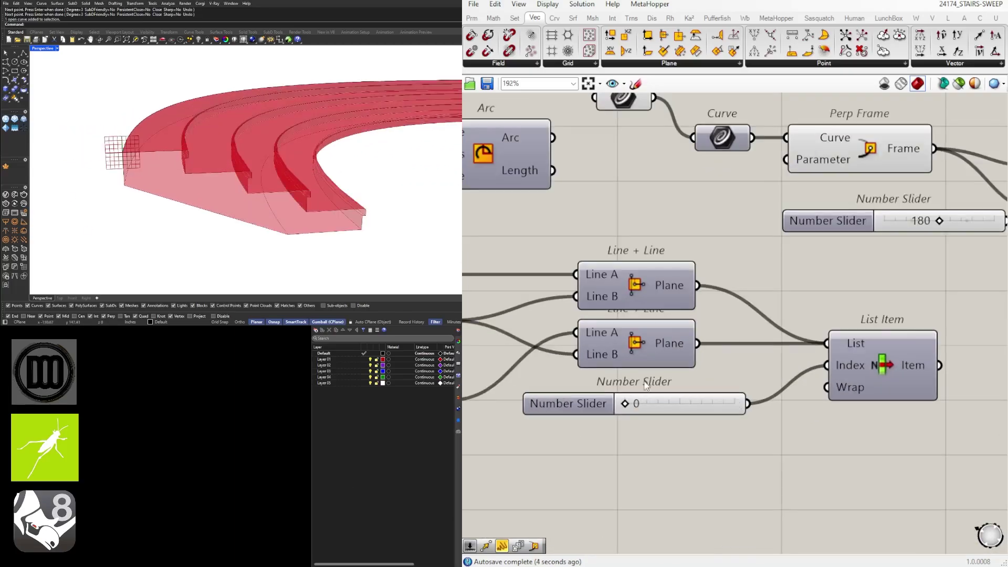
{"action": "left_click_drag", "start_coordinate": [625, 403], "coordinate": [734, 403]}
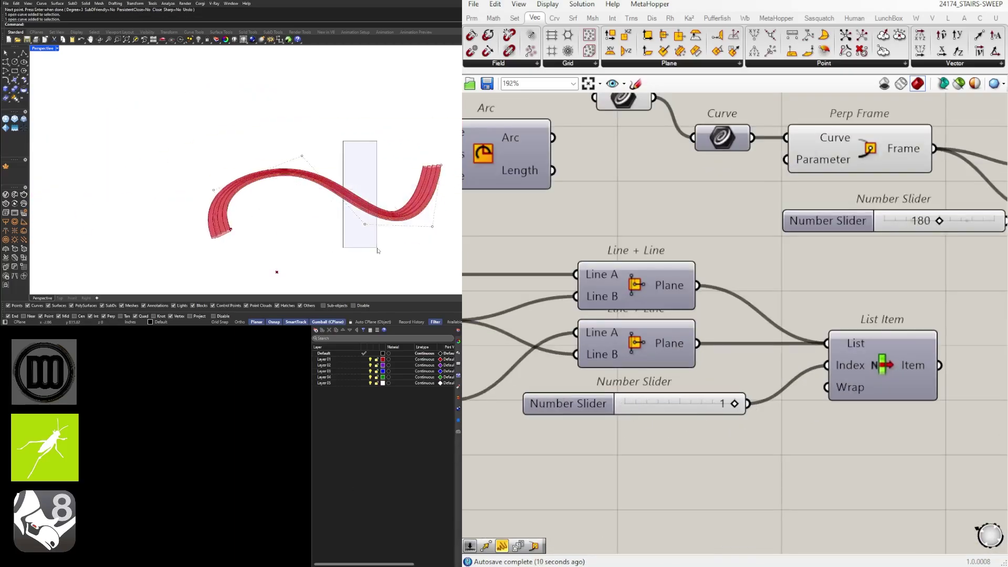
Step: Reshape the winding rail curve by moving its middle control points
{"action": "right_click_drag", "start_coordinate": [370, 239], "coordinate": [373, 268]}
{"action": "left_click", "coordinate": [372, 268]}
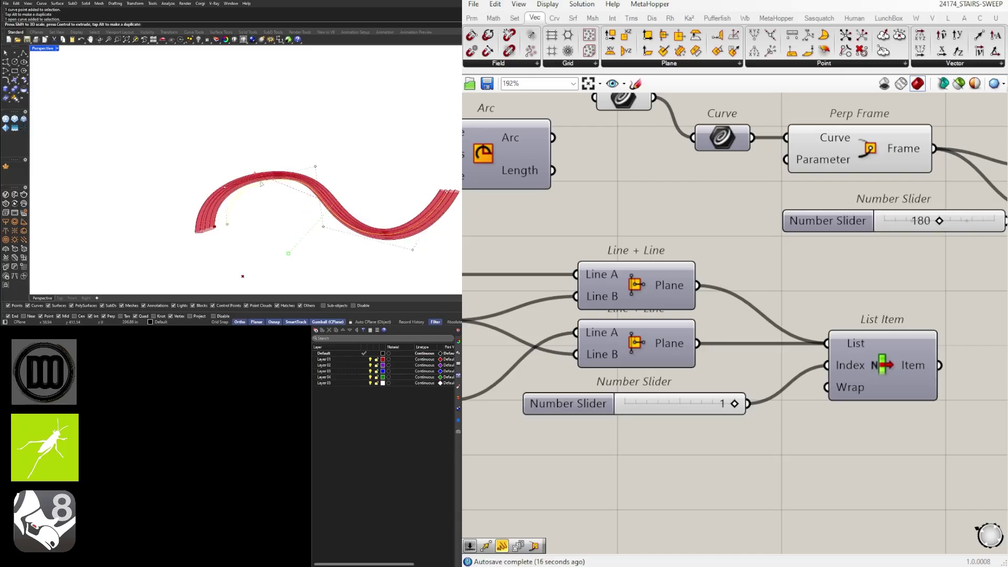
{"action": "left_click_drag", "start_coordinate": [261, 184], "coordinate": [267, 183]}
{"action": "right_click_drag", "start_coordinate": [268, 182], "coordinate": [157, 202]}
{"action": "left_click", "coordinate": [168, 154]}
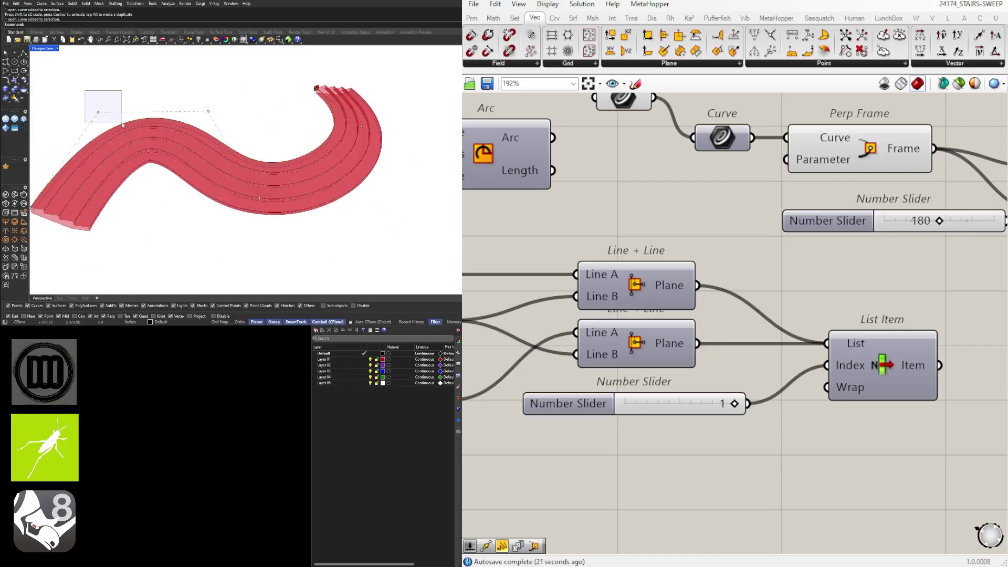
Step: Delete one intermediate control point of the rail curve and move another to adjust its bend
{"action": "left_click_drag", "start_coordinate": [85, 90], "coordinate": [122, 125]}
{"action": "key", "text": "Delete"}
{"action": "scroll", "coordinate": [180, 173], "scroll_direction": "up", "scroll_amount": 3}
{"action": "right_click_drag", "start_coordinate": [180, 173], "coordinate": [251, 195]}
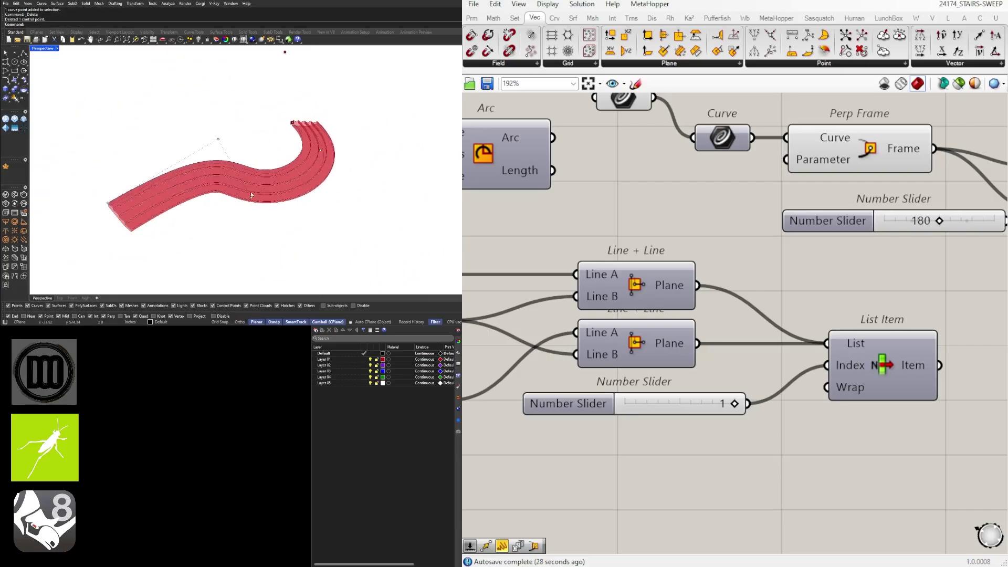
{"action": "scroll", "coordinate": [251, 195], "scroll_direction": "up", "scroll_amount": 3}
{"action": "left_click_drag", "start_coordinate": [193, 98], "coordinate": [223, 114]}
{"action": "scroll", "coordinate": [227, 111], "scroll_direction": "up", "scroll_amount": 1}
{"action": "scroll", "coordinate": [244, 165], "scroll_direction": "down", "scroll_amount": 3}
{"action": "right_click_drag", "start_coordinate": [248, 235], "coordinate": [294, 210]}
Step: Delete the winding rail curve and reconnect the Arc output to the Curve container before Perp Frame
{"action": "left_click", "coordinate": [251, 159]}
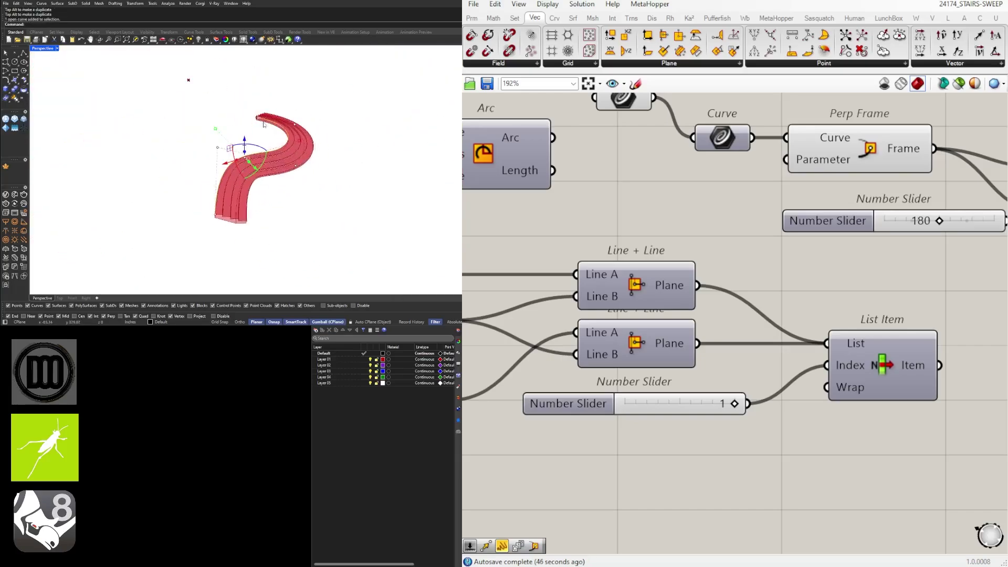
{"action": "key", "text": "Delete"}
{"action": "scroll", "coordinate": [209, 174], "scroll_direction": "down", "scroll_amount": 3}
{"action": "scroll", "coordinate": [607, 336], "scroll_direction": "down", "scroll_amount": 3}
{"action": "scroll", "coordinate": [589, 242], "scroll_direction": "up", "scroll_amount": 2}
{"action": "left_click_drag", "start_coordinate": [570, 224], "coordinate": [688, 224]}
{"action": "right_click_drag", "start_coordinate": [217, 196], "coordinate": [220, 163]}
{"action": "scroll", "coordinate": [221, 163], "scroll_direction": "up", "scroll_amount": 2}
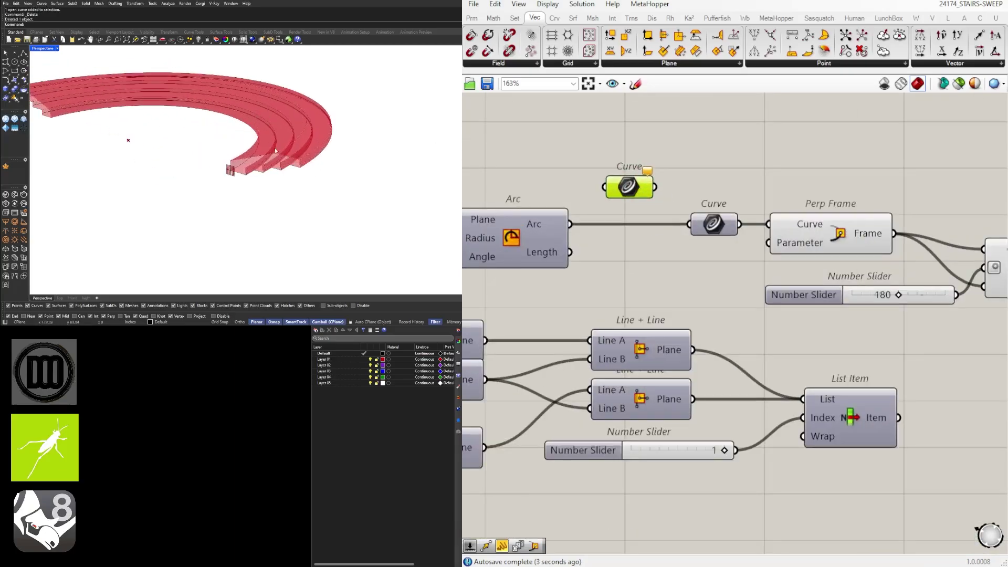
Step: Set both the rotation angle slider and the List Item index slider to 0
{"action": "scroll", "coordinate": [958, 312], "scroll_direction": "up", "scroll_amount": 2}
{"action": "left_click_drag", "start_coordinate": [887, 292], "coordinate": [837, 274]}
{"action": "left_click_drag", "start_coordinate": [824, 272], "coordinate": [760, 273]}
{"action": "right_click_drag", "start_coordinate": [408, 168], "coordinate": [219, 169], "text": "shift"}
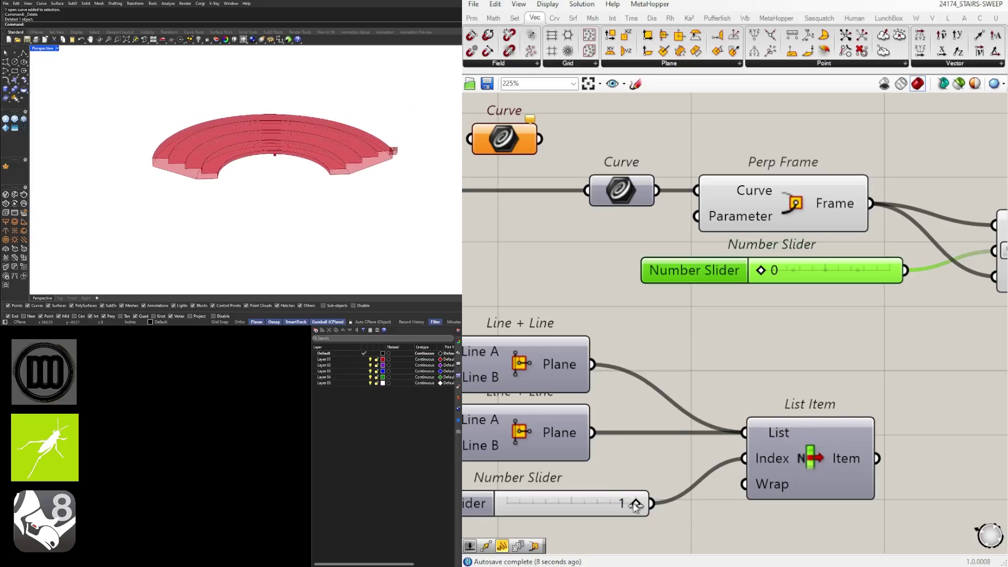
{"action": "left_click_drag", "start_coordinate": [636, 504], "coordinate": [518, 504]}
{"action": "right_click_drag", "start_coordinate": [198, 223], "coordinate": [355, 204]}
{"action": "scroll", "coordinate": [656, 292], "scroll_direction": "down", "scroll_amount": 5}
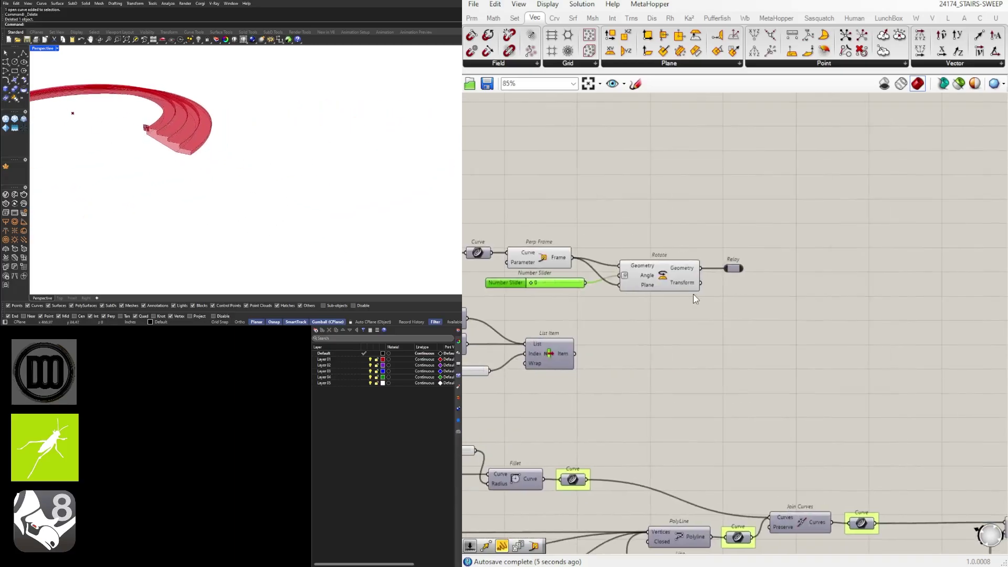
Step: Turn off the preview of the Perp Frame component
{"action": "left_click", "coordinate": [697, 299]}
{"action": "scroll", "coordinate": [697, 293], "scroll_direction": "up", "scroll_amount": 3}
{"action": "left_click_drag", "start_coordinate": [805, 264], "coordinate": [733, 194]}
{"action": "middle_click", "coordinate": [733, 194]}
{"action": "left_click", "coordinate": [762, 163]}
Step: Move Rotate and the Relay together so they line up with Perp Frame
{"action": "right_click_drag", "start_coordinate": [893, 293], "coordinate": [746, 304]}
{"action": "left_click_drag", "start_coordinate": [921, 334], "coordinate": [770, 257]}
{"action": "left_click_drag", "start_coordinate": [774, 281], "coordinate": [780, 268]}
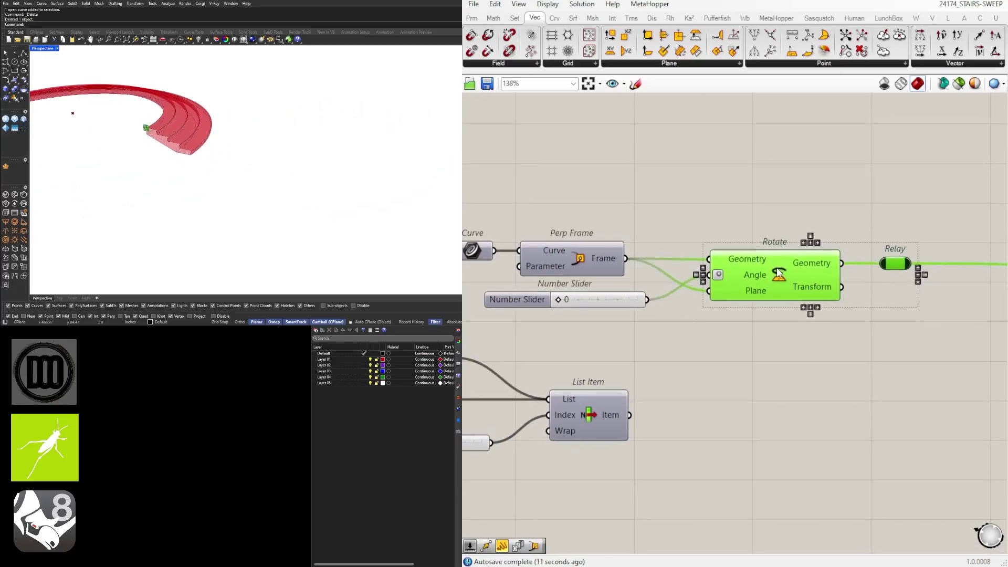
{"action": "right_click_drag", "start_coordinate": [610, 301], "coordinate": [715, 305]}
{"action": "scroll", "coordinate": [715, 304], "scroll_direction": "up", "scroll_amount": 2}
{"action": "left_click", "coordinate": [715, 306]}
Step: Move the final Geometry container farther from Sweep1 to make room between them
{"action": "scroll", "coordinate": [735, 333], "scroll_direction": "down", "scroll_amount": 9}
{"action": "right_click_drag", "start_coordinate": [986, 402], "coordinate": [748, 342]}
{"action": "scroll", "coordinate": [747, 338], "scroll_direction": "up", "scroll_amount": 4}
{"action": "scroll", "coordinate": [749, 341], "scroll_direction": "up", "scroll_amount": 2}
{"action": "left_click", "coordinate": [757, 347]}
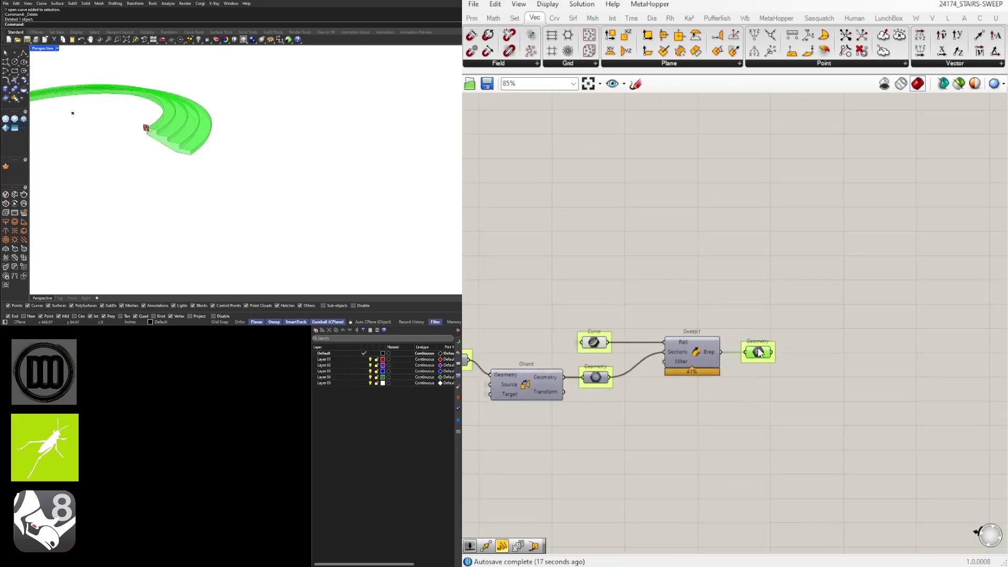
{"action": "scroll", "coordinate": [776, 353], "scroll_direction": "up", "scroll_amount": 3}
{"action": "left_click_drag", "start_coordinate": [745, 354], "coordinate": [896, 355]}
Step: Insert a Cap Holes component between Sweep1's Brep output and the final Geometry container
{"action": "double_click", "coordinate": [809, 383]}
{"action": "type", "text": "cap"}
{"action": "left_click", "coordinate": [791, 338]}
{"action": "left_click_drag", "start_coordinate": [683, 355], "coordinate": [770, 379]}
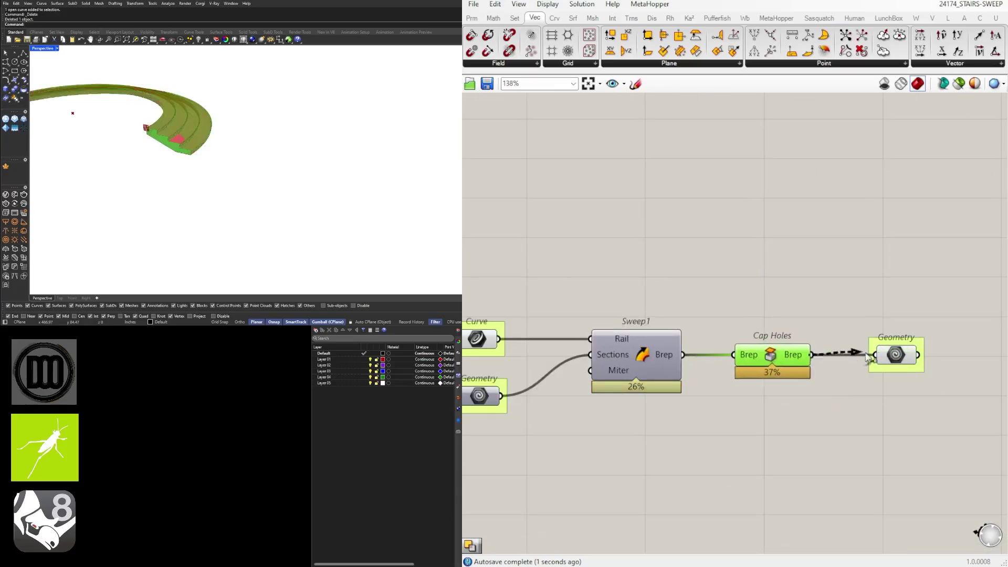
{"action": "middle_click", "coordinate": [745, 293]}
{"action": "scroll", "coordinate": [871, 349], "scroll_direction": "down", "scroll_amount": 10}
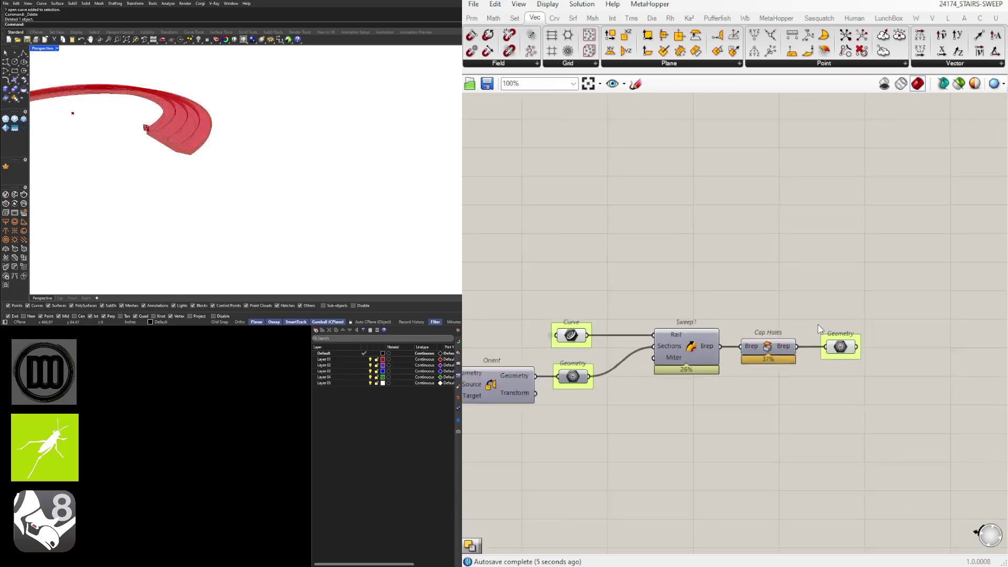
Step: Move the lowest row of plane-construction components, with its unit vector, Negative, Move and Point, closer to the rows above
{"action": "right_click_drag", "start_coordinate": [871, 349], "coordinate": [833, 350]}
{"action": "left_click_drag", "start_coordinate": [965, 373], "coordinate": [563, 242]}
{"action": "scroll", "coordinate": [578, 263], "scroll_direction": "up", "scroll_amount": 4}
{"action": "scroll", "coordinate": [660, 234], "scroll_direction": "up", "scroll_amount": 5}
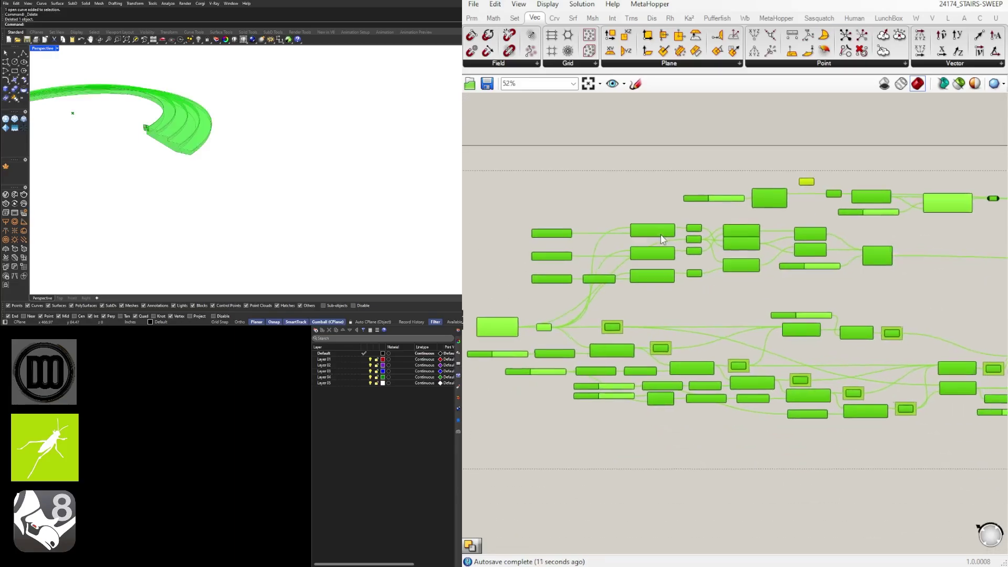
{"action": "left_click", "coordinate": [795, 336]}
{"action": "right_click_drag", "start_coordinate": [792, 331], "coordinate": [937, 365]}
{"action": "scroll", "coordinate": [937, 365], "scroll_direction": "up", "scroll_amount": 2}
{"action": "left_click_drag", "start_coordinate": [866, 344], "coordinate": [524, 294]}
{"action": "left_click_drag", "start_coordinate": [735, 305], "coordinate": [736, 292]}
{"action": "left_click", "coordinate": [765, 332]}
{"action": "scroll", "coordinate": [764, 331], "scroll_direction": "down", "scroll_amount": 3}
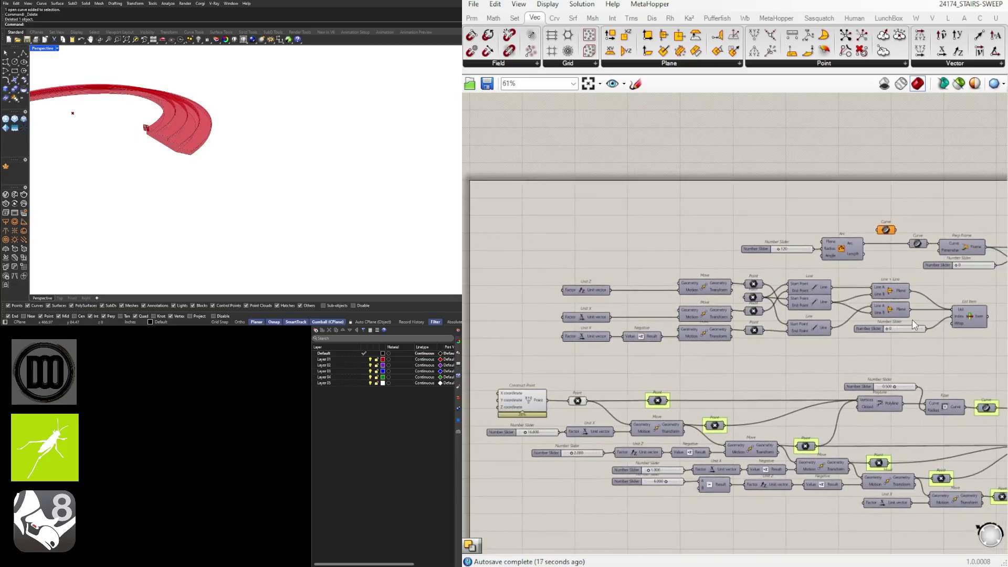
Step: Move the arc radius slider, Arc, Curve containers, Perp Frame, Rotate and Relay together farther along, above the four-point line section
{"action": "right_click_drag", "start_coordinate": [911, 319], "coordinate": [717, 319]}
{"action": "left_click_drag", "start_coordinate": [930, 271], "coordinate": [803, 258]}
{"action": "scroll", "coordinate": [835, 260], "scroll_direction": "down", "scroll_amount": 3}
{"action": "right_click_drag", "start_coordinate": [948, 265], "coordinate": [678, 285]}
{"action": "left_click_drag", "start_coordinate": [679, 285], "coordinate": [977, 318]}
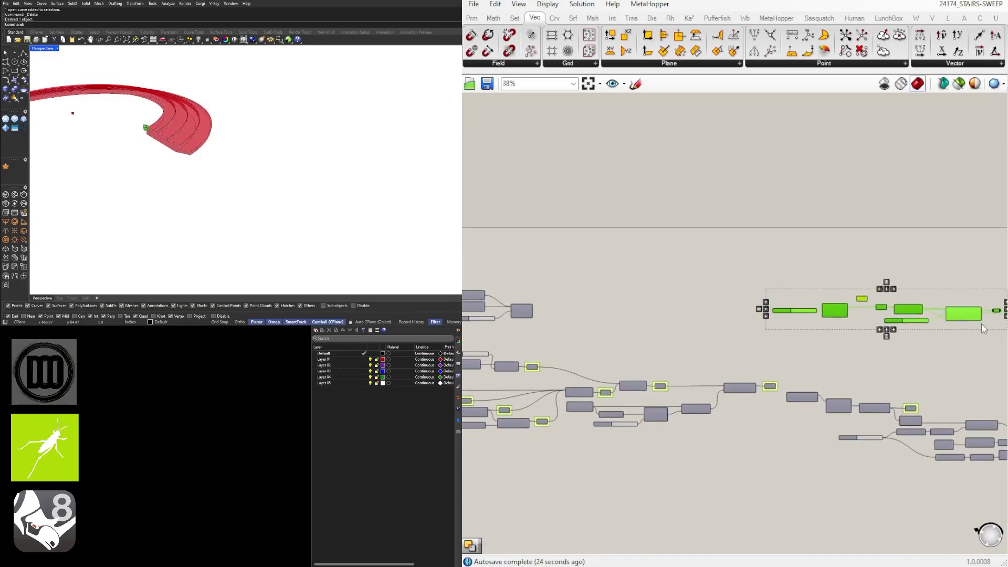
{"action": "right_click_drag", "start_coordinate": [977, 318], "coordinate": [654, 307]}
{"action": "left_click_drag", "start_coordinate": [649, 304], "coordinate": [907, 342]}
{"action": "right_click_drag", "start_coordinate": [903, 341], "coordinate": [689, 324]}
{"action": "left_click_drag", "start_coordinate": [689, 323], "coordinate": [695, 356]}
{"action": "scroll", "coordinate": [796, 345], "scroll_direction": "up", "scroll_amount": 3}
{"action": "left_click", "coordinate": [735, 236]}
{"action": "scroll", "coordinate": [735, 236], "scroll_direction": "down", "scroll_amount": 1}
Step: Set the slider feeding the first Unit X of the profile points to 18.997
{"action": "right_click_drag", "start_coordinate": [627, 292], "coordinate": [868, 311]}
{"action": "scroll", "coordinate": [868, 311], "scroll_direction": "down", "scroll_amount": 5}
{"action": "scroll", "coordinate": [493, 314], "scroll_direction": "up", "scroll_amount": 3}
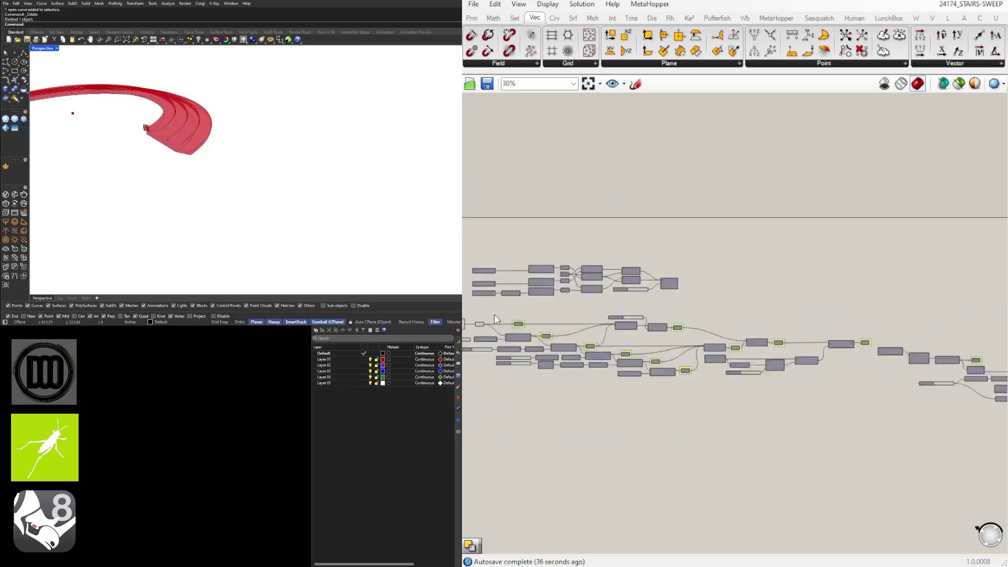
{"action": "right_click_drag", "start_coordinate": [494, 314], "coordinate": [629, 279]}
{"action": "scroll", "coordinate": [593, 304], "scroll_direction": "up", "scroll_amount": 5}
{"action": "scroll", "coordinate": [129, 108], "scroll_direction": "up", "scroll_amount": 5}
{"action": "scroll", "coordinate": [129, 108], "scroll_direction": "down", "scroll_amount": 3}
{"action": "right_click_drag", "start_coordinate": [130, 109], "coordinate": [184, 145]}
{"action": "scroll", "coordinate": [541, 321], "scroll_direction": "up", "scroll_amount": 4}
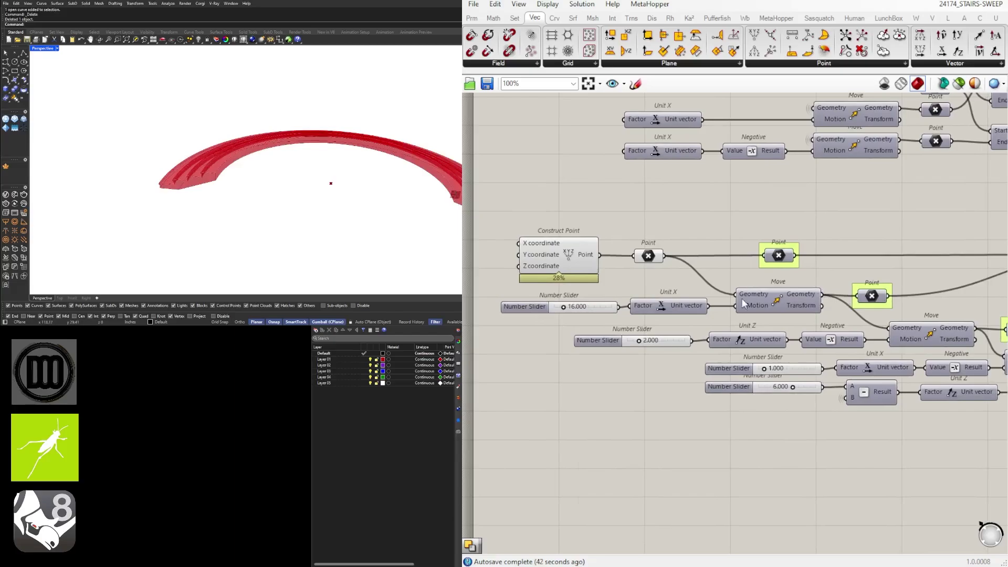
{"action": "right_click", "coordinate": [553, 302]}
{"action": "scroll", "coordinate": [625, 288], "scroll_direction": "up", "scroll_amount": 3}
{"action": "mouse_move", "coordinate": [639, 295]}
{"action": "left_mouse_down"}
{"action": "mouse_move", "coordinate": [652, 295]}
{"action": "mouse_move", "coordinate": [644, 296]}
{"action": "left_mouse_up"}
Step: Rename the 18.997 slider to TREAD LENGTH and put it in a group
{"action": "right_click", "coordinate": [555, 310]}
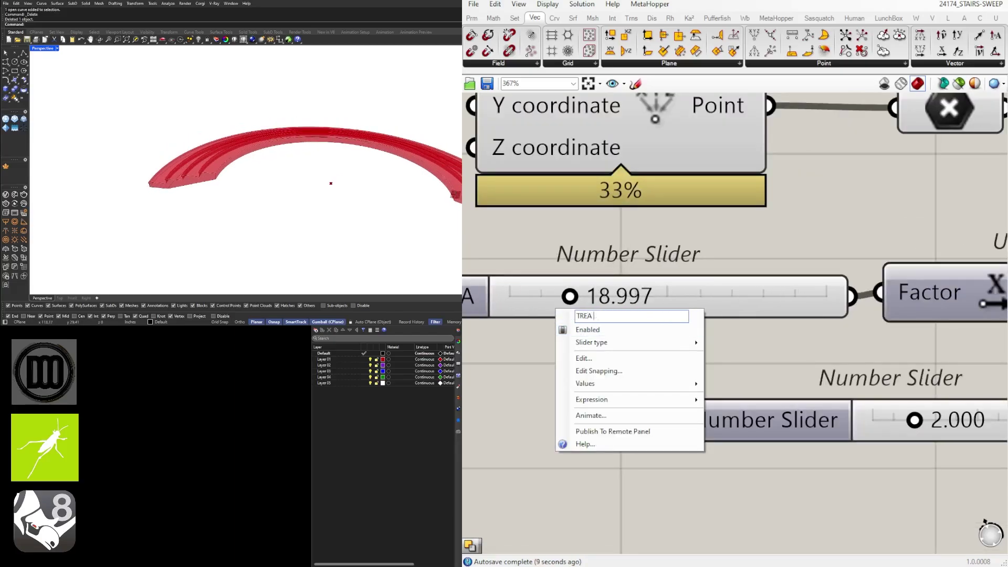
{"action": "type", "text": "TREAD LENGTH"}
{"action": "key", "text": "Return"}
{"action": "right_click_drag", "start_coordinate": [777, 336], "coordinate": [612, 345]}
{"action": "scroll", "coordinate": [606, 245], "scroll_direction": "down", "scroll_amount": 2}
{"action": "left_click", "coordinate": [576, 277]}
{"action": "key", "text": "ctrl+g"}
Step: Rename the 2.000 slider feeding Unit Z to NOSING and put it in a group
{"action": "scroll", "coordinate": [612, 345], "scroll_direction": "down", "scroll_amount": 1}
{"action": "left_click", "coordinate": [556, 361]}
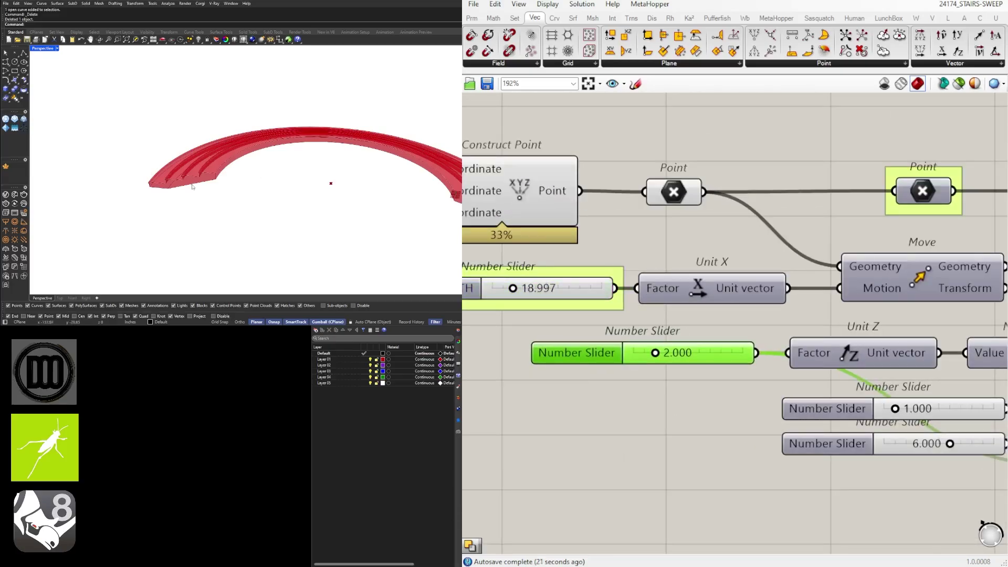
{"action": "scroll", "coordinate": [192, 186], "scroll_direction": "up", "scroll_amount": 5}
{"action": "right_click", "coordinate": [584, 351]}
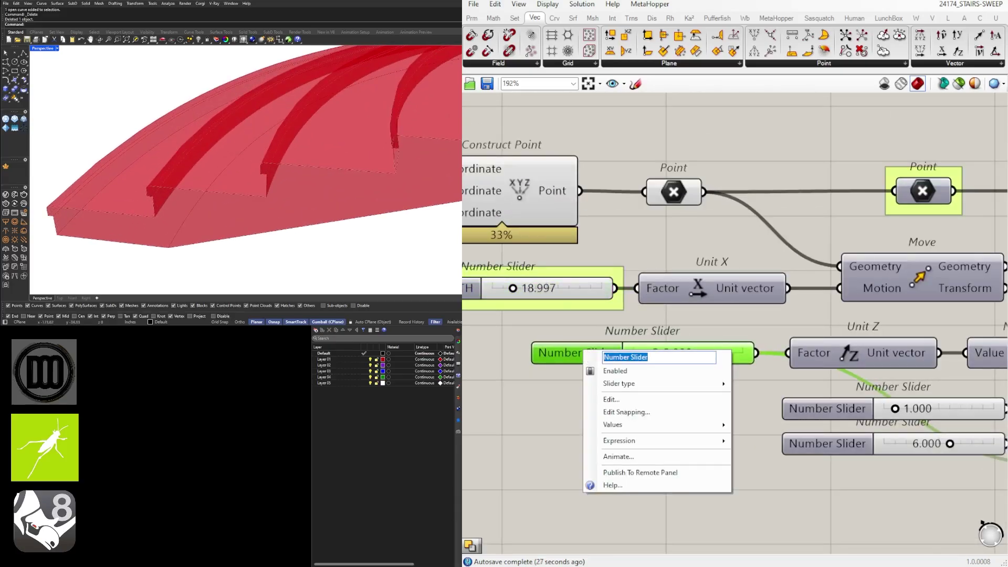
{"action": "right_click", "coordinate": [575, 358]}
{"action": "key", "text": "Return"}
{"action": "scroll", "coordinate": [706, 391], "scroll_direction": "down", "scroll_amount": 2}
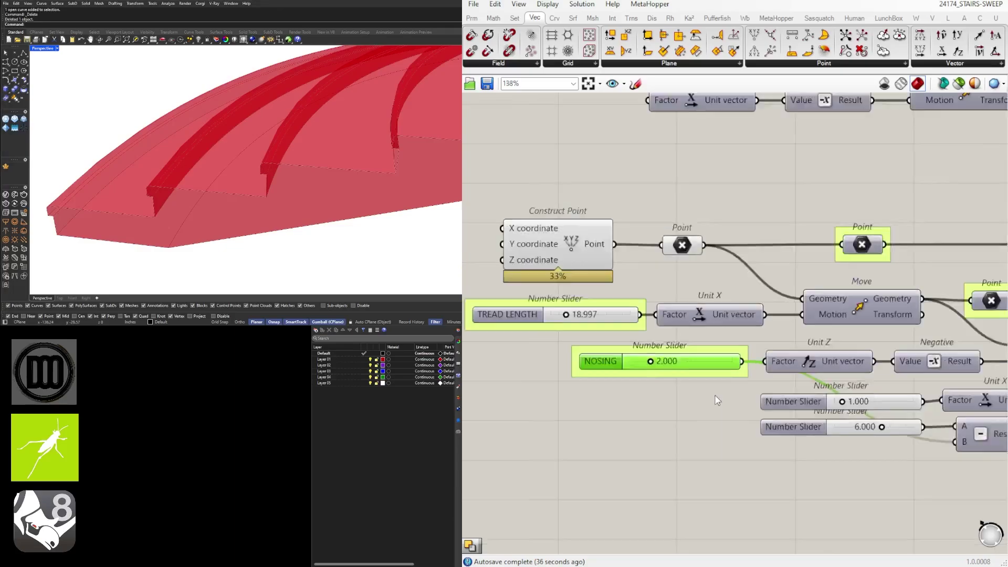
{"action": "key", "text": "ctrl+g"}
Step: Rename the 1.000 slider feeding the next Unit X to NOSING DEPTH
{"action": "right_click_drag", "start_coordinate": [808, 399], "coordinate": [678, 402]}
{"action": "left_click", "coordinate": [701, 377]}
{"action": "scroll", "coordinate": [765, 384], "scroll_direction": "down", "scroll_amount": 3}
{"action": "scroll", "coordinate": [630, 377], "scroll_direction": "up", "scroll_amount": 4}
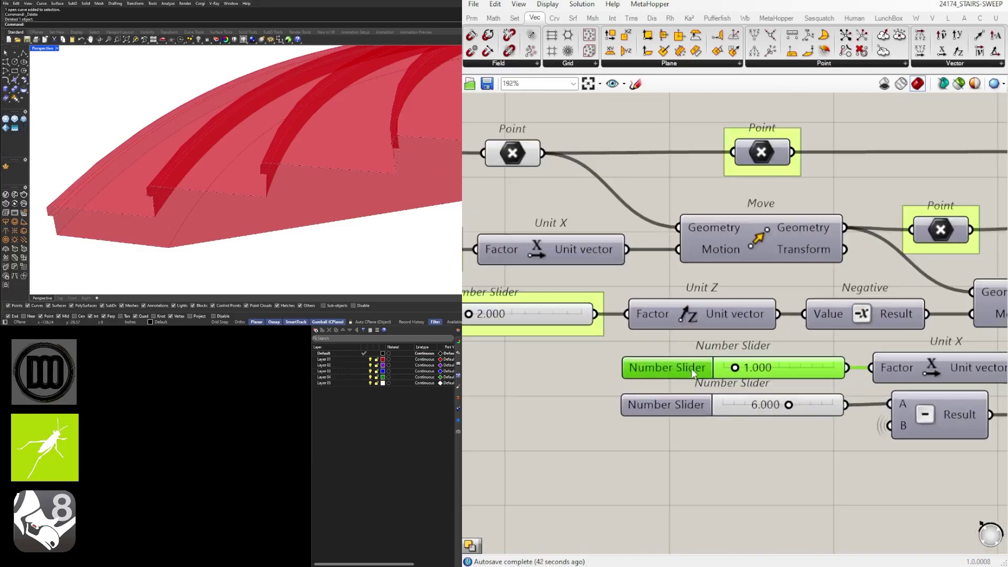
{"action": "right_click", "coordinate": [629, 377]}
{"action": "type", "text": "NOSING DEPTH"}
{"action": "key", "text": "Return"}
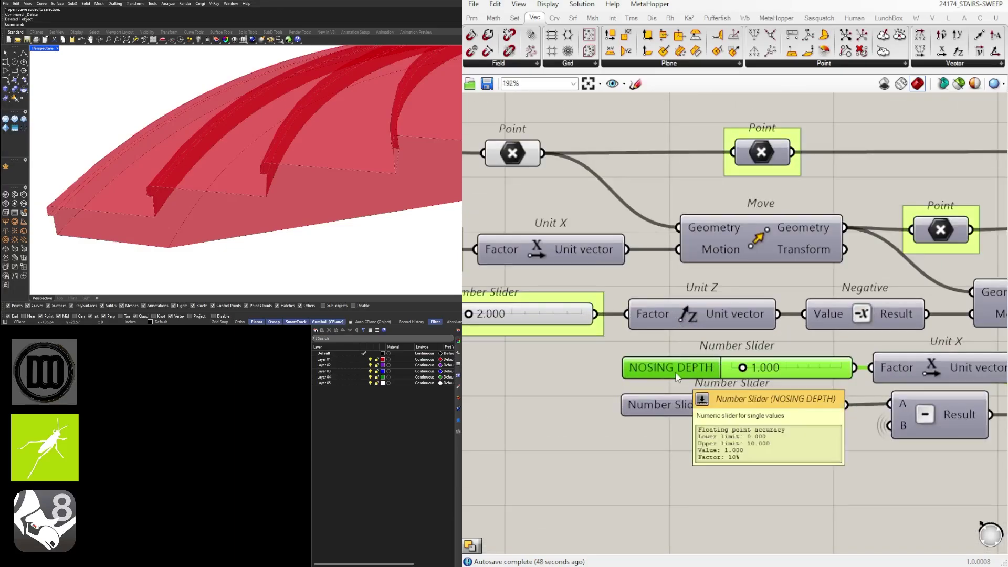
Step: Extend the NOSING slider's name to NOSING HEIGHT and put the NOSING DEPTH slider in a group
{"action": "right_click", "coordinate": [612, 320]}
{"action": "mouse_move", "coordinate": [675, 372]}
{"action": "right_mouse_down"}
{"action": "mouse_move", "coordinate": [866, 374]}
{"action": "mouse_move", "coordinate": [693, 370]}
{"action": "right_mouse_up"}
{"action": "type", "text": "HEIGHT"}
{"action": "key", "text": "Return"}
{"action": "scroll", "coordinate": [677, 334], "scroll_direction": "down", "scroll_amount": 2}
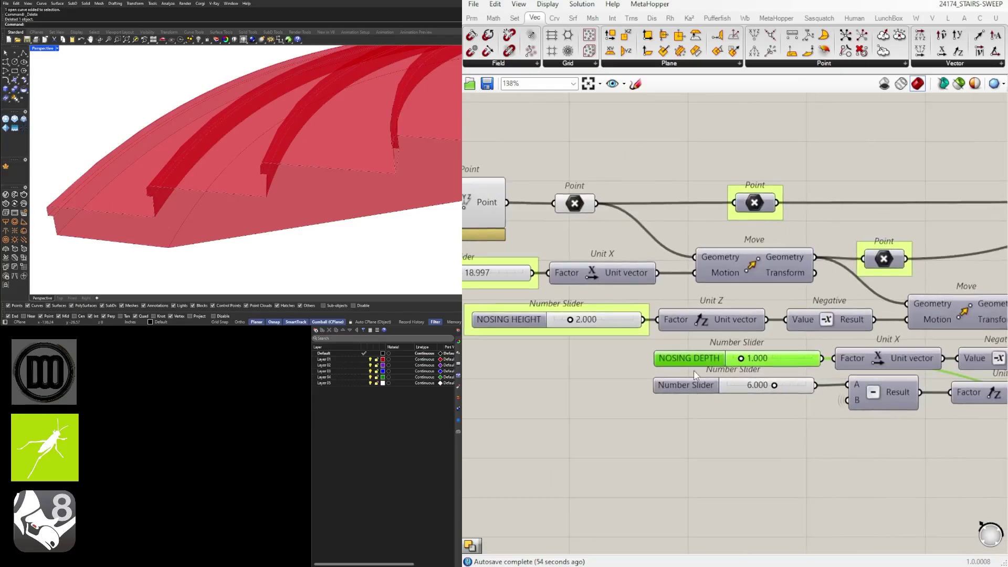
{"action": "key", "text": "ctrl+g"}
Step: Rename the 6.000 slider feeding the subtraction to TREAD HEIGHT
{"action": "scroll", "coordinate": [697, 386], "scroll_direction": "up", "scroll_amount": 1}
{"action": "right_click", "coordinate": [699, 385]}
{"action": "type", "text": "TREAD HEI"}
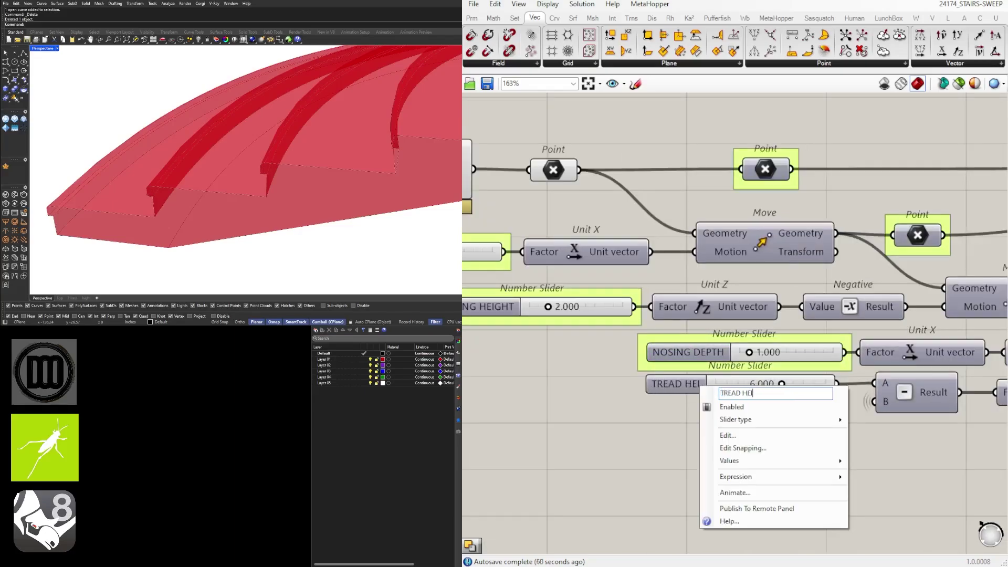
{"action": "type", "text": "GHT"}
{"action": "key", "text": "Return"}
{"action": "scroll", "coordinate": [737, 417], "scroll_direction": "down", "scroll_amount": 2}
{"action": "right_click_drag", "start_coordinate": [861, 438], "coordinate": [680, 412]}
{"action": "scroll", "coordinate": [546, 369], "scroll_direction": "up", "scroll_amount": 2}
{"action": "left_click_drag", "start_coordinate": [883, 413], "coordinate": [517, 387]}
{"action": "left_click", "coordinate": [570, 422]}
Step: Move the Fillet radius slider to just below the PolyLine component
{"action": "scroll", "coordinate": [572, 421], "scroll_direction": "down", "scroll_amount": 3}
{"action": "right_click_drag", "start_coordinate": [860, 433], "coordinate": [788, 426]}
{"action": "right_click_drag", "start_coordinate": [857, 288], "coordinate": [762, 293]}
{"action": "scroll", "coordinate": [762, 293], "scroll_direction": "up", "scroll_amount": 1}
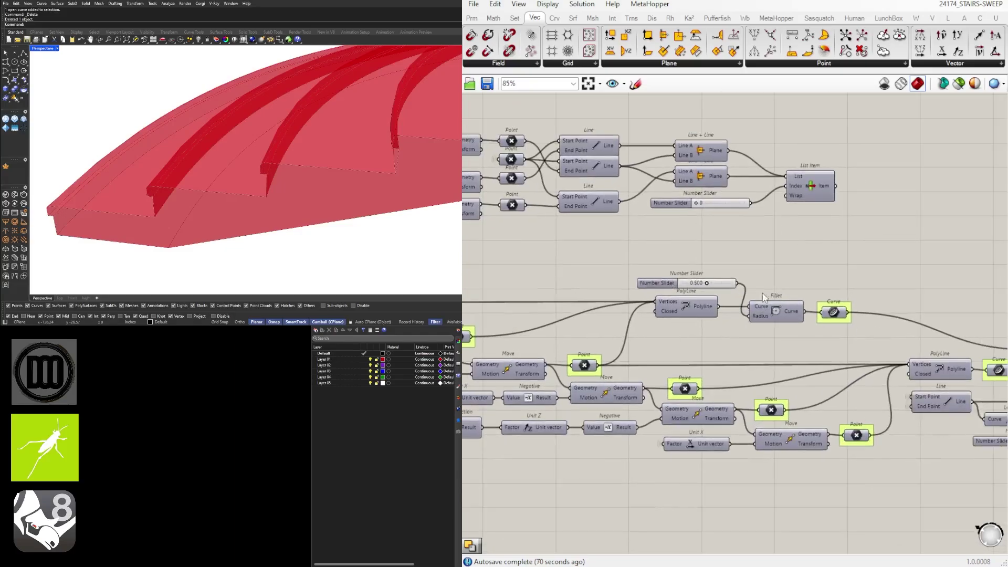
{"action": "scroll", "coordinate": [817, 323], "scroll_direction": "up", "scroll_amount": 2}
{"action": "left_click_drag", "start_coordinate": [875, 339], "coordinate": [782, 298]}
Step: Rename the Fillet radius slider to NOSING FILLET and put it in a group
{"action": "scroll", "coordinate": [623, 309], "scroll_direction": "up", "scroll_amount": 3}
{"action": "right_click", "coordinate": [621, 308]}
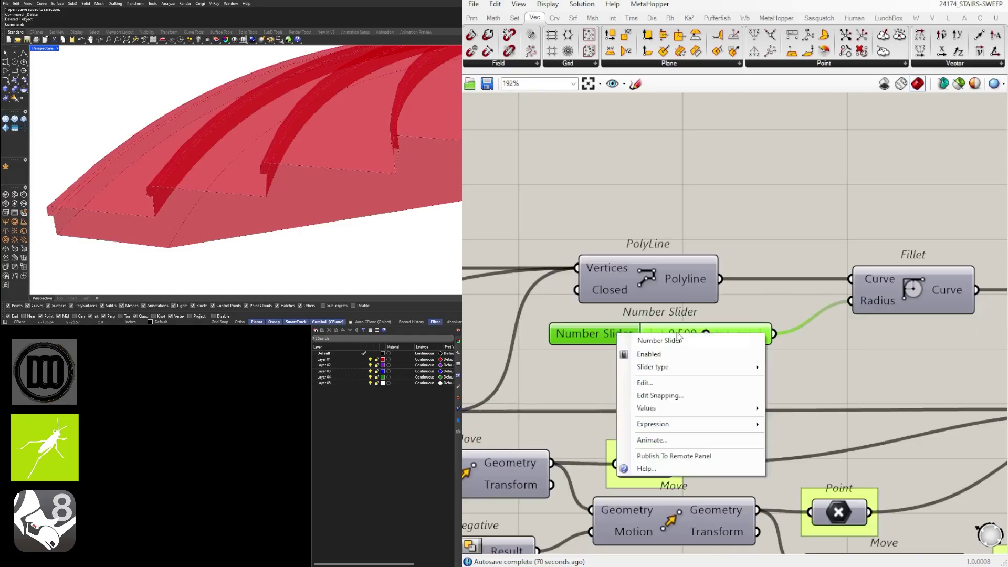
{"action": "key", "text": "Return"}
{"action": "key", "text": "ctrl+g"}
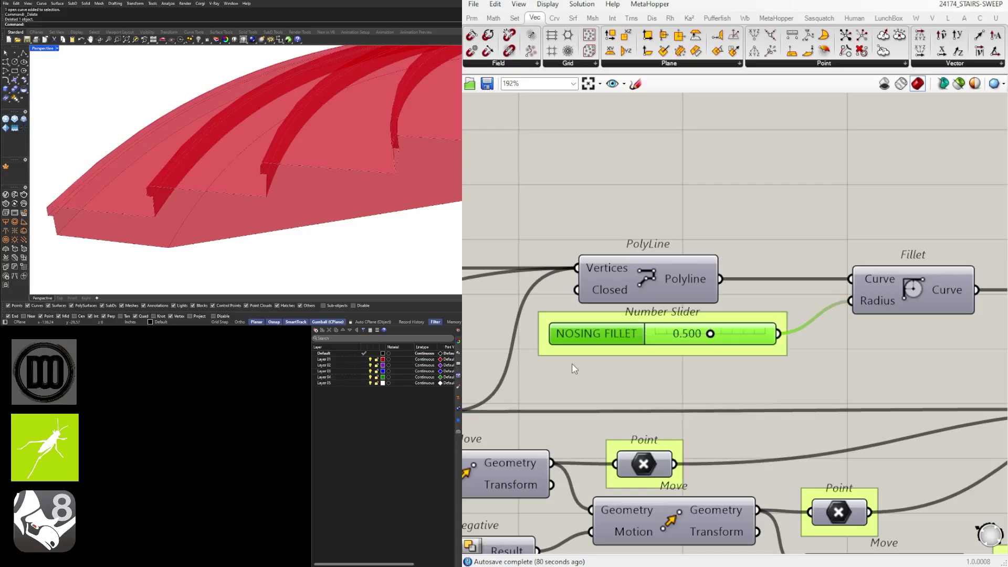
{"action": "left_click", "coordinate": [572, 363]}
Step: Rename the slider feeding the Series count to TREADS
{"action": "scroll", "coordinate": [572, 364], "scroll_direction": "down", "scroll_amount": 3}
{"action": "scroll", "coordinate": [780, 317], "scroll_direction": "down", "scroll_amount": 2}
{"action": "right_click_drag", "start_coordinate": [780, 317], "coordinate": [639, 328]}
{"action": "right_click_drag", "start_coordinate": [843, 417], "coordinate": [692, 415]}
{"action": "scroll", "coordinate": [651, 385], "scroll_direction": "up", "scroll_amount": 5}
{"action": "right_click", "coordinate": [652, 382]}
{"action": "scroll", "coordinate": [274, 194], "scroll_direction": "down", "scroll_amount": 10}
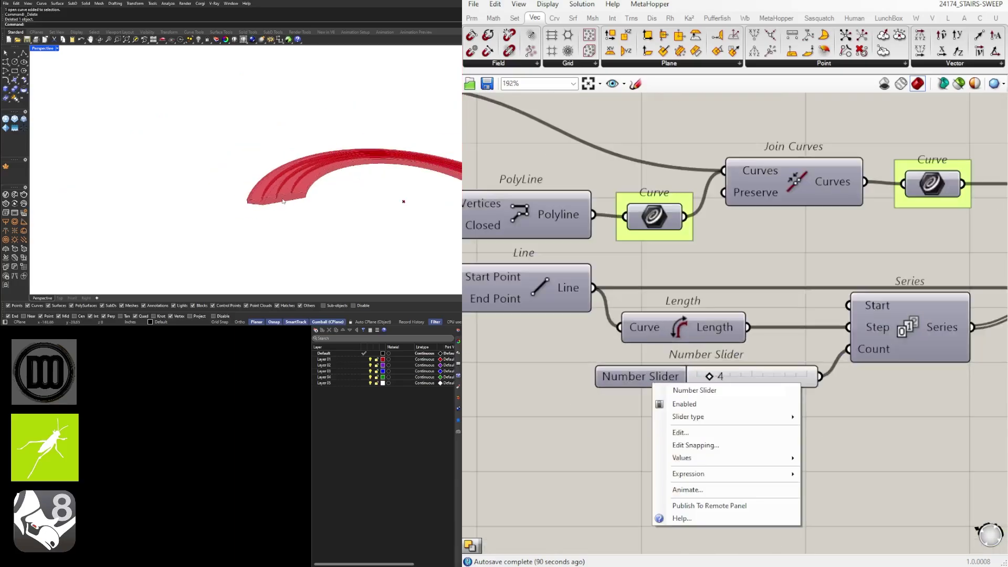
{"action": "right_click_drag", "start_coordinate": [275, 194], "coordinate": [279, 215]}
{"action": "right_click", "coordinate": [654, 382]}
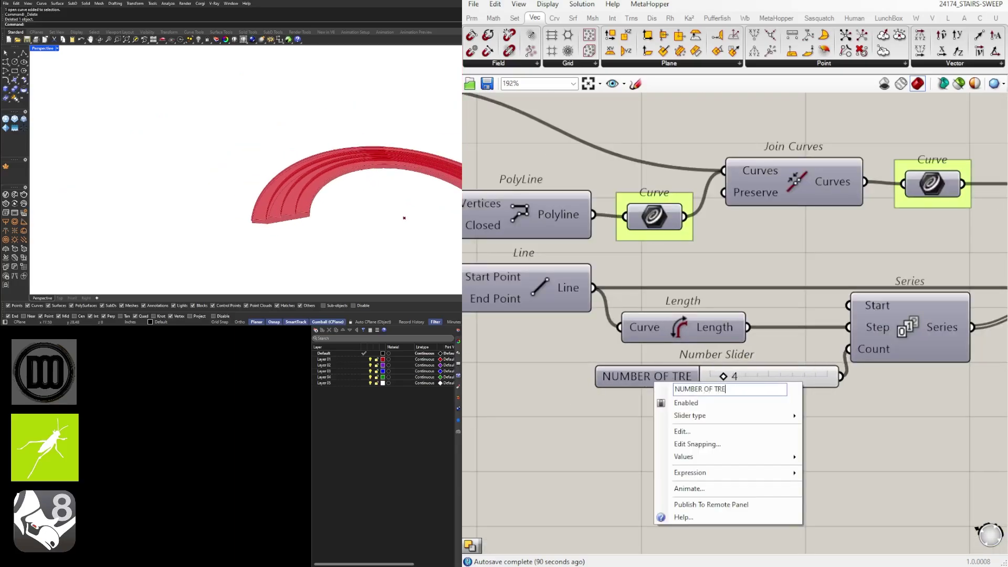
{"action": "type", "text": "TREADS"}
{"action": "key", "text": "Return"}
{"action": "left_click", "coordinate": [622, 375]}
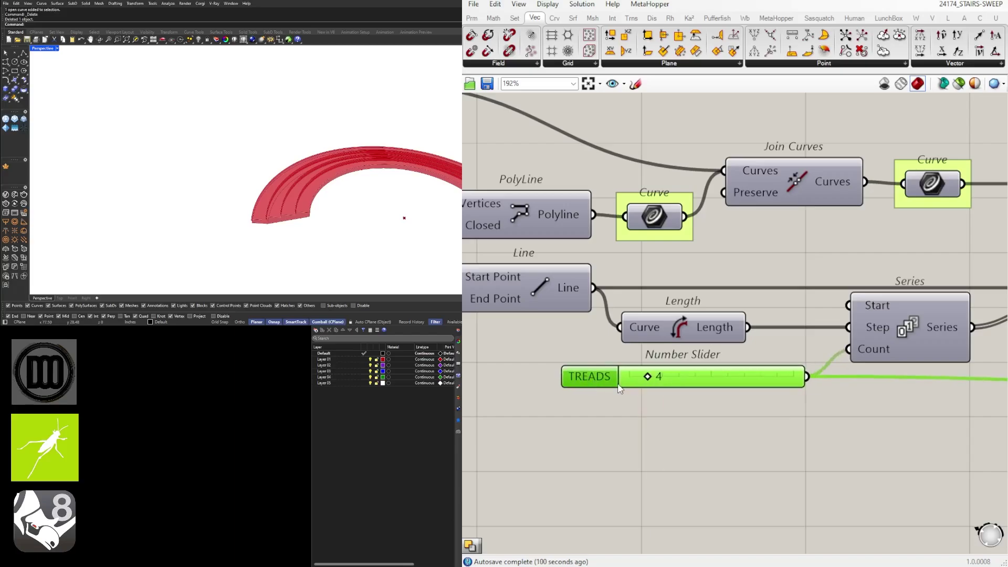
Step: Set the slider feeding Unit X below Join Curves to 24 and label it STAIR FORM DEPTH in a group
{"action": "scroll", "coordinate": [623, 376], "scroll_direction": "down", "scroll_amount": 4}
{"action": "scroll", "coordinate": [776, 387], "scroll_direction": "up", "scroll_amount": 3}
{"action": "scroll", "coordinate": [648, 363], "scroll_direction": "up", "scroll_amount": 5}
{"action": "left_click", "coordinate": [635, 360]}
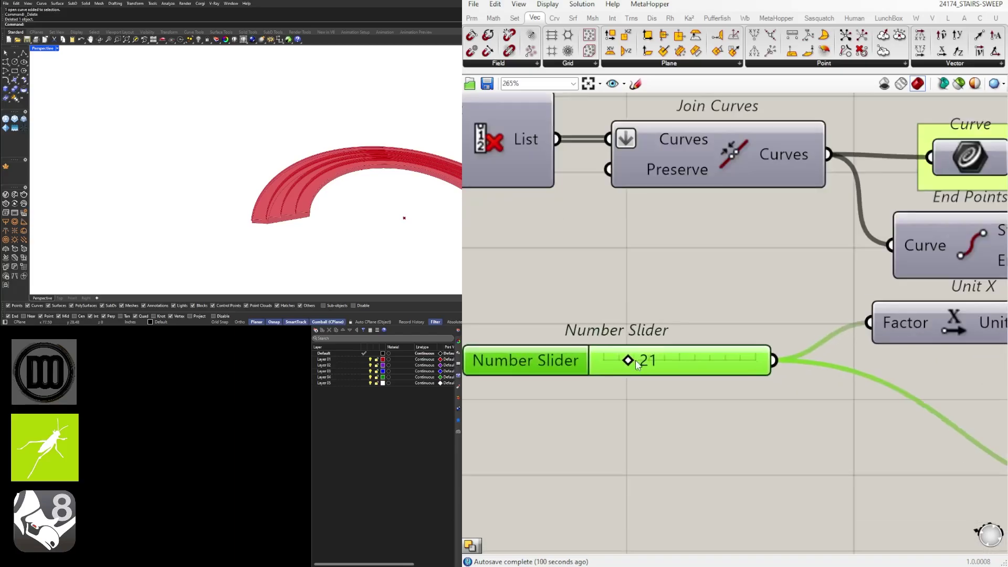
{"action": "right_click", "coordinate": [535, 365]}
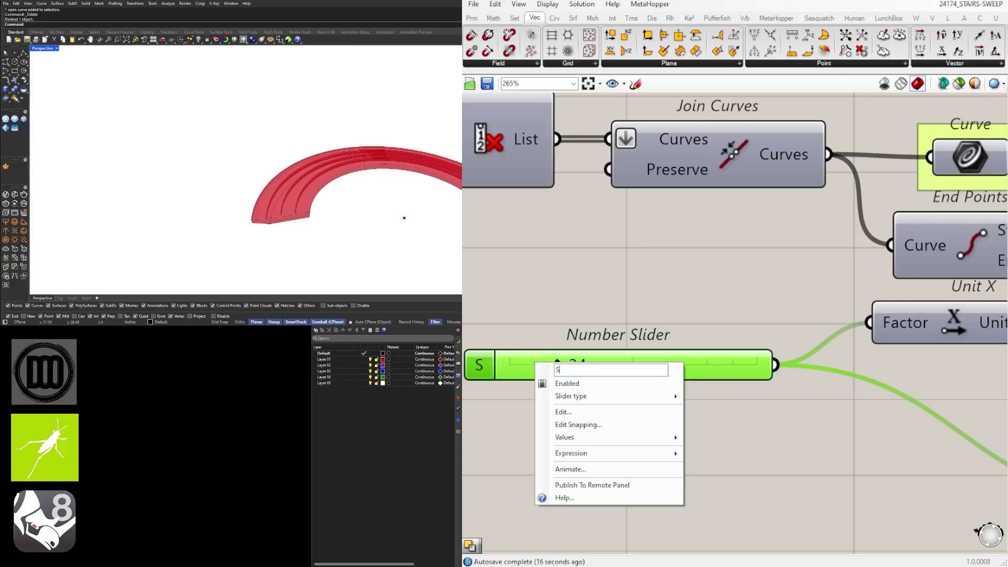
{"action": "type", "text": "STAIR FORM DEPTH"}
{"action": "key", "text": "Return"}
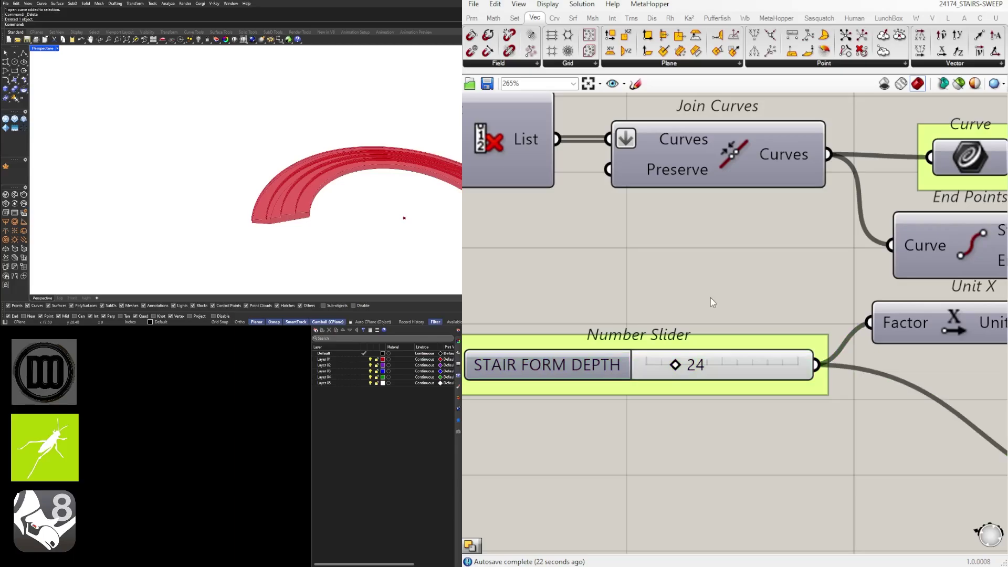
Step: Try smaller arc radii on the slider feeding Arc, then set the radius to 60
{"action": "scroll", "coordinate": [727, 314], "scroll_direction": "down", "scroll_amount": 5}
{"action": "right_click_drag", "start_coordinate": [971, 260], "coordinate": [764, 319]}
{"action": "scroll", "coordinate": [700, 278], "scroll_direction": "up", "scroll_amount": 2}
{"action": "left_click", "coordinate": [648, 294]}
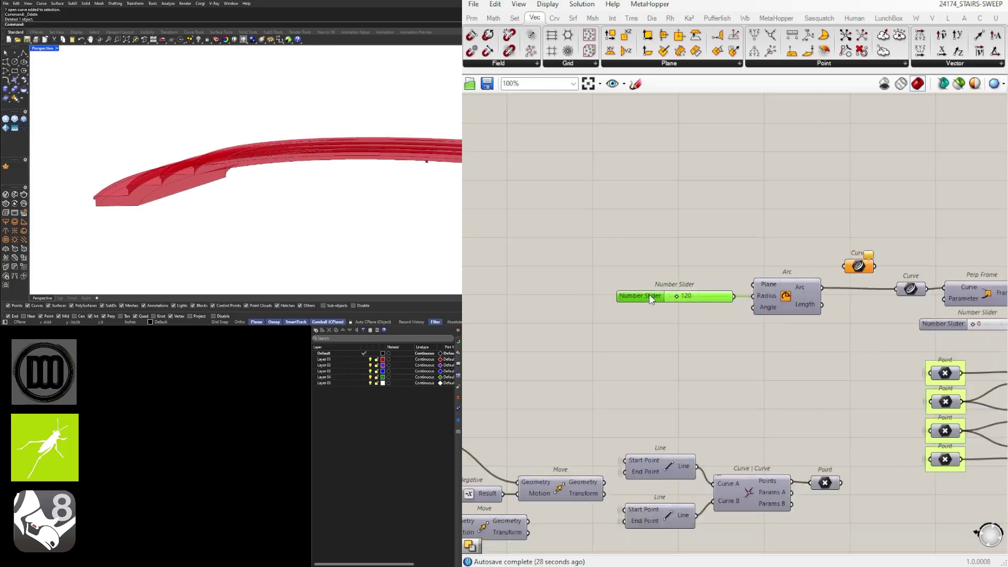
{"action": "scroll", "coordinate": [674, 297], "scroll_direction": "up", "scroll_amount": 6}
{"action": "left_click_drag", "start_coordinate": [696, 302], "coordinate": [673, 288]}
{"action": "scroll", "coordinate": [222, 238], "scroll_direction": "up", "scroll_amount": 6}
{"action": "scroll", "coordinate": [684, 315], "scroll_direction": "up", "scroll_amount": 2}
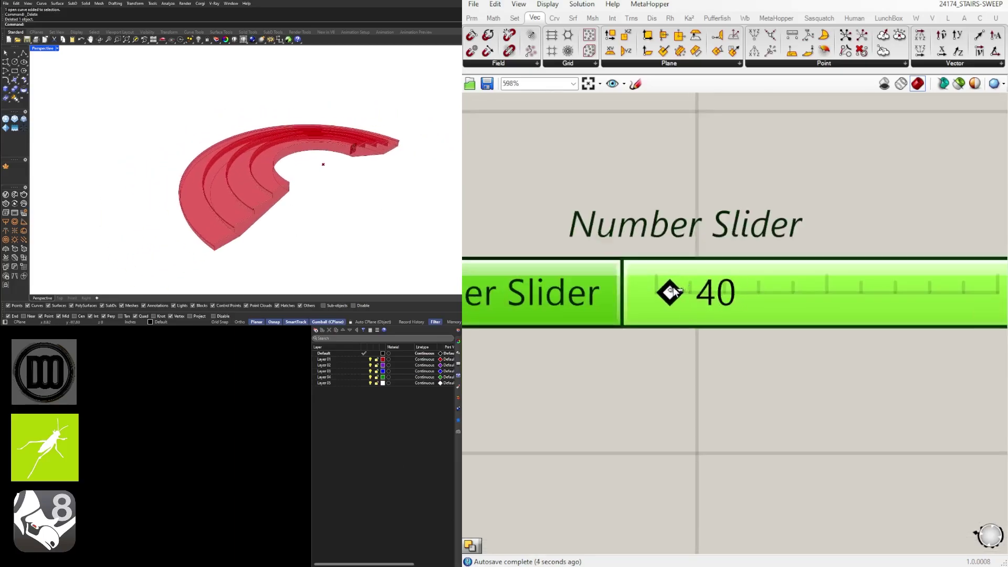
{"action": "double_click", "coordinate": [704, 297]}
{"action": "type", "text": "60"}
{"action": "key", "text": "Return"}
{"action": "scroll", "coordinate": [632, 348], "scroll_direction": "down", "scroll_amount": 8}
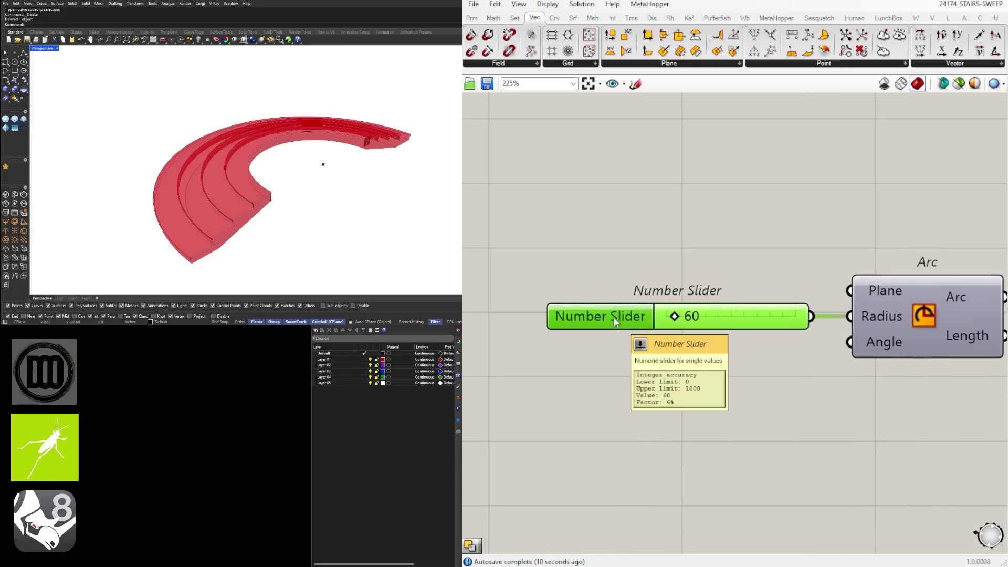
Step: Try different angles on the slider feeding the Rotate component
{"action": "scroll", "coordinate": [632, 349], "scroll_direction": "down", "scroll_amount": 3}
{"action": "right_click_drag", "start_coordinate": [698, 391], "coordinate": [727, 337]}
{"action": "scroll", "coordinate": [792, 364], "scroll_direction": "up", "scroll_amount": 4}
{"action": "right_click_drag", "start_coordinate": [791, 364], "coordinate": [625, 369]}
{"action": "right_click_drag", "start_coordinate": [613, 233], "coordinate": [670, 292]}
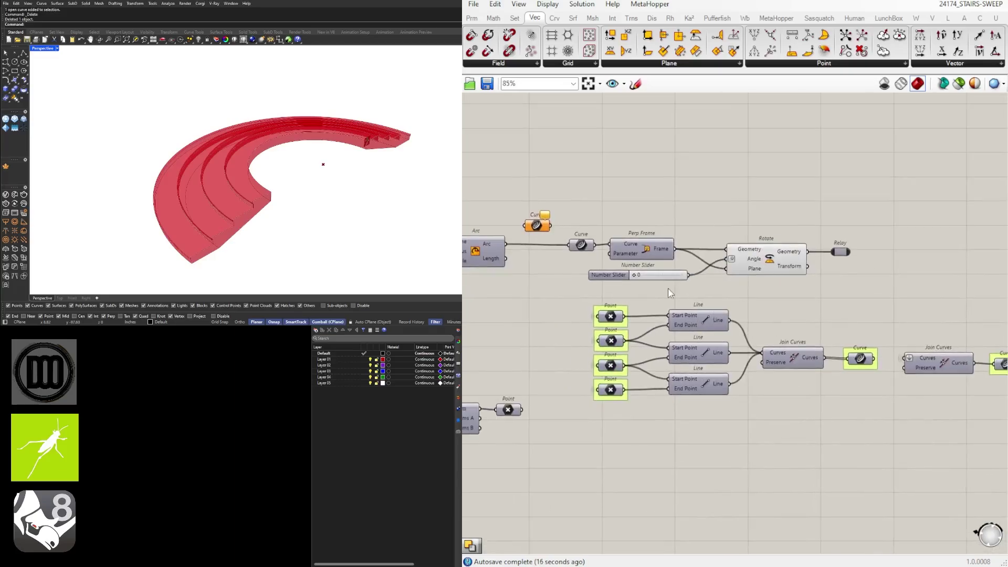
{"action": "scroll", "coordinate": [652, 270], "scroll_direction": "up", "scroll_amount": 4}
{"action": "left_click_drag", "start_coordinate": [643, 269], "coordinate": [808, 269]}
{"action": "scroll", "coordinate": [649, 270], "scroll_direction": "up", "scroll_amount": 2}
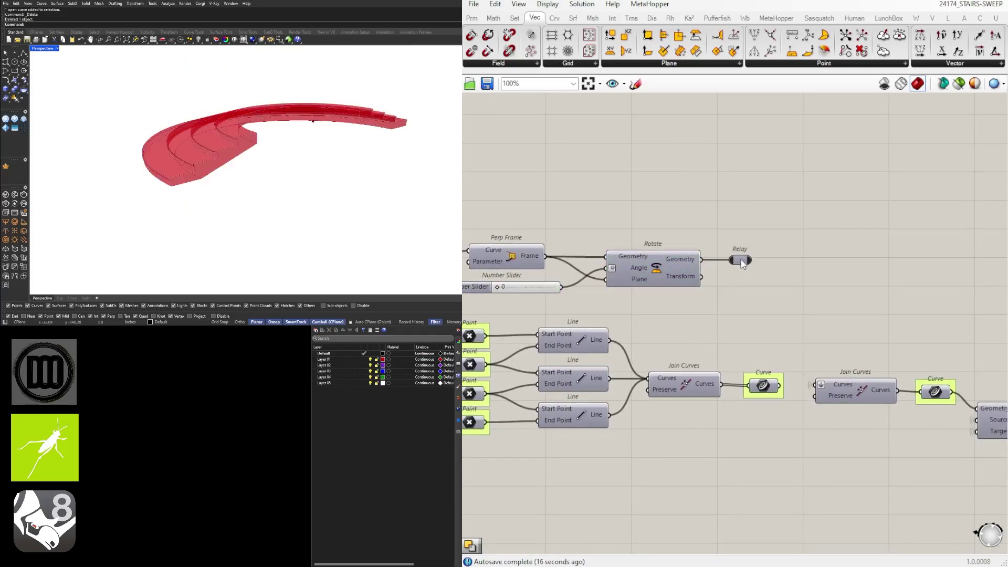
Step: Nudge the Relay closer to Rotate and the Curve container closer to the first Join Curves
{"action": "left_click_drag", "start_coordinate": [741, 262], "coordinate": [730, 261]}
{"action": "right_click_drag", "start_coordinate": [867, 402], "coordinate": [824, 326]}
{"action": "scroll", "coordinate": [826, 331], "scroll_direction": "up", "scroll_amount": 1}
{"action": "left_click_drag", "start_coordinate": [701, 309], "coordinate": [693, 308]}
{"action": "scroll", "coordinate": [601, 290], "scroll_direction": "down", "scroll_amount": 6}
{"action": "left_click", "coordinate": [760, 307]}
{"action": "scroll", "coordinate": [858, 286], "scroll_direction": "up", "scroll_amount": 3}
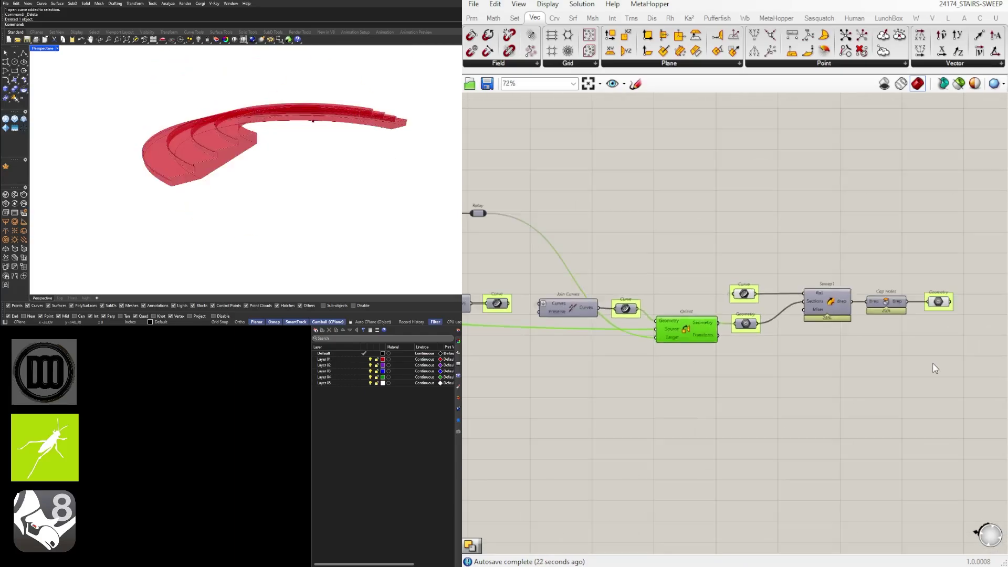
Step: Raise the rail Curve, section Geometry, Sweep1, Cap Holes and final Geometry together to line up with Orient
{"action": "left_click", "coordinate": [935, 368]}
{"action": "left_click_drag", "start_coordinate": [938, 353], "coordinate": [738, 281]}
{"action": "scroll", "coordinate": [749, 319], "scroll_direction": "up", "scroll_amount": 3}
{"action": "left_click_drag", "start_coordinate": [737, 330], "coordinate": [732, 305]}
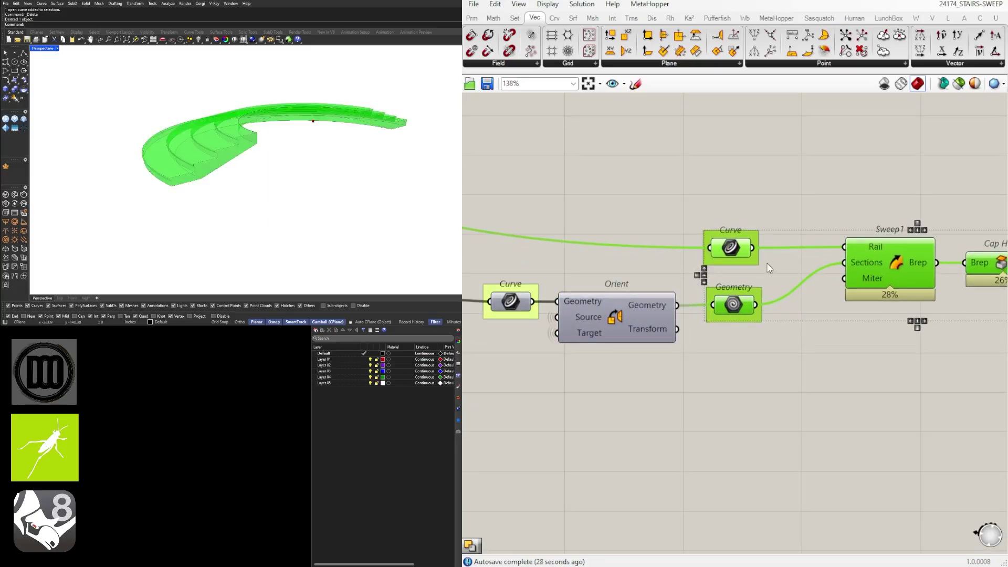
{"action": "left_click", "coordinate": [770, 267]}
Step: Lower the rail Curve container together with Sweep1 and the components after it, closer to the section Geometry container
{"action": "left_click_drag", "start_coordinate": [938, 330], "coordinate": [695, 262]}
{"action": "scroll", "coordinate": [681, 268], "scroll_direction": "up", "scroll_amount": 2}
{"action": "left_click", "coordinate": [594, 272], "text": "shift"}
{"action": "left_click_drag", "start_coordinate": [748, 286], "coordinate": [752, 302]}
{"action": "left_click", "coordinate": [651, 263]}
{"action": "scroll", "coordinate": [594, 286], "scroll_direction": "up", "scroll_amount": 3}
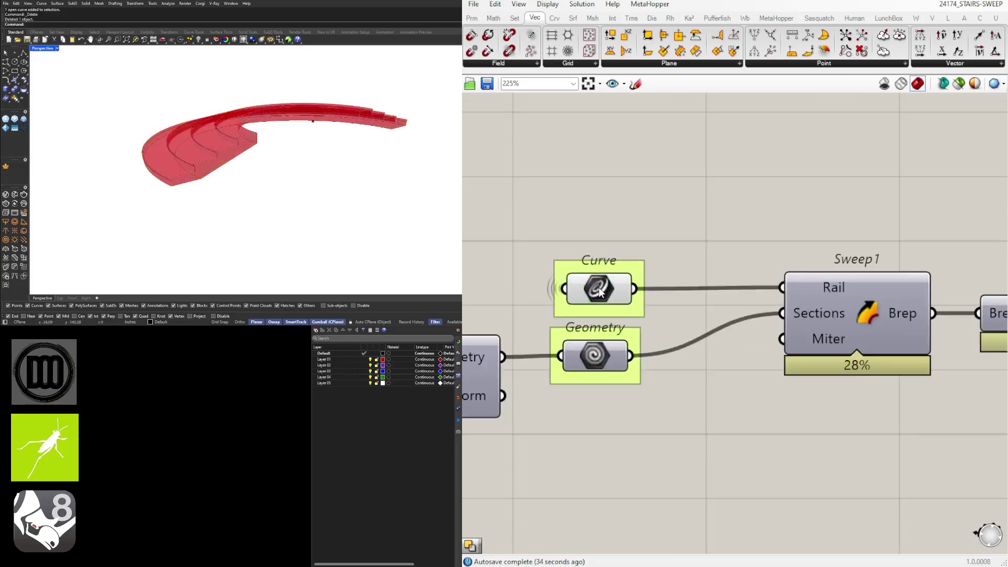
{"action": "left_click", "coordinate": [594, 286]}
{"action": "left_click", "coordinate": [661, 226]}
{"action": "scroll", "coordinate": [660, 223], "scroll_direction": "down", "scroll_amount": 4}
{"action": "right_click_drag", "start_coordinate": [787, 268], "coordinate": [652, 274]}
{"action": "left_click", "coordinate": [820, 283]}
{"action": "left_click", "coordinate": [861, 300]}
Step: Rename the angle slider below Perp Frame to ROTATE and put it in a group
{"action": "scroll", "coordinate": [861, 300], "scroll_direction": "down", "scroll_amount": 6}
{"action": "right_click_drag", "start_coordinate": [578, 339], "coordinate": [848, 362]}
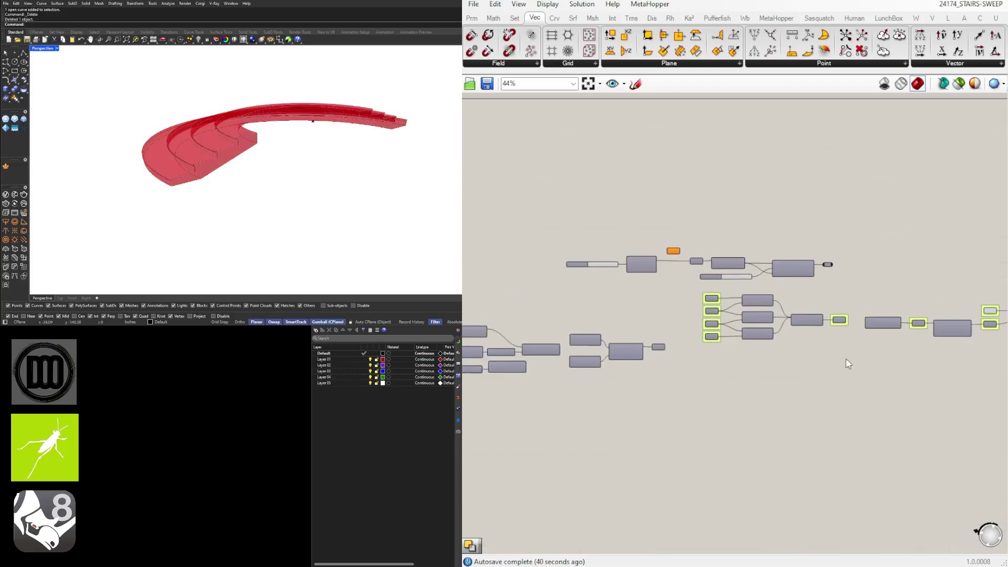
{"action": "scroll", "coordinate": [710, 257], "scroll_direction": "up", "scroll_amount": 6}
{"action": "scroll", "coordinate": [777, 306], "scroll_direction": "up", "scroll_amount": 2}
{"action": "right_click", "coordinate": [693, 307]}
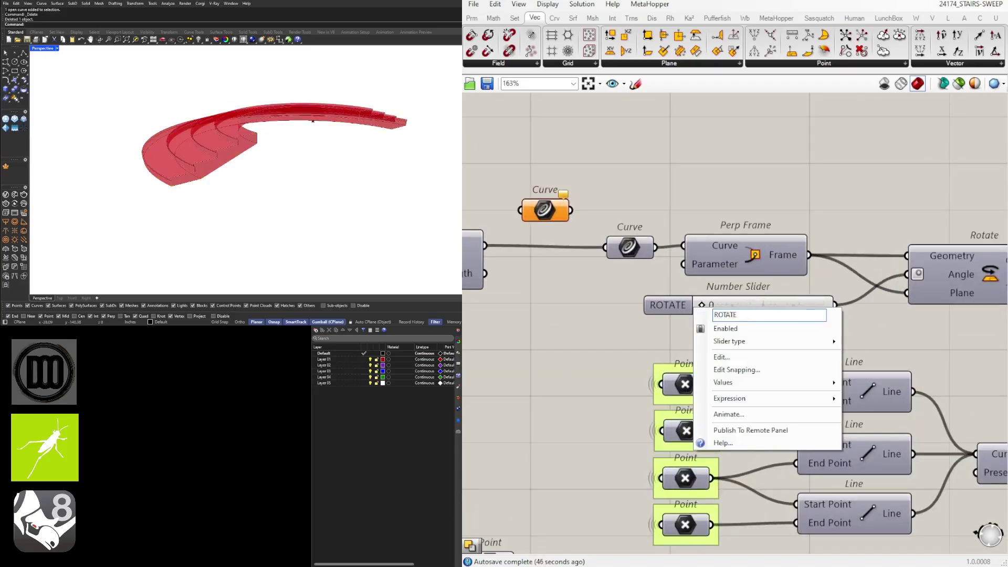
{"action": "key", "text": "Return"}
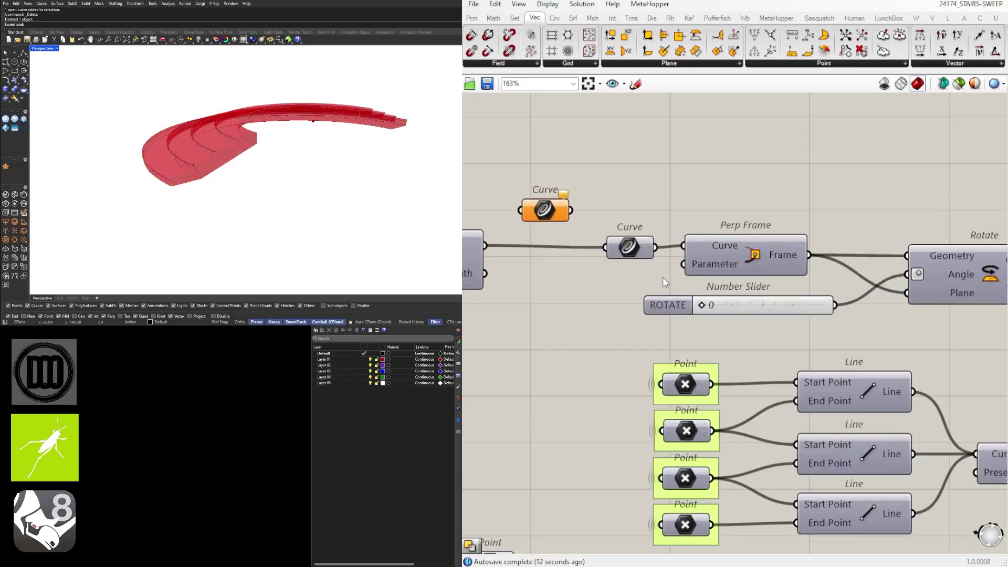
{"action": "key", "text": "ctrl+g"}
Step: Add a Value List component below the slider that feeds the List Item index
{"action": "scroll", "coordinate": [667, 300], "scroll_direction": "down", "scroll_amount": 2}
{"action": "right_click_drag", "start_coordinate": [503, 307], "coordinate": [699, 367]}
{"action": "scroll", "coordinate": [686, 330], "scroll_direction": "up", "scroll_amount": 2}
{"action": "scroll", "coordinate": [686, 331], "scroll_direction": "down", "scroll_amount": 5}
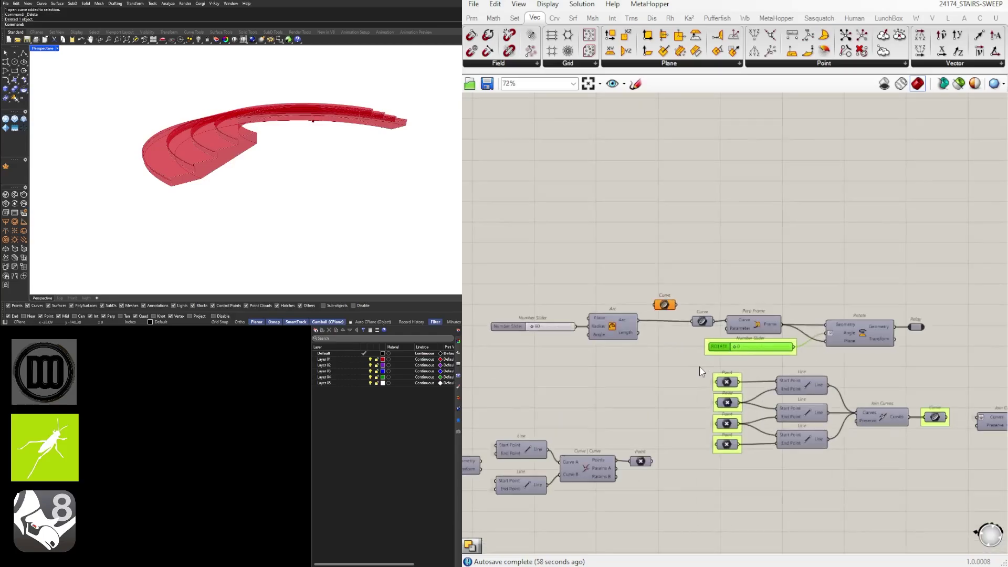
{"action": "scroll", "coordinate": [634, 344], "scroll_direction": "down", "scroll_amount": 5}
{"action": "right_click_drag", "start_coordinate": [634, 345], "coordinate": [741, 350]}
{"action": "scroll", "coordinate": [734, 346], "scroll_direction": "up", "scroll_amount": 7}
{"action": "scroll", "coordinate": [756, 372], "scroll_direction": "up", "scroll_amount": 2}
{"action": "double_click", "coordinate": [758, 375]}
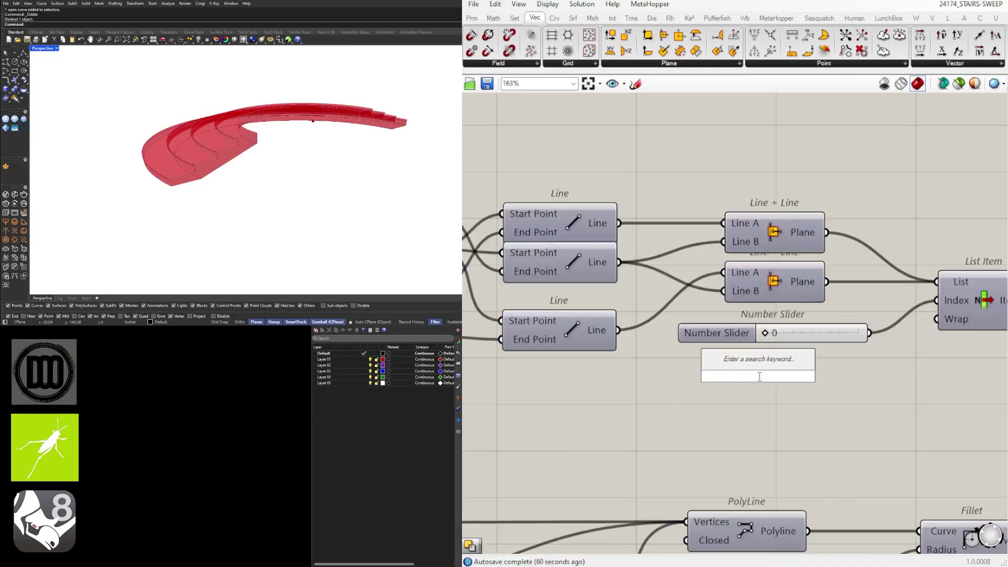
{"action": "type", "text": "LIST"}
{"action": "key", "text": "Return"}
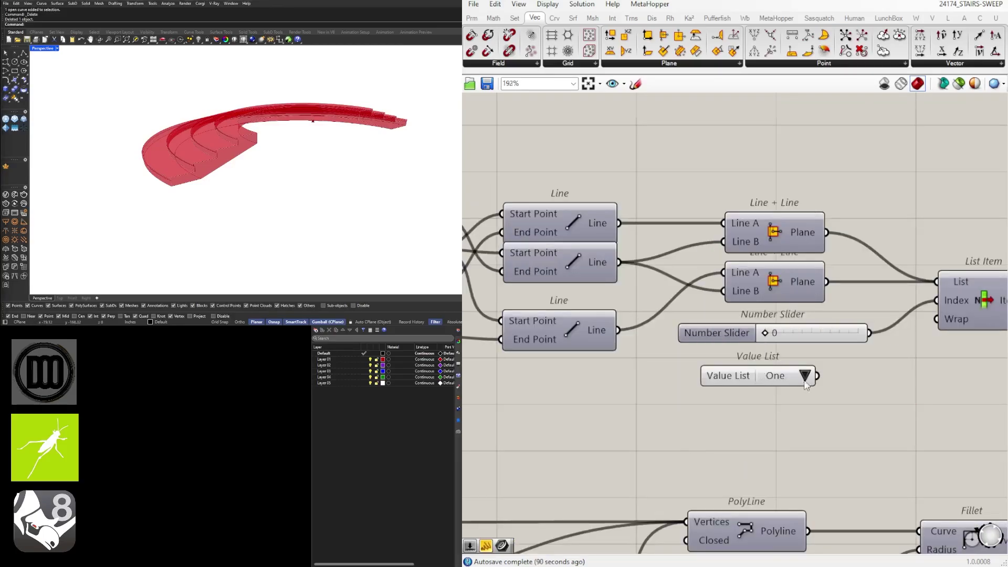
Step: Edit the value list so it holds only two entries, 1 = 0 and 2 = 1
{"action": "right_click_drag", "start_coordinate": [804, 382], "coordinate": [691, 392]}
{"action": "double_click", "coordinate": [655, 390]}
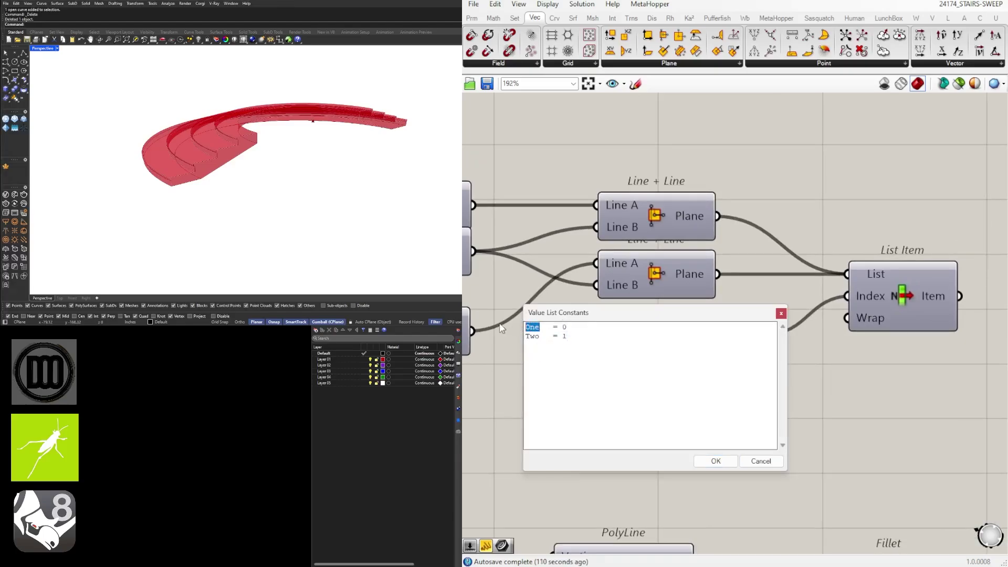
{"action": "left_click", "coordinate": [715, 461]}
Step: Rename the value list FLIP DIRECTION and put it in a group
{"action": "right_click", "coordinate": [610, 387]}
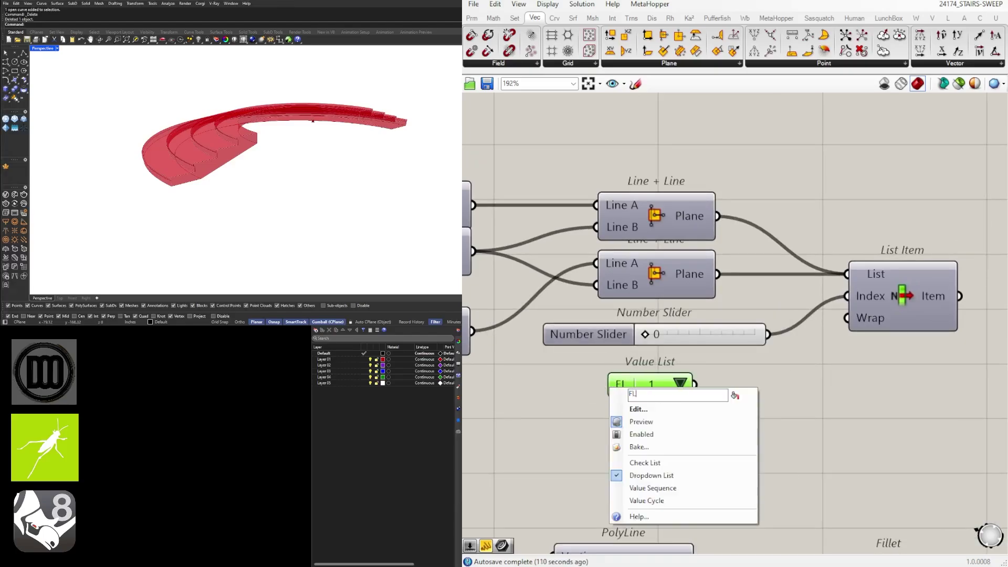
{"action": "type", "text": "FLIP DIRECTION"}
{"action": "key", "text": "Return"}
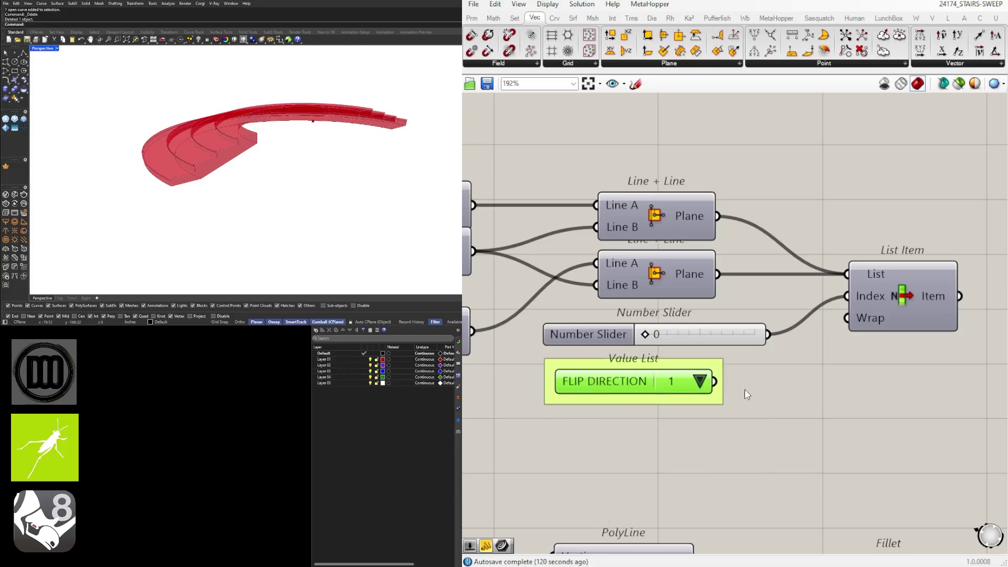
Step: Replace the number slider on the List Item's Index input with the FLIP DIRECTION value list and wire it in
{"action": "left_click", "coordinate": [756, 329]}
{"action": "key", "text": "Delete"}
{"action": "left_click_drag", "start_coordinate": [626, 382], "coordinate": [648, 336]}
Step: Switch FLIP DIRECTION to 2 and back to 1 to compare the two stair directions
{"action": "left_click", "coordinate": [722, 336]}
{"action": "left_click", "coordinate": [730, 353]}
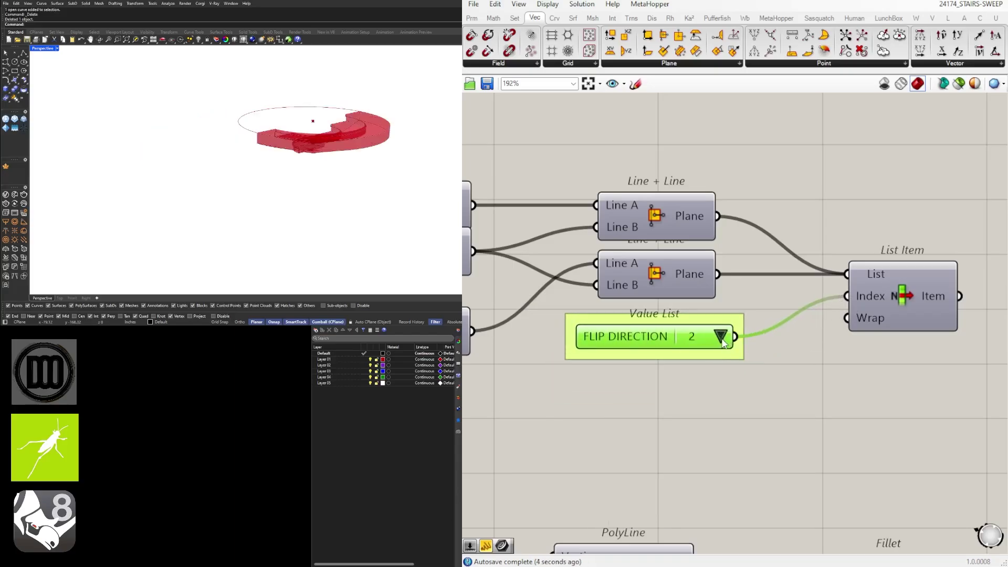
{"action": "left_click", "coordinate": [719, 339]}
{"action": "left_click", "coordinate": [727, 345]}
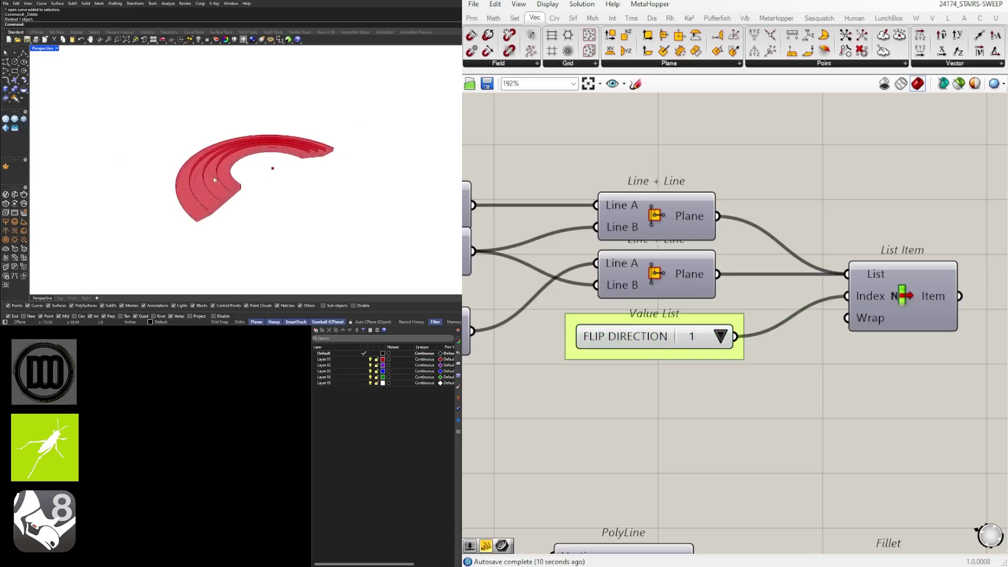
Step: Select all components of the definition and move them together higher on the canvas
{"action": "scroll", "coordinate": [710, 301], "scroll_direction": "down", "scroll_amount": 5}
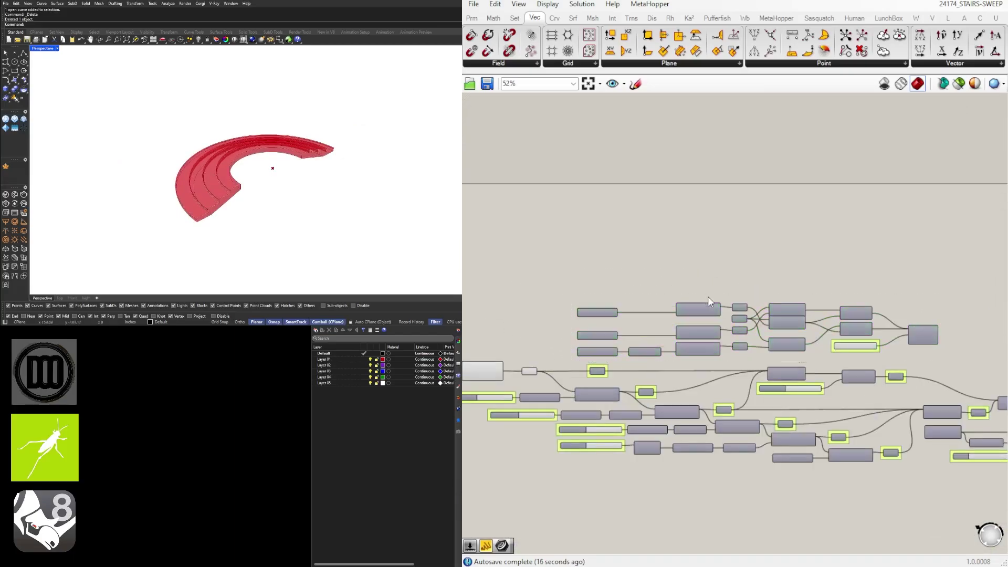
{"action": "scroll", "coordinate": [771, 318], "scroll_direction": "up", "scroll_amount": 2}
{"action": "scroll", "coordinate": [826, 306], "scroll_direction": "down", "scroll_amount": 3}
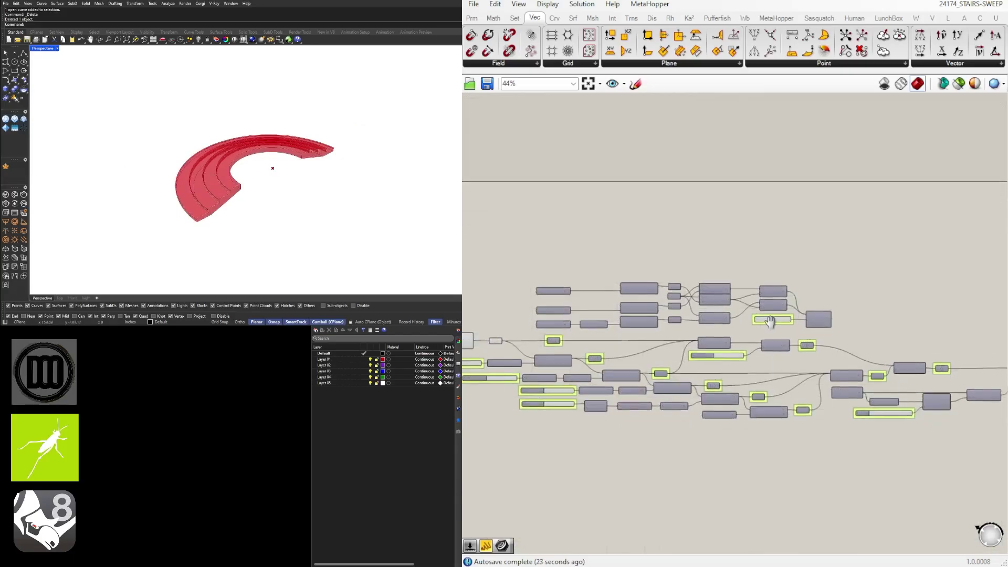
{"action": "scroll", "coordinate": [709, 351], "scroll_direction": "up", "scroll_amount": 3}
{"action": "scroll", "coordinate": [840, 344], "scroll_direction": "down", "scroll_amount": 10}
{"action": "left_click_drag", "start_coordinate": [896, 381], "coordinate": [548, 275]}
{"action": "scroll", "coordinate": [564, 289], "scroll_direction": "up", "scroll_amount": 6}
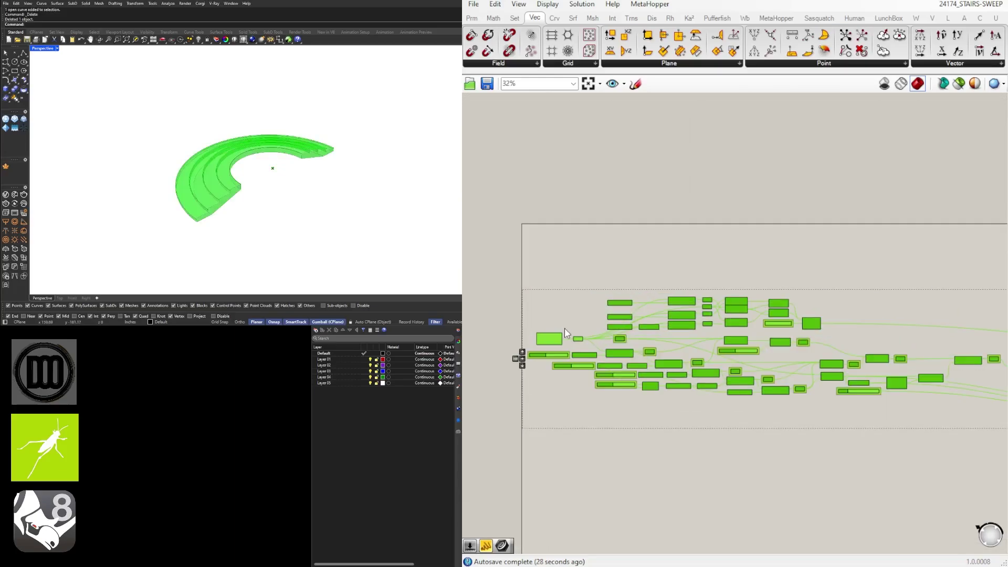
{"action": "left_click_drag", "start_coordinate": [558, 336], "coordinate": [577, 238]}
{"action": "scroll", "coordinate": [504, 289], "scroll_direction": "down", "scroll_amount": 4}
{"action": "right_click_drag", "start_coordinate": [546, 292], "coordinate": [500, 252]}
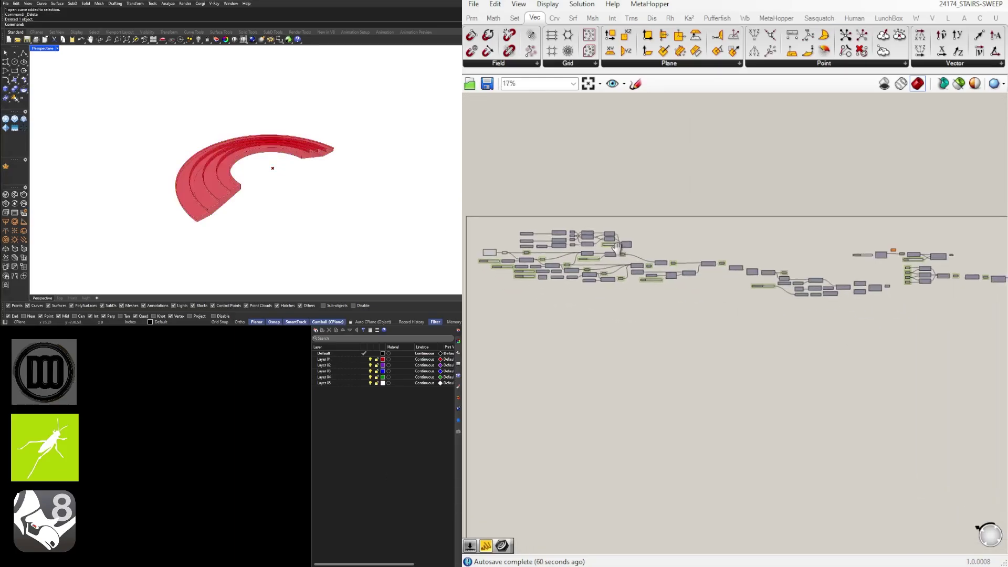
Step: Add a Curve parameter that references the polyline drawn in Rhino and wire it into the rail Curve container before Perp Frame
{"action": "right_click_drag", "start_coordinate": [307, 144], "coordinate": [265, 187]}
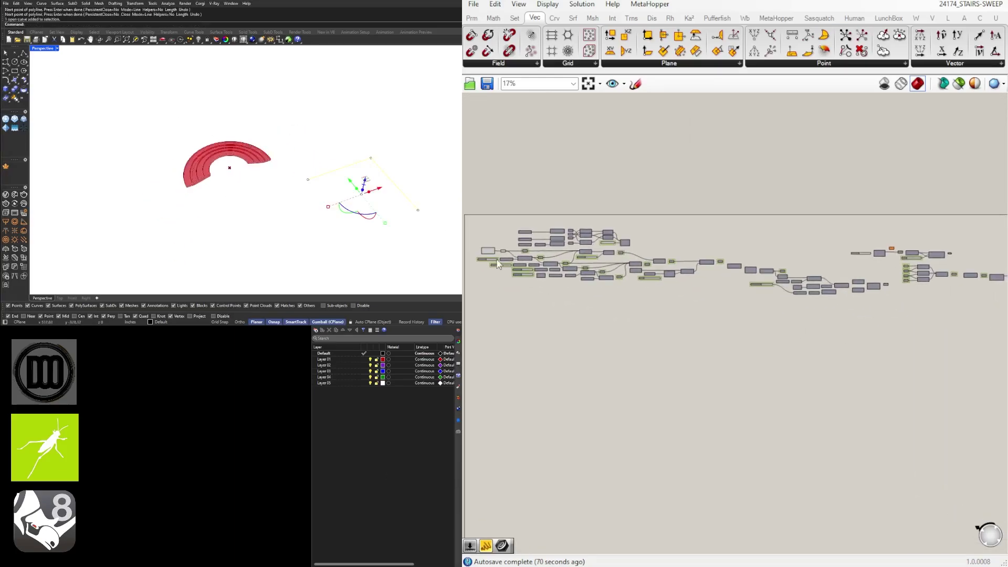
{"action": "scroll", "coordinate": [776, 252], "scroll_direction": "up", "scroll_amount": 5}
{"action": "right_click_drag", "start_coordinate": [799, 286], "coordinate": [578, 273]}
{"action": "double_click", "coordinate": [749, 260]}
{"action": "right_click", "coordinate": [753, 260]}
{"action": "left_click", "coordinate": [787, 419]}
{"action": "left_click_drag", "start_coordinate": [770, 262], "coordinate": [799, 292]}
Step: Set the ROTATE slider to 270 for the polyline rail
{"action": "scroll", "coordinate": [396, 202], "scroll_direction": "up", "scroll_amount": 5}
{"action": "right_click_drag", "start_coordinate": [396, 202], "coordinate": [428, 176]}
{"action": "scroll", "coordinate": [814, 281], "scroll_direction": "down", "scroll_amount": 2}
{"action": "scroll", "coordinate": [864, 322], "scroll_direction": "up", "scroll_amount": 5}
{"action": "right_click_drag", "start_coordinate": [863, 323], "coordinate": [745, 337]}
{"action": "left_click_drag", "start_coordinate": [745, 337], "coordinate": [870, 336]}
{"action": "scroll", "coordinate": [870, 337], "scroll_direction": "down", "scroll_amount": 4}
Step: Select a point of the rail polyline in the Rhino viewport and move it to reshape the stair path
{"action": "right_click_drag", "start_coordinate": [571, 338], "coordinate": [902, 337]}
{"action": "scroll", "coordinate": [845, 336], "scroll_direction": "down", "scroll_amount": 5}
{"action": "right_click_drag", "start_coordinate": [336, 183], "coordinate": [389, 168]}
{"action": "scroll", "coordinate": [846, 334], "scroll_direction": "down", "scroll_amount": 2}
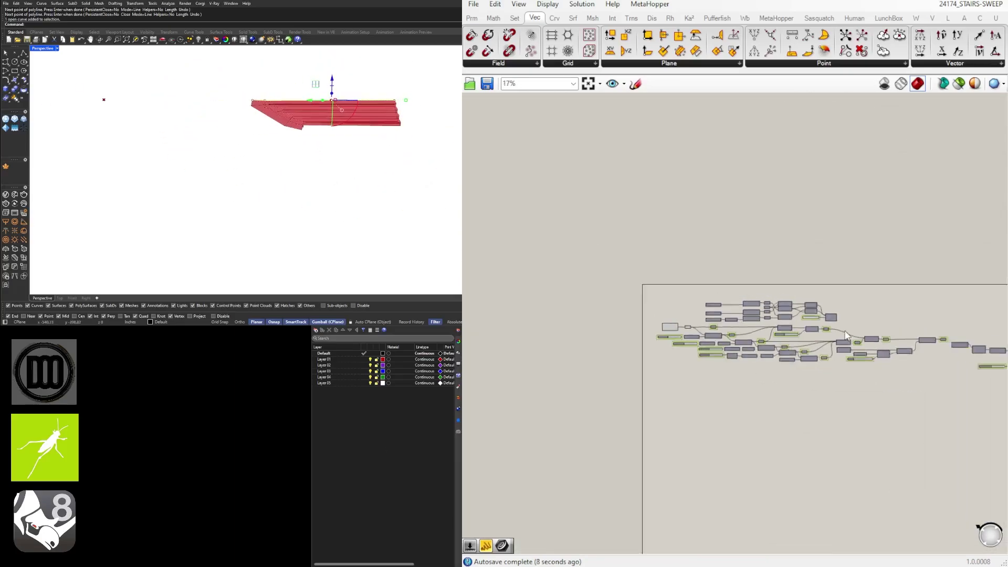
{"action": "scroll", "coordinate": [873, 349], "scroll_direction": "up", "scroll_amount": 10}
{"action": "left_click_drag", "start_coordinate": [873, 349], "coordinate": [866, 349]}
{"action": "right_click_drag", "start_coordinate": [319, 178], "coordinate": [202, 221]}
{"action": "left_click", "coordinate": [367, 174]}
{"action": "left_click_drag", "start_coordinate": [375, 159], "coordinate": [386, 143]}
{"action": "right_click_drag", "start_coordinate": [315, 210], "coordinate": [302, 181]}
Step: Switch the FLIP DIRECTION value list to 2 and inspect the stair from another angle
{"action": "scroll", "coordinate": [830, 352], "scroll_direction": "down", "scroll_amount": 7}
{"action": "scroll", "coordinate": [830, 353], "scroll_direction": "down", "scroll_amount": 3}
{"action": "right_click_drag", "start_coordinate": [603, 349], "coordinate": [850, 339]}
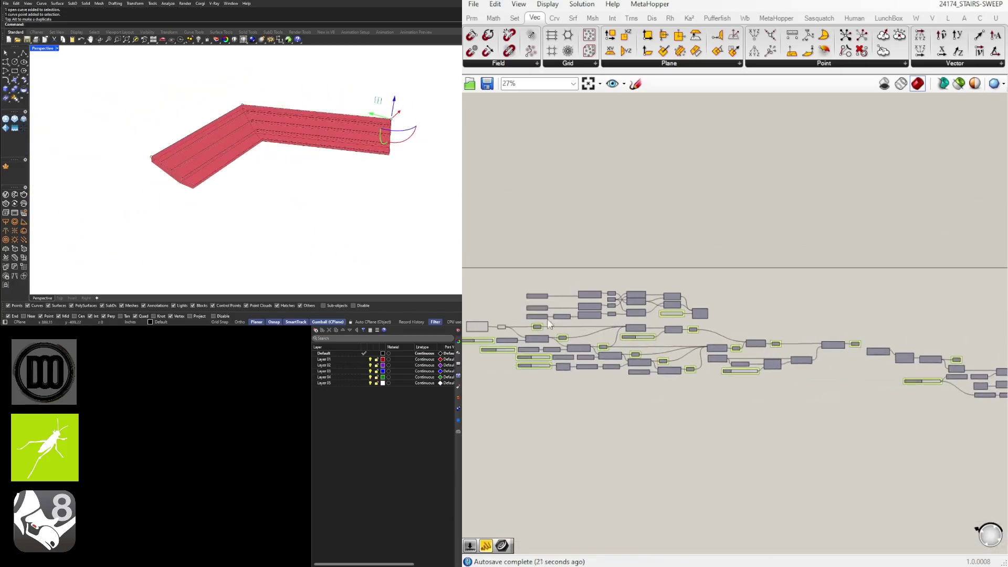
{"action": "scroll", "coordinate": [598, 328], "scroll_direction": "up", "scroll_amount": 5}
{"action": "right_click_drag", "start_coordinate": [929, 283], "coordinate": [813, 277]}
{"action": "scroll", "coordinate": [813, 276], "scroll_direction": "up", "scroll_amount": 3}
{"action": "left_click", "coordinate": [812, 275]}
{"action": "left_click", "coordinate": [834, 302]}
{"action": "right_click_drag", "start_coordinate": [273, 196], "coordinate": [376, 199]}
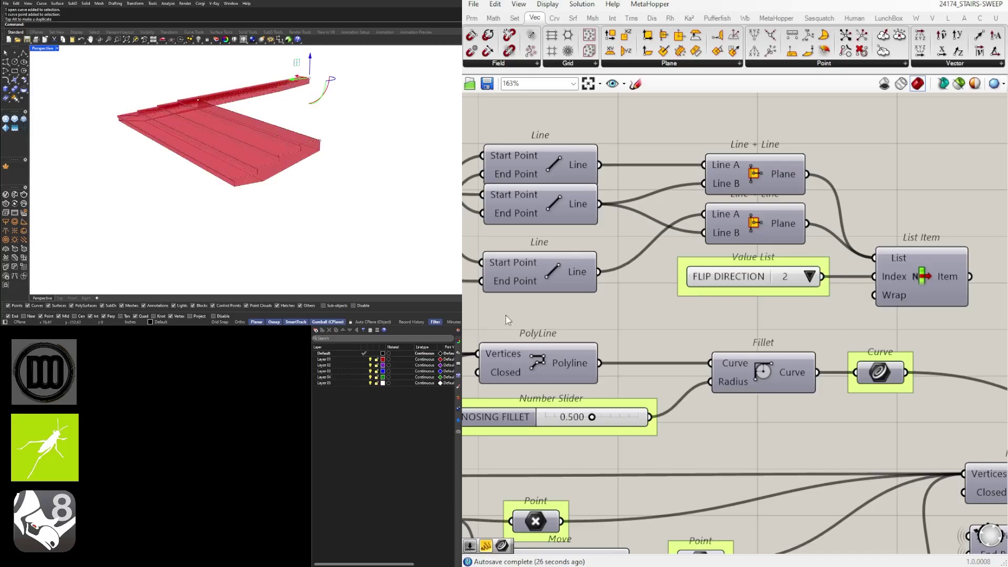
Step: Set the TREADS slider to 16
{"action": "scroll", "coordinate": [971, 168], "scroll_direction": "down", "scroll_amount": 4}
{"action": "right_click_drag", "start_coordinate": [971, 168], "coordinate": [682, 171]}
{"action": "scroll", "coordinate": [761, 406], "scroll_direction": "up", "scroll_amount": 3}
{"action": "left_click_drag", "start_coordinate": [769, 395], "coordinate": [845, 396]}
{"action": "scroll", "coordinate": [336, 195], "scroll_direction": "down", "scroll_amount": 4}
Step: Duplicate the rail polyline in the Rhino viewport and select both curves
{"action": "left_click", "coordinate": [295, 180]}
{"action": "right_click_drag", "start_coordinate": [336, 194], "coordinate": [226, 210]}
{"action": "left_click", "coordinate": [265, 186]}
{"action": "left_click_drag", "start_coordinate": [391, 231], "coordinate": [223, 141]}
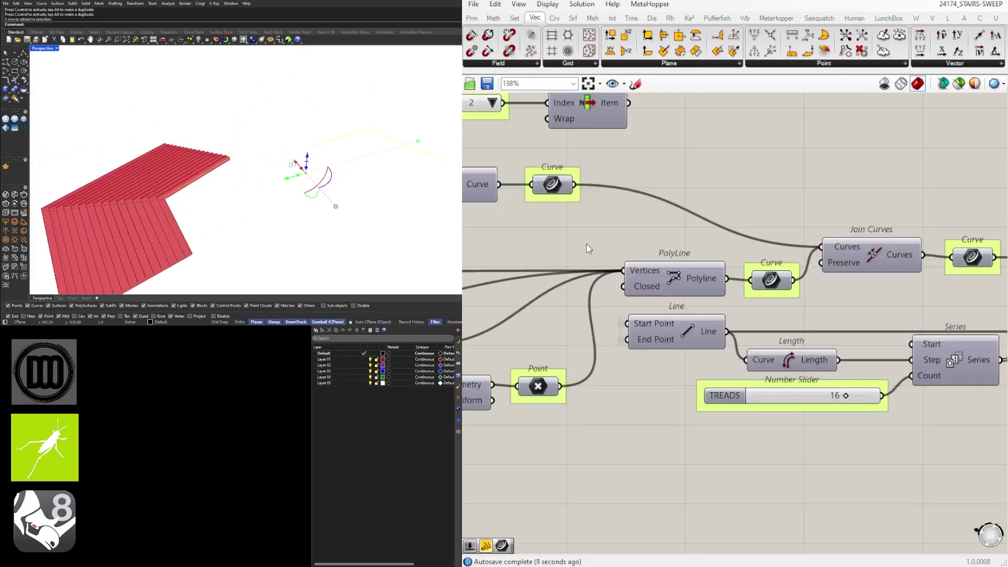
Step: Save the definition and reference both selected polylines in the Curve parameter that feeds the rail
{"action": "scroll", "coordinate": [593, 242], "scroll_direction": "down", "scroll_amount": 4}
{"action": "key", "text": "ctrl+s"}
{"action": "right_click_drag", "start_coordinate": [966, 173], "coordinate": [604, 178]}
{"action": "scroll", "coordinate": [771, 250], "scroll_direction": "up", "scroll_amount": 4}
{"action": "right_click", "coordinate": [801, 237]}
{"action": "left_click", "coordinate": [863, 405]}
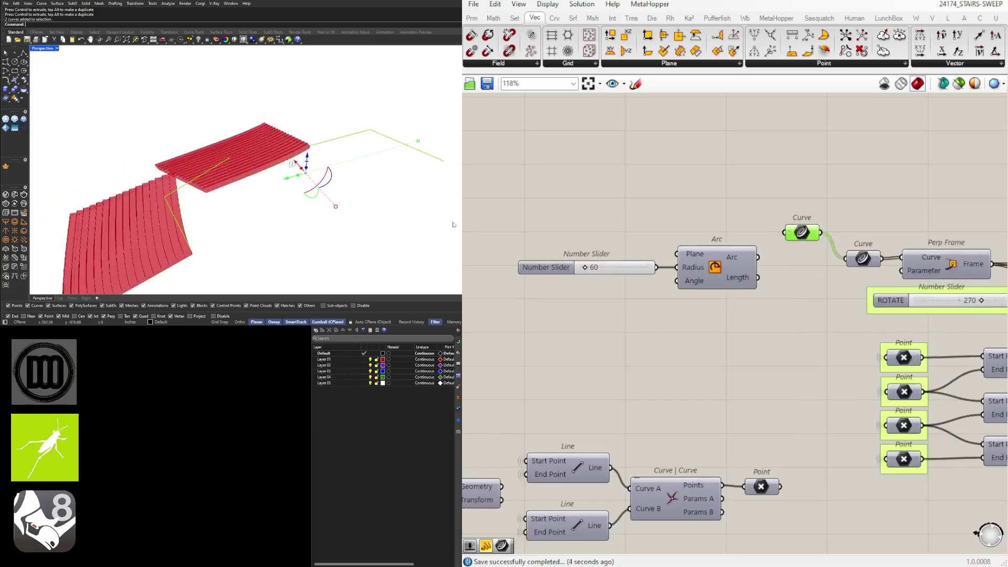
{"action": "right_click_drag", "start_coordinate": [328, 233], "coordinate": [302, 244]}
Step: Graft the rail Curve and section Geometry containers that feed Sweep1
{"action": "scroll", "coordinate": [919, 336], "scroll_direction": "down", "scroll_amount": 4}
{"action": "right_click_drag", "start_coordinate": [966, 338], "coordinate": [619, 357]}
{"action": "scroll", "coordinate": [791, 390], "scroll_direction": "up", "scroll_amount": 4}
{"action": "left_click", "coordinate": [791, 386]}
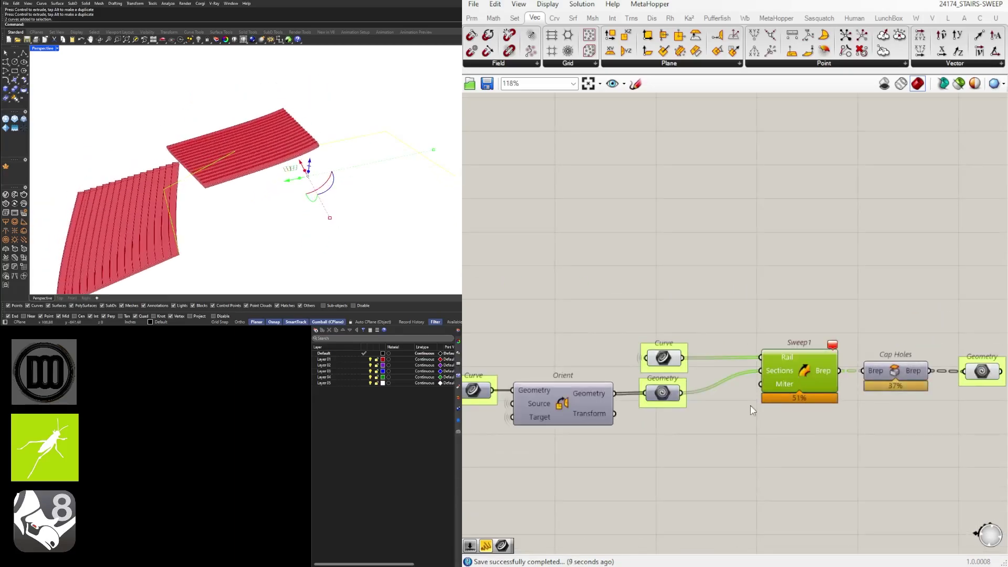
{"action": "right_click", "coordinate": [665, 359]}
{"action": "left_click", "coordinate": [698, 434]}
{"action": "right_click", "coordinate": [662, 393]}
{"action": "left_click", "coordinate": [688, 446]}
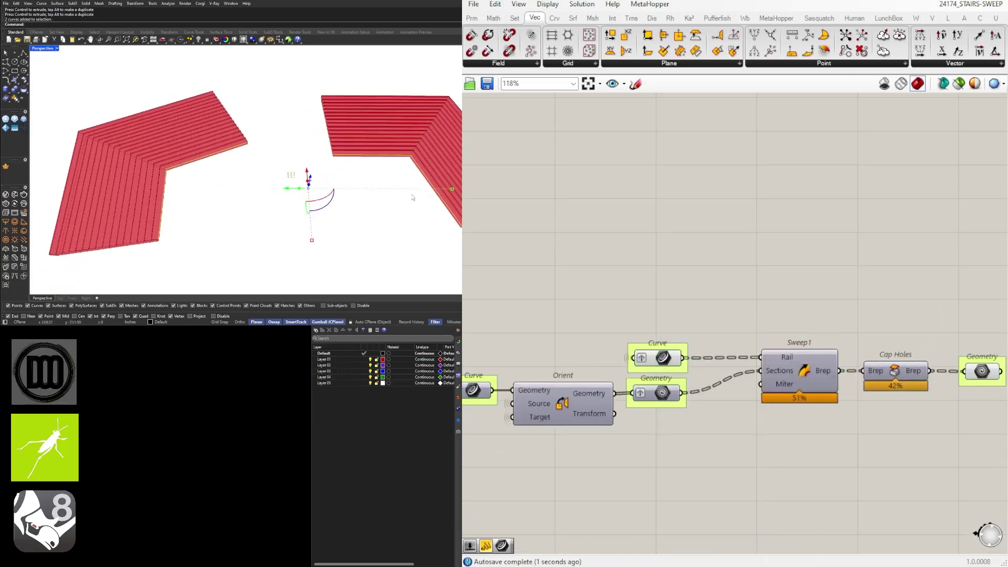
Step: Move one of the two rail polylines in the Rhino viewport with the gumball
{"action": "right_click_drag", "start_coordinate": [412, 197], "coordinate": [210, 223]}
{"action": "left_click", "coordinate": [346, 185]}
{"action": "left_click", "coordinate": [328, 186]}
{"action": "left_click_drag", "start_coordinate": [331, 171], "coordinate": [335, 93]}
{"action": "right_click_drag", "start_coordinate": [392, 158], "coordinate": [369, 180]}
Step: Select the test polyline in the Rhino viewport and delete it
{"action": "left_click", "coordinate": [166, 126]}
{"action": "left_click", "coordinate": [334, 147]}
{"action": "key", "text": "Delete"}
Step: Use the Arc again as the rail curve in place of the polyline Curve parameter, and set the ROTATE slider to 0
{"action": "scroll", "coordinate": [652, 332], "scroll_direction": "down", "scroll_amount": 3}
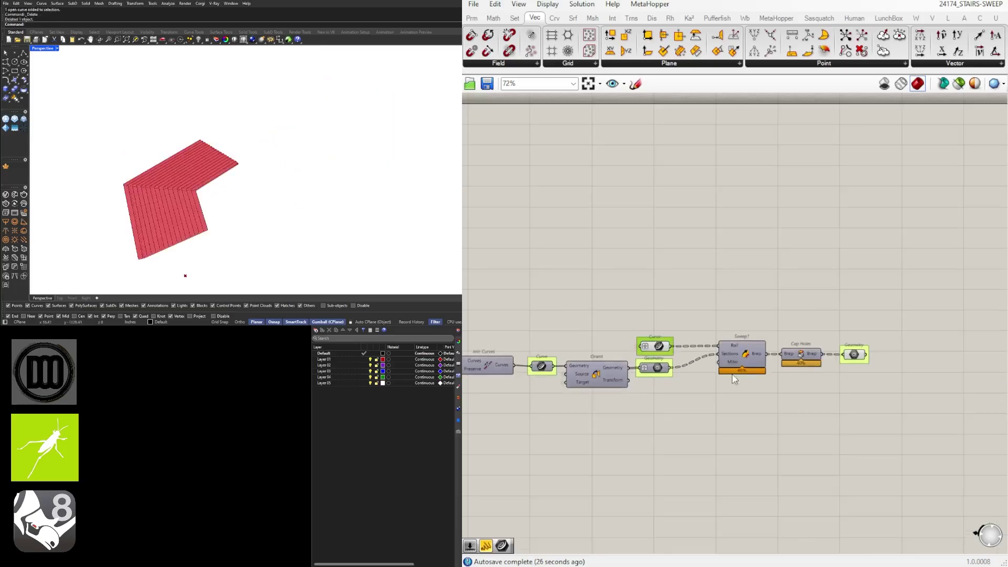
{"action": "right_click_drag", "start_coordinate": [659, 323], "coordinate": [864, 326]}
{"action": "right_click_drag", "start_coordinate": [546, 309], "coordinate": [833, 327]}
{"action": "scroll", "coordinate": [670, 282], "scroll_direction": "up", "scroll_amount": 2}
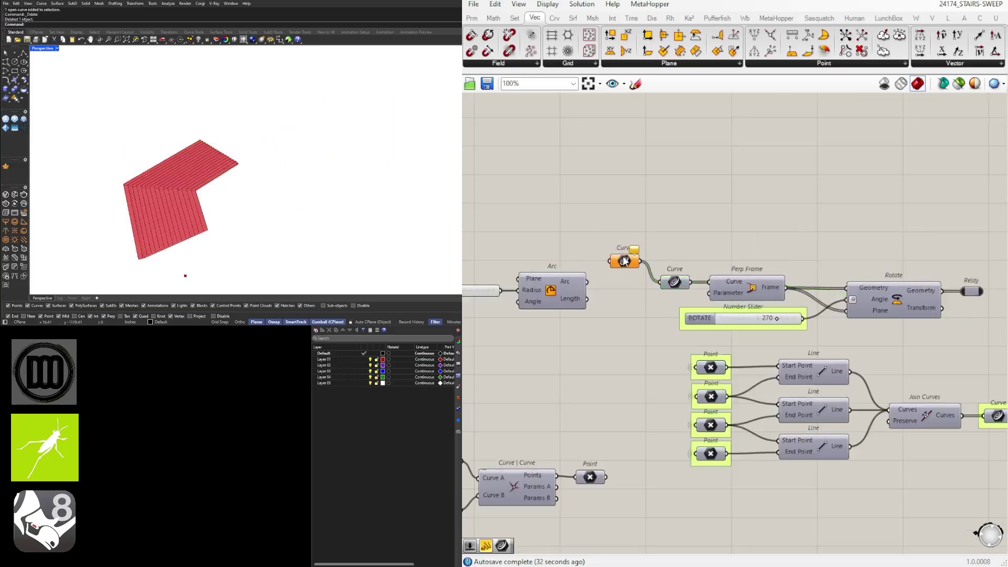
{"action": "scroll", "coordinate": [755, 328], "scroll_direction": "up", "scroll_amount": 3}
{"action": "left_click_drag", "start_coordinate": [795, 314], "coordinate": [596, 326]}
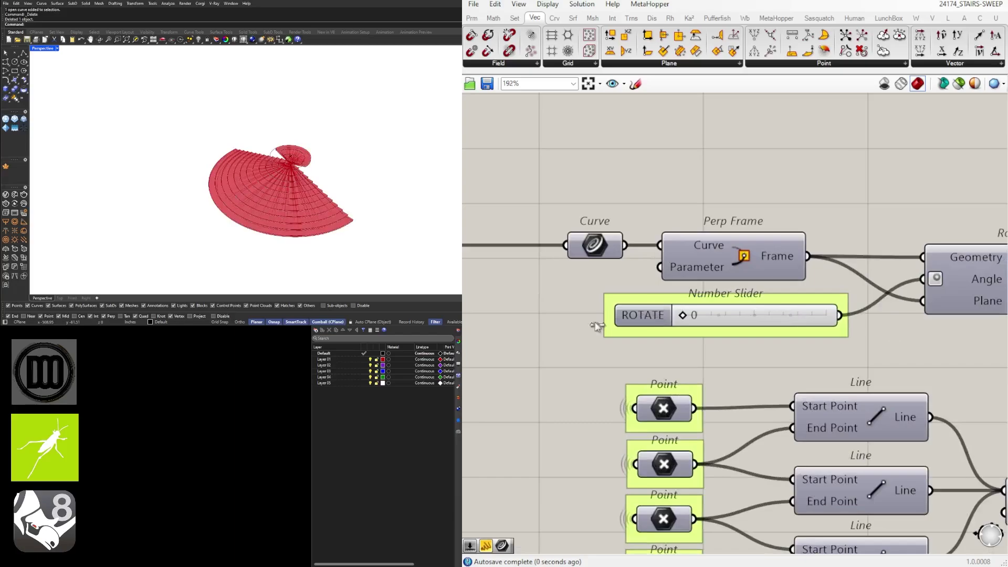
Step: Switch the FLIP DIRECTION value list back to 1
{"action": "scroll", "coordinate": [783, 313], "scroll_direction": "down", "scroll_amount": 3}
{"action": "right_click_drag", "start_coordinate": [636, 349], "coordinate": [786, 299]}
{"action": "scroll", "coordinate": [786, 299], "scroll_direction": "up", "scroll_amount": 2}
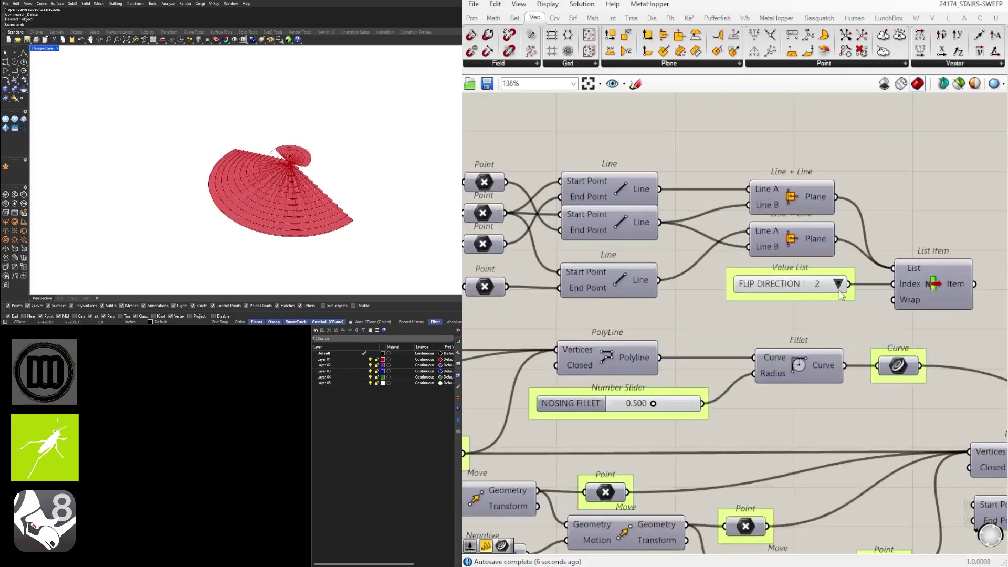
{"action": "right_click_drag", "start_coordinate": [273, 173], "coordinate": [298, 170]}
Step: Reduce the tread count with the TREADS slider and save the definition
{"action": "scroll", "coordinate": [683, 315], "scroll_direction": "down", "scroll_amount": 3}
{"action": "scroll", "coordinate": [866, 399], "scroll_direction": "up", "scroll_amount": 4}
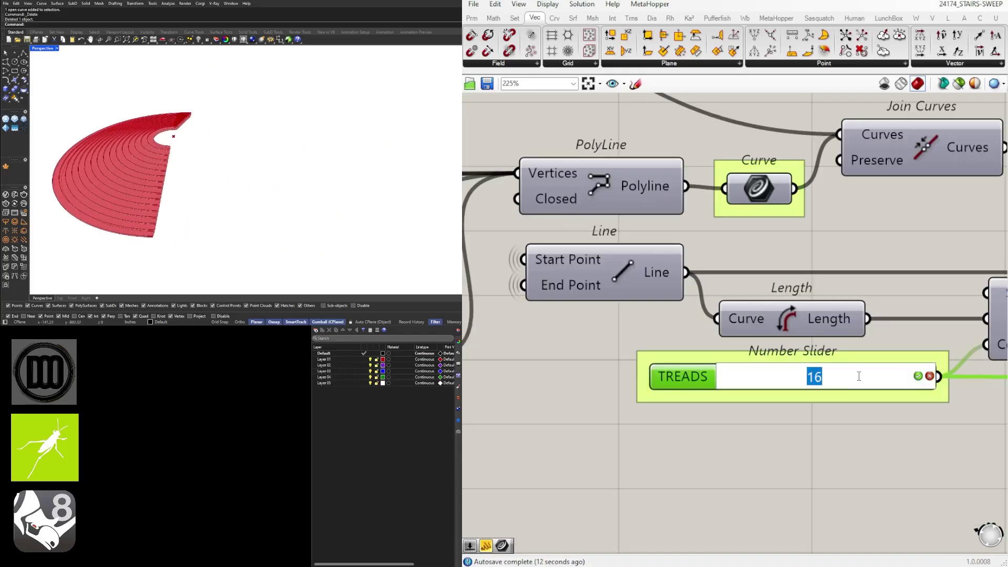
{"action": "left_click_drag", "start_coordinate": [814, 377], "coordinate": [762, 376]}
{"action": "scroll", "coordinate": [765, 321], "scroll_direction": "down", "scroll_amount": 4}
{"action": "left_click_drag", "start_coordinate": [922, 335], "coordinate": [473, 219]}
{"action": "scroll", "coordinate": [606, 326], "scroll_direction": "up", "scroll_amount": 3}
{"action": "left_click", "coordinate": [749, 212]}
{"action": "scroll", "coordinate": [748, 211], "scroll_direction": "down", "scroll_amount": 3}
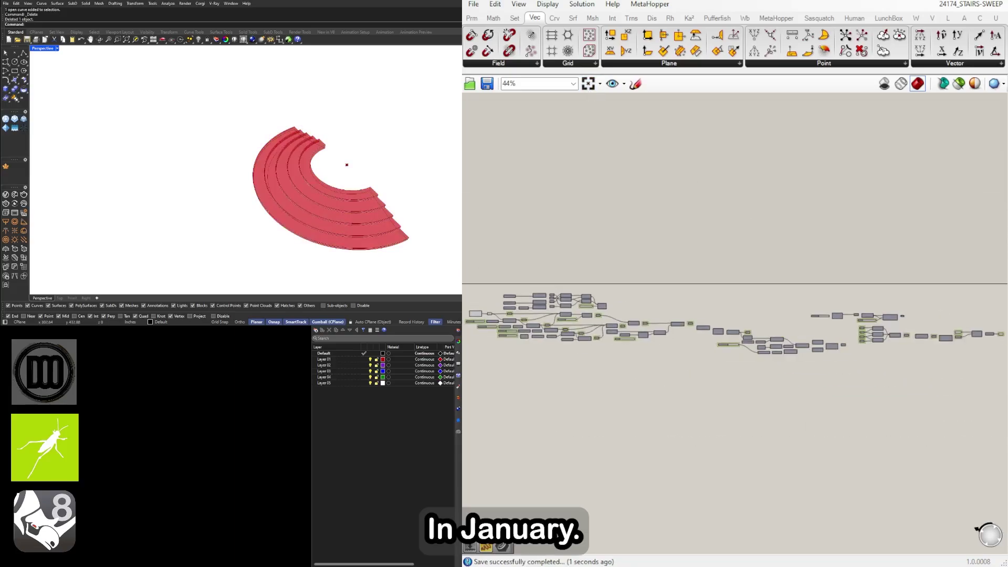